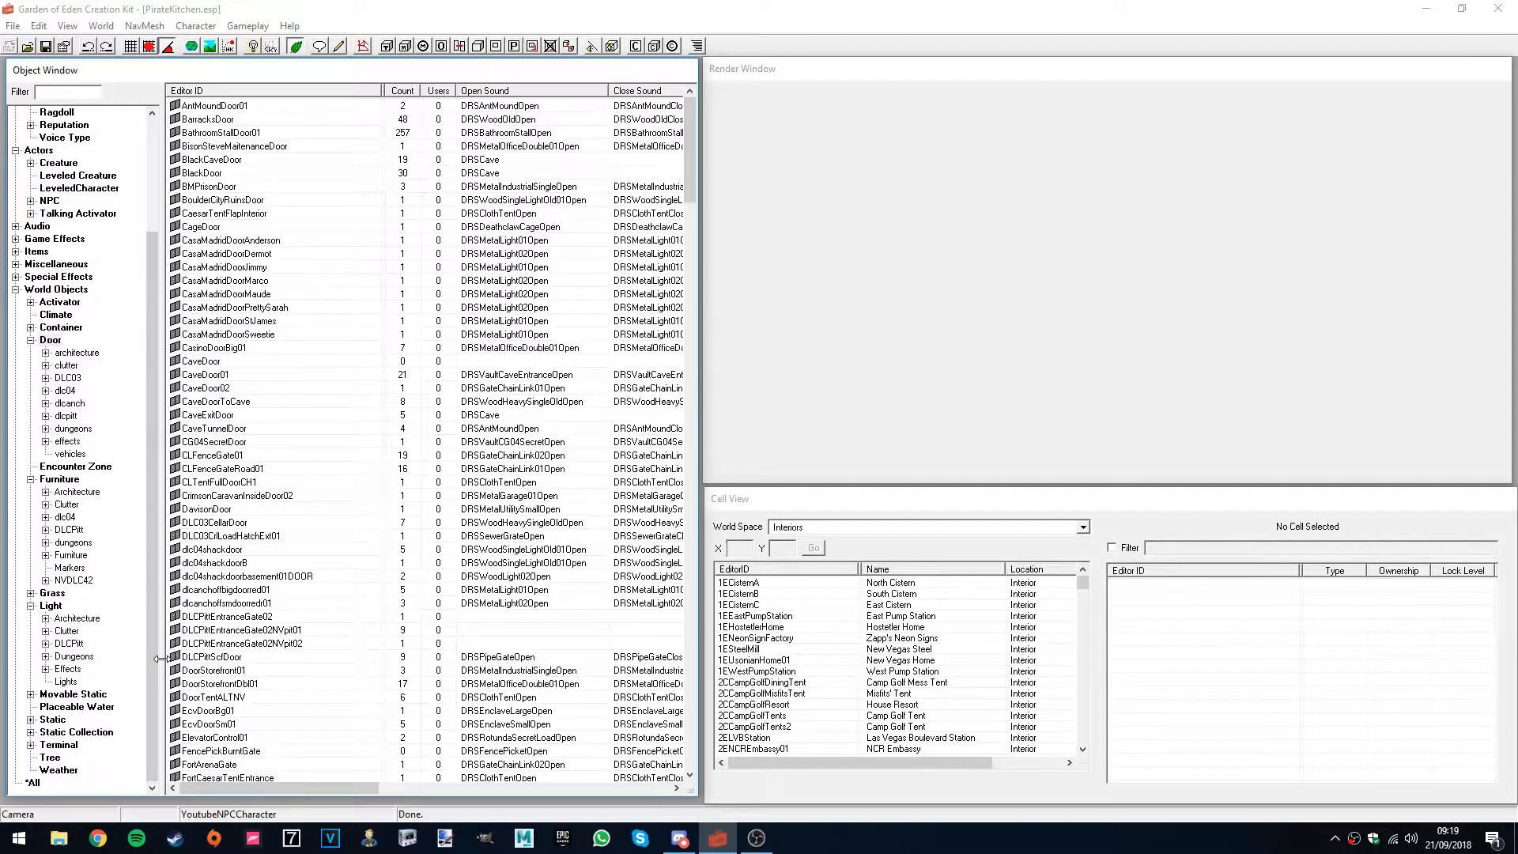
- Filter the object list by "you" and open the youtubequesttutorial quest for editing
scroll(111, 645, "up", 4)
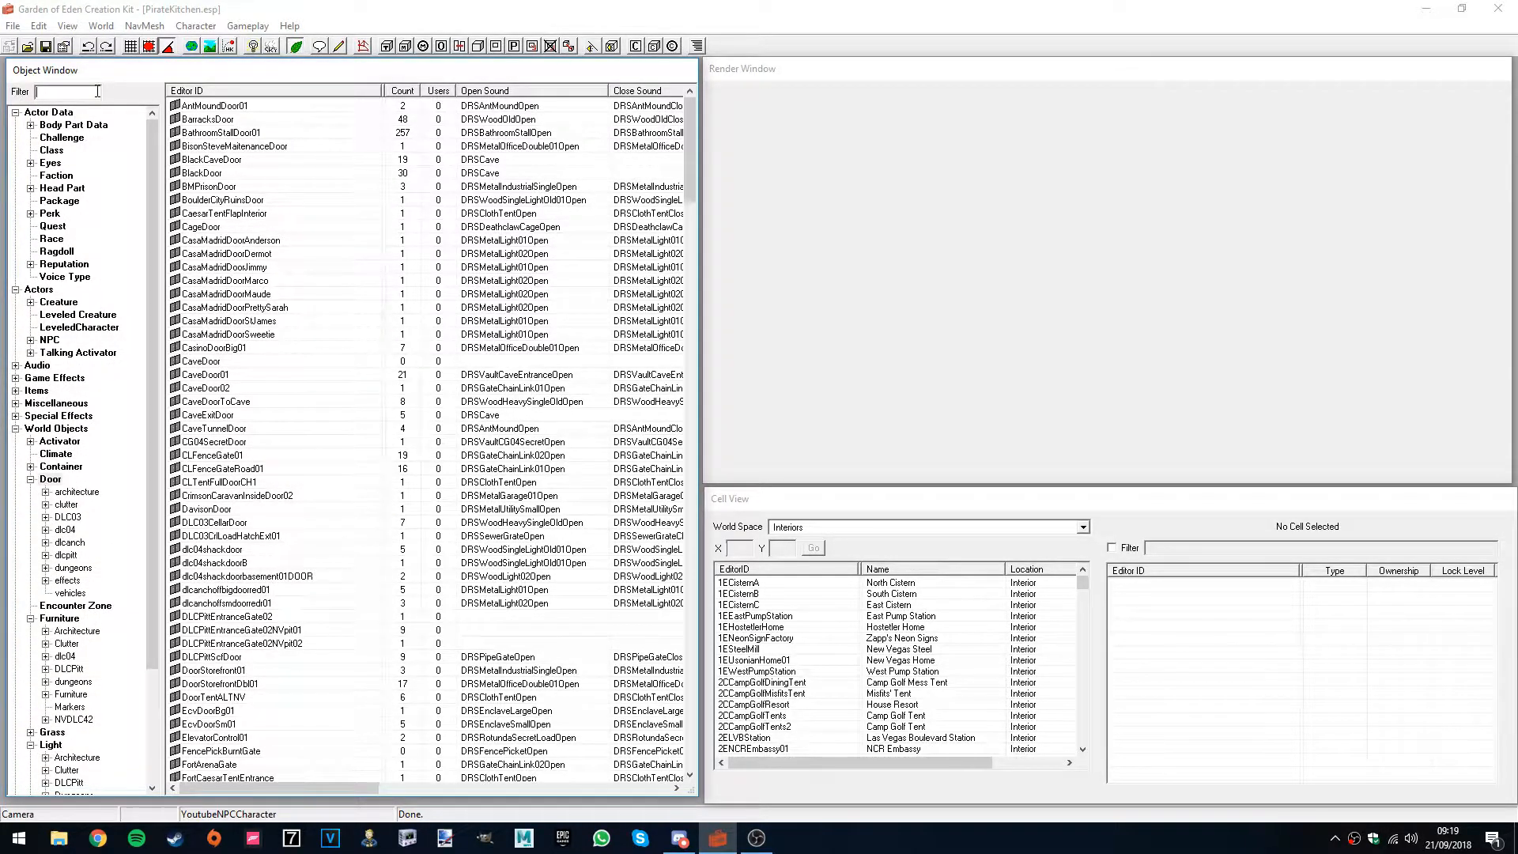
type("ou")
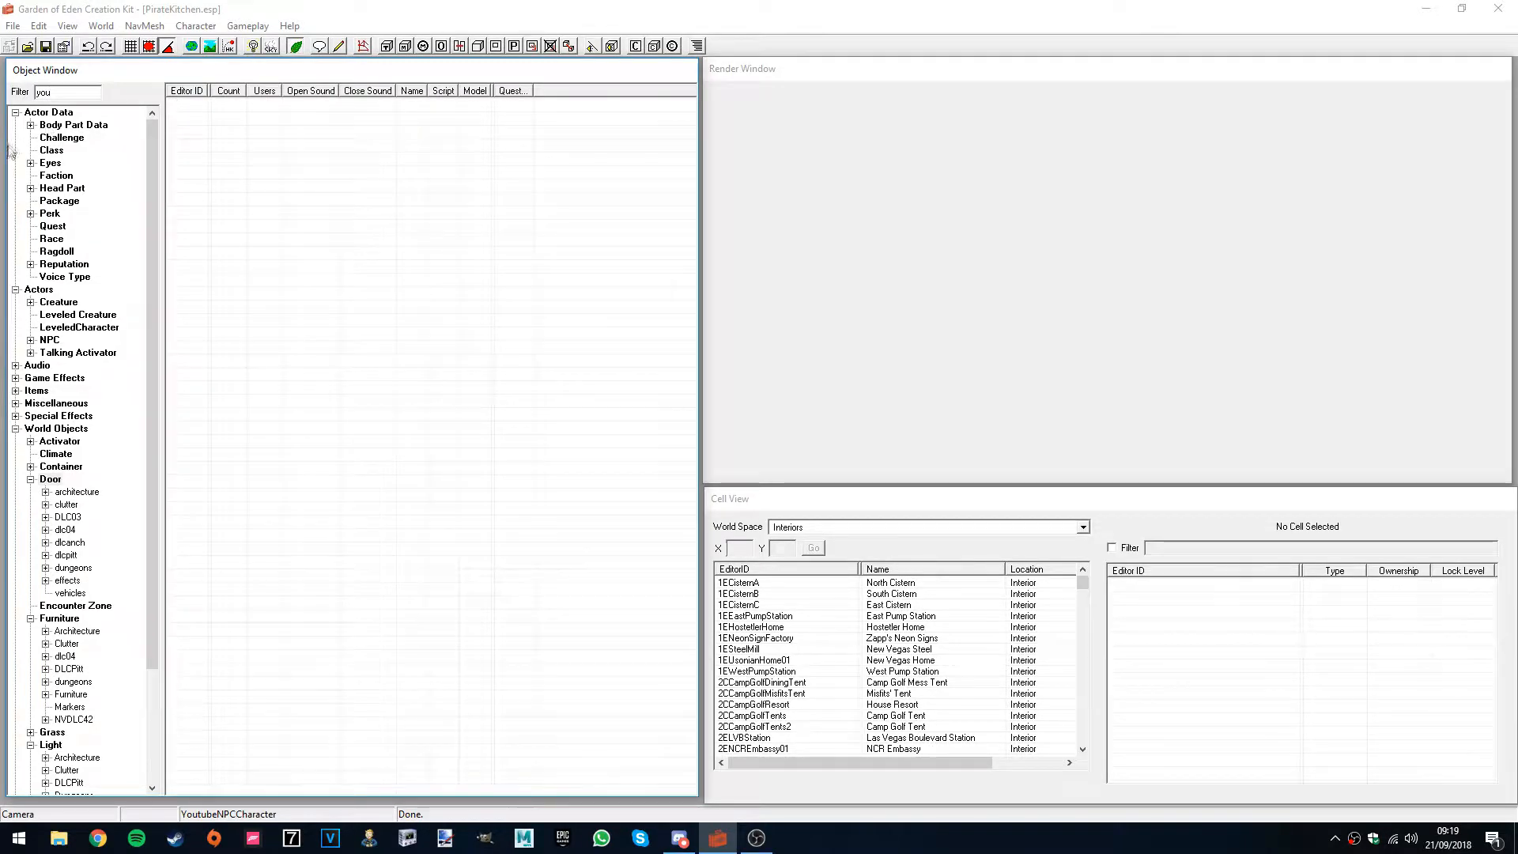
left_click(52, 226)
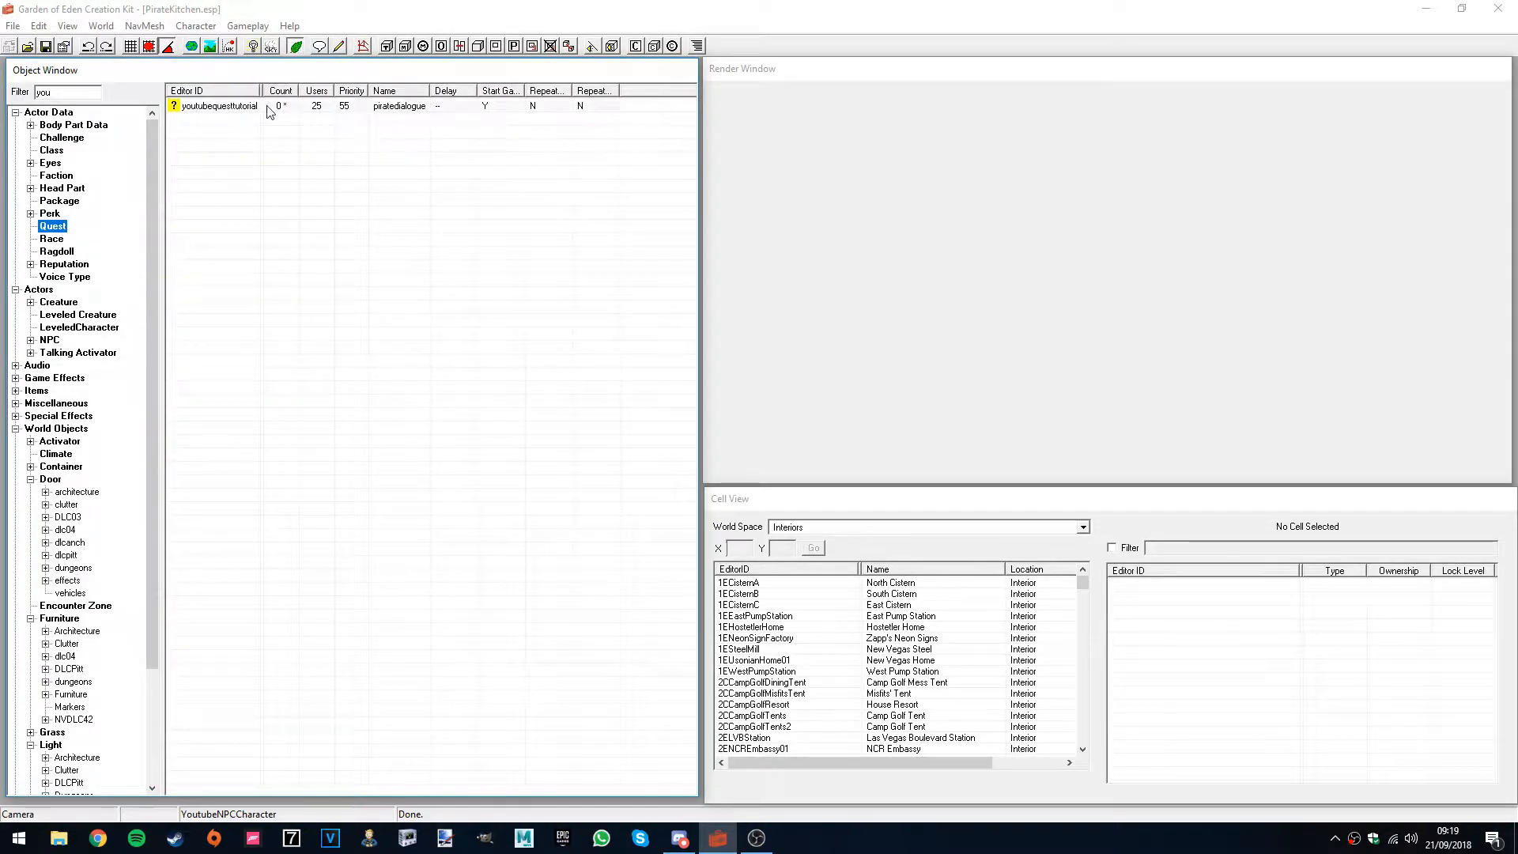
double_click(269, 106)
left_click_drag(569, 137, 596, 143)
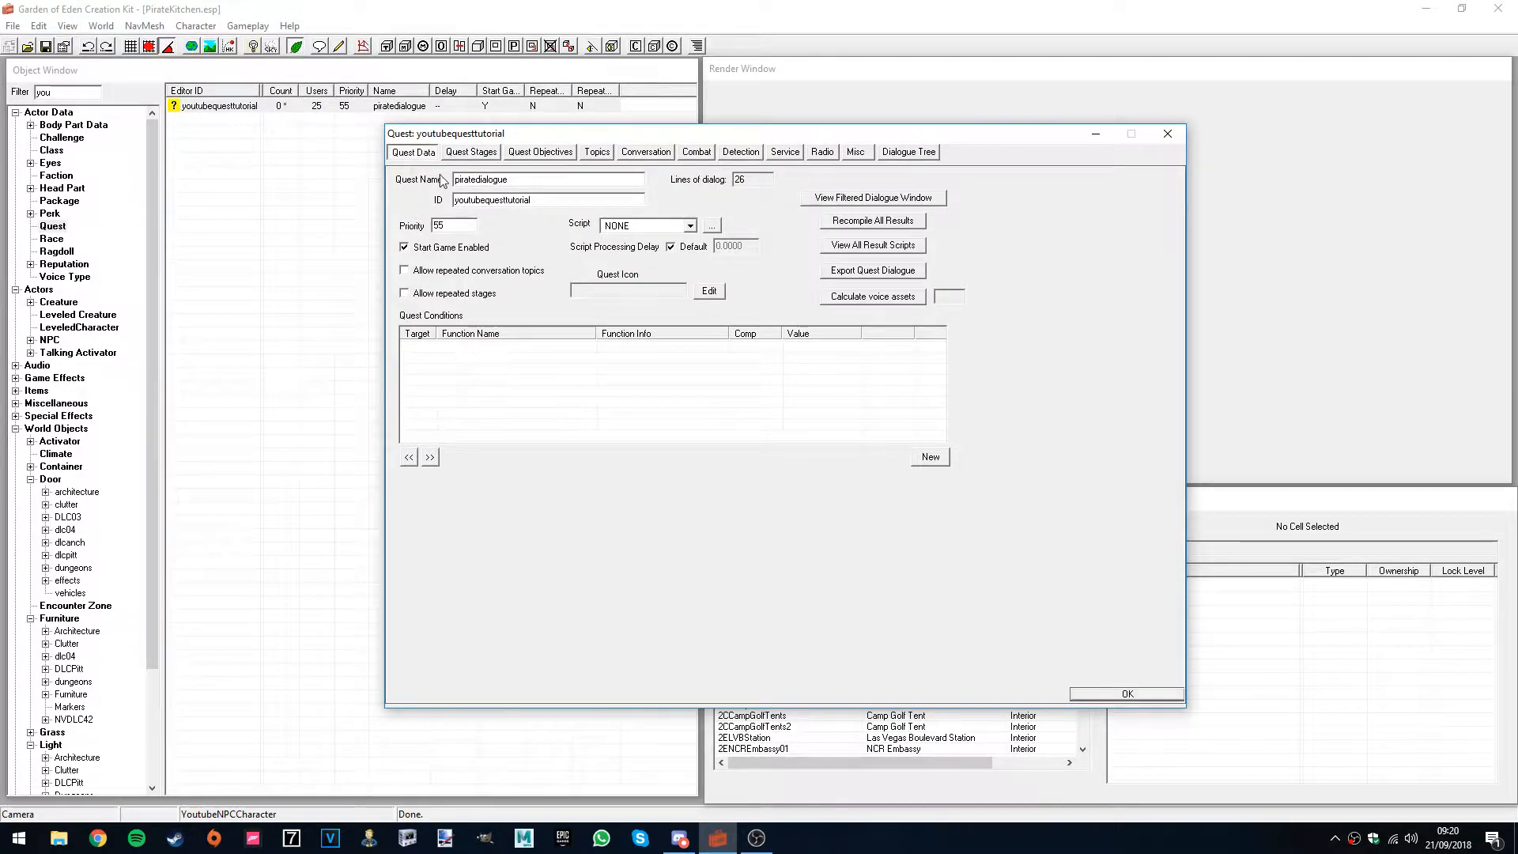
- Look over the quest's stages and objectives, and return to its general quest data
left_click(486, 152)
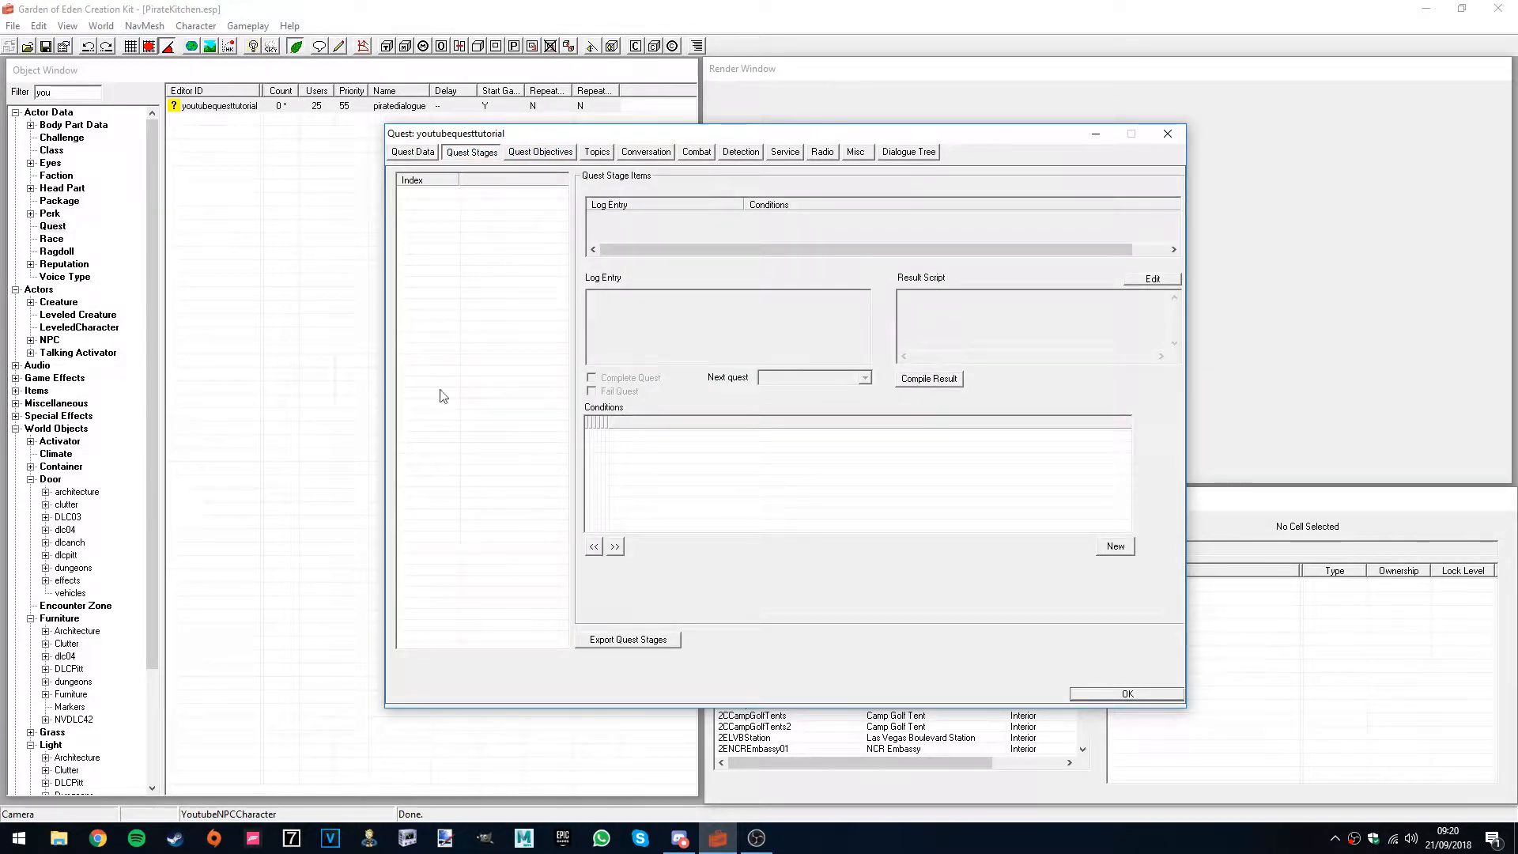
mouse_move(542, 133)
left_mouse_down()
mouse_move(559, 105)
mouse_move(544, 119)
left_mouse_up()
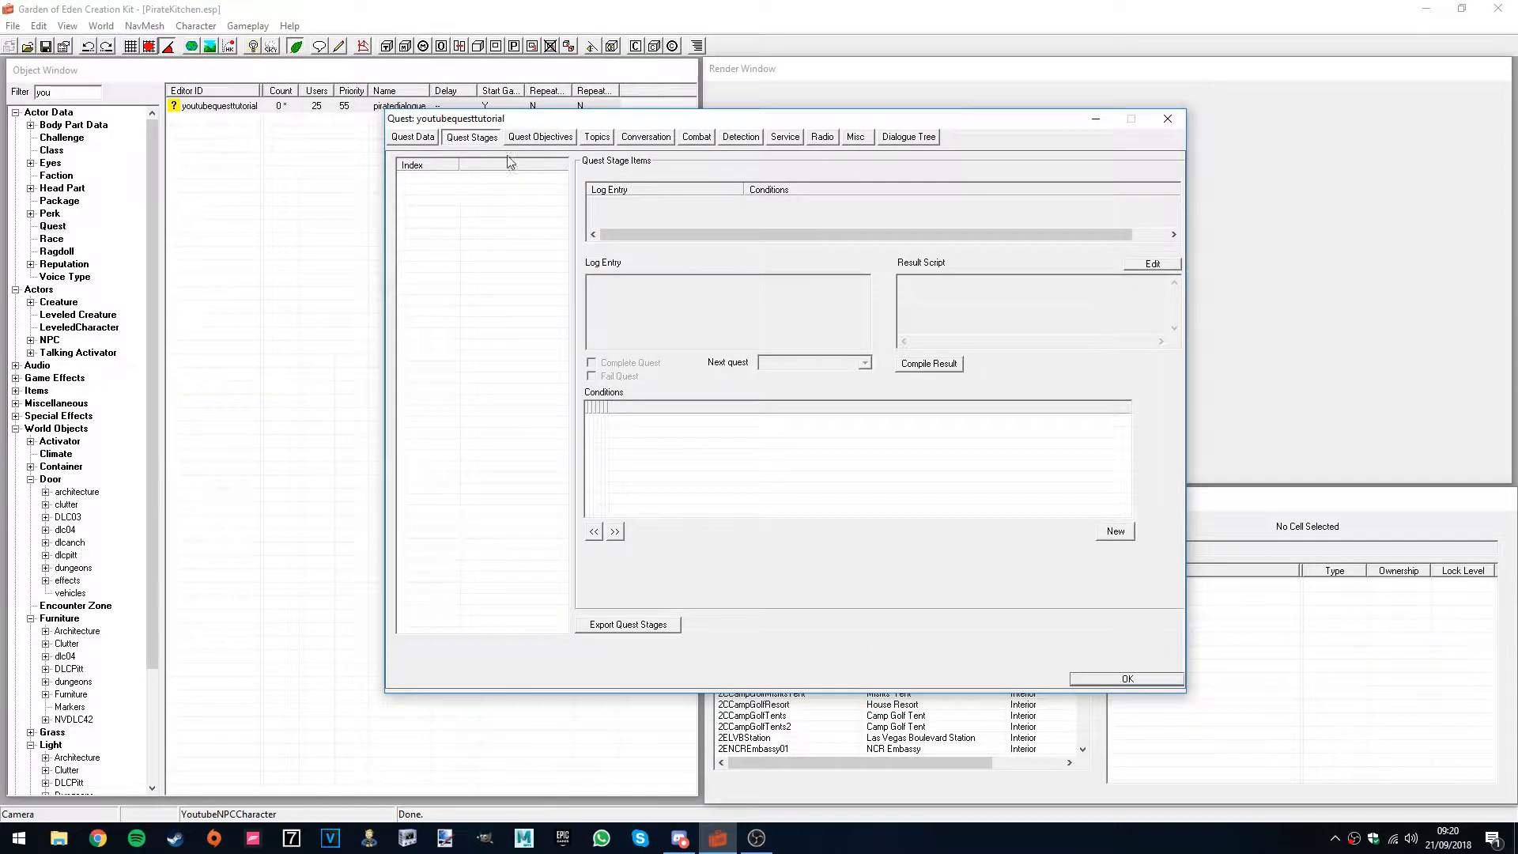
left_click(541, 137)
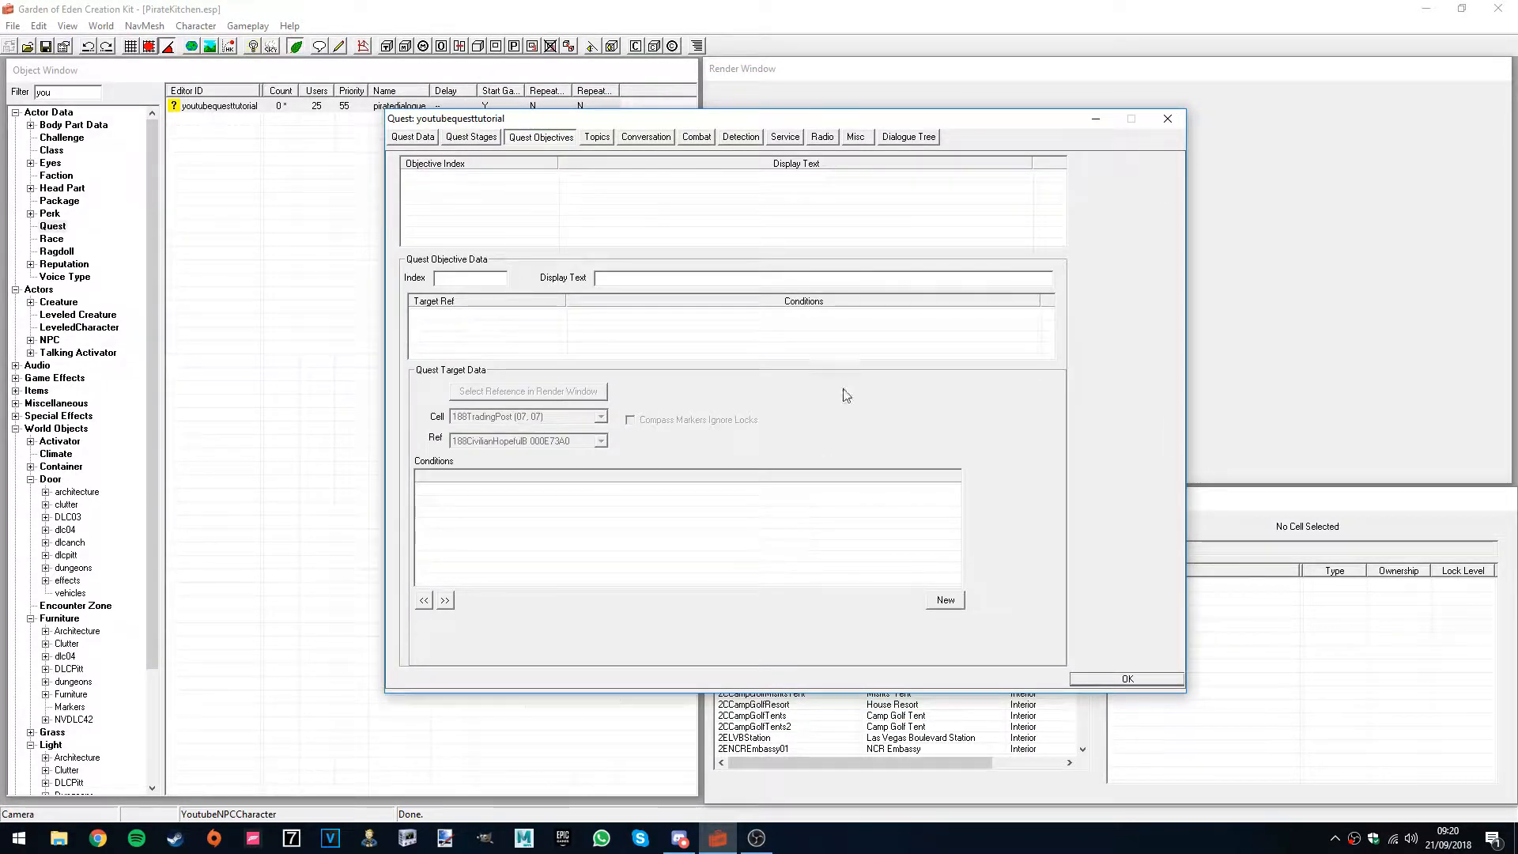
left_click(471, 138)
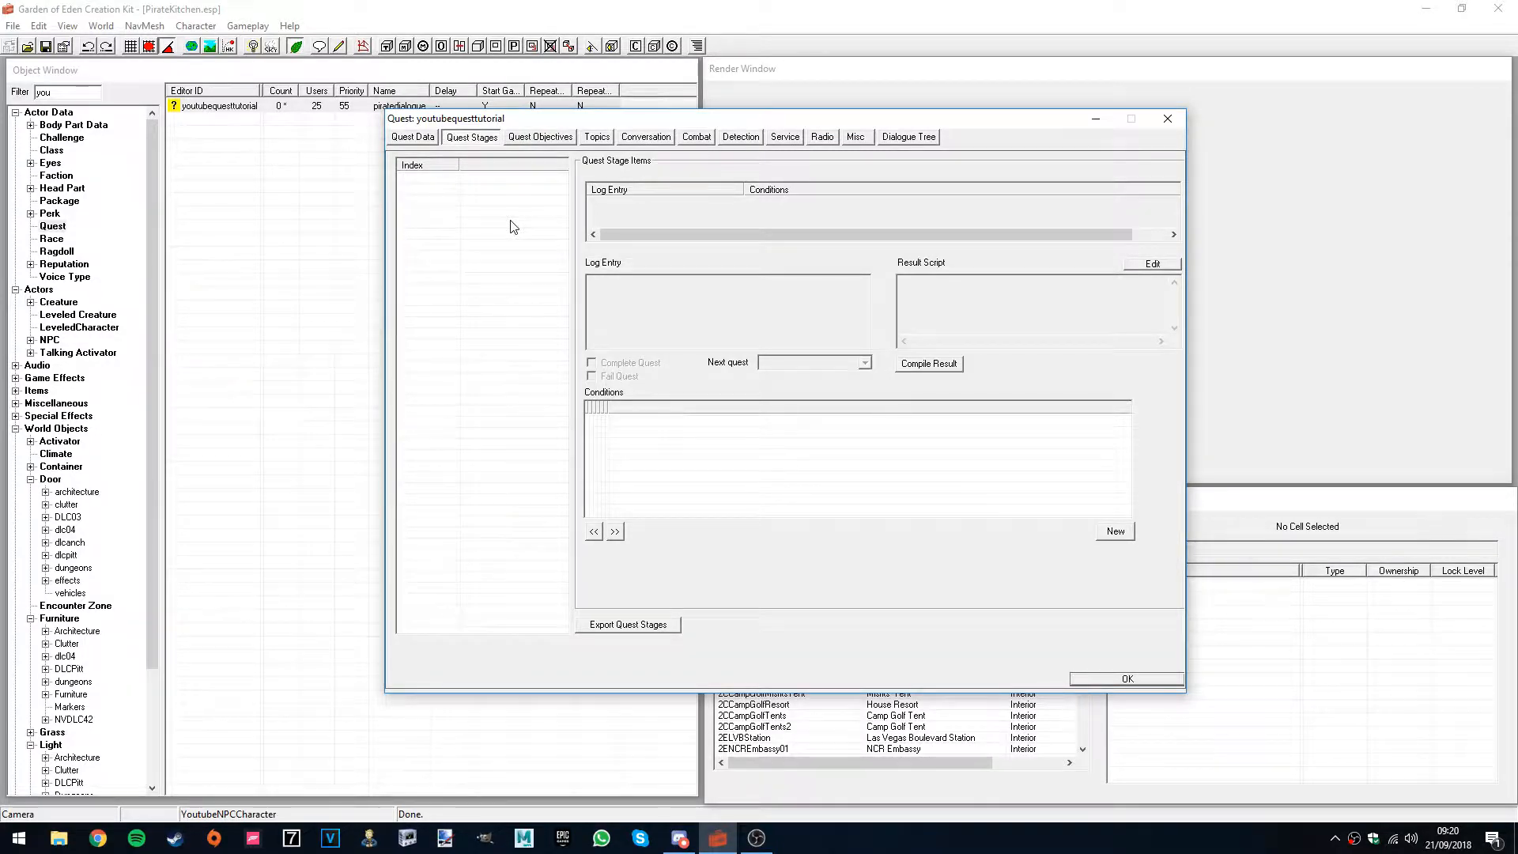
left_click(413, 137)
left_click_drag(417, 124, 555, 146)
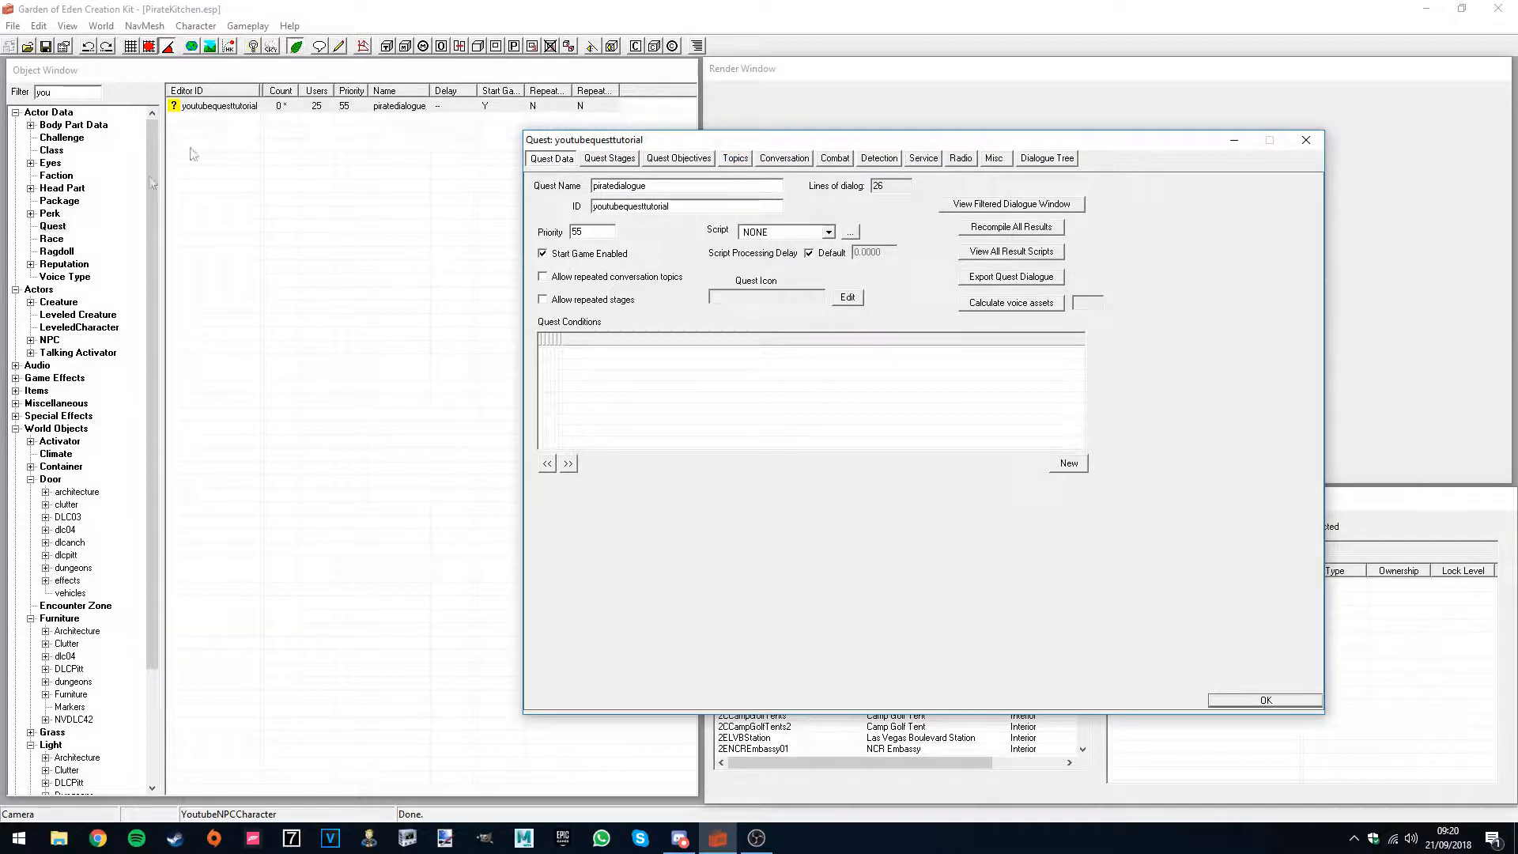
left_click_drag(561, 143, 394, 145)
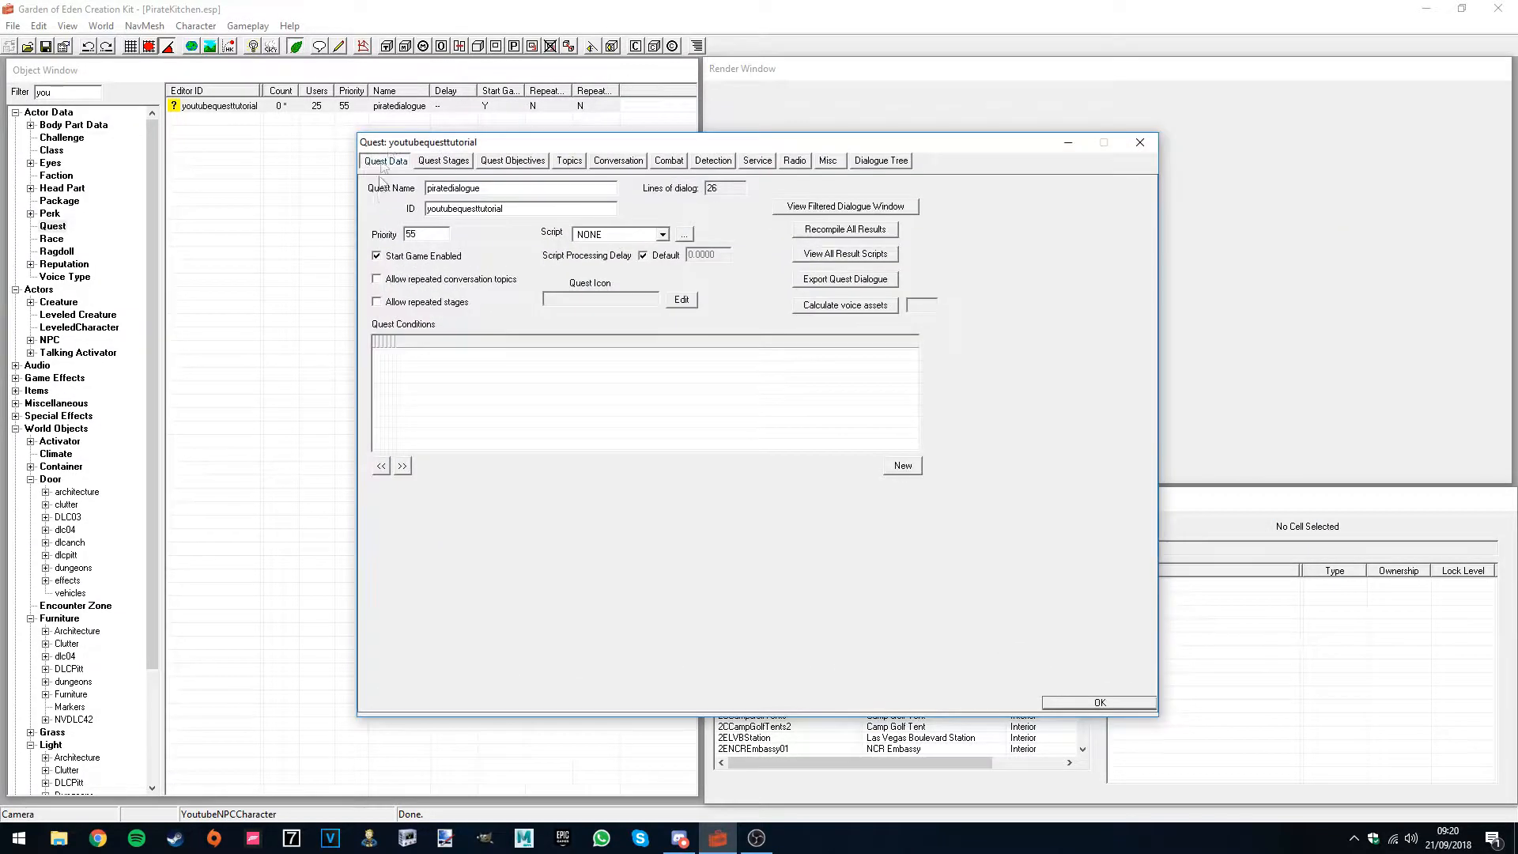
- Rename the quest to "Mr. Youtube's Quest" and save the quest's changes
left_click_drag(495, 189, 417, 189)
left_click(450, 188)
key("Delete")
type("D")
key("Delete")
key("Delete")
type("P")
left_click_drag(525, 182, 247, 162)
type("Mr. Youtube's")
left_click(437, 234)
left_click(1076, 703)
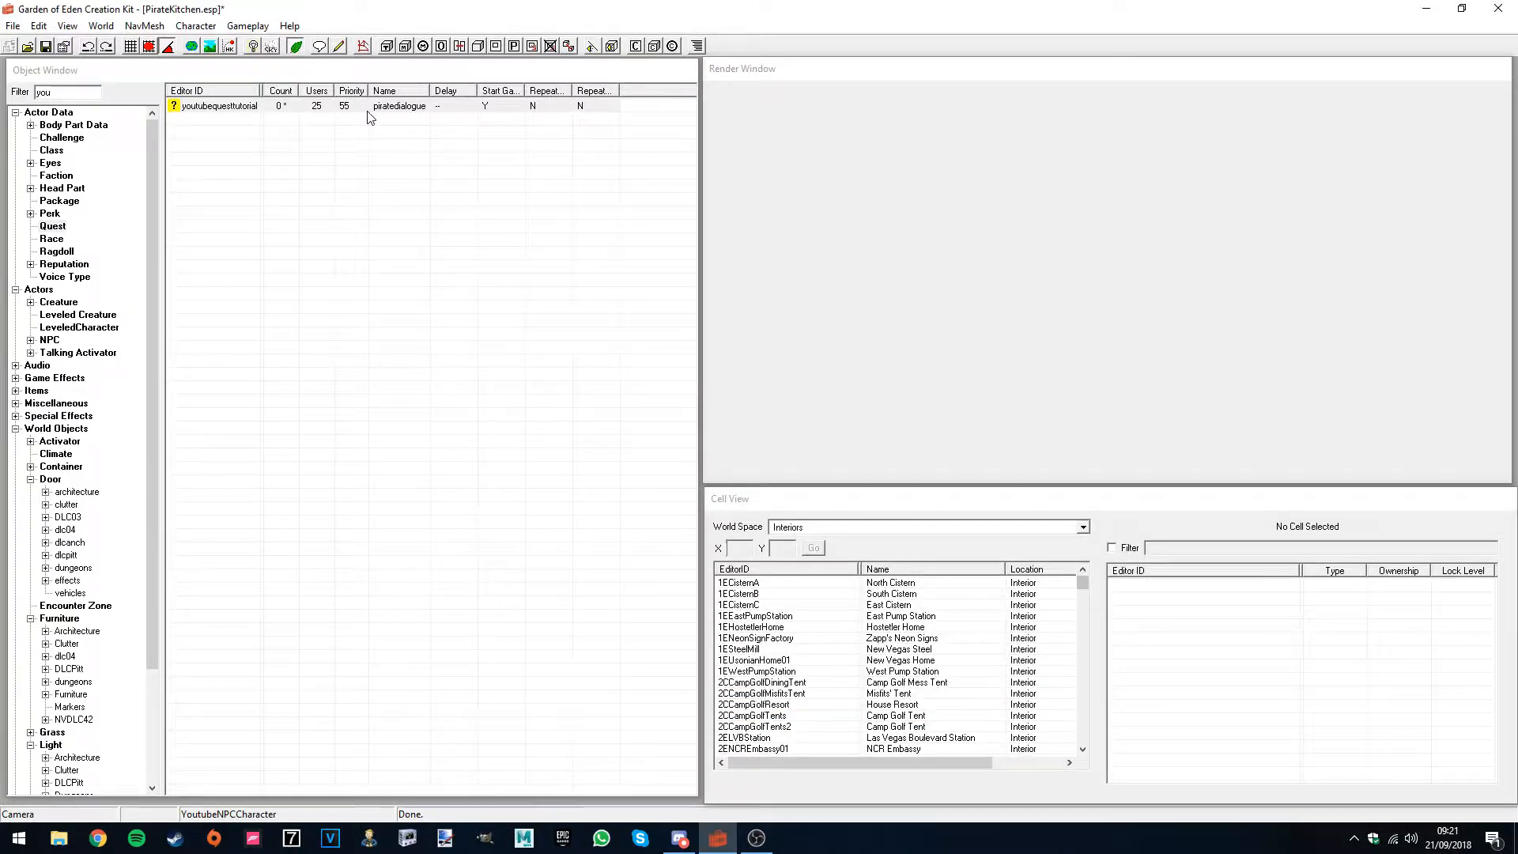
- Reopen the youtubequesttutorial quest and add quest stages with indexes 5 and 10
double_click(278, 107)
left_click_drag(651, 130, 644, 150)
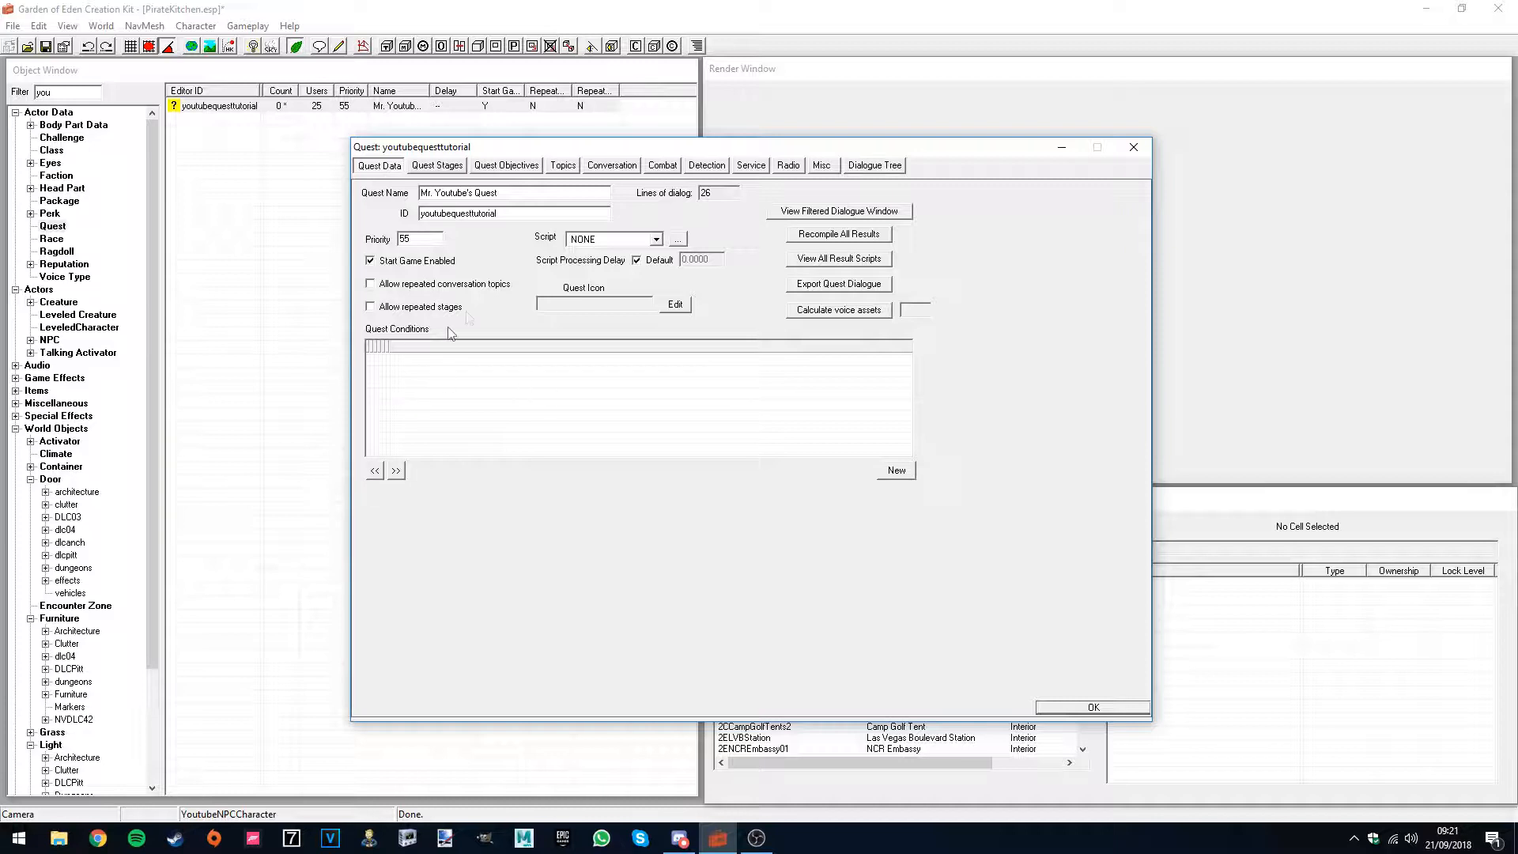
left_click(438, 166)
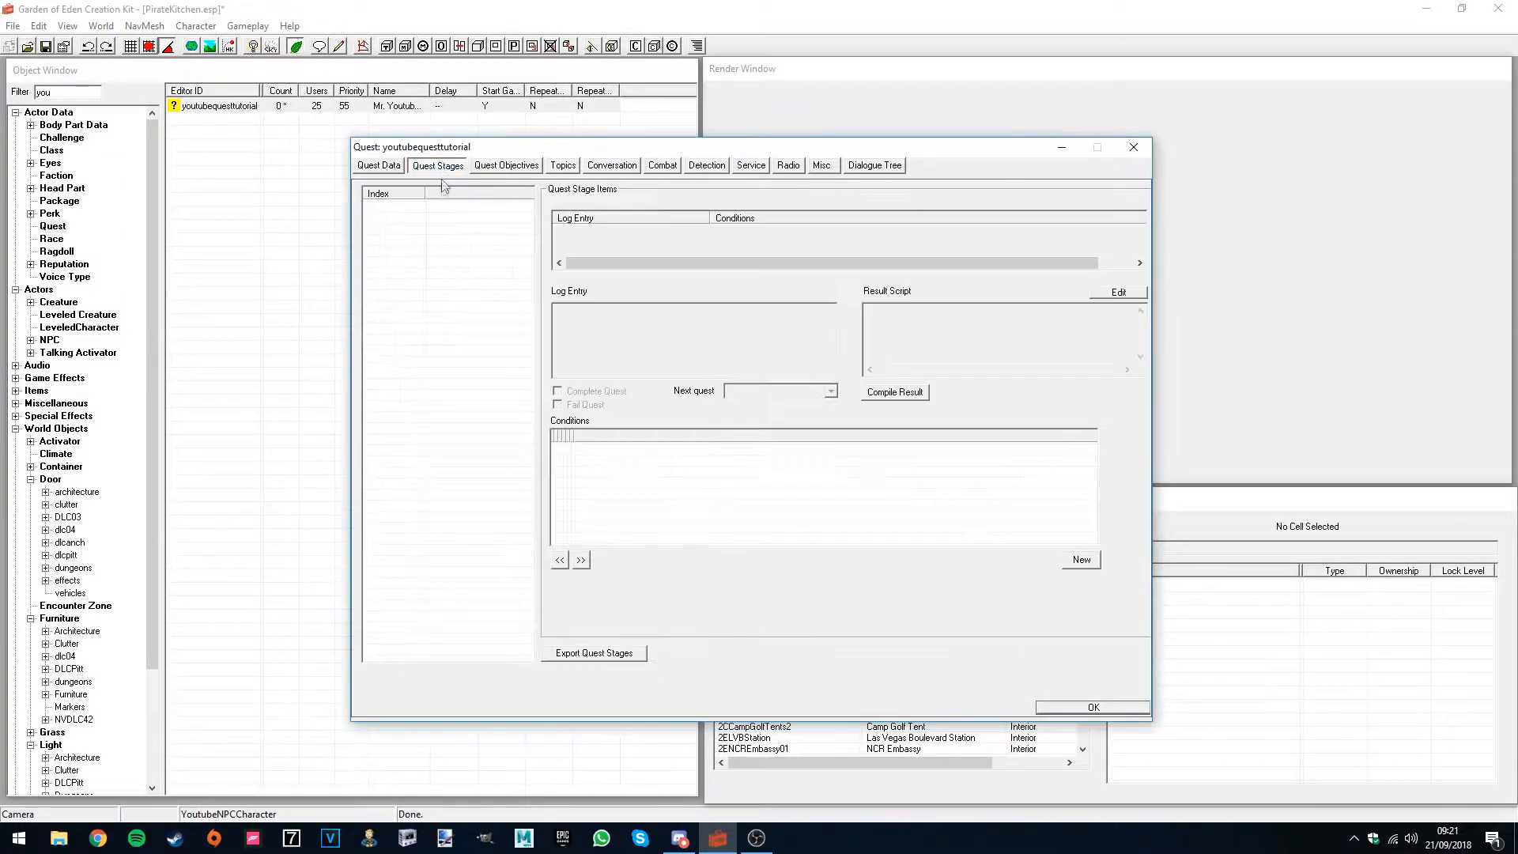
right_click(405, 256)
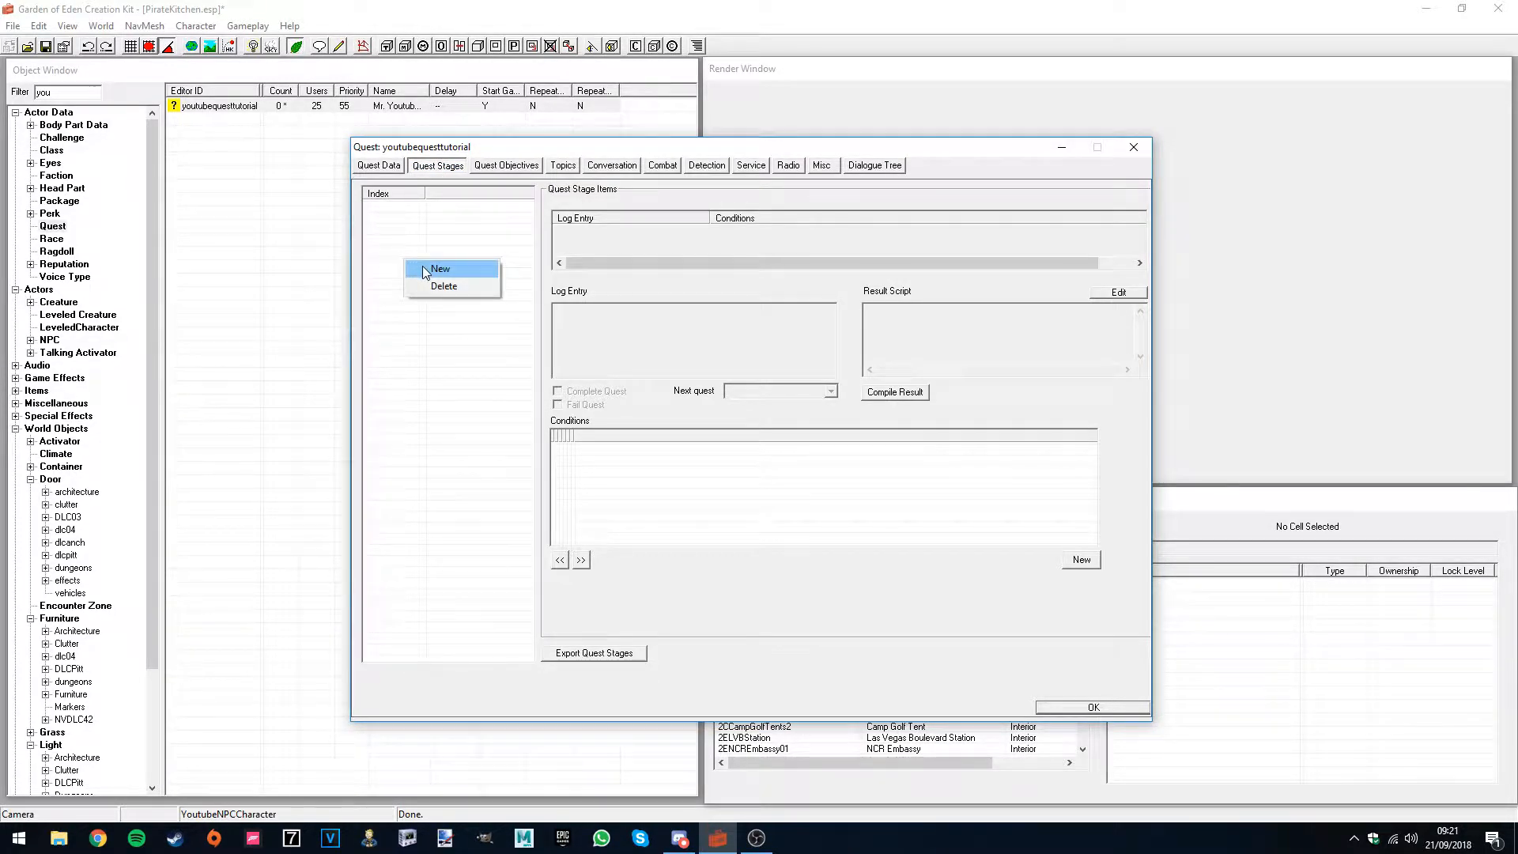
left_click(422, 266)
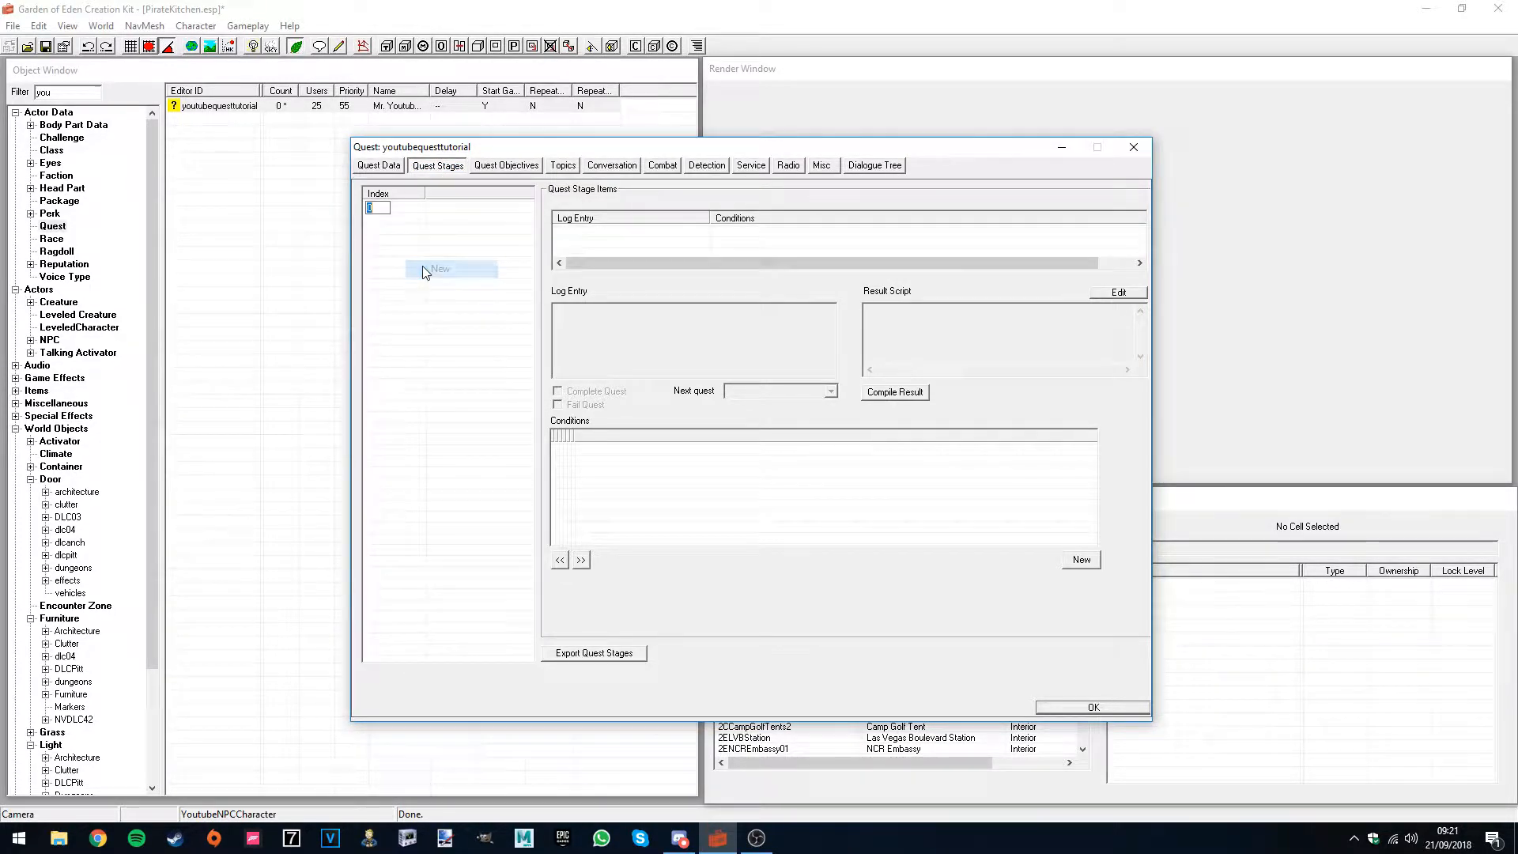
type("5")
key("Return")
right_click(397, 221)
left_click(407, 229)
type("10")
key("Return")
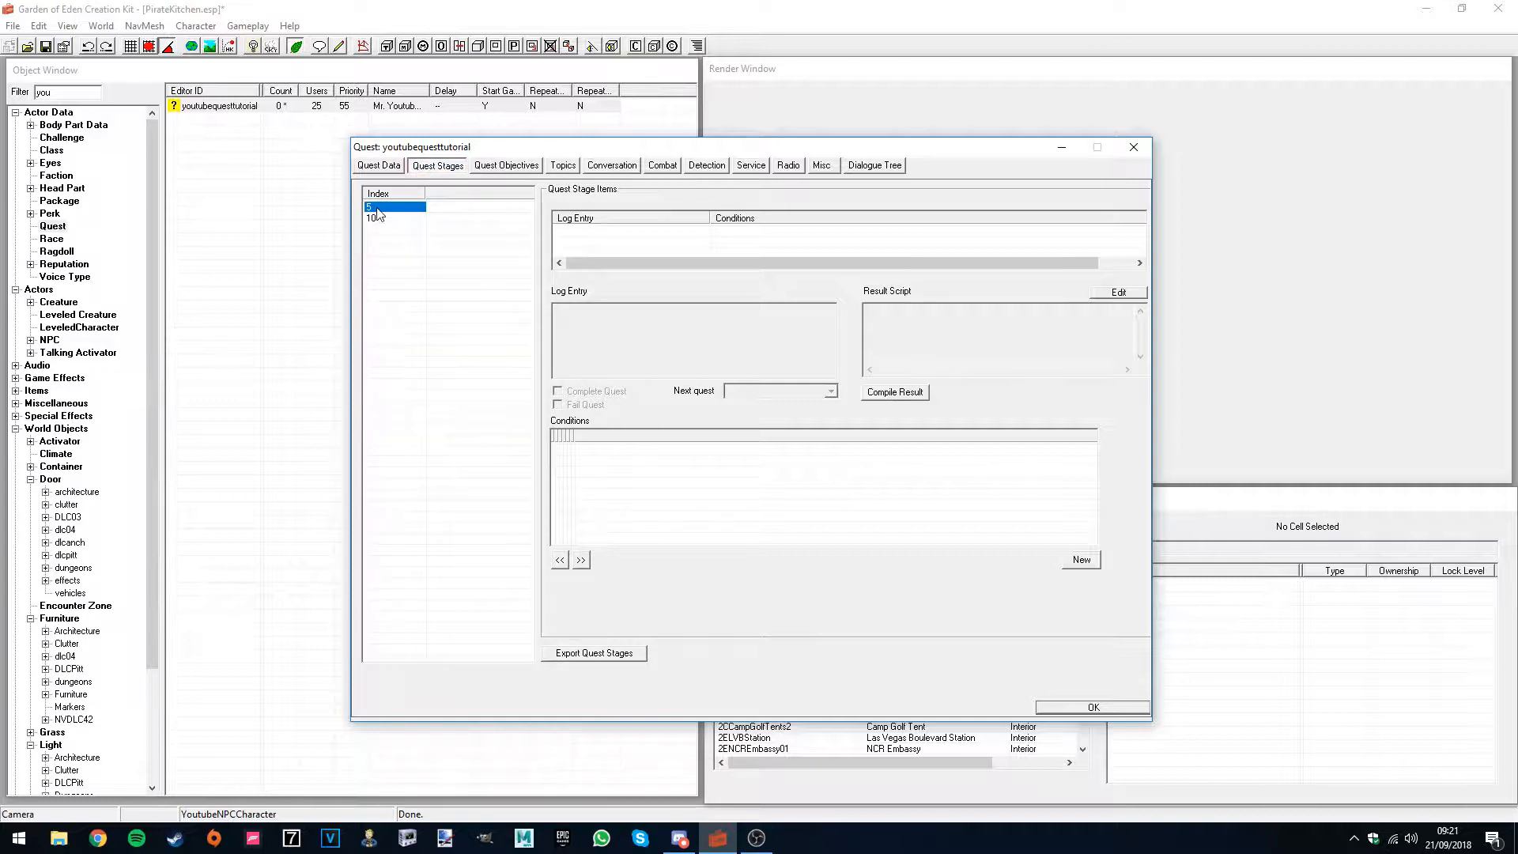
- Add two more quest stages with indexes 15 and 20
left_click(371, 219)
right_click(401, 242)
left_click(421, 250)
type("15")
key("Return")
right_click(396, 272)
left_click(407, 279)
type("20")
key("Return")
- Add a quest stage with index 11 and refresh the stage list to sort it in order
left_click(369, 207)
left_click(377, 218)
right_click(396, 299)
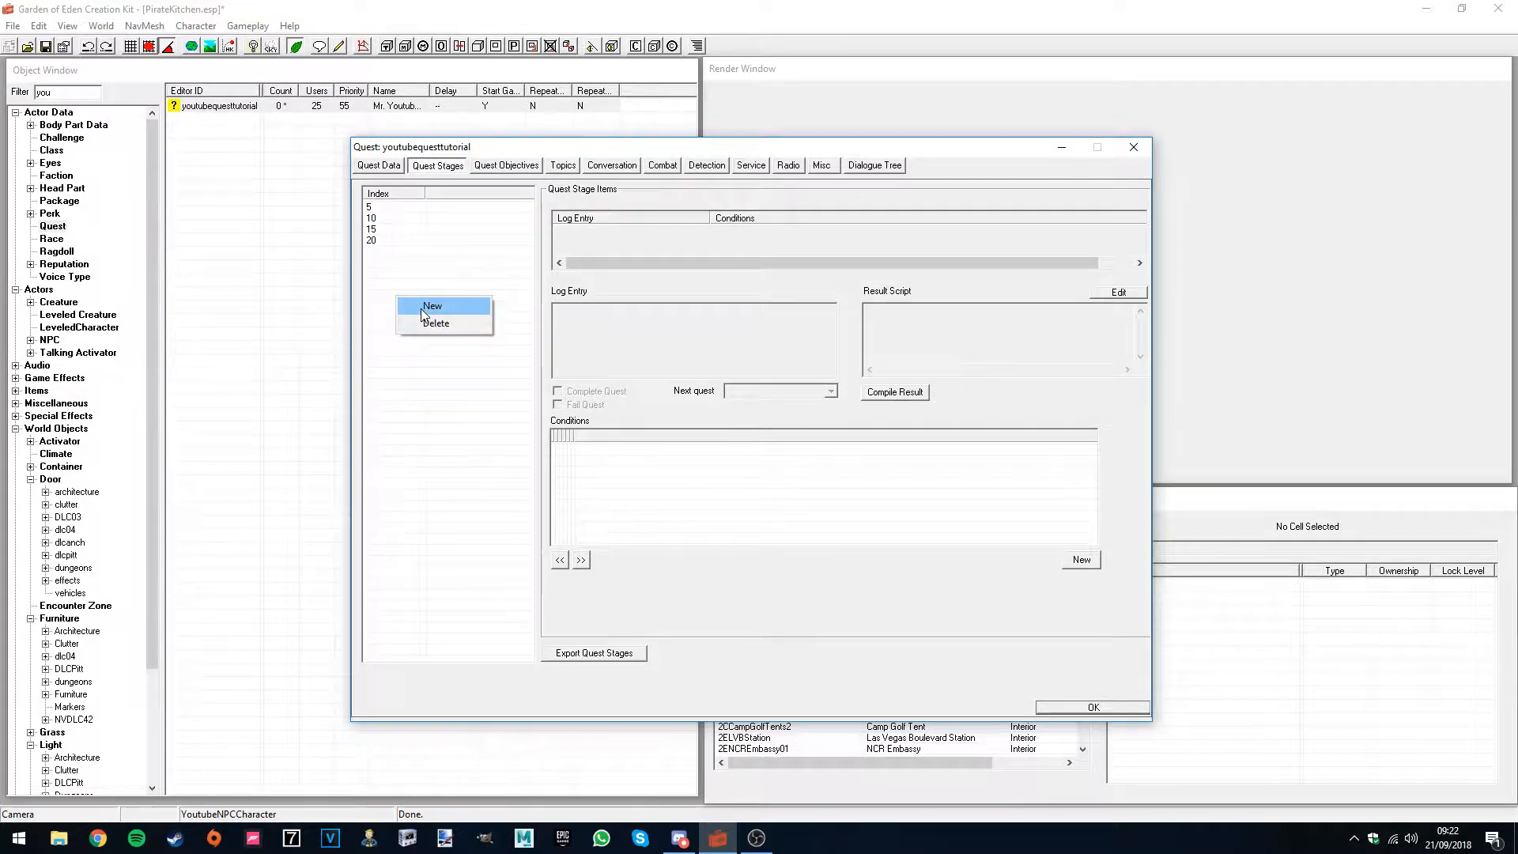
left_click(421, 308)
type("11")
key("Return")
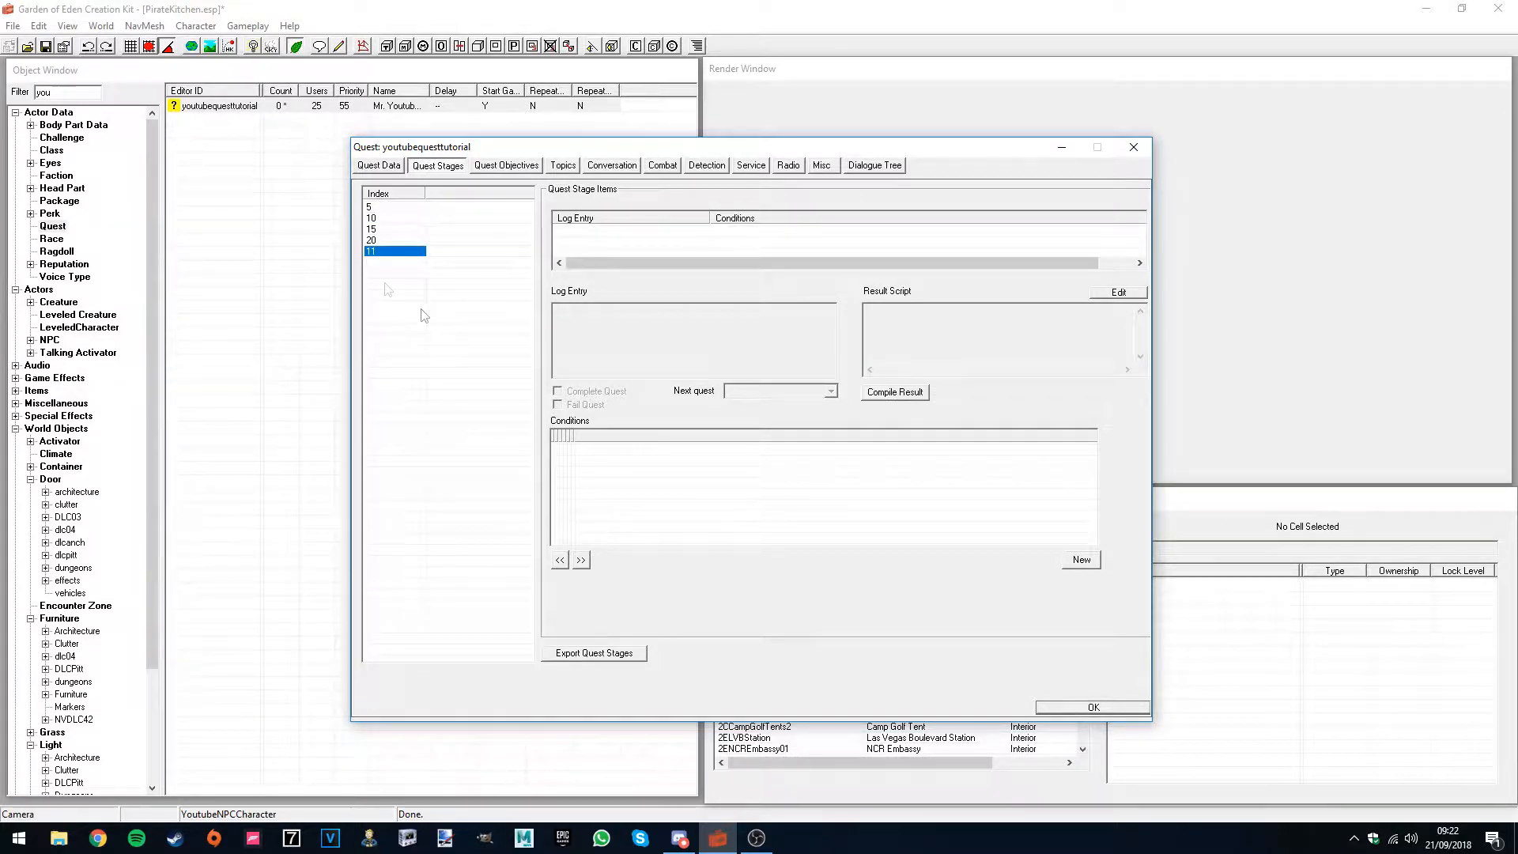
left_click(506, 165)
left_click(438, 165)
left_click(375, 229)
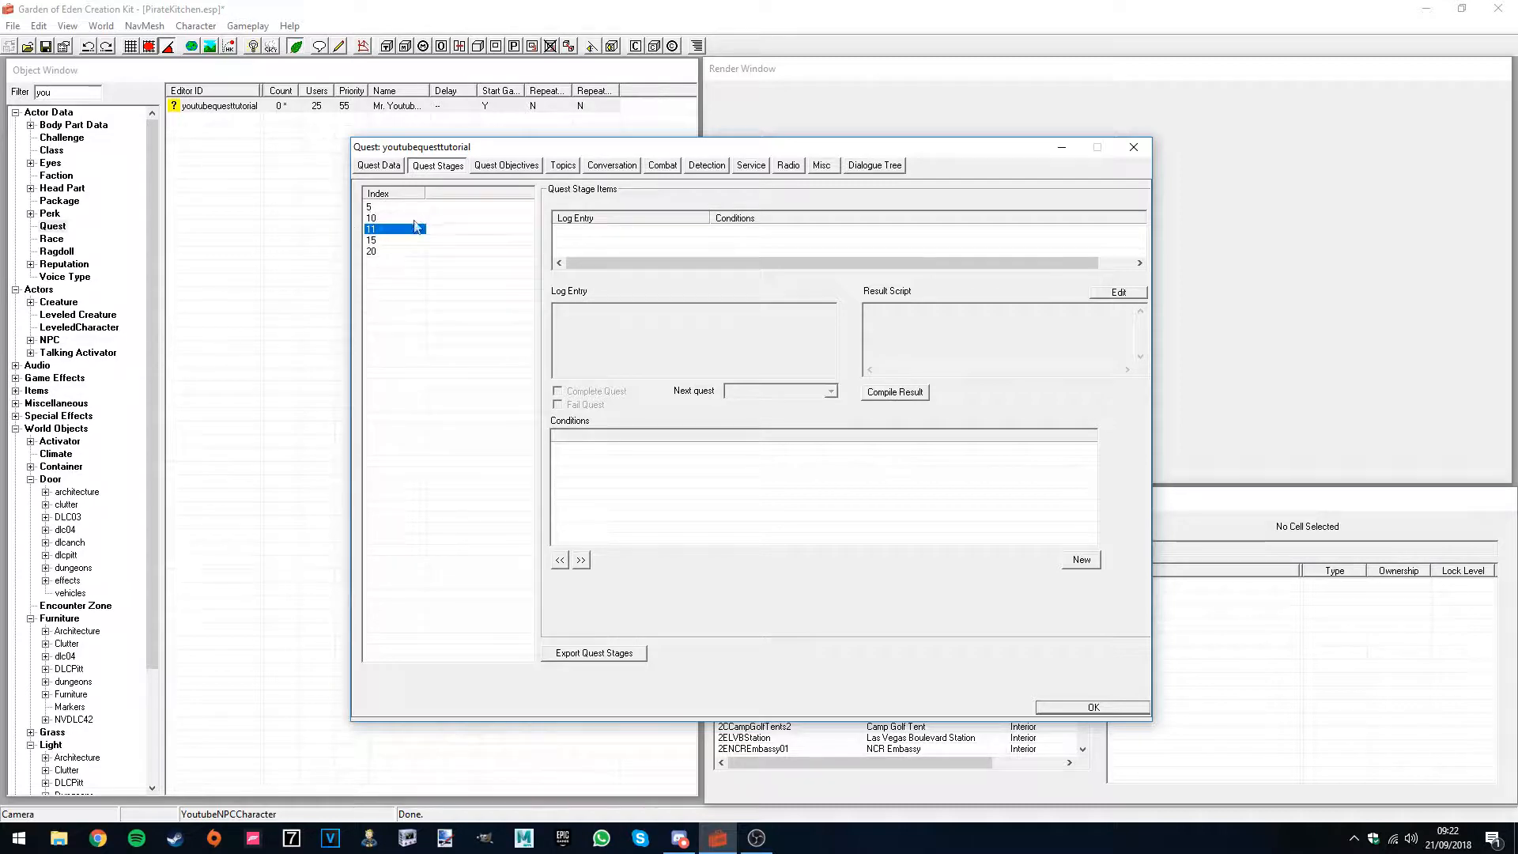
- Give stage 5 the log entry "This is the part where the player talks to Mr. Youtube about his lost book."
left_click(376, 208)
right_click(629, 233)
left_click(647, 238)
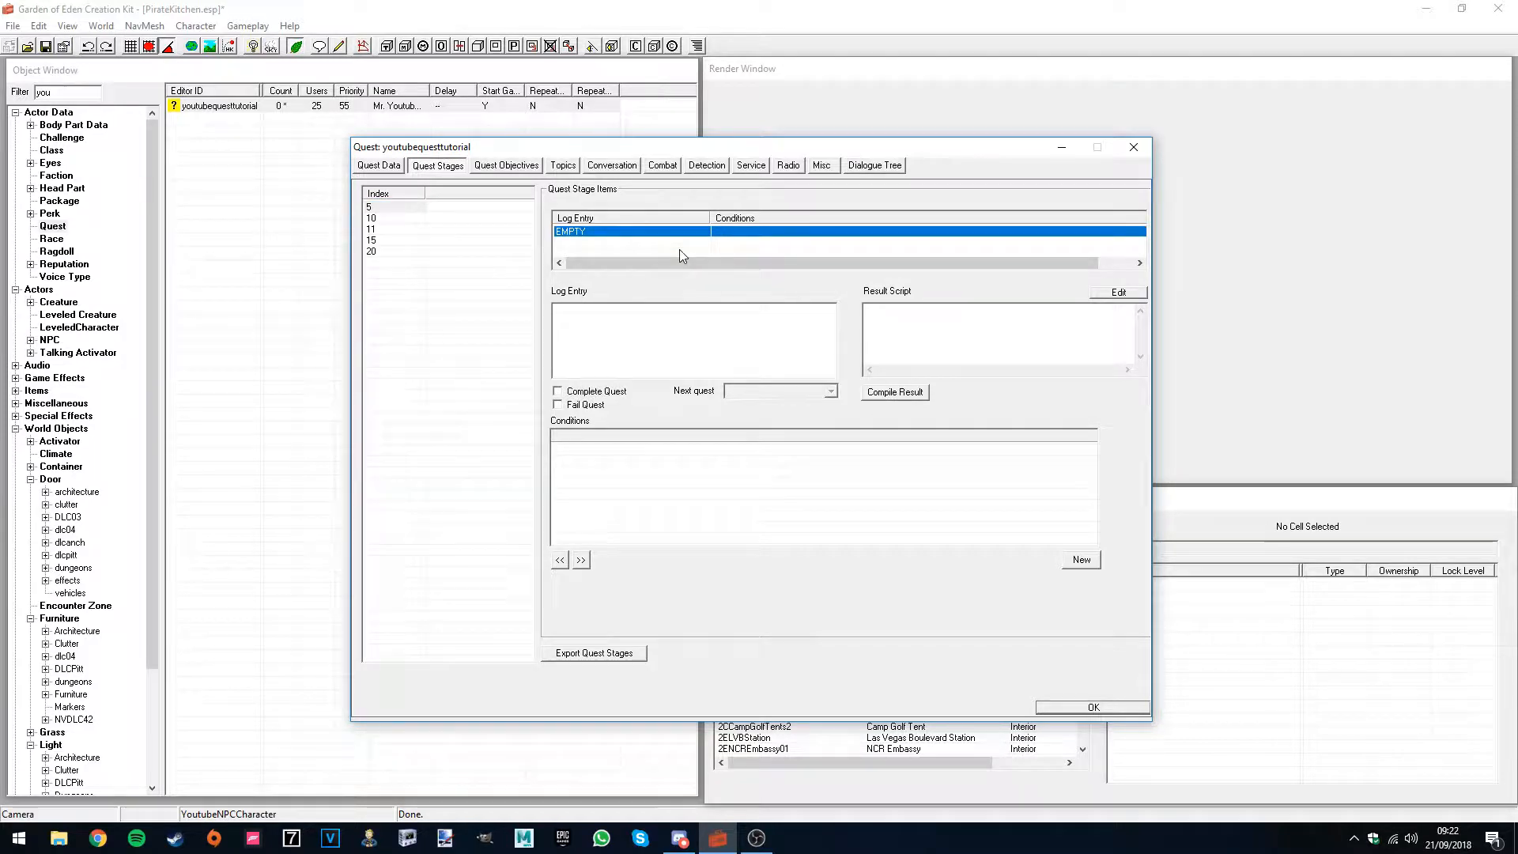
left_click(585, 313)
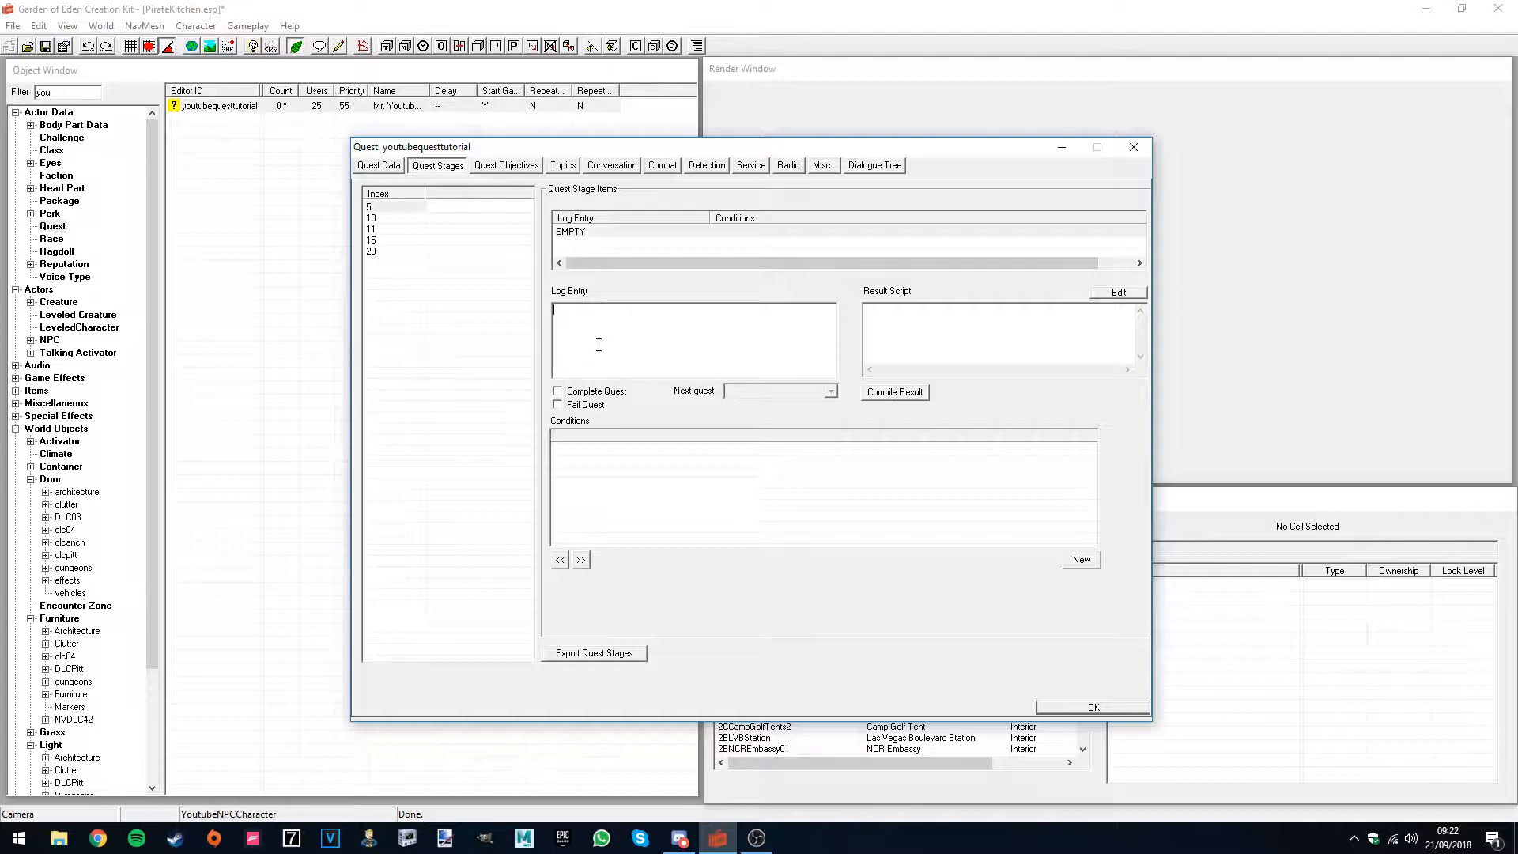
type("This is the part where the player talks to Mr. Youtuvbe")
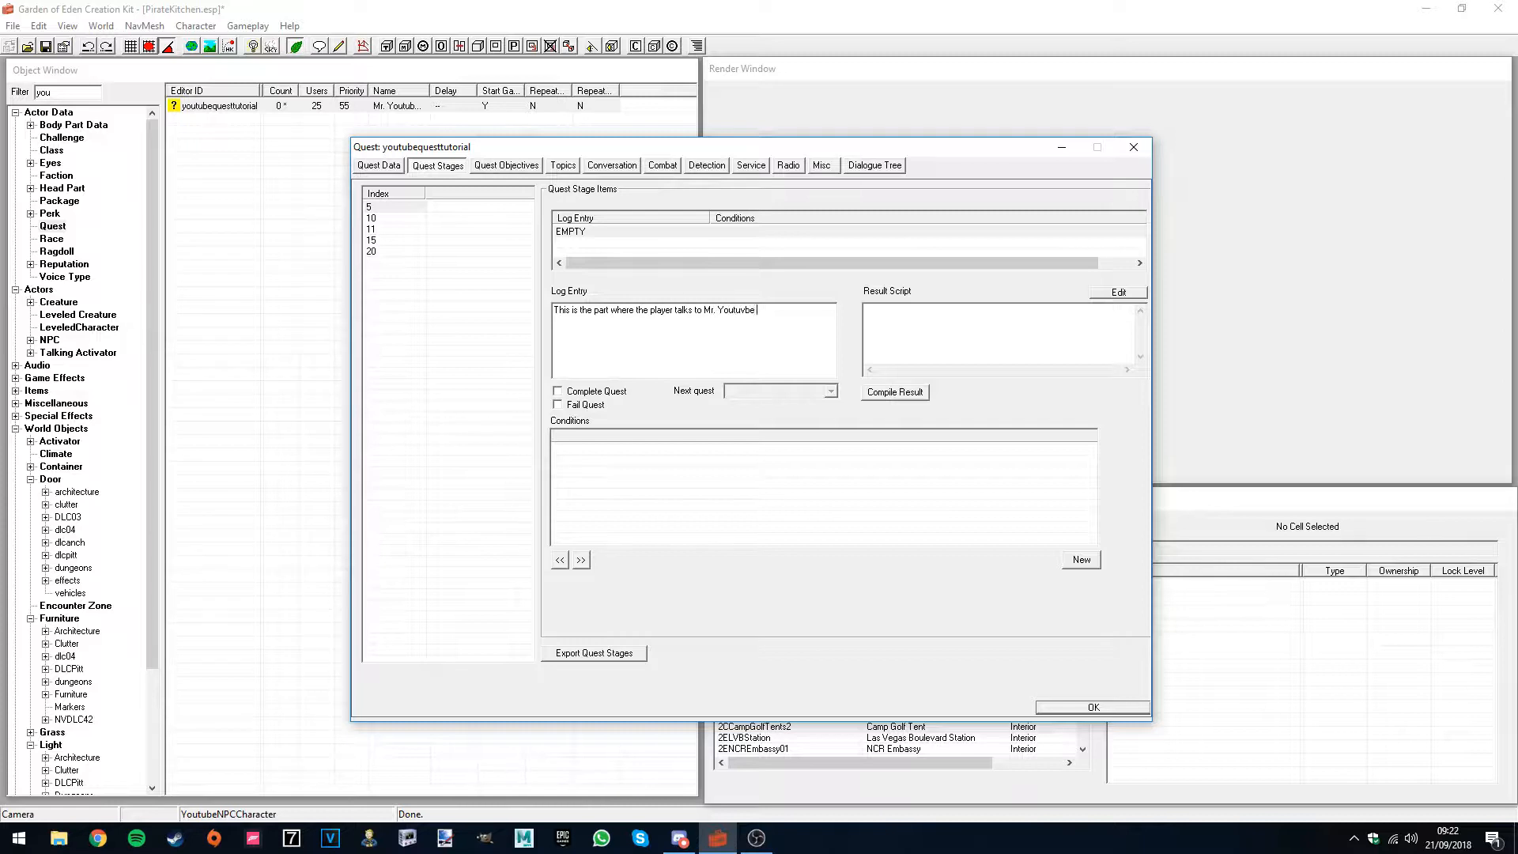
type("bout his lost book.")
left_click(925, 335)
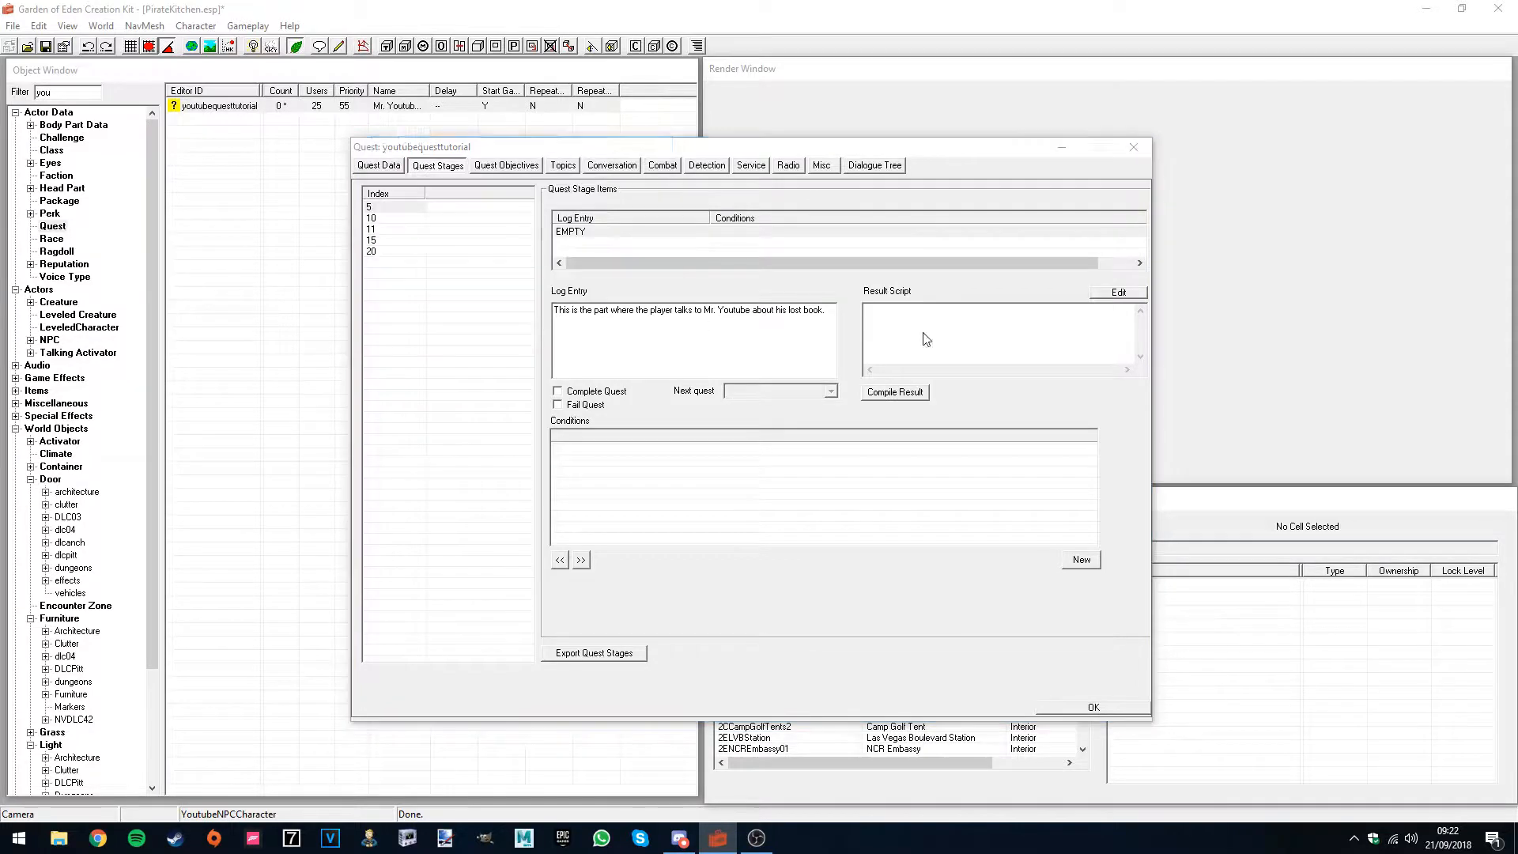
left_click(642, 287)
left_click(885, 315)
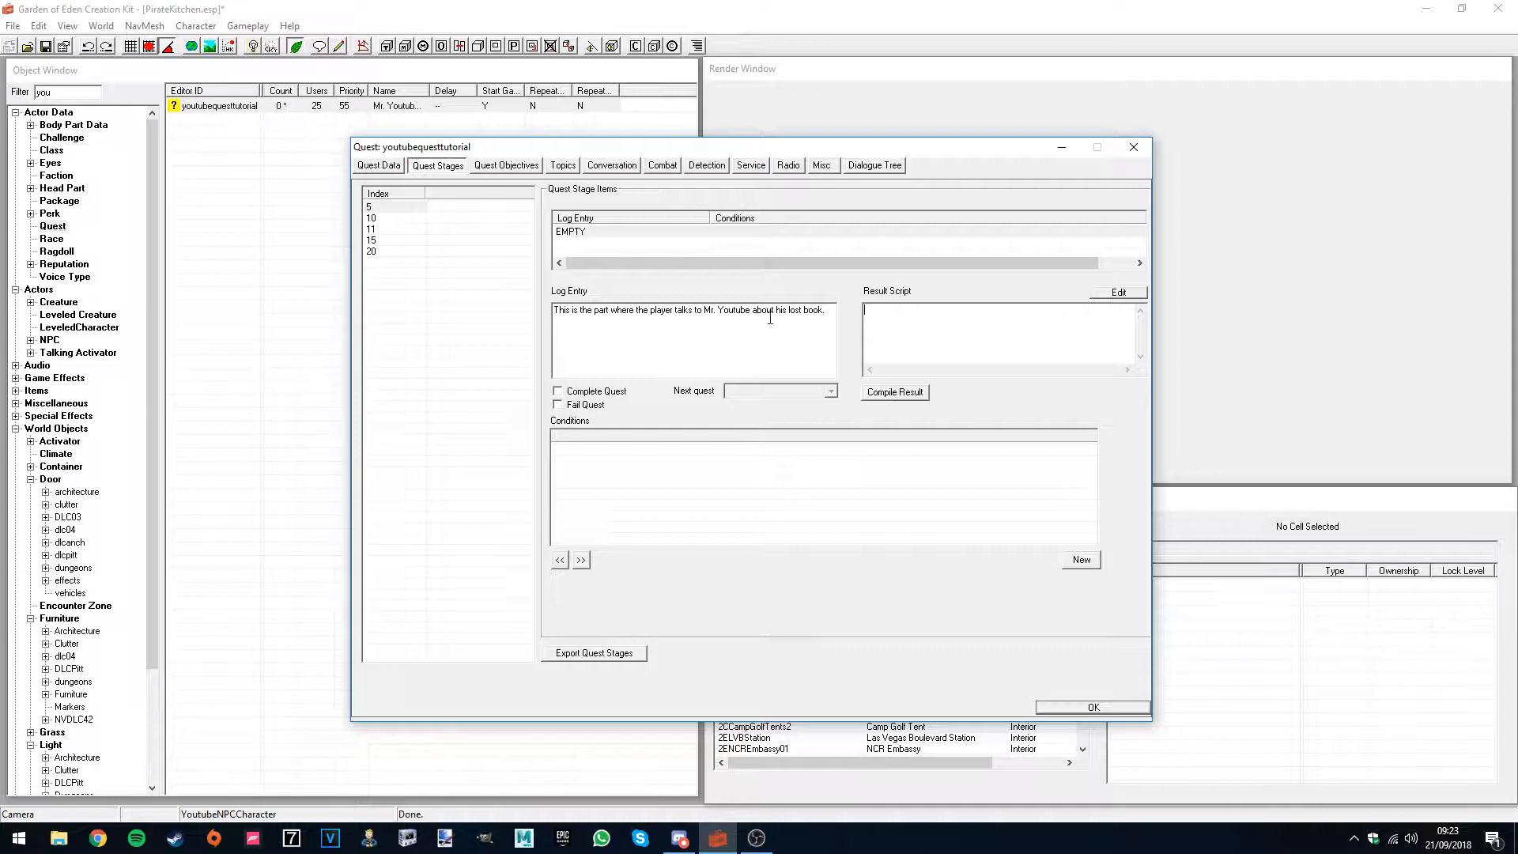
left_click(371, 208)
left_click(906, 309)
left_click_drag(556, 435, 578, 435)
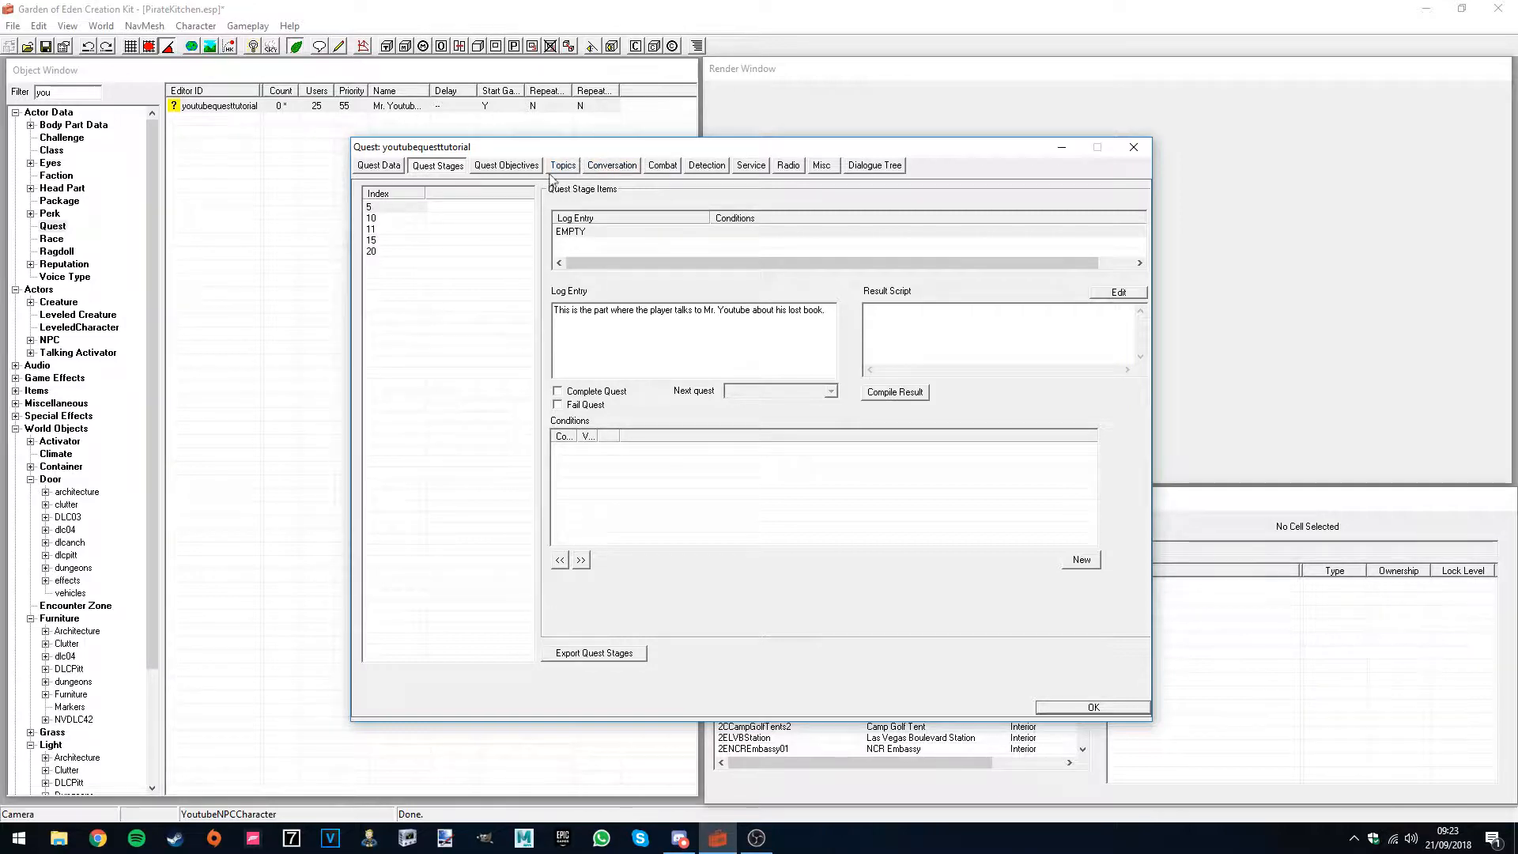
right_click(571, 475)
left_click(634, 467)
- Create a stage item for stage 10 with a log entry beginning "Find the"
left_click(385, 220)
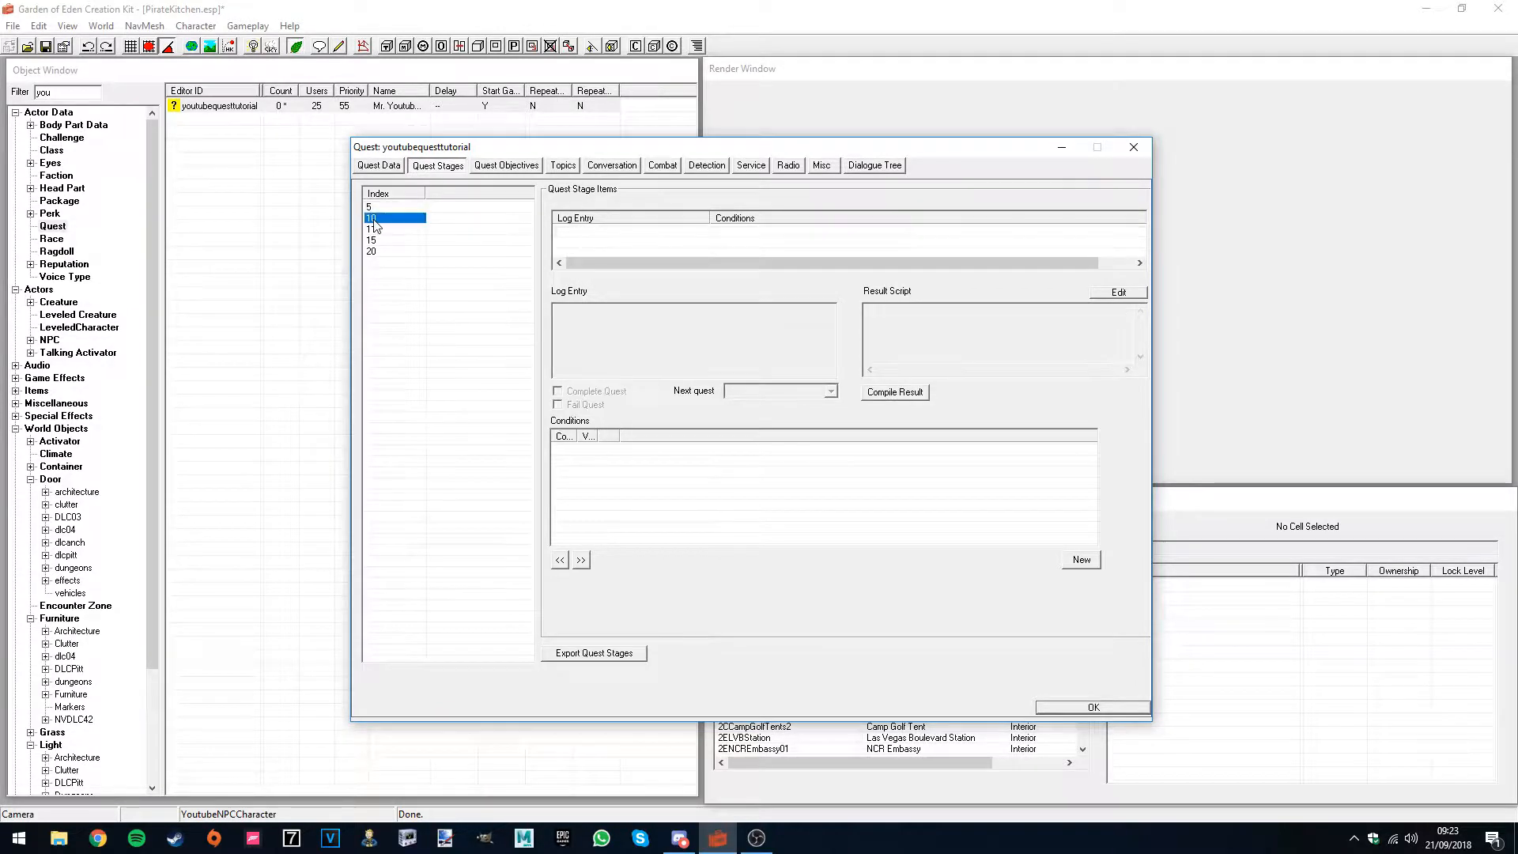
left_click(380, 209)
left_click(427, 219)
right_click(662, 258)
left_click(699, 267)
left_click(622, 349)
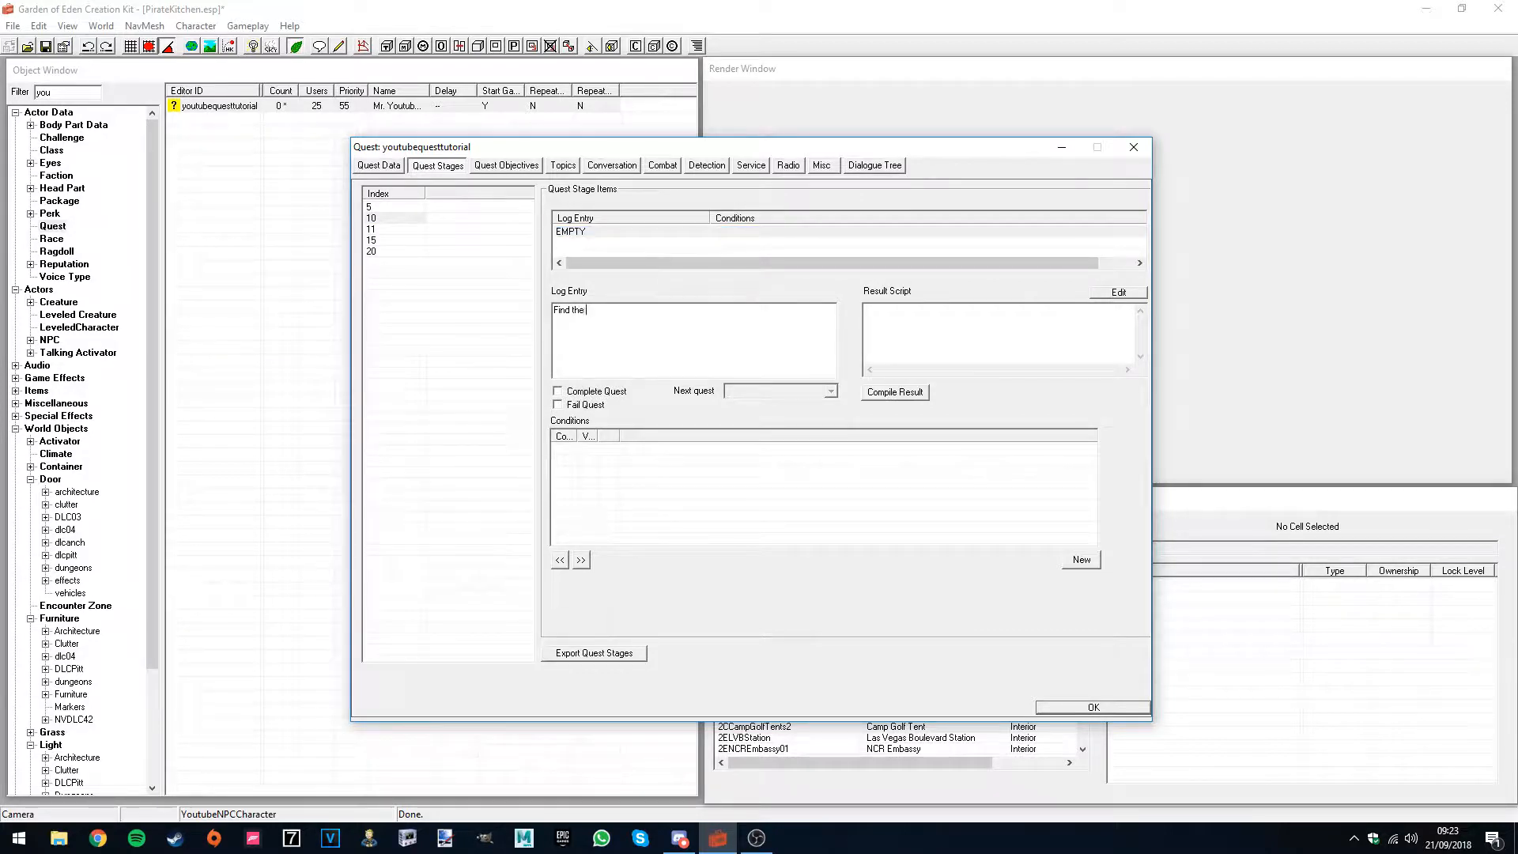
- Create a stage item for stage 11 with the log entry "Find the other book", skipping the spell check
left_click(385, 230)
left_click(650, 294)
right_click(639, 248)
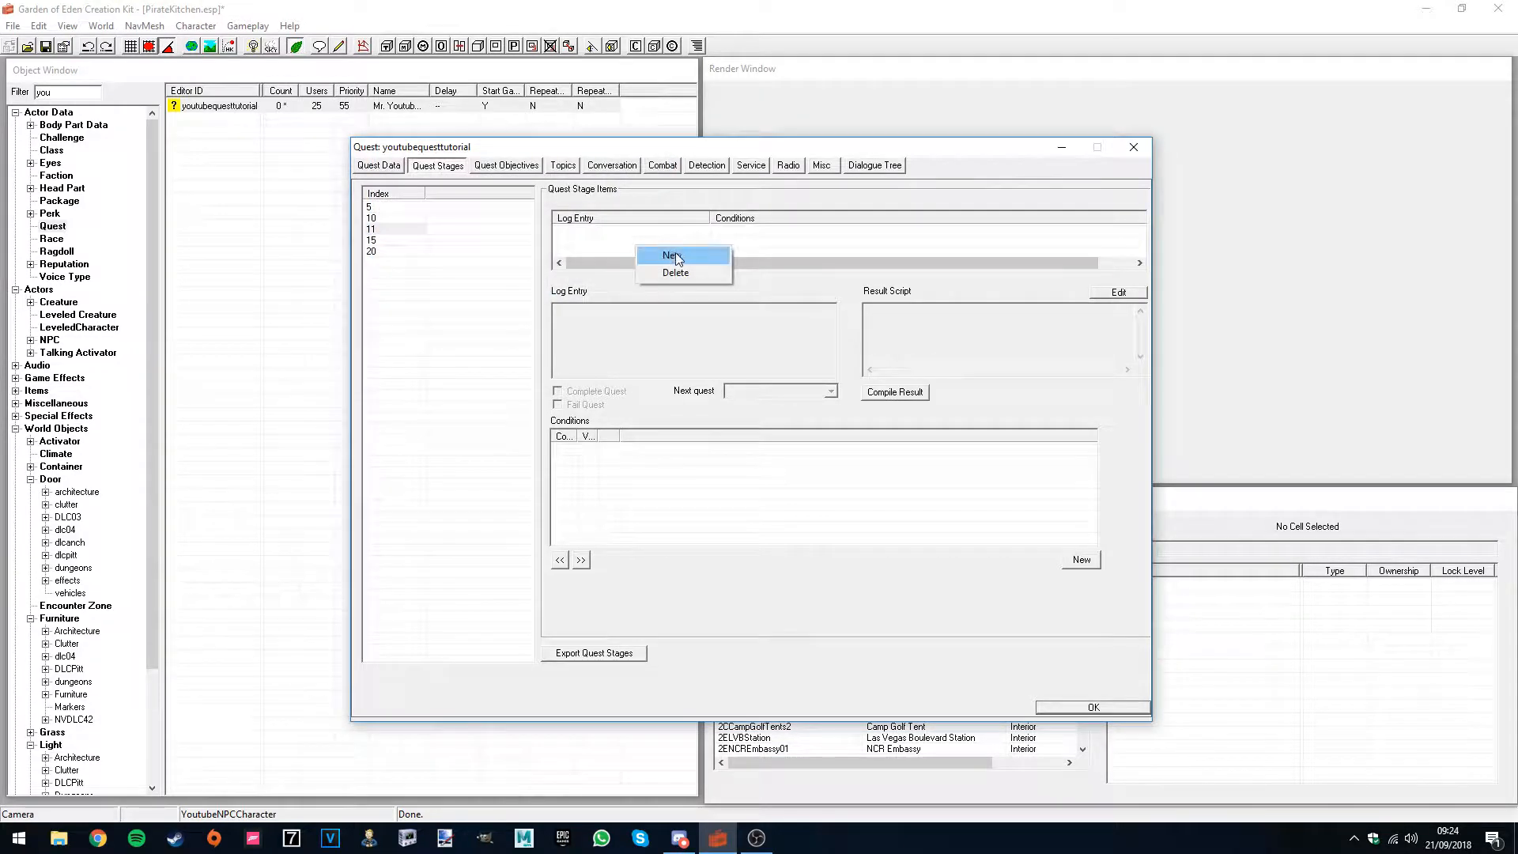
left_click(673, 255)
left_click(660, 360)
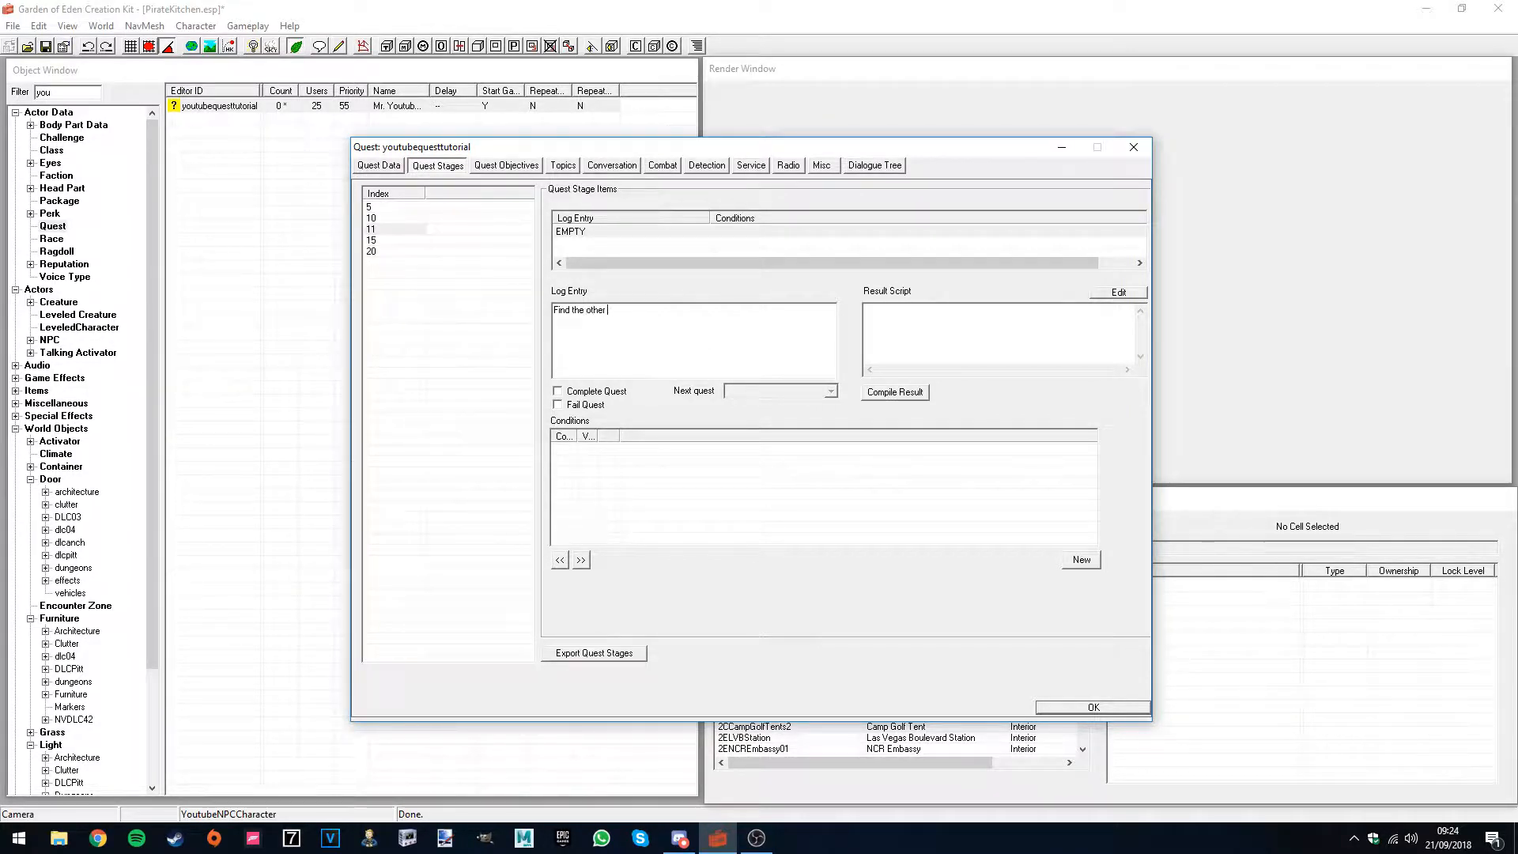
type("Find the other book")
- Create a stage item for stage 15 with the log entry "Go to Mr. Youtube and show him the books"
left_click(374, 239)
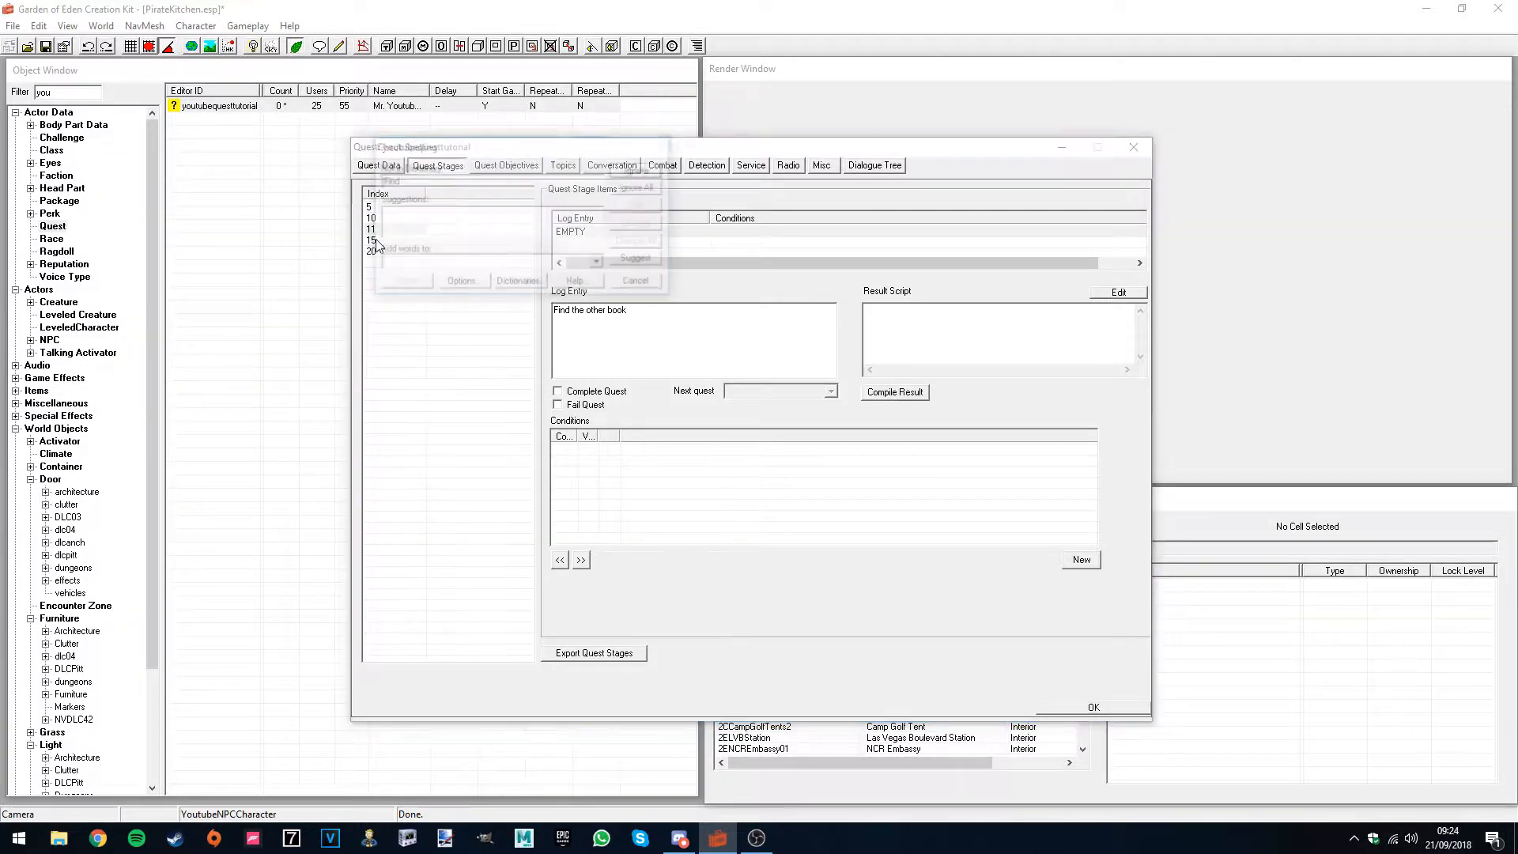
left_click(652, 288)
right_click(560, 237)
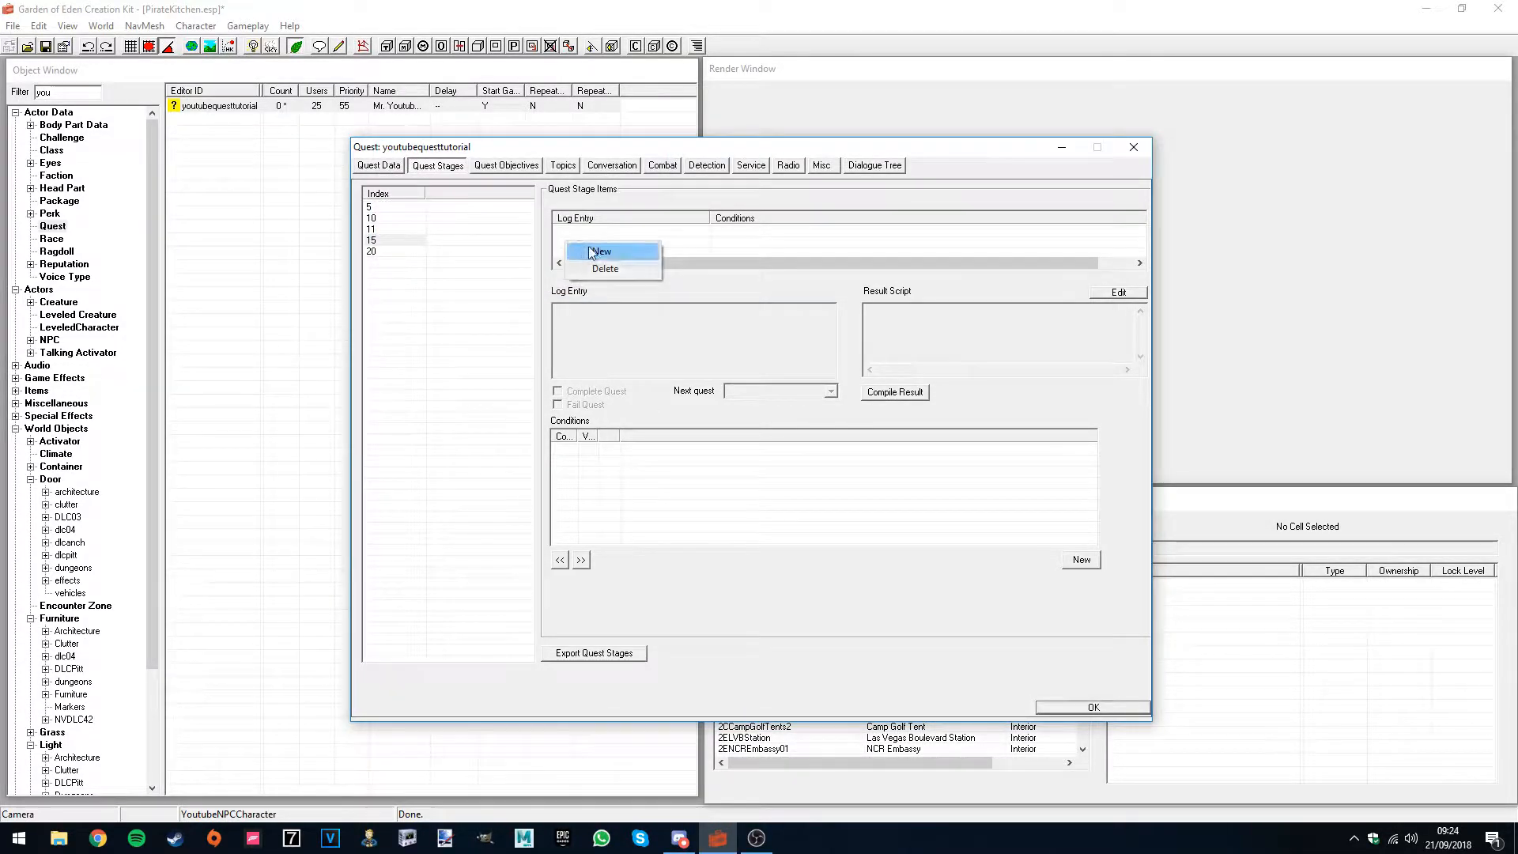
left_click(588, 245)
left_click(614, 317)
type("Go ")
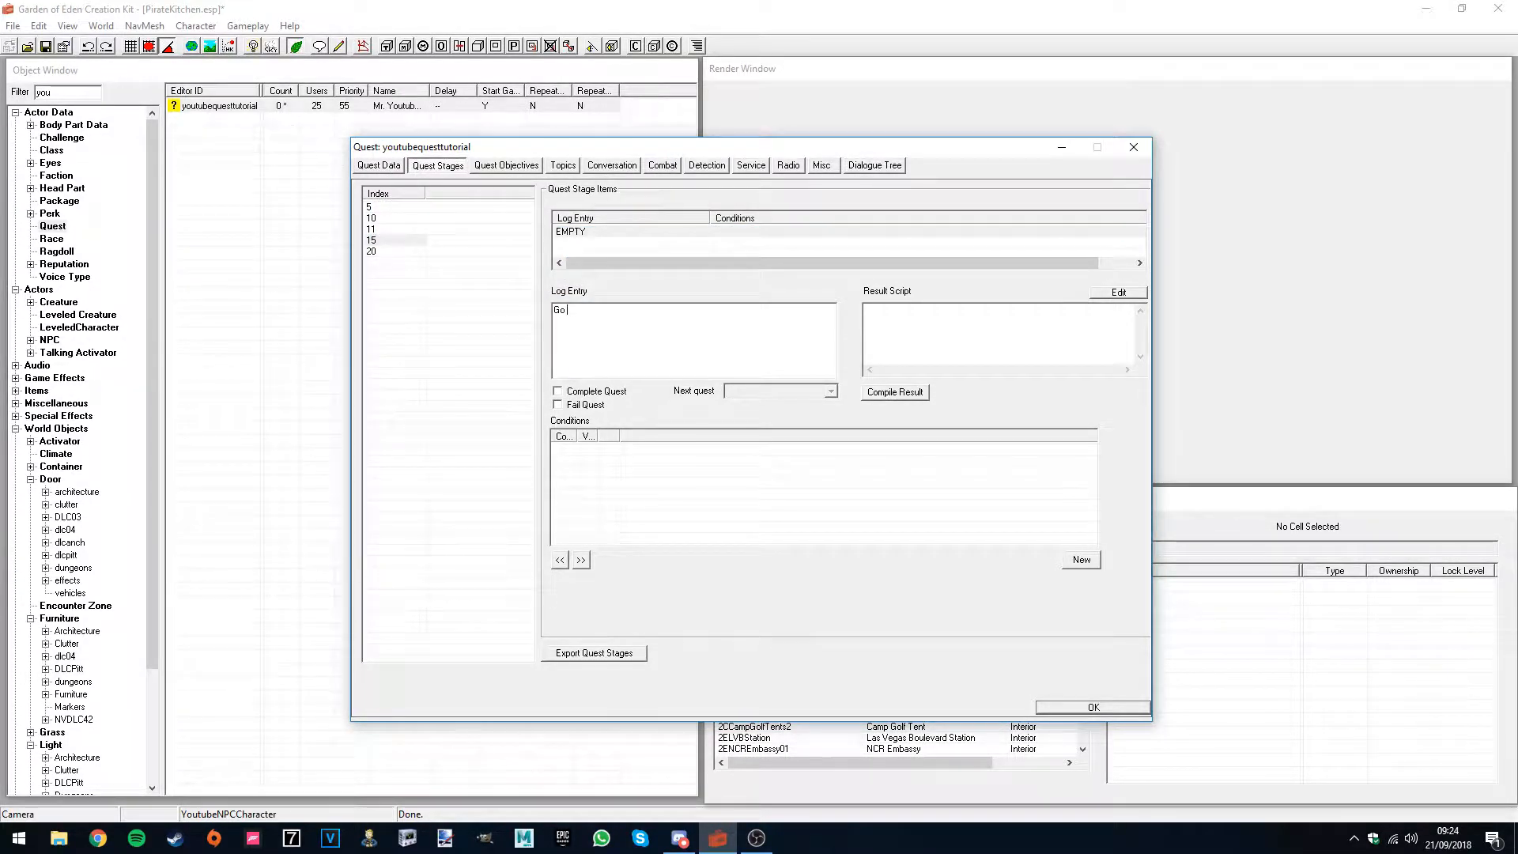
type("to Mr. Yout")
type("books")
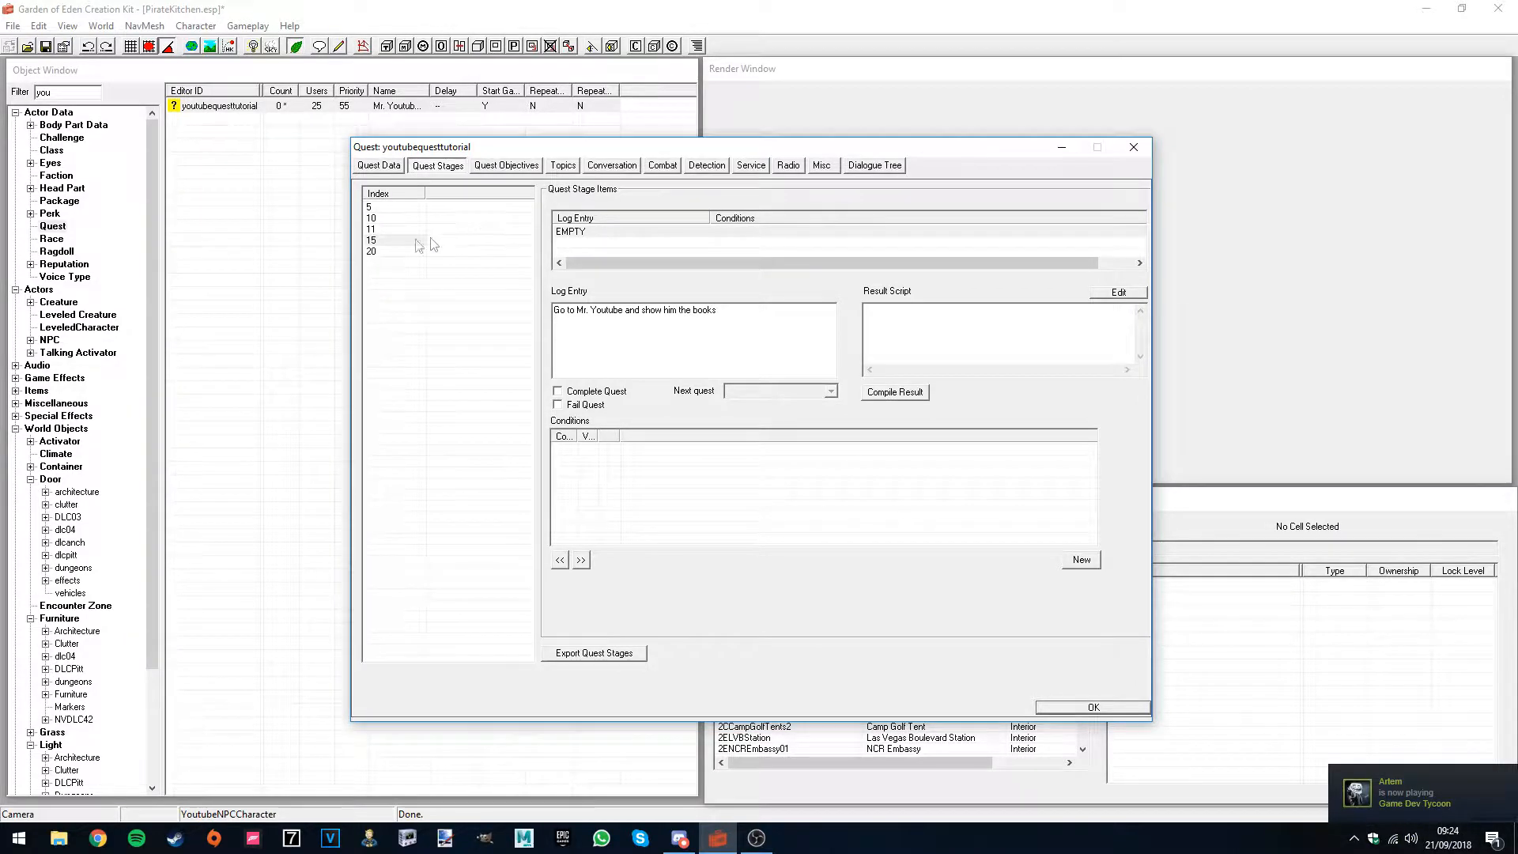
- Create a stage item for stage 20 with the log entry "Get paid.", skip the spell check and mark it as completing the quest
left_click(375, 253)
left_click(627, 282)
right_click(641, 227)
left_click(668, 234)
left_click(641, 316)
type("Get paids")
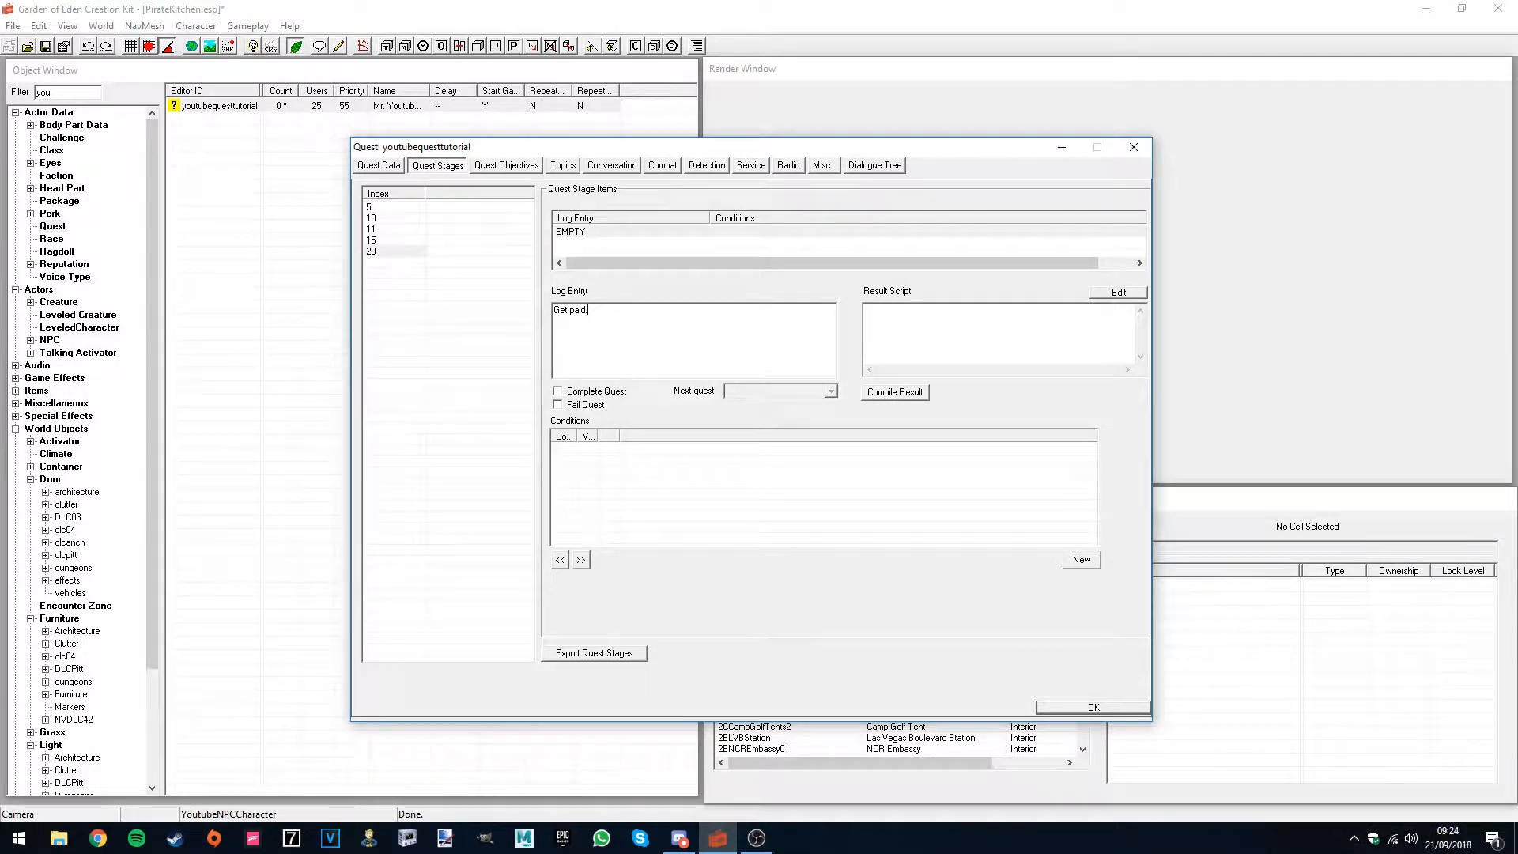
left_click(570, 389)
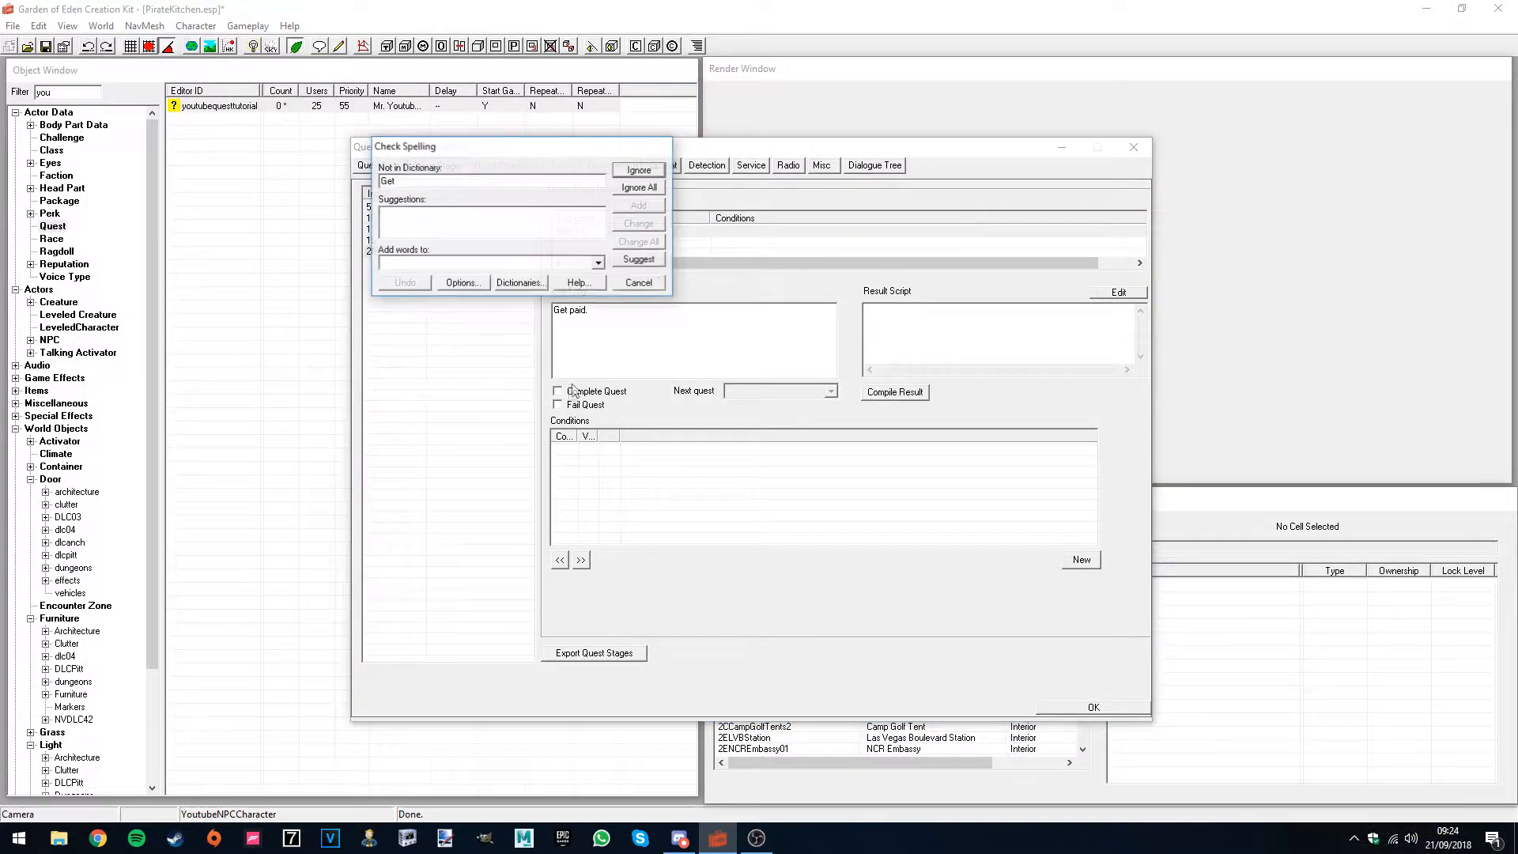
left_click(658, 282)
left_click(557, 390)
- Review the log entries of stages 5, 10, 11, 15 and 20 and compare the stages with the quest's objectives
left_click(395, 206)
left_click(395, 218)
left_click(396, 229)
left_click(388, 241)
left_click(375, 251)
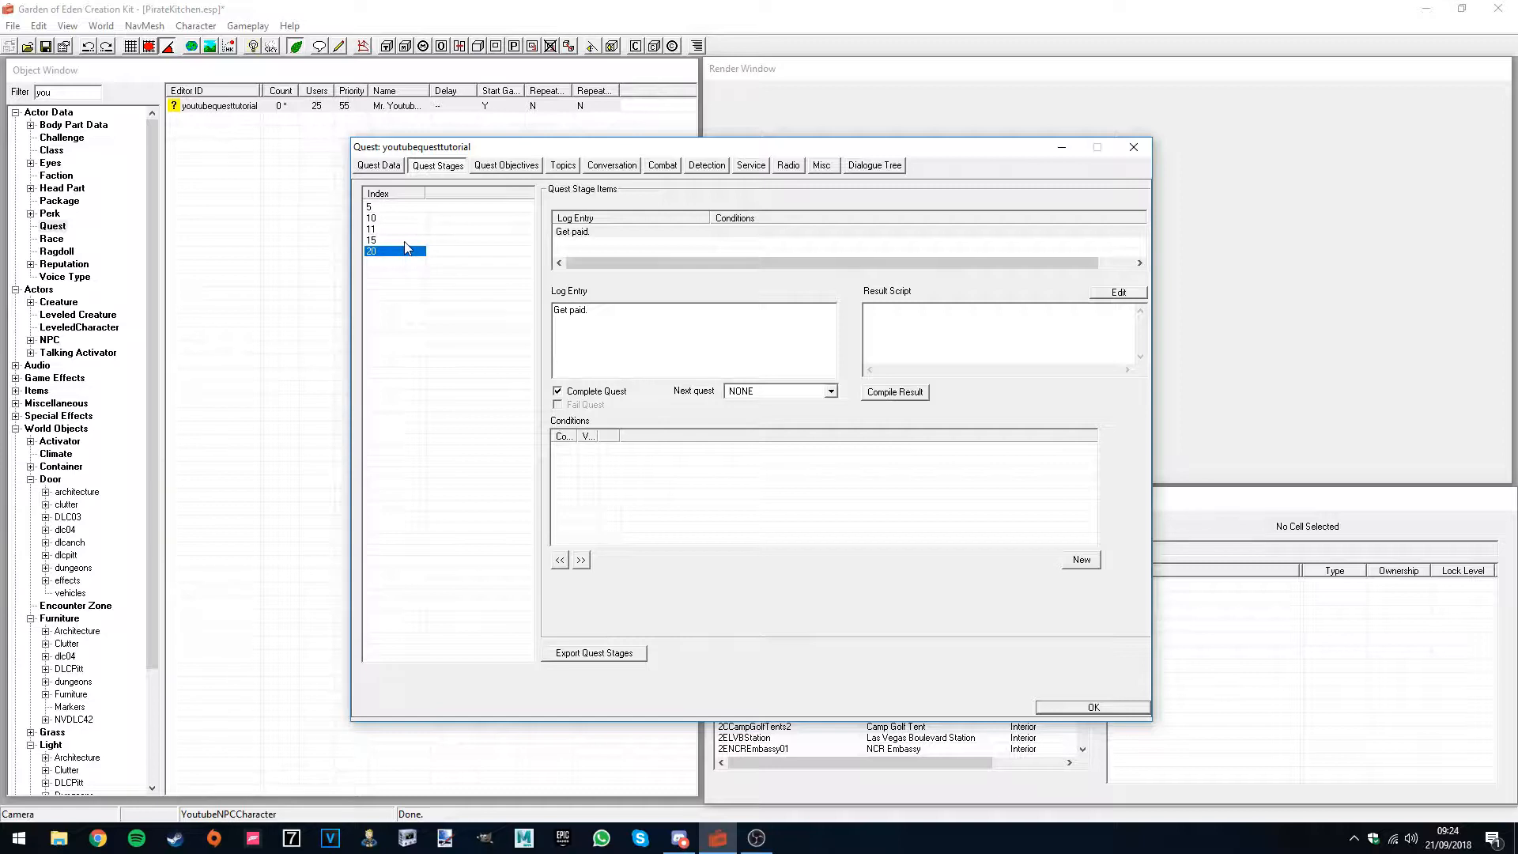
left_click(401, 207)
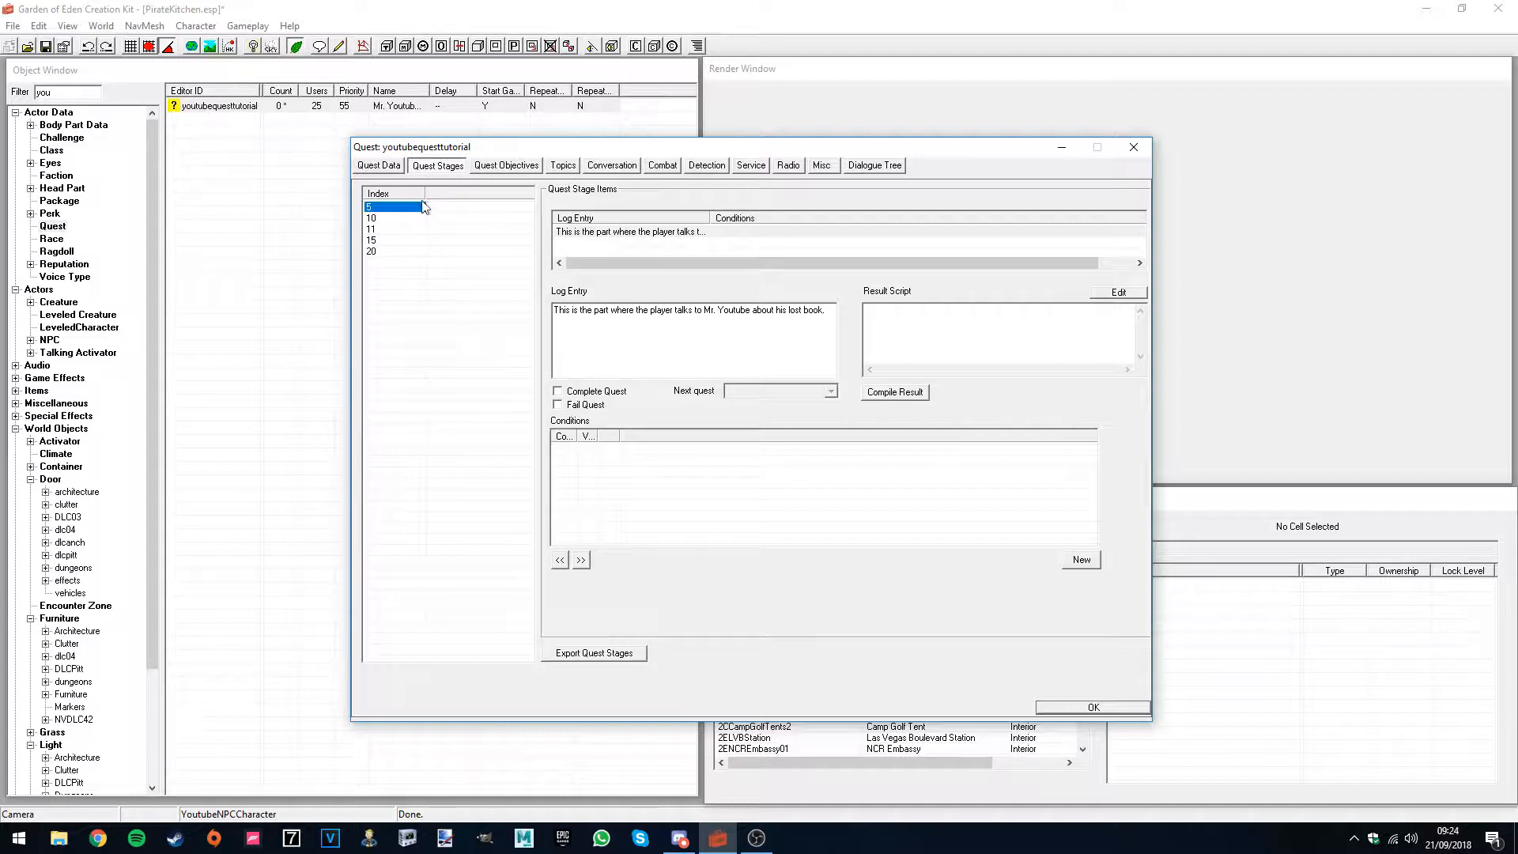
left_click(506, 165)
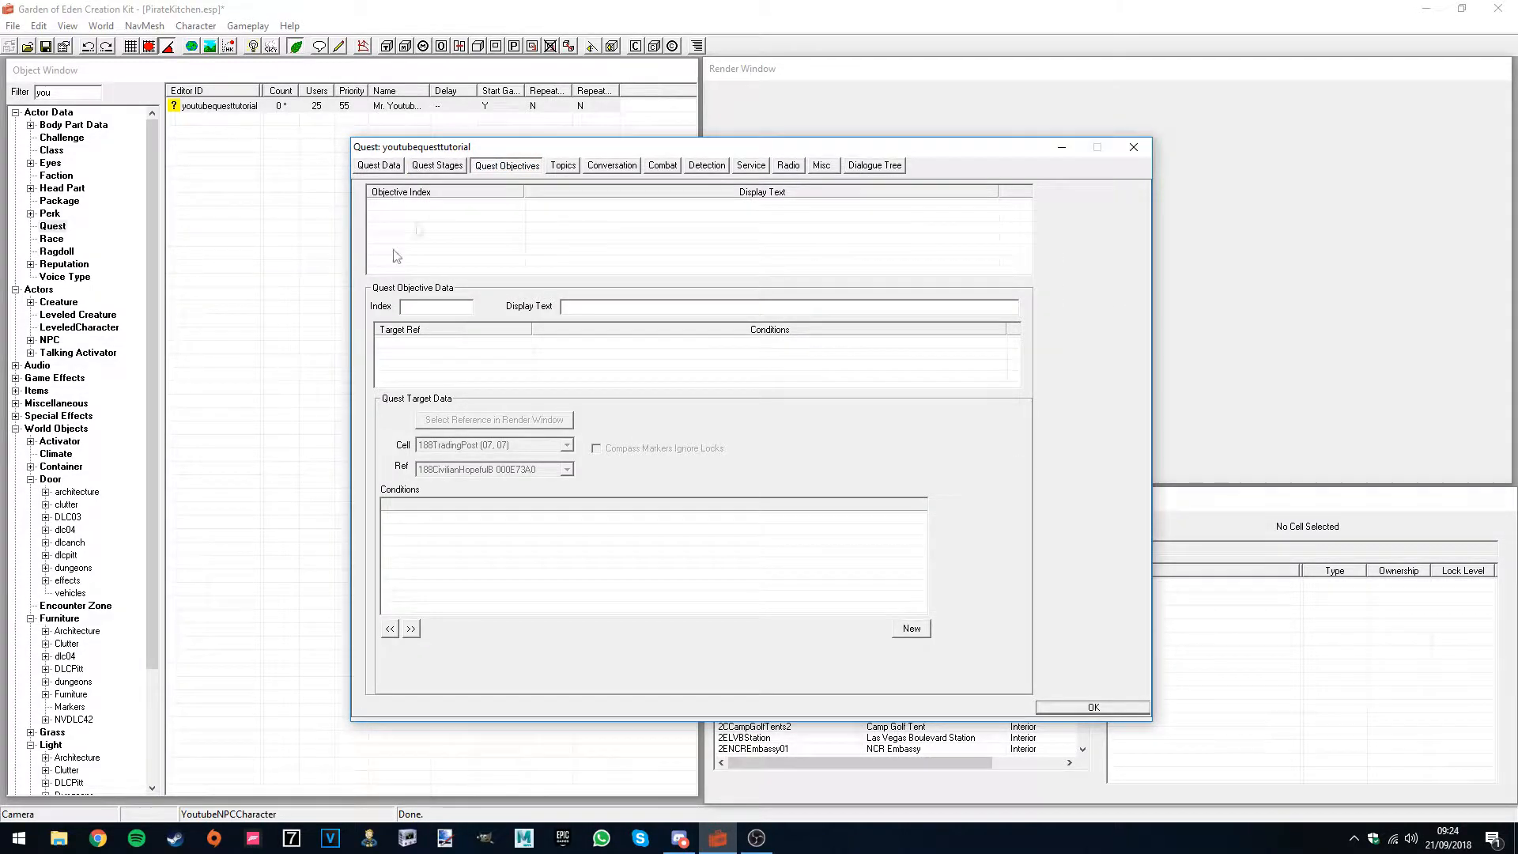
left_click(437, 165)
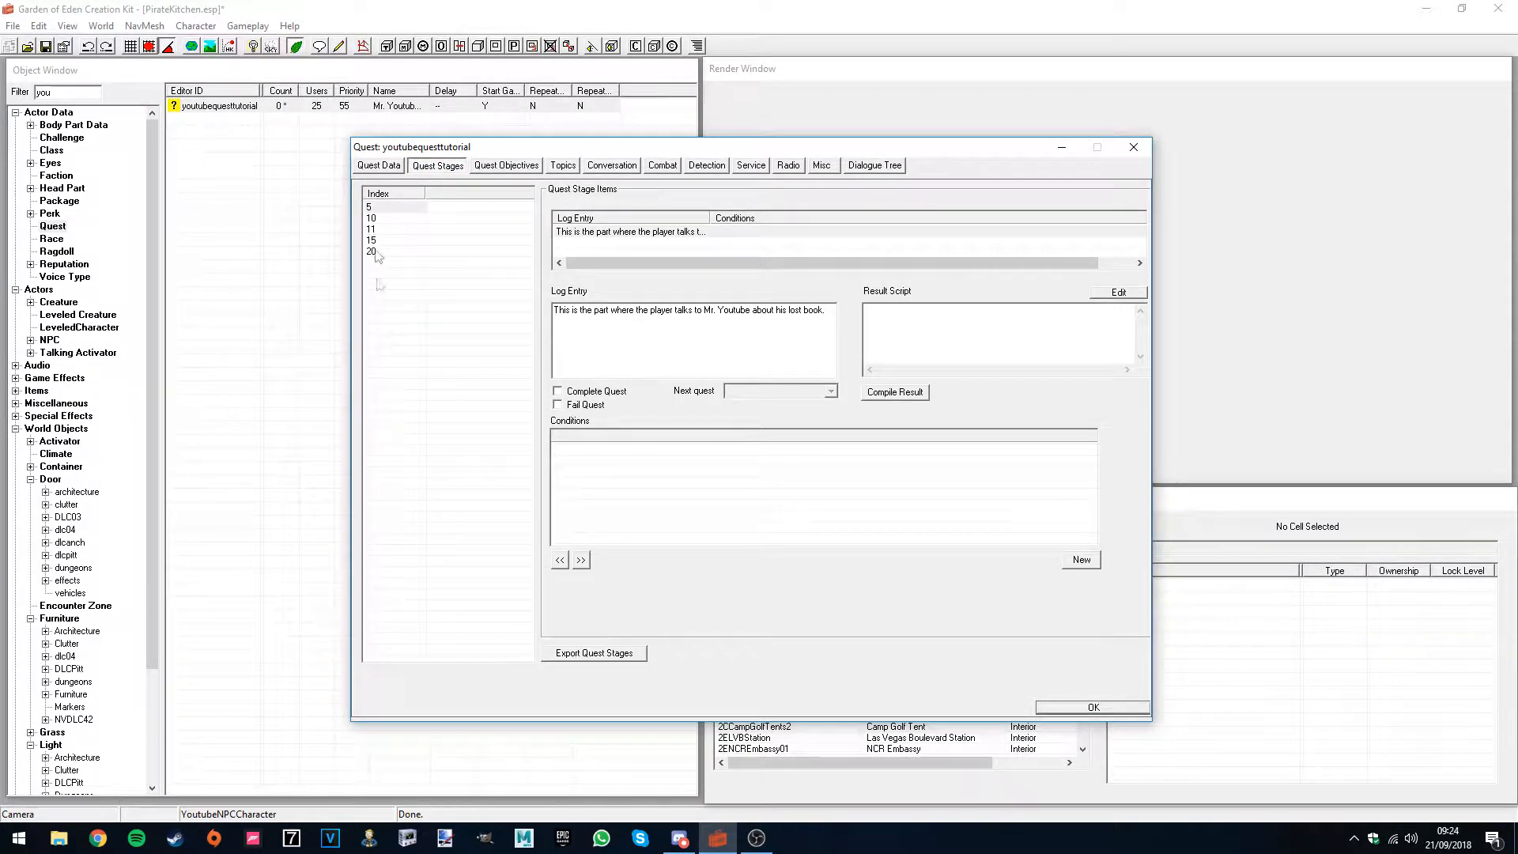
left_click(507, 165)
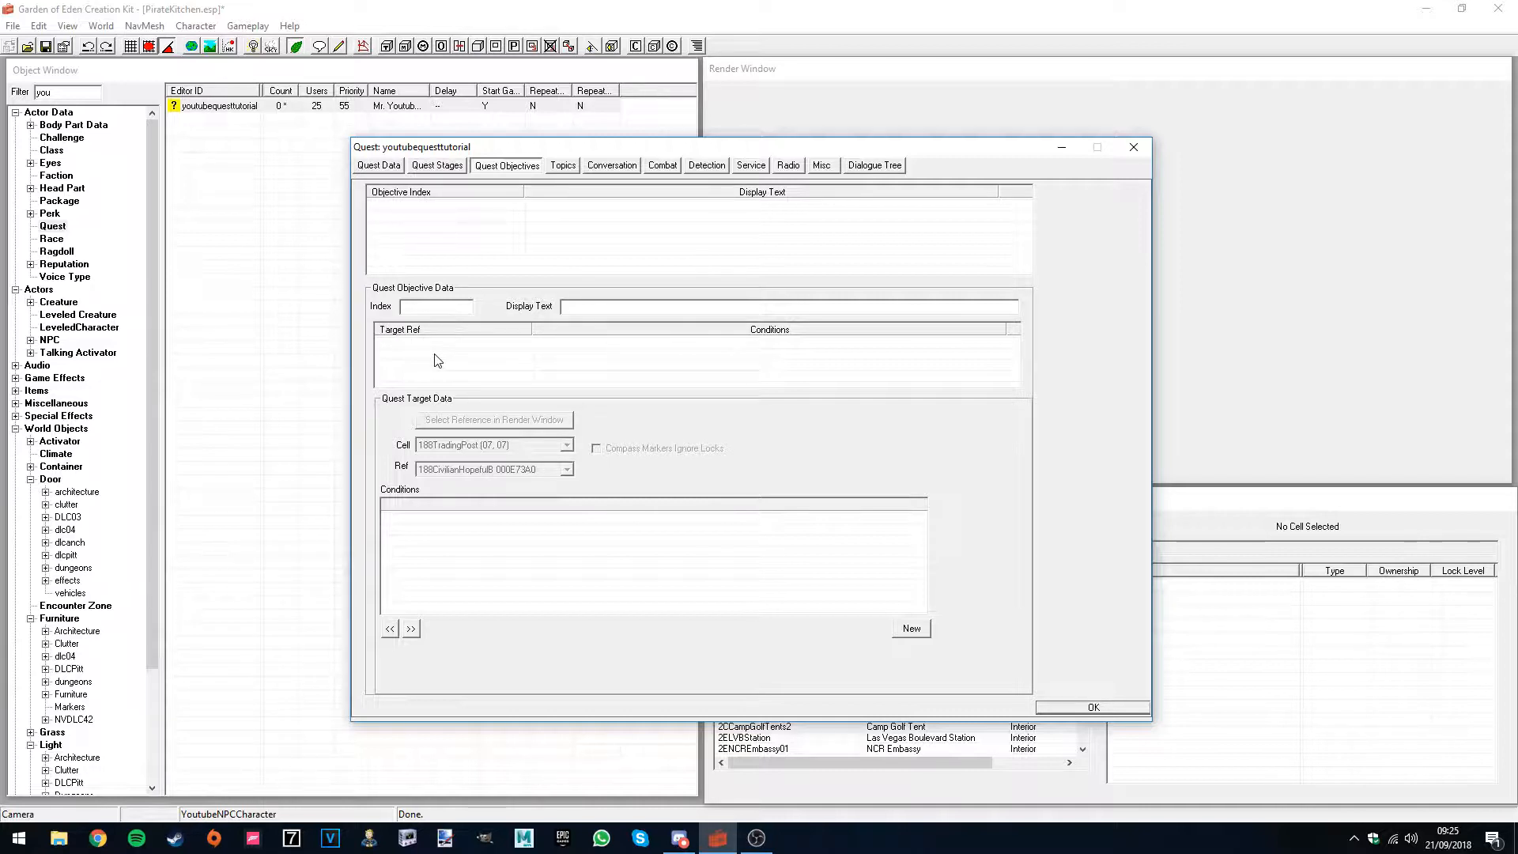
left_click(439, 168)
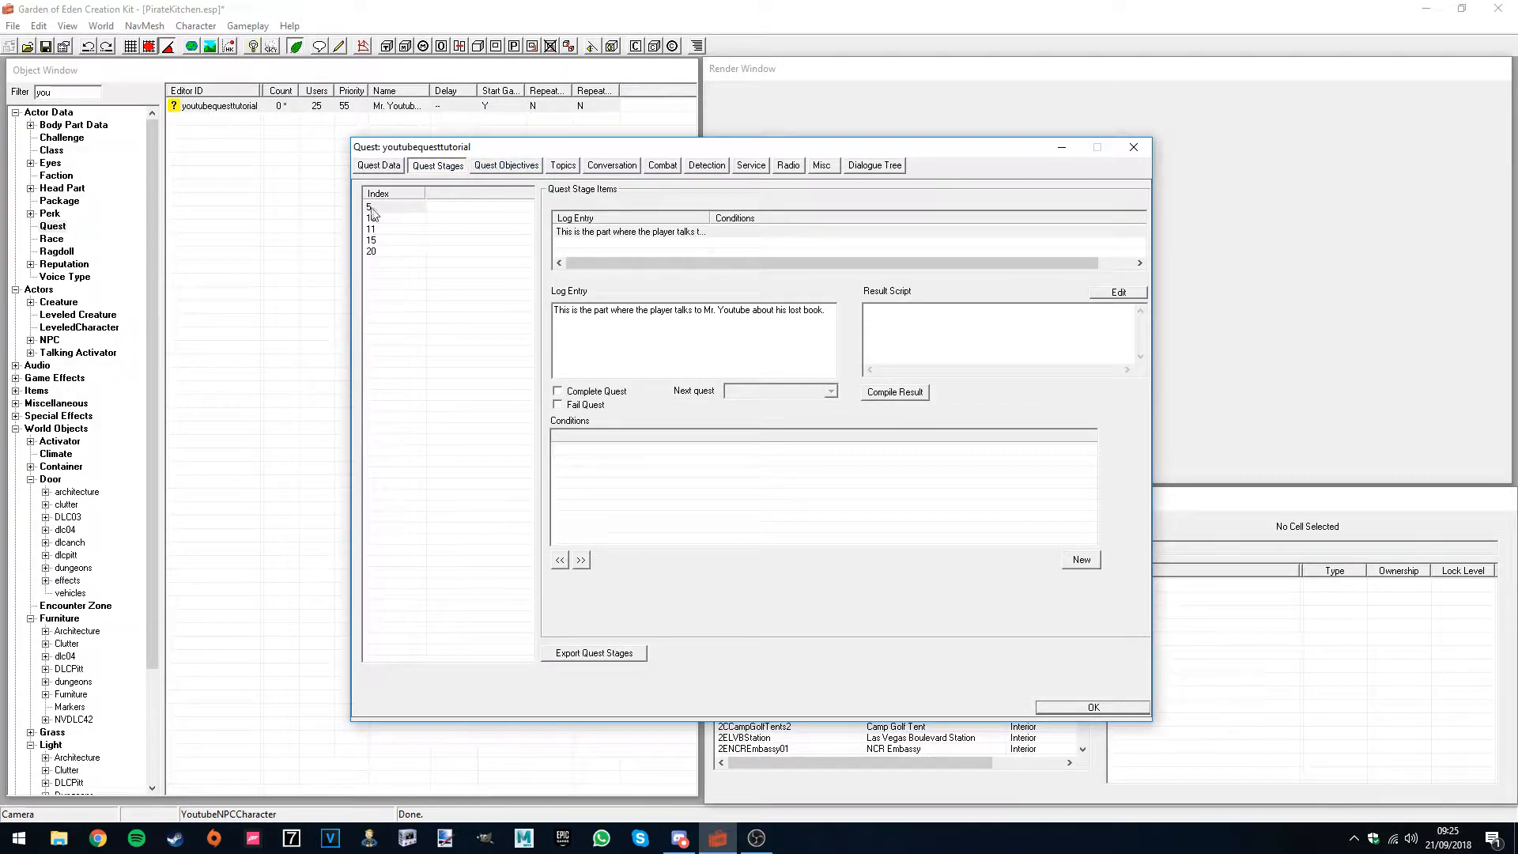
- Add a quest objective with index 5 and the display text "Talk to Mr. Youtube about his lost book."
left_click(508, 166)
right_click(403, 215)
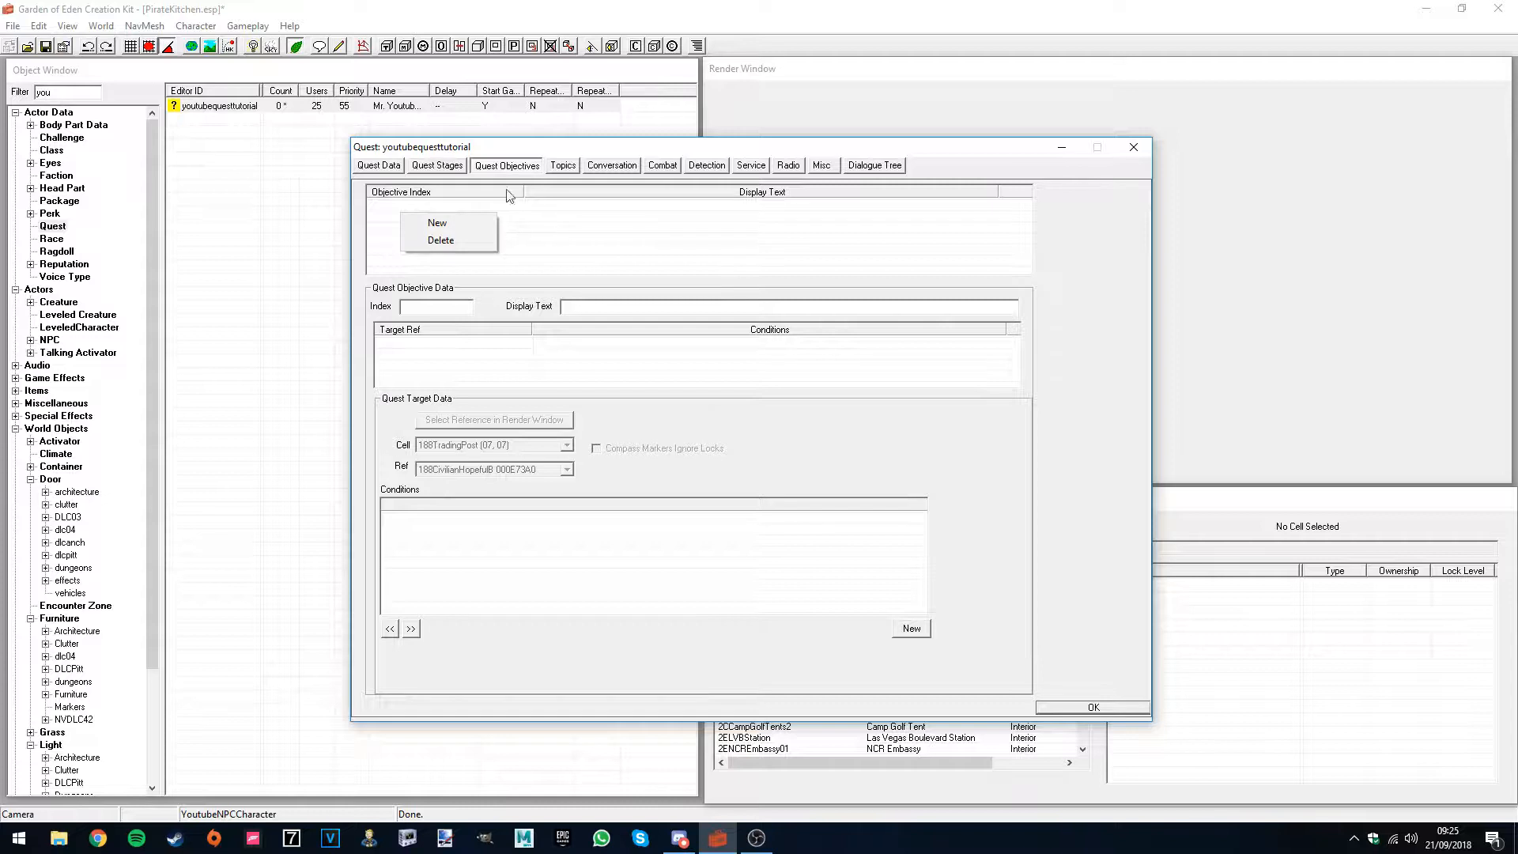
left_click(439, 222)
type("5")
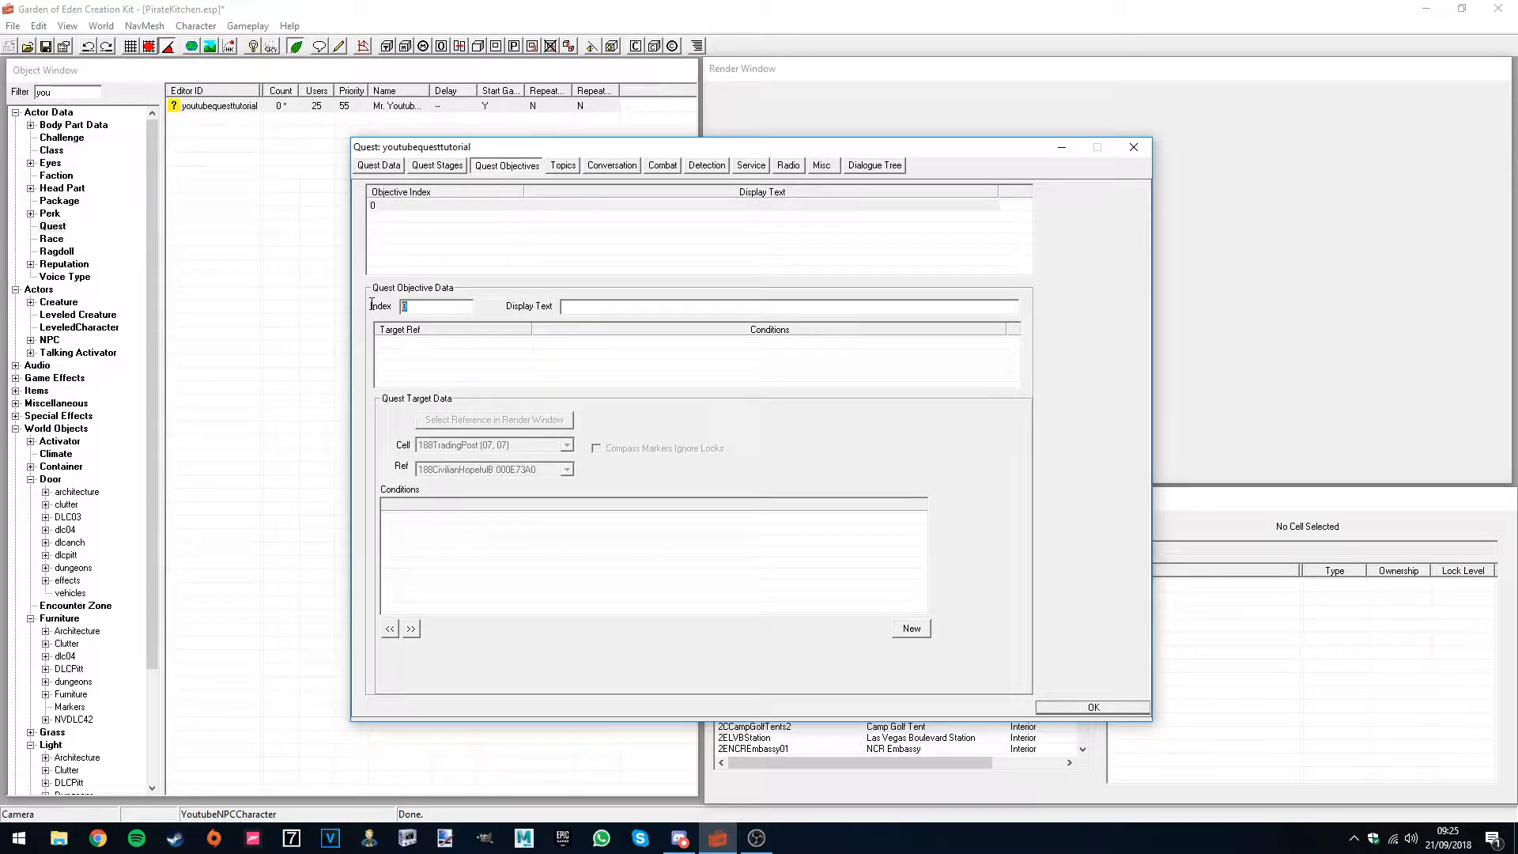
left_click(437, 165)
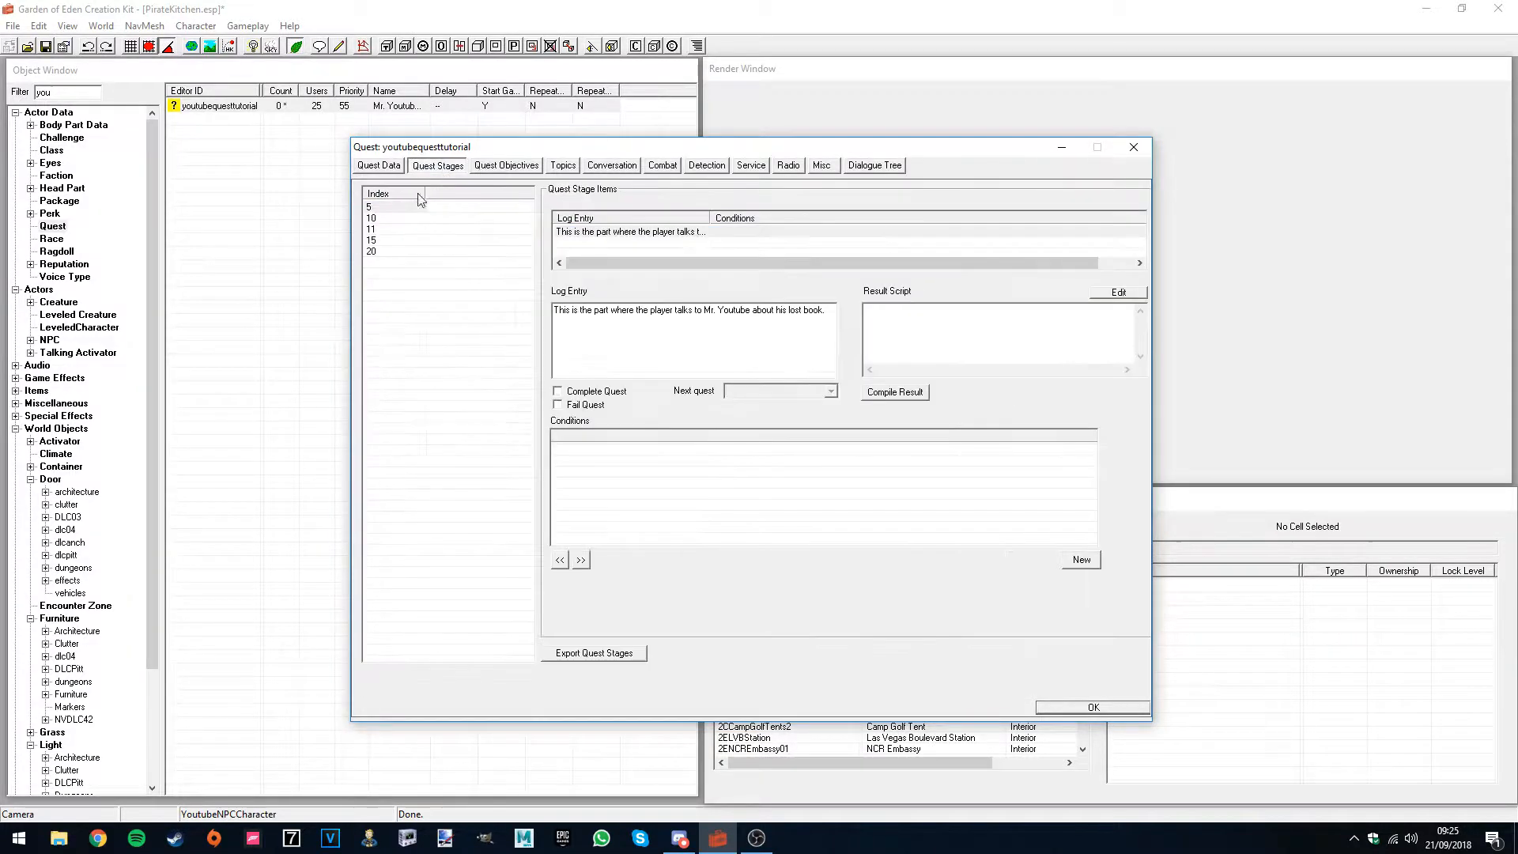
left_click(504, 165)
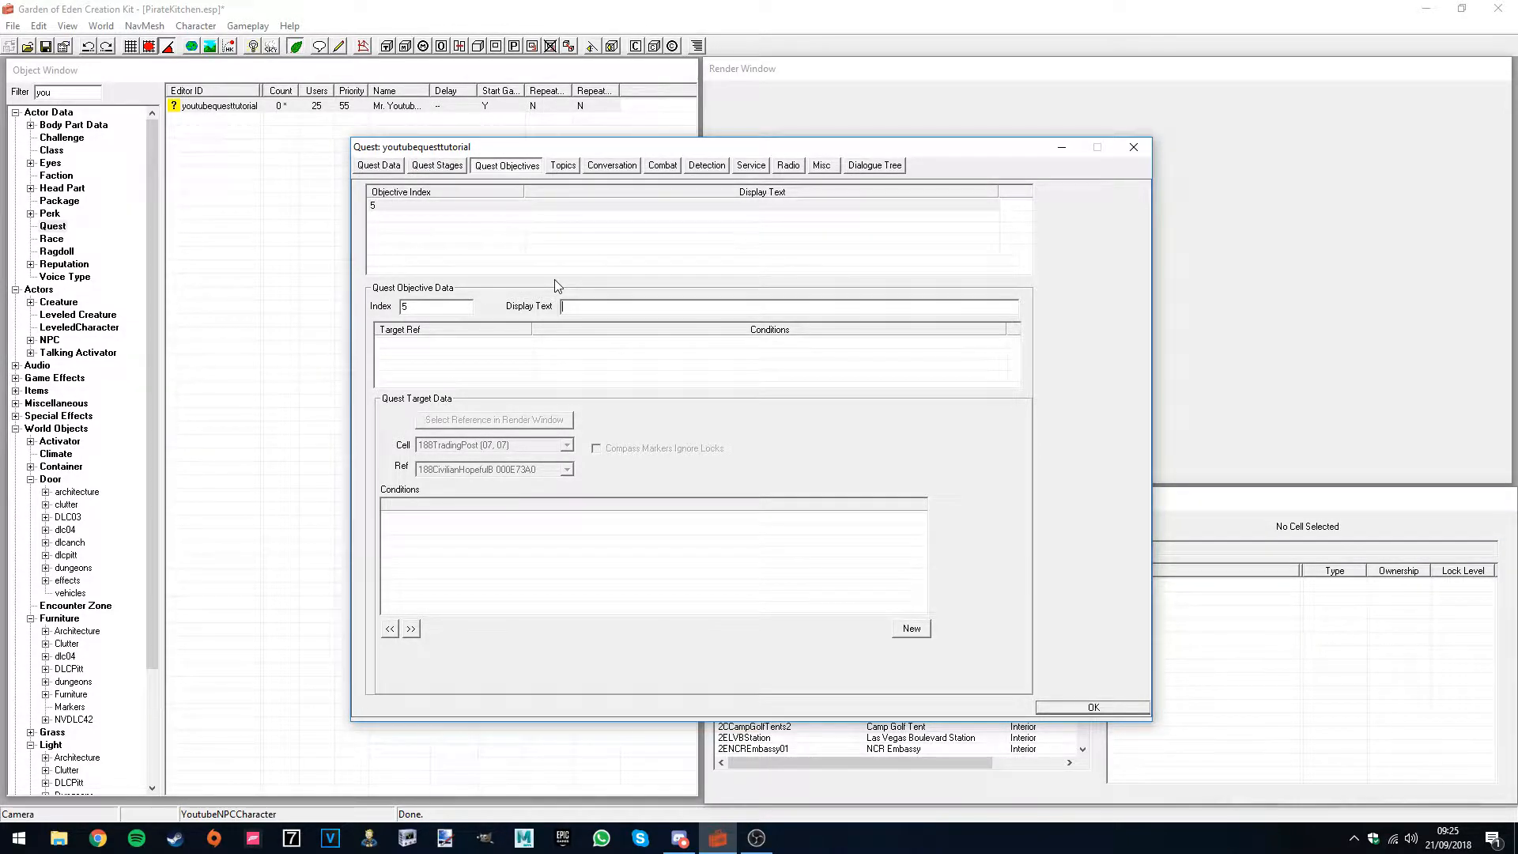
left_click(440, 166)
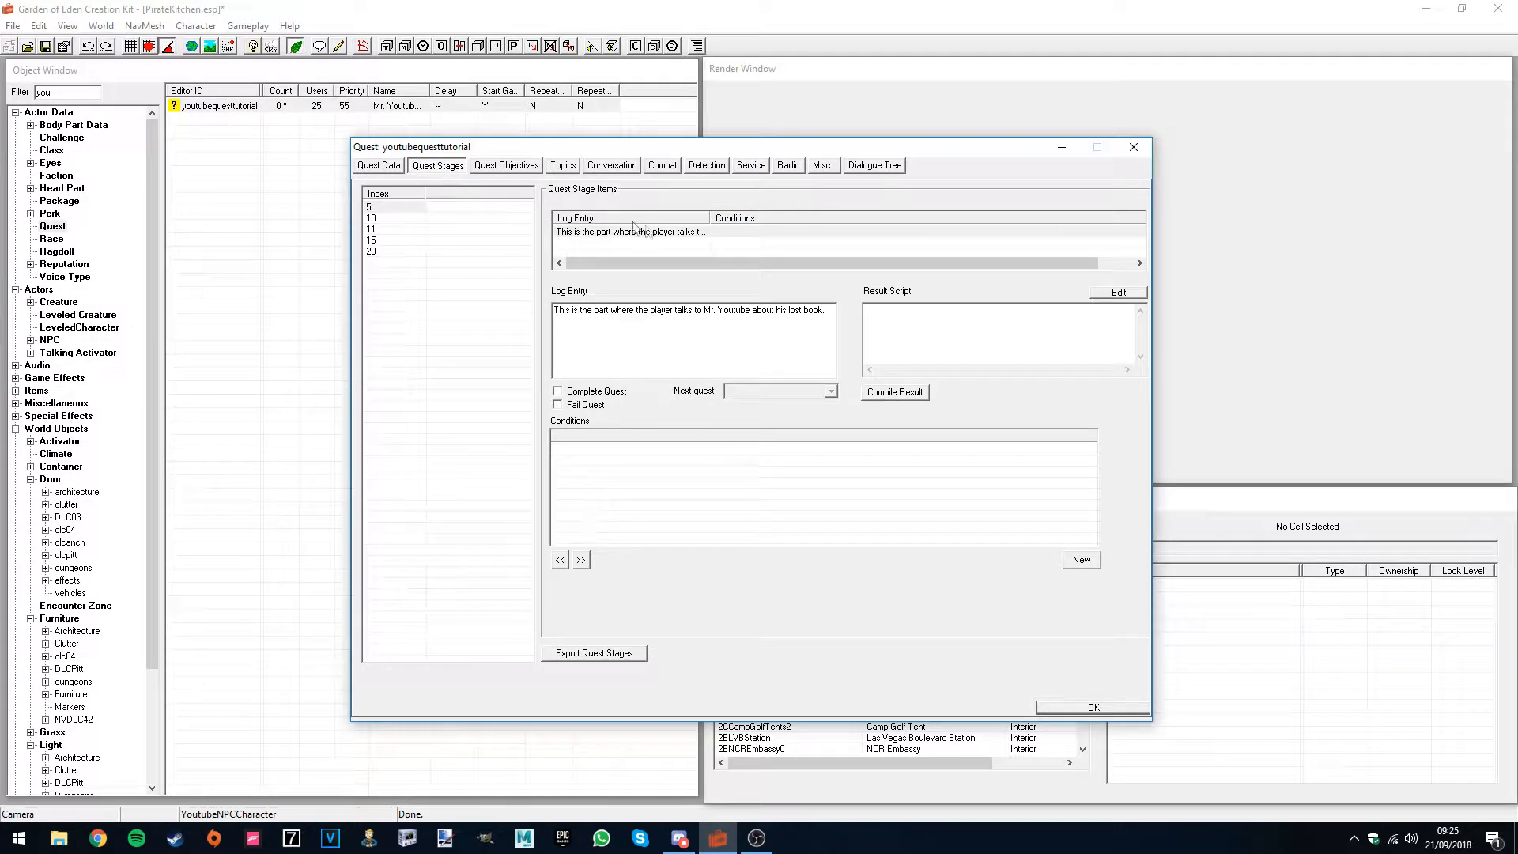
left_click(507, 166)
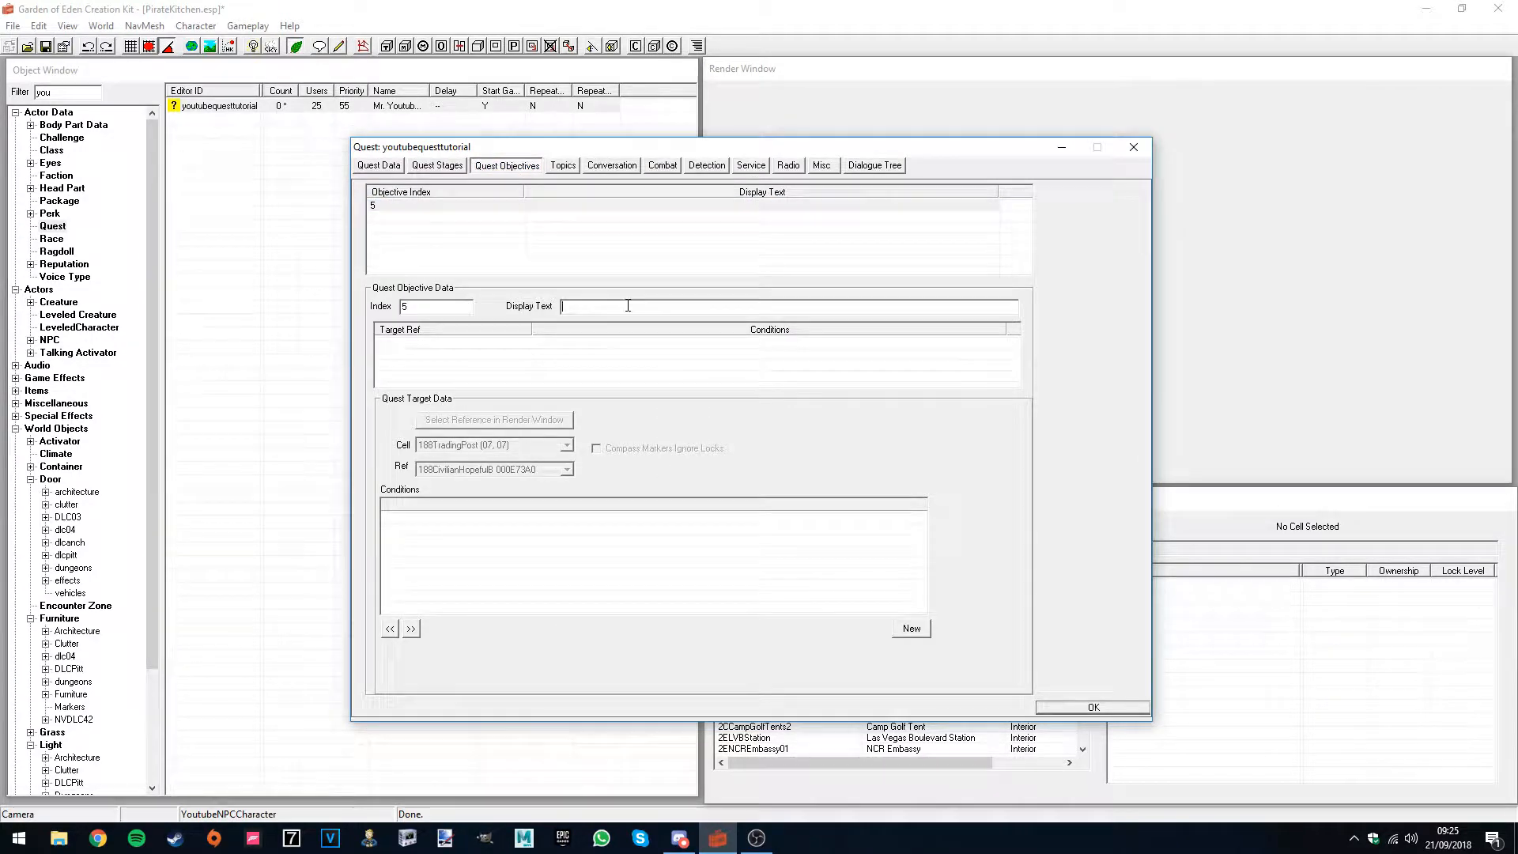
type("Talk to Mr. Youtube about his lost book.")
left_click(510, 375)
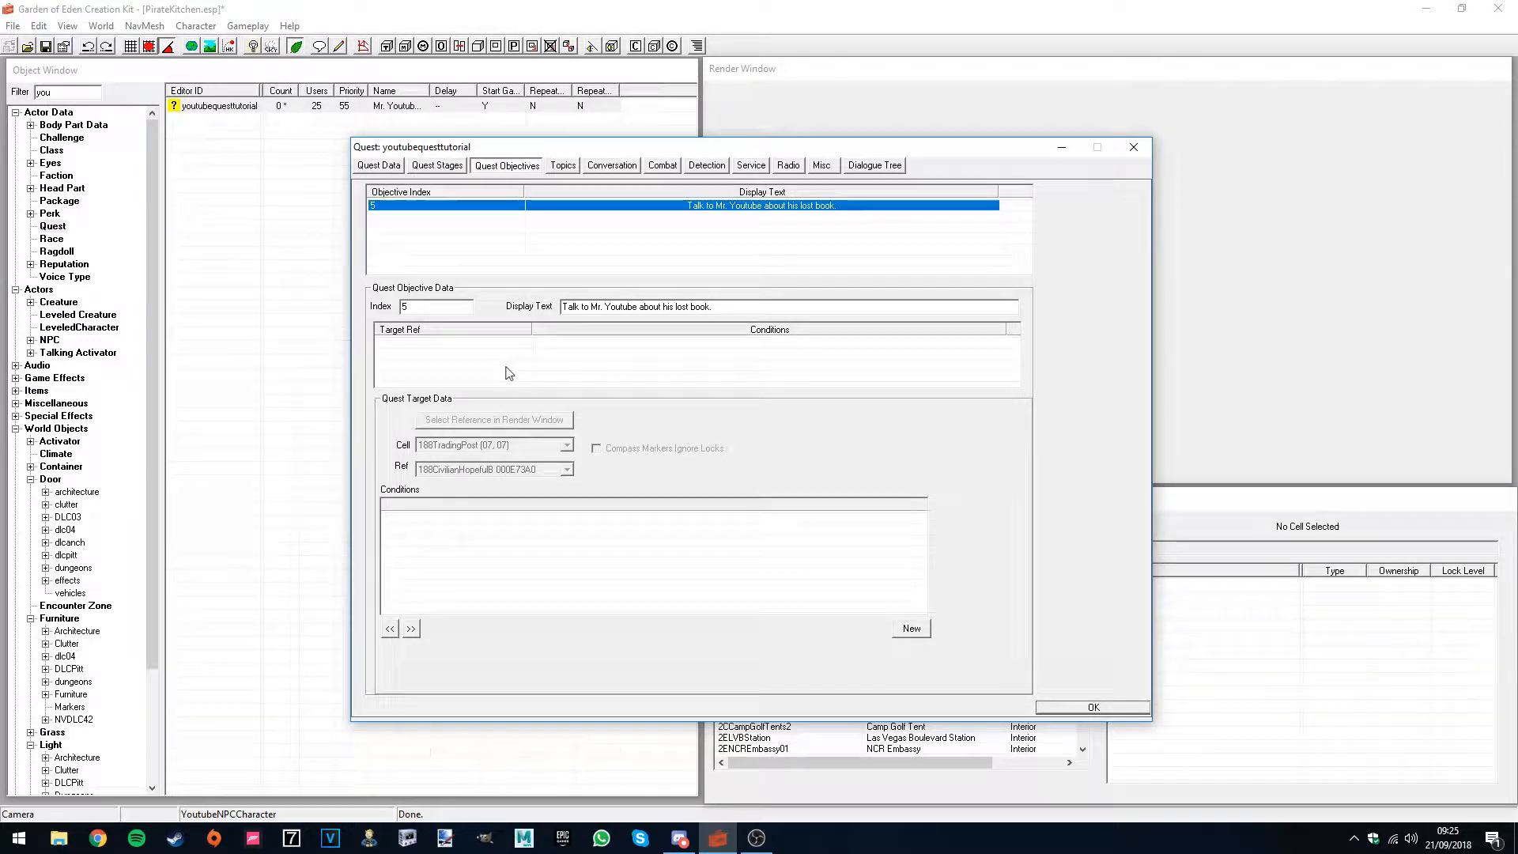
- Load the interior cell BisonSteve01 in the render window and bring the NPC behind the counter into view
left_click_drag(548, 156, 332, 152)
left_click(945, 692)
key("b")
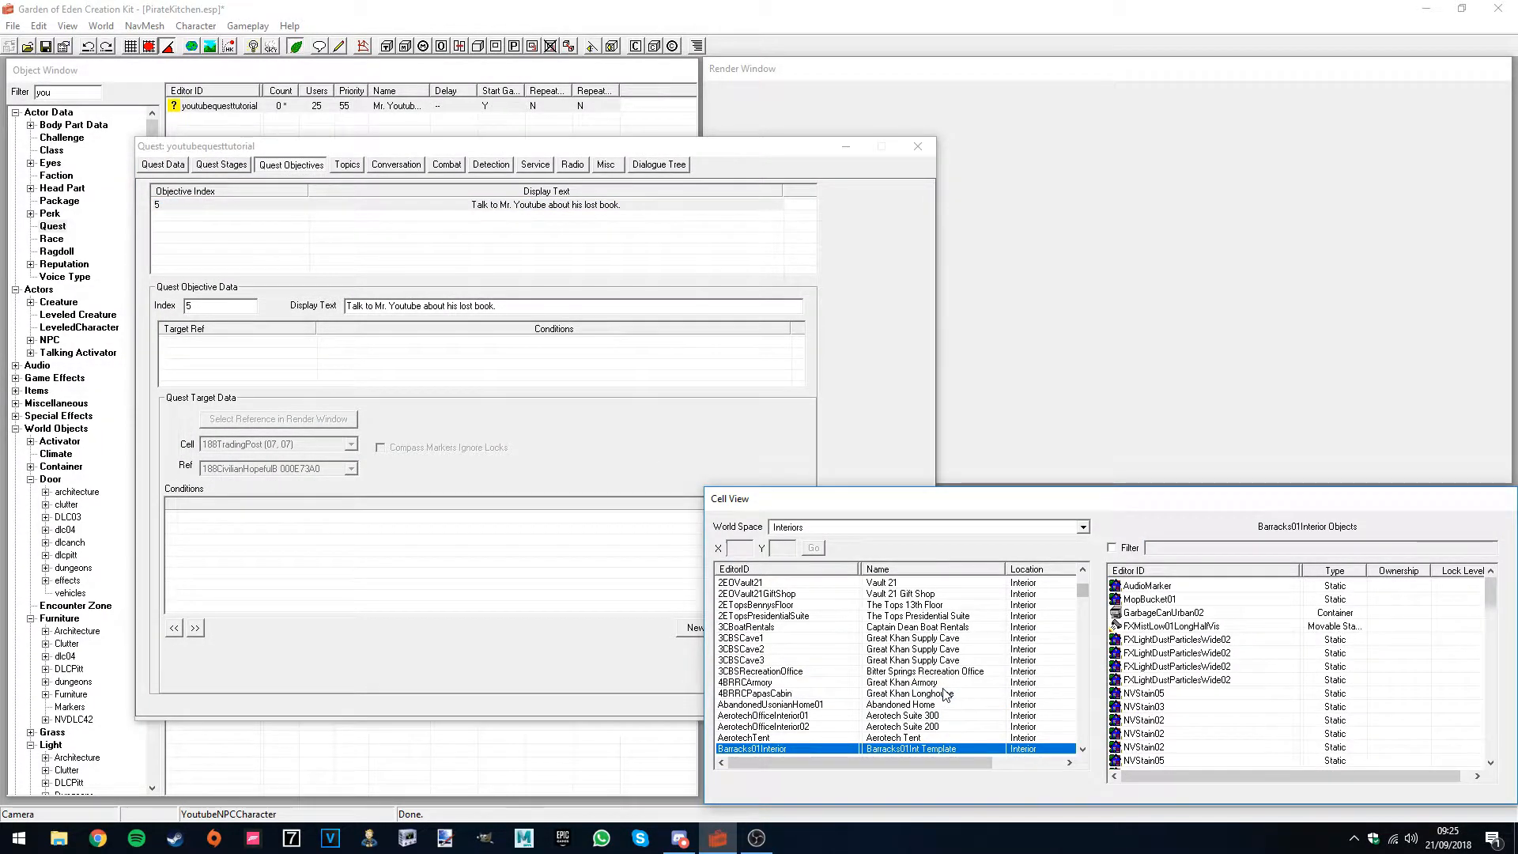
scroll(842, 705, "down", 2)
double_click(781, 738)
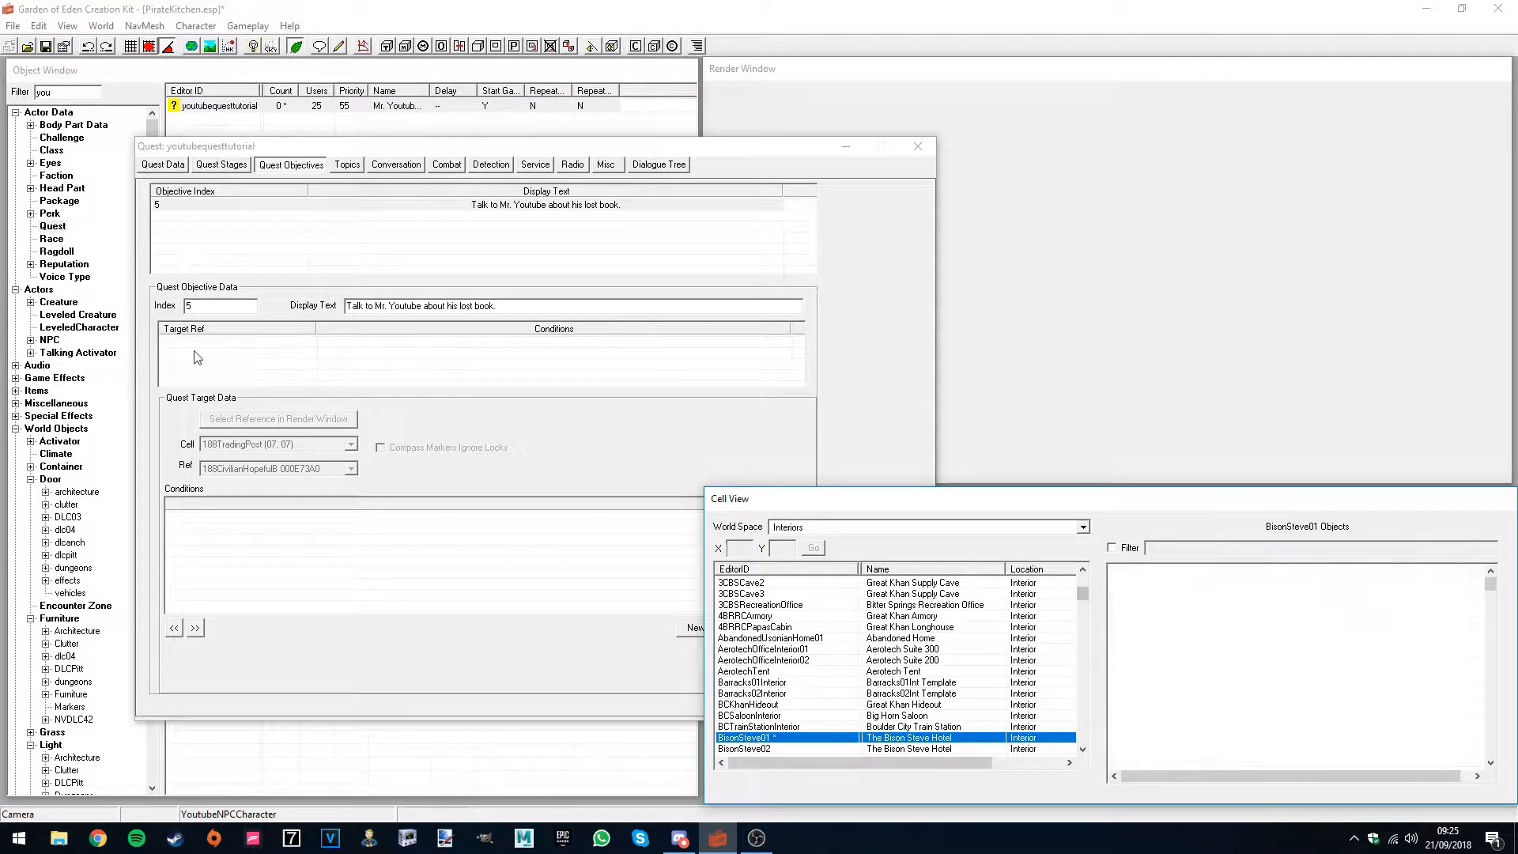
double_click(1186, 626)
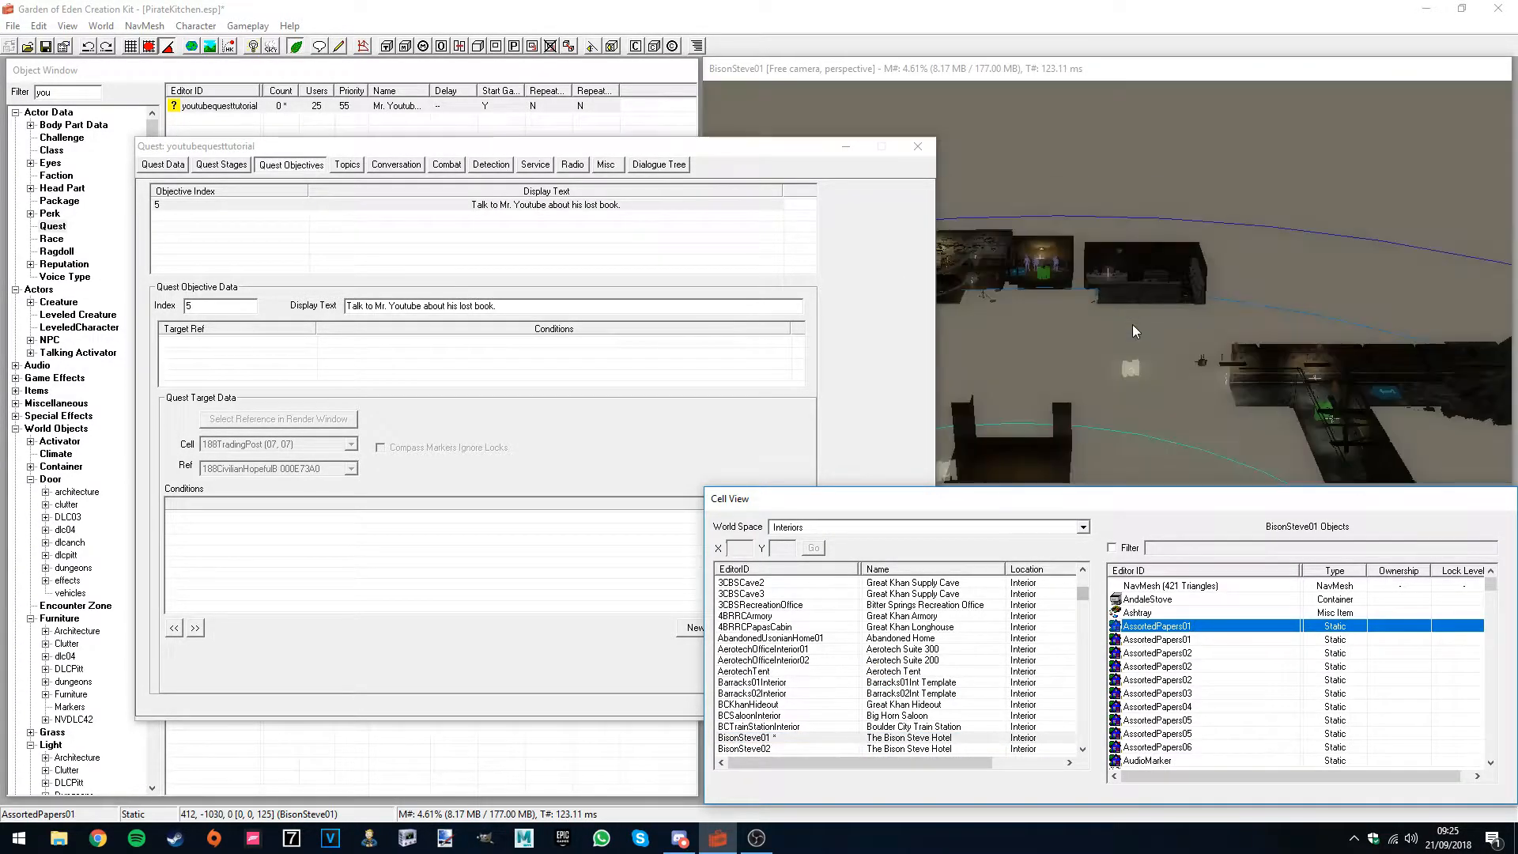
middle_click_drag(1037, 123, 1035, 323, "shift")
scroll(1034, 320, "up", 3)
- Add a target to objective 5 and pick the NPC behind the counter, PirateYoutubeREF in cell BisonSteve01, as its reference
left_click(226, 360)
right_click(217, 356)
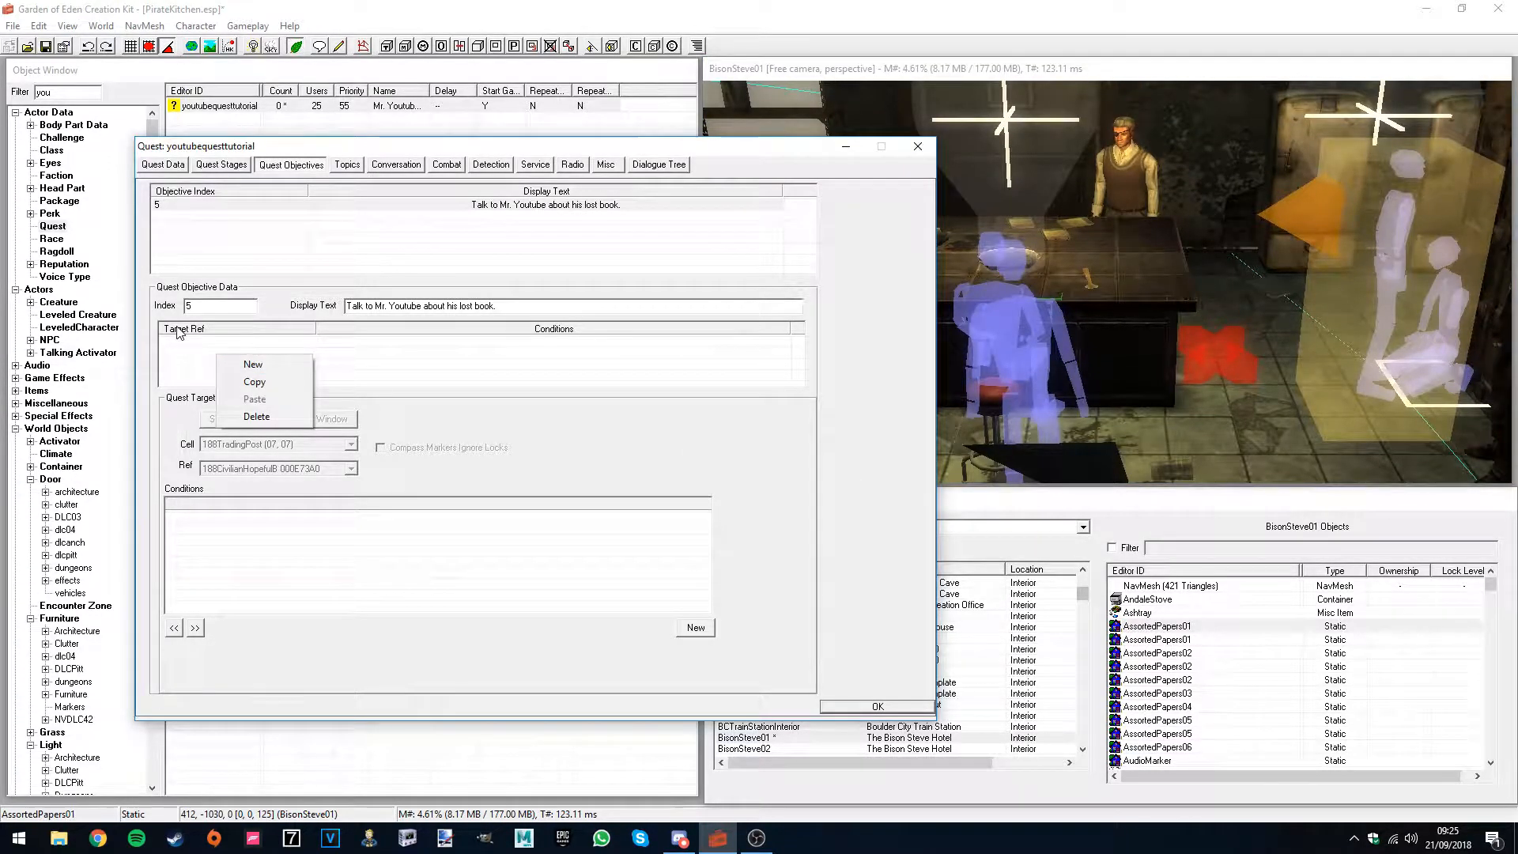
left_click(253, 365)
left_click(269, 418)
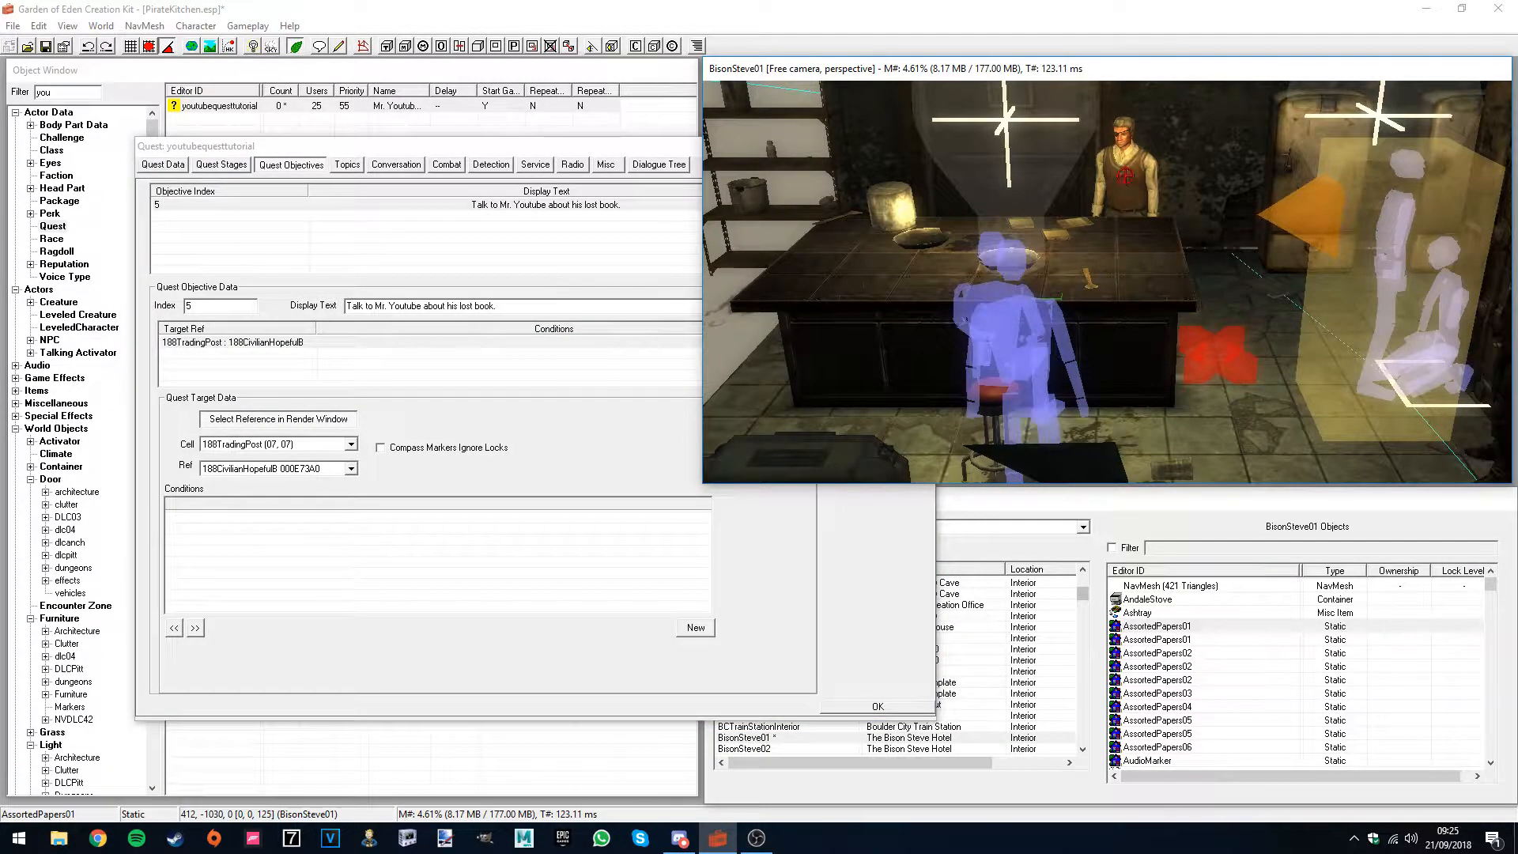
double_click(1126, 174)
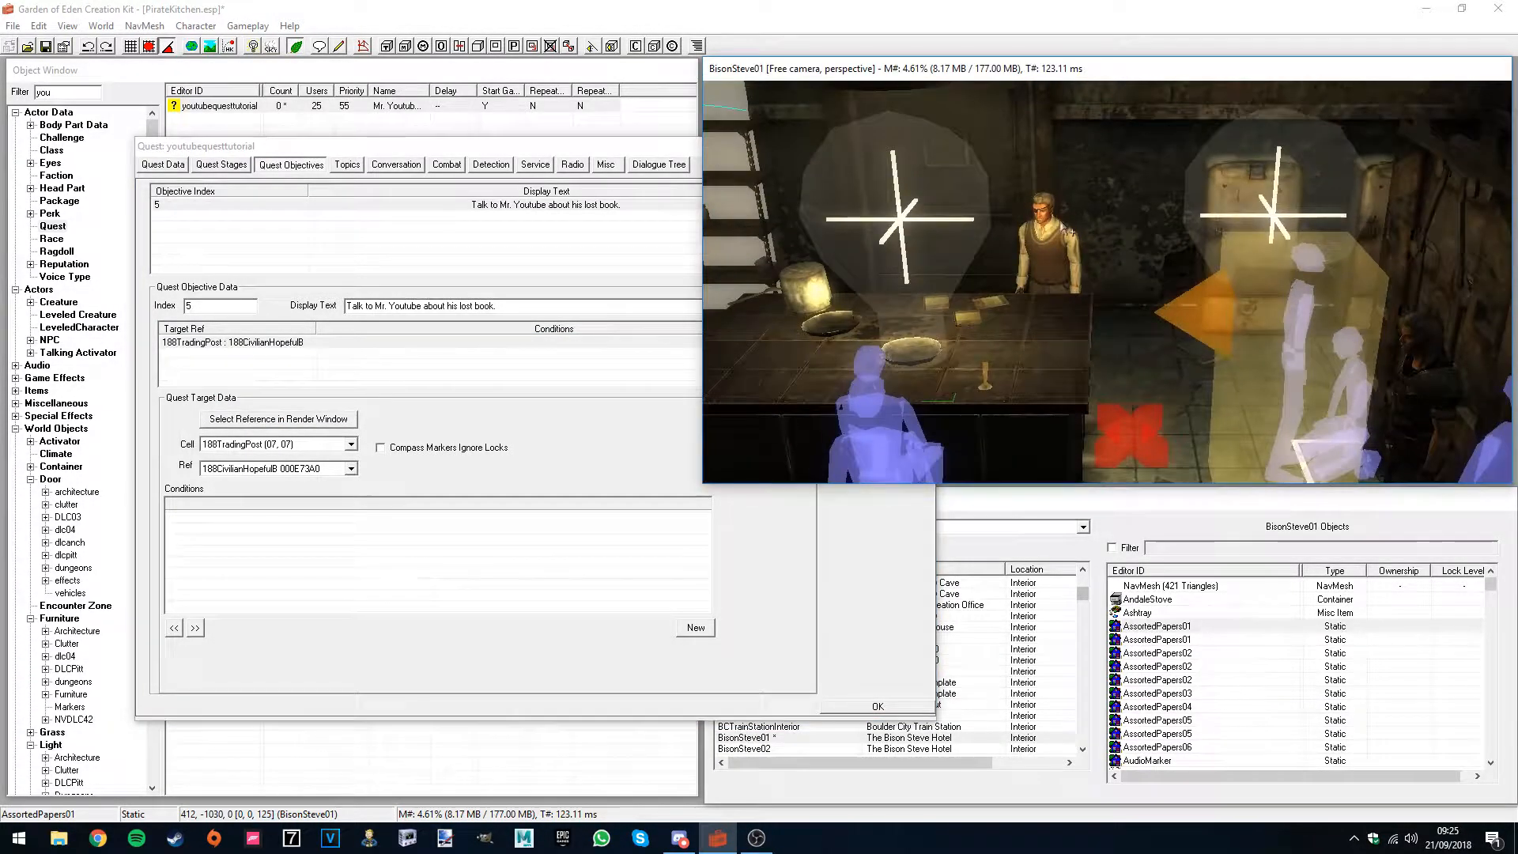
left_click(1060, 226)
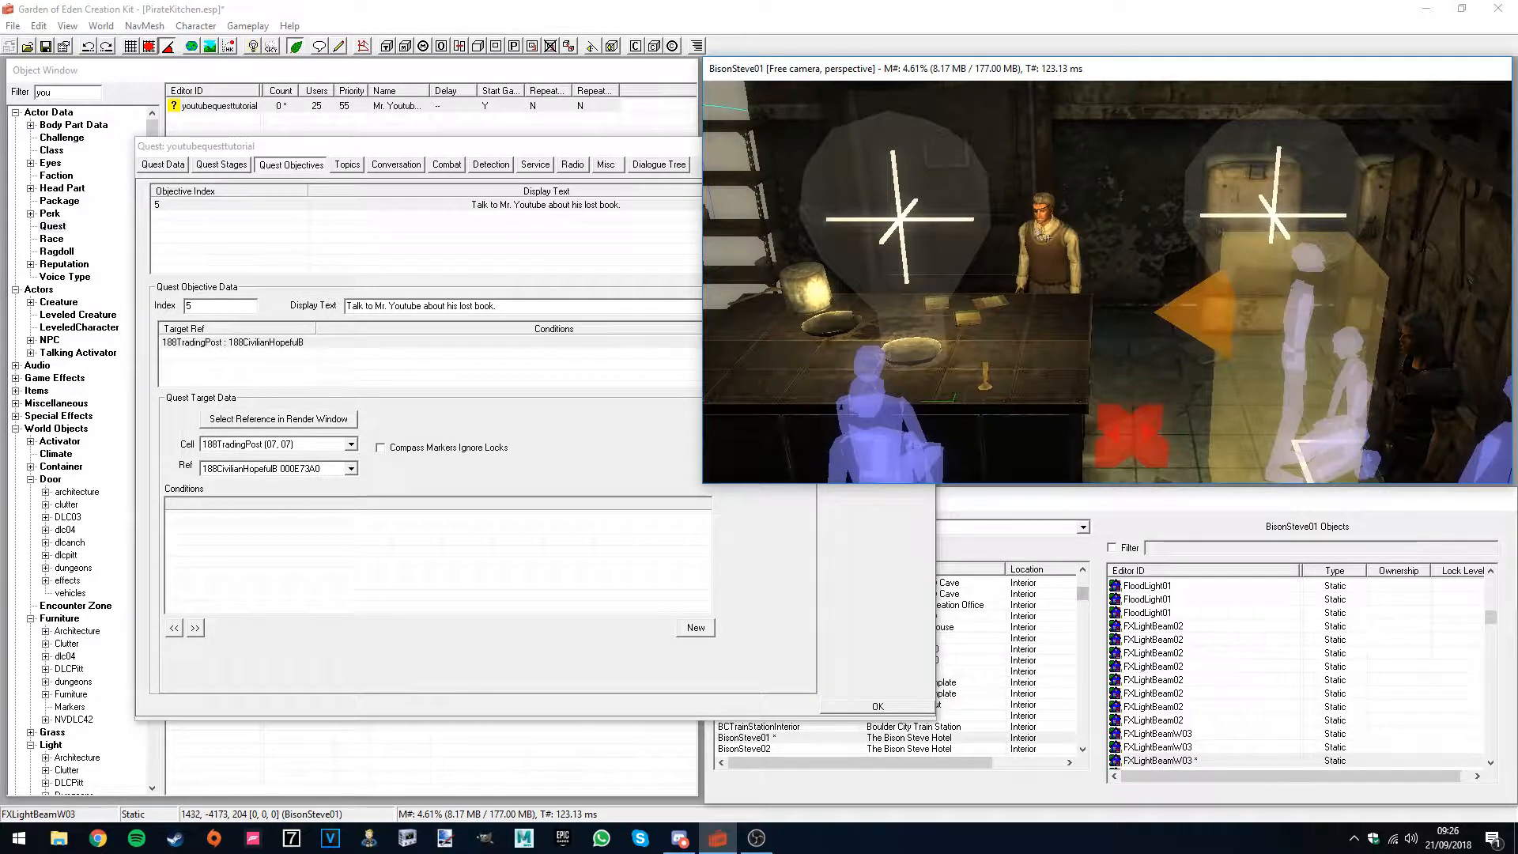
left_click(234, 343)
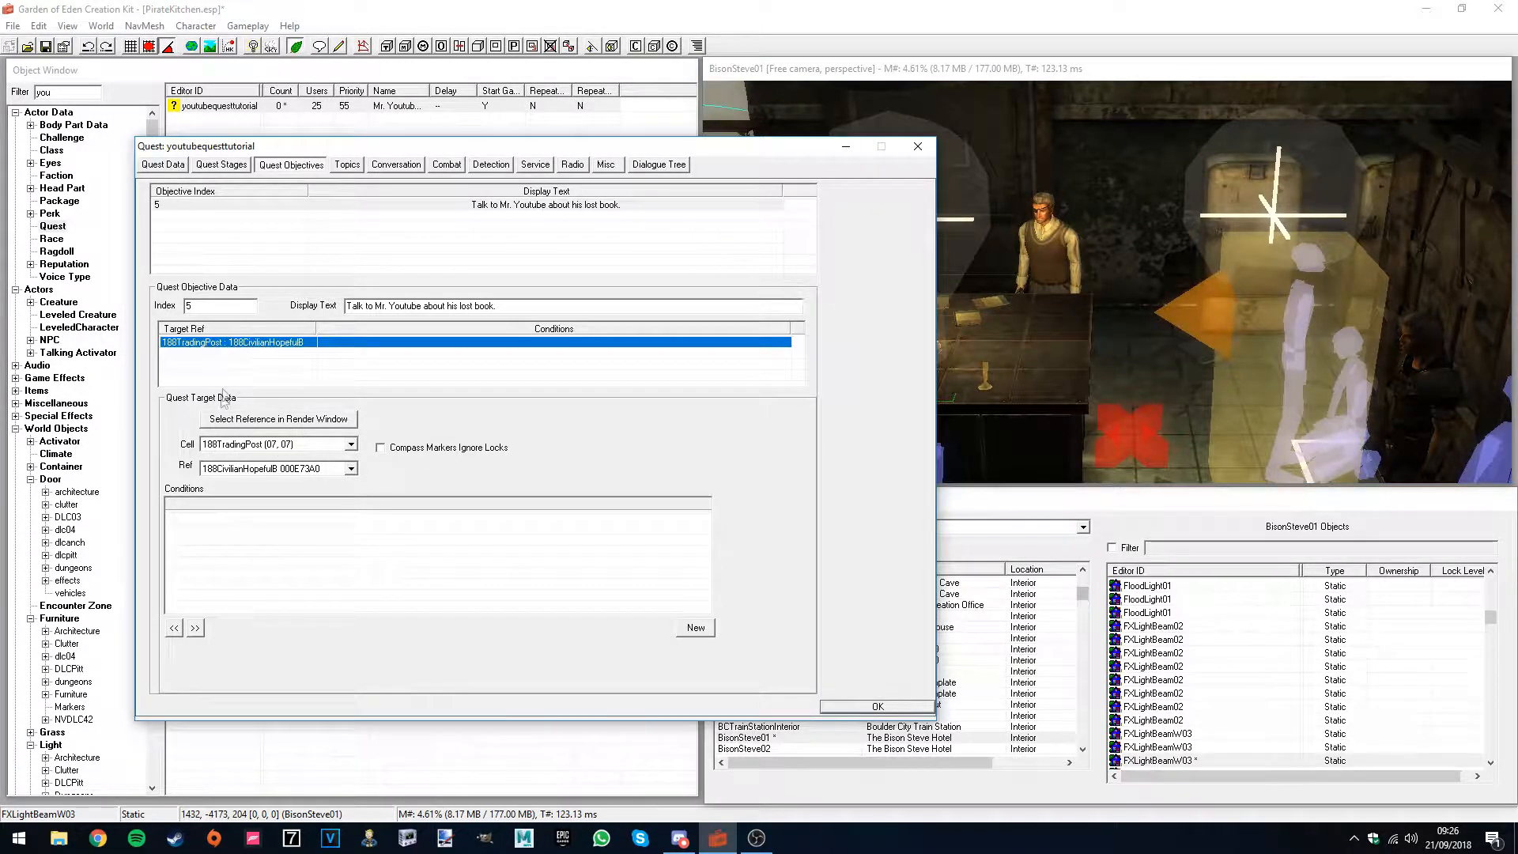
left_click(262, 420)
double_click(1028, 242)
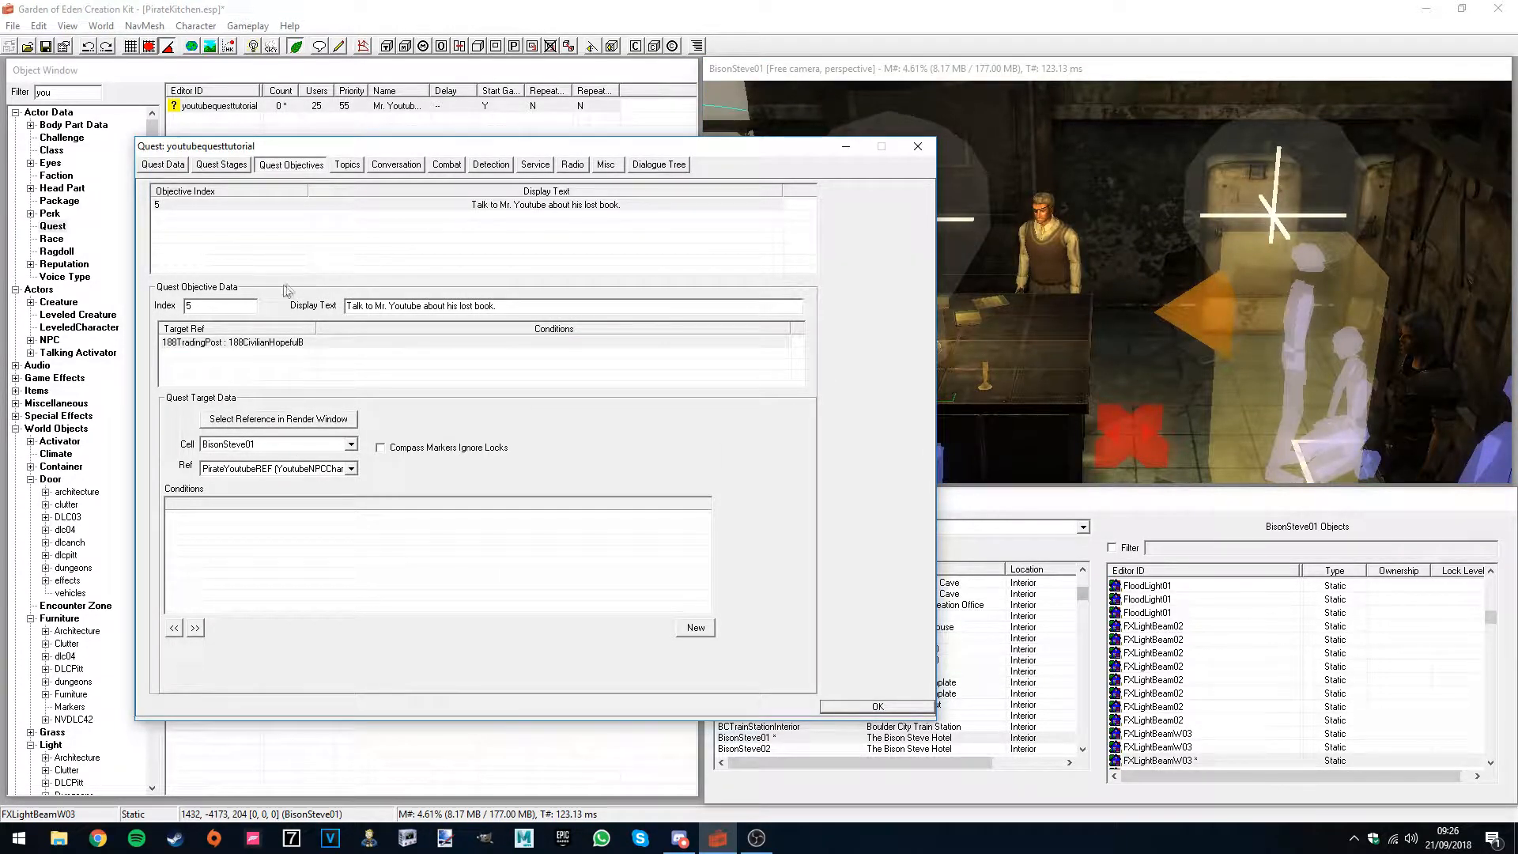
left_click_drag(417, 149, 430, 146)
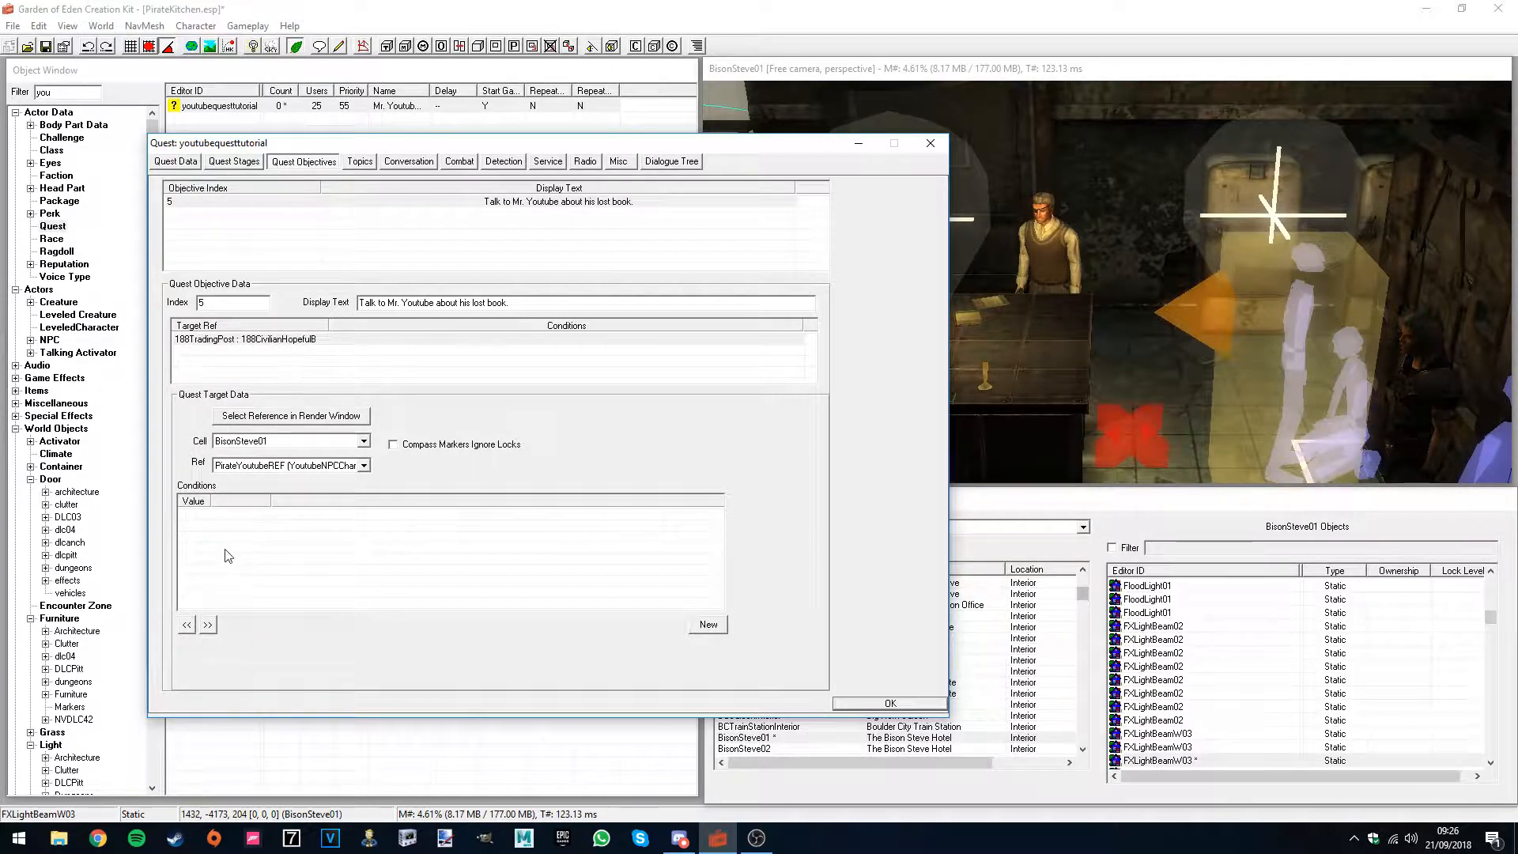
- Add a second quest objective with index 10
left_click(287, 203)
right_click(218, 222)
left_click(245, 228)
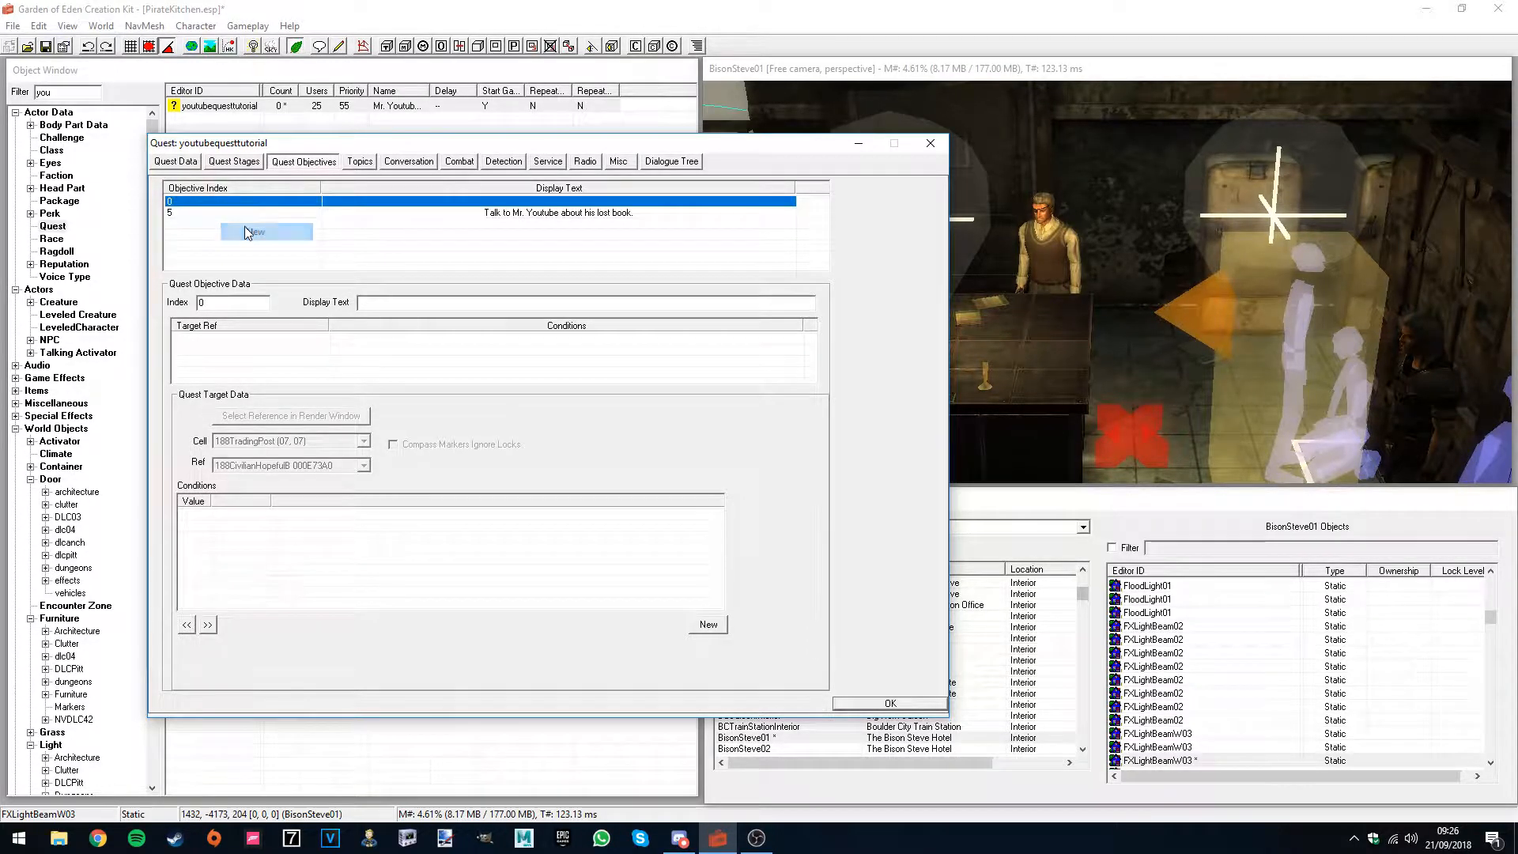
double_click(201, 302)
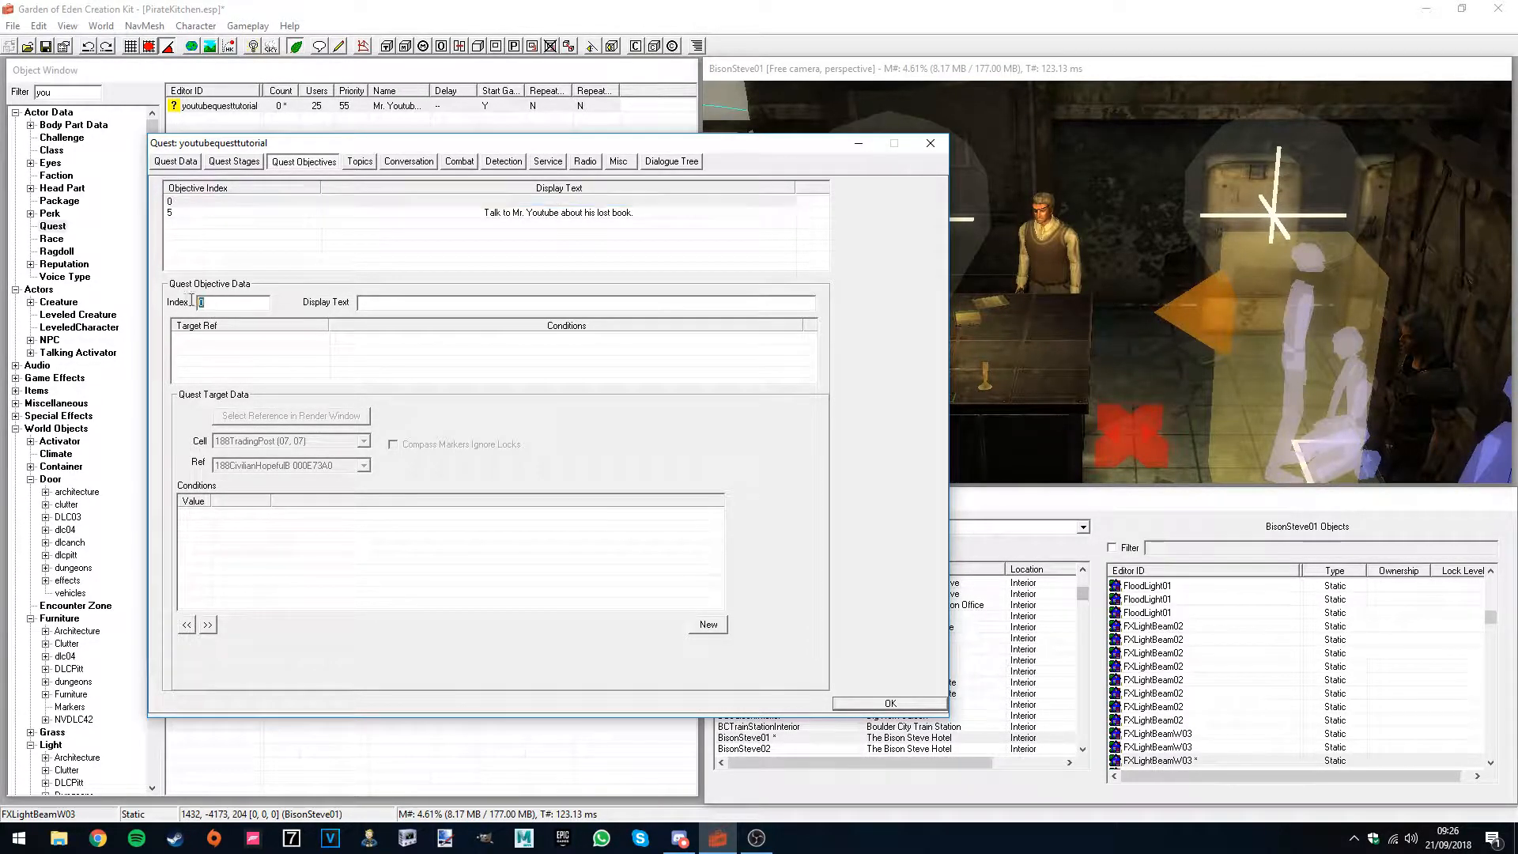
type("10")
left_click(472, 301)
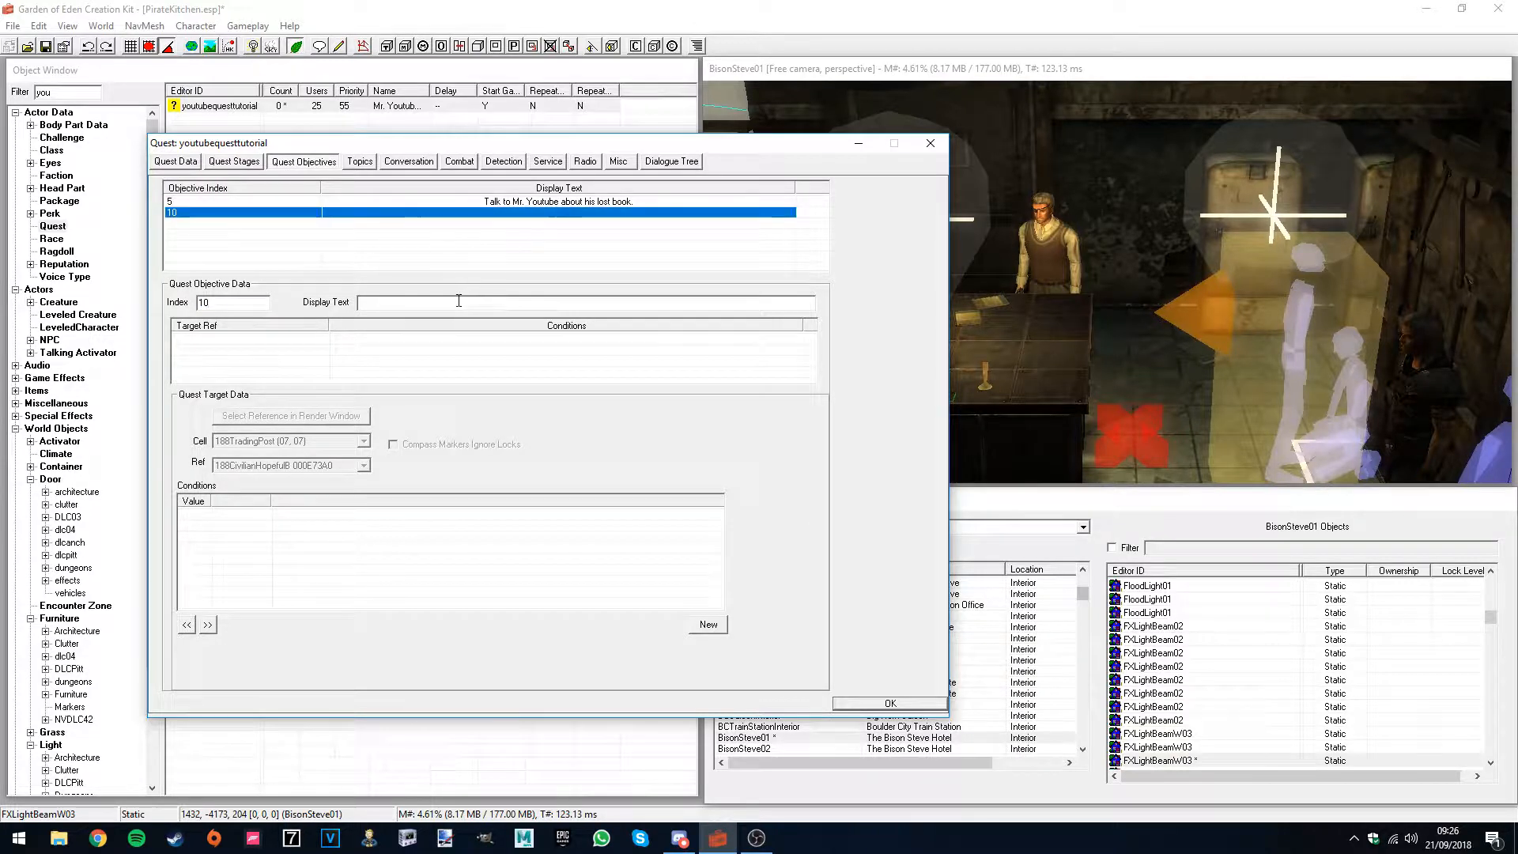
- Compare objectives 5 and 10, examining the target reference and display text of each
left_click(331, 204)
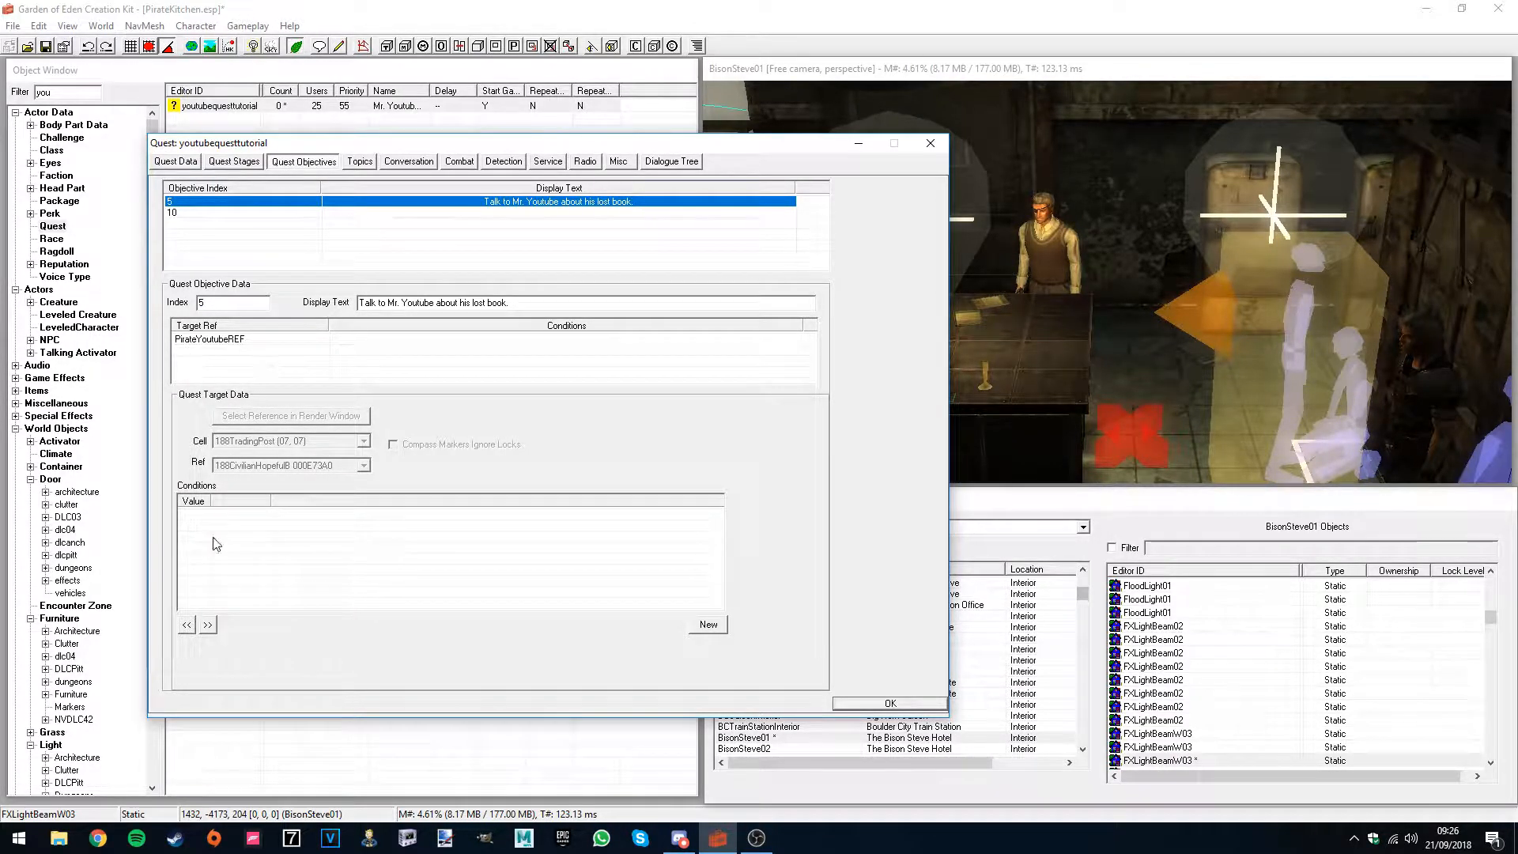
left_click(172, 214)
left_click(315, 201)
left_click(314, 213)
left_click(315, 203)
left_click(295, 213)
left_click(269, 202)
left_click(252, 214)
left_click(243, 203)
left_click(239, 213)
left_click(235, 203)
left_click(200, 214)
- Give objective 10 the display text "Find His lost book."
left_click(388, 300)
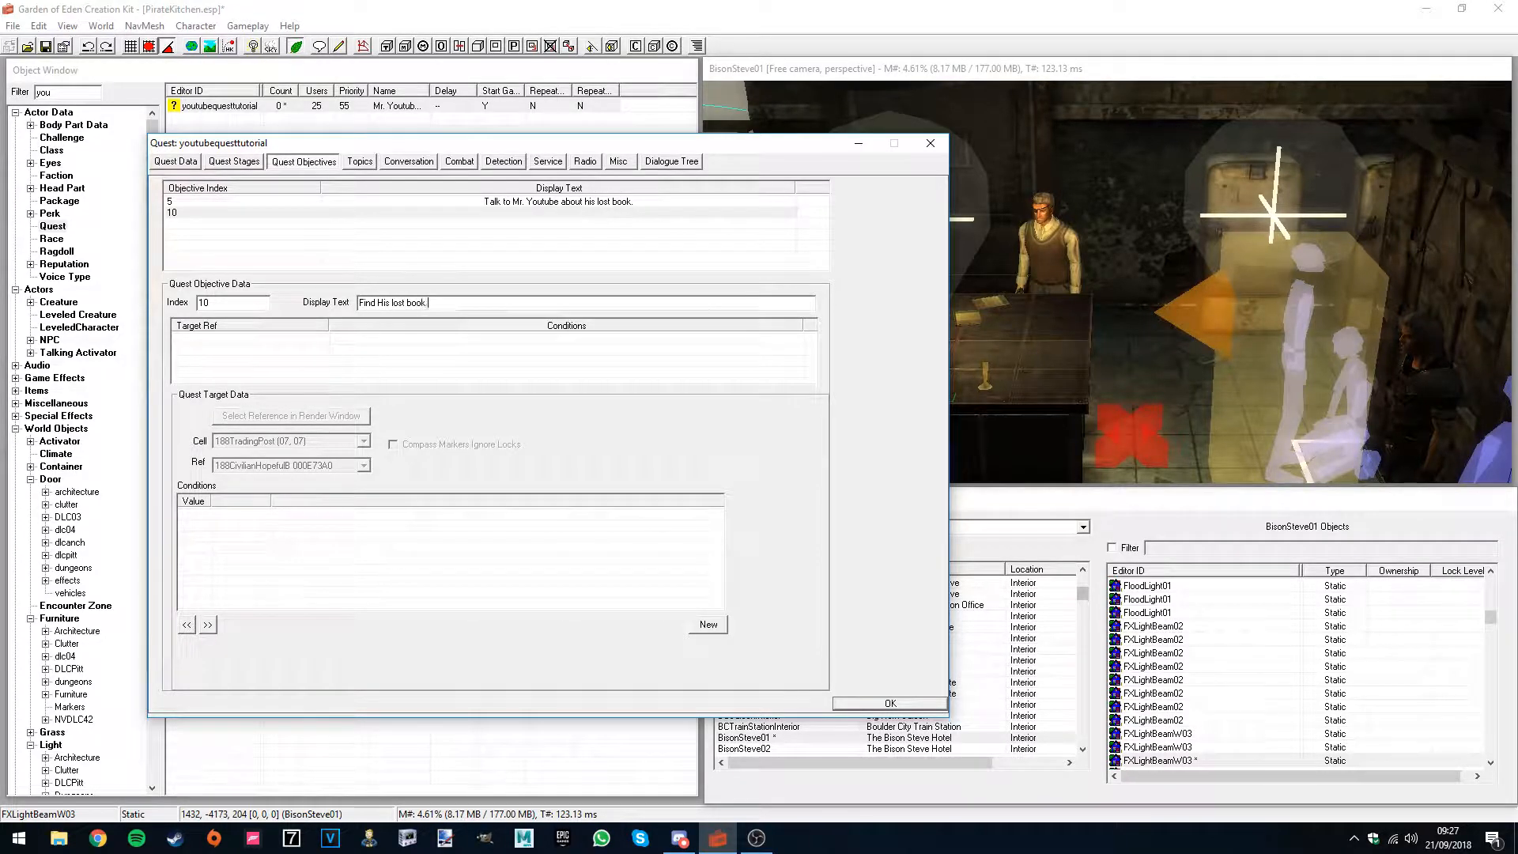
key("Return")
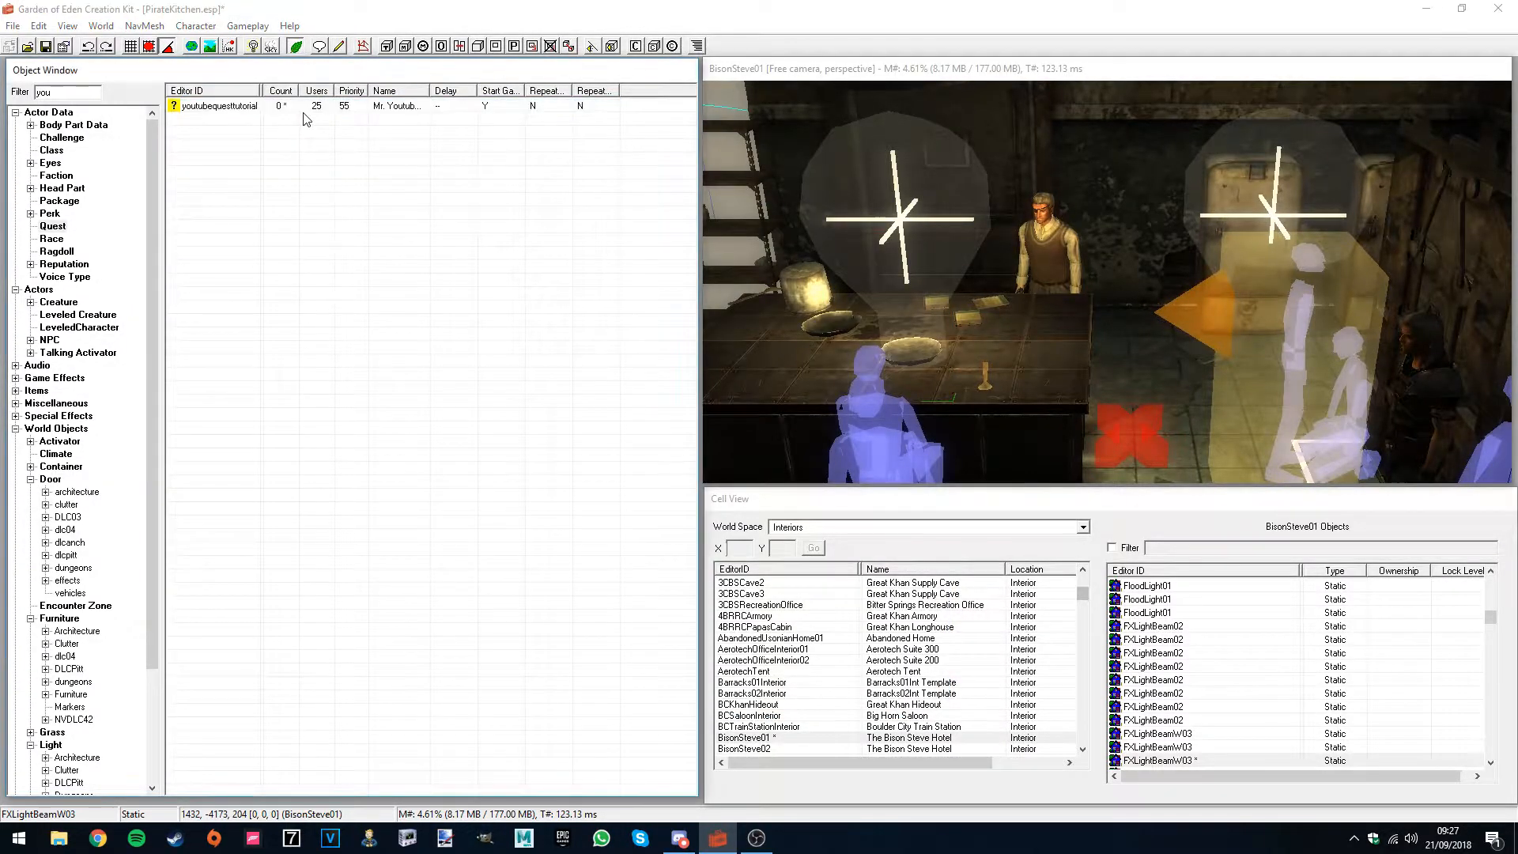
- Reopen the quest youtubequesttutorial and add an objective with index 11 and the display text "Find the other book."
double_click(315, 111)
left_click(514, 147)
left_click(514, 196)
right_click(472, 208)
left_click(506, 219)
double_click(412, 290)
type("11")
left_click(599, 295)
left_click(600, 294)
type("Find the other book")
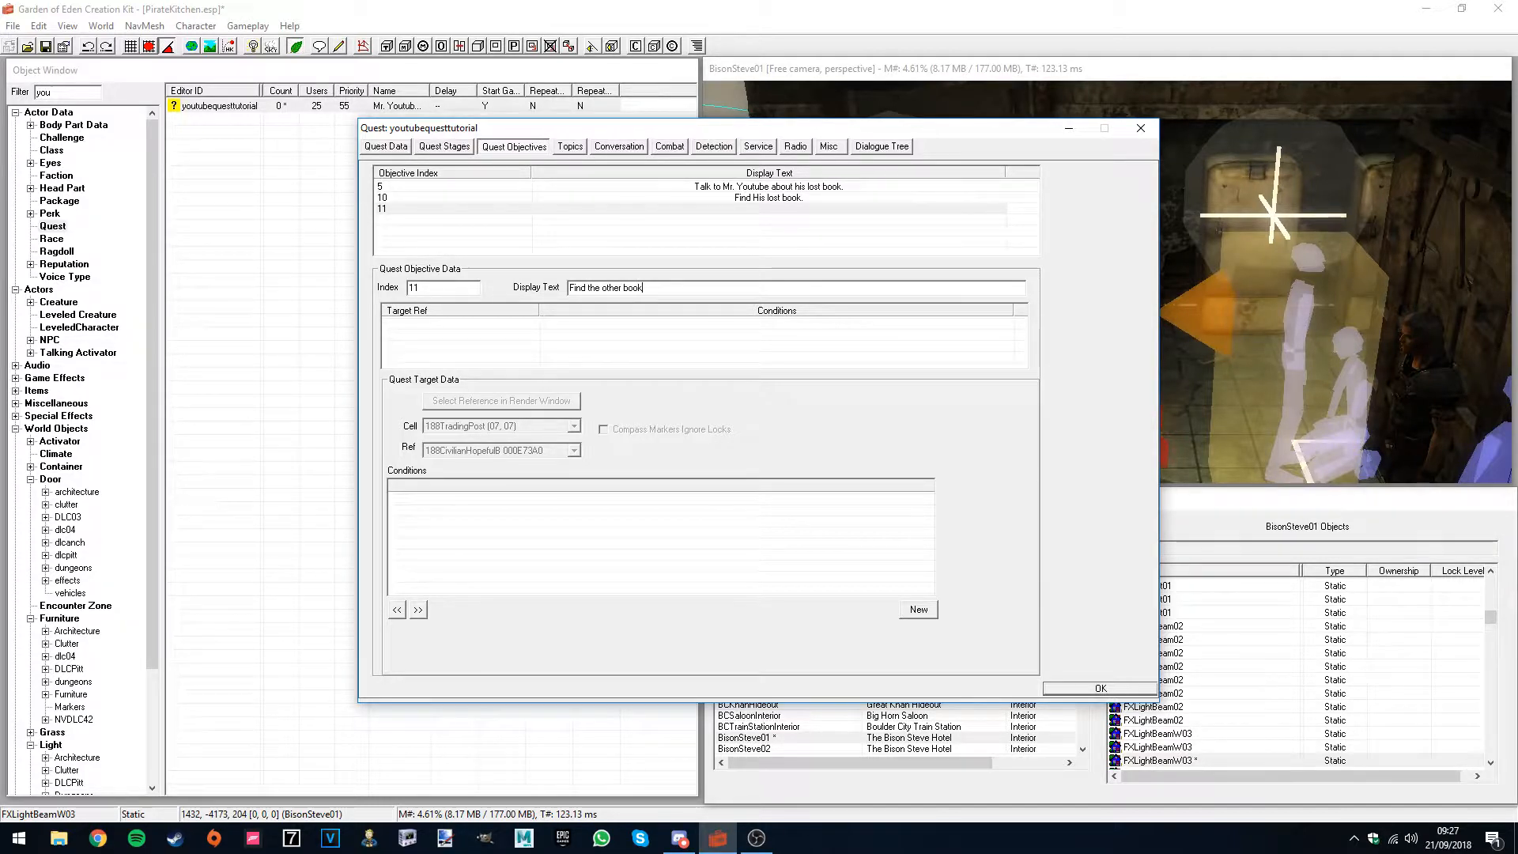
- Add a quest objective with index 15 and the display text "Talk to Mr. Youtube."
right_click(500, 230)
left_click(522, 236)
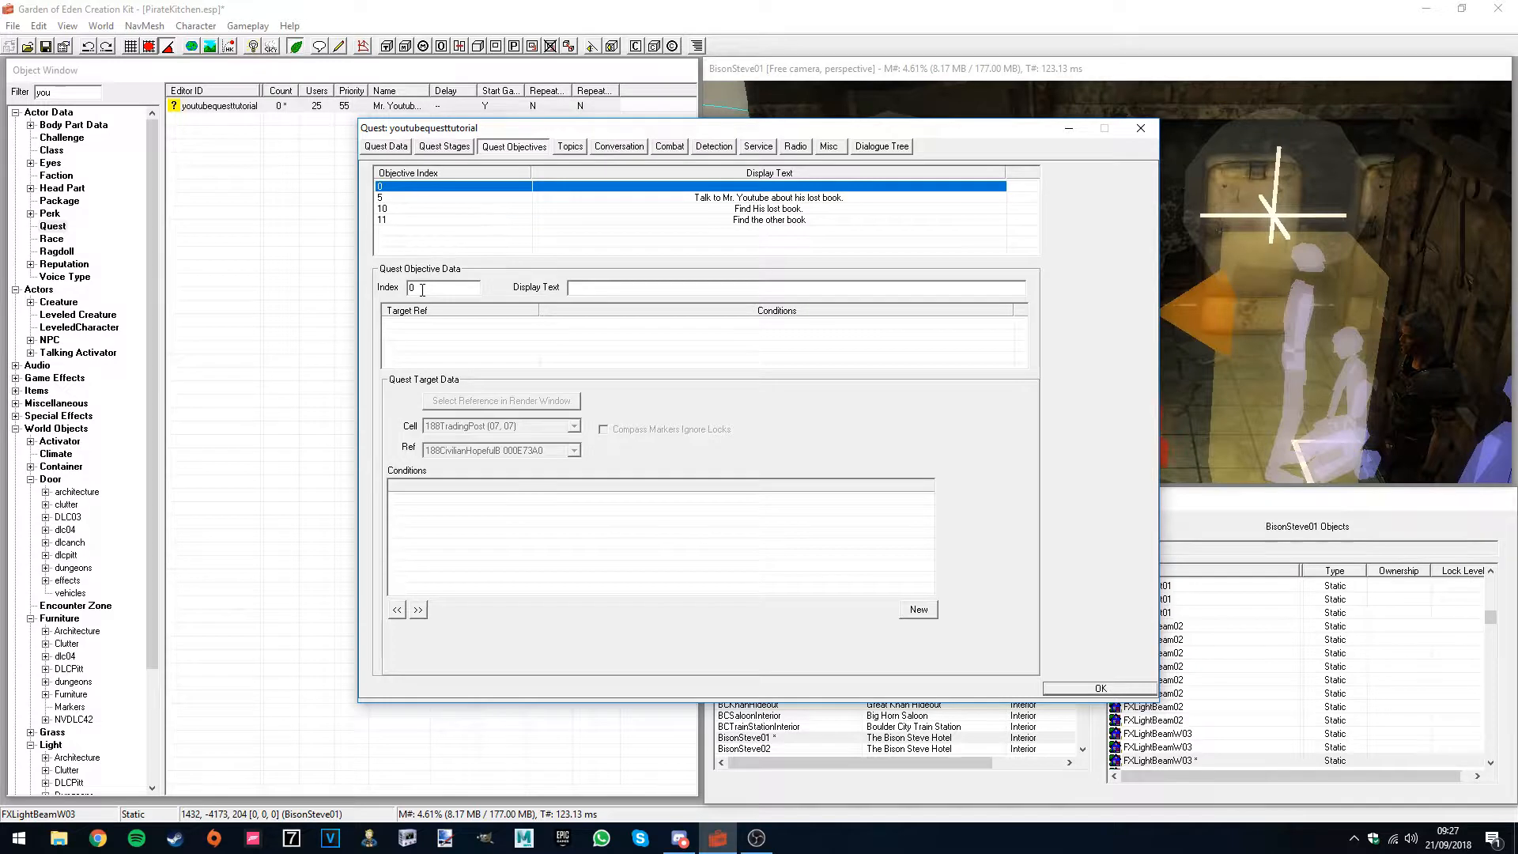
left_click_drag(422, 289, 385, 286)
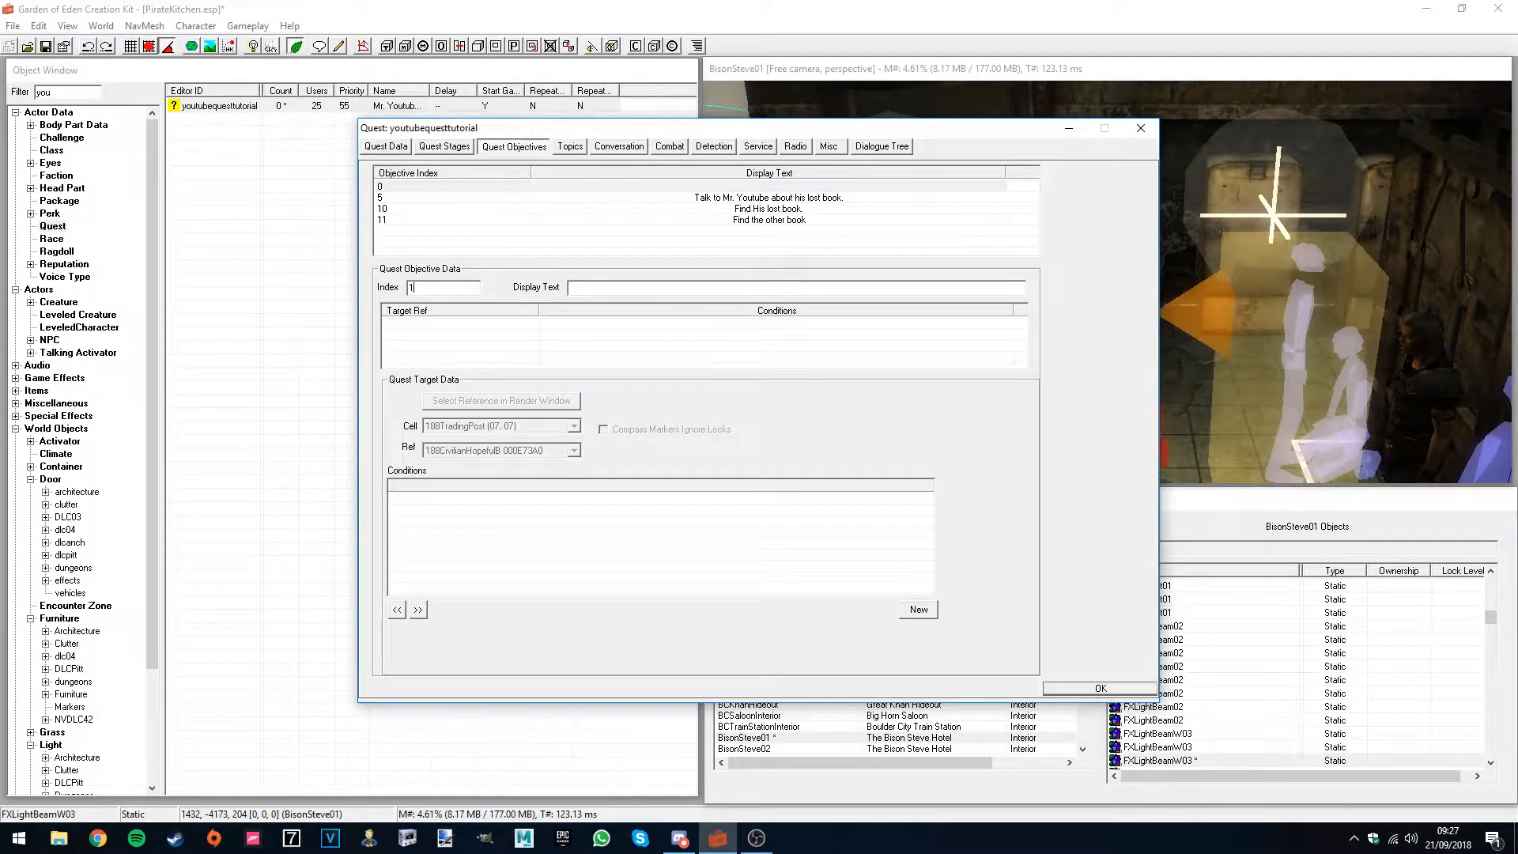
left_click(591, 291)
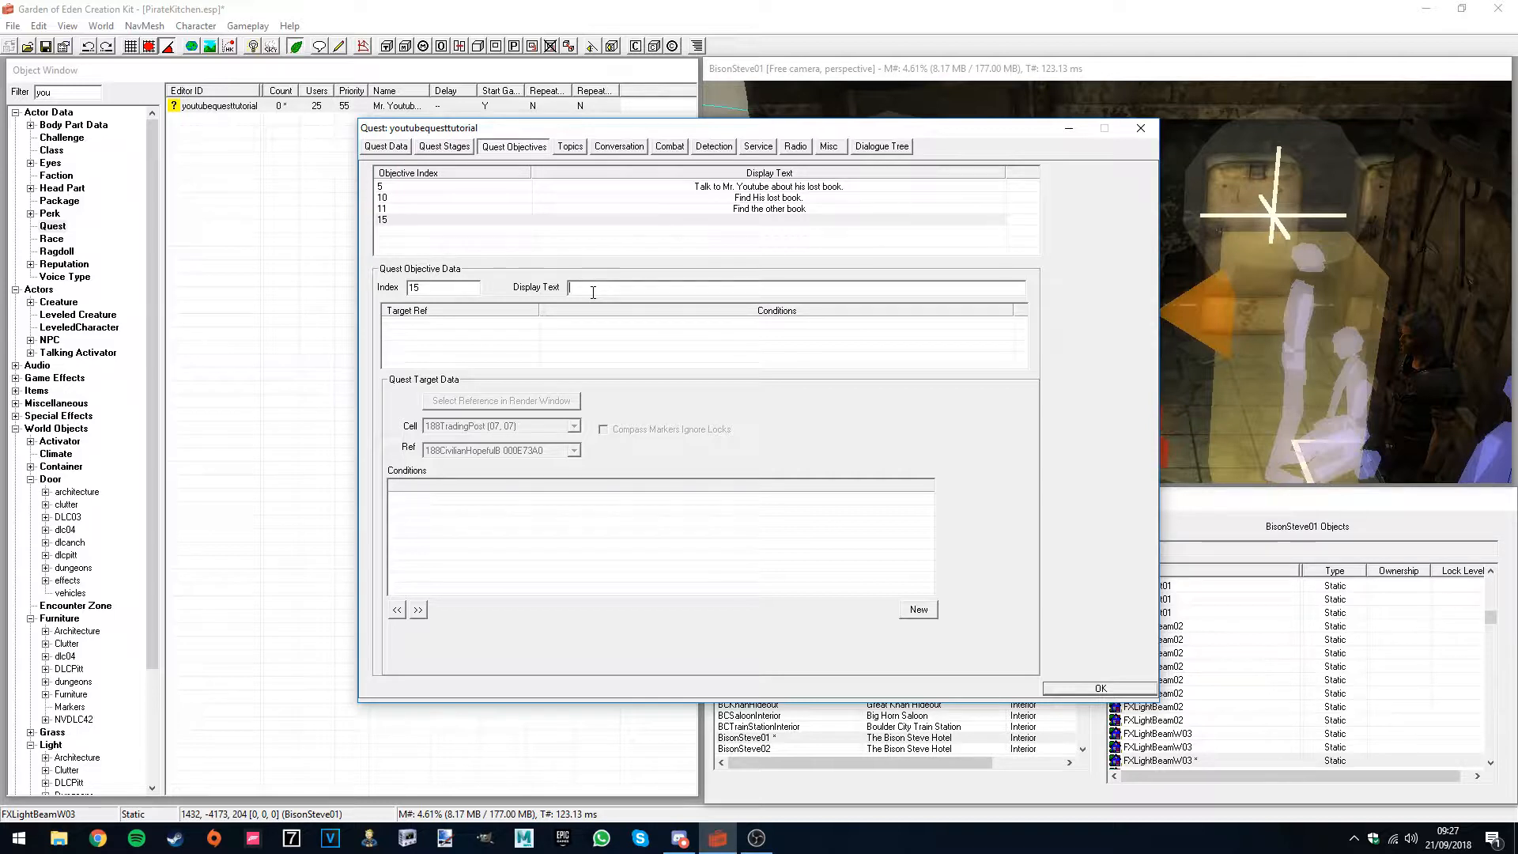
type("Talk to Mr. Youtube.")
- Correct objective 10's display text to "Find his lost book."
left_click(767, 197)
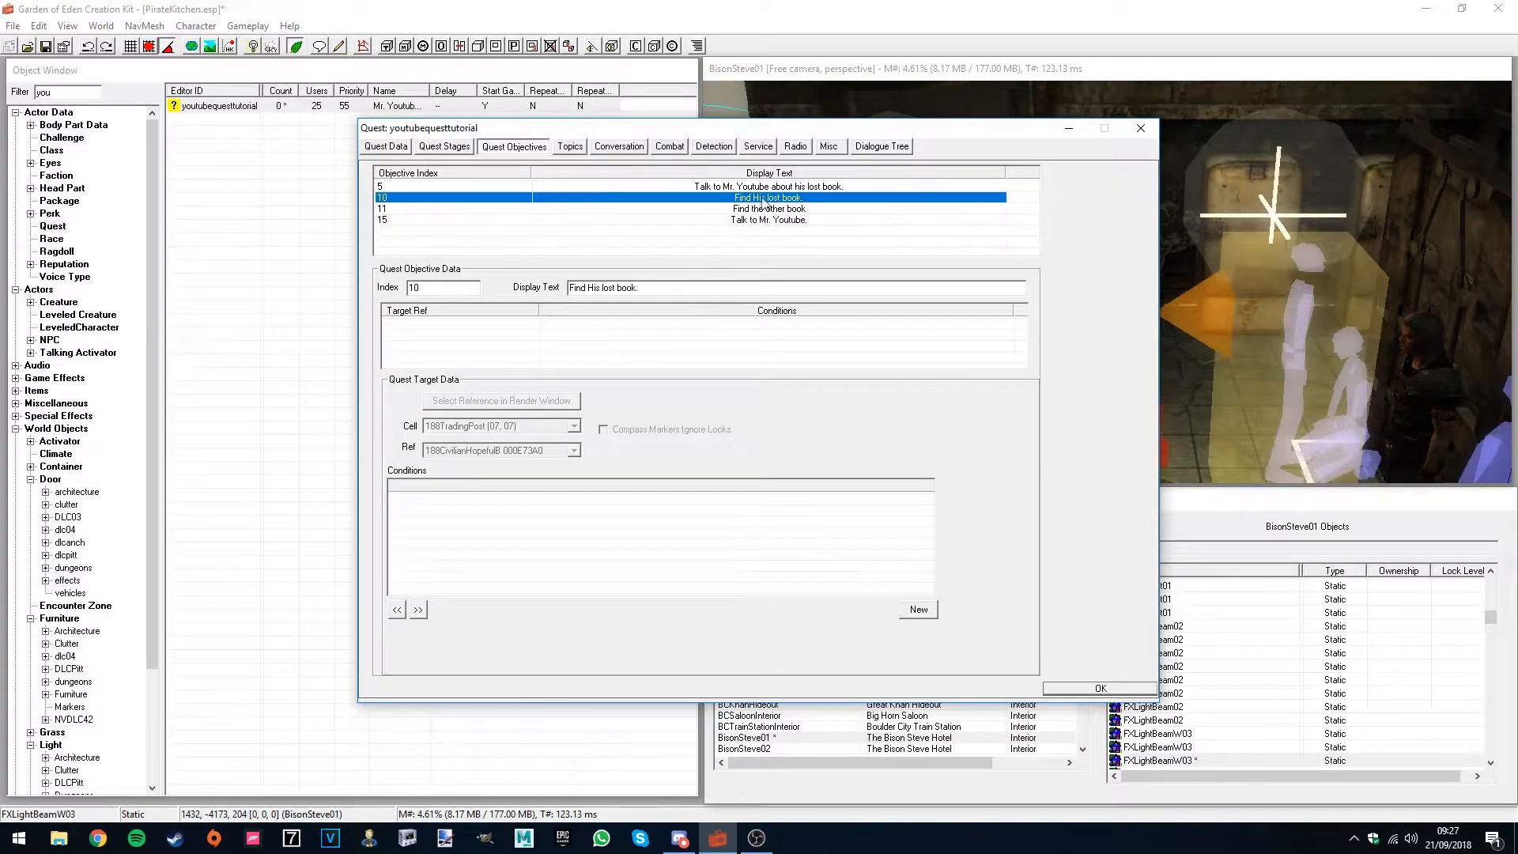
left_click(593, 289)
key("BackSpace")
type("h")
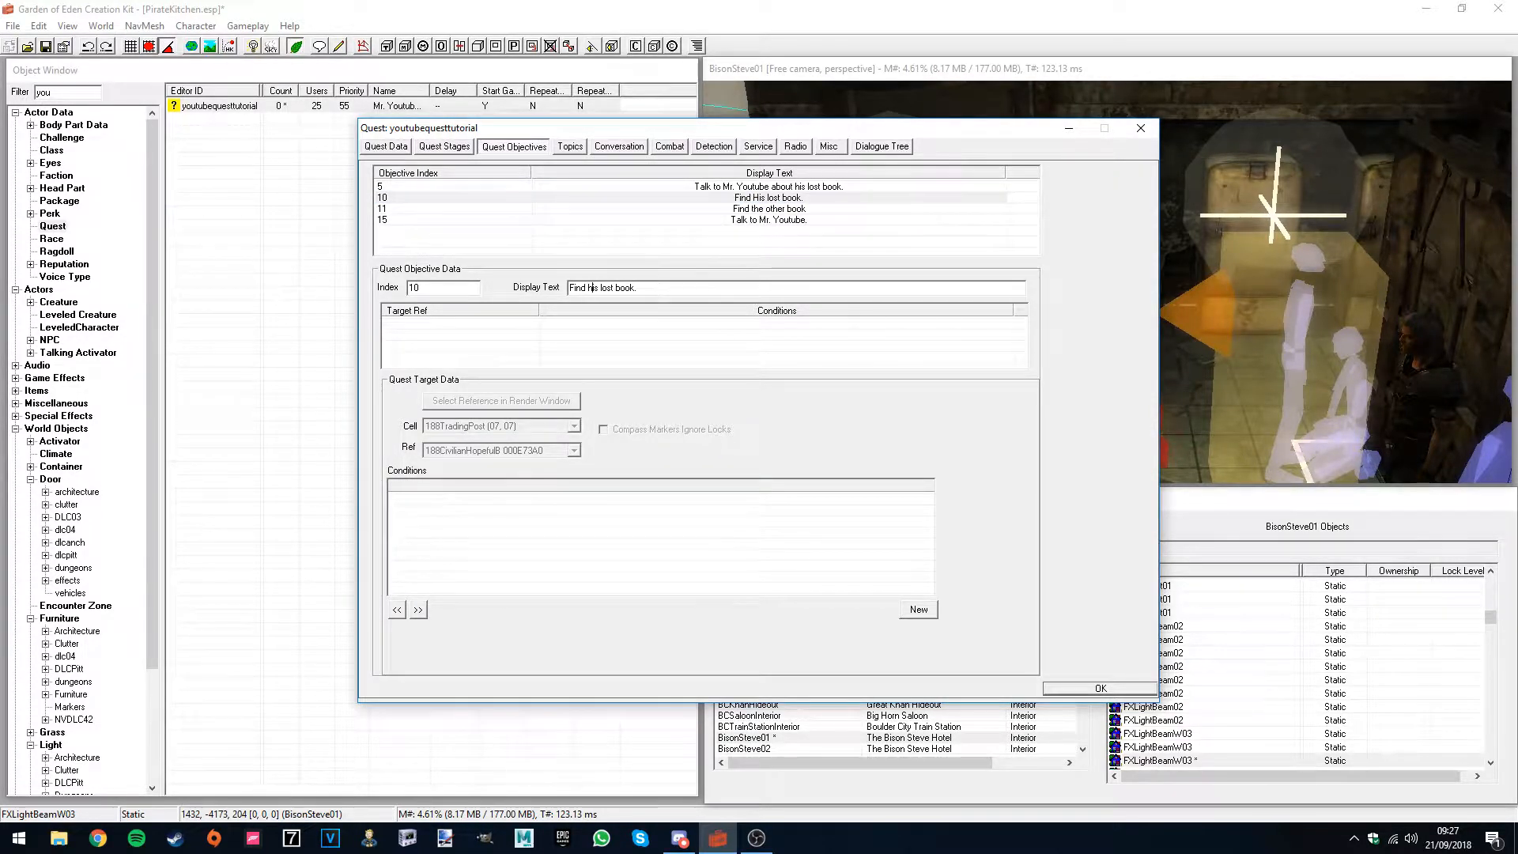
left_click(684, 243)
- Add a quest objective with index 20 and the display text "Get paid."
right_click(747, 241)
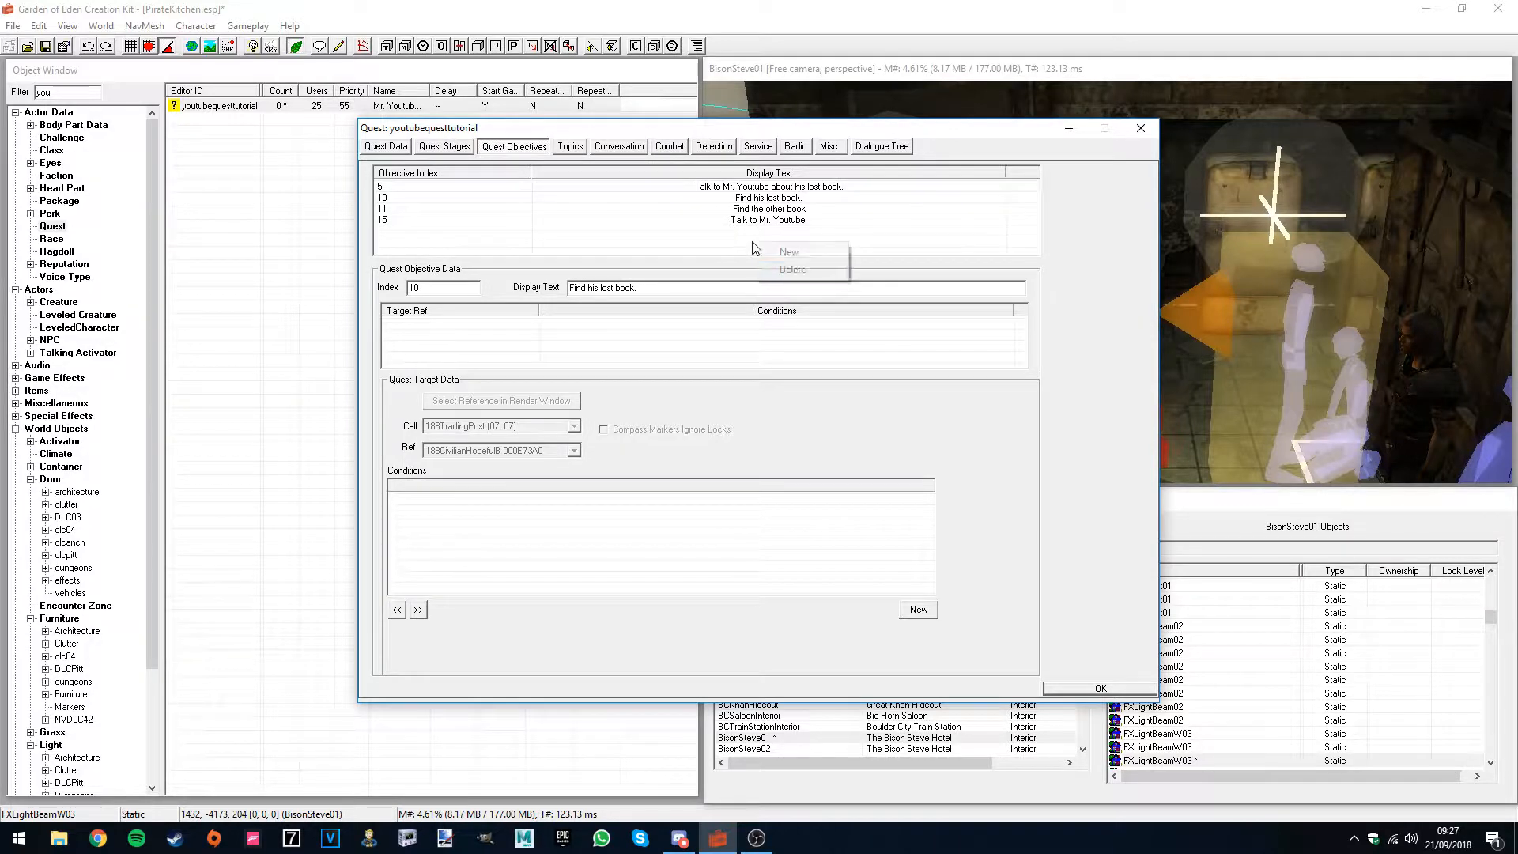
left_click(790, 252)
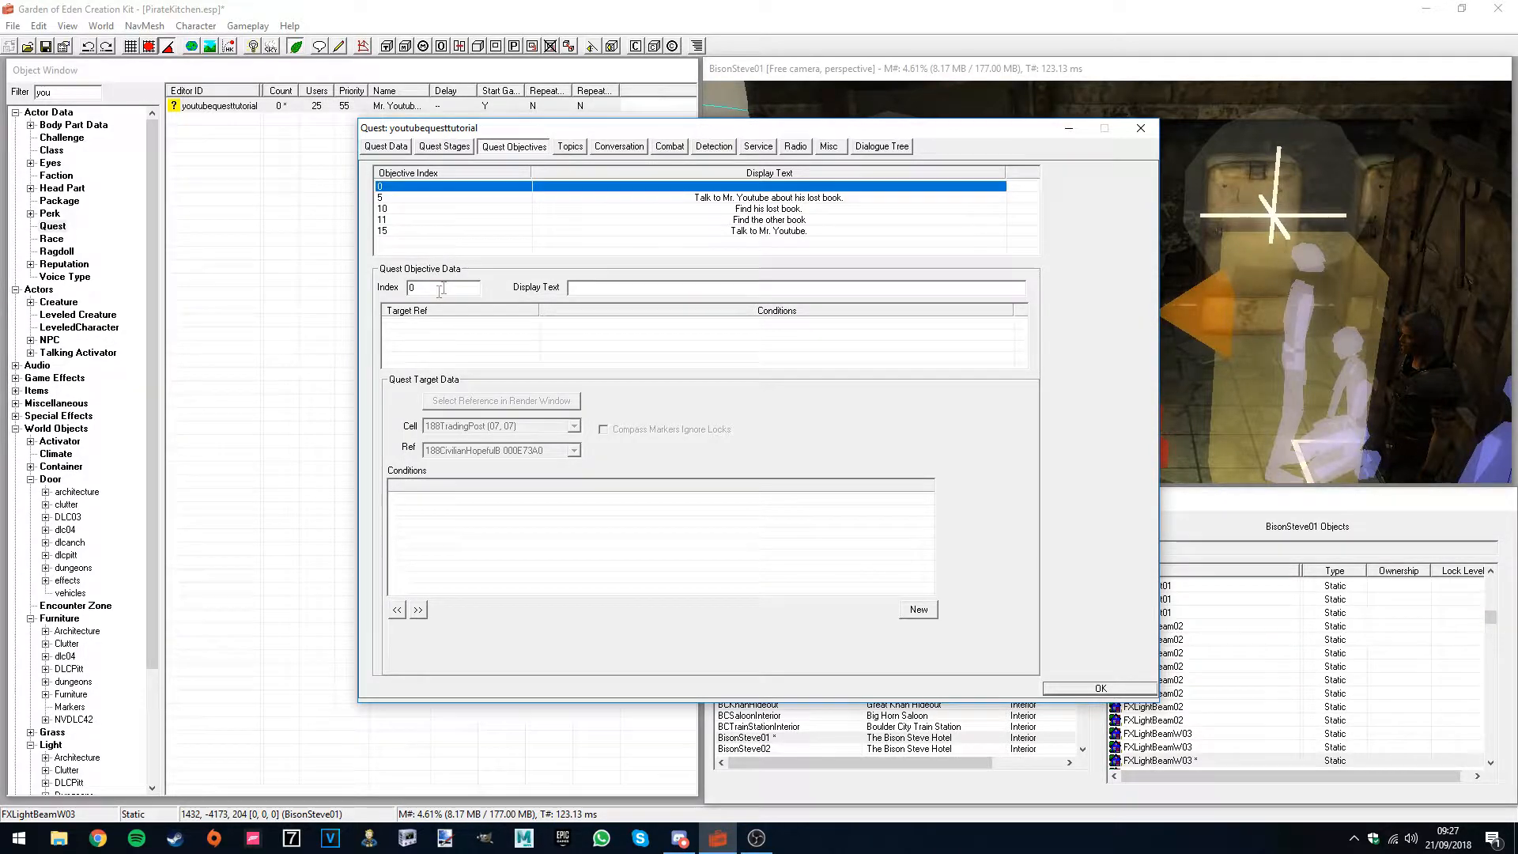
double_click(412, 287)
type("20")
left_click(636, 288)
type("GG")
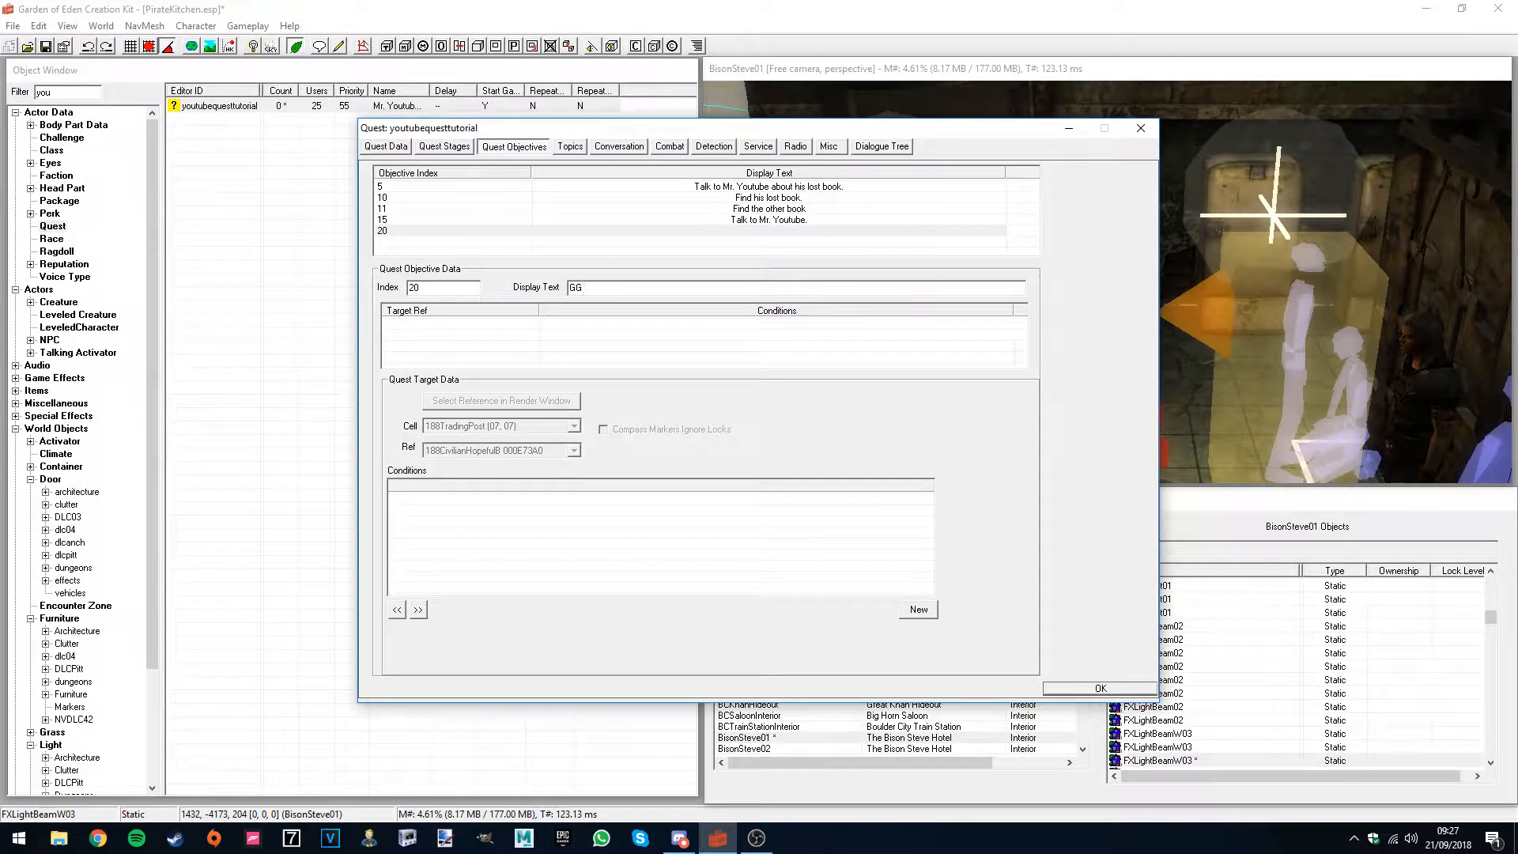
type("t paid.")
- Review objectives 11, 15 and 20, and complete objective 11's display text as "Find the other book."
left_click(706, 211)
left_click(744, 228)
left_click(747, 212)
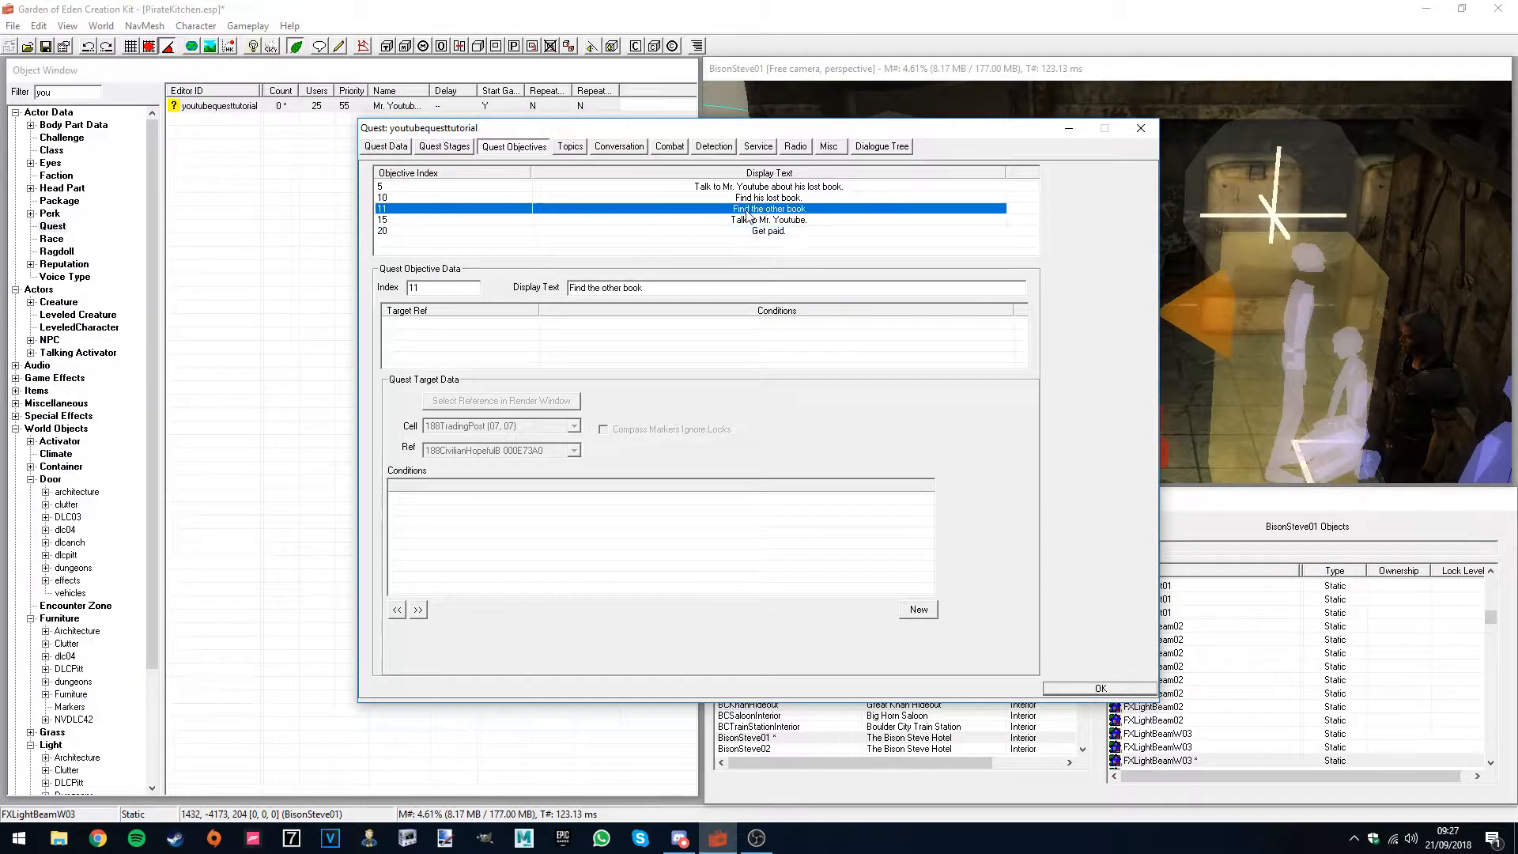
left_click(709, 220)
left_click(672, 211)
left_click(727, 231)
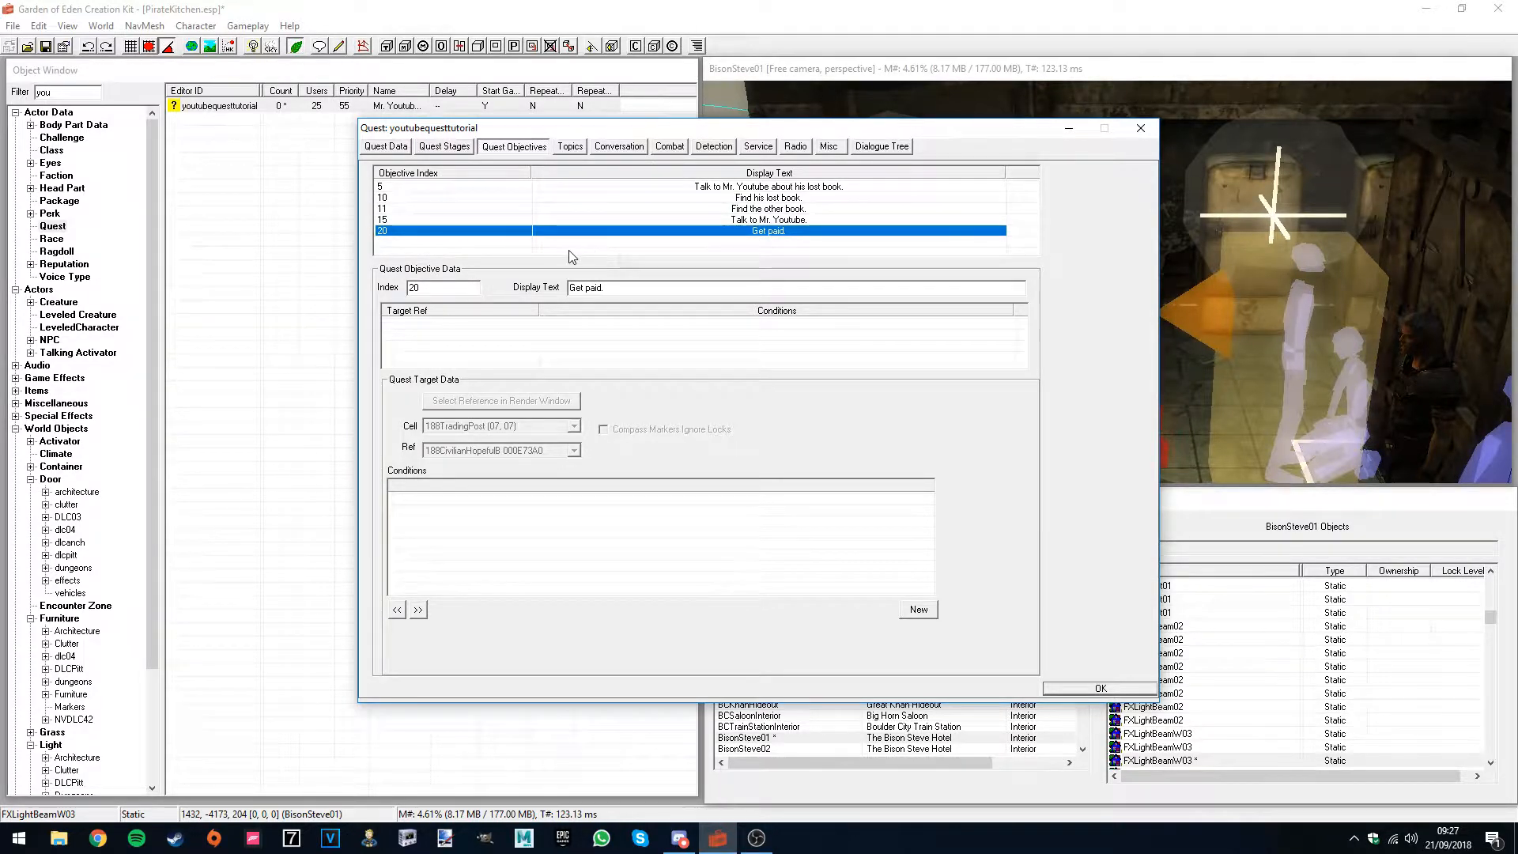
- Add a target reference to objective 15, picking the NPC standing behind the counter in the BisonSteve01 render view
left_click(745, 220)
right_click(510, 332)
left_click(545, 335)
left_click(500, 400)
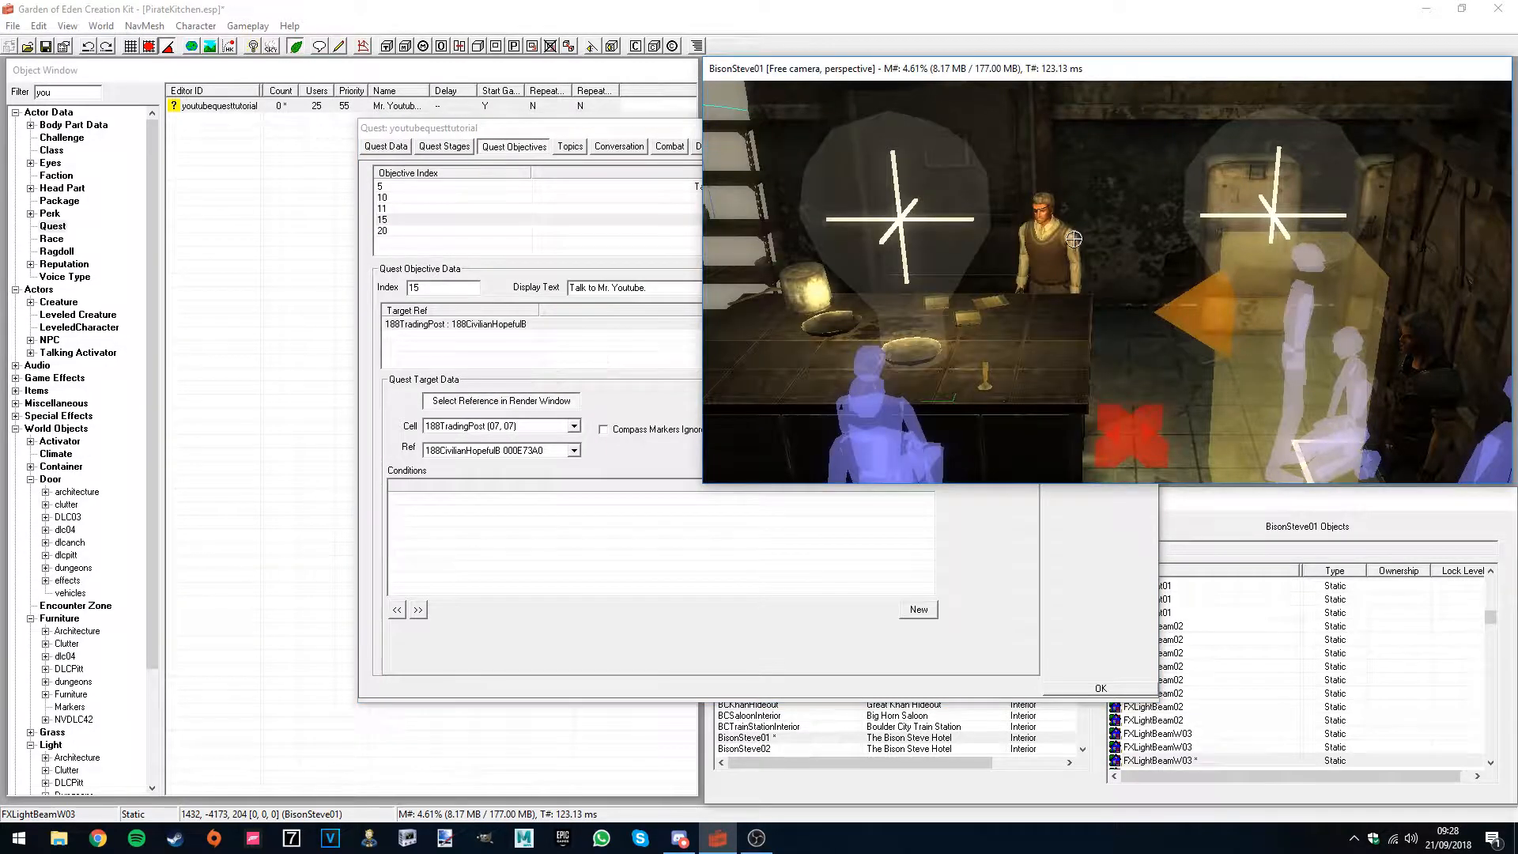
double_click(1057, 238)
- Add a target reference to objective 20, picking the same NPC behind the counter in the render view
left_click(763, 231)
right_click(536, 348)
left_click(571, 351)
left_click(501, 400)
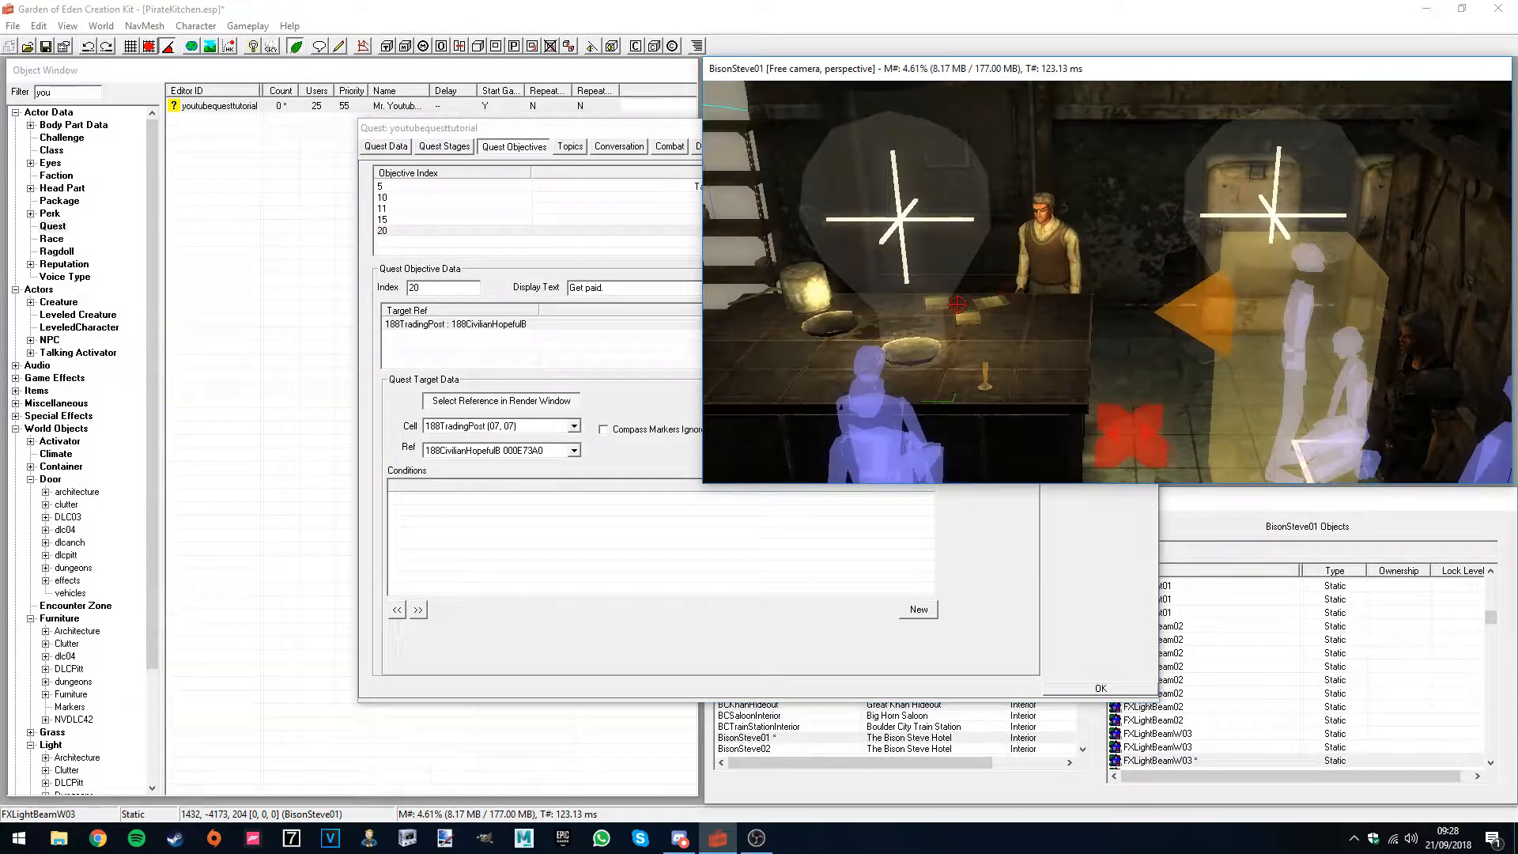
double_click(1039, 247)
- Review objectives 10 and 11, the list of quest stages, and the target reference of objective 5
left_click(759, 209)
left_click(755, 198)
left_click(755, 209)
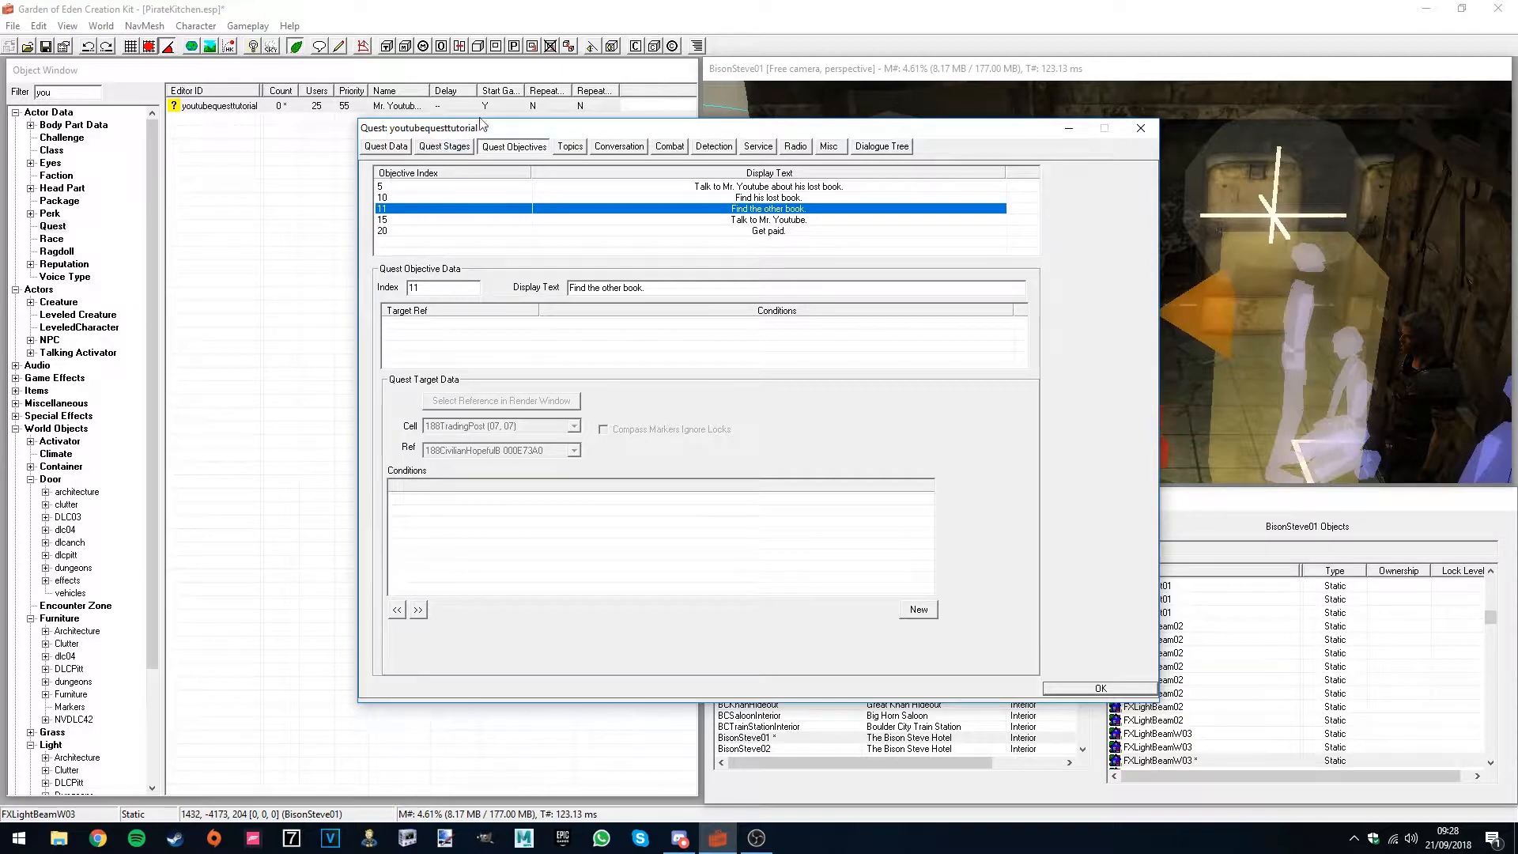
left_click_drag(489, 130, 476, 128)
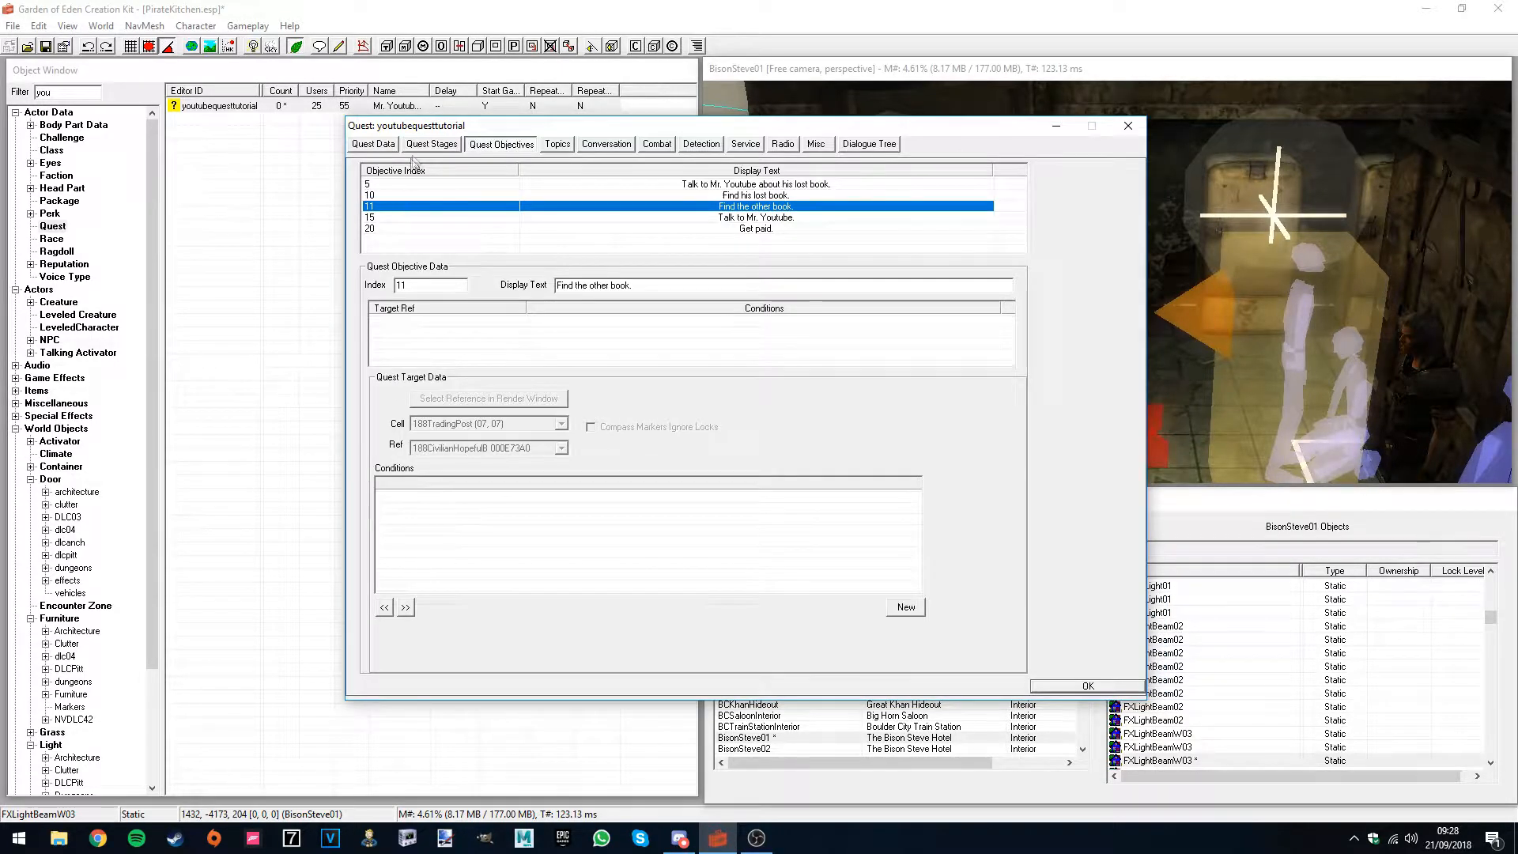
left_click(419, 149)
left_click(364, 230)
left_click(493, 150)
left_click(393, 185)
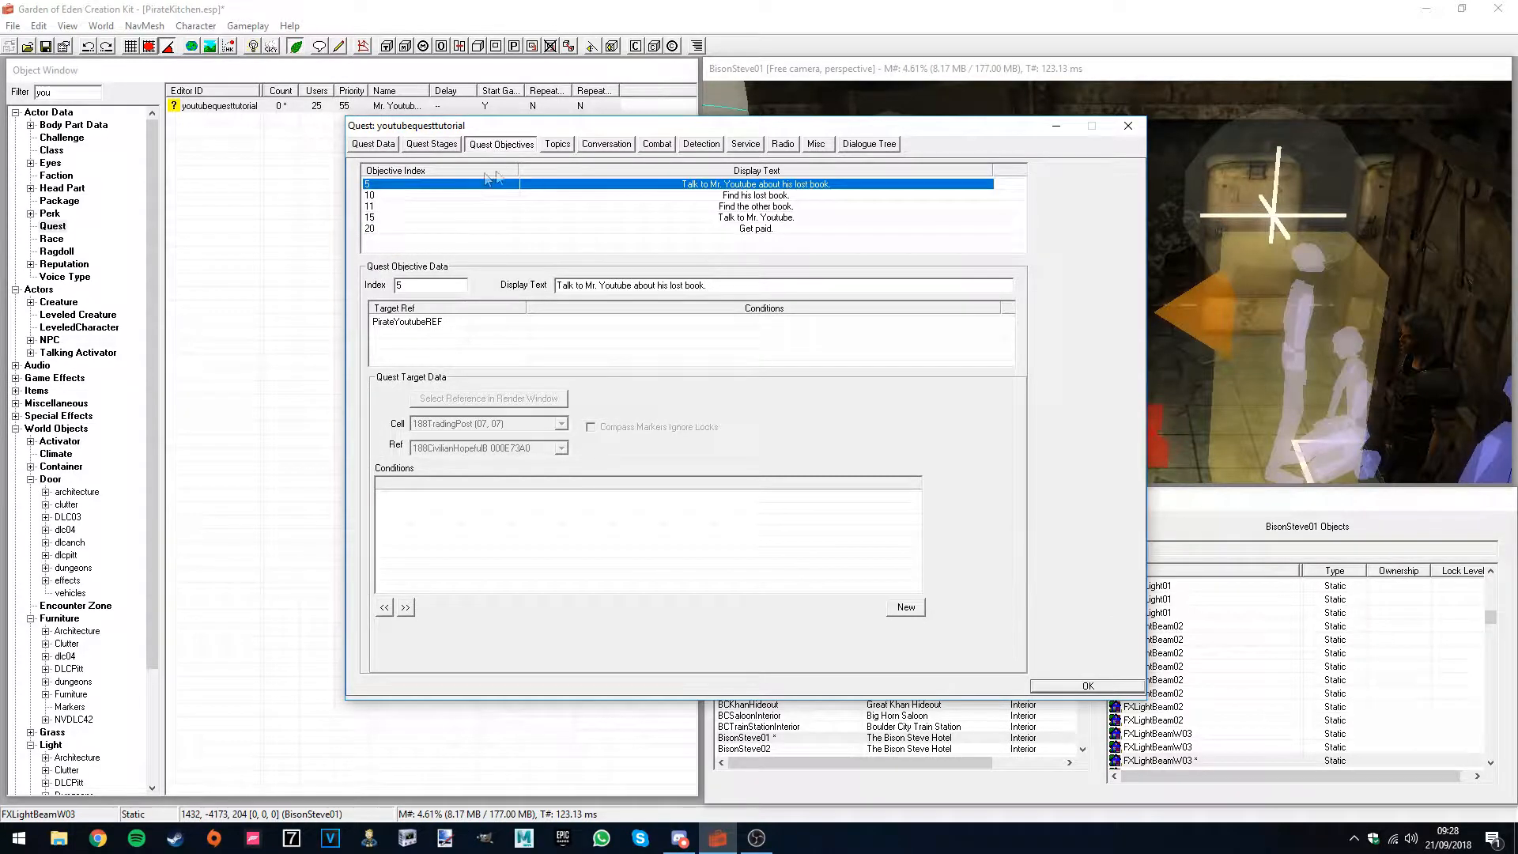
- Create a new dialogue topic with the ID PirateWhereAreMyBooks and add it to the quest's topics
left_click_drag(559, 126, 464, 137)
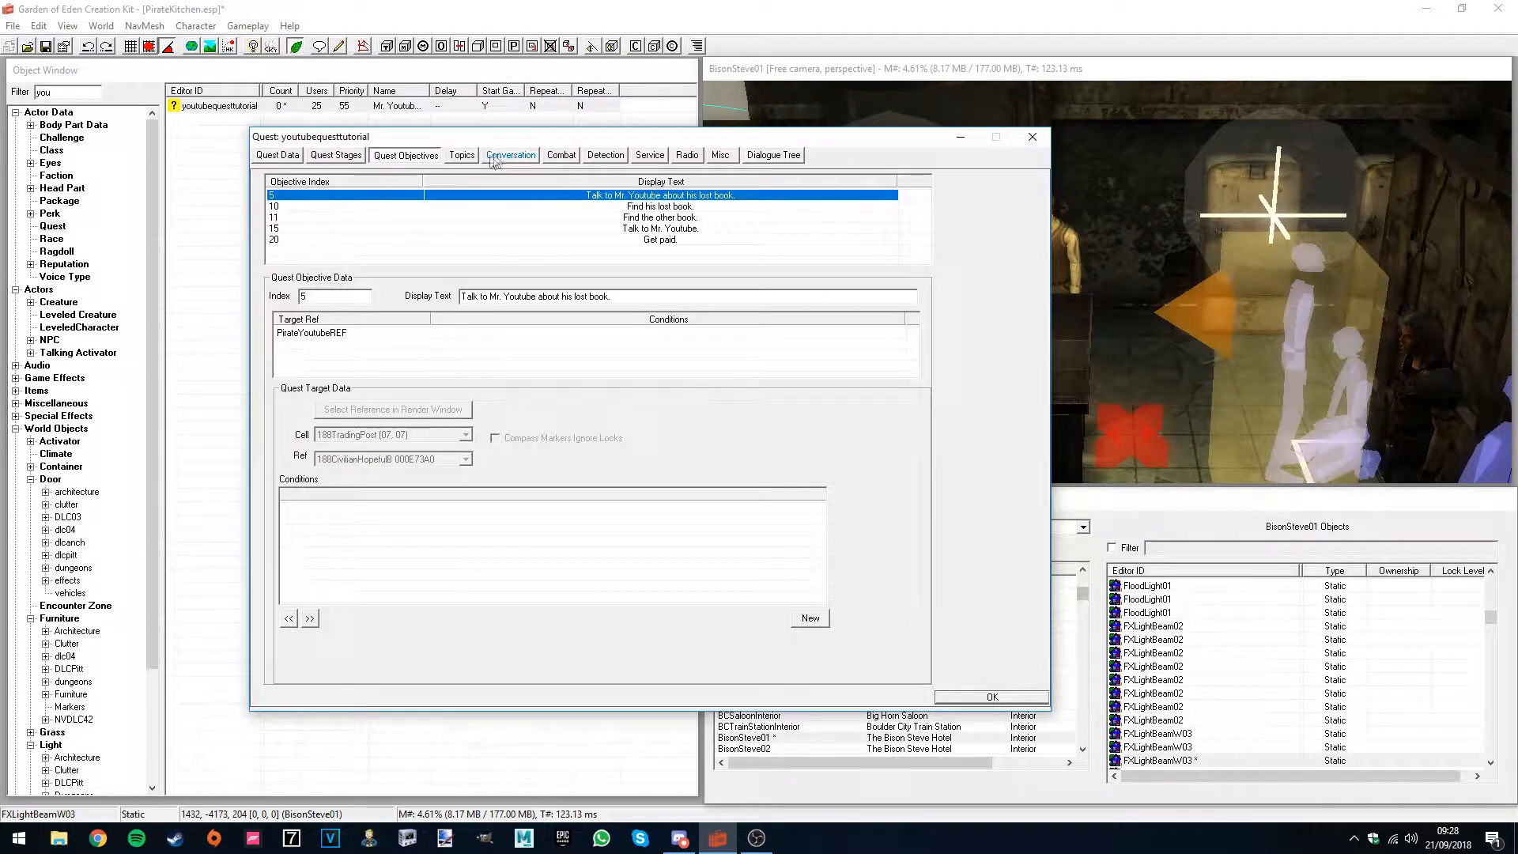
left_click(474, 159)
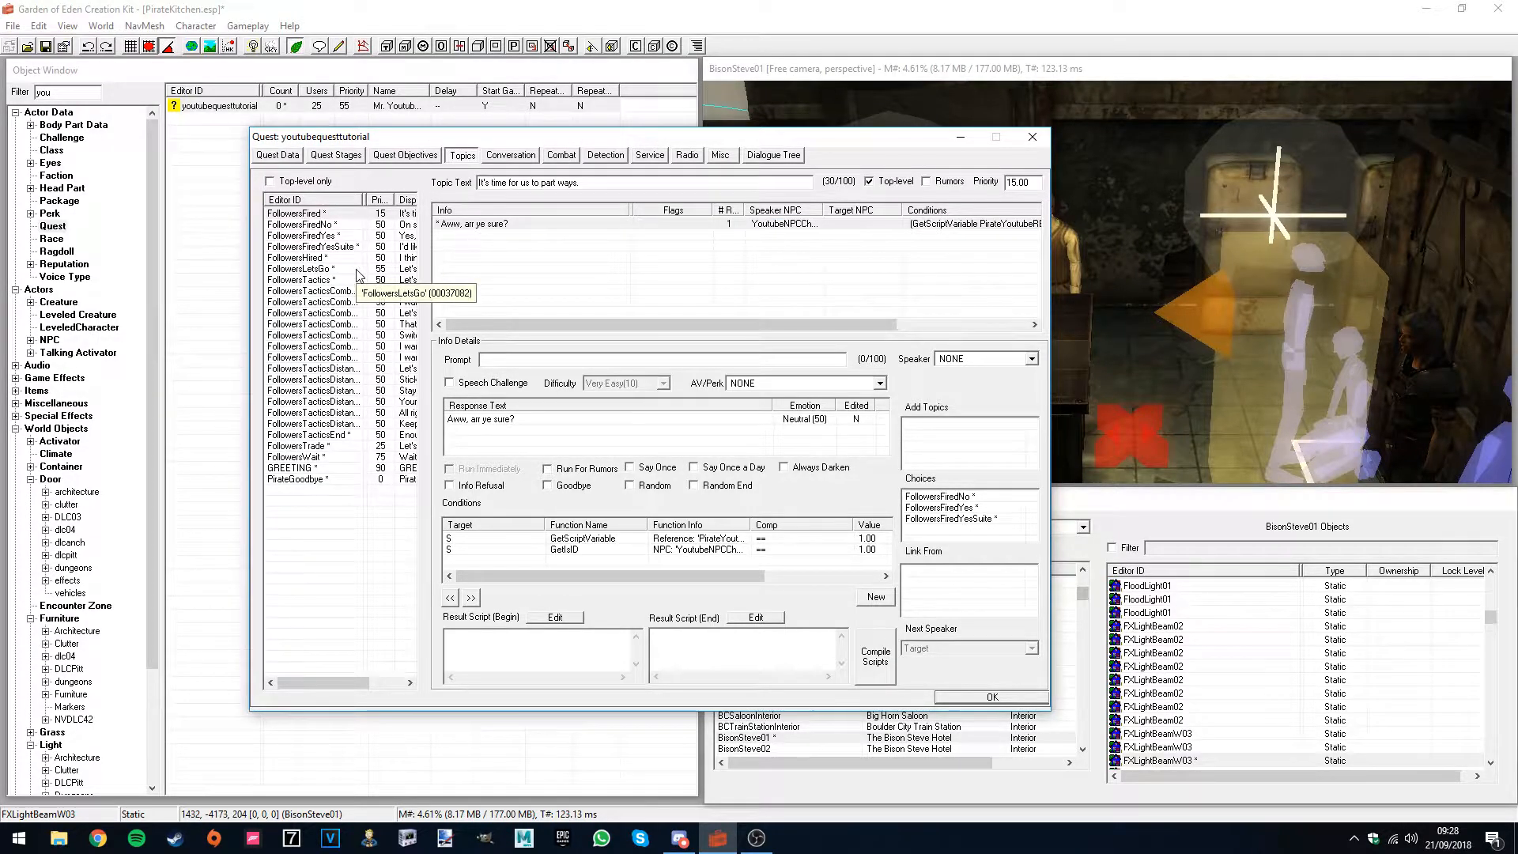
right_click(308, 523)
left_click(316, 532)
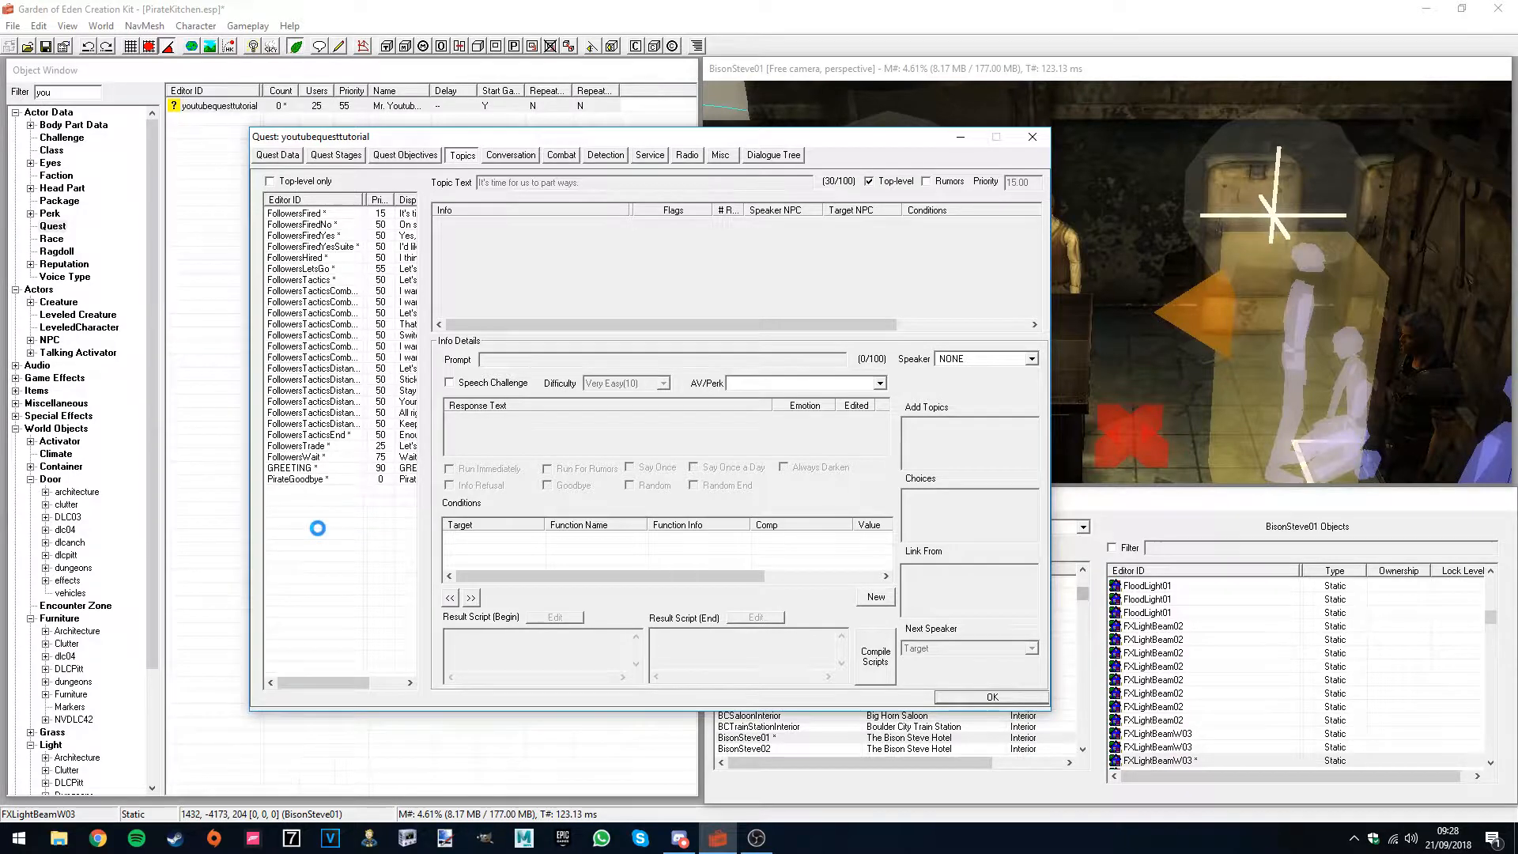
right_click(792, 393)
left_click(800, 401)
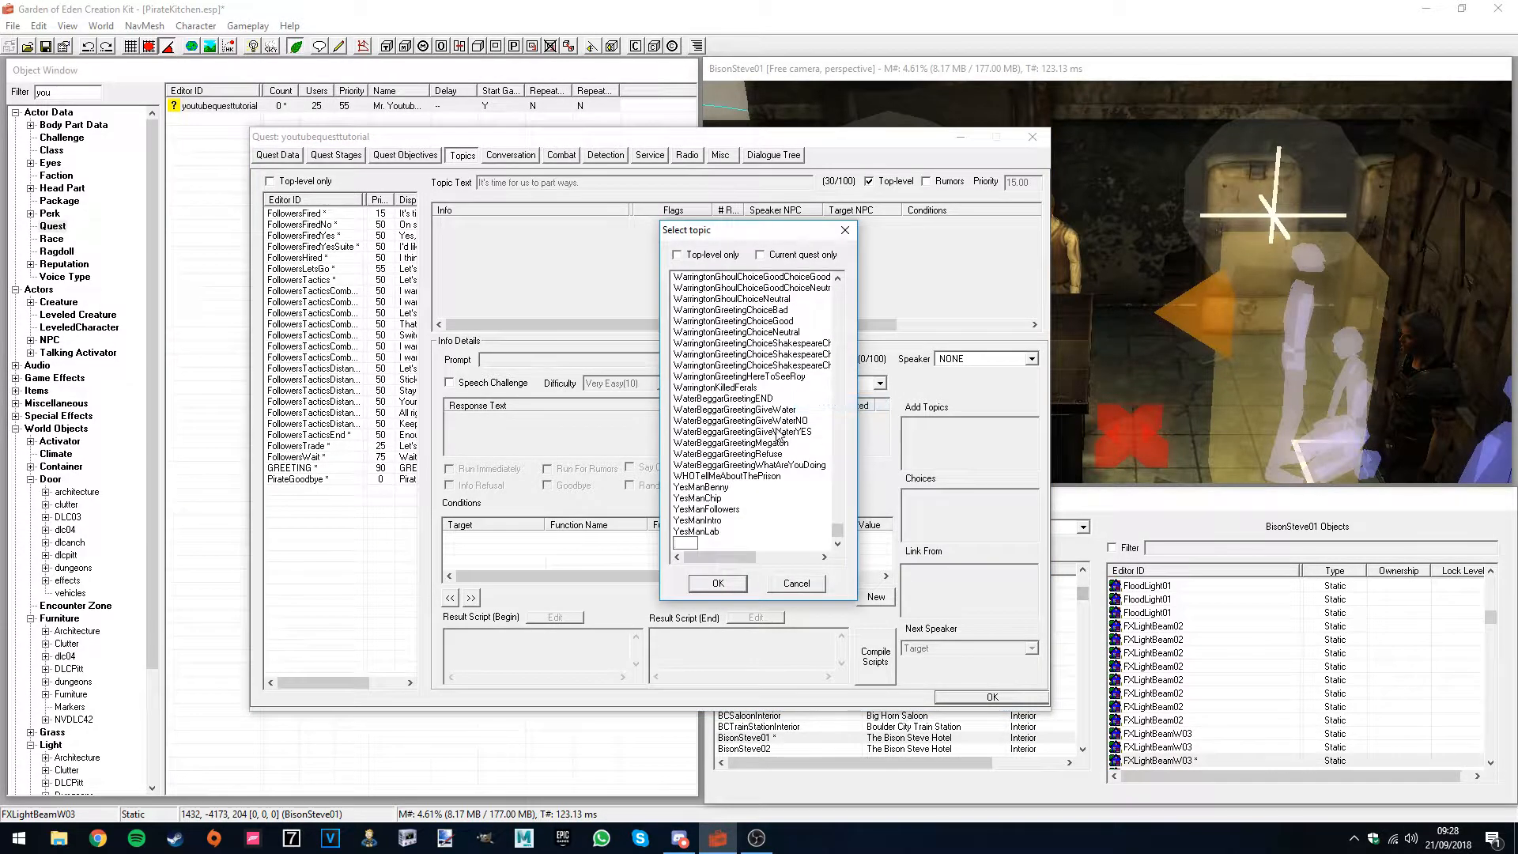
type("Pirate")
type("WhereAreYouFrom")
key("Return")
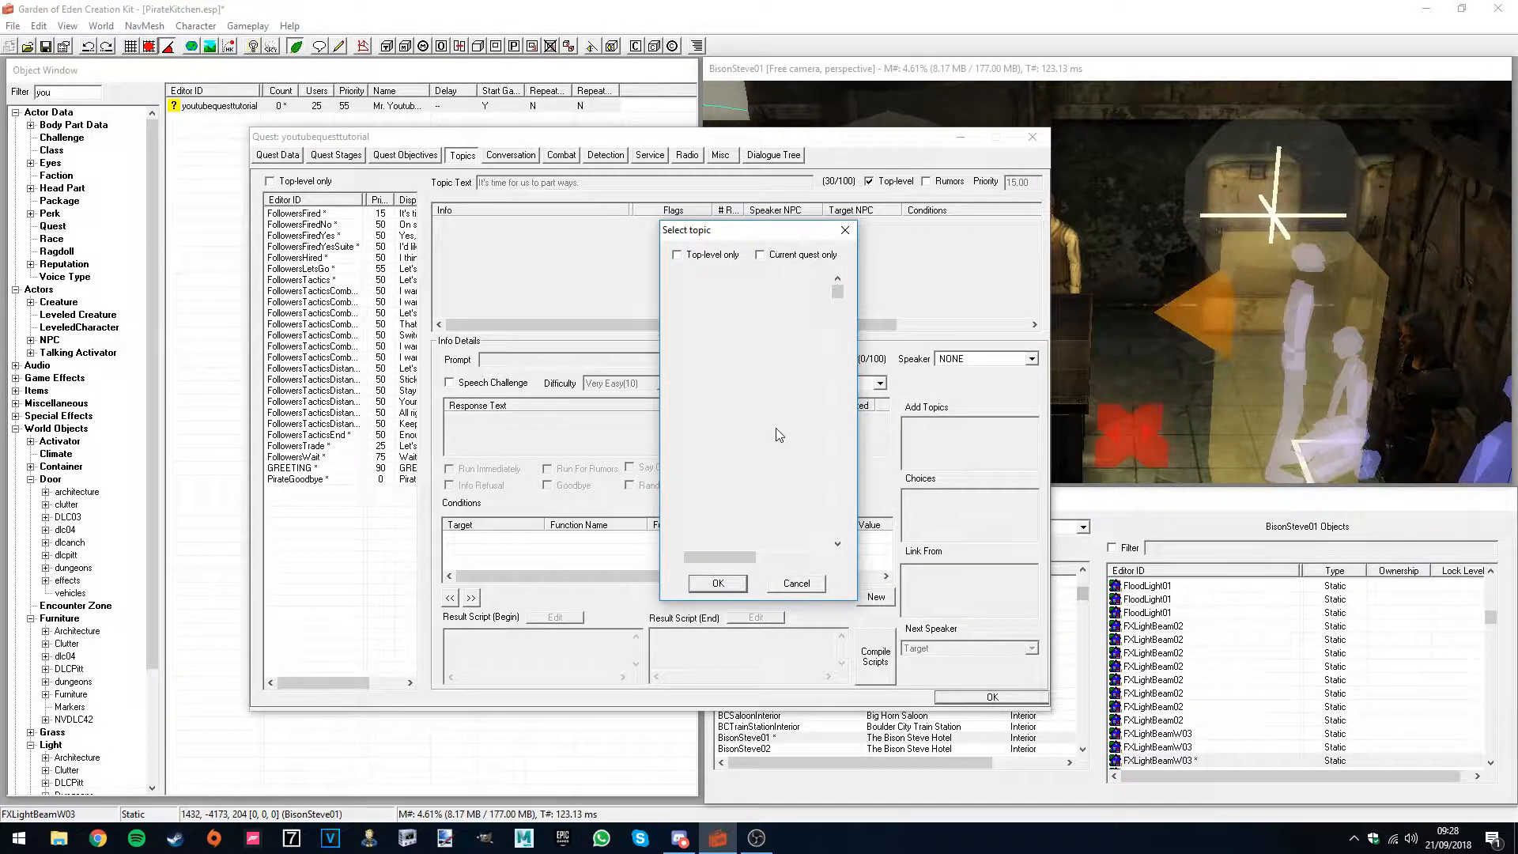
key("Return")
- Give PirateWhereAreMyBooks the response "Arr, I've lost me books, can you help me matey? They should be in the floating door next to me."
right_click(497, 225)
left_click(500, 230)
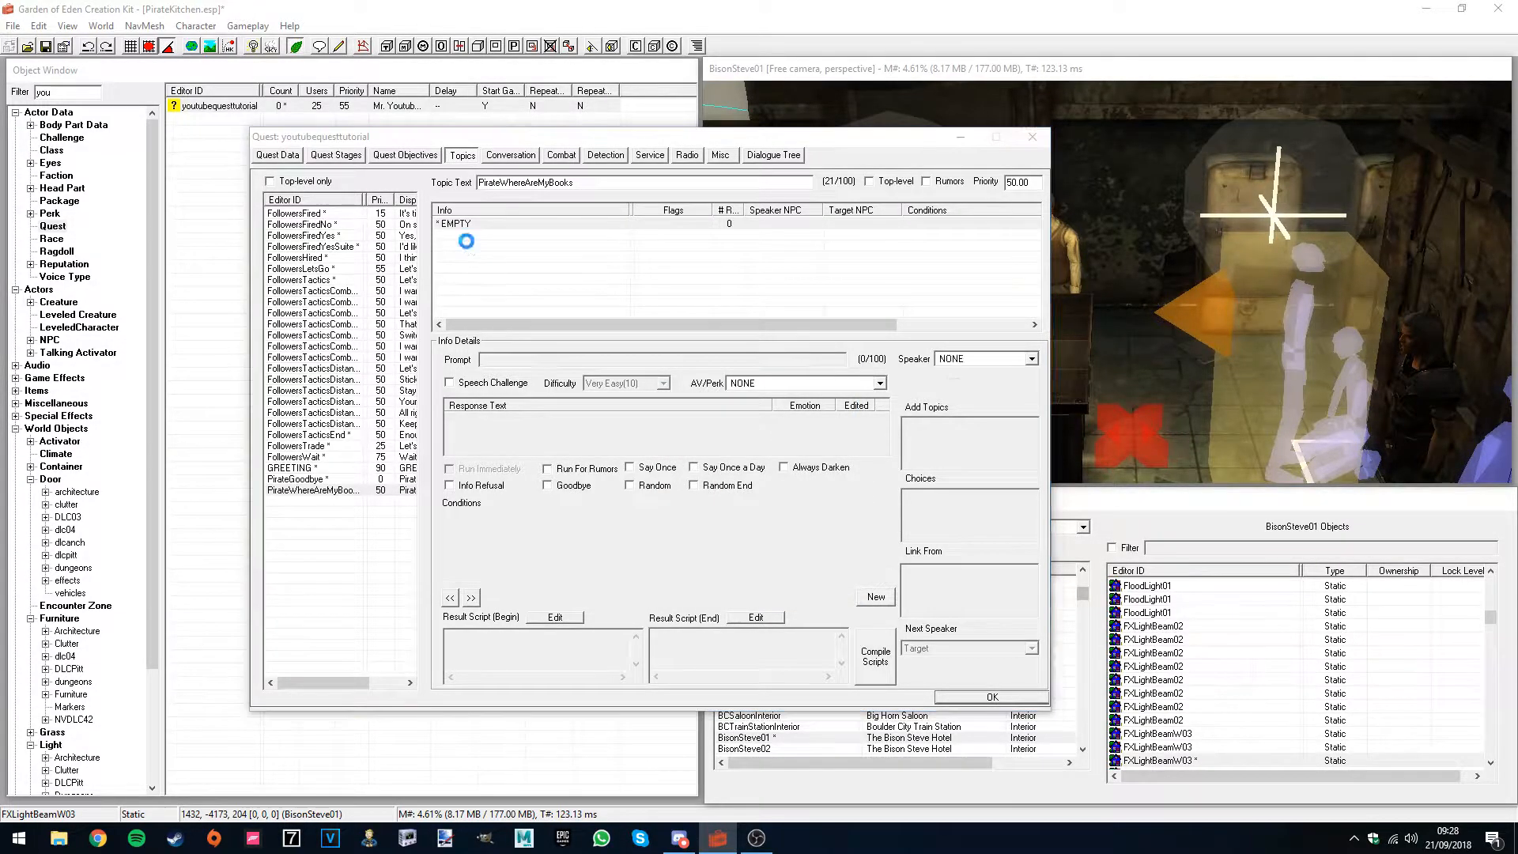
type("Arr, ")
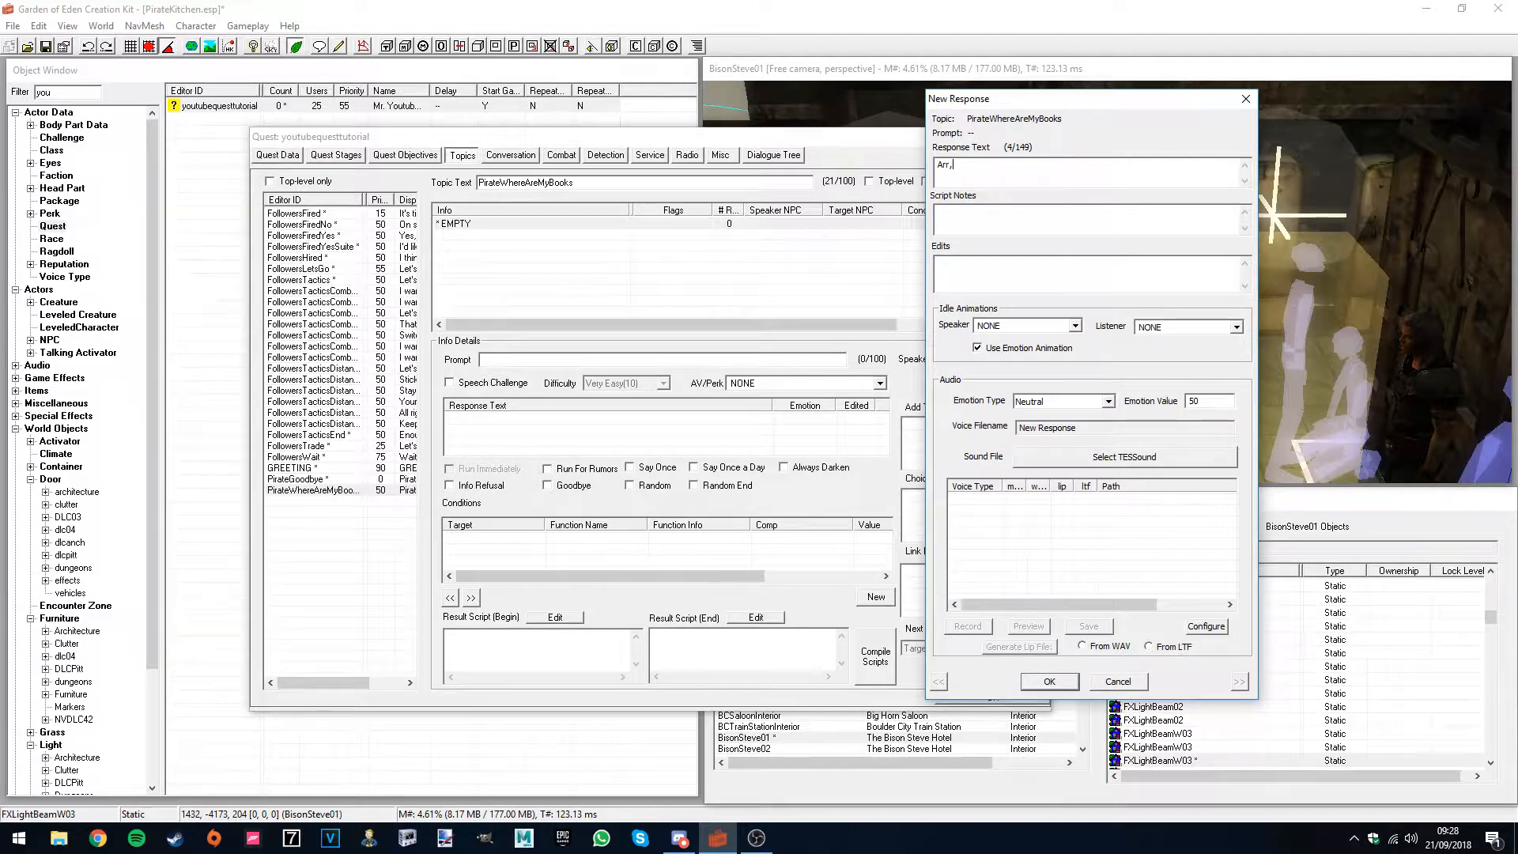
type("I've lost me books, can you help me matey?")
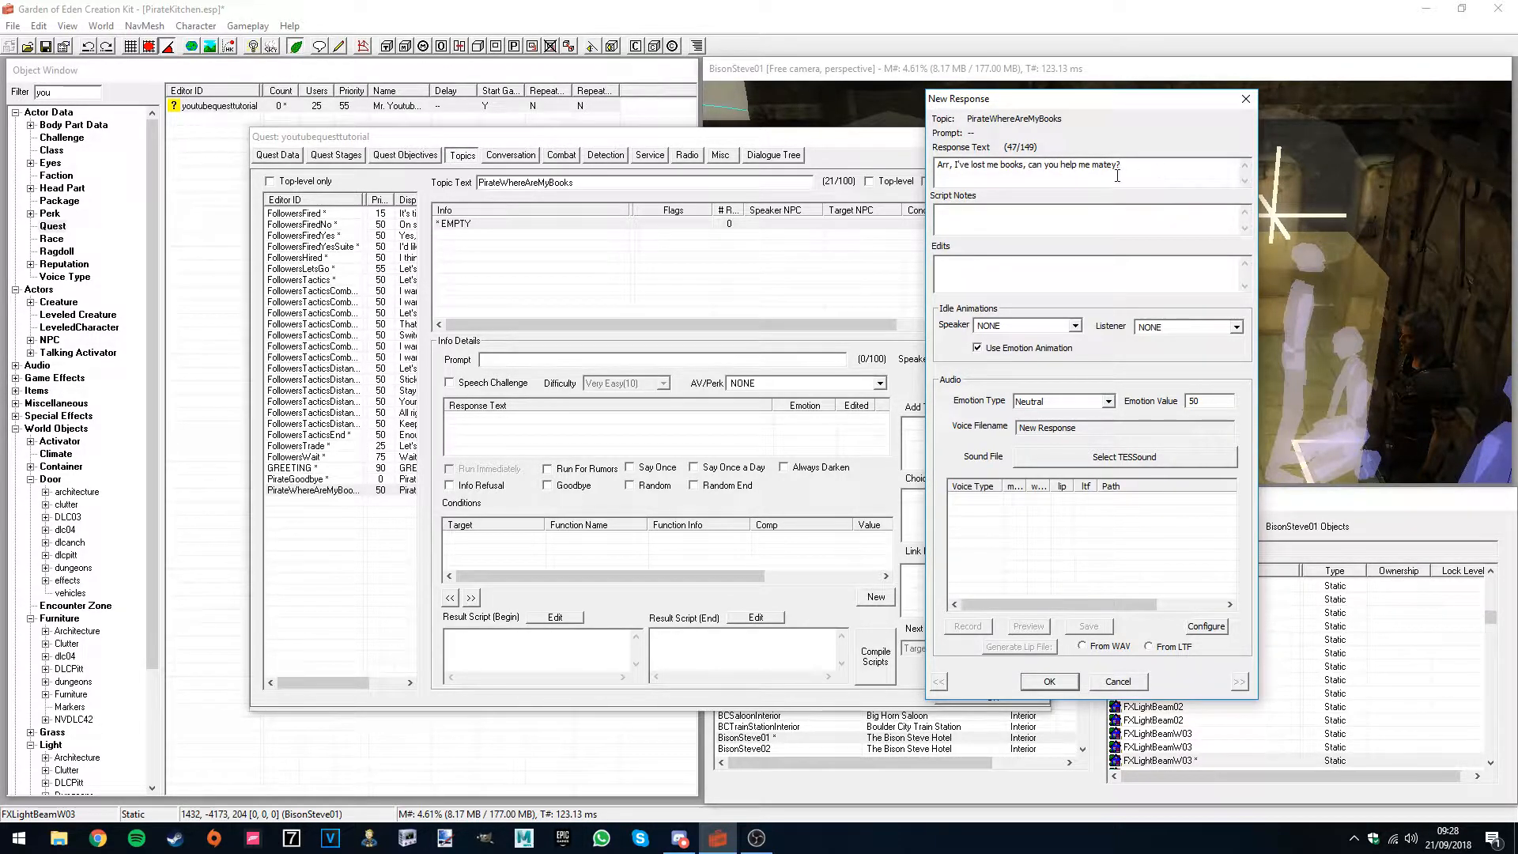
type(" They should be in the floating door")
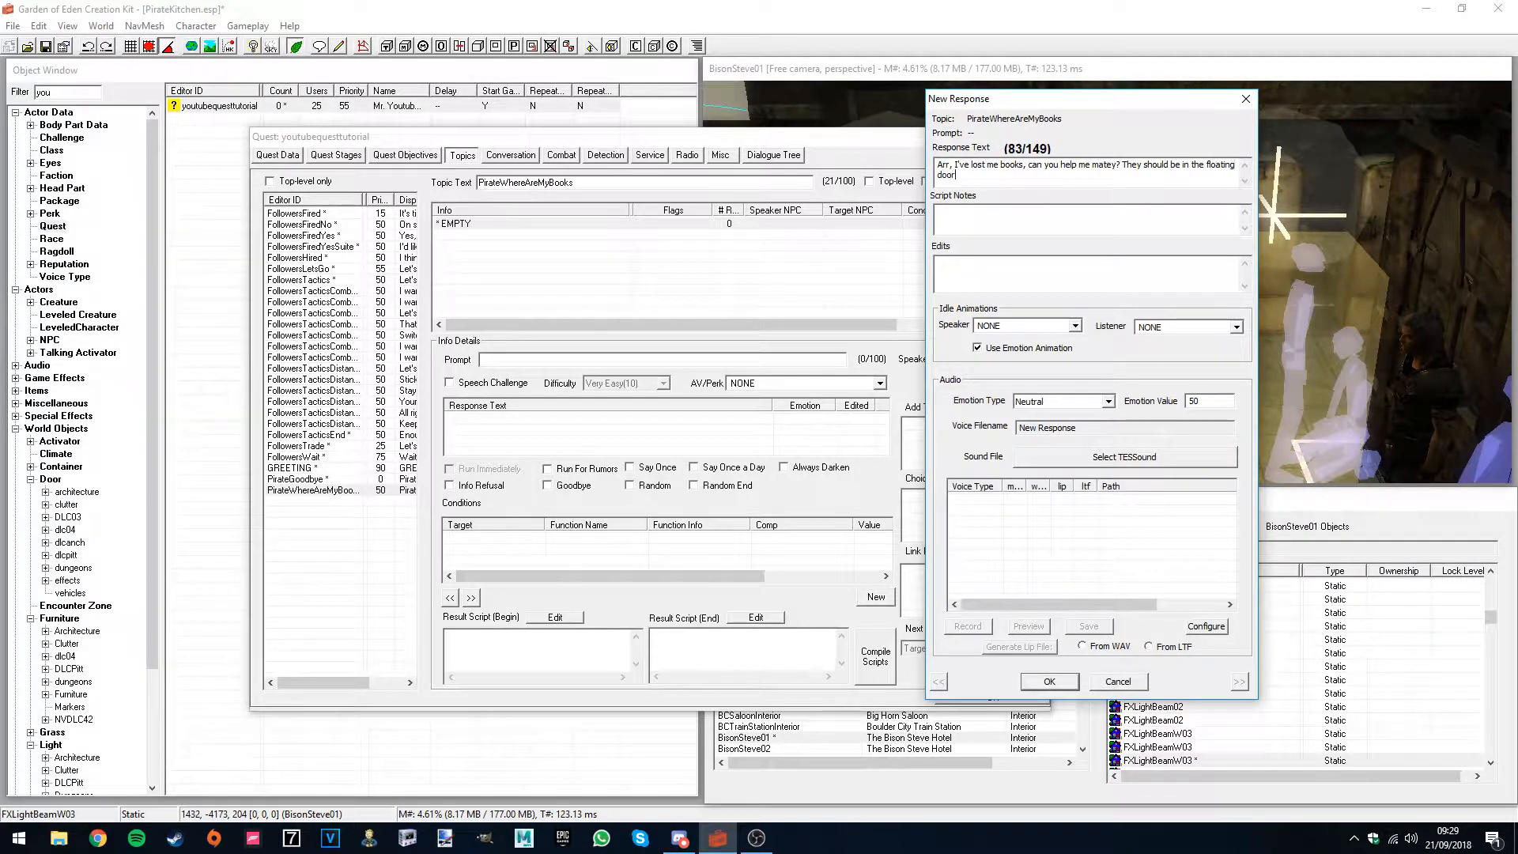
type("next to me.")
left_click(1048, 679)
left_click(1197, 326)
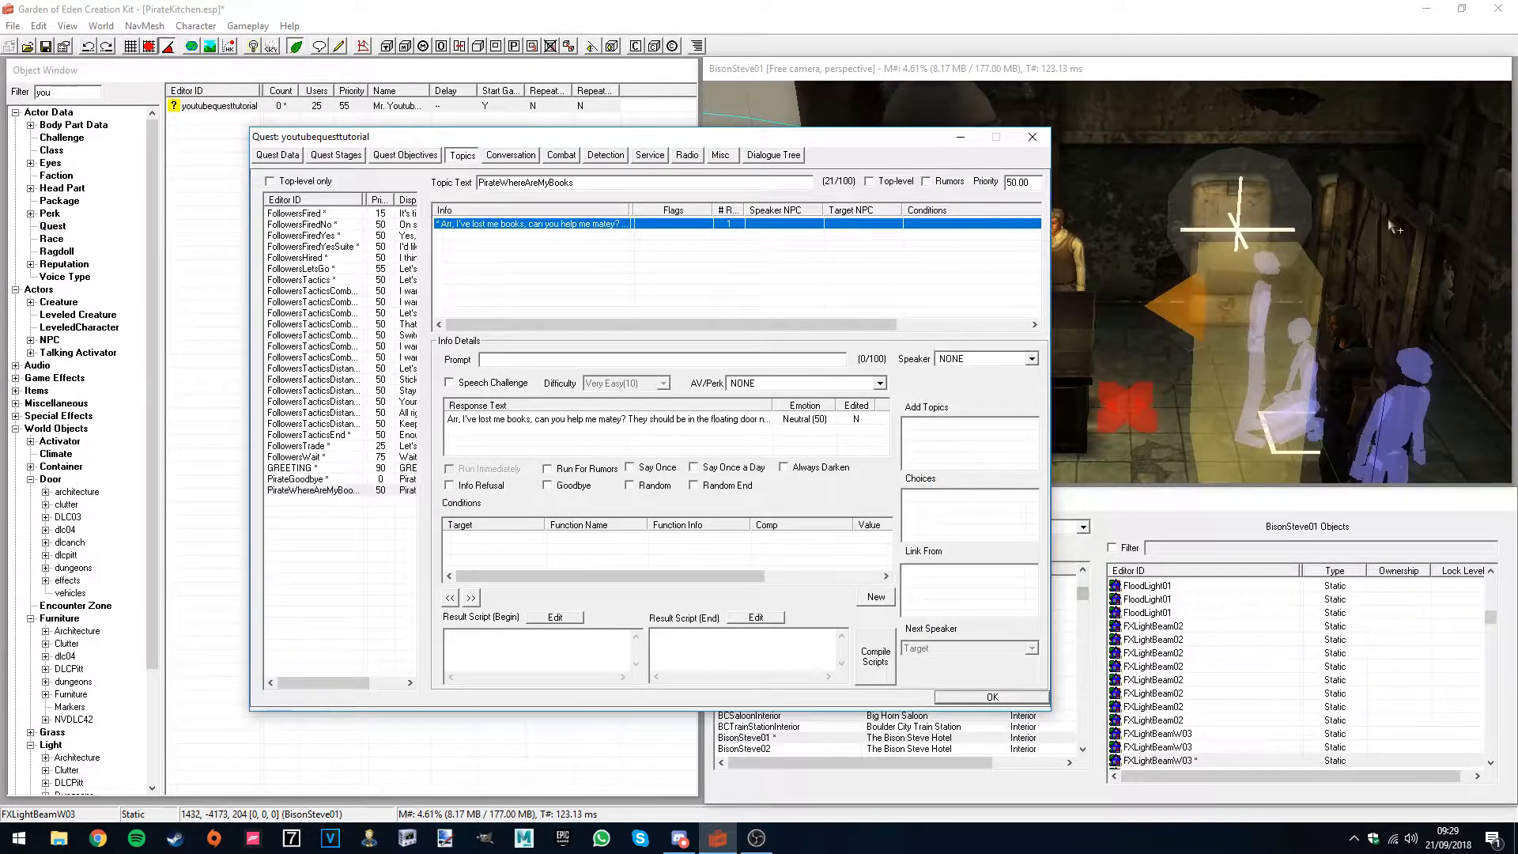
left_click(1118, 278)
middle_click_drag(1118, 278, 1103, 278)
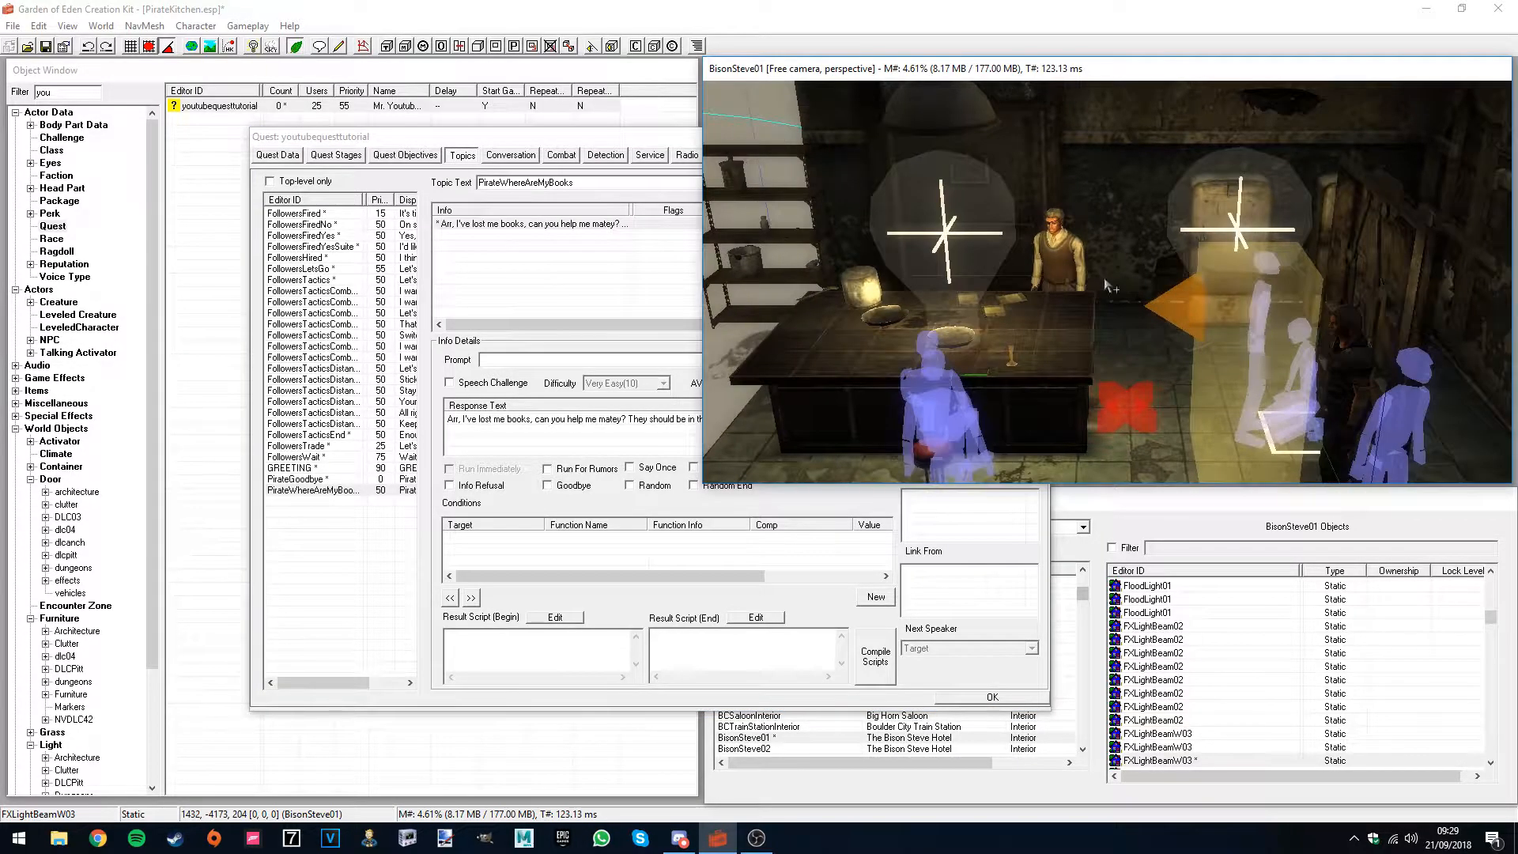
left_click(465, 137)
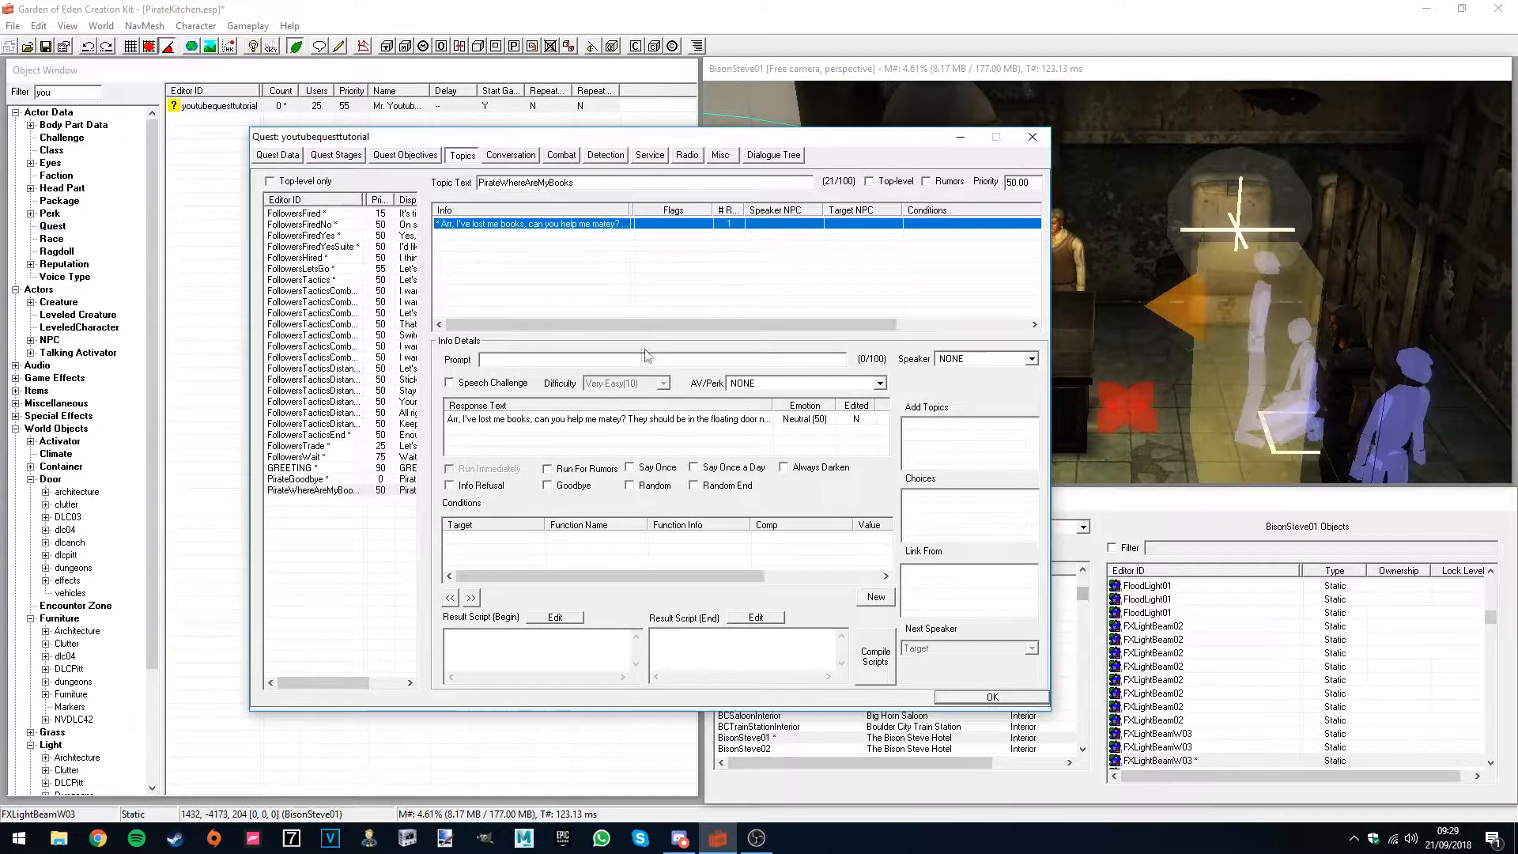
- Set the prompt of the new response to "Do you need any help?"
left_click(615, 360)
type("Do")
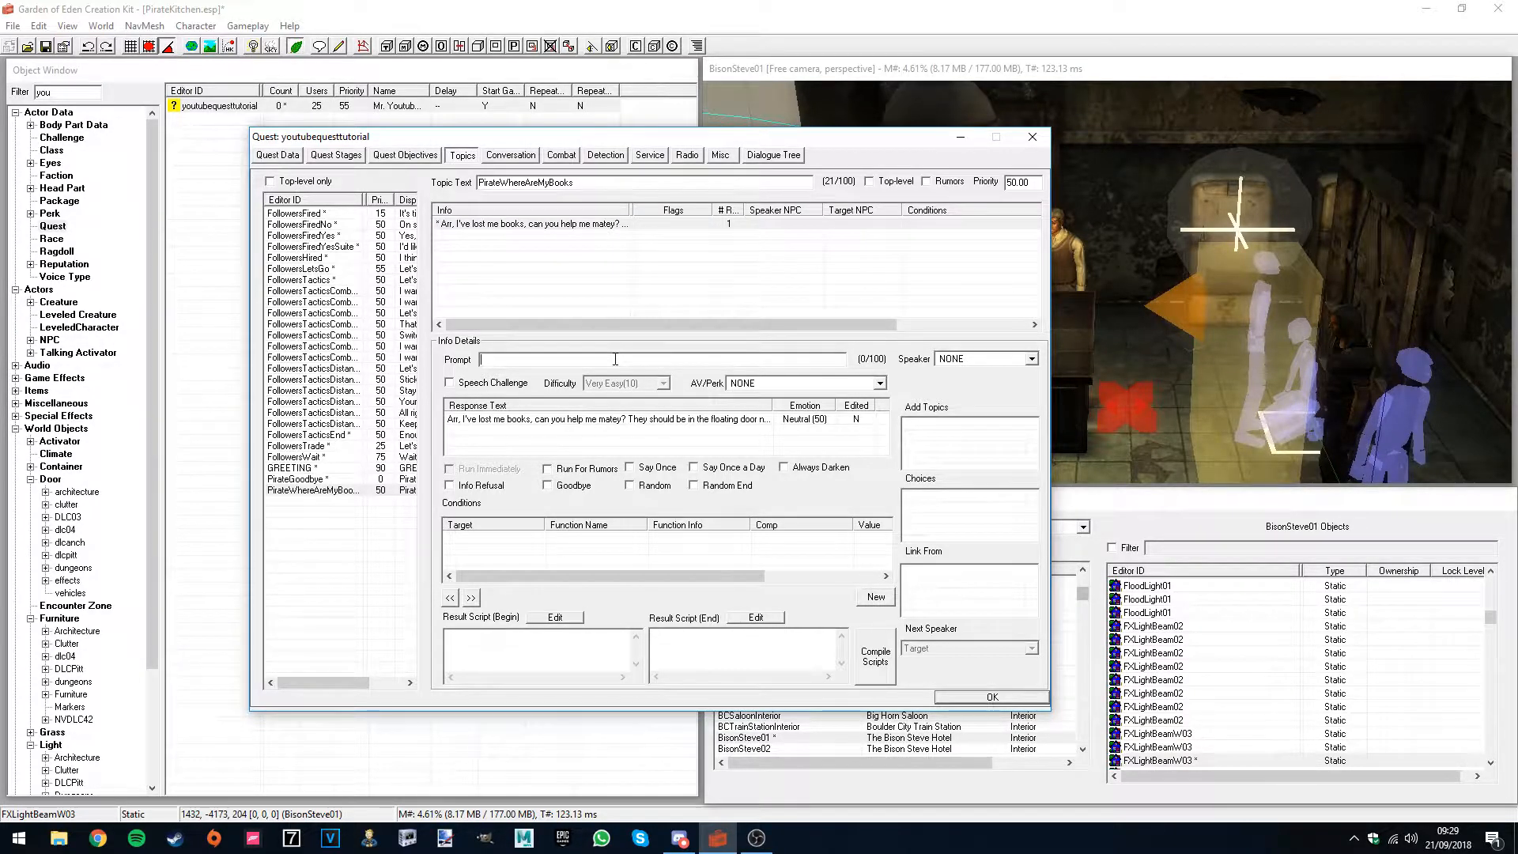
type(" you need any help?")
- Make the PirateWhereAreMyBooks topic top-level and set its priority to 100
left_click(877, 180)
left_click(531, 328)
left_click(871, 184)
double_click(1028, 182)
type("100")
- Copy the GetIsID condition from the FollowersFiredYesSuite topic to PirateWhereAreMyBooks, and flag its response as Goodbye
left_click(313, 214)
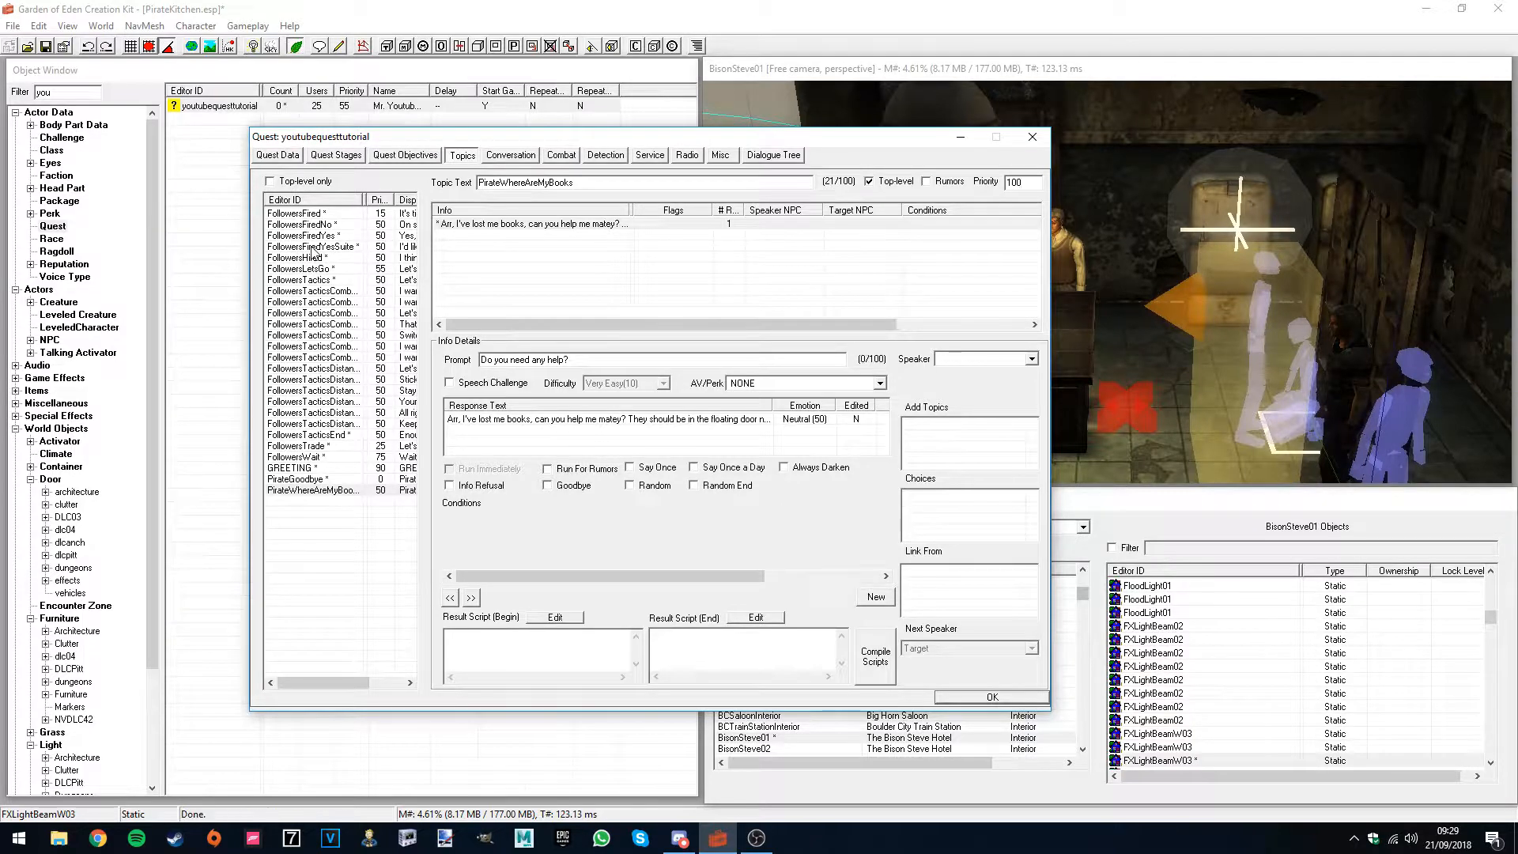
right_click(533, 539)
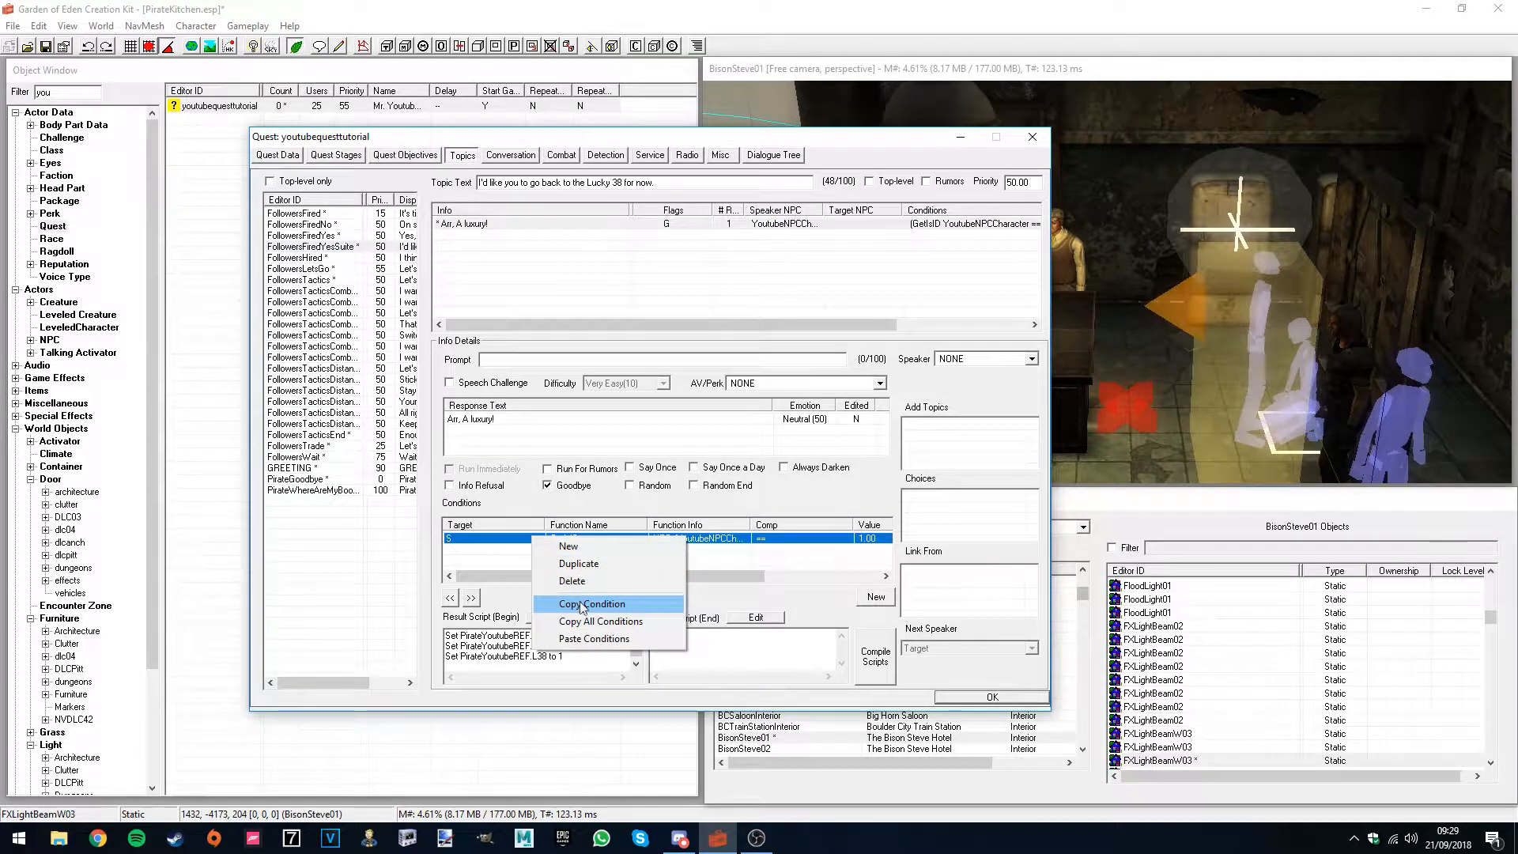
left_click(581, 603)
left_click(305, 492)
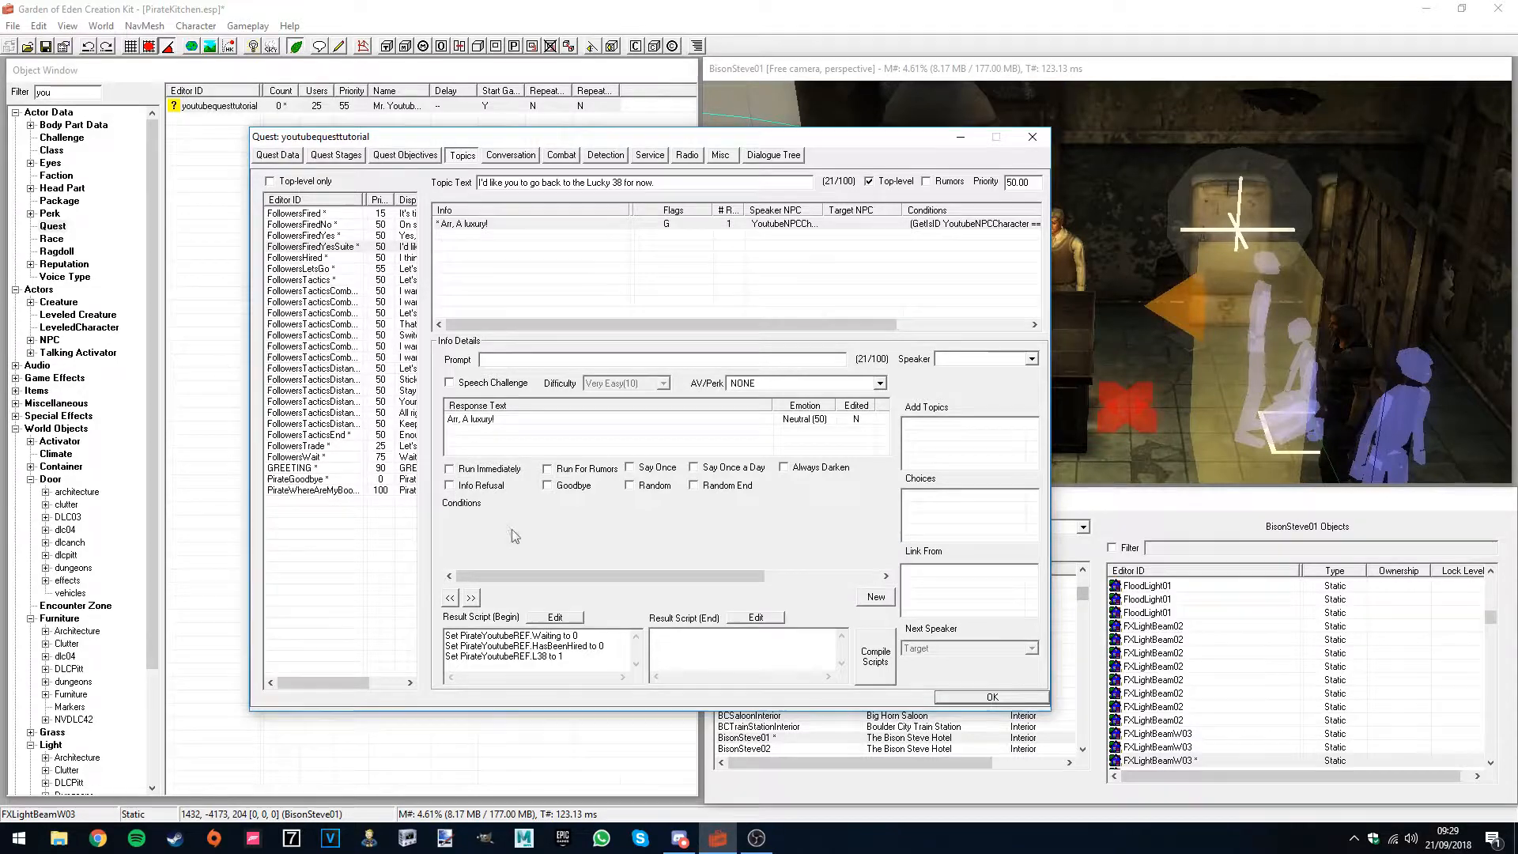
right_click(530, 543)
left_click(605, 644)
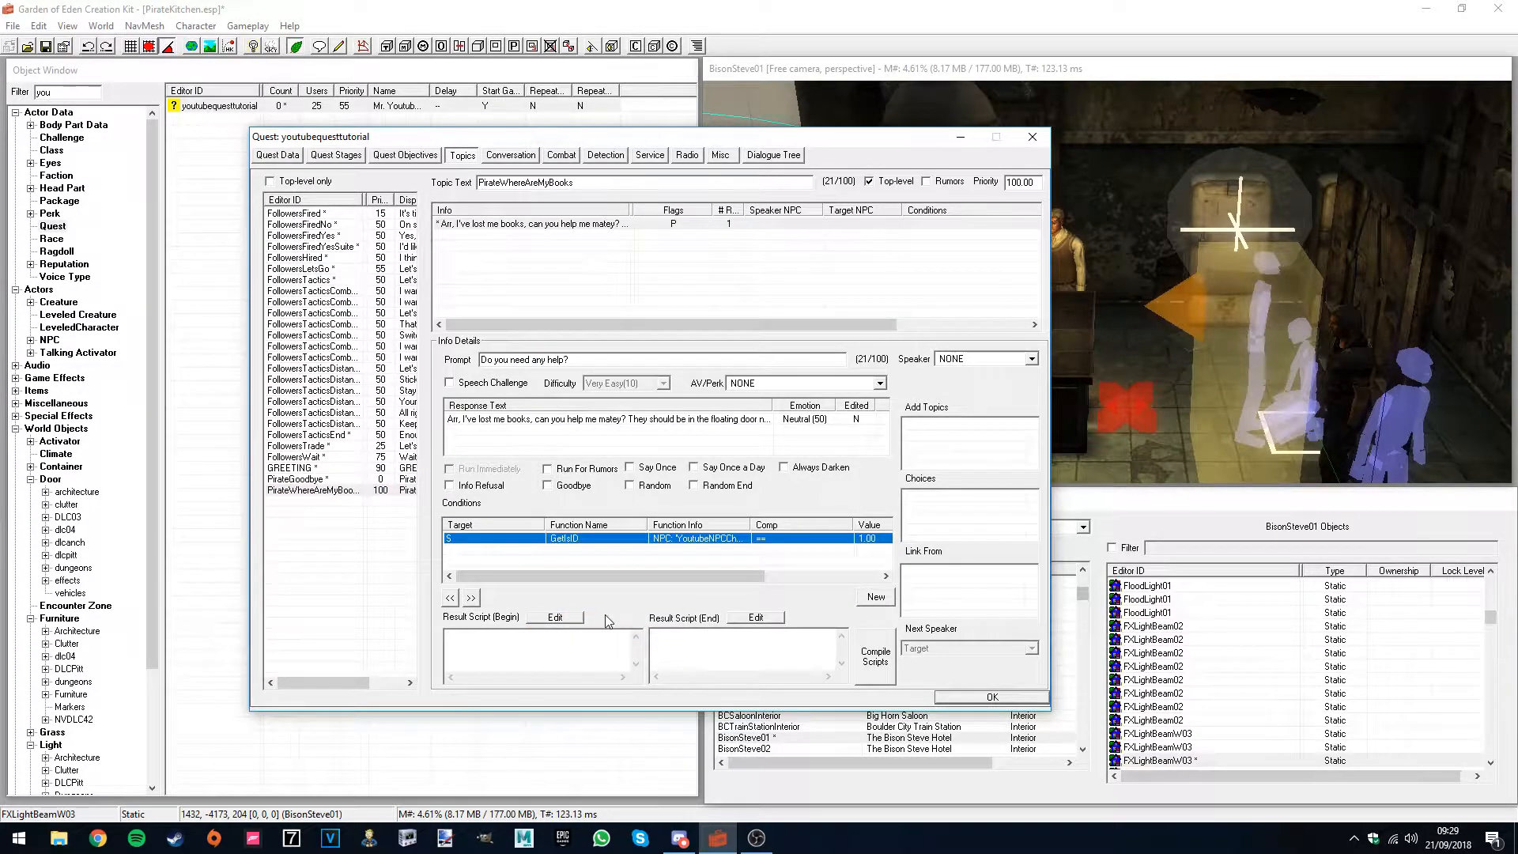
left_click(564, 485)
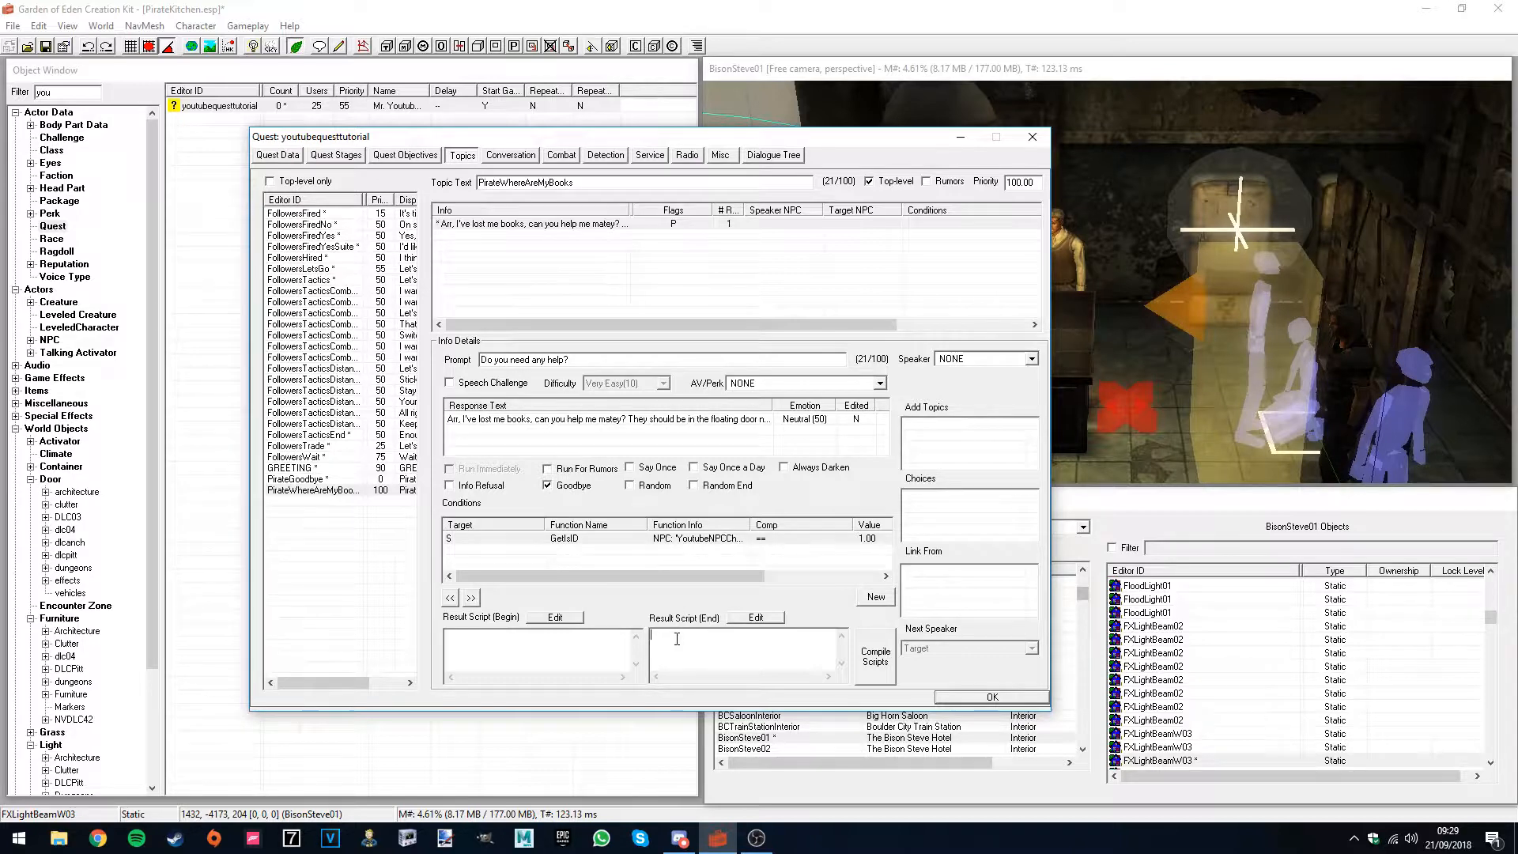
- Write the begin result script "setstage youtubetutorialquest 5" for the PirateWhereAreMyBooks response and compile it
left_click(336, 155)
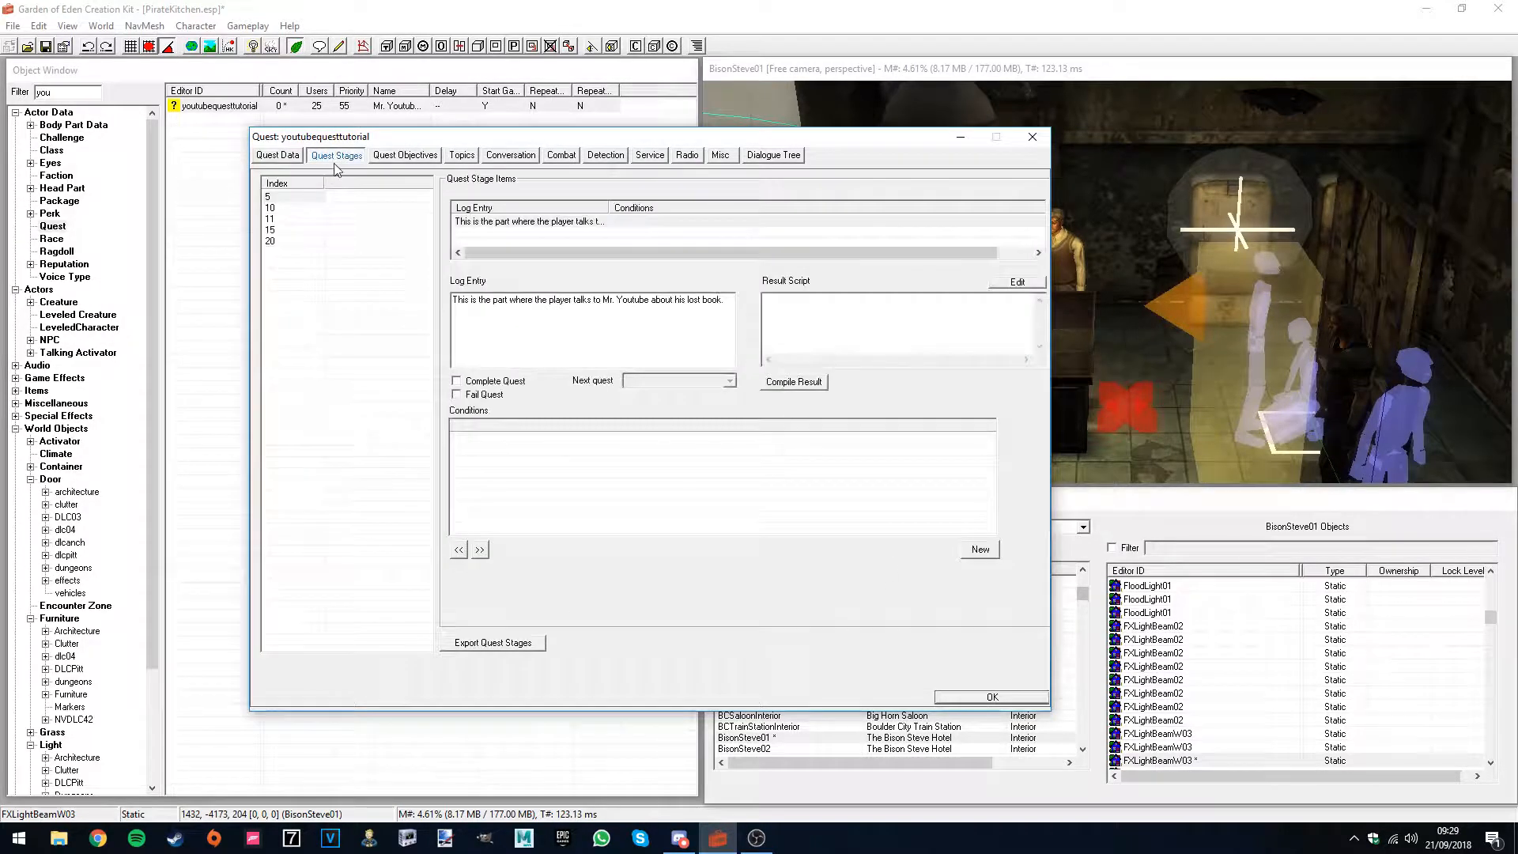
left_click(286, 198)
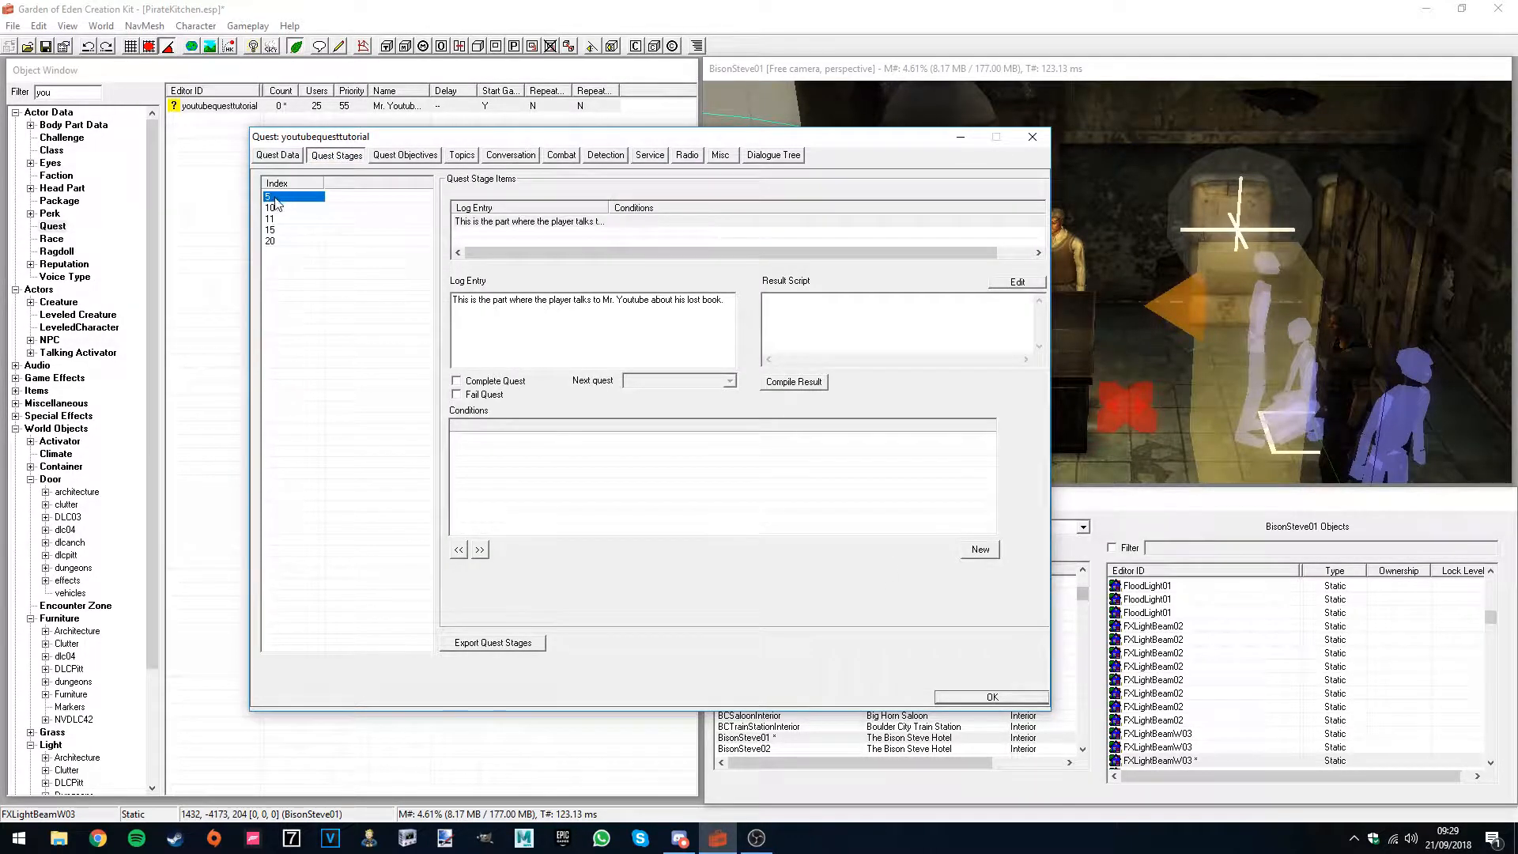
left_click(462, 155)
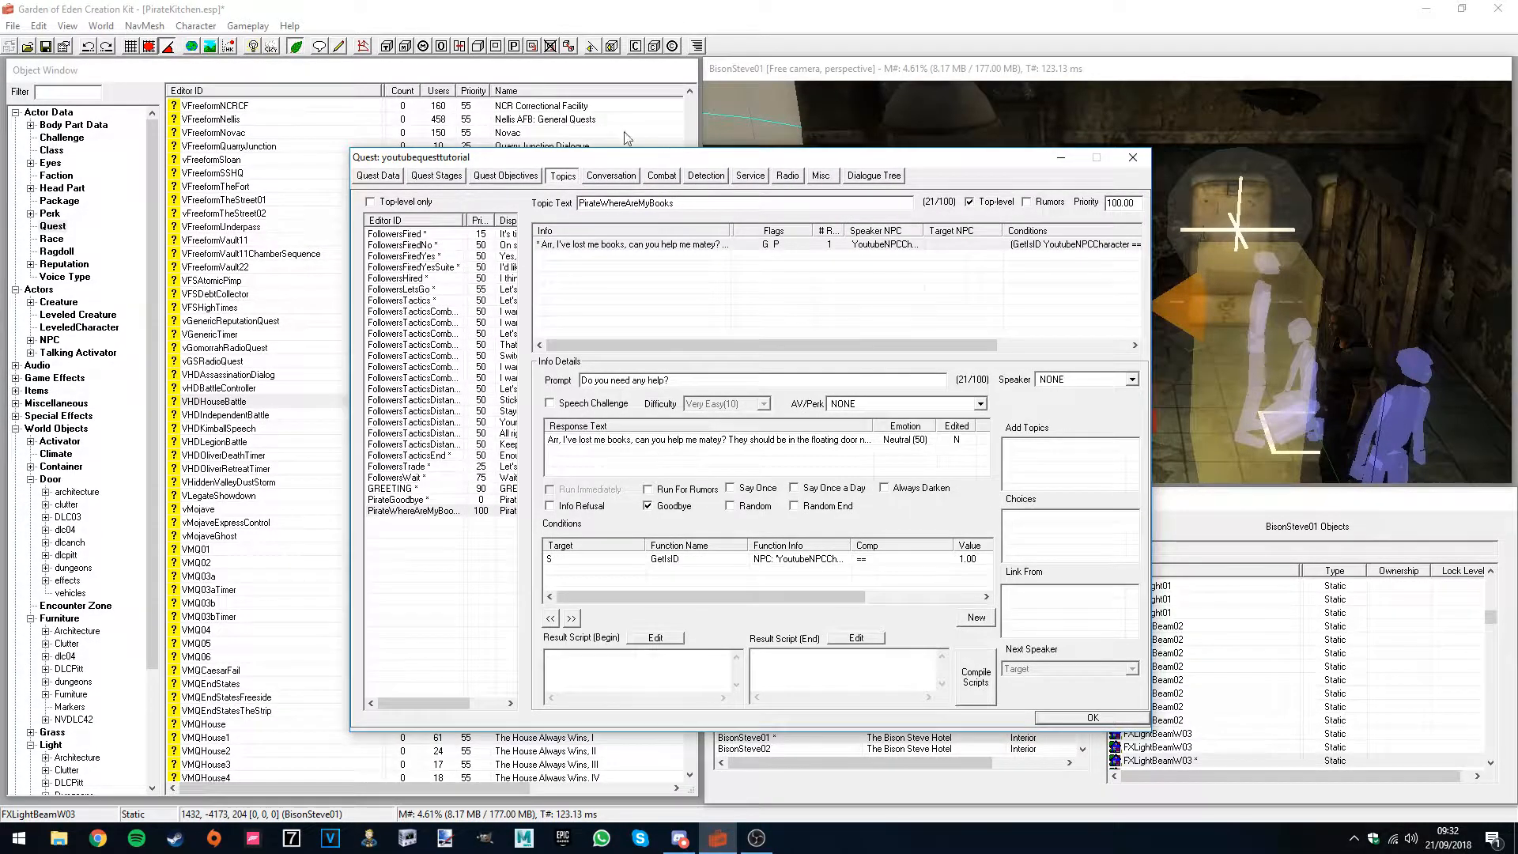
left_click(775, 666)
type("youtubetutorialquest")
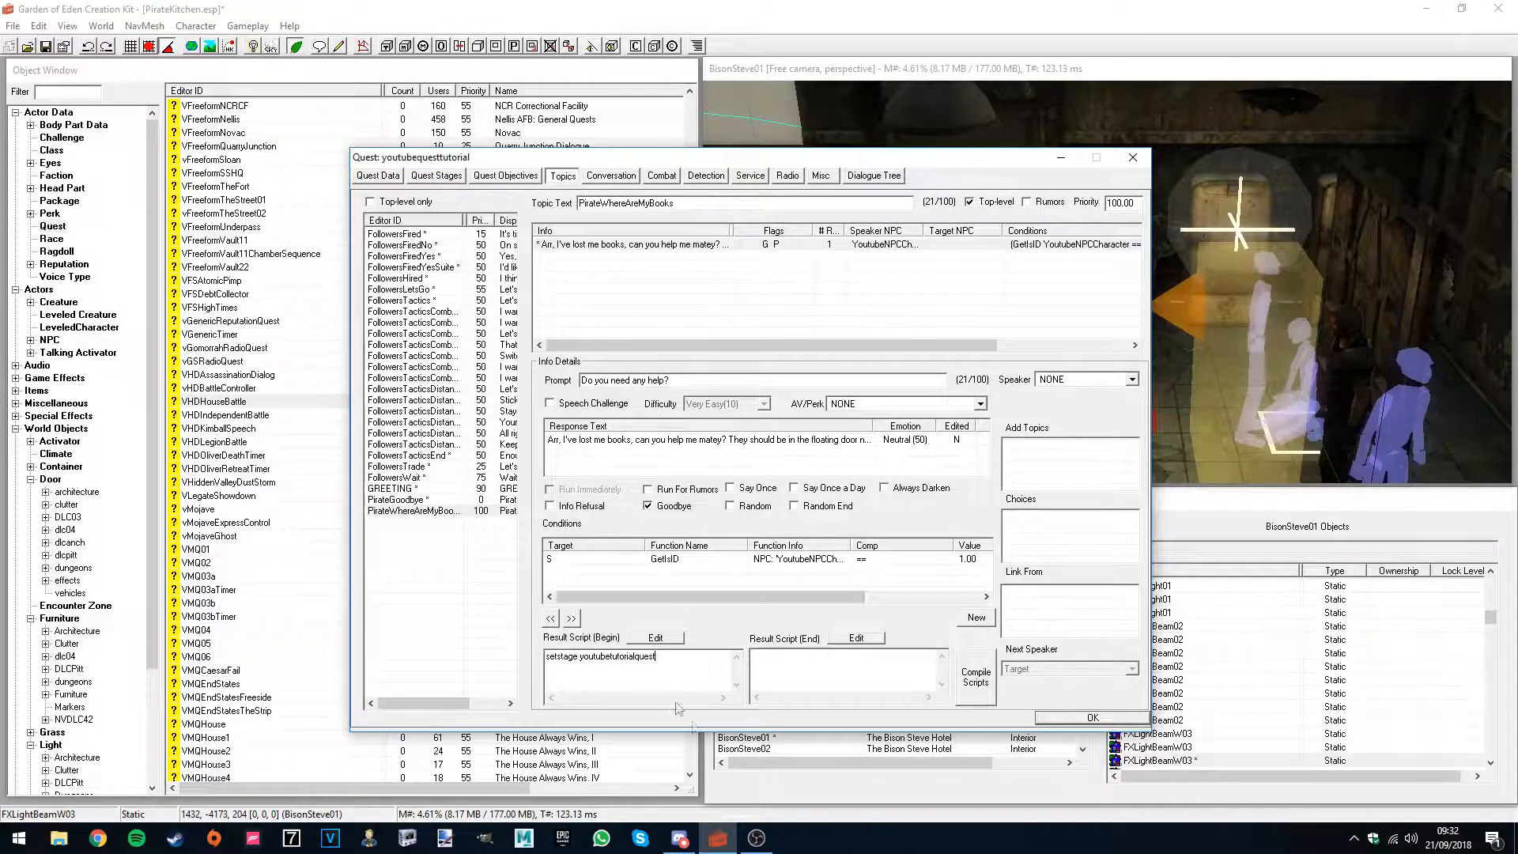
type("5")
left_click(975, 676)
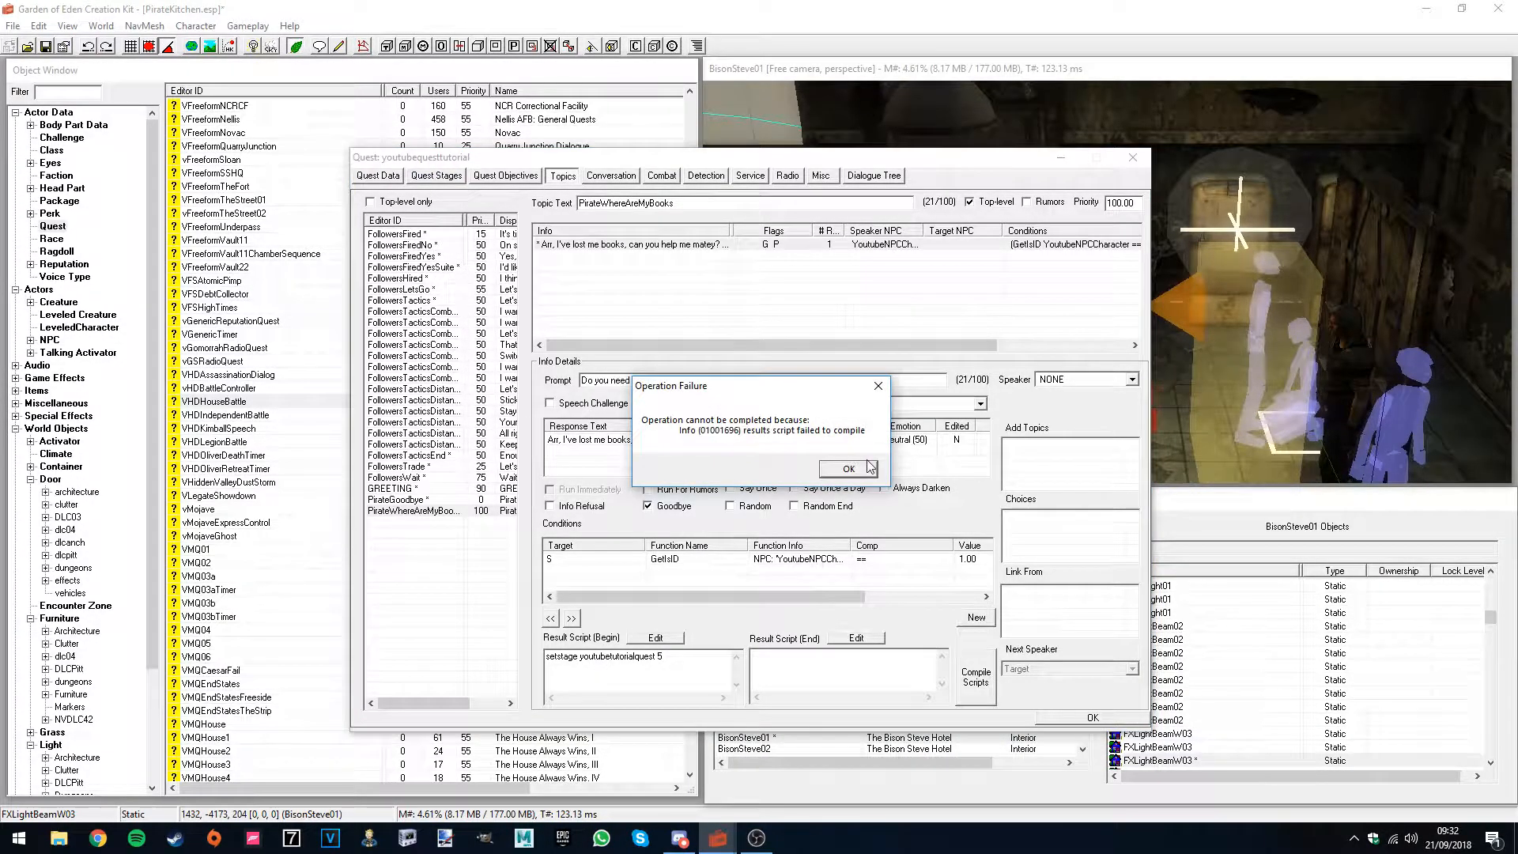
left_click(849, 468)
- Try adding a "t" to the quest ID in the begin result script and recompiling, and remove the extra letter
left_click(610, 657)
type("t")
left_click(976, 678)
left_click(614, 662)
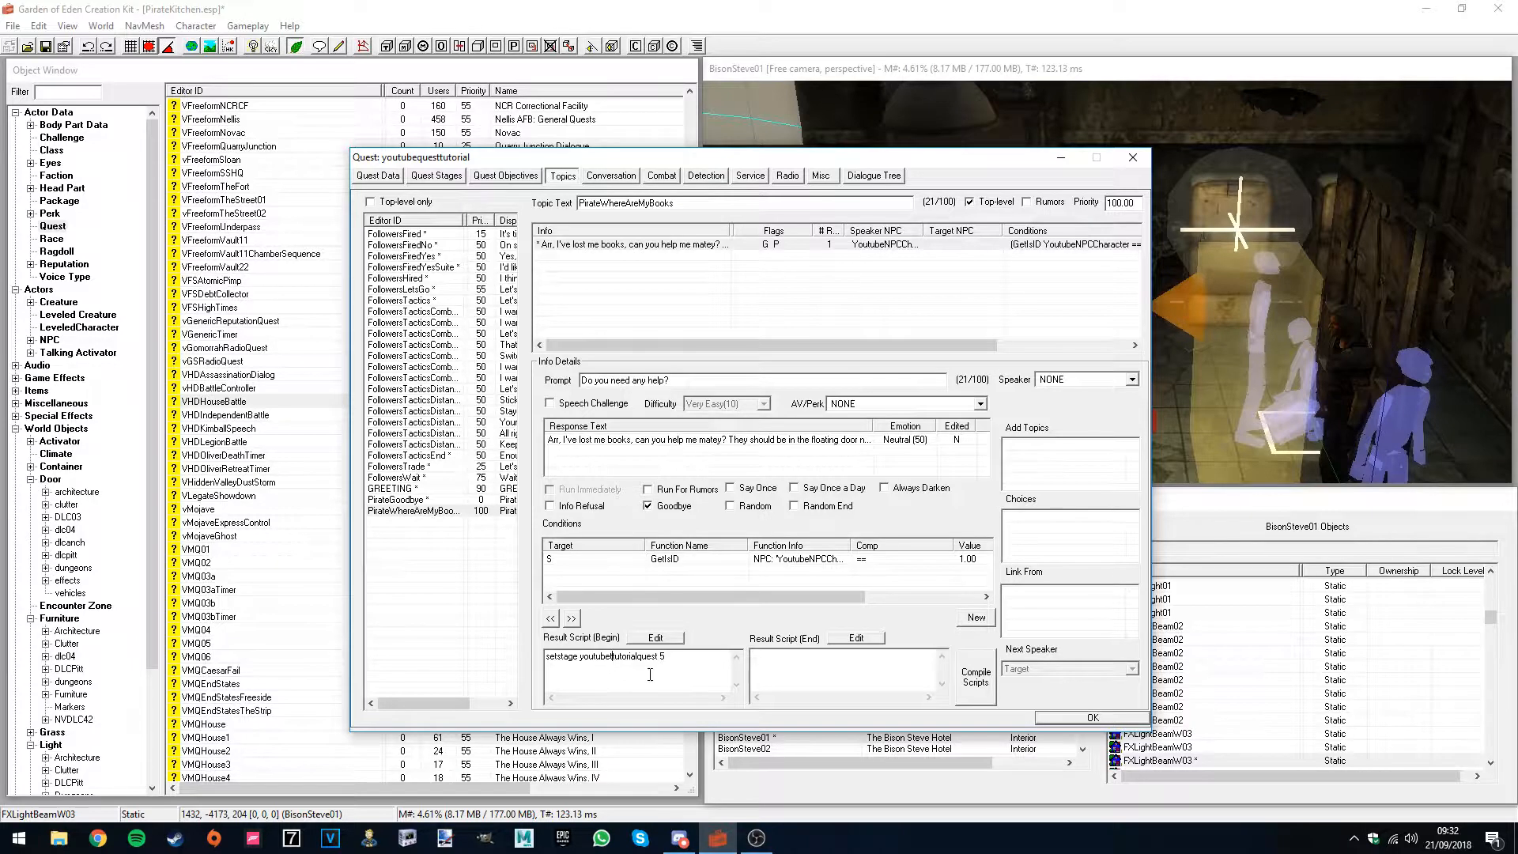
key("BackSpace")
- Replace the quest ID in PirateWhereAreMyBooks' begin result script with youtubequesttutorial, copied from the quest data, and compile it
left_click(385, 175)
left_click(866, 469)
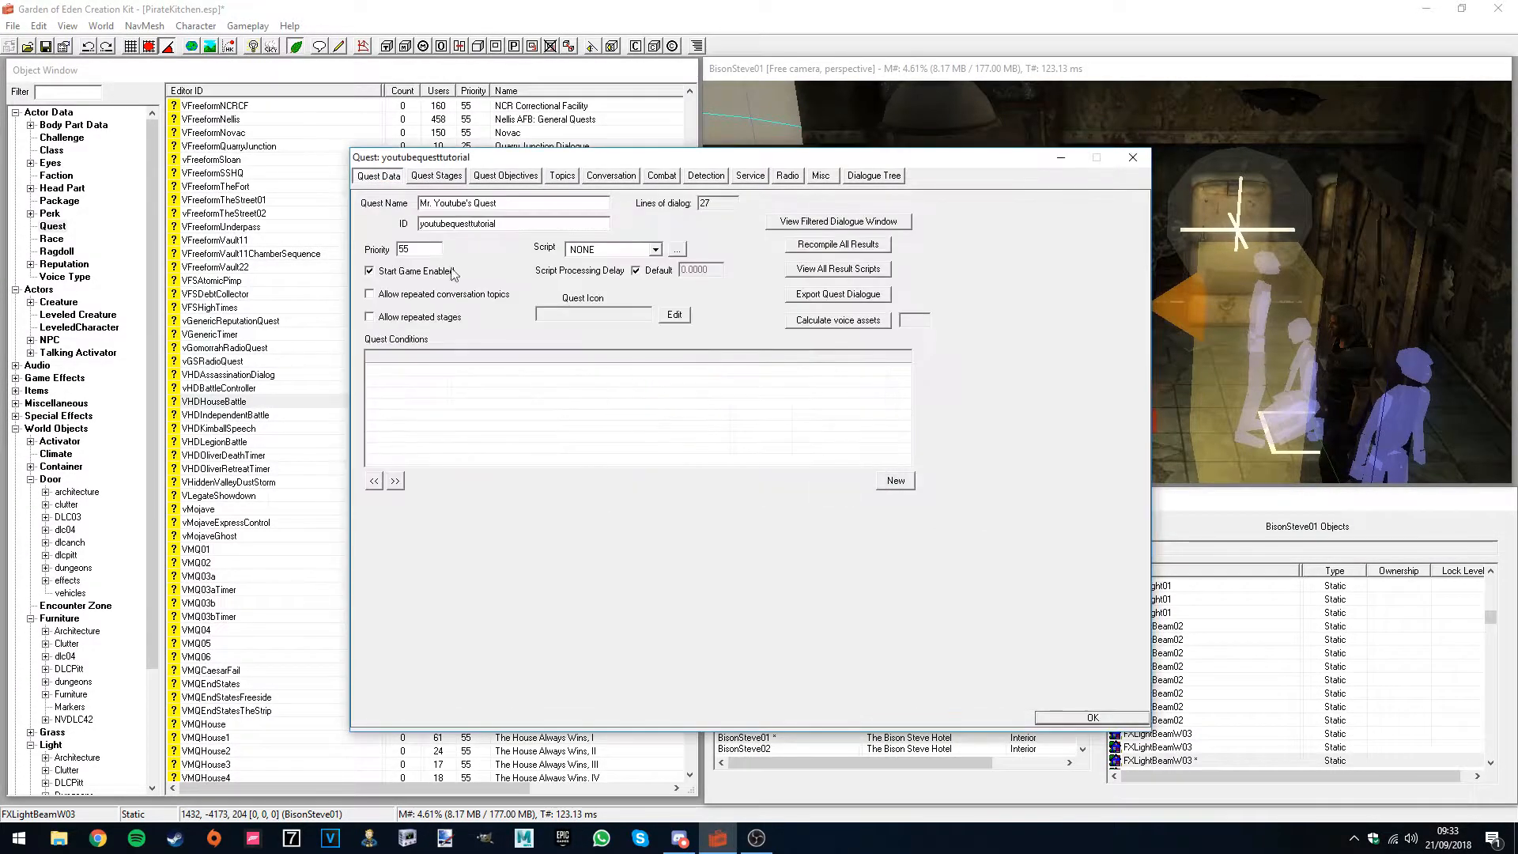
left_click(562, 175)
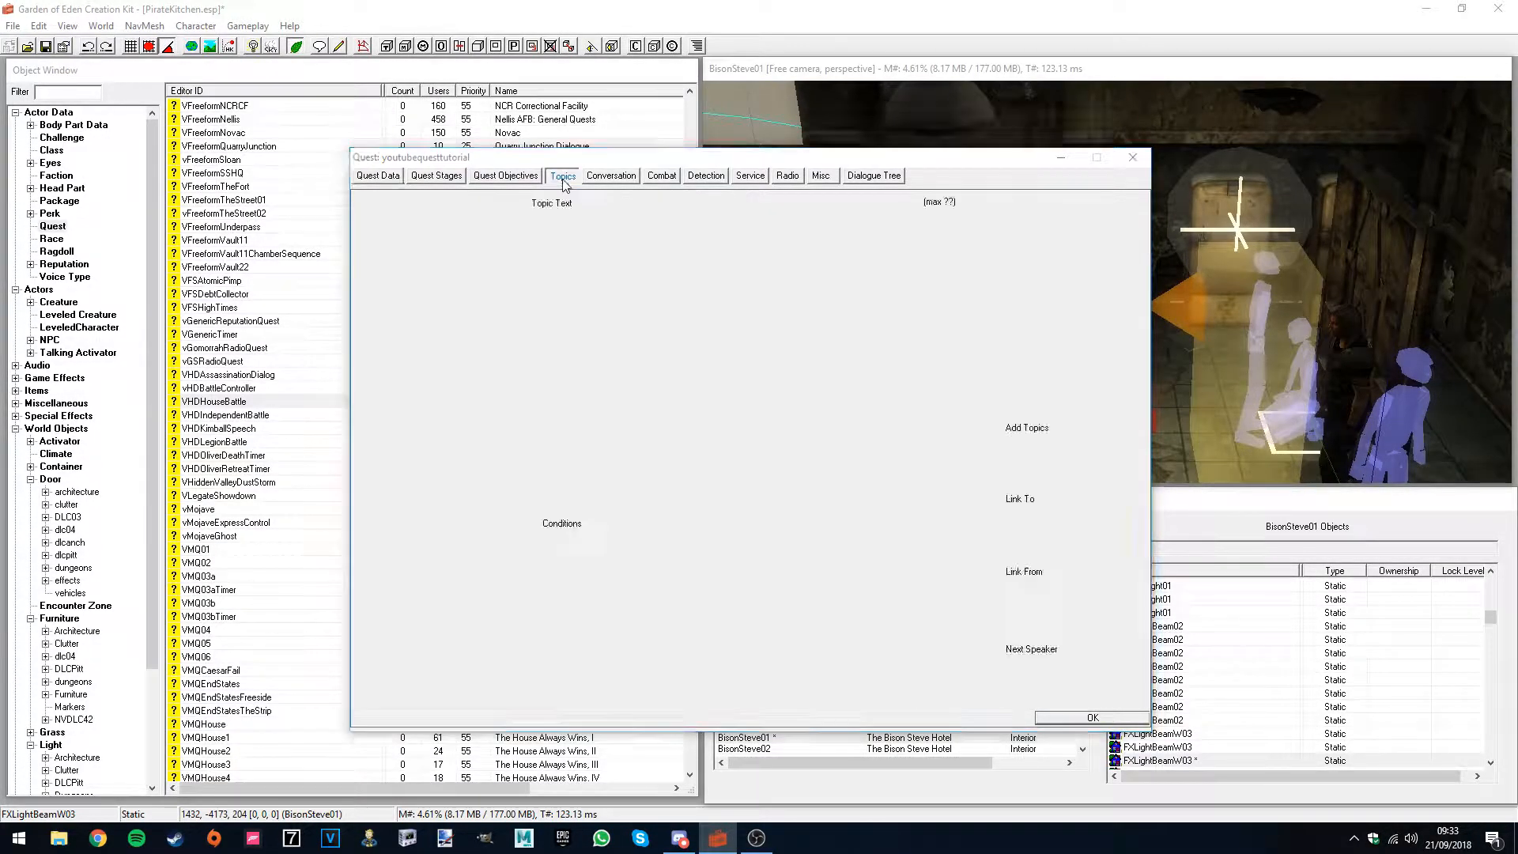
left_click(406, 520)
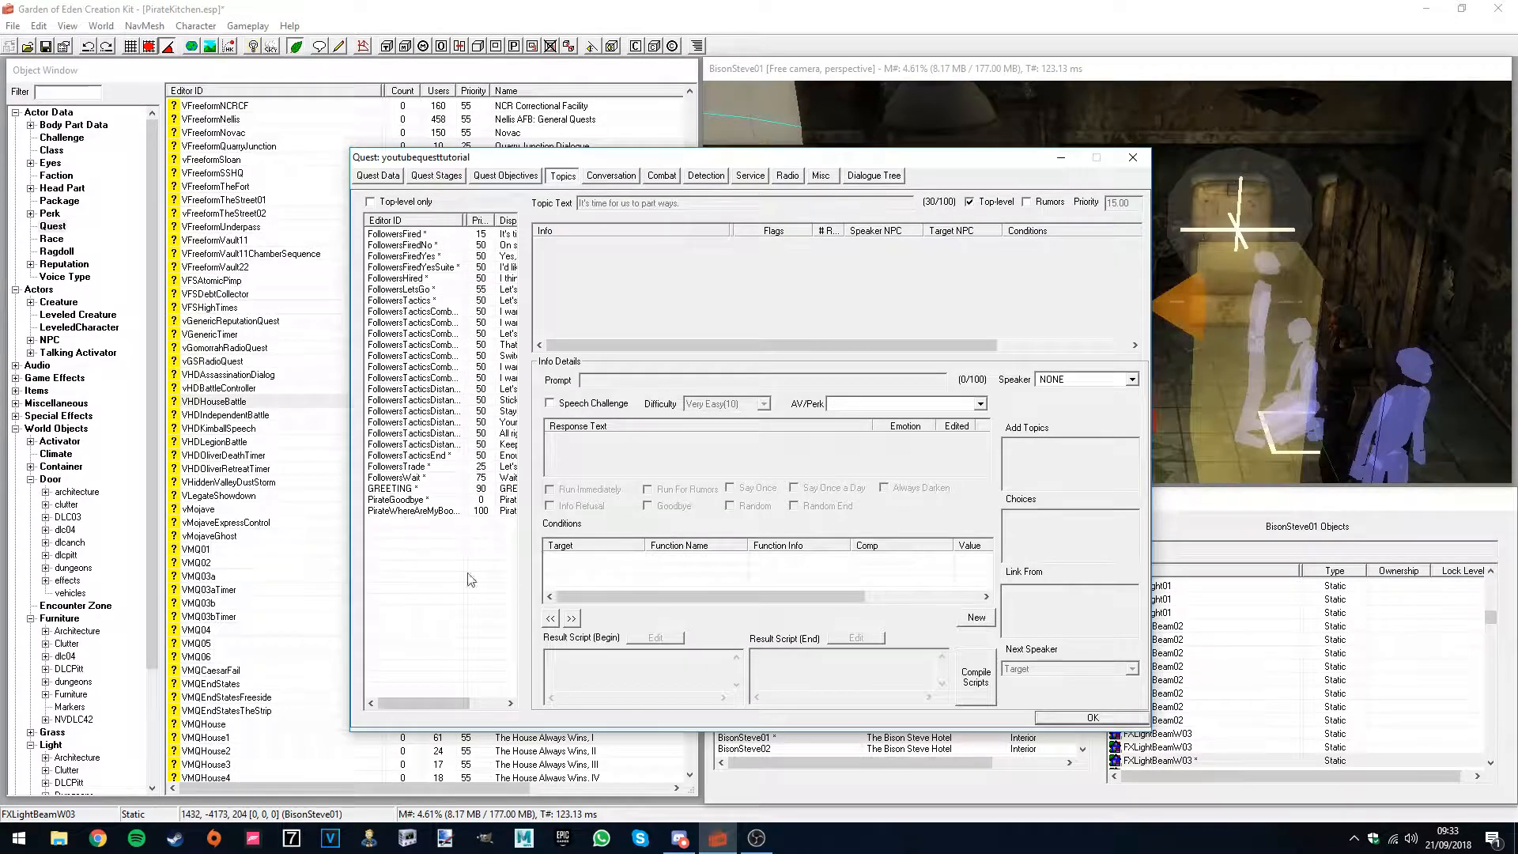
left_click(430, 512)
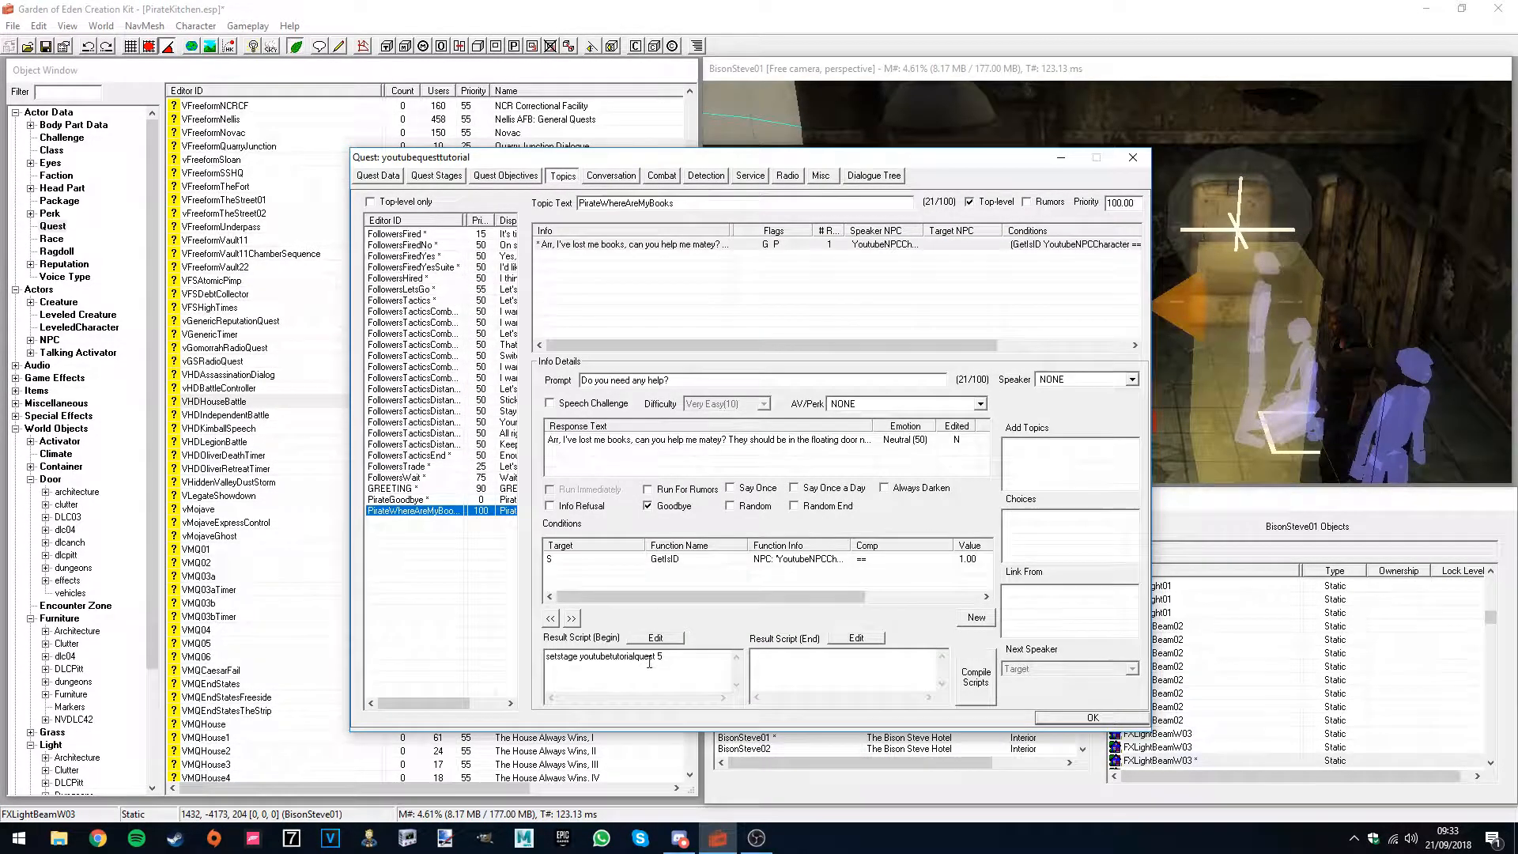
left_click_drag(656, 657, 591, 658)
key("BackSpace")
key("ctrl+v")
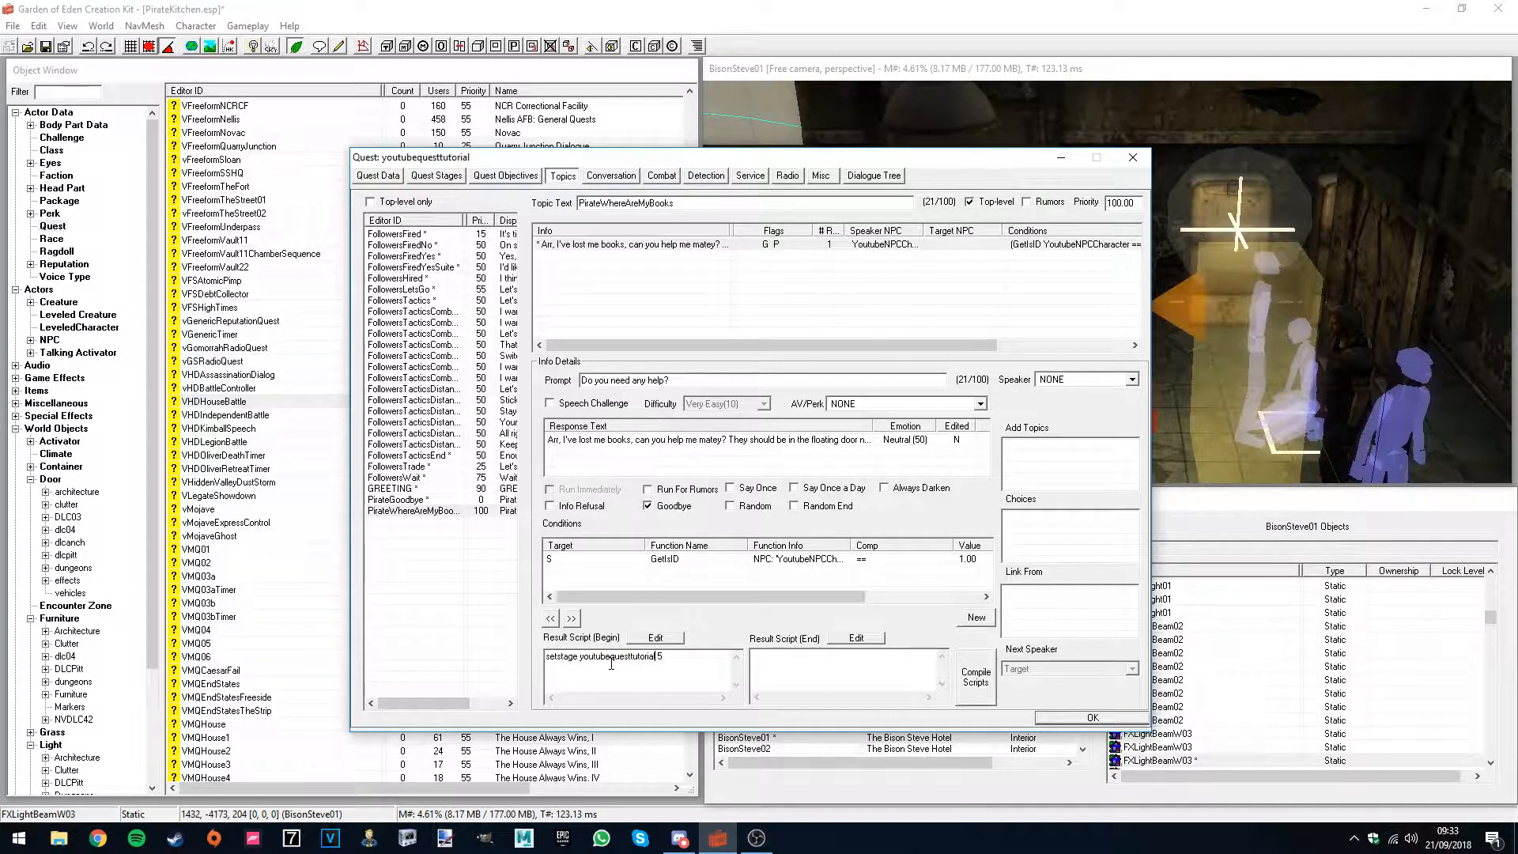
left_click(975, 676)
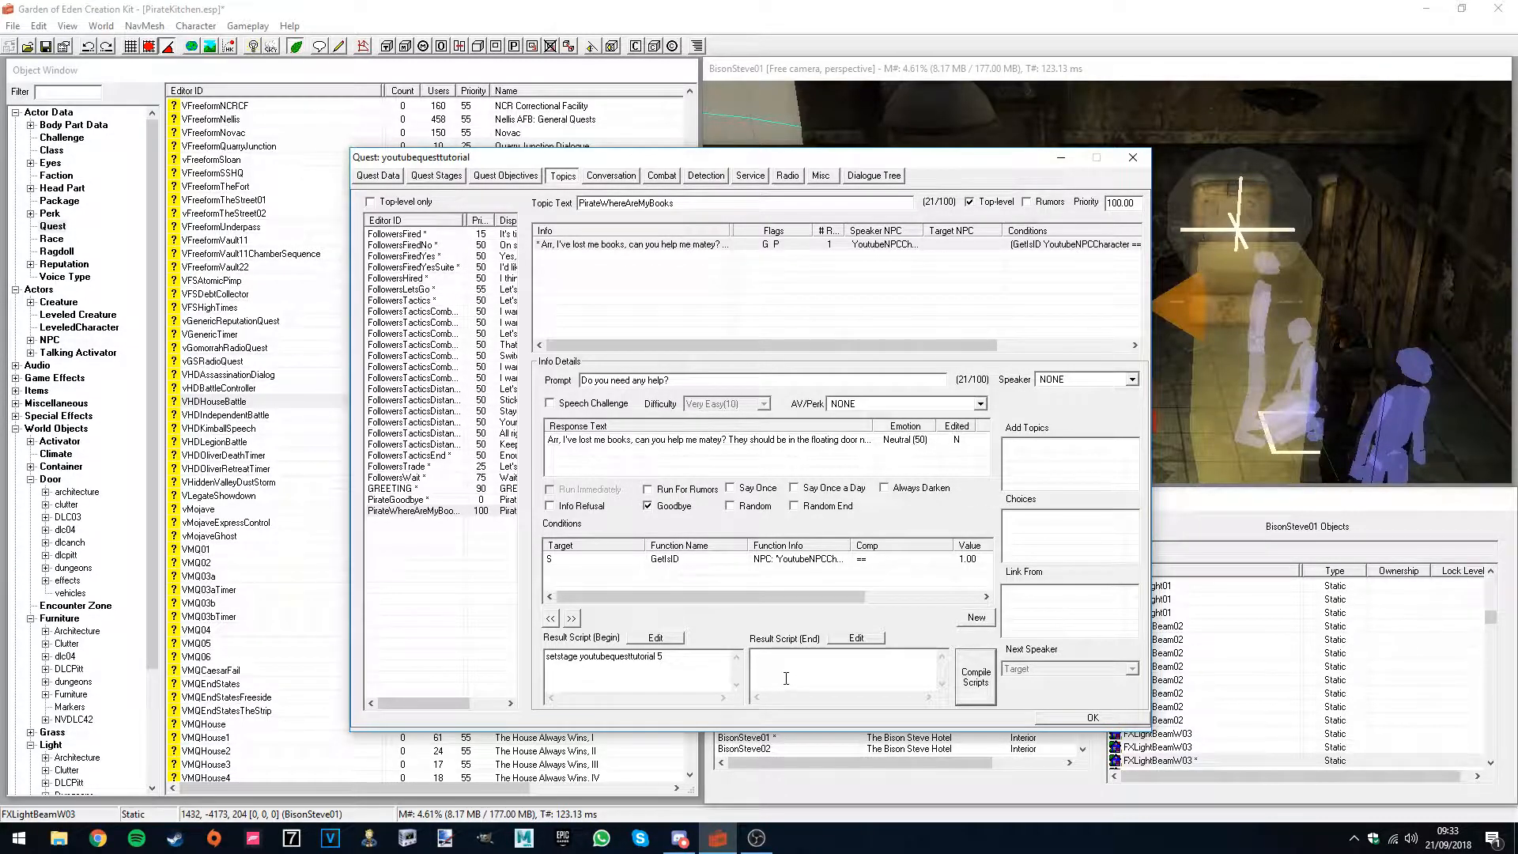
- Give quest stage 5 the result script "setobjectivedisplayed youtubequesttutorial 5 1" and compile it
left_click(436, 176)
left_click(399, 219)
left_click(951, 331)
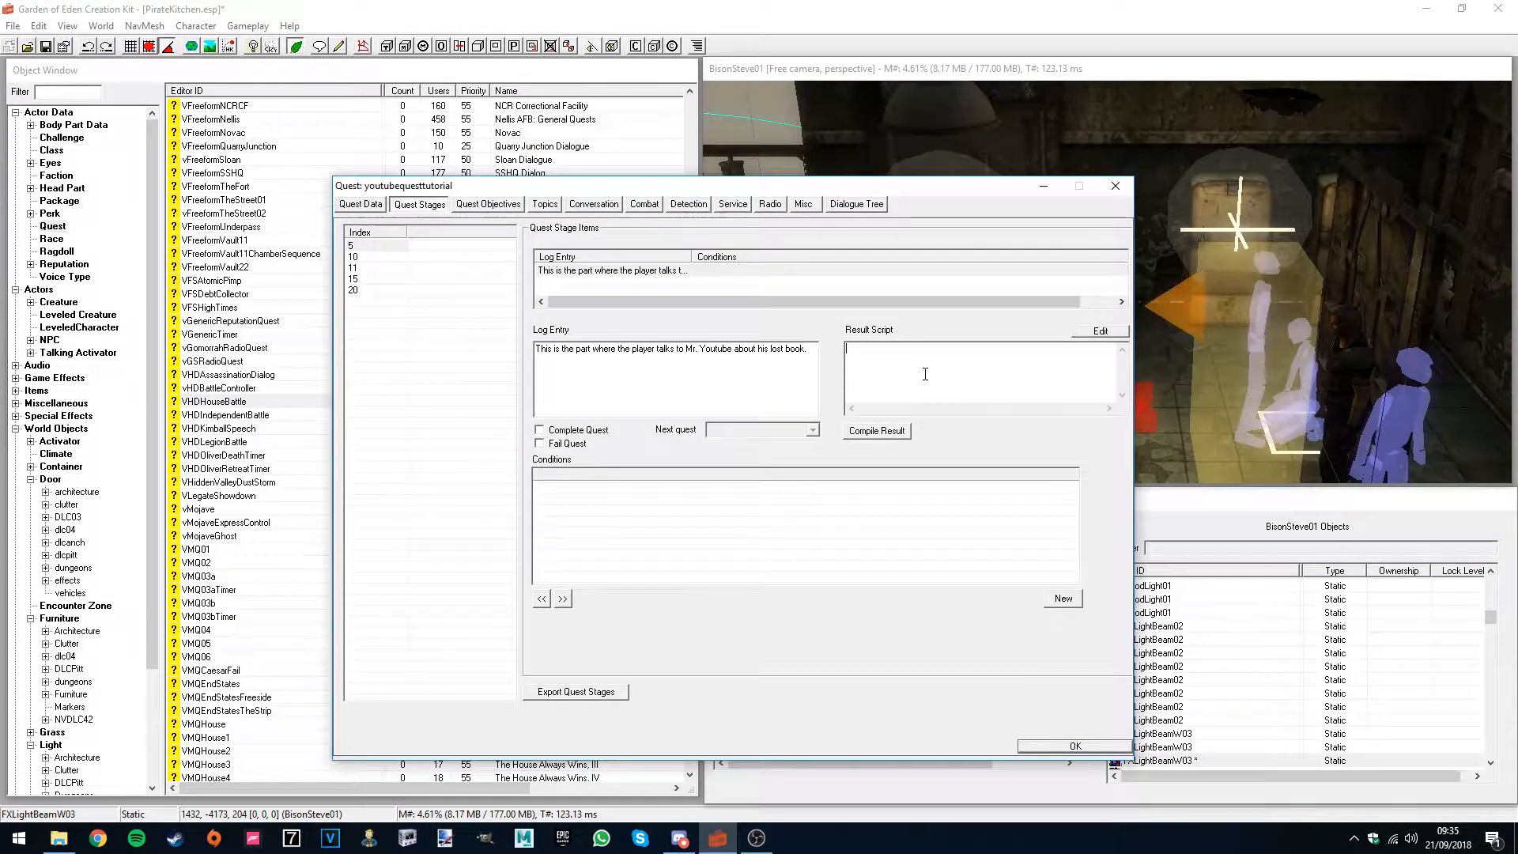
type("setob")
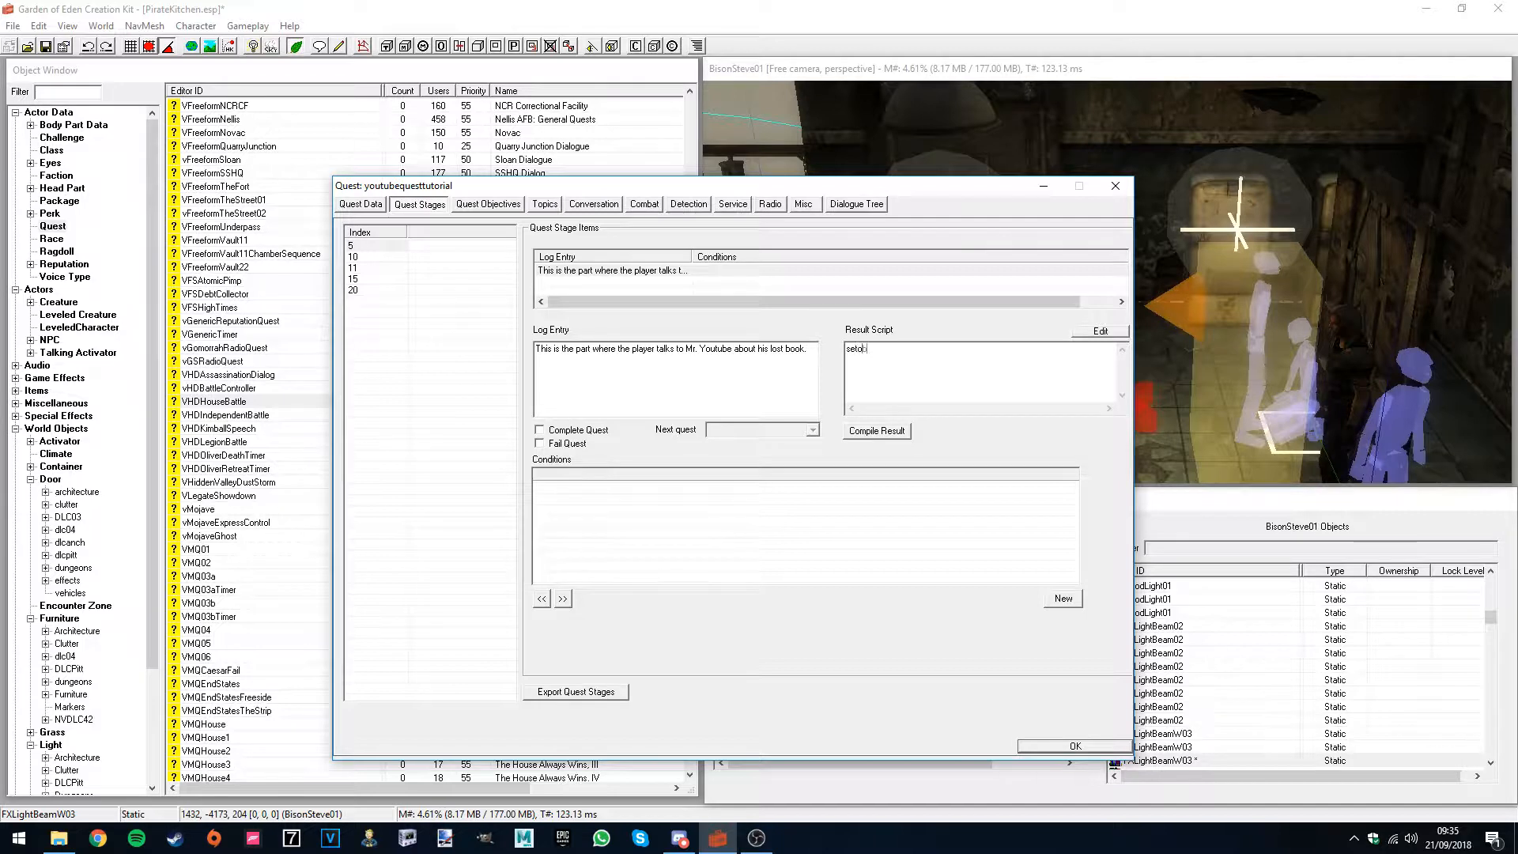
type("jectivedisplayed youtubequesttutorial 5 1")
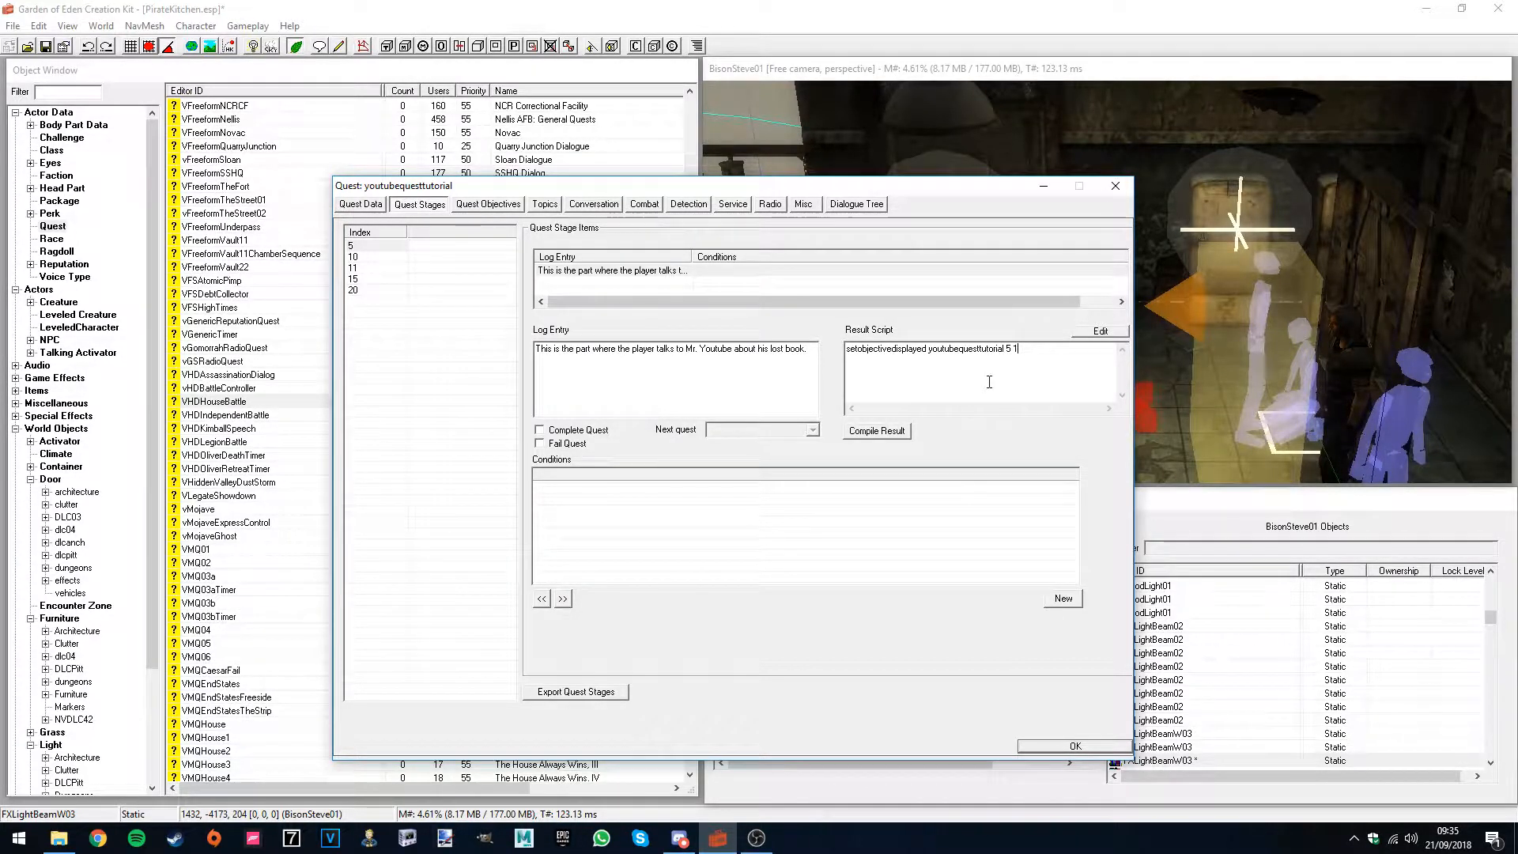
left_click(874, 432)
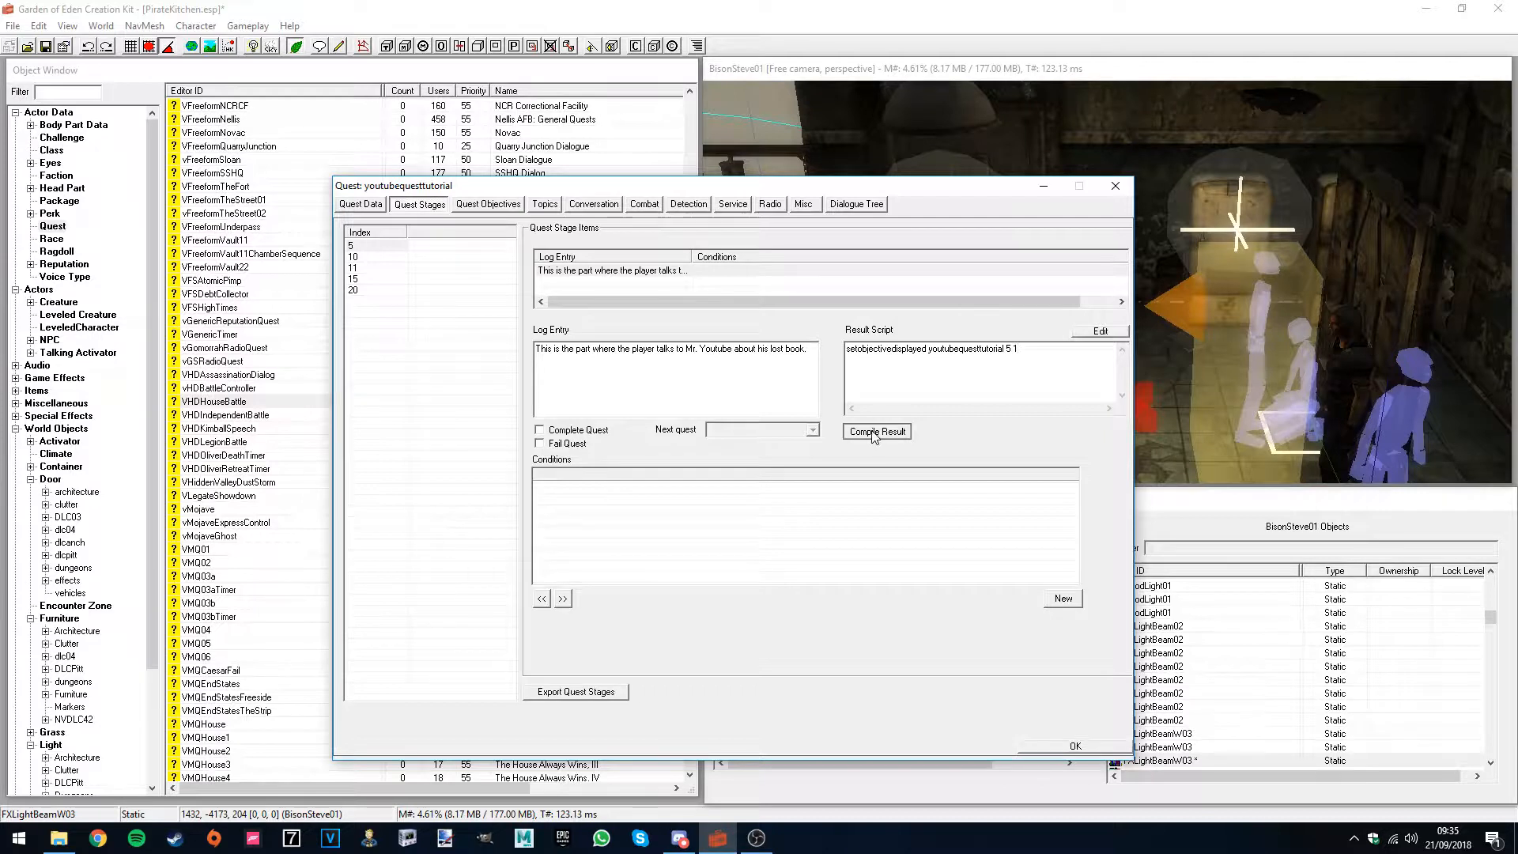
- Copy stage 5's result script to stage 10 and change it to "setobjectivedisplayed youtubequesttutorial 10 1"
left_click(360, 246)
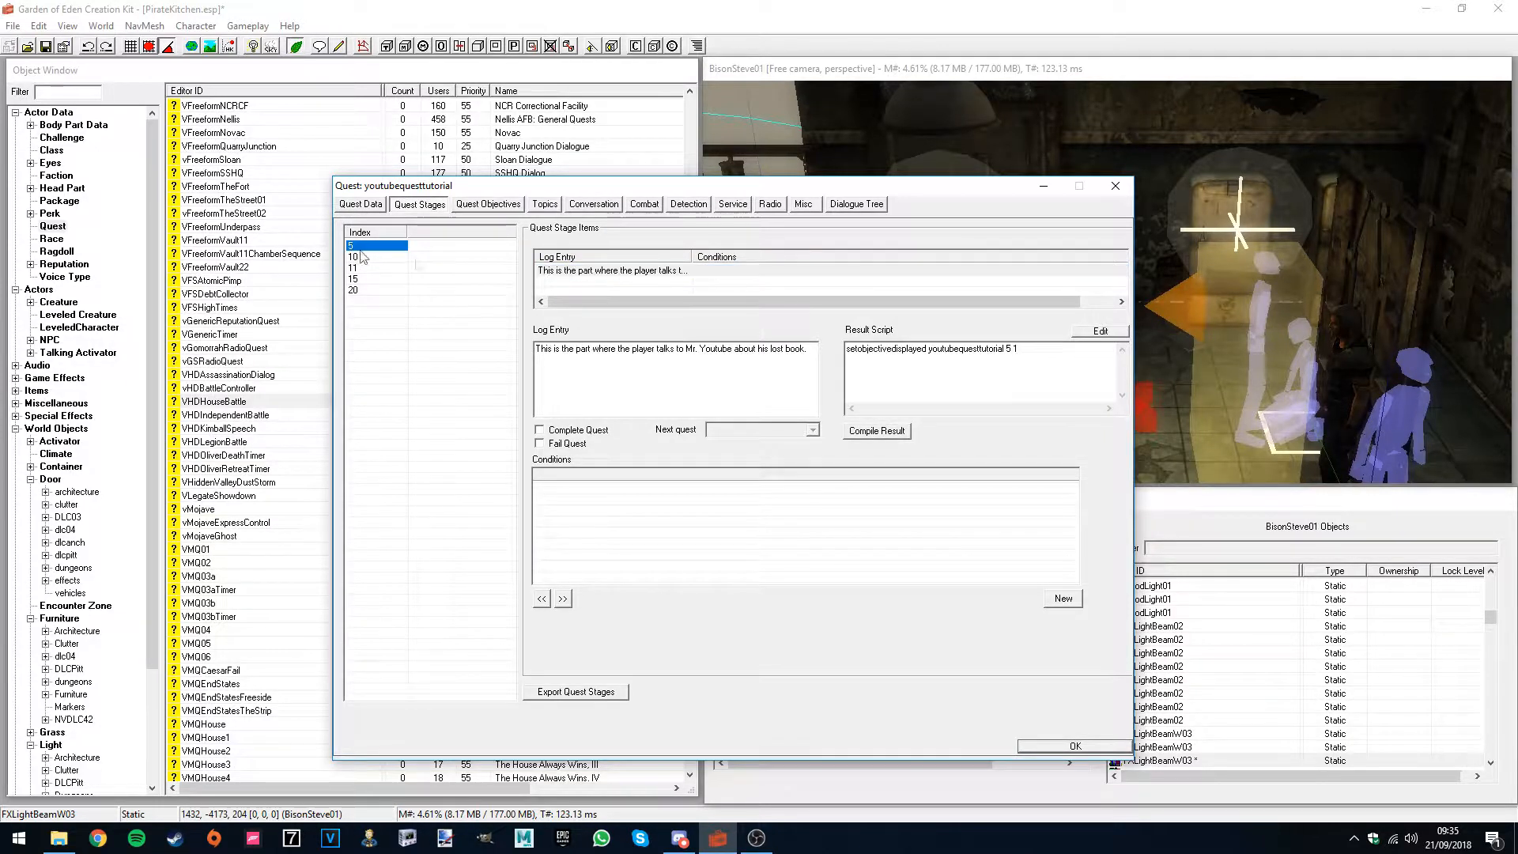
left_click_drag(1026, 350, 841, 352)
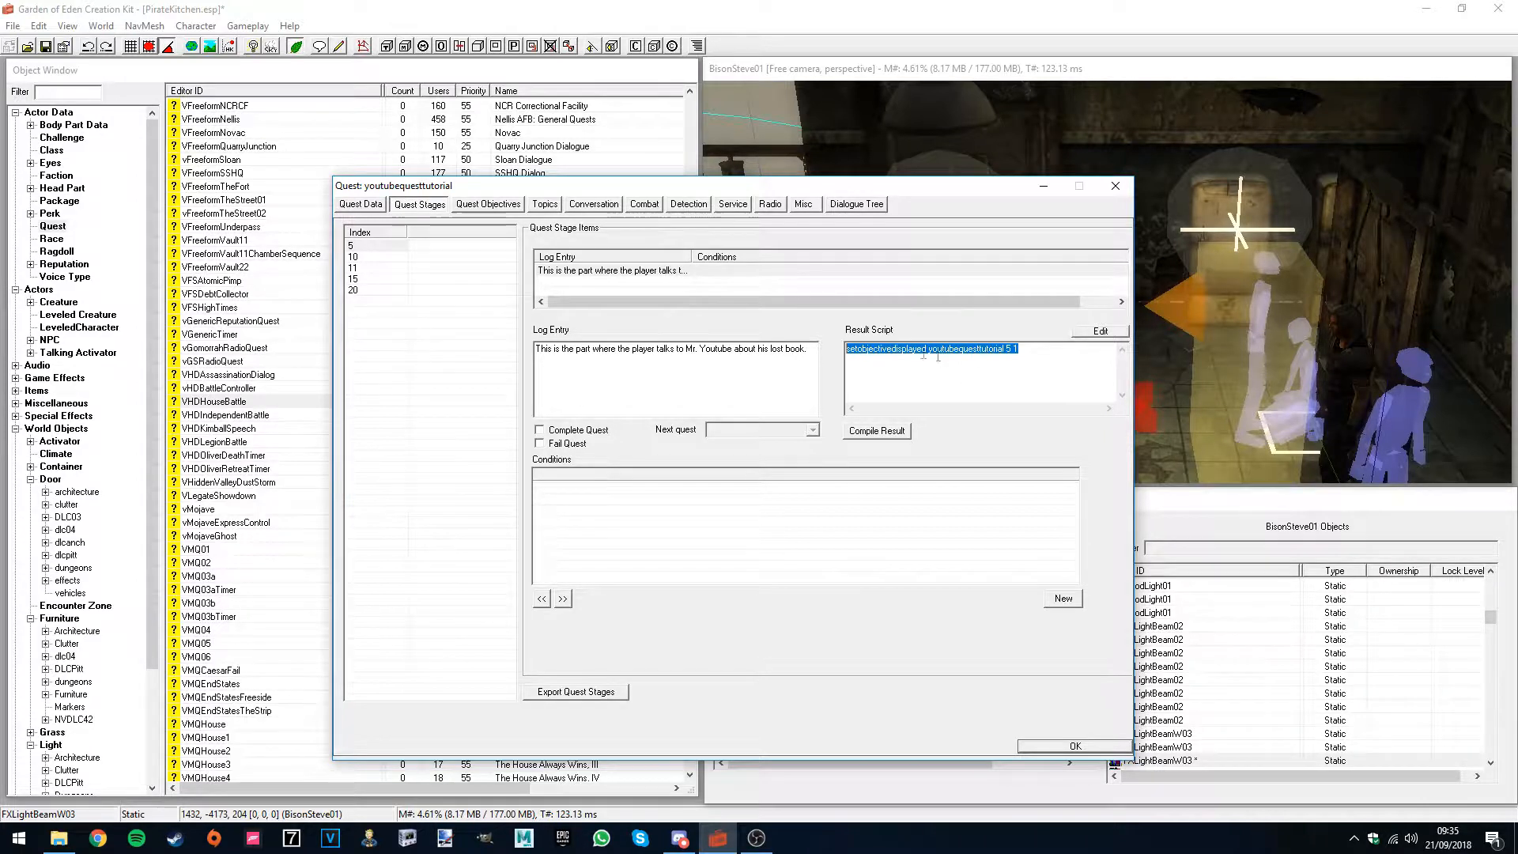
left_click(362, 259)
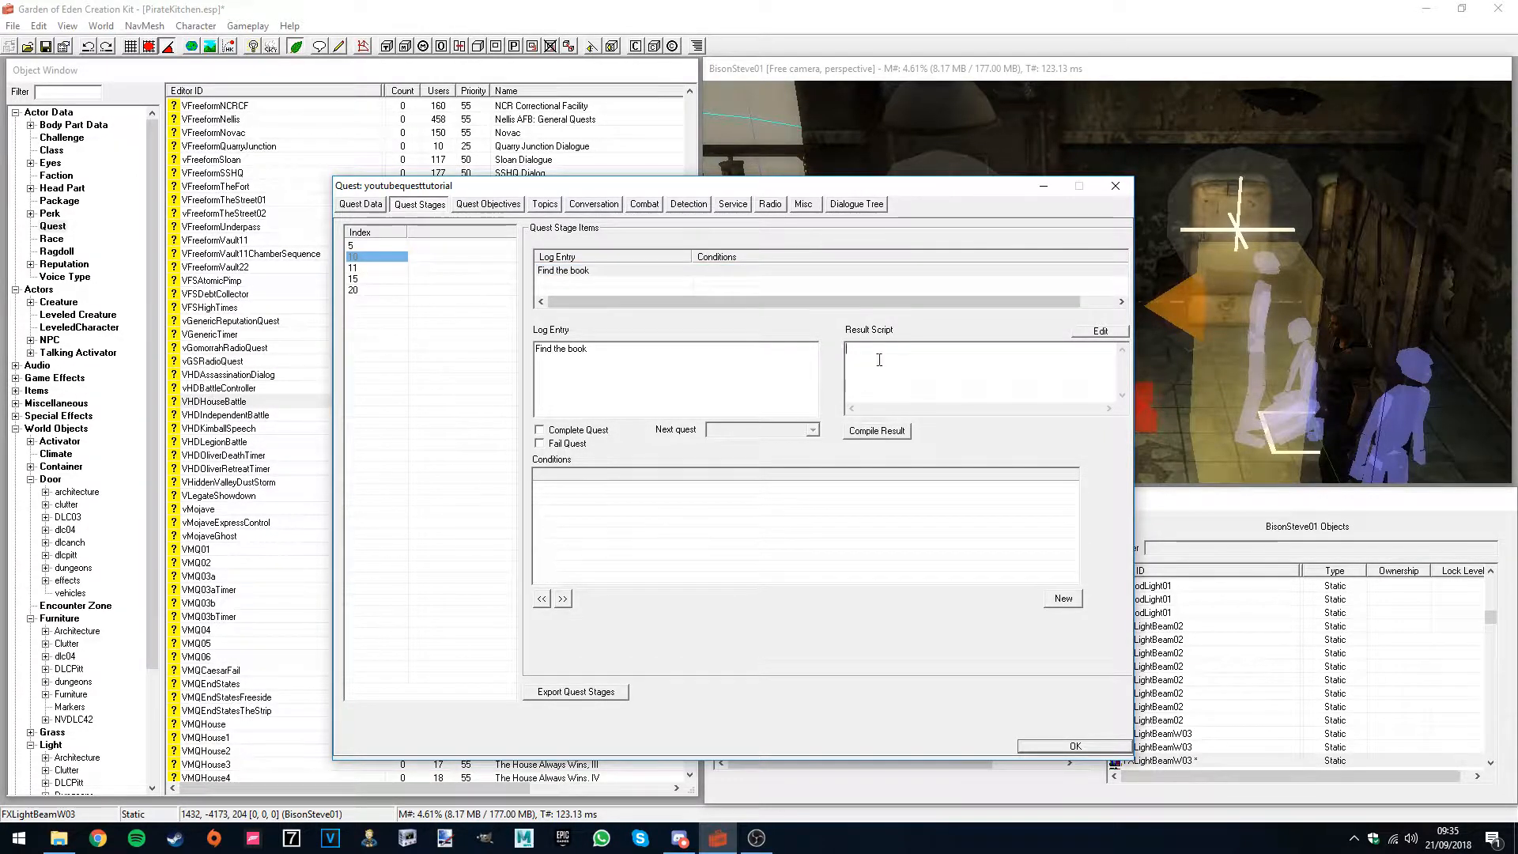
double_click(1009, 349)
type("10 1")
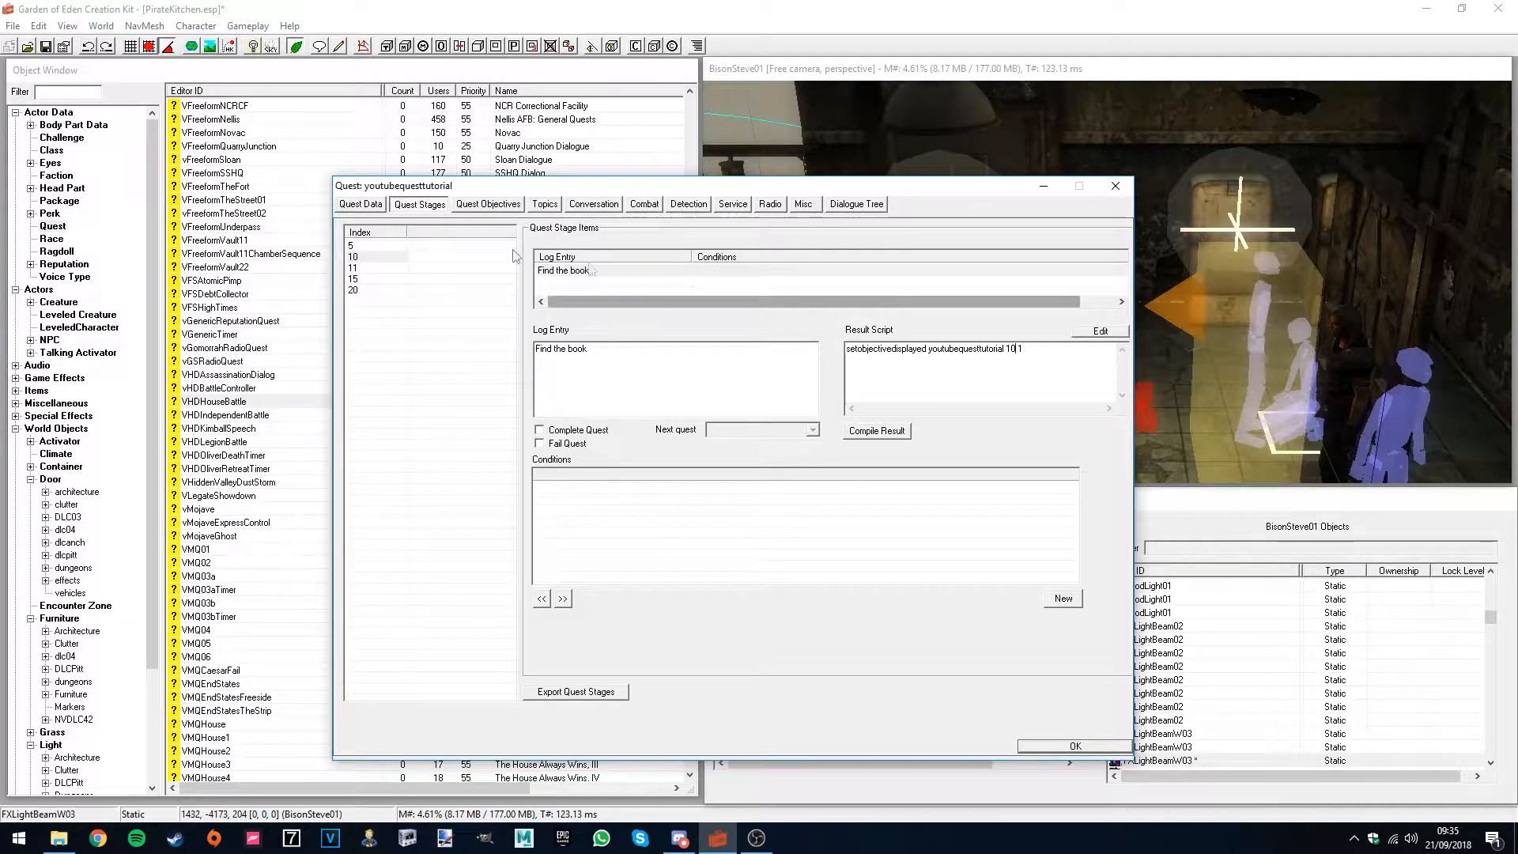
- Add the line "setobjectivecompleted youtubequesttutorial 5 1" above the existing line in stage 10's result script
left_click(848, 349)
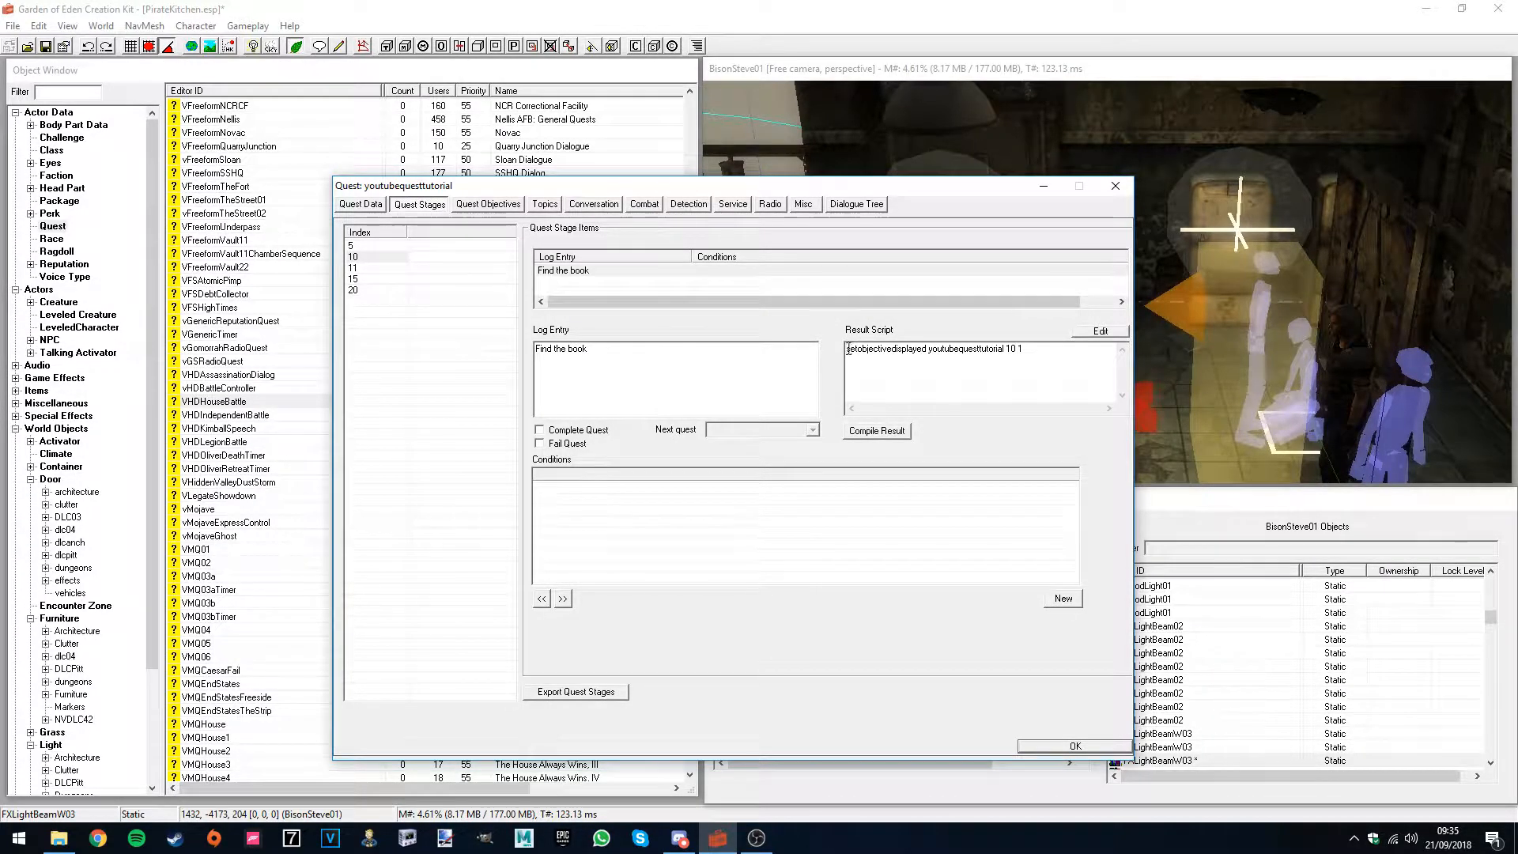
key("Return")
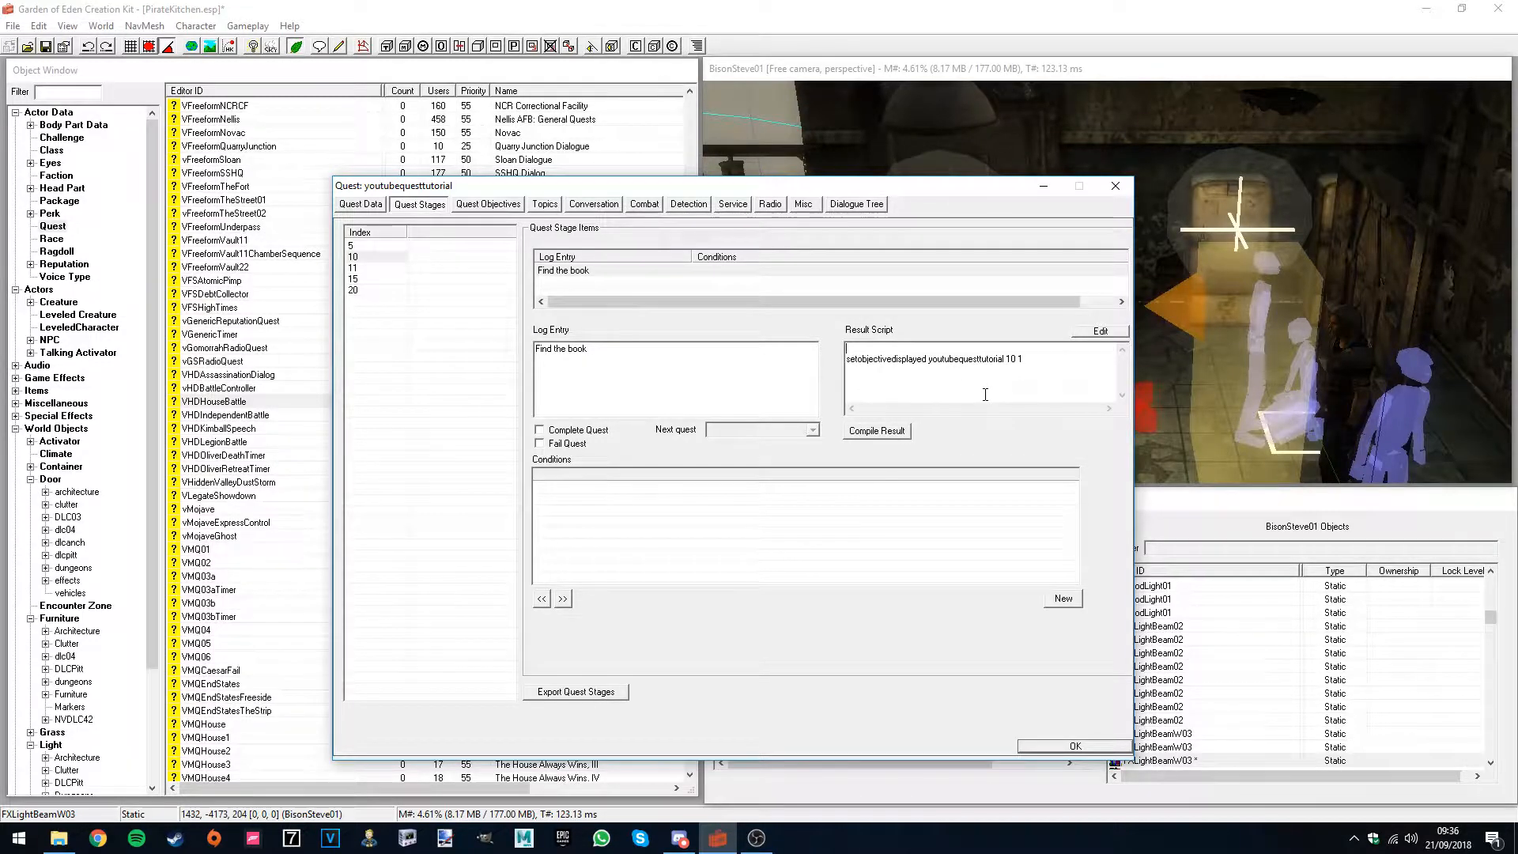
type("setobjectivecomp")
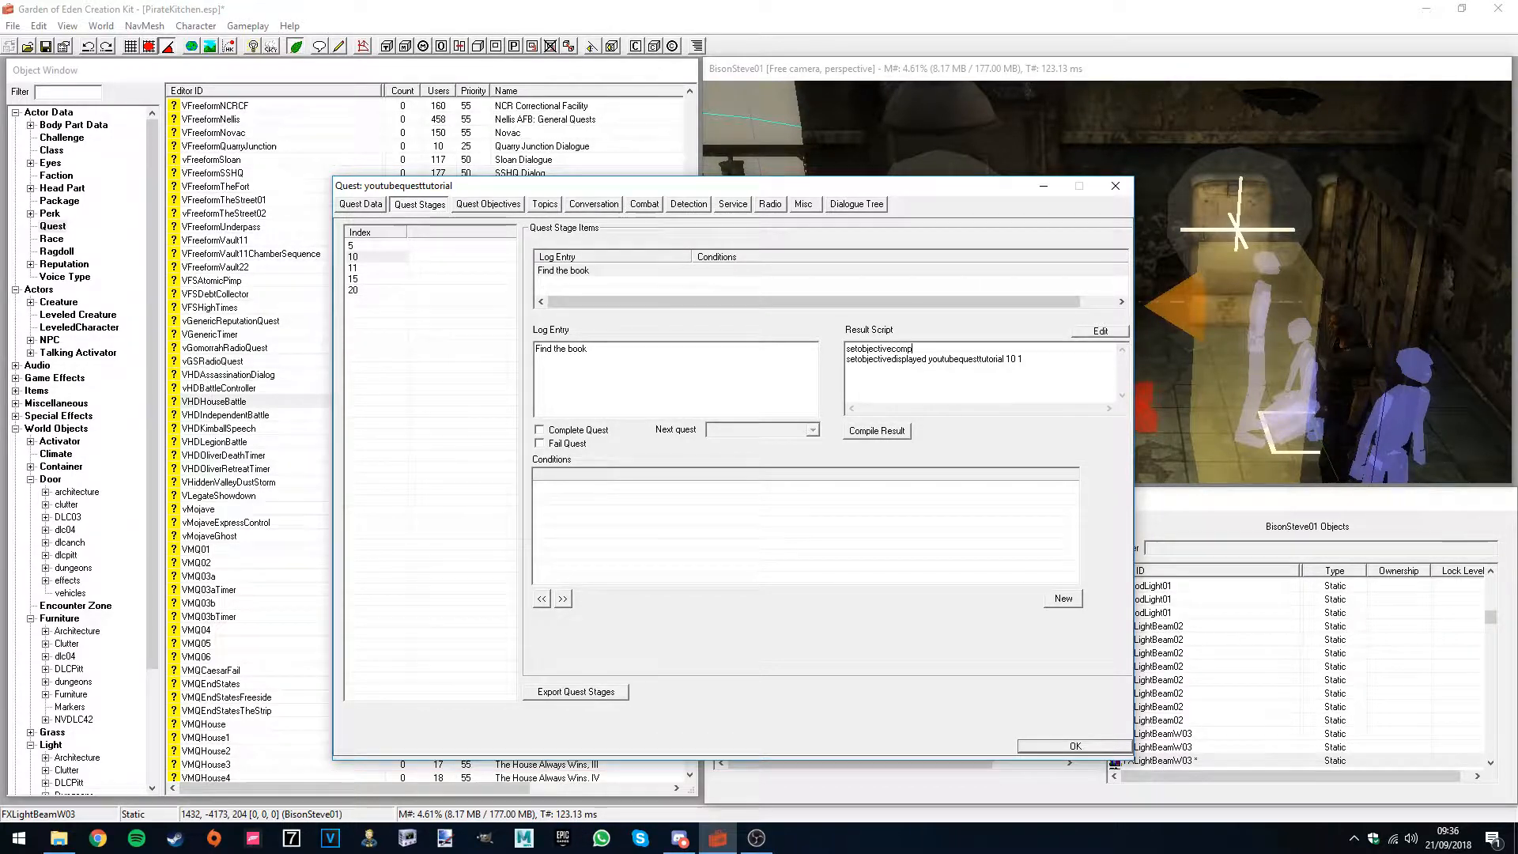
type("leted")
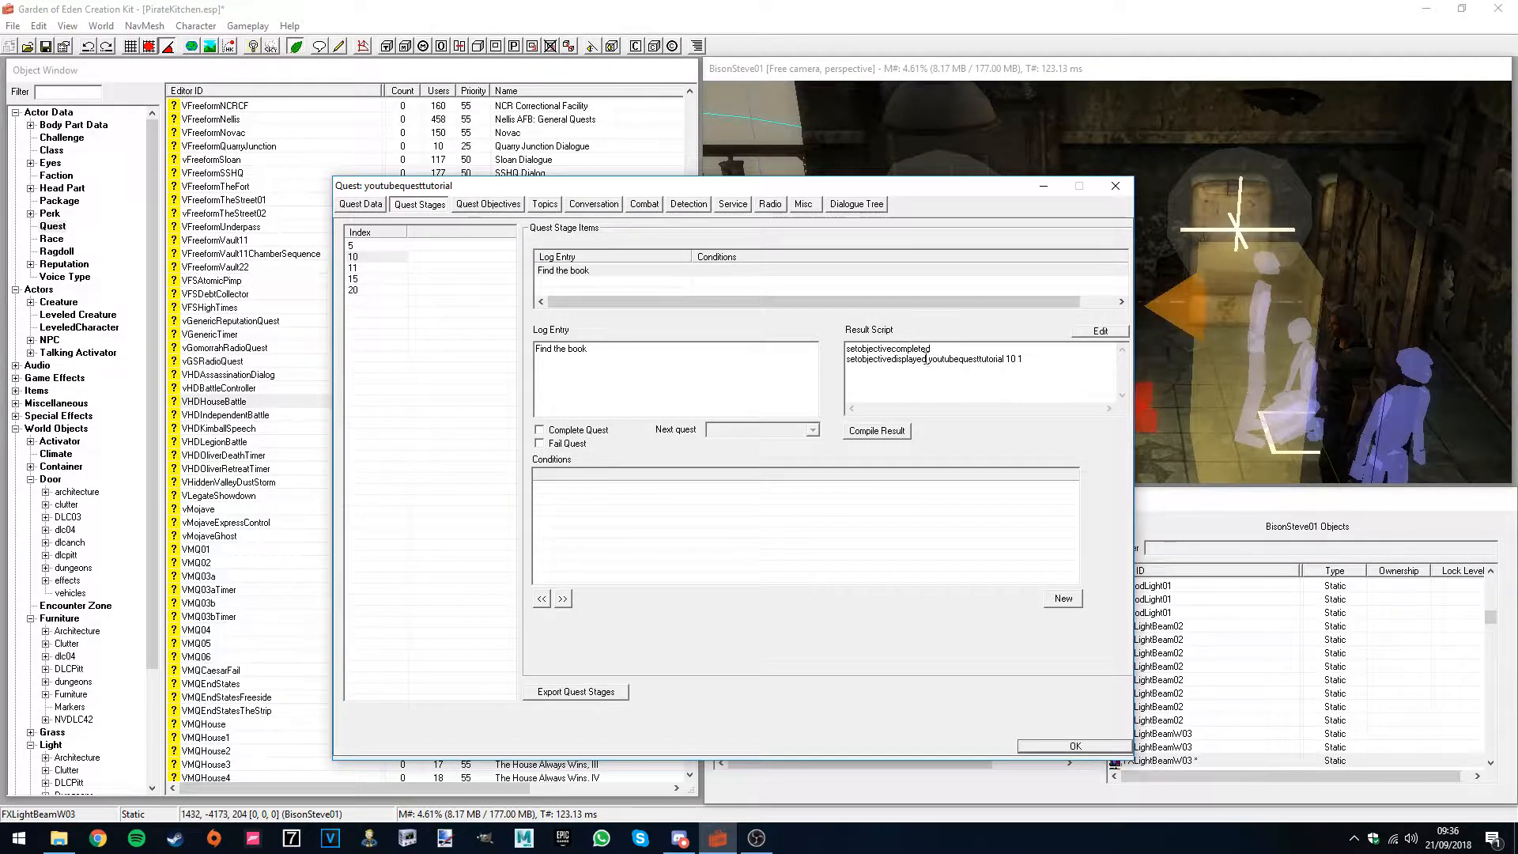
left_click_drag(929, 360, 1030, 372)
key("ctrl+c")
left_click(961, 346)
key("ctrl+v")
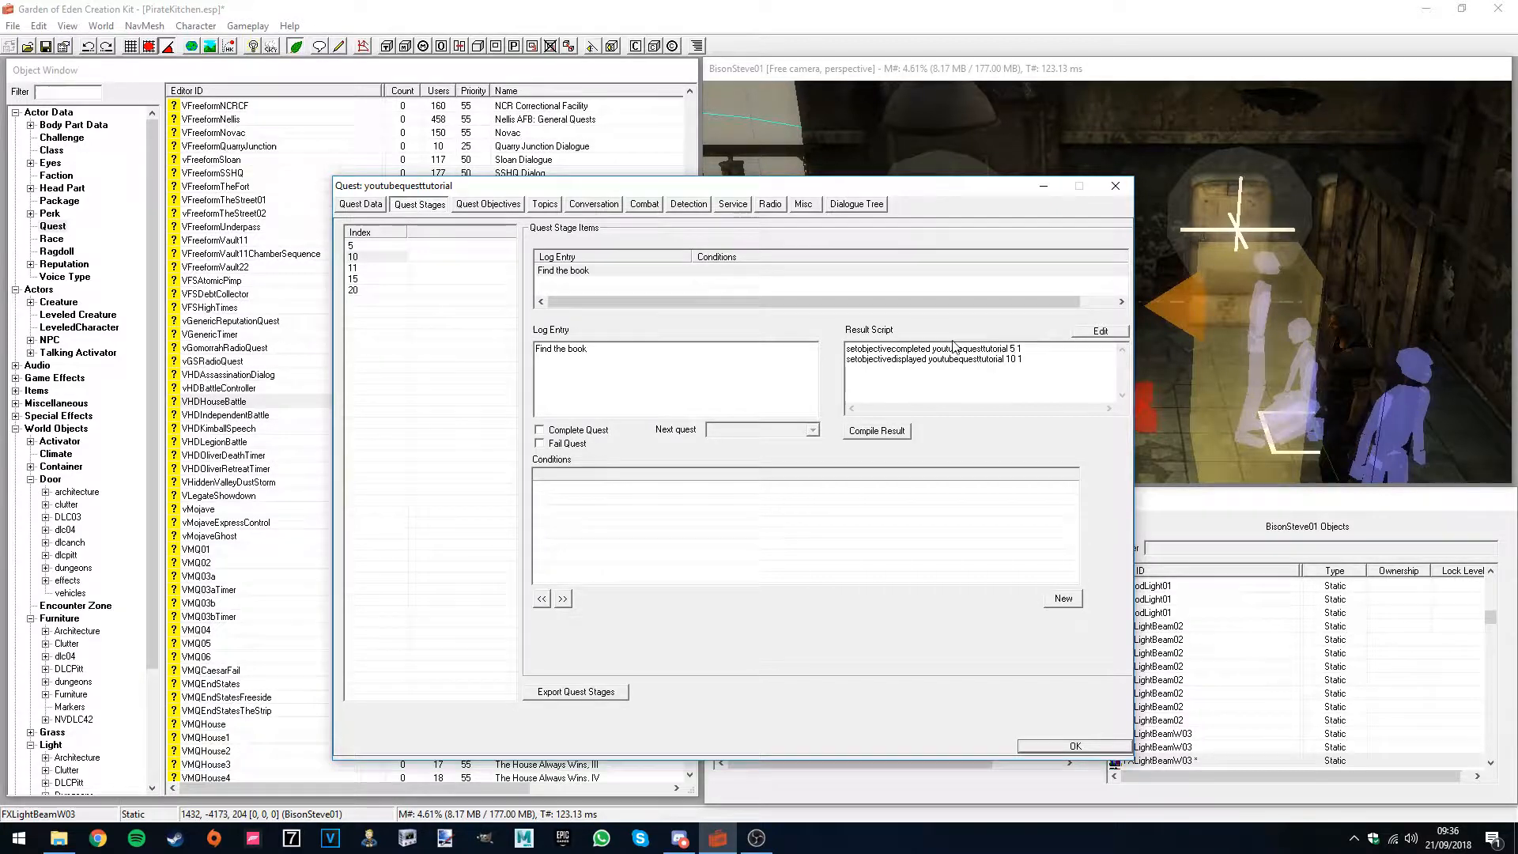
- Copy both lines of stage 10's result script into the result script of stage 11
left_click_drag(1026, 350, 846, 350)
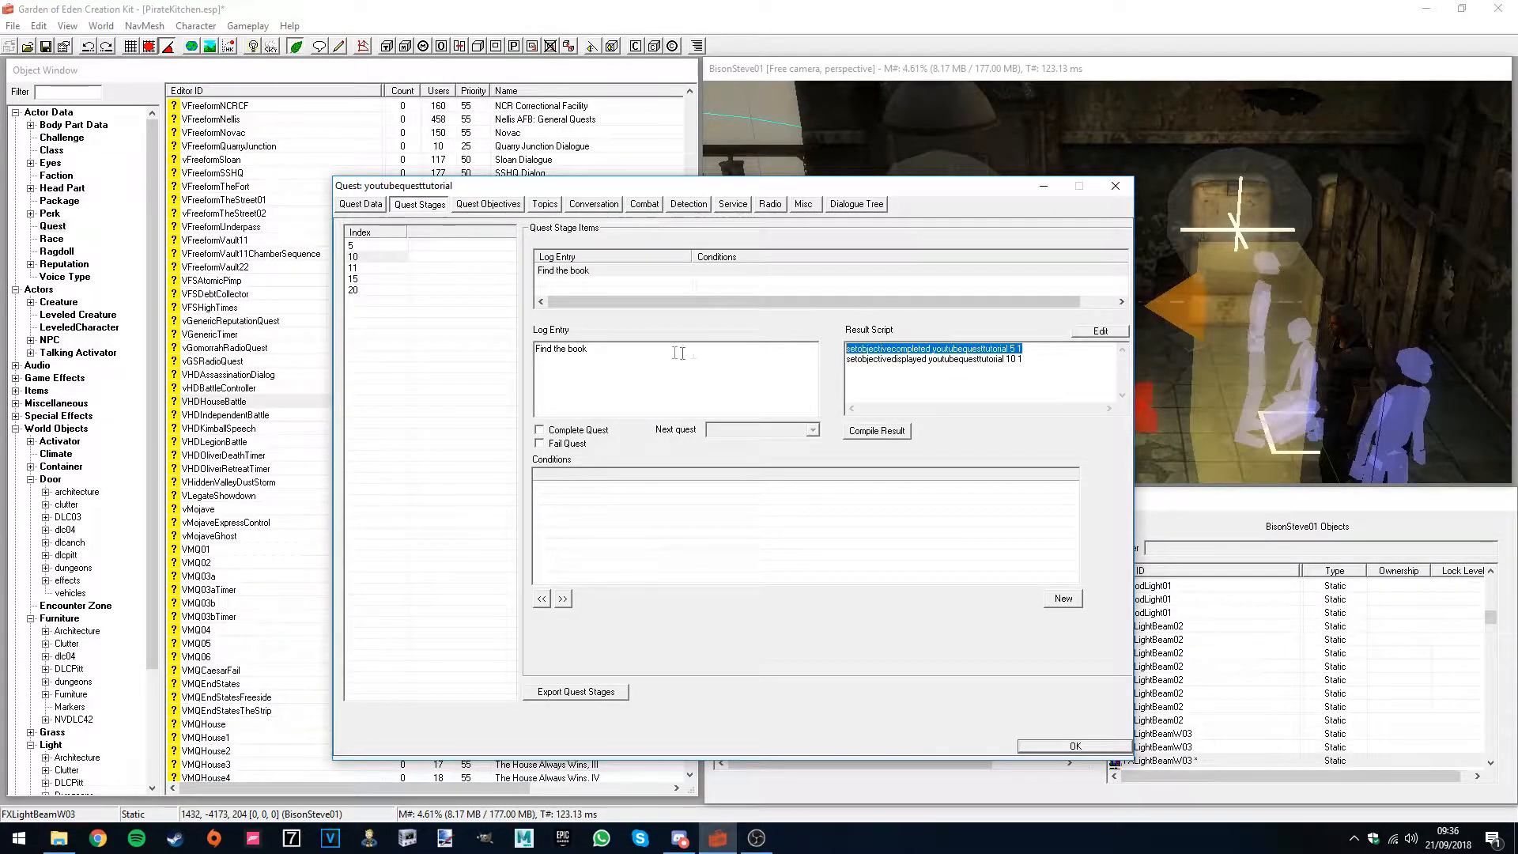
left_click_drag(1023, 359, 846, 359)
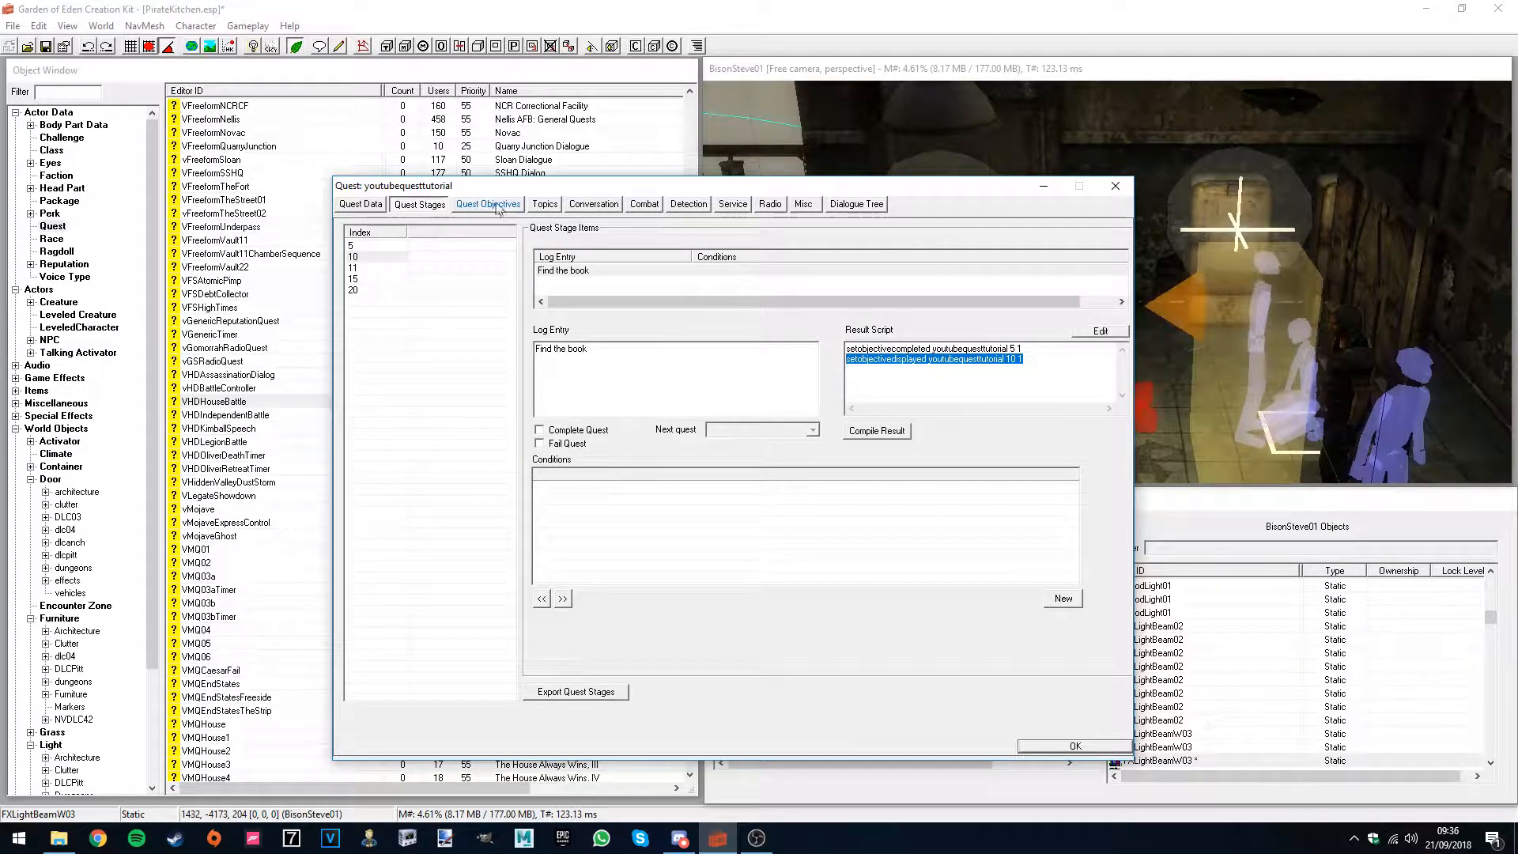
left_click(1042, 360)
key("ctrl+a")
key("ctrl+c")
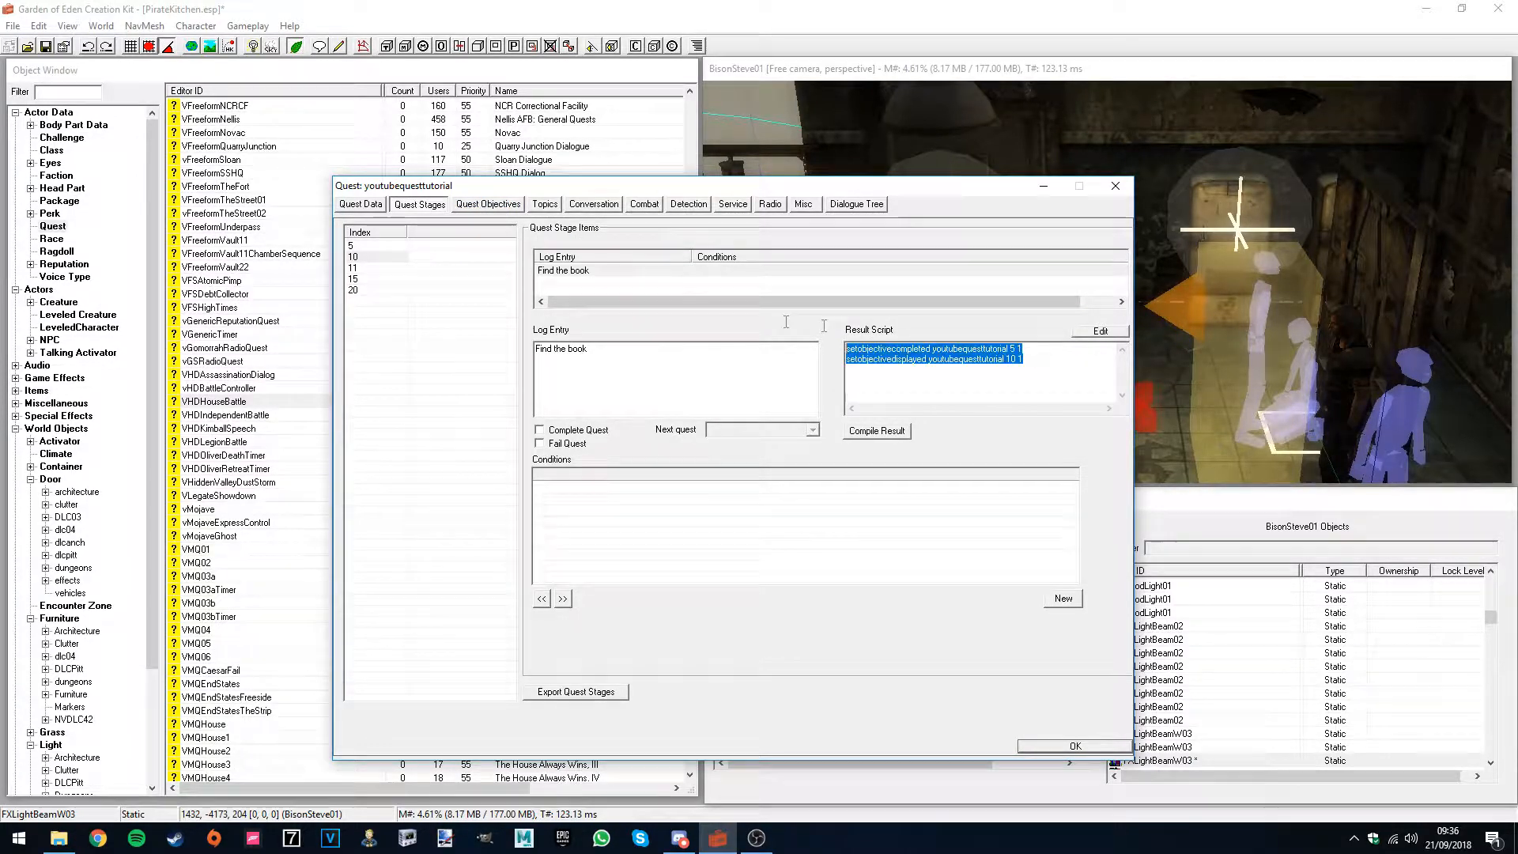
left_click(372, 267)
left_click(1010, 348)
key("ctrl+v")
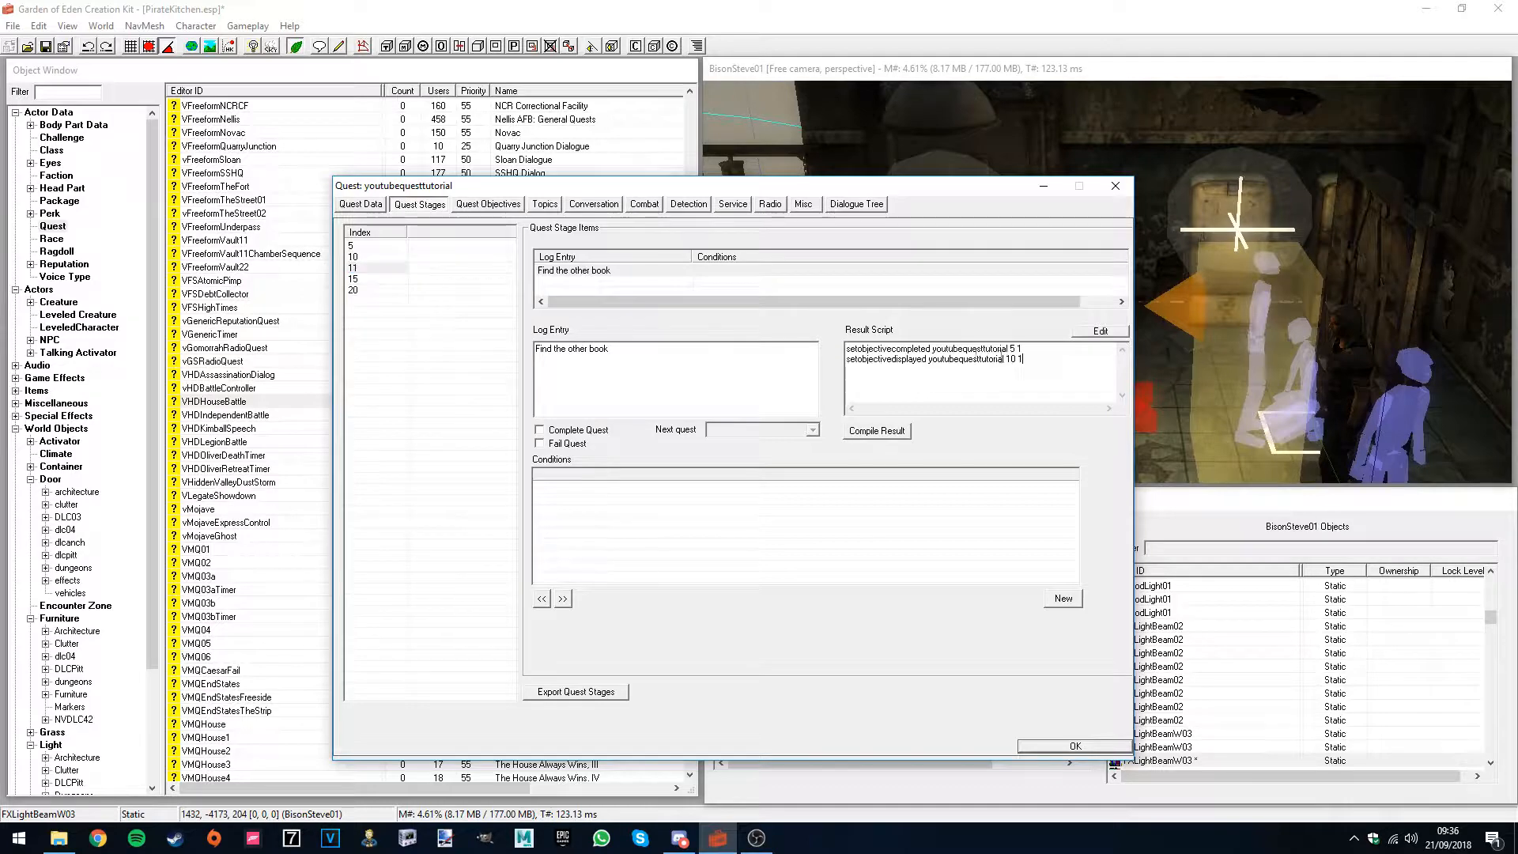
- Change stage 11's result script to complete objective 10 and display objective 11, and compile it
key("Up")
key("Left")
key("Left")
key("Left")
key("Delete")
type("10")
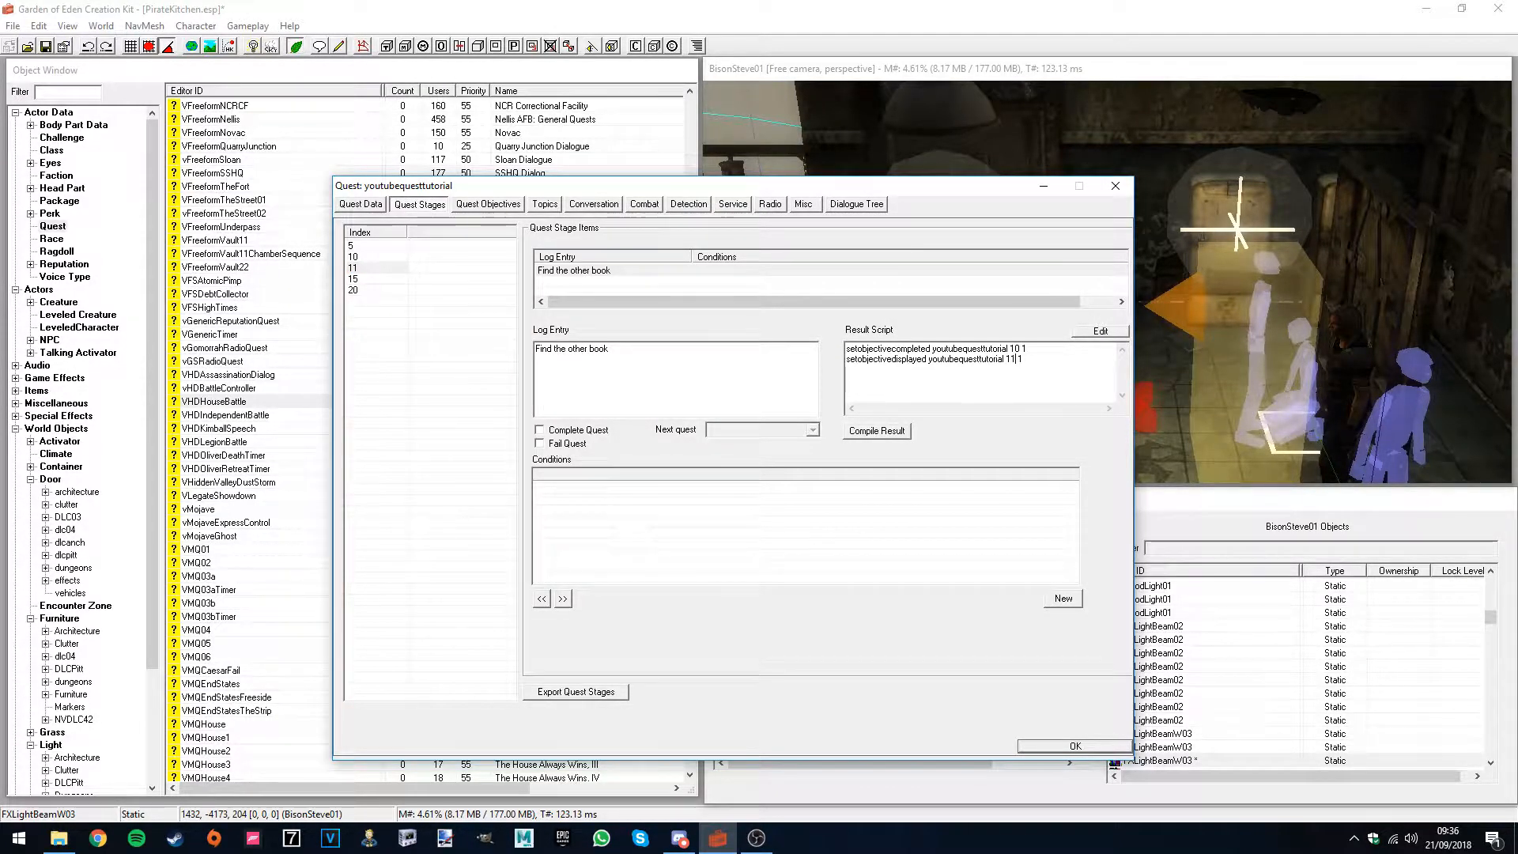
left_click(877, 431)
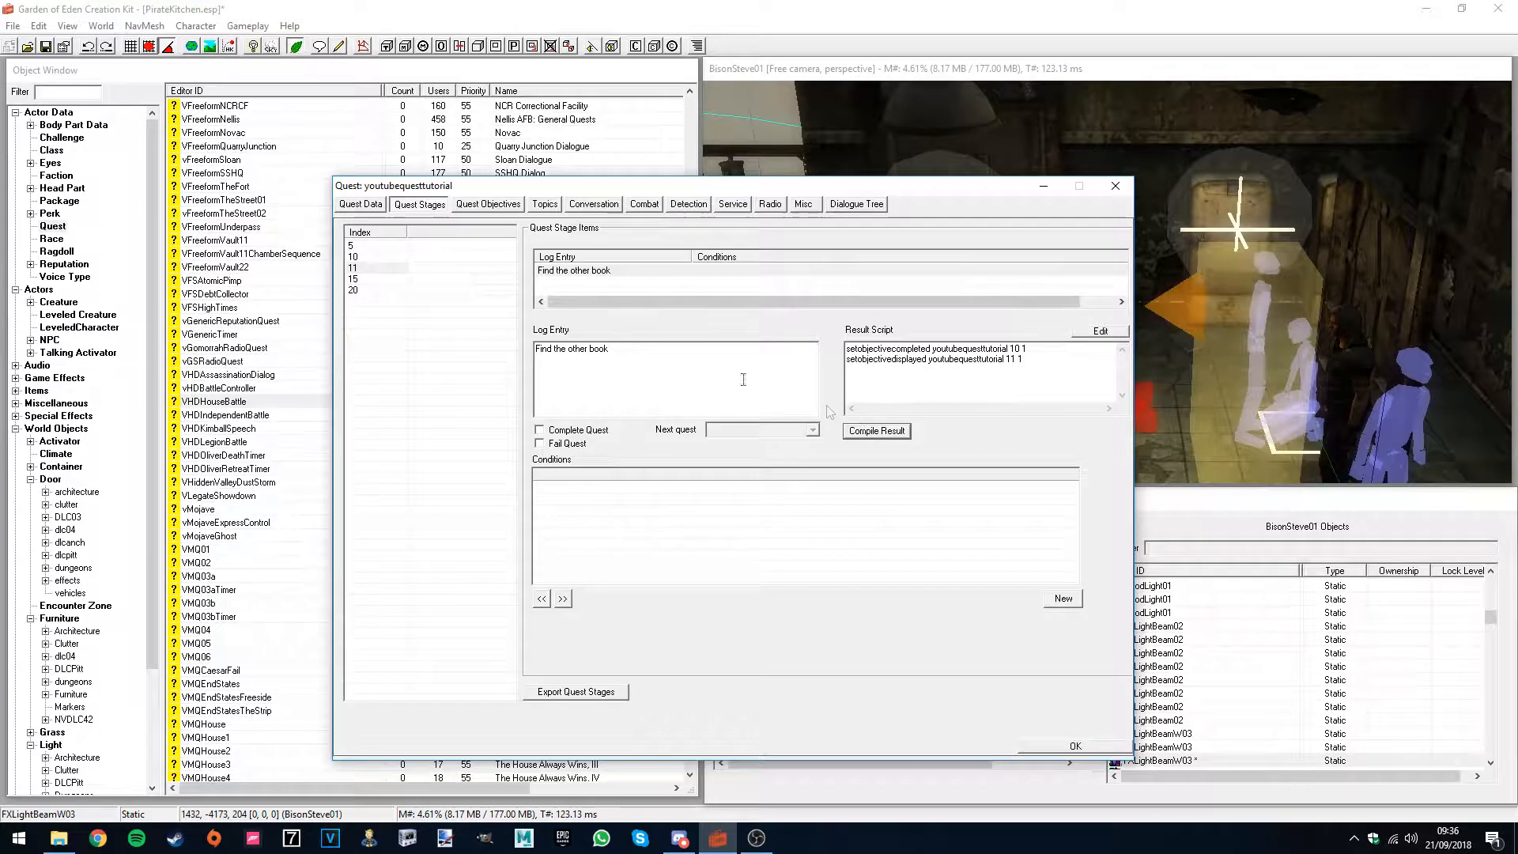
- Paste the two-line result script into stage 15, set it to complete objective 11 and display objective 15, and compile it
left_click(353, 279)
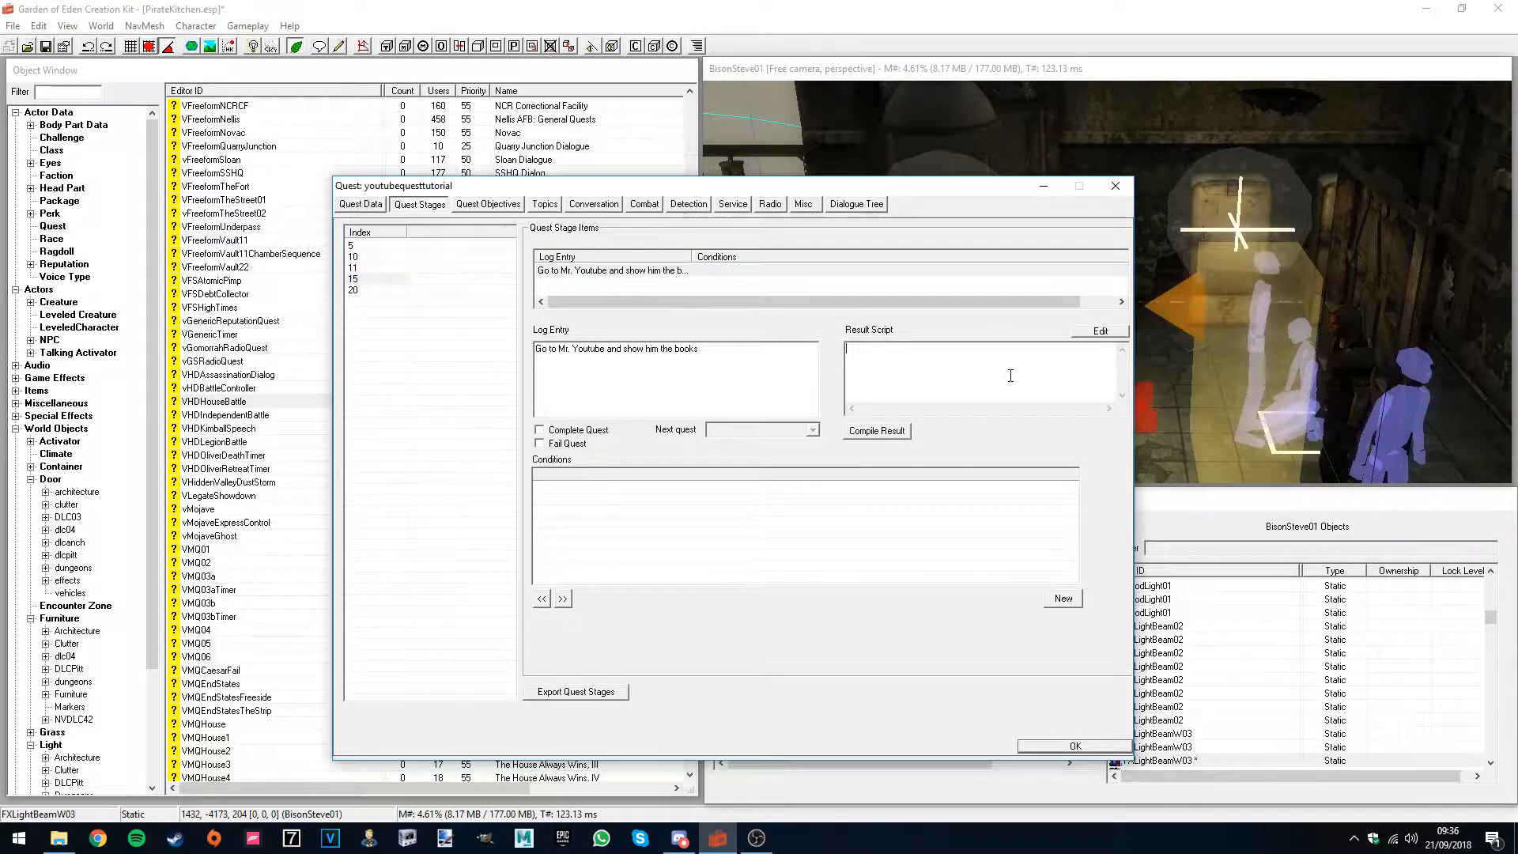
left_click(1010, 348)
key("Delete")
type("11 1")
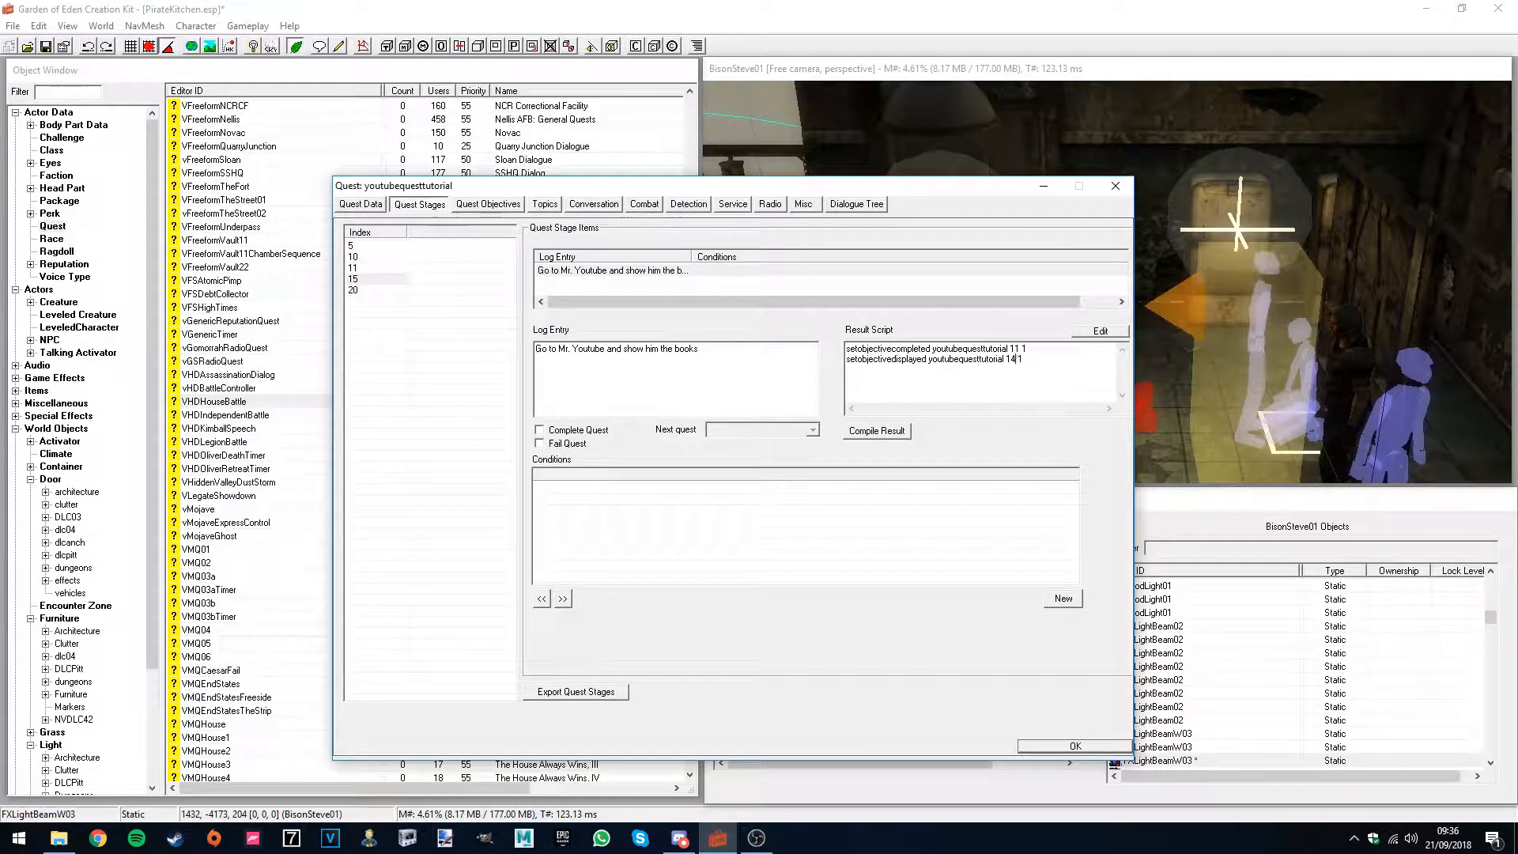
left_click(877, 431)
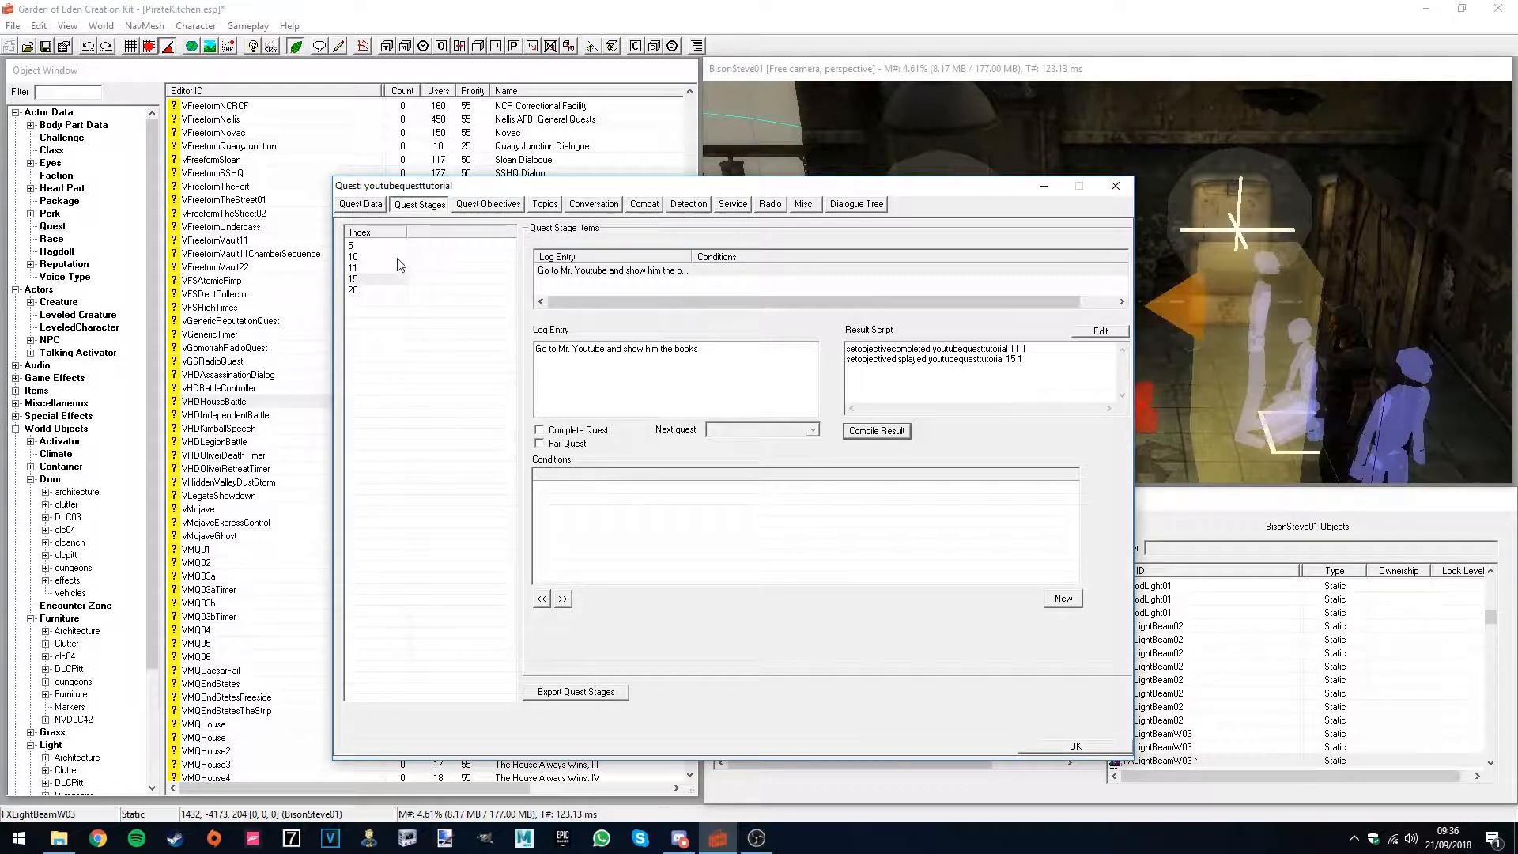
- Set stage 20's result script to complete objective 15, display objective 20 and run "rewardxp 100", and compile it
left_click(353, 291)
left_click(930, 365)
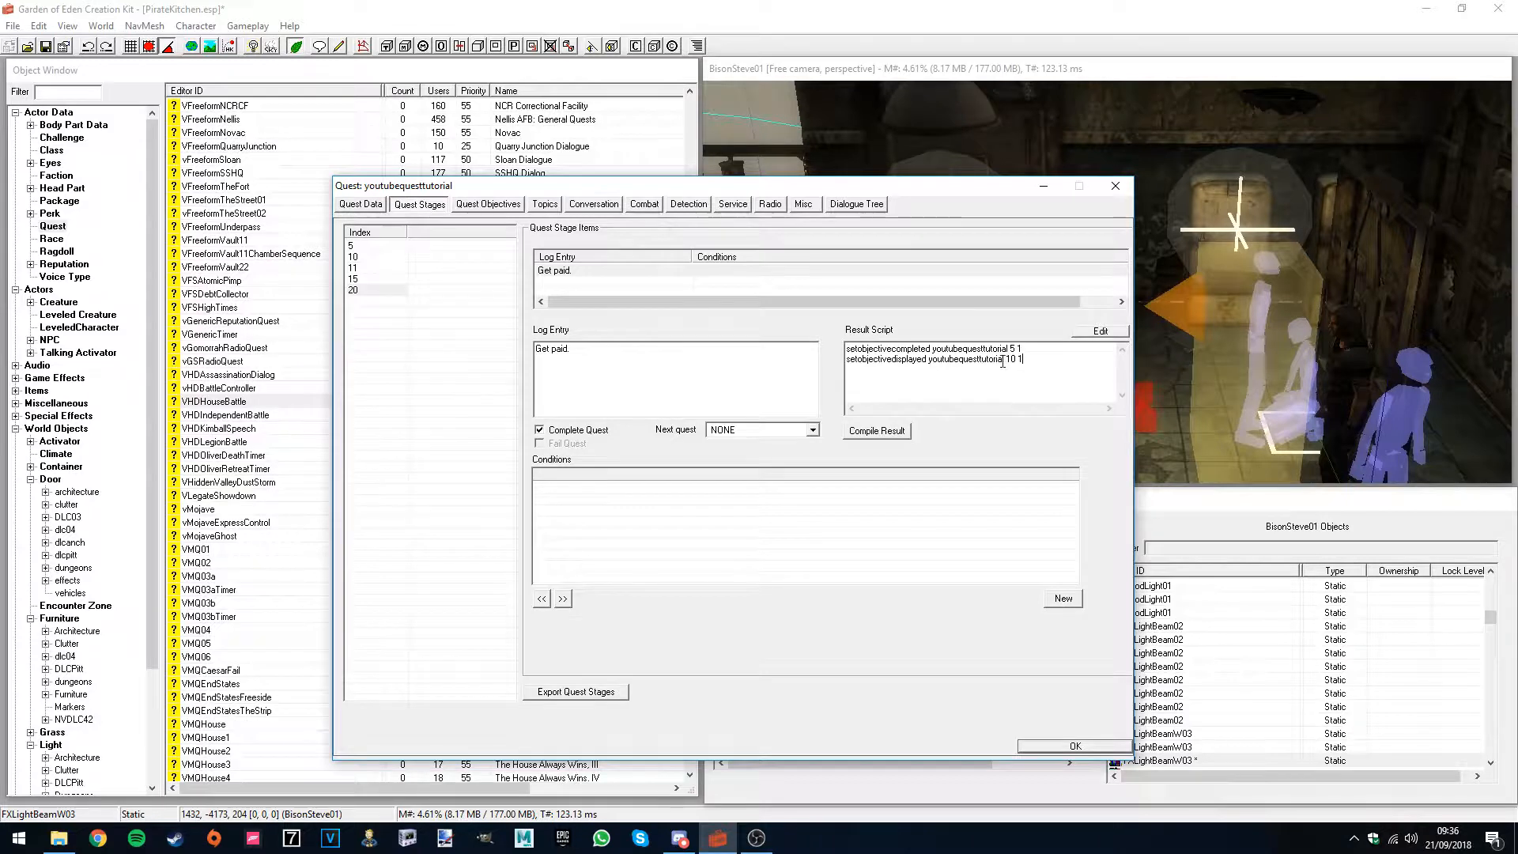
left_click(1056, 351)
key("Left")
key("Left")
key("BackSpace")
key("Return")
type("rewardxp 100")
left_click_drag(928, 372, 746, 374)
left_click(879, 433)
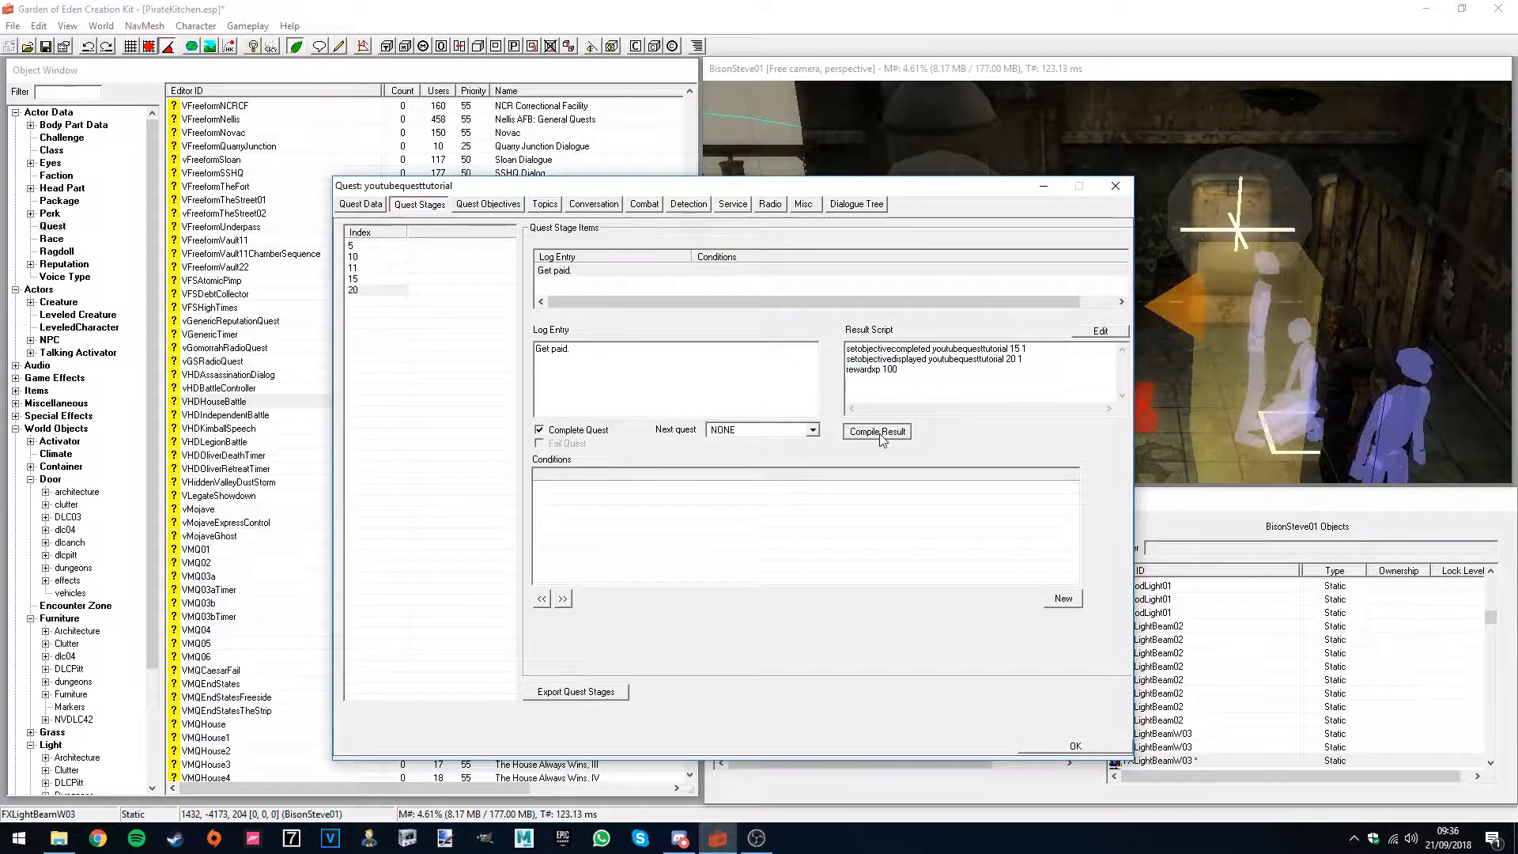
left_click(372, 278)
left_click(366, 290)
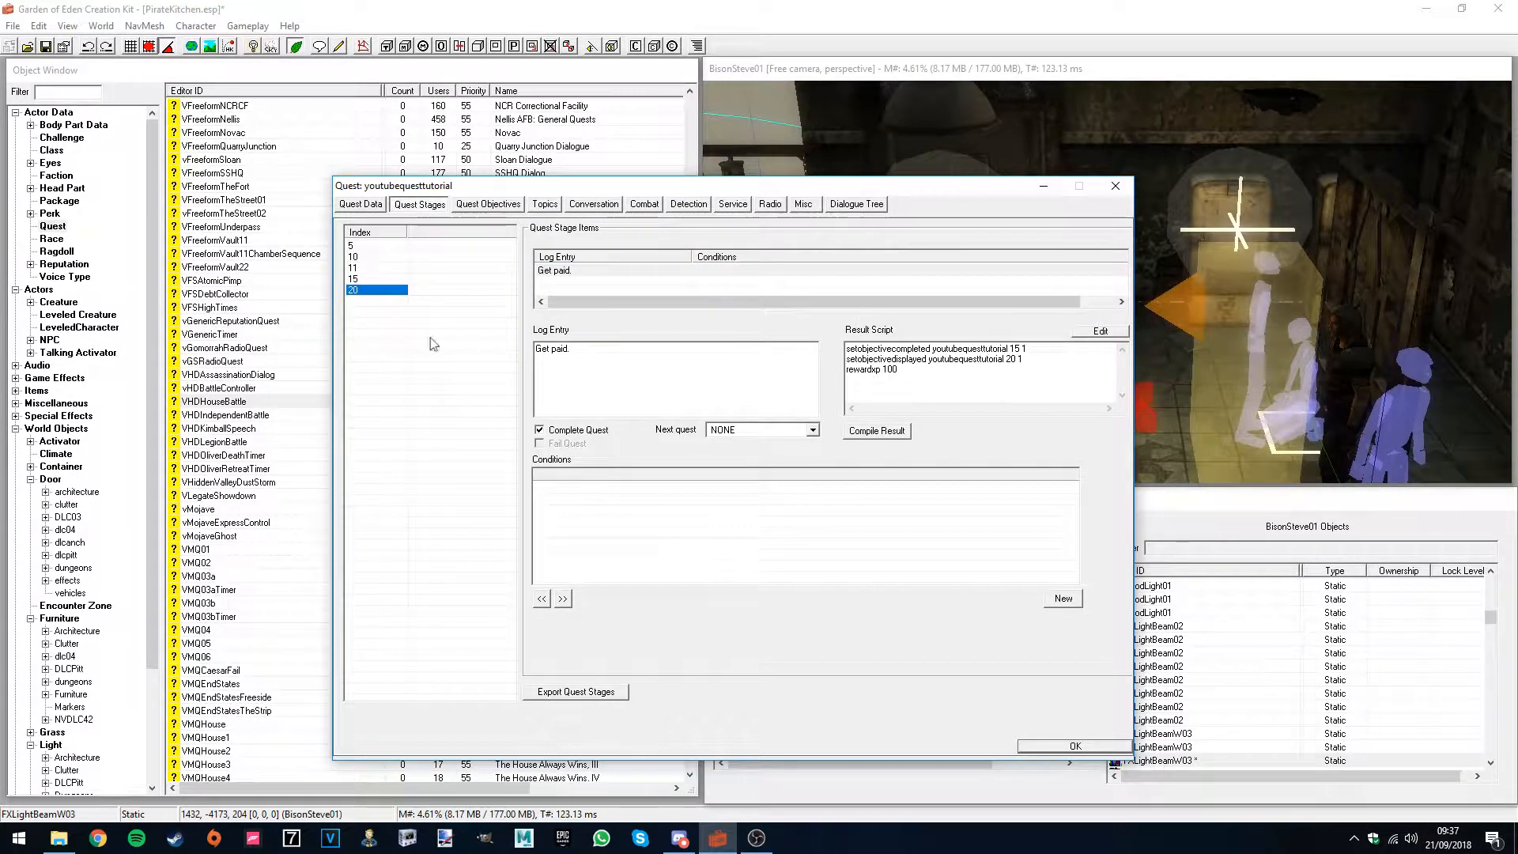
- Add the line "player.additem caps001 300" to the end of stage 20's result script and reselect the stage
key("Tab")
left_click(909, 374)
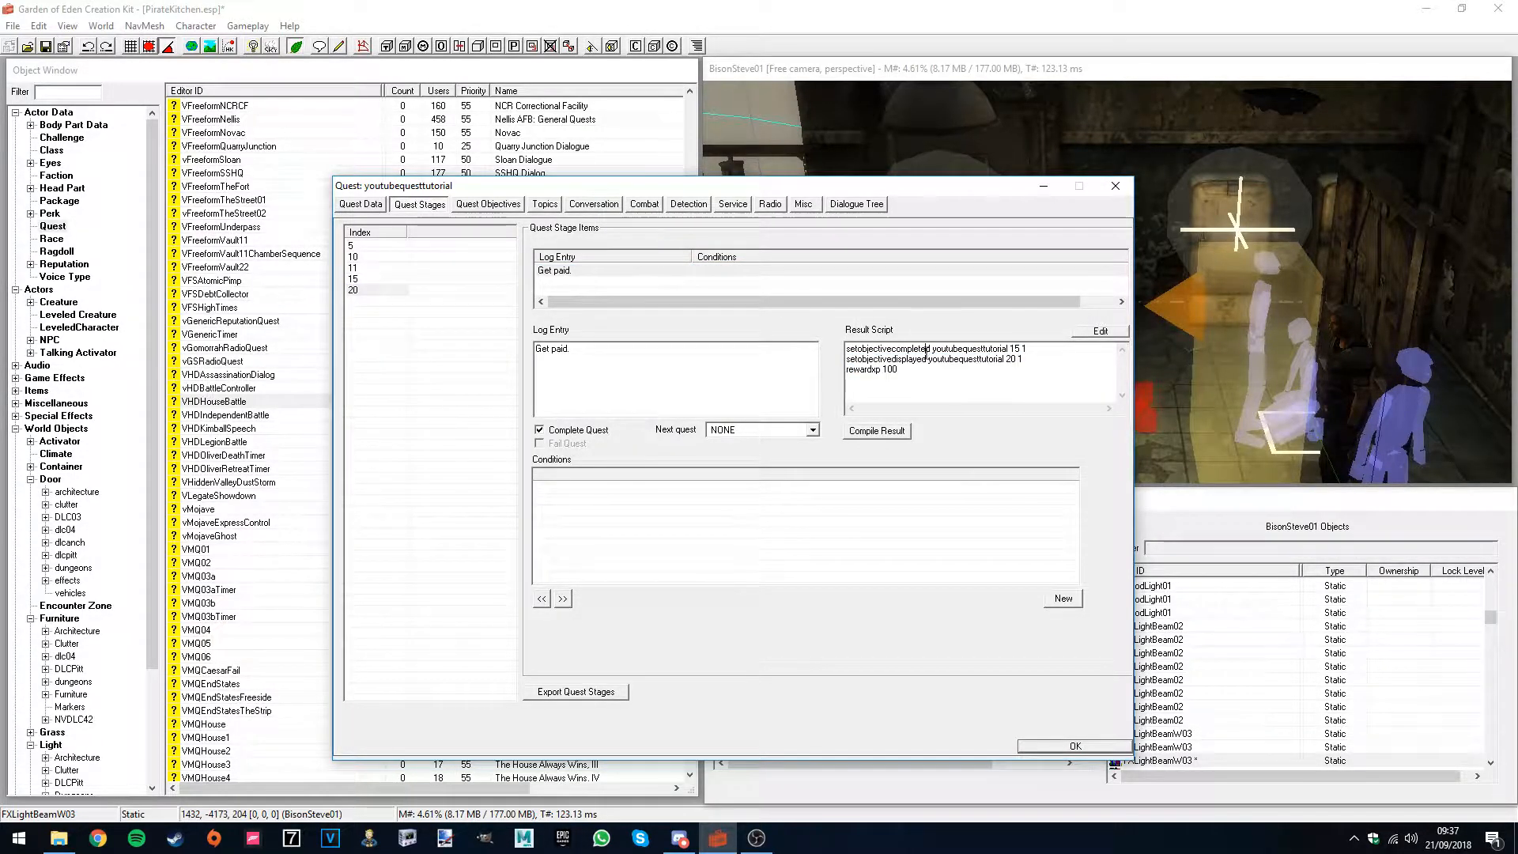
key("Return")
type("player.additem ")
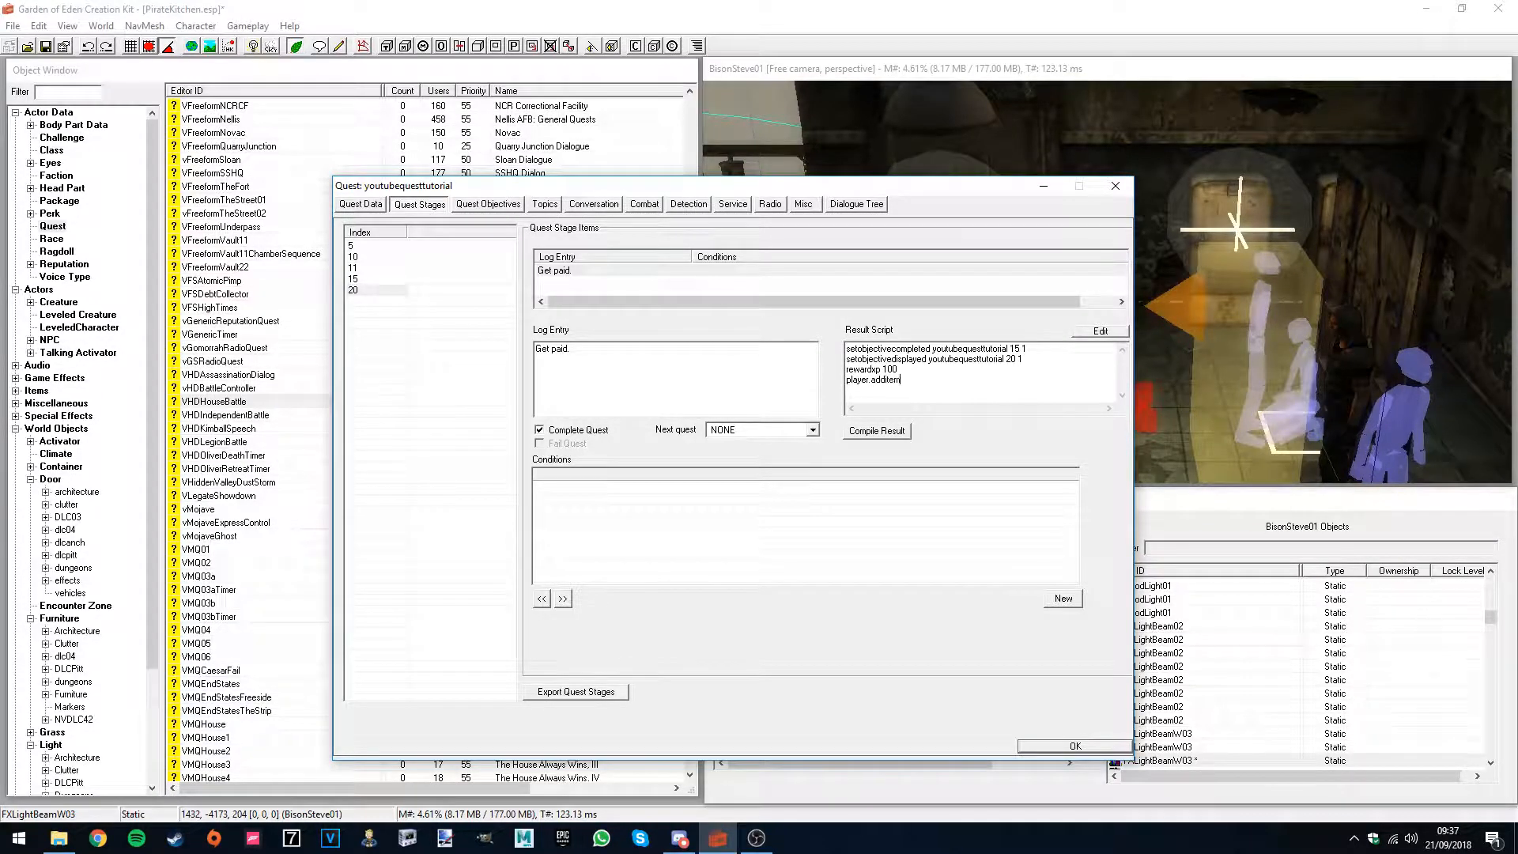
type("caps001 300")
left_click(364, 280)
left_click(362, 290)
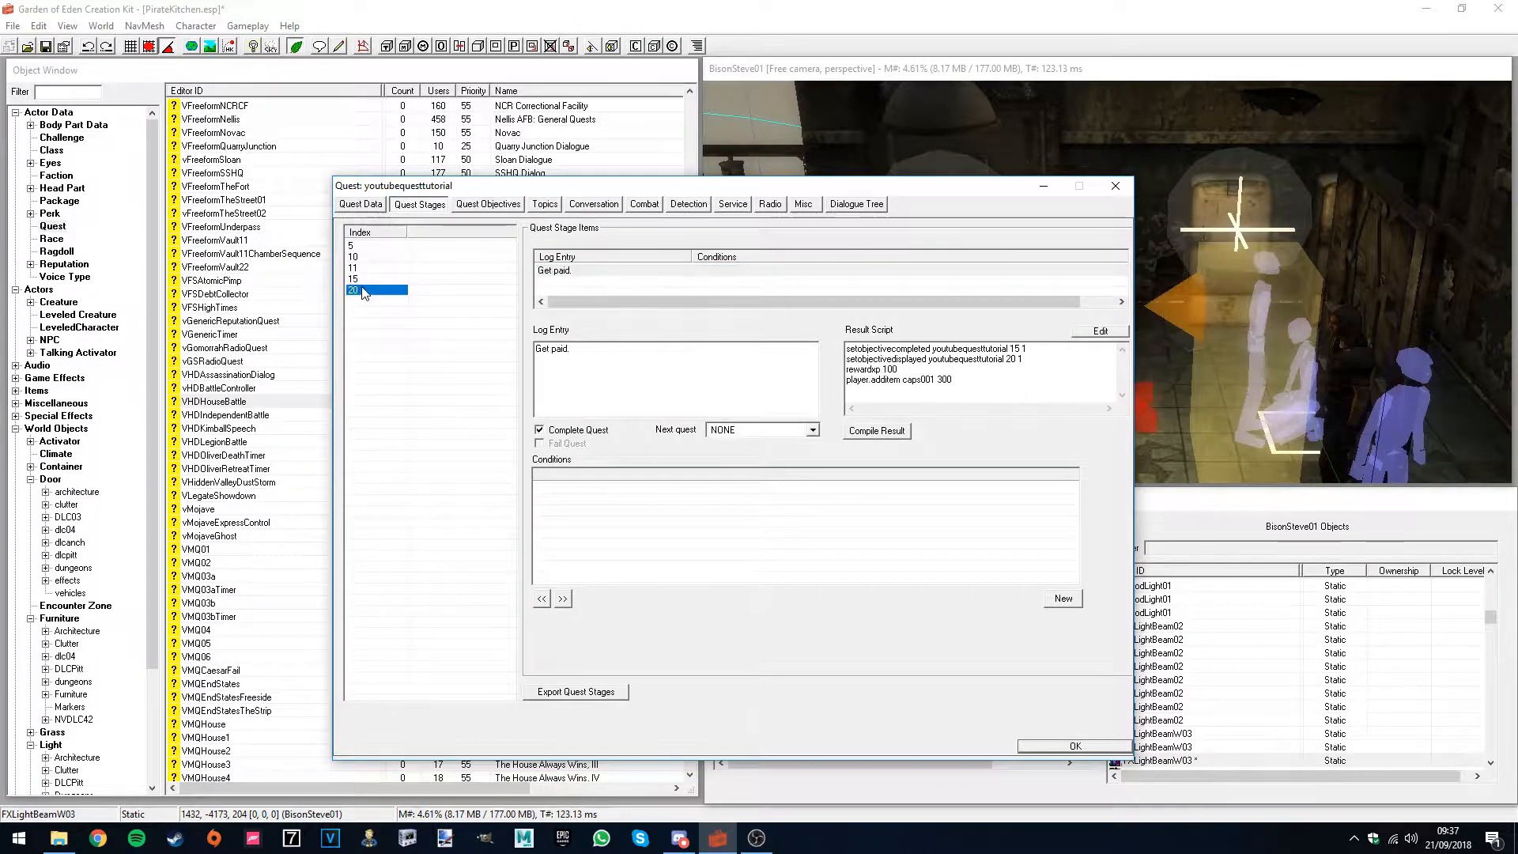
- Try an extra door line at the end of stage 20's result script, remove it and compile the script
left_click(988, 388)
type("hisdoor")
type("ock")
double_click(865, 391)
key("BackSpace")
key("BackSpace")
left_click(875, 435)
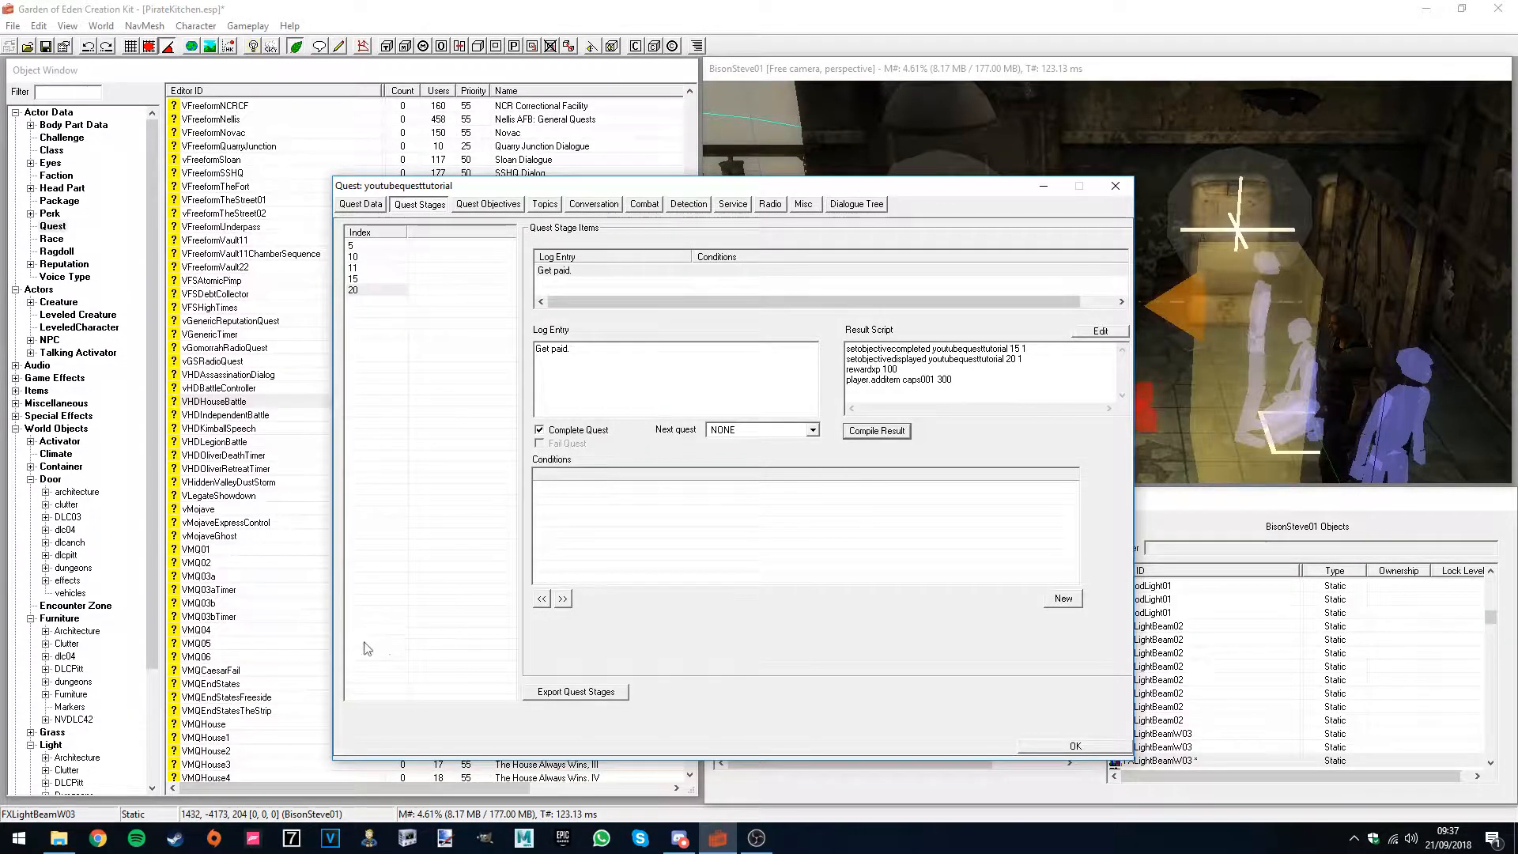
right_click(350, 528)
left_click(371, 537)
type("256")
key("Return")
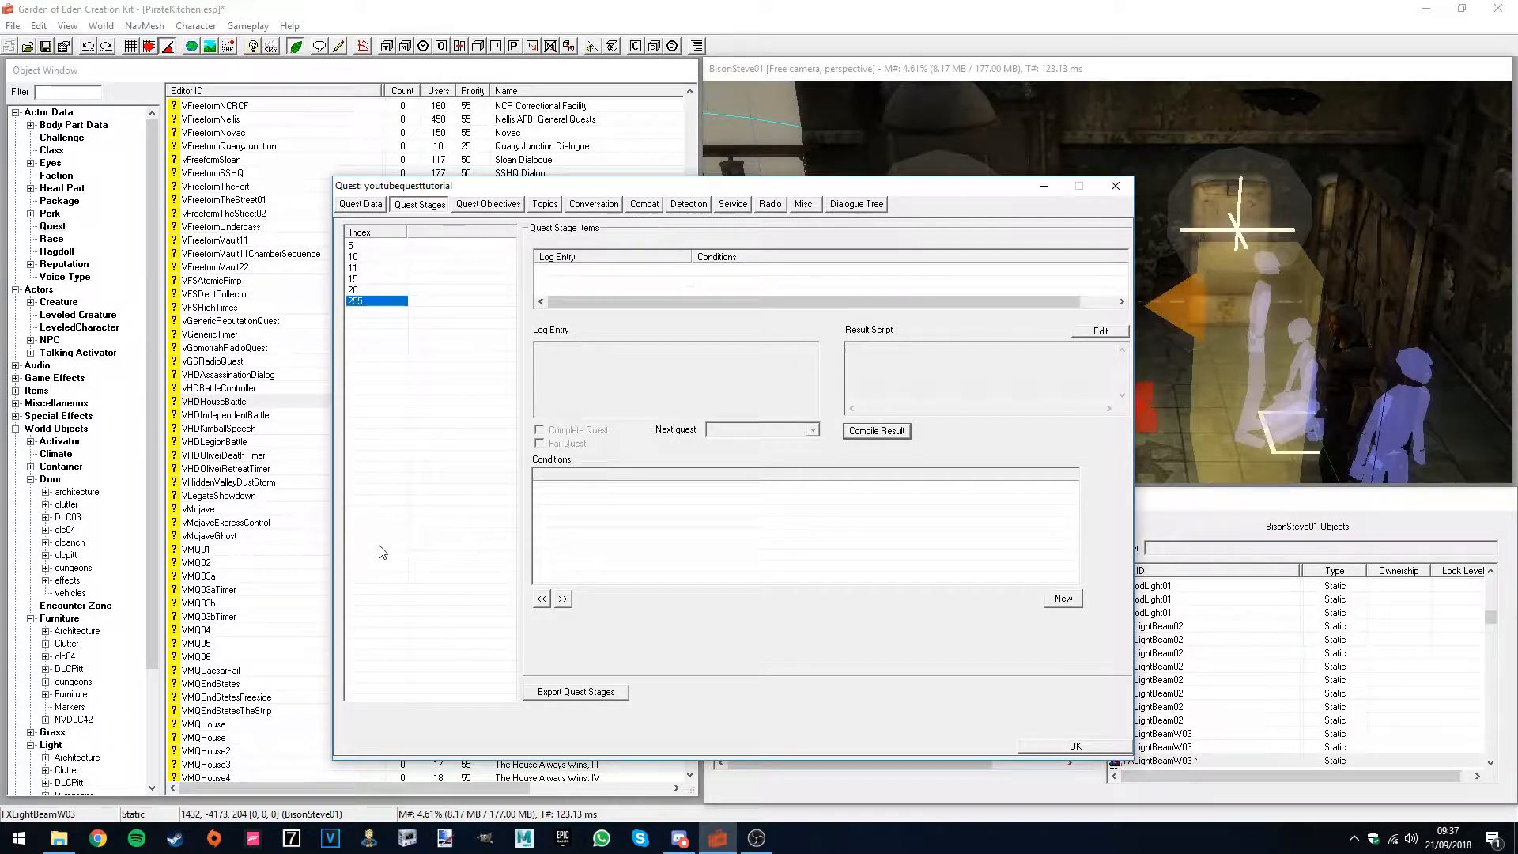
right_click(366, 308)
left_click(392, 332)
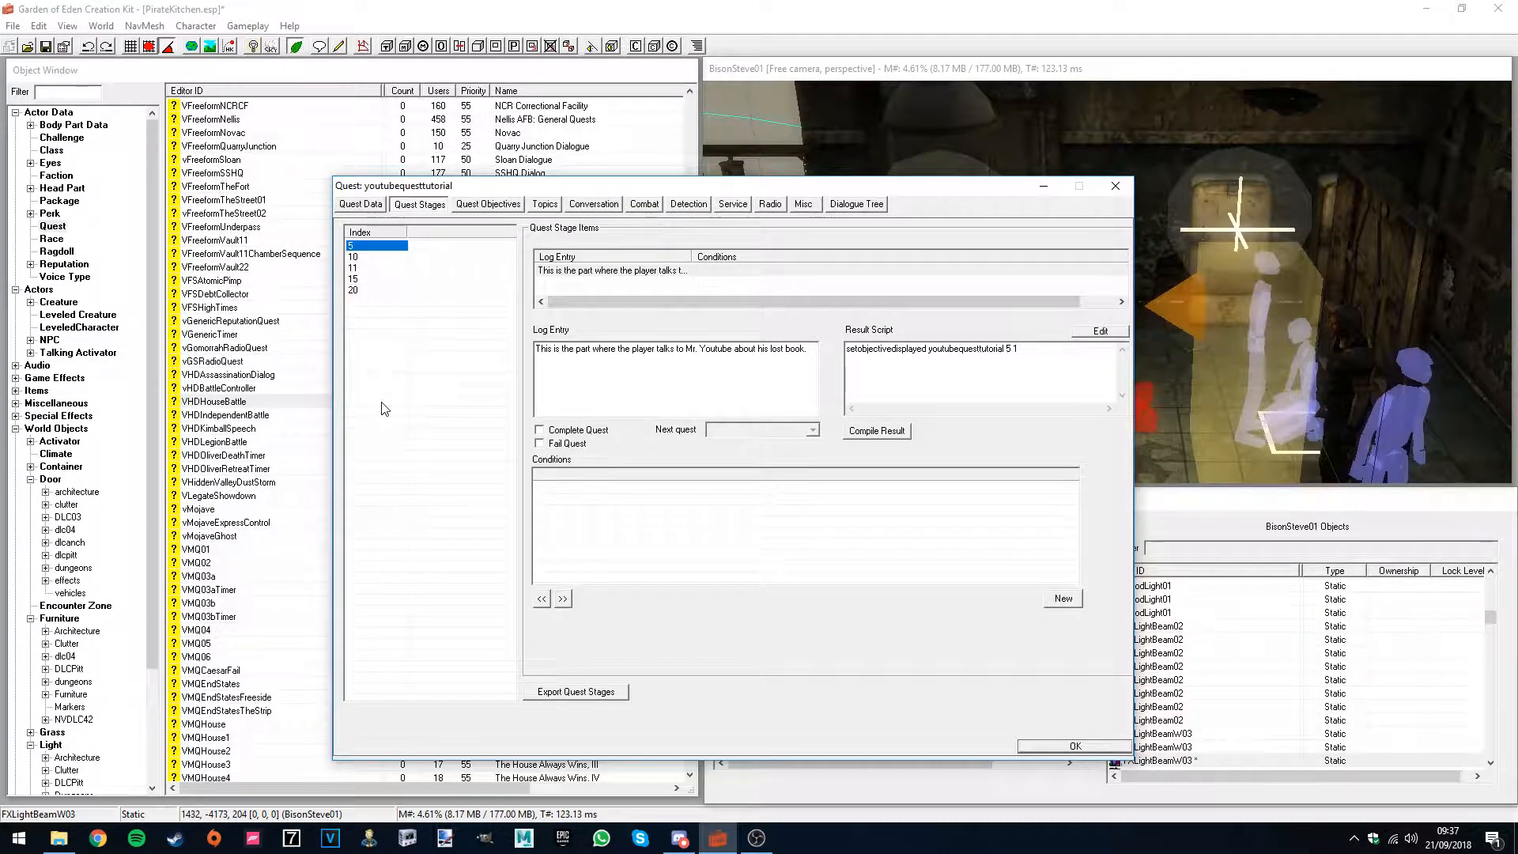
right_click(383, 408)
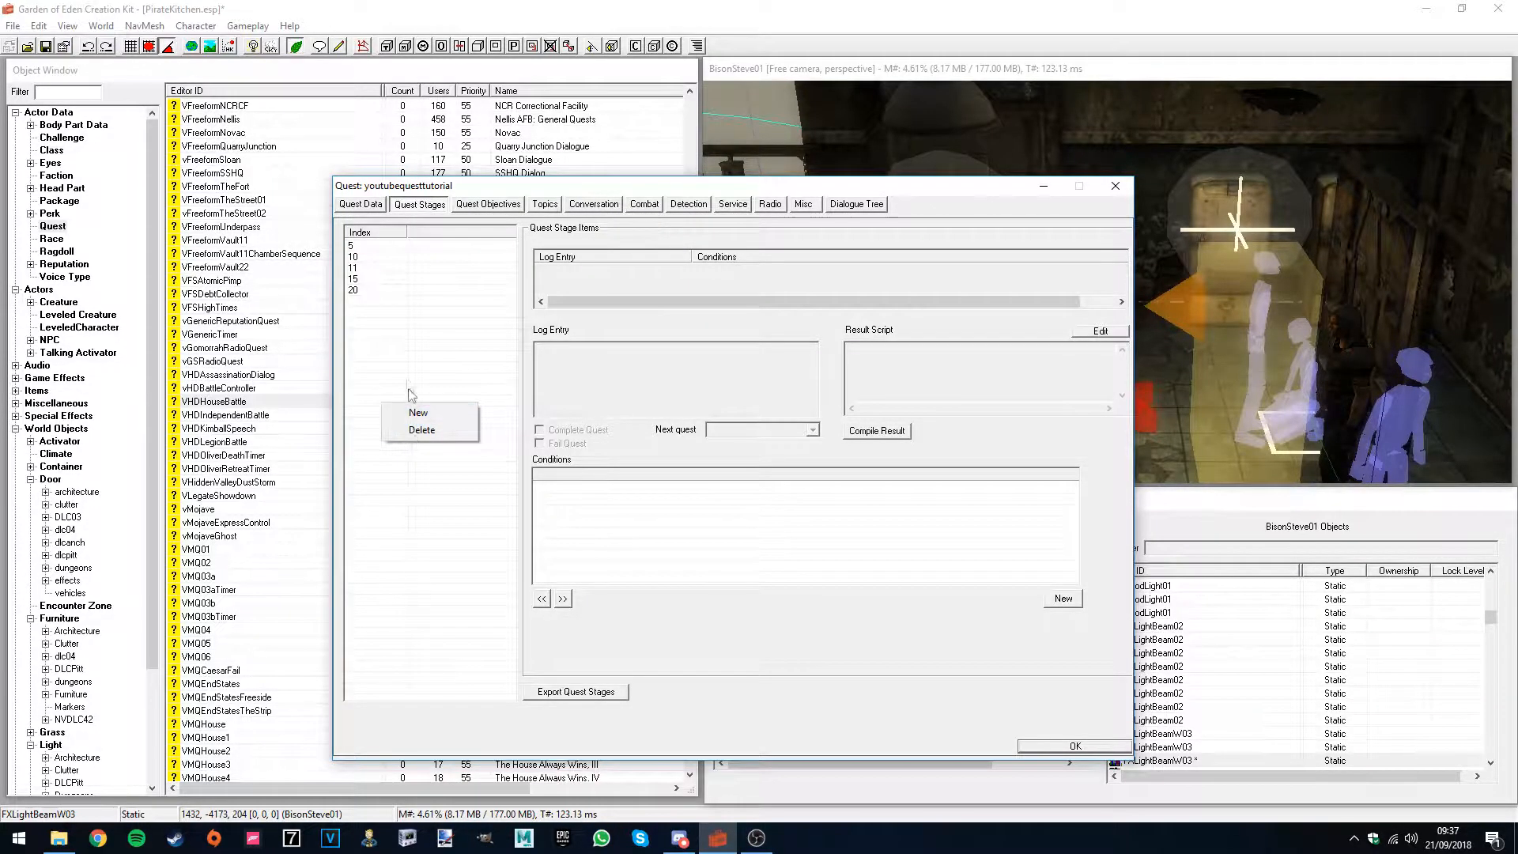
left_click(403, 357)
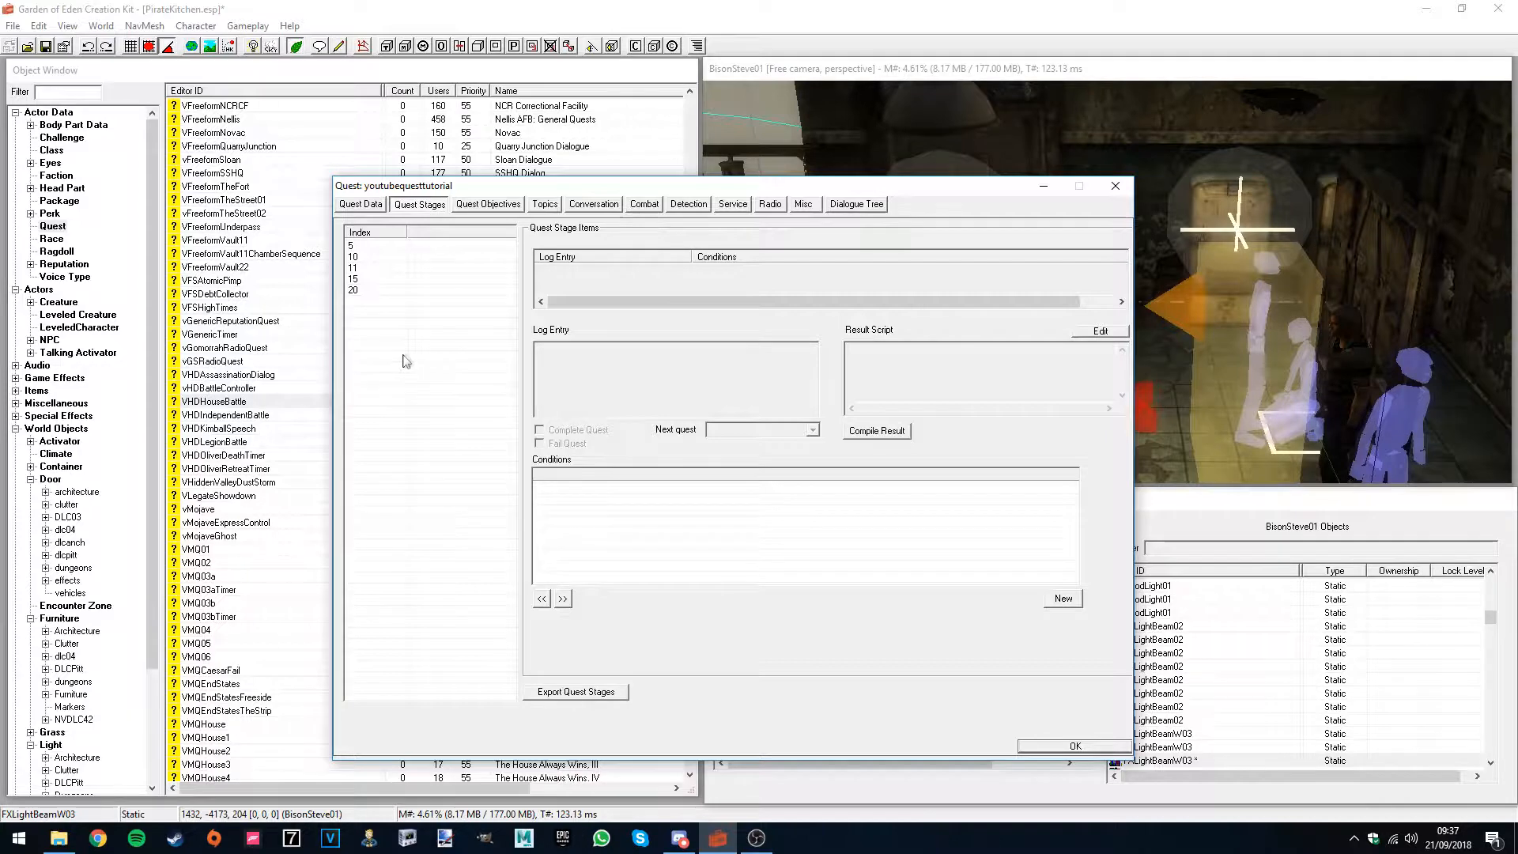
- Select objective 11, "Find the other book.", and load the YoutubePiratesSecretBase cell through the hotel's door marker
left_click(473, 206)
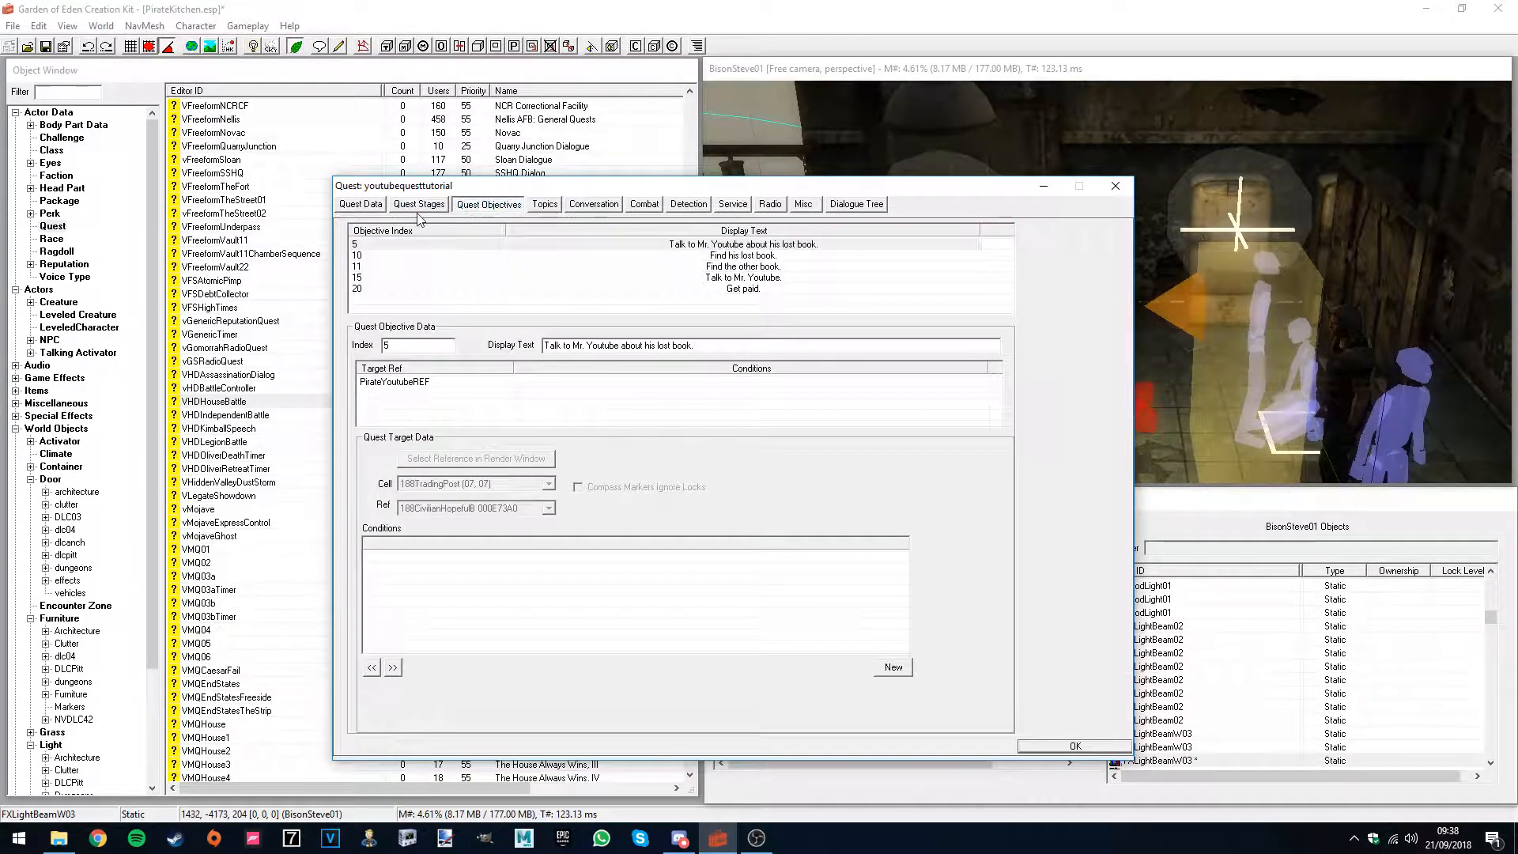
left_click(739, 267)
left_click(744, 256)
left_click(722, 266)
left_click_drag(715, 186, 403, 152)
double_click(1209, 327)
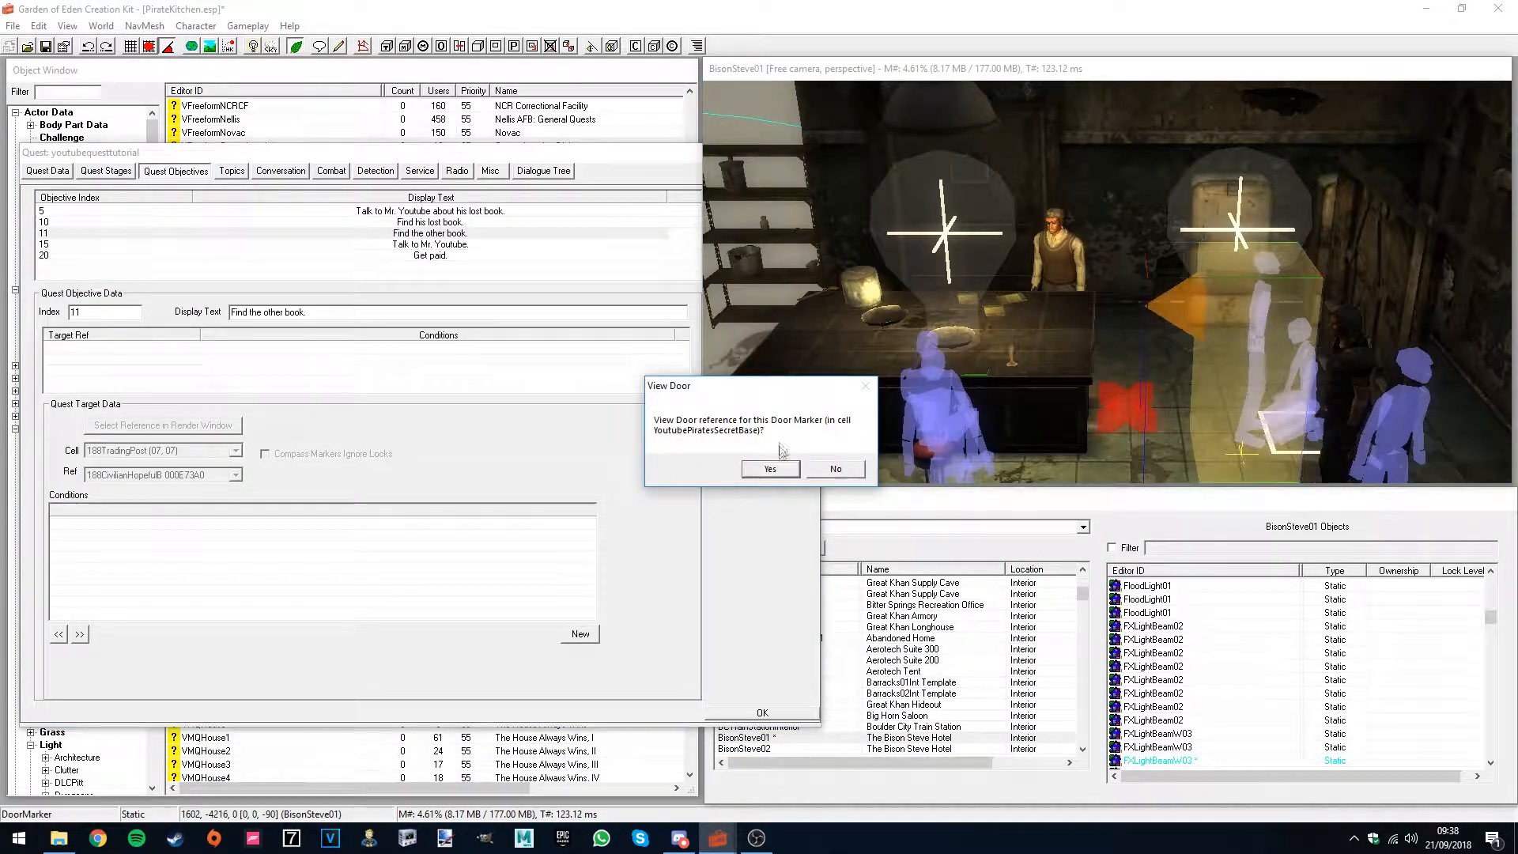
left_click(769, 468)
middle_click_drag(1039, 290, 1170, 179, "shift")
left_click_drag(331, 154, 714, 159)
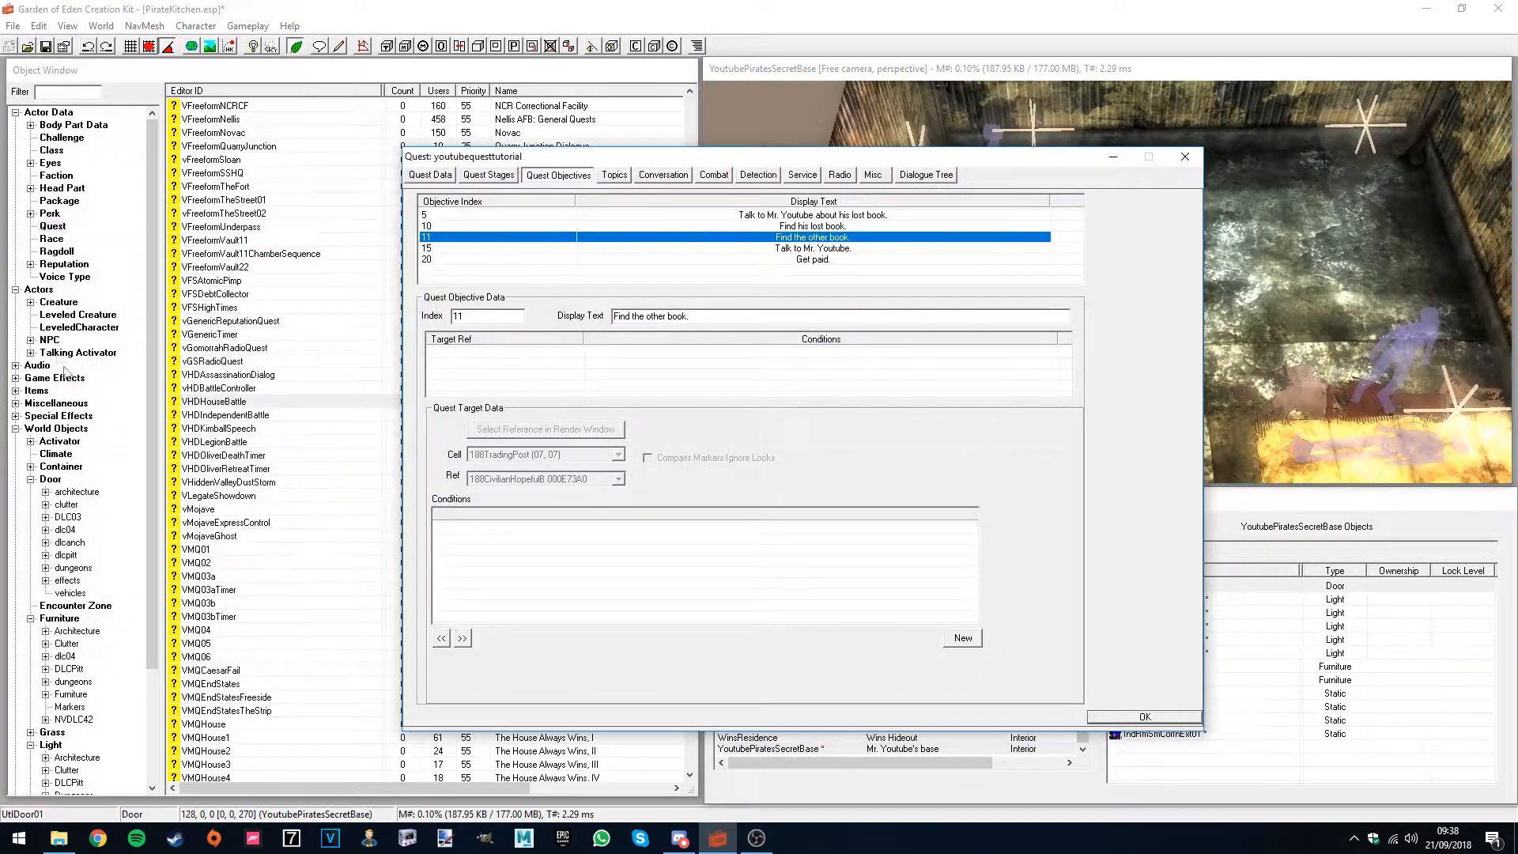
- Open the YoutubeBook item and change its ID to YoutubeBookQuestItem and its name to "Signed copy of Youtube for Dummies"
scroll(77, 585, "down", 4)
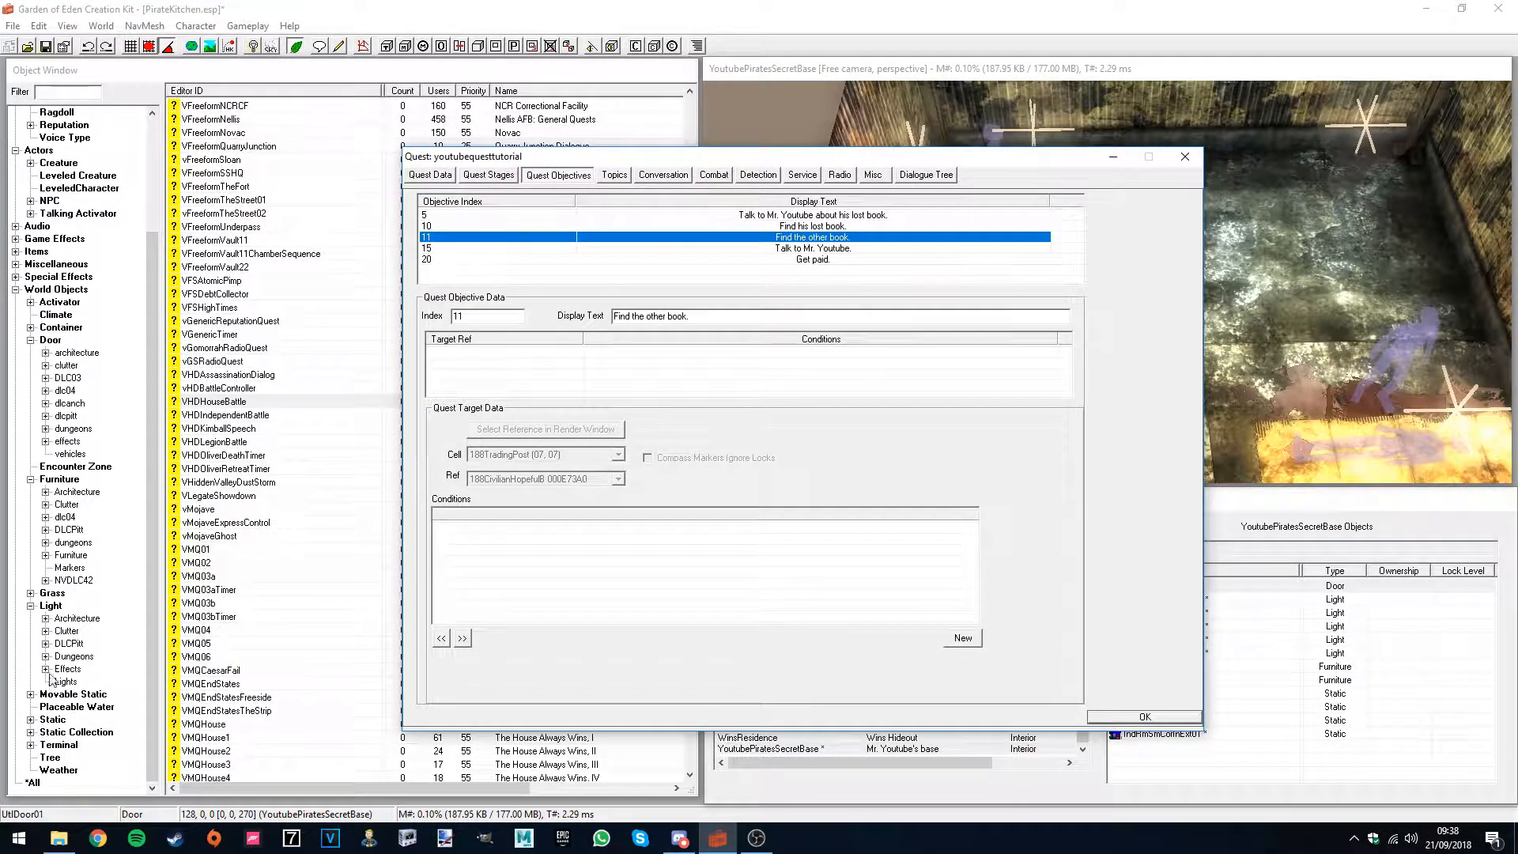
scroll(49, 677, "up", 4)
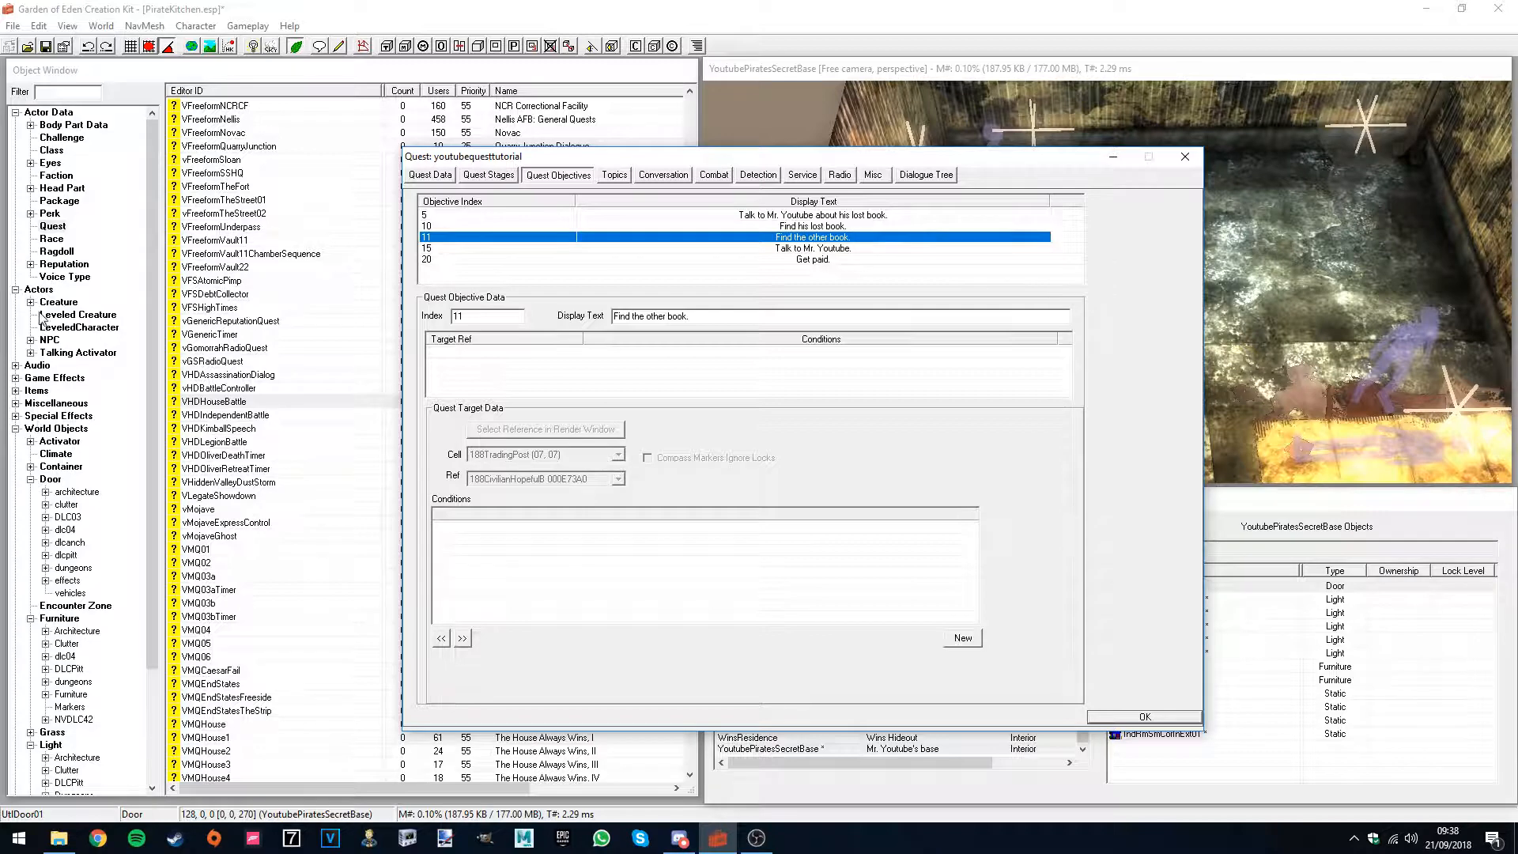
scroll(54, 326, "down", 4)
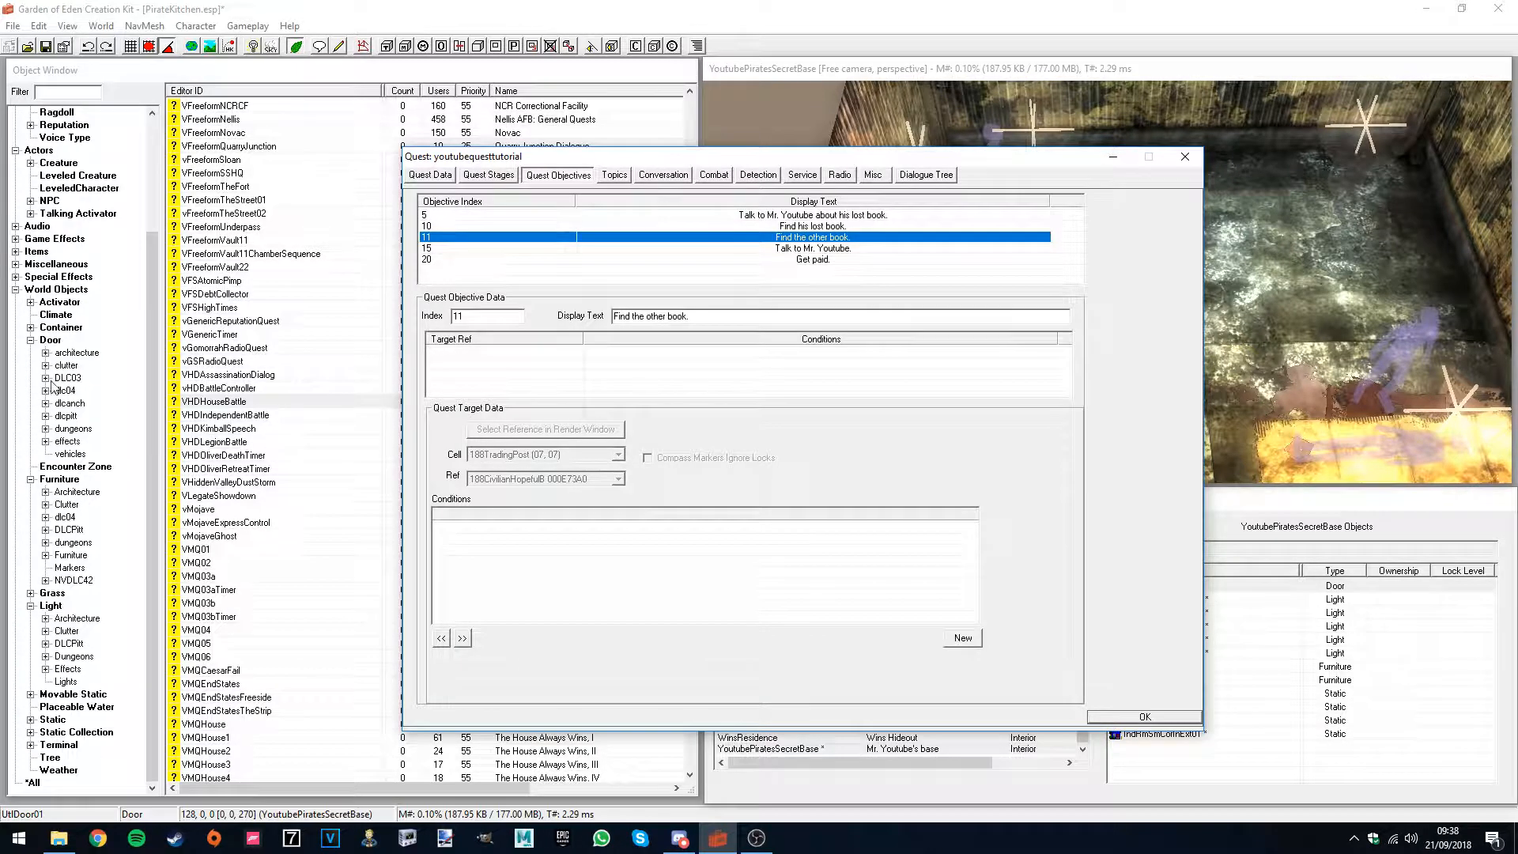
left_click(16, 251)
left_click(65, 315)
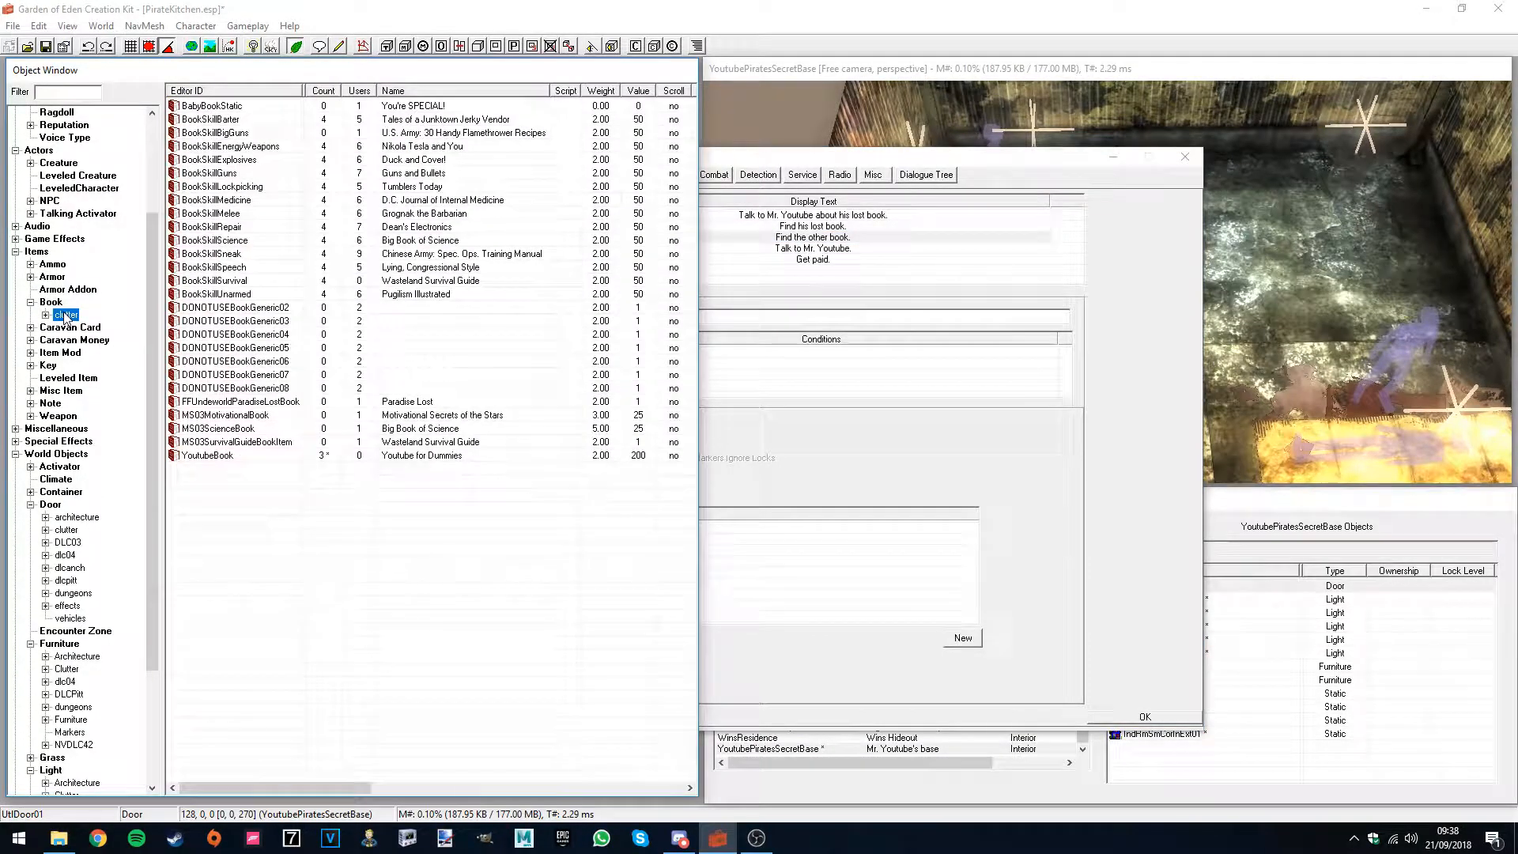
double_click(248, 457)
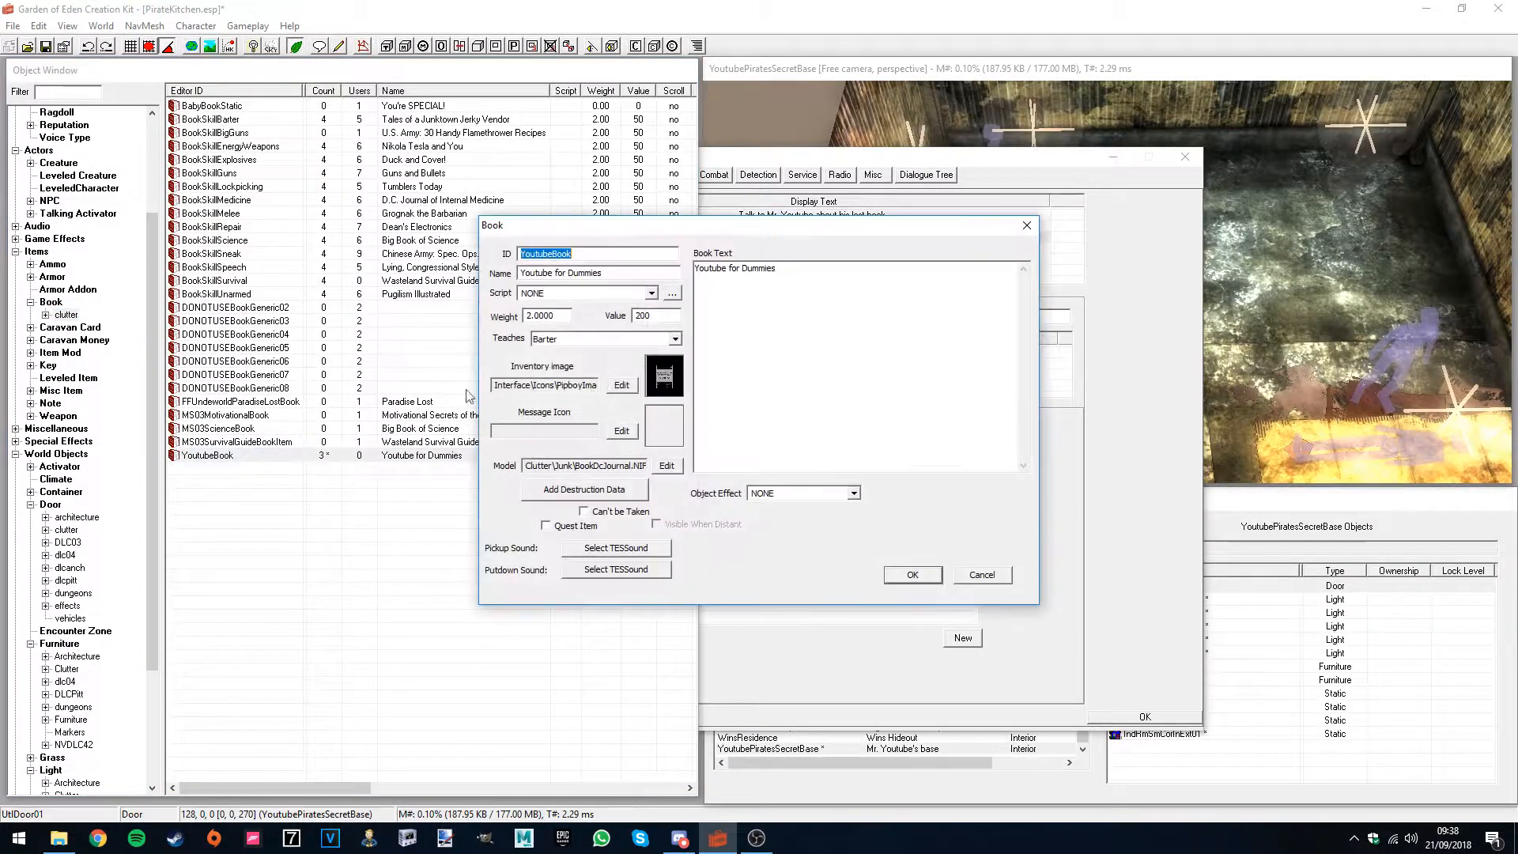
left_click(592, 254)
type("QuestItem")
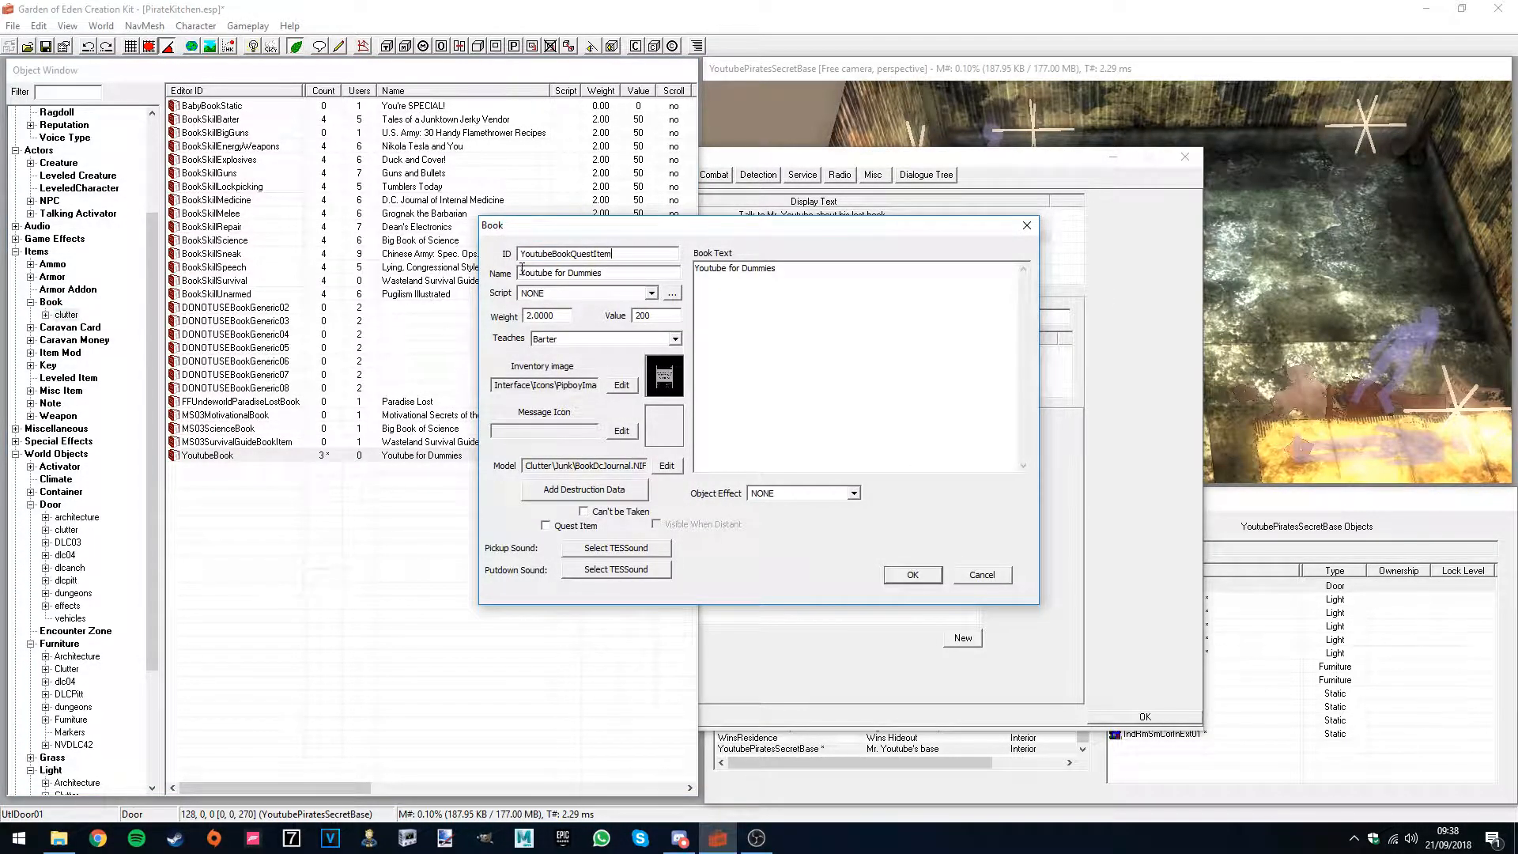
type("Signed copy of")
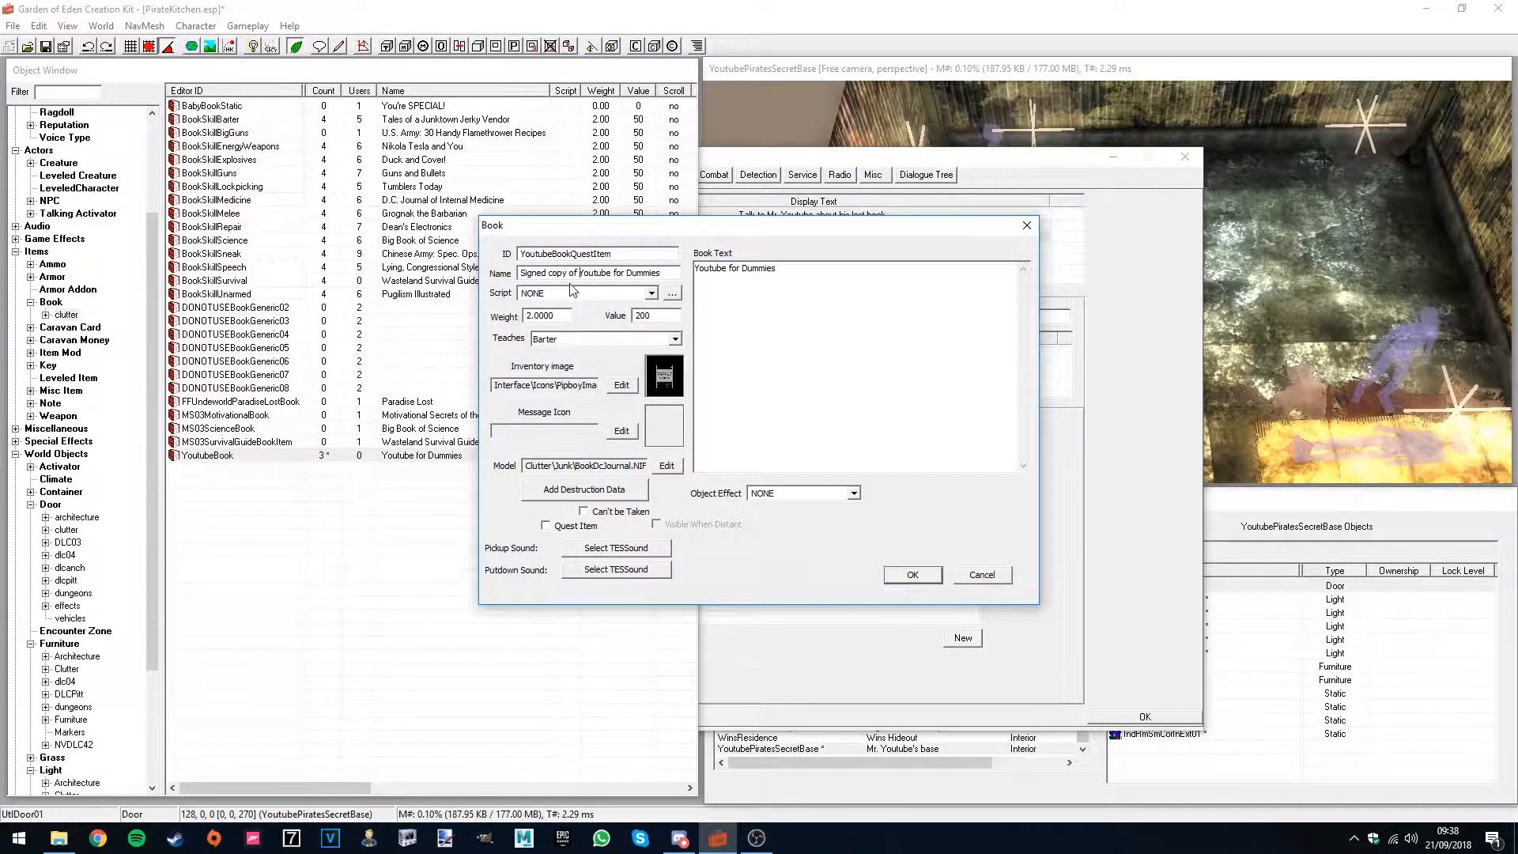
- Set the book's value to 300, mark it as a quest item and replace the book text with its new name
double_click(663, 315)
left_click_drag(595, 228, 621, 222)
left_click_drag(692, 266, 334, 285)
key("ctrl+c")
left_click_drag(846, 283, 709, 297)
key("ctrl+v")
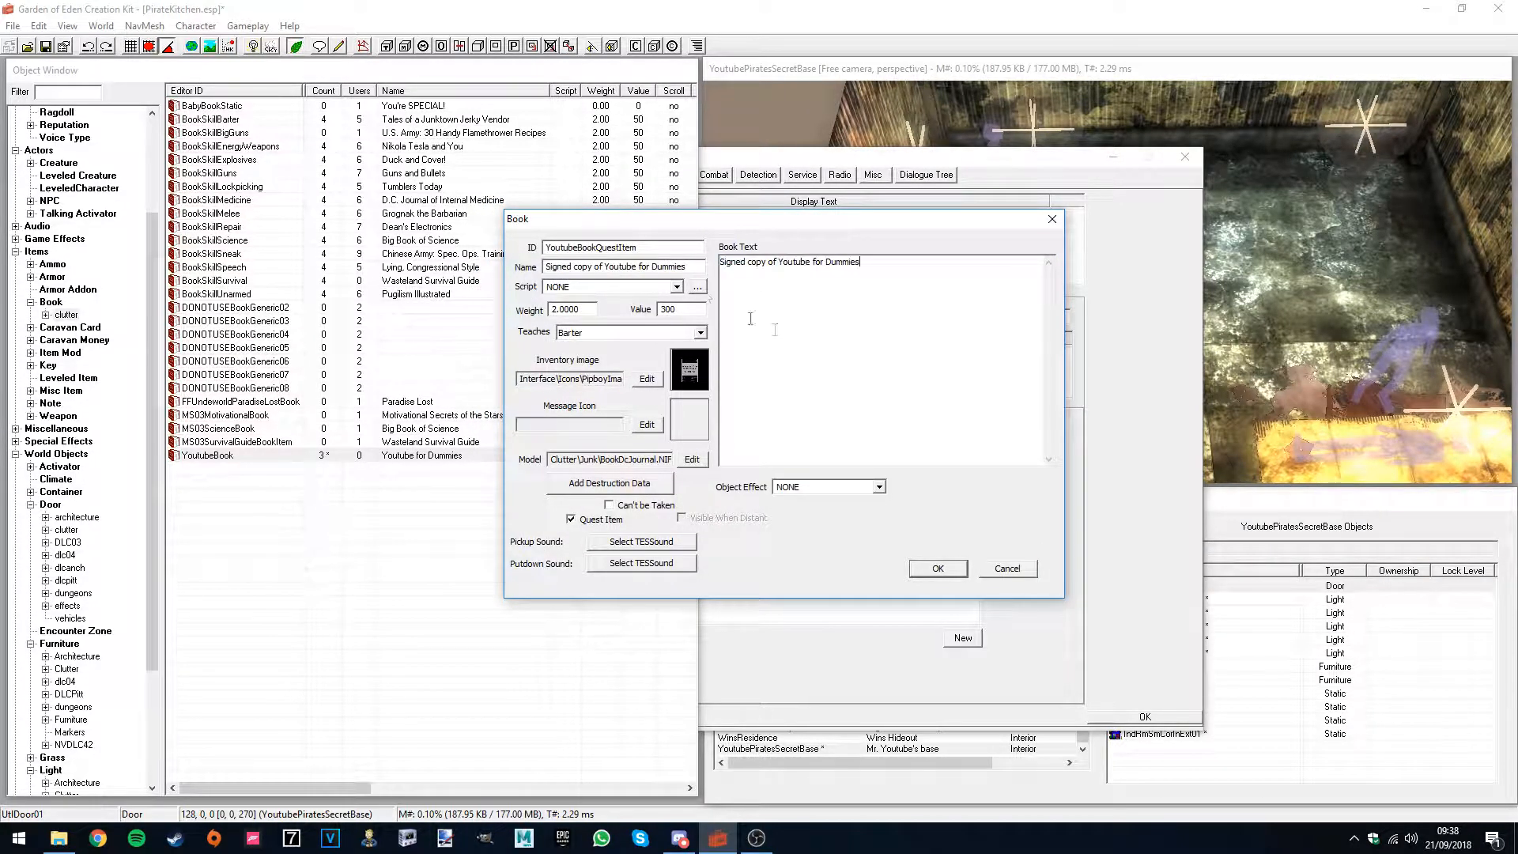
- Save the edited book as a new record, keeping the original YoutubeBook
left_click(689, 270)
left_click(791, 239)
left_click_drag(647, 227, 604, 248)
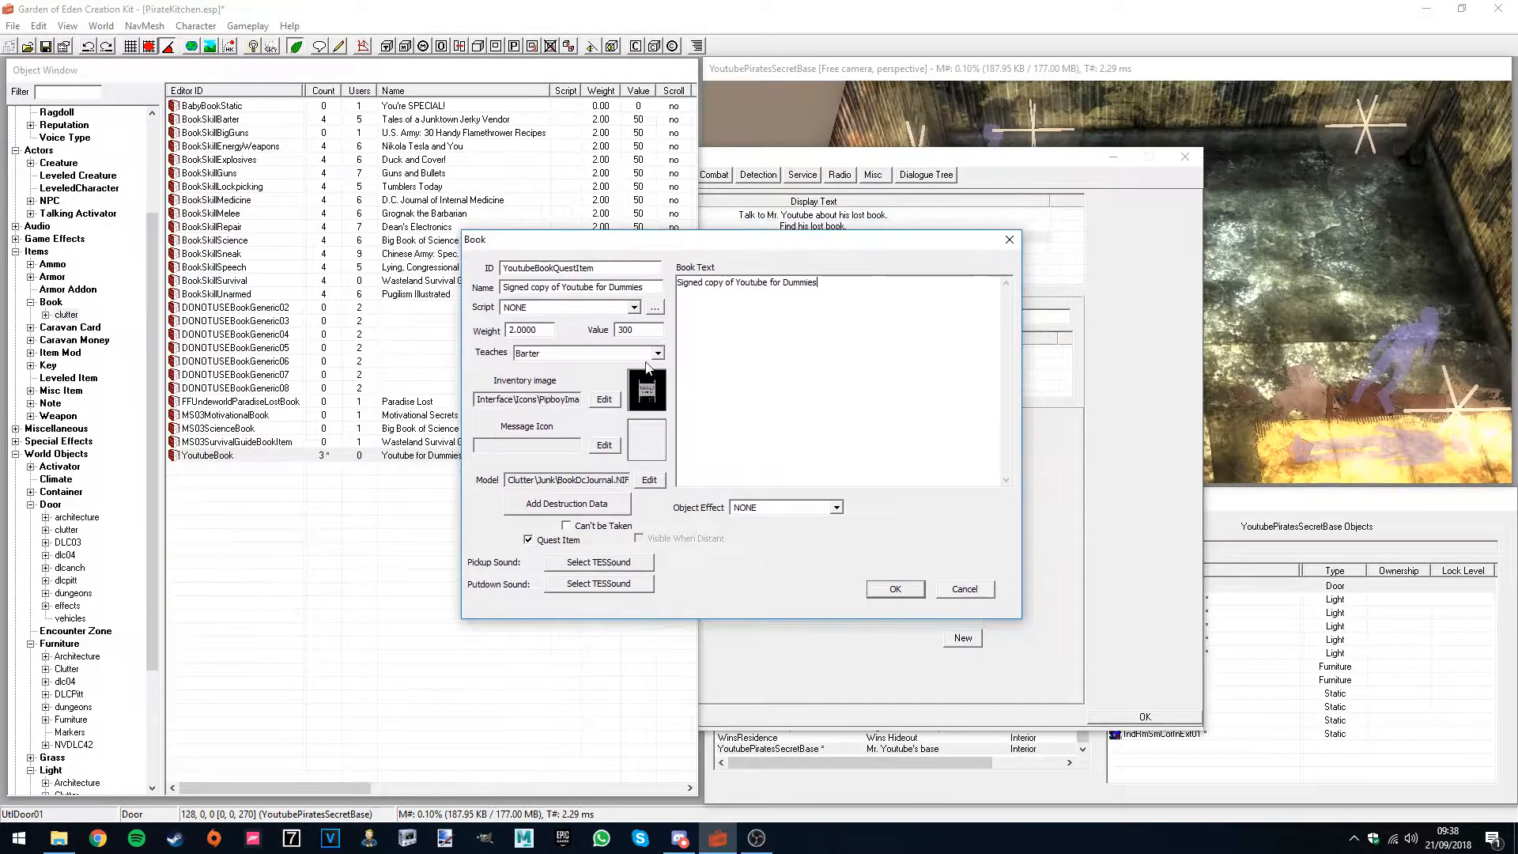
left_click(889, 589)
left_click(794, 487)
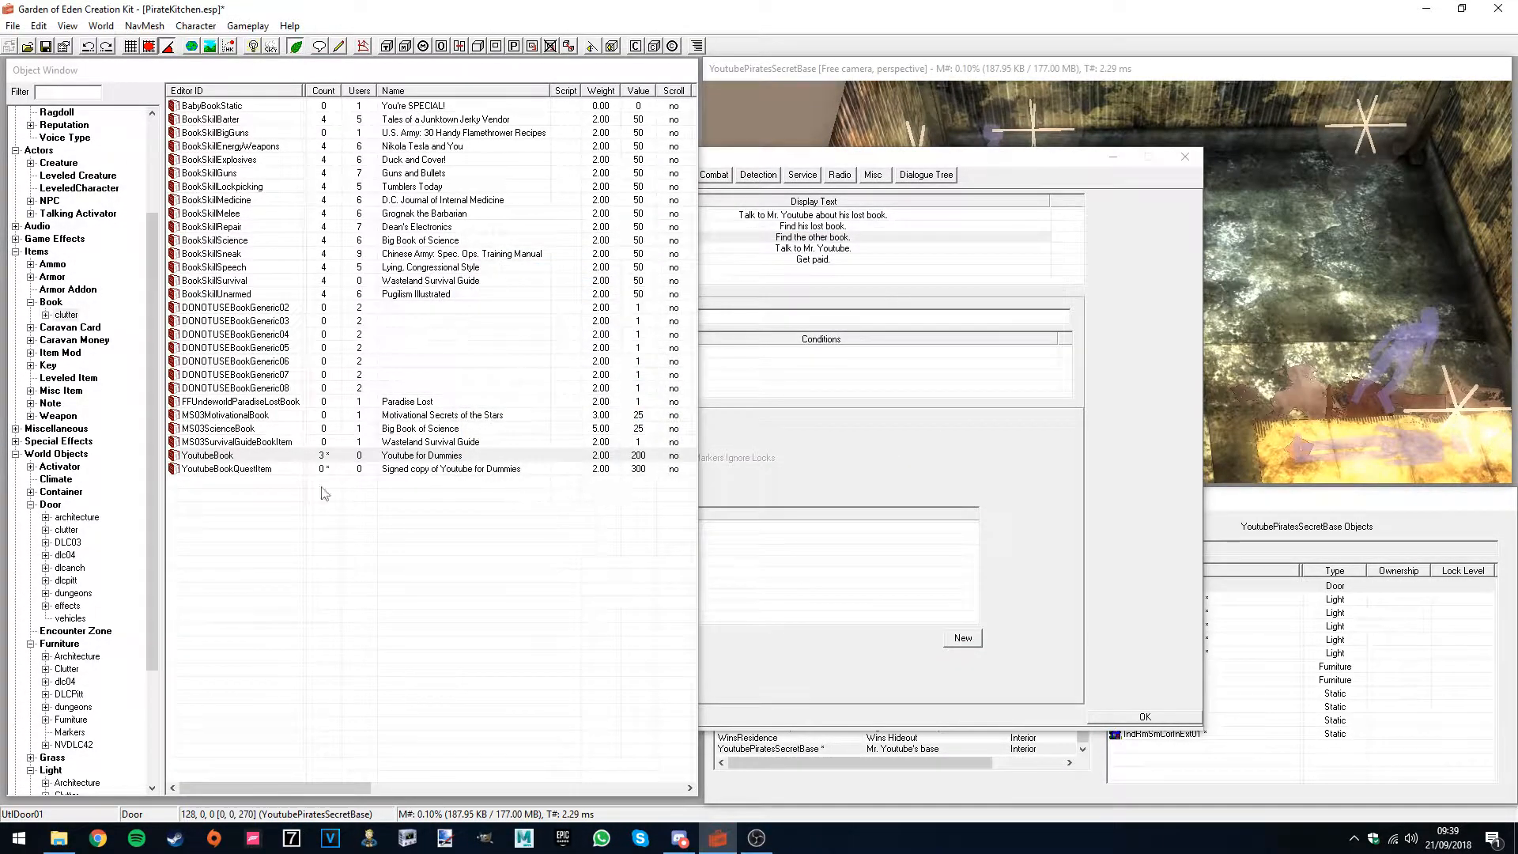
- Minimize the quest window and place a YoutubeBookQuestItem on the floor of the secret base
left_click(231, 470)
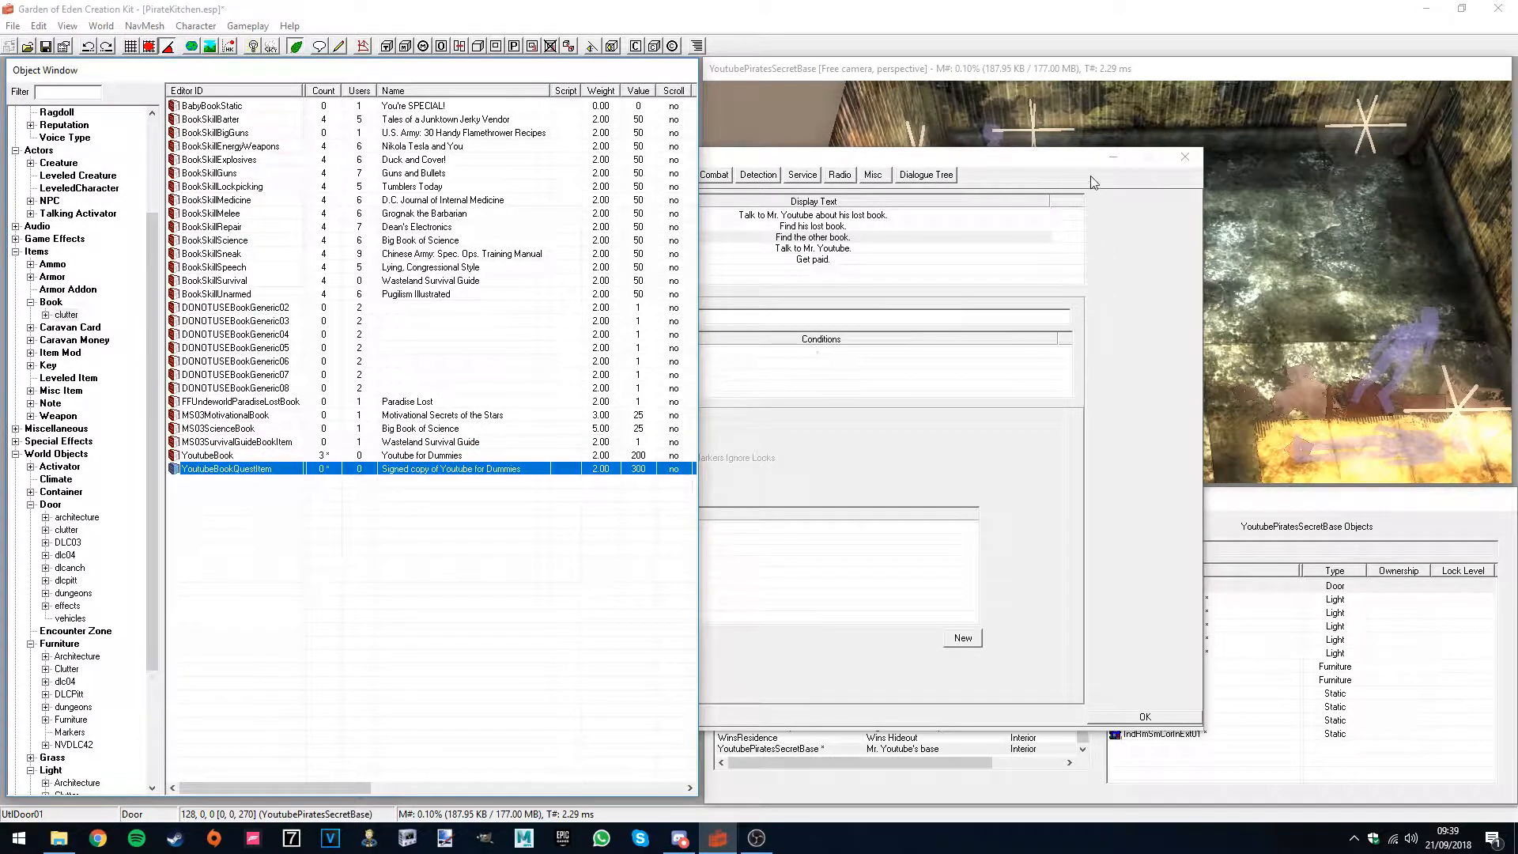
left_click(1114, 158)
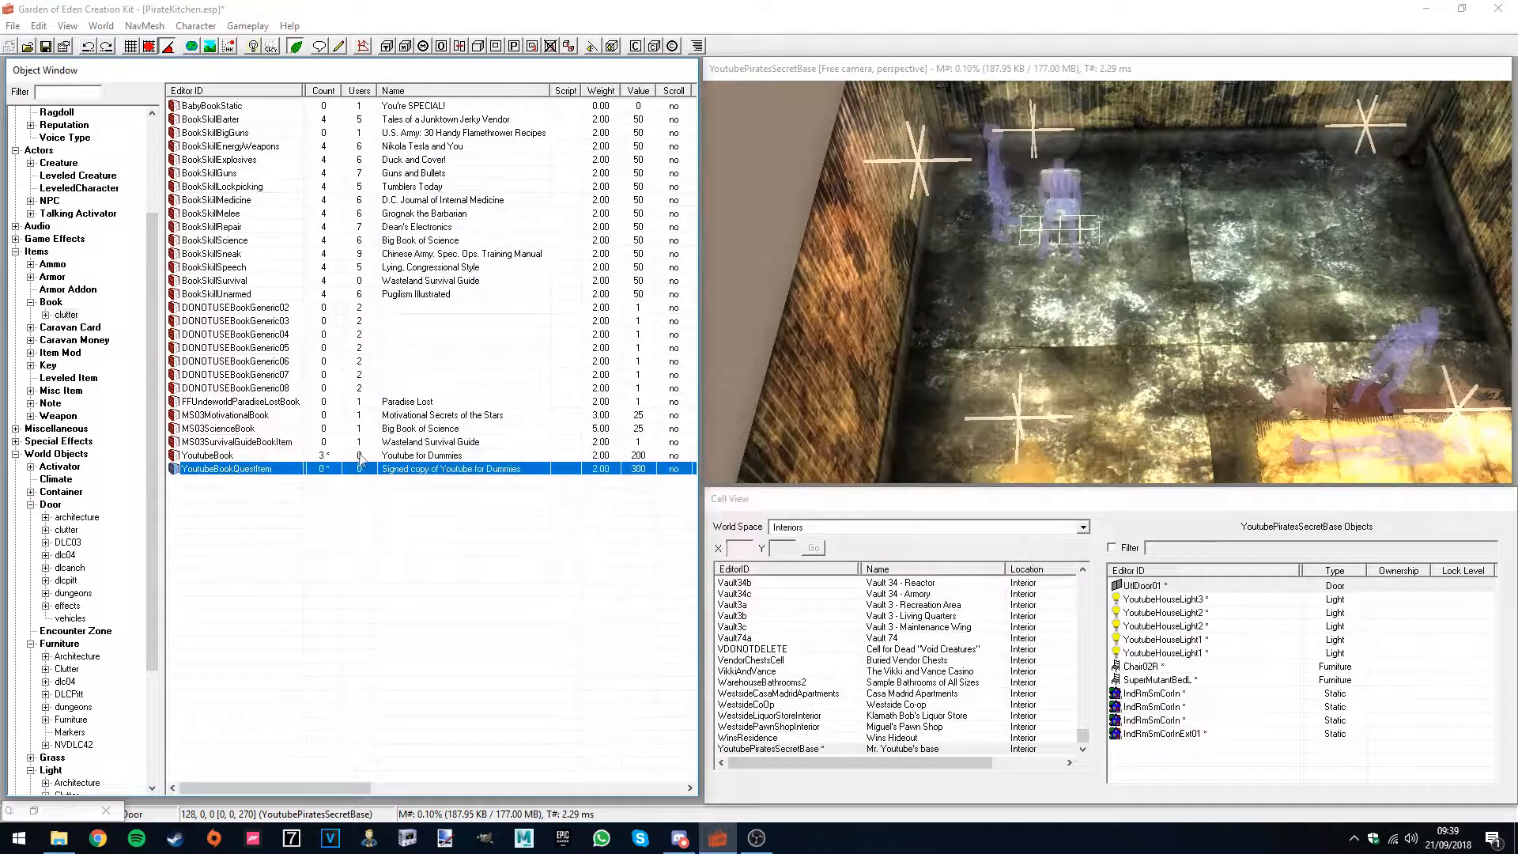
scroll(1010, 362, "up", 2)
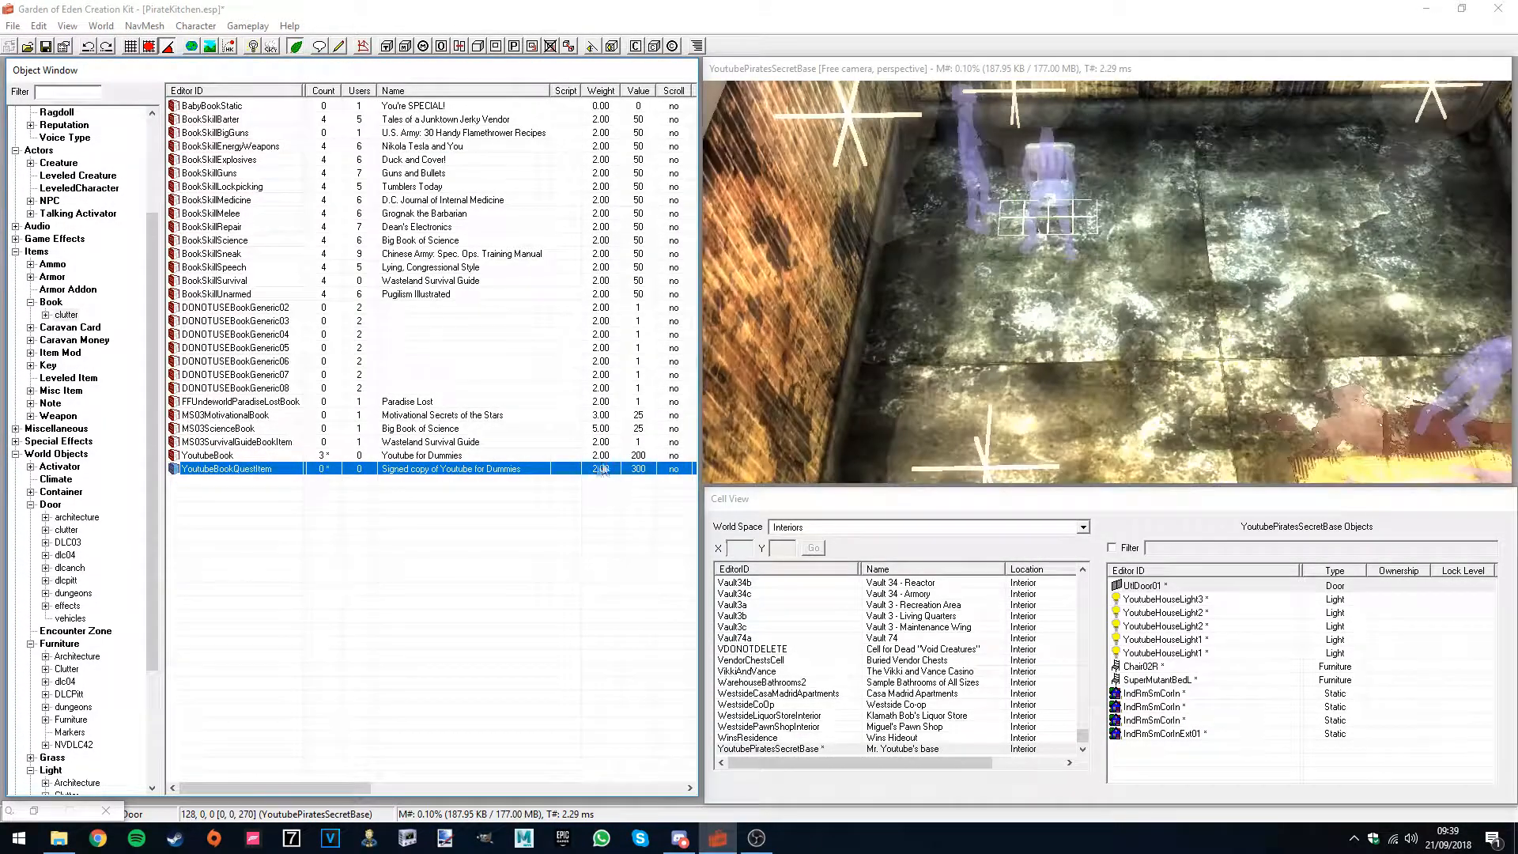
left_click_drag(603, 470, 779, 465)
left_click(814, 471)
- Place a second copy of YoutubeBookQuestItem on the floor farther across the room from the first
scroll(975, 356, "down", 5)
middle_click_drag(990, 405, 948, 340)
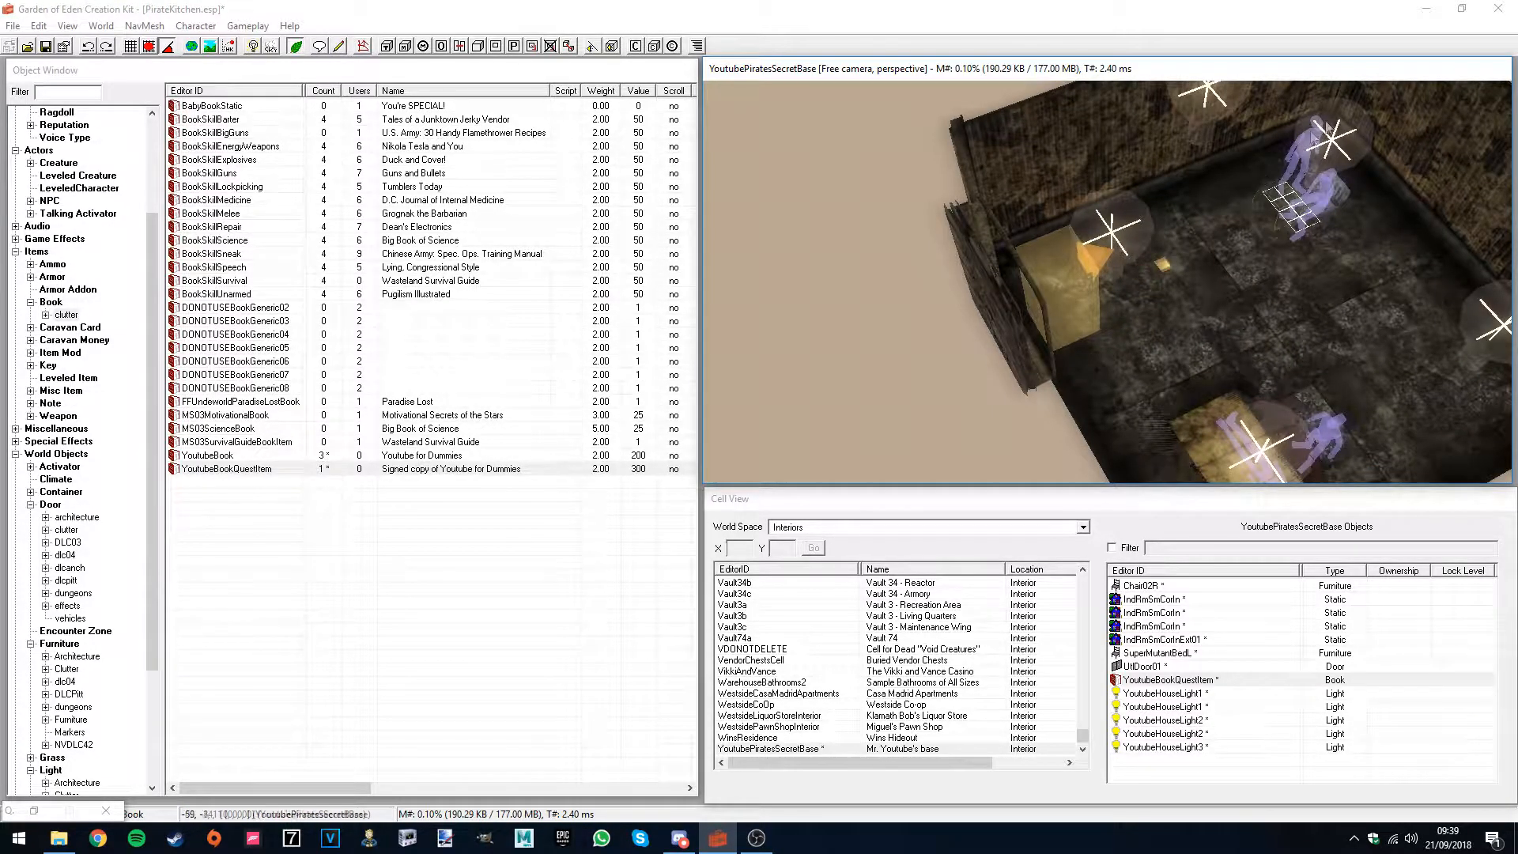
middle_click_drag(1339, 117, 978, 297, "shift")
left_click_drag(1048, 325, 1310, 409)
left_click(1035, 297)
left_click(1366, 151)
scroll(1216, 353, "up", 6)
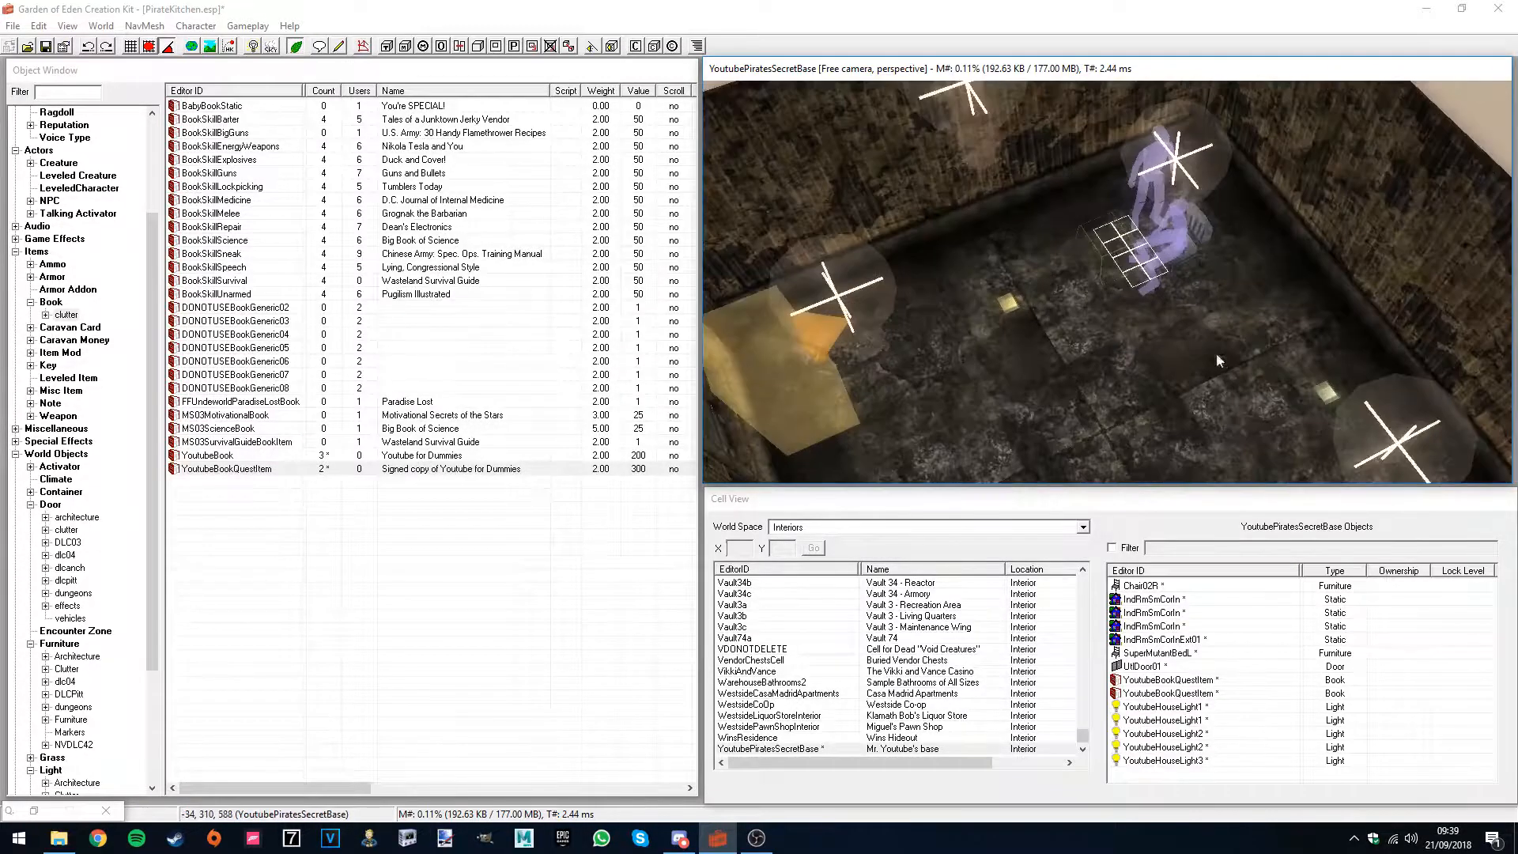
- Add a target to objective 10, try to pick the first floor book as its reference, and close the quest
left_click(34, 808)
left_click_drag(593, 151, 252, 190)
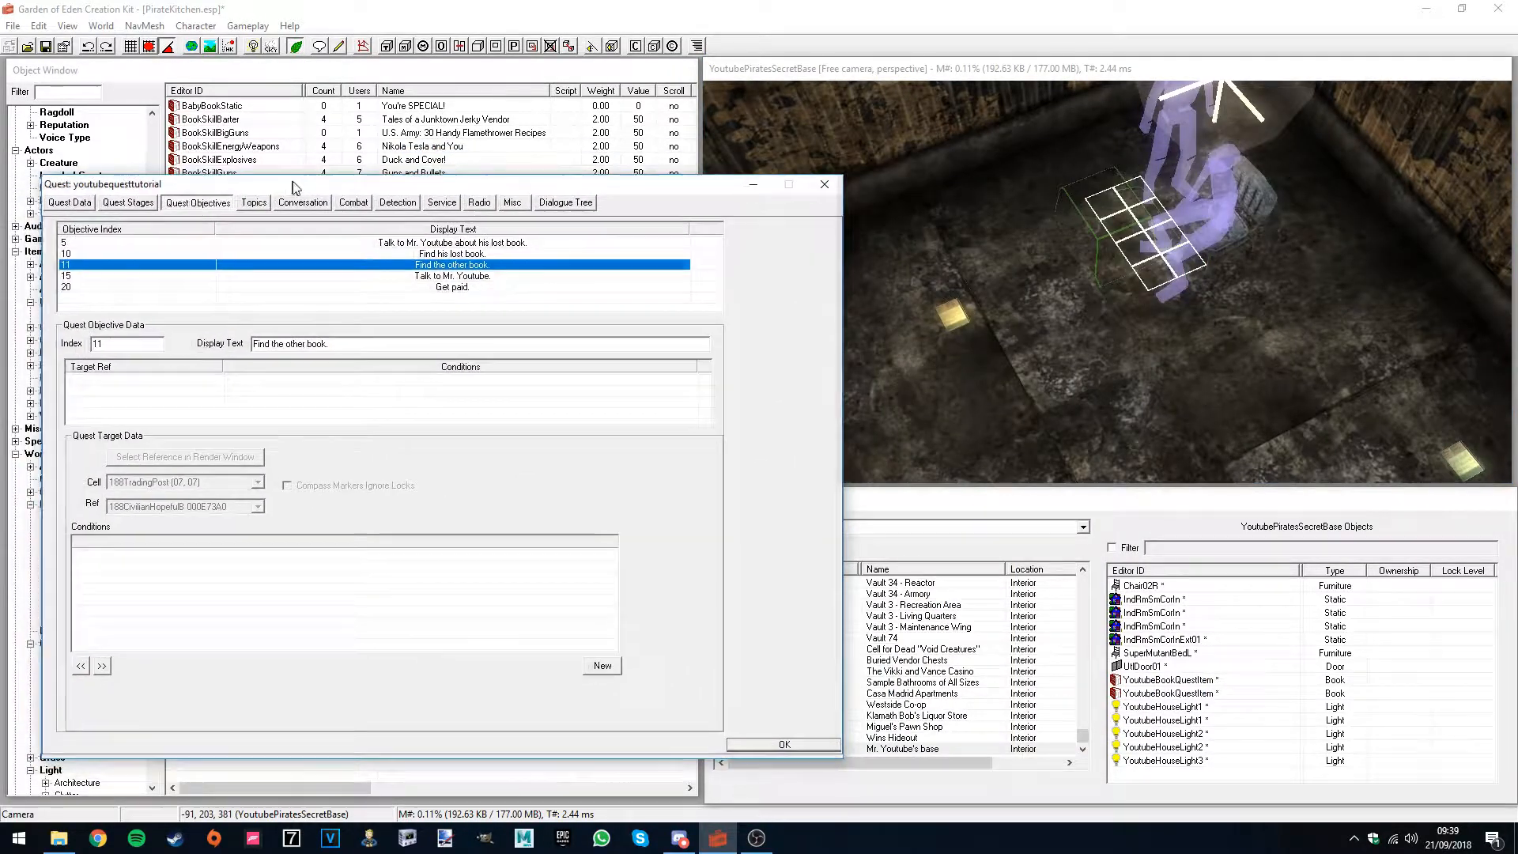
left_click(443, 256)
right_click(361, 410)
left_click(373, 413)
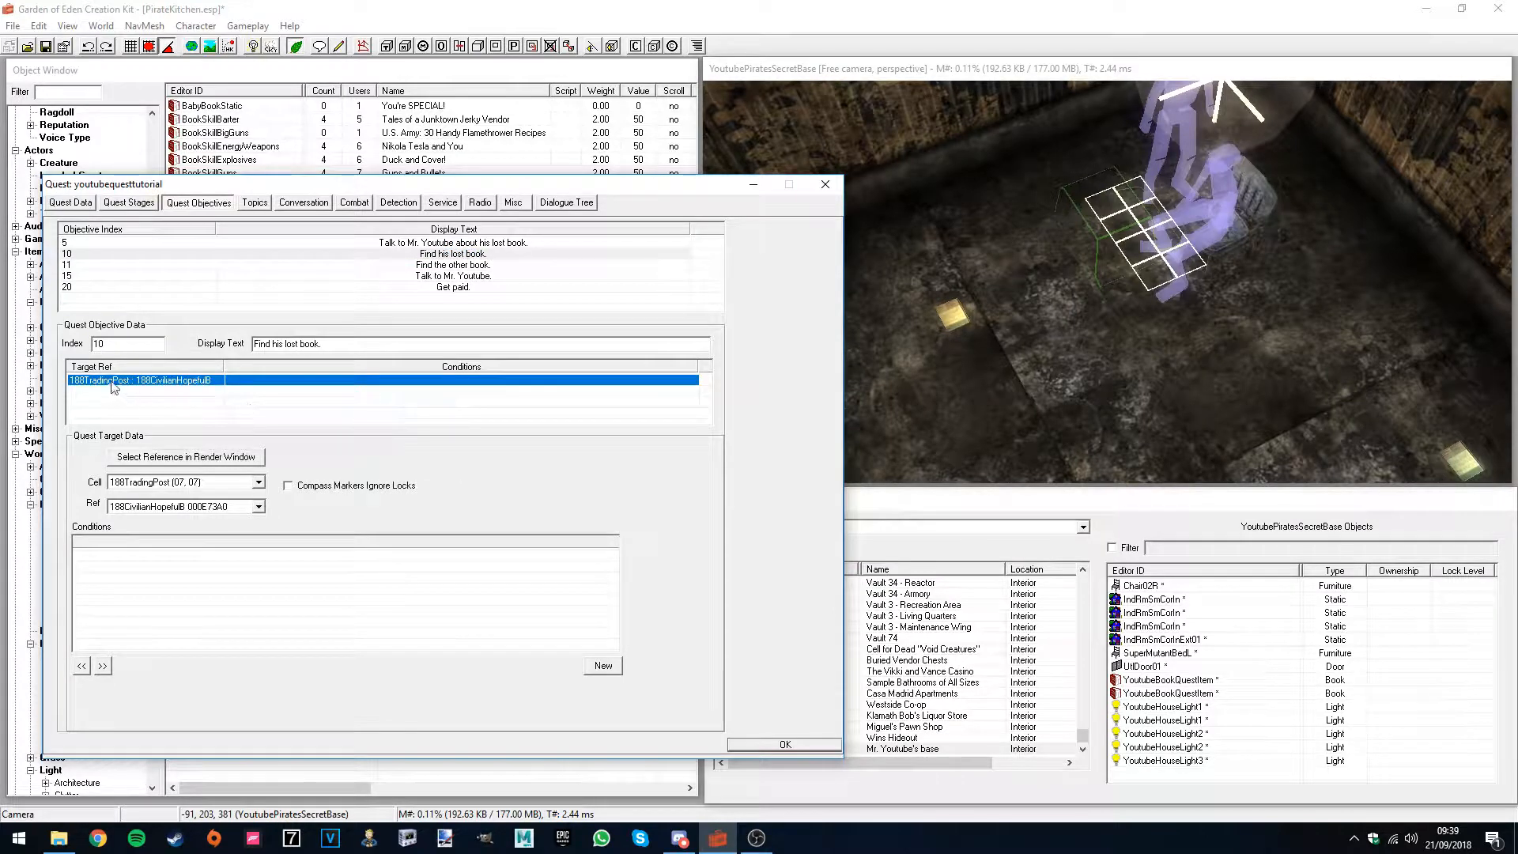
left_click(228, 456)
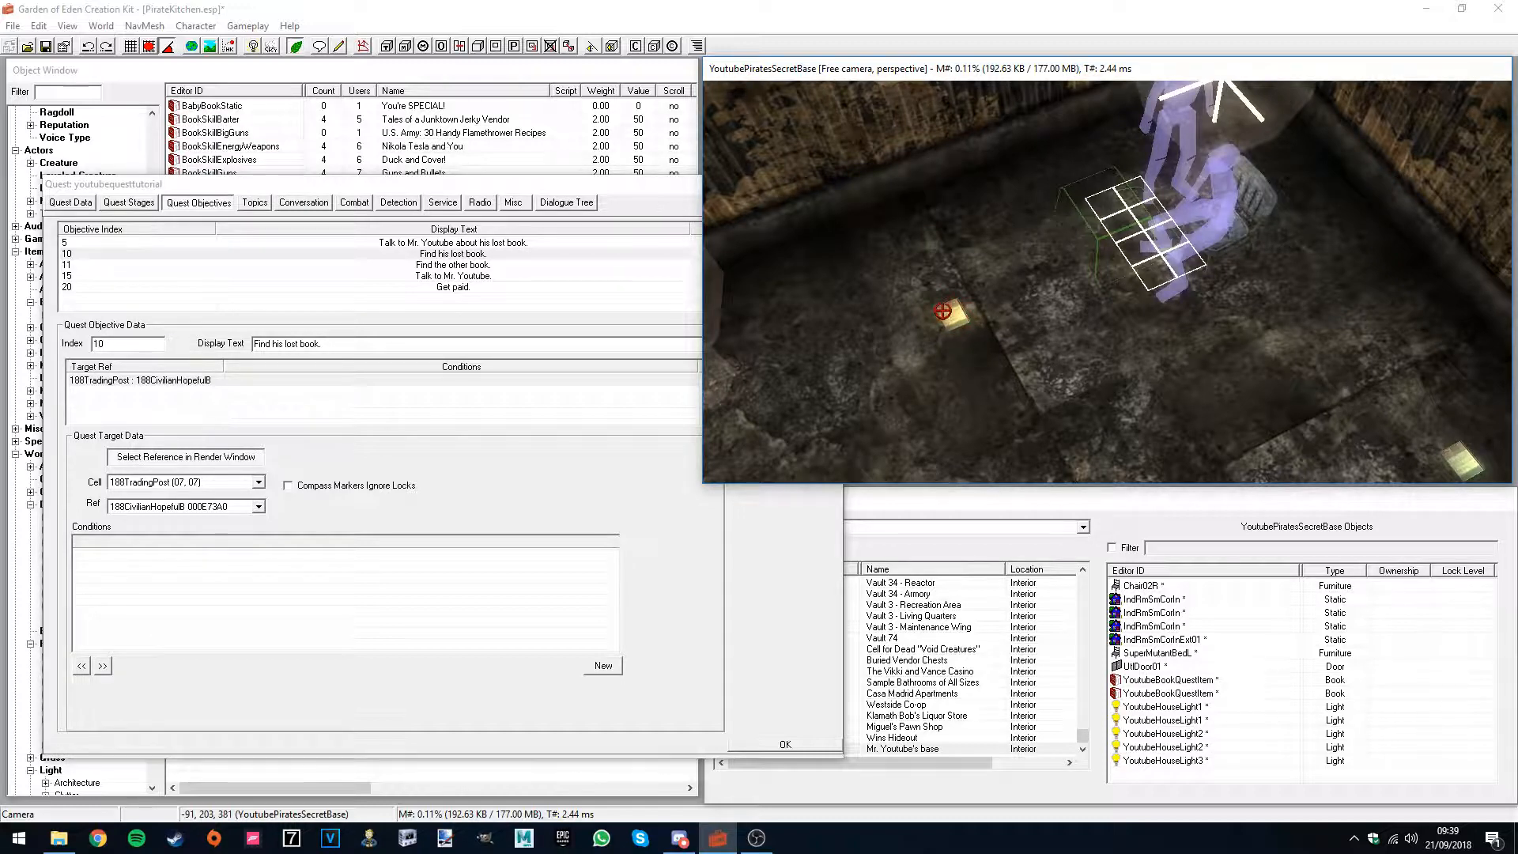
double_click(949, 319)
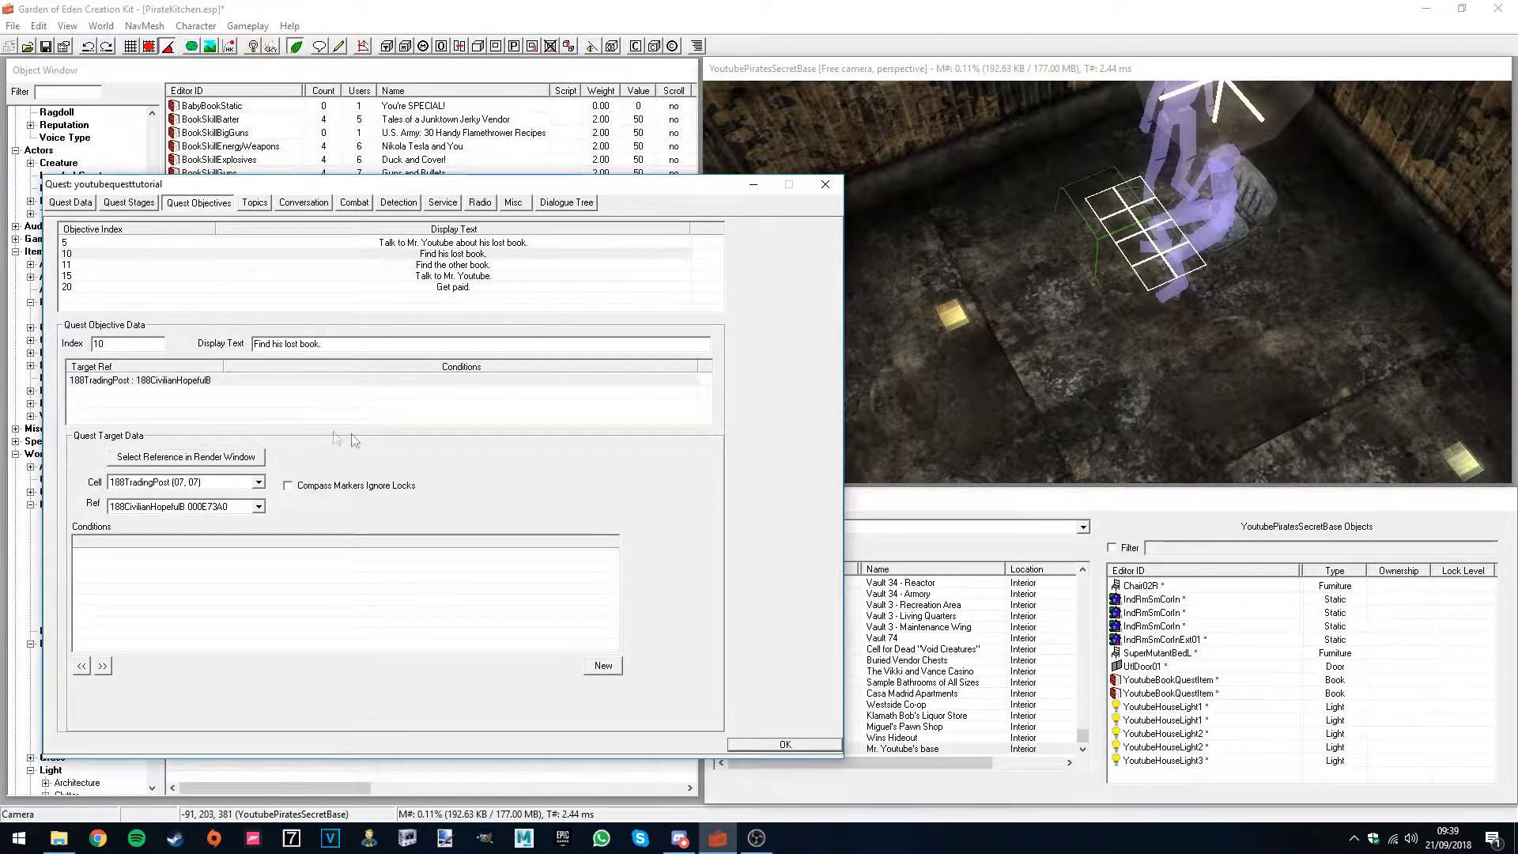
left_click(781, 744)
- Filter all objects for xmarker and place an XMarker over the first book on the secret base floor
left_click(61, 93)
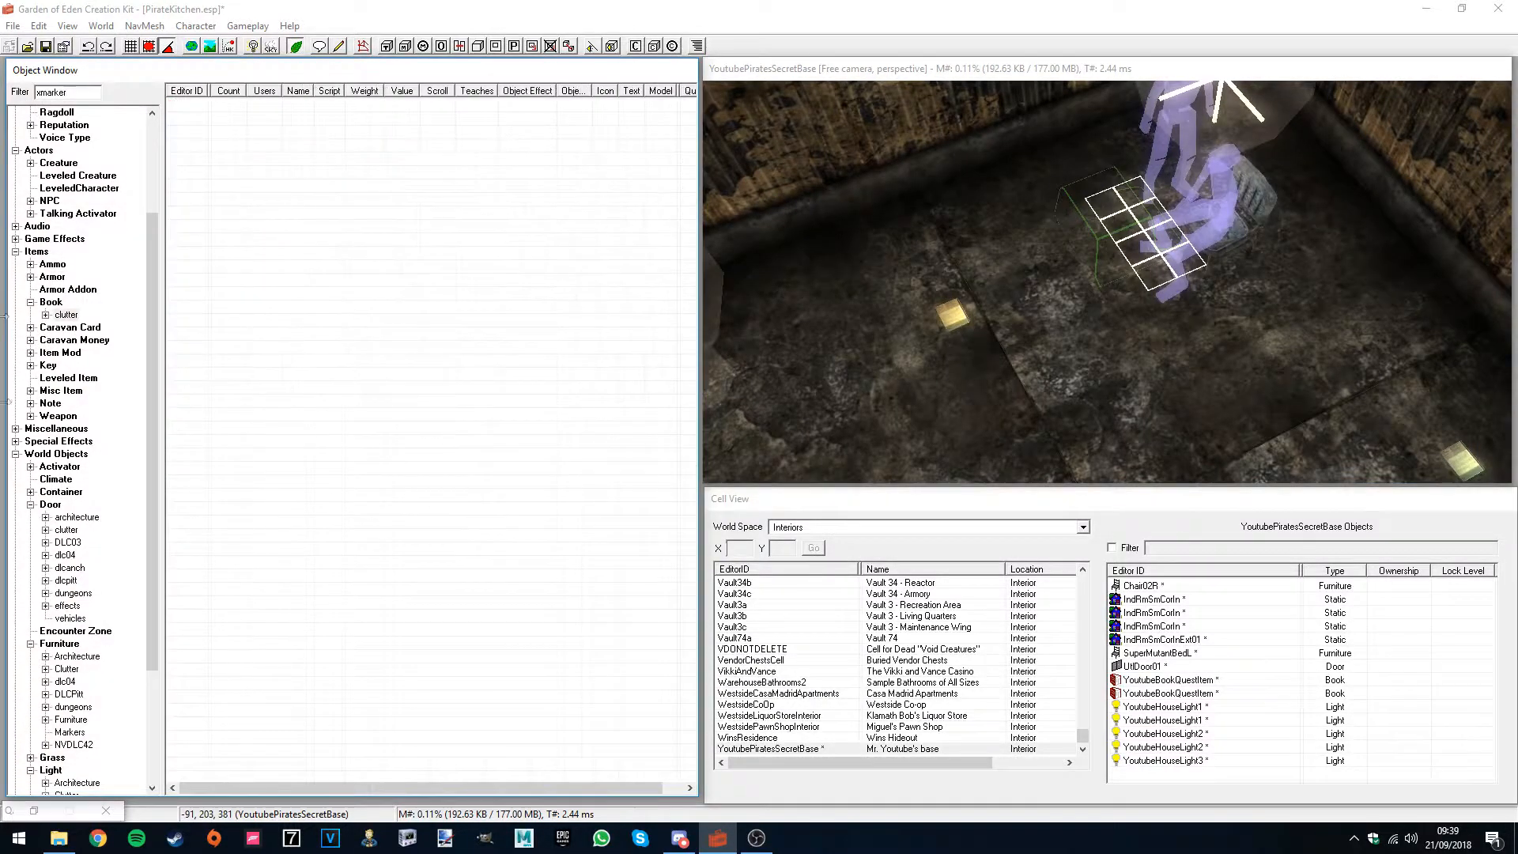
scroll(94, 694, "down", 5)
left_click(33, 783)
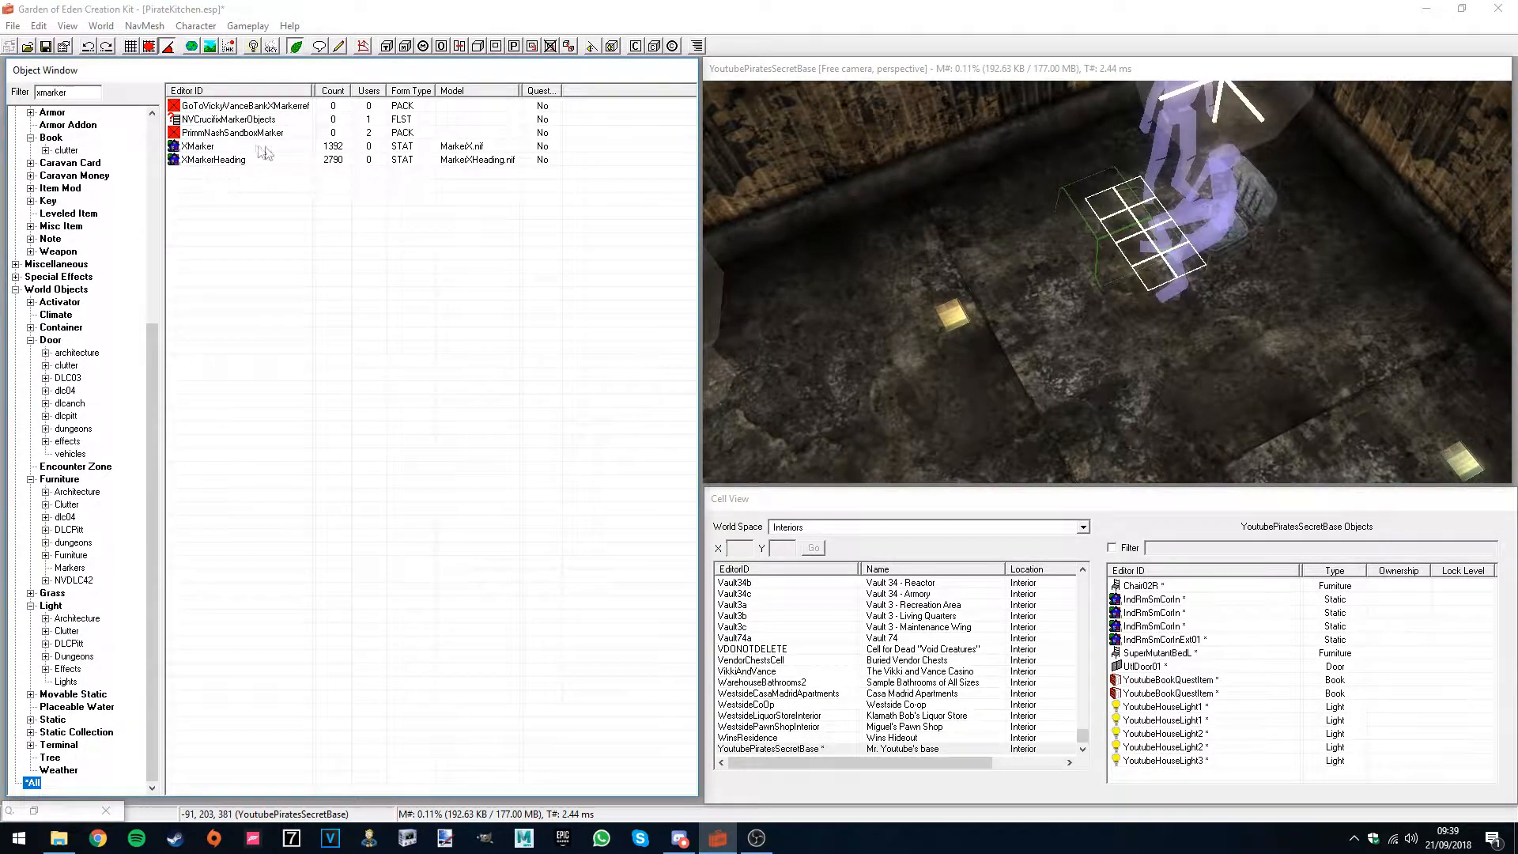
scroll(975, 221, "up", 5)
left_click_drag(491, 148, 843, 263)
scroll(843, 263, "down", 5)
left_click_drag(943, 352, 914, 296)
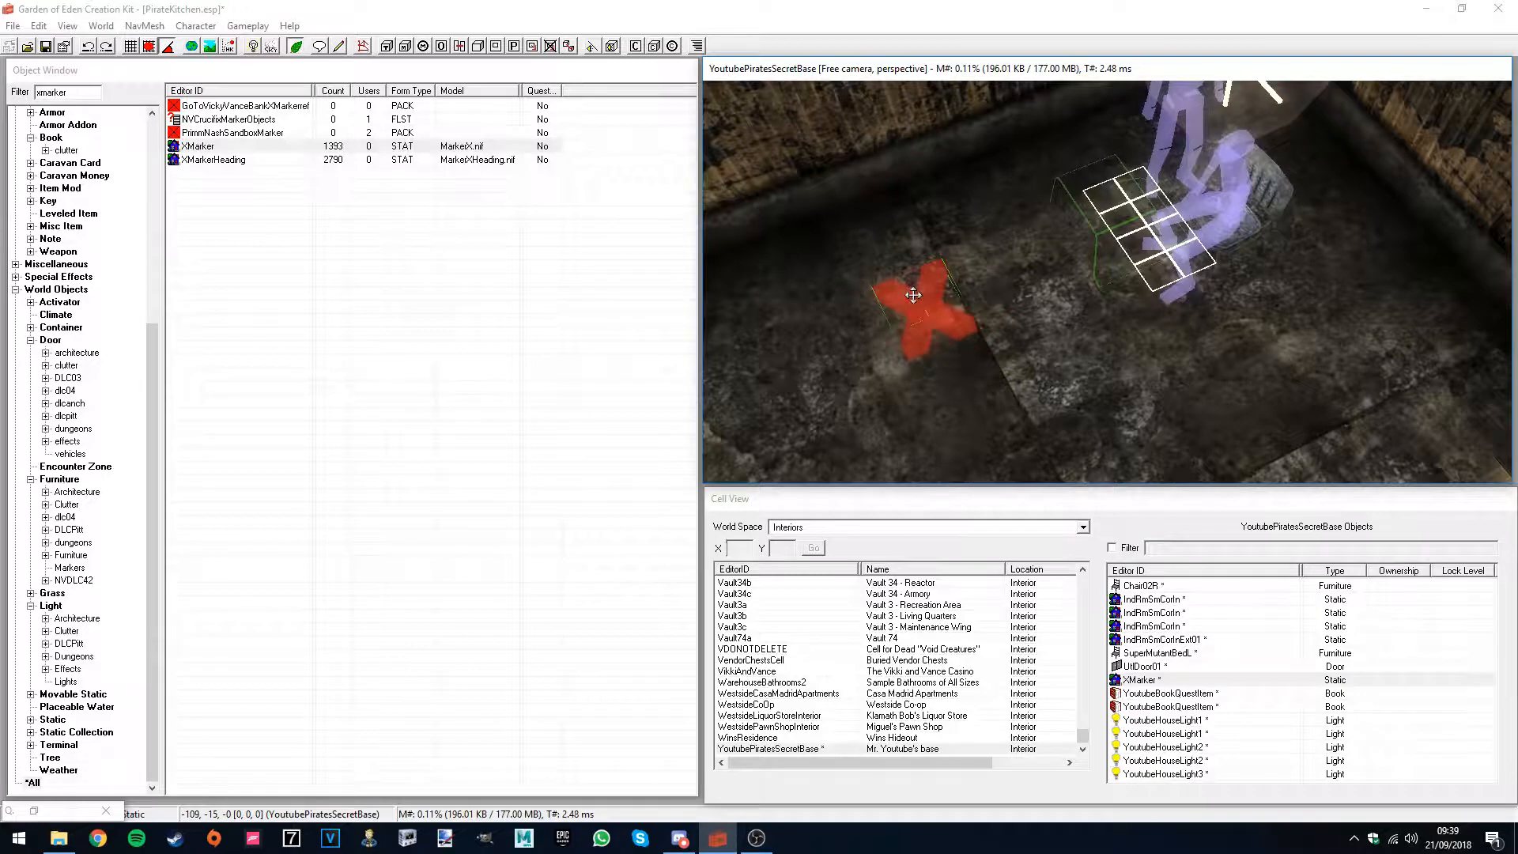
- Give the placed XMarker the reference ID PirateQuestBook1REF and copy that ID for reuse
double_click(914, 295)
left_click(682, 222)
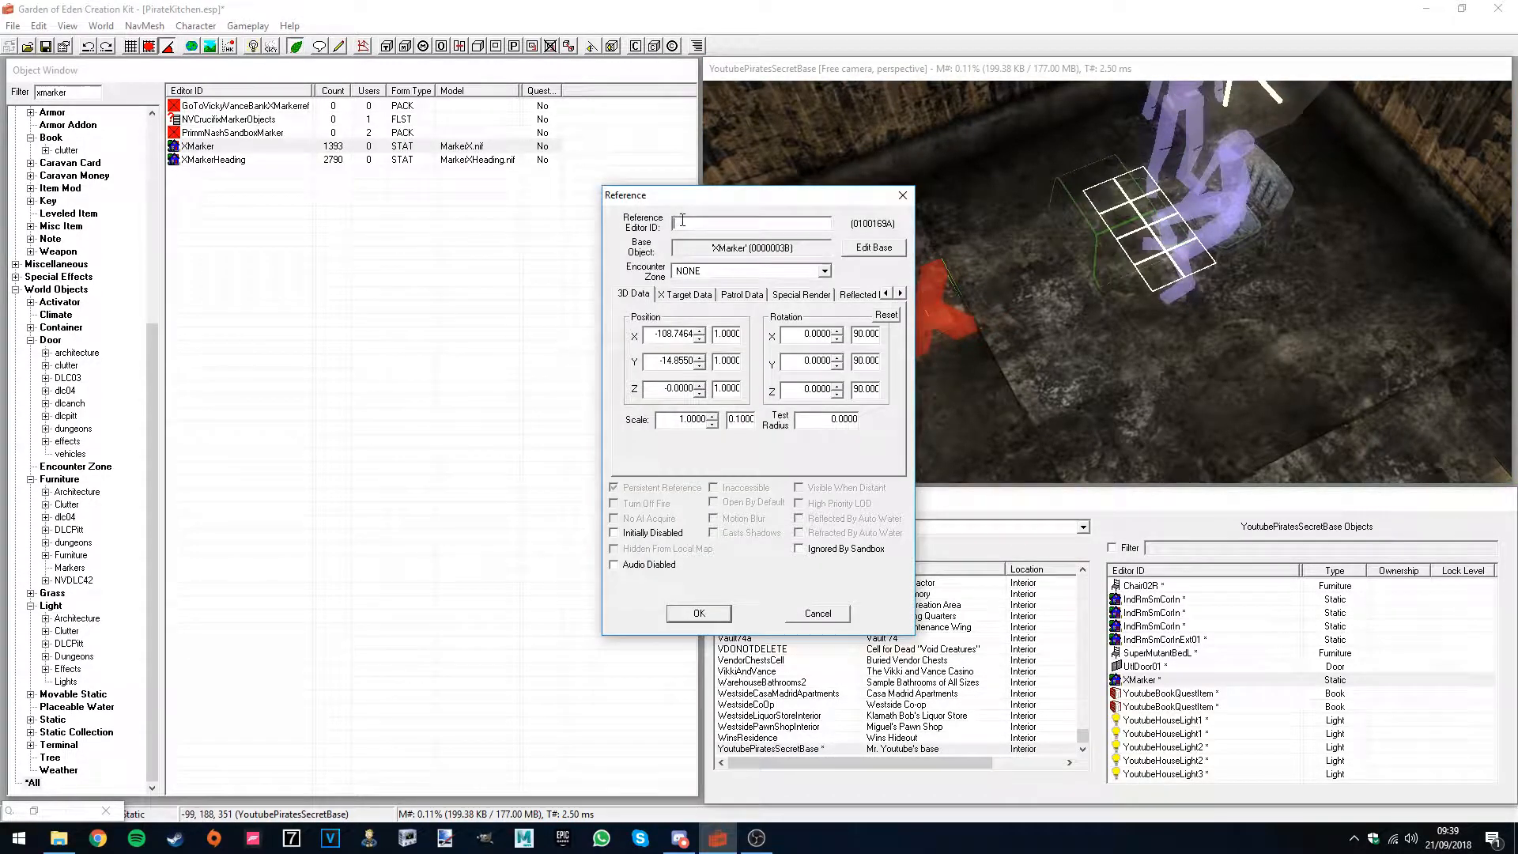
left_click_drag(685, 195, 524, 214)
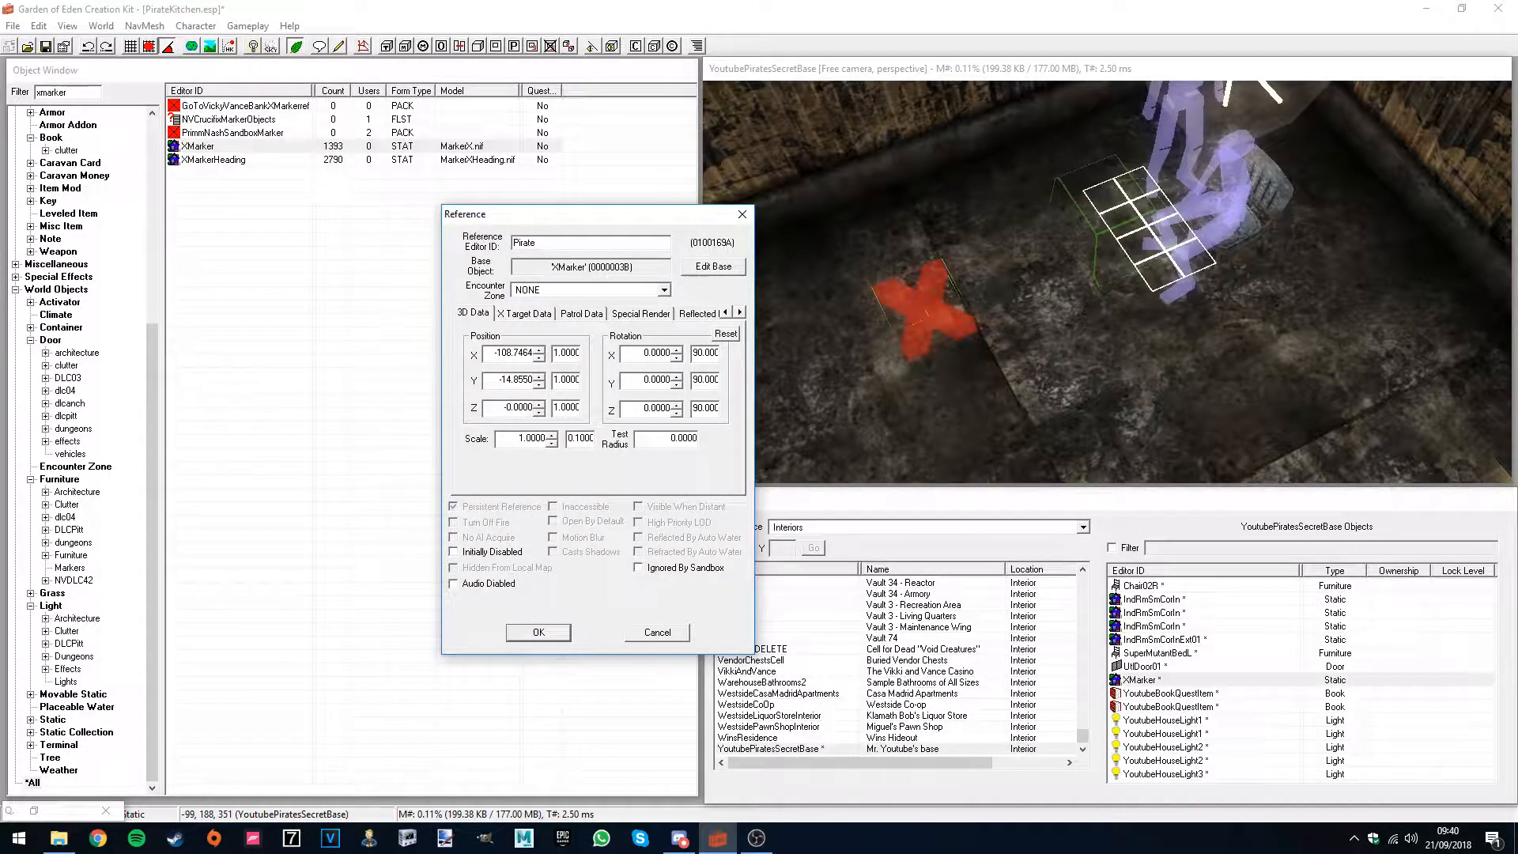
type("PirateQuestBook1REF")
key("shift+Home")
key("ctrl+c")
left_click(537, 632)
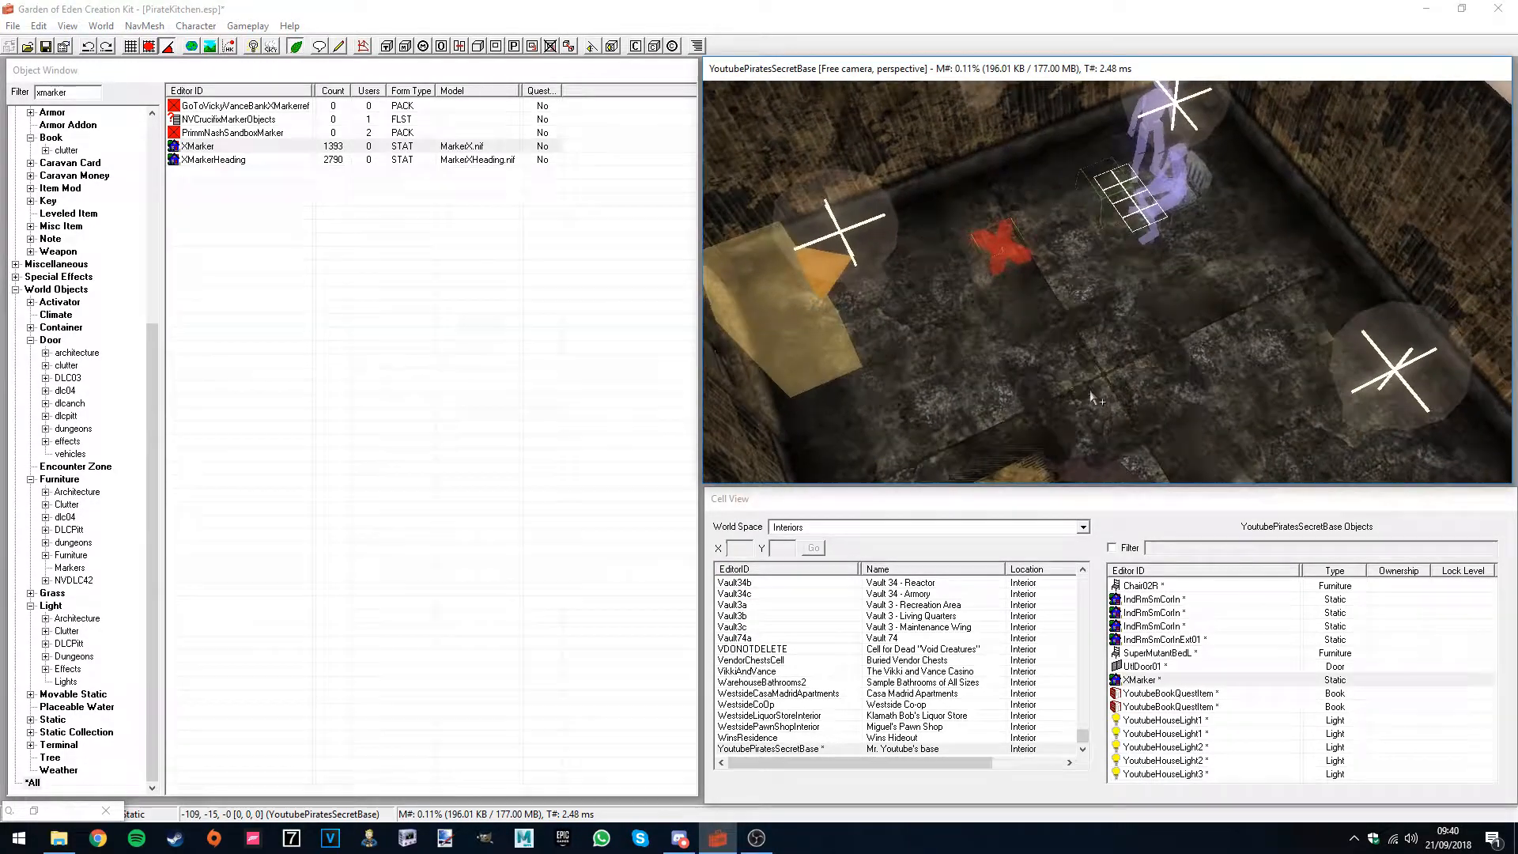
- Duplicate the XMarker and position the two markers over the first and second books on the floor
key("ctrl+d")
middle_click_drag(1091, 391, 1003, 282, "shift")
left_click(1009, 231)
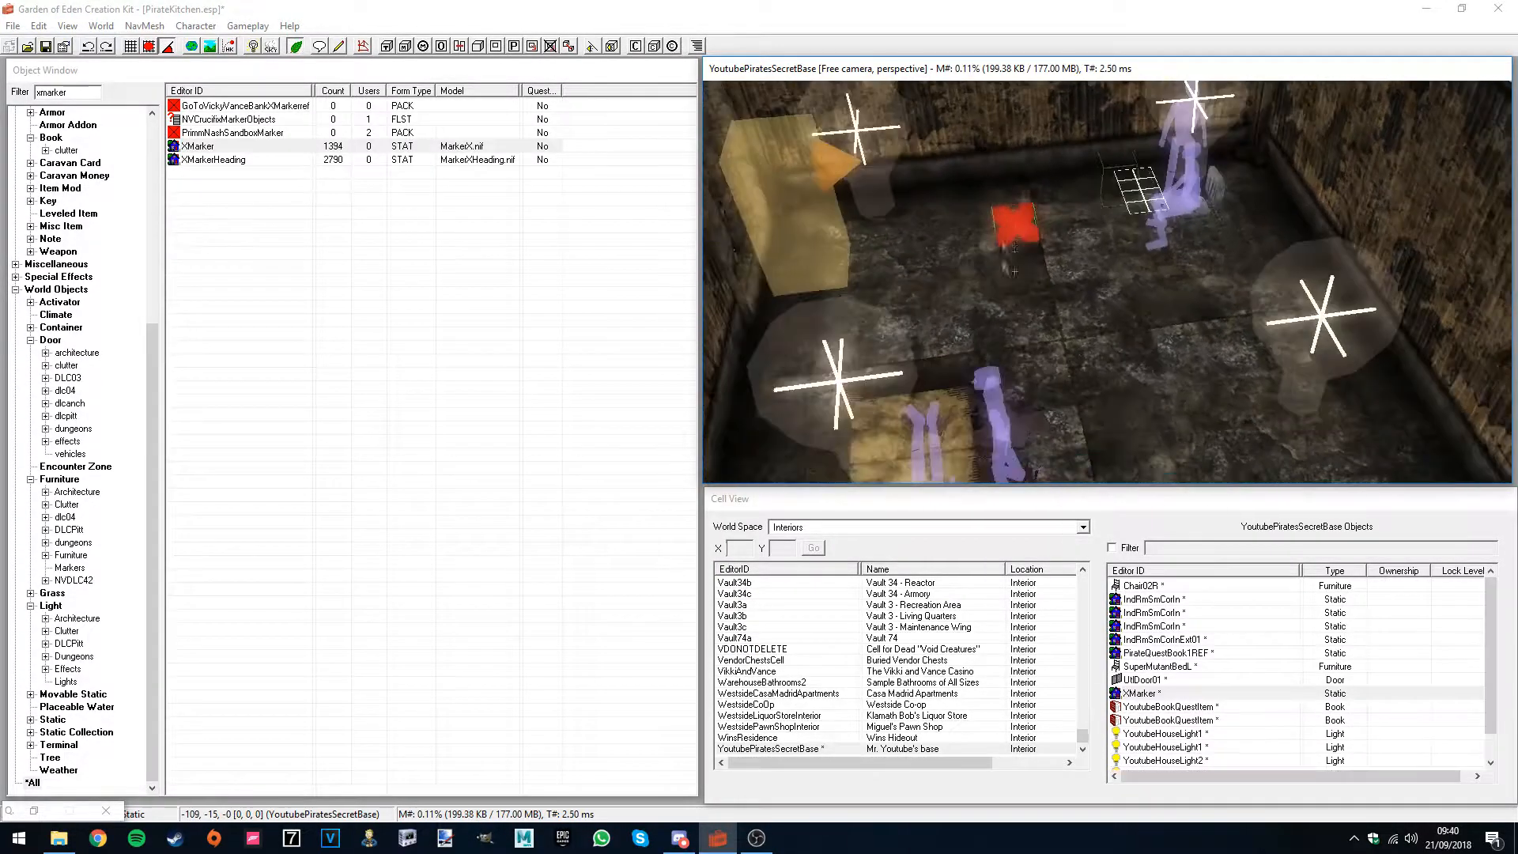
left_click_drag(1010, 230, 1108, 307)
left_click(1015, 226)
mouse_move(1016, 226)
left_mouse_down()
mouse_move(1379, 449)
mouse_move(1502, 581)
left_mouse_up()
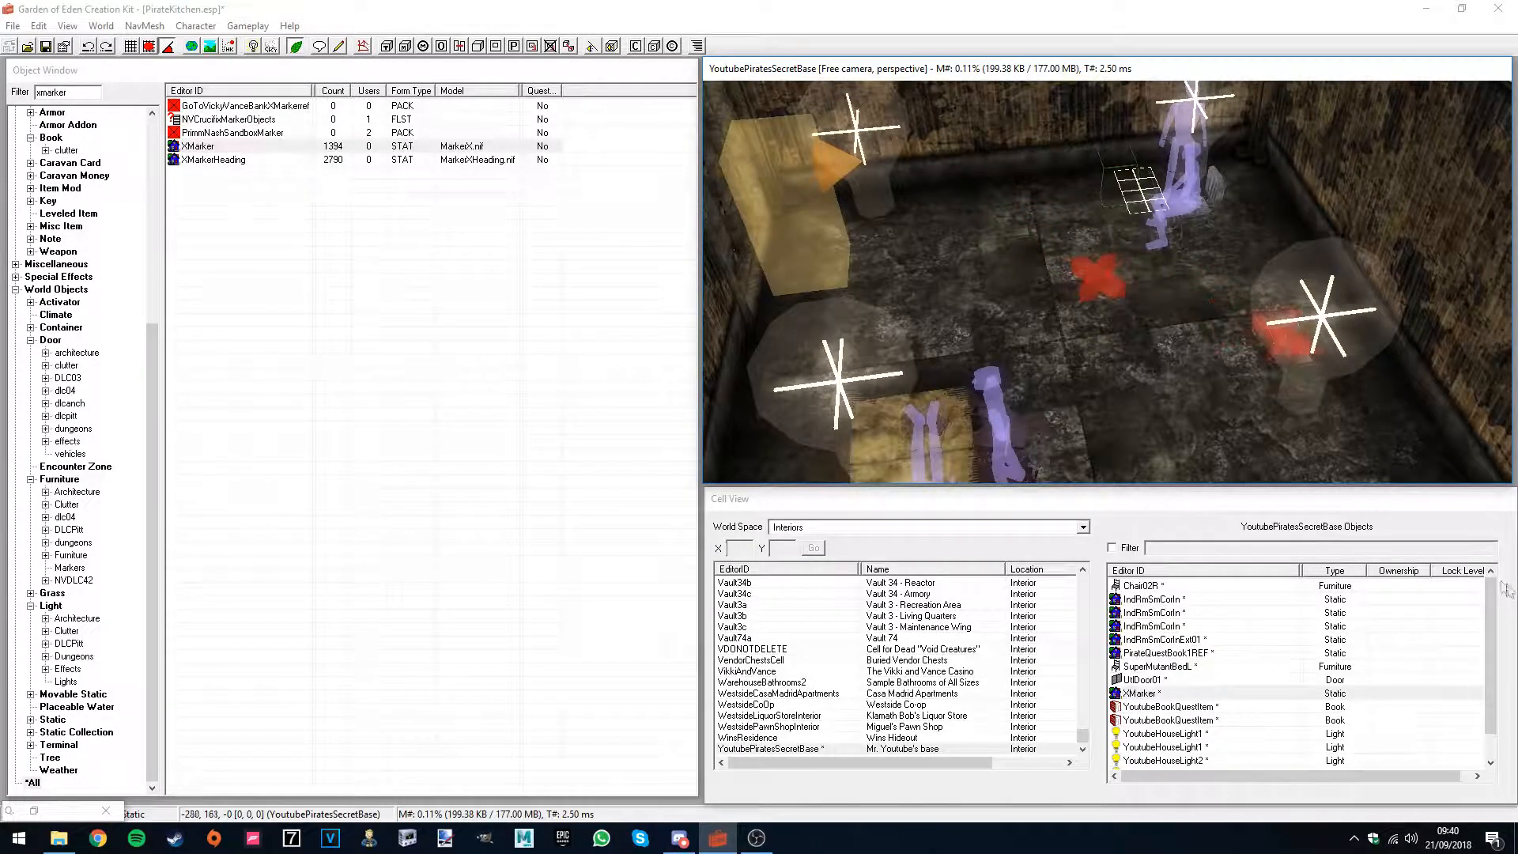
left_click(1099, 282)
left_click_drag(1099, 281, 995, 218)
middle_click_drag(1145, 378, 1222, 340)
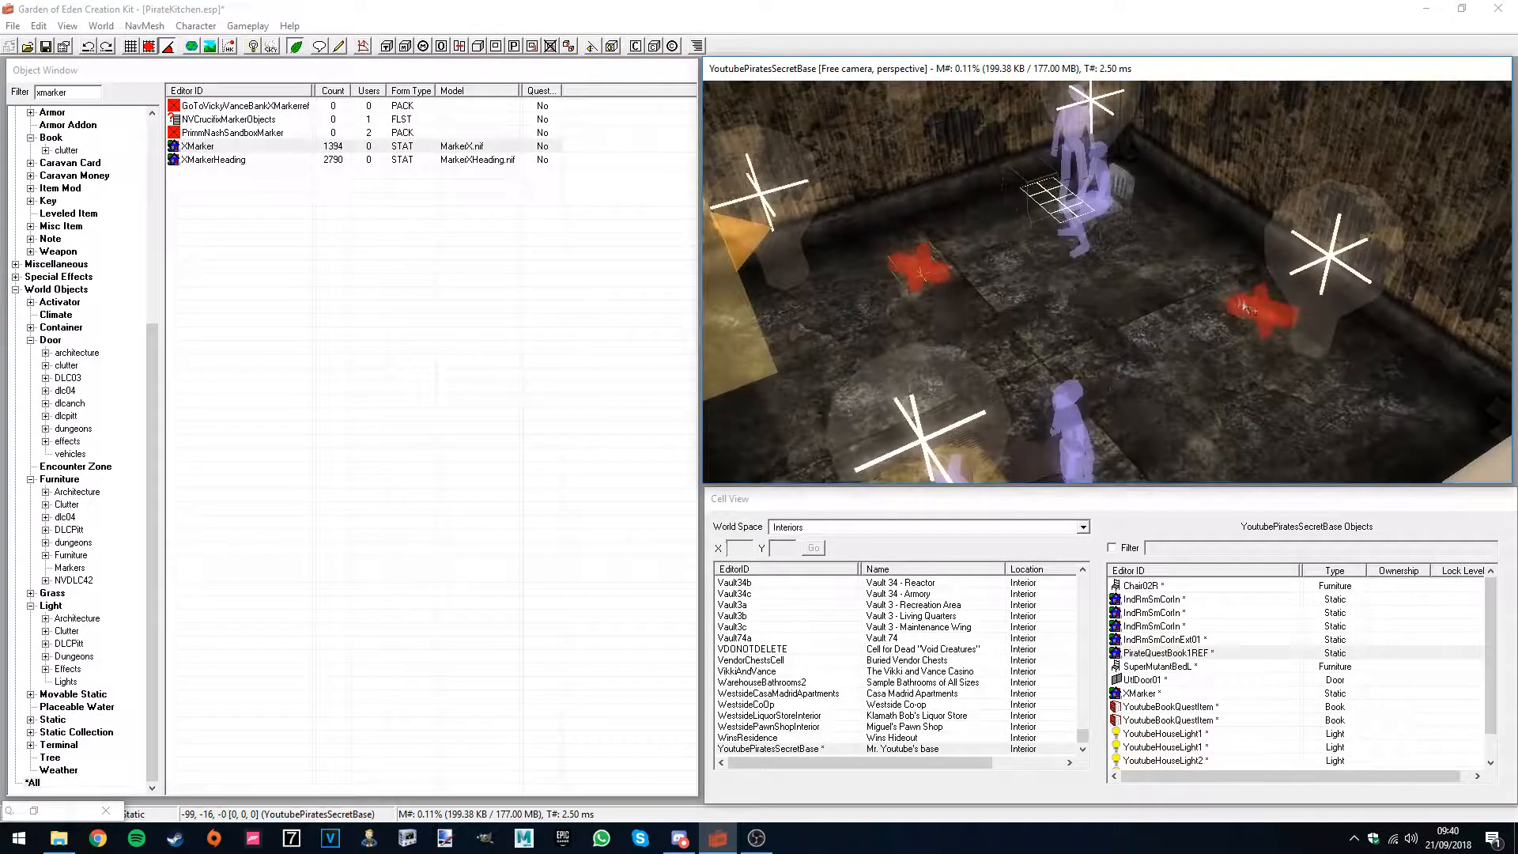
- Give the XMarker at the second book the reference ID PirateQuestBook2REF
double_click(1254, 305)
key("ctrl+v")
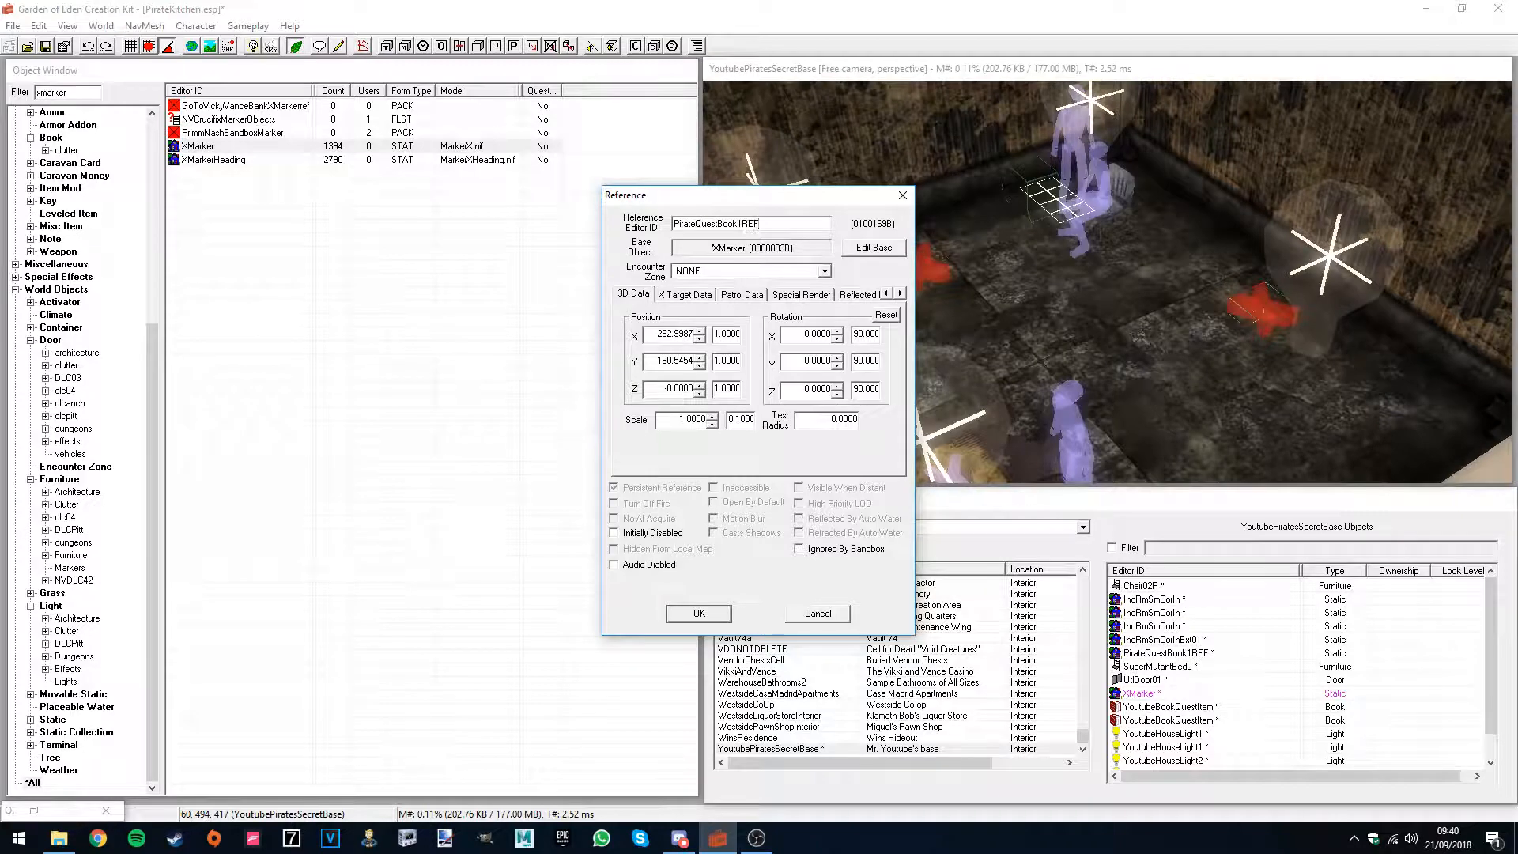
left_click(699, 614)
middle_click_drag(893, 344, 744, 417)
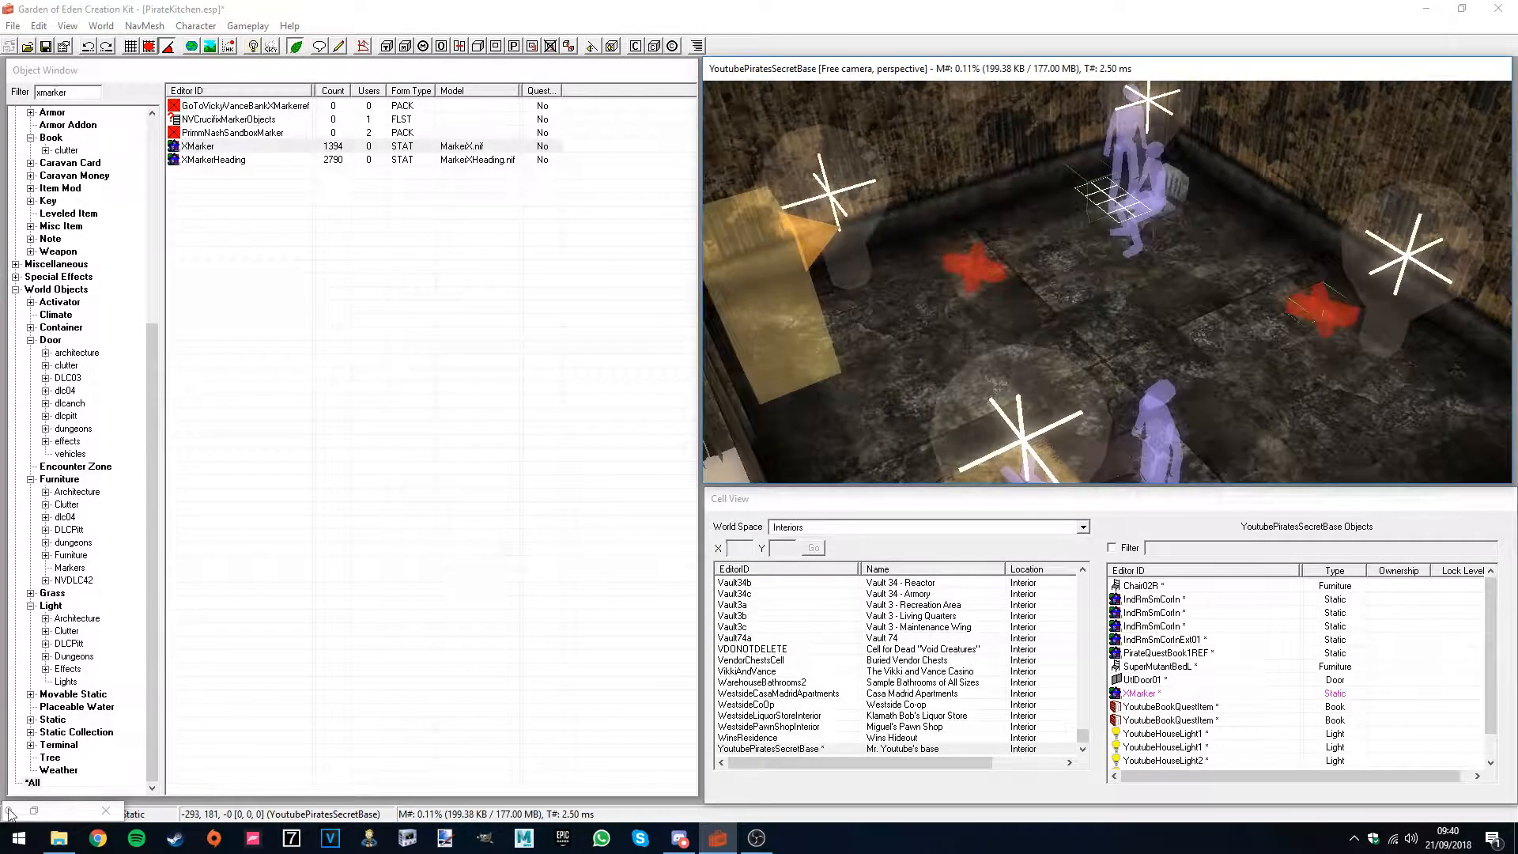
- Restore the quest window and set the target of objective 10 to the PirateQuestBook1REF marker
left_click(33, 811)
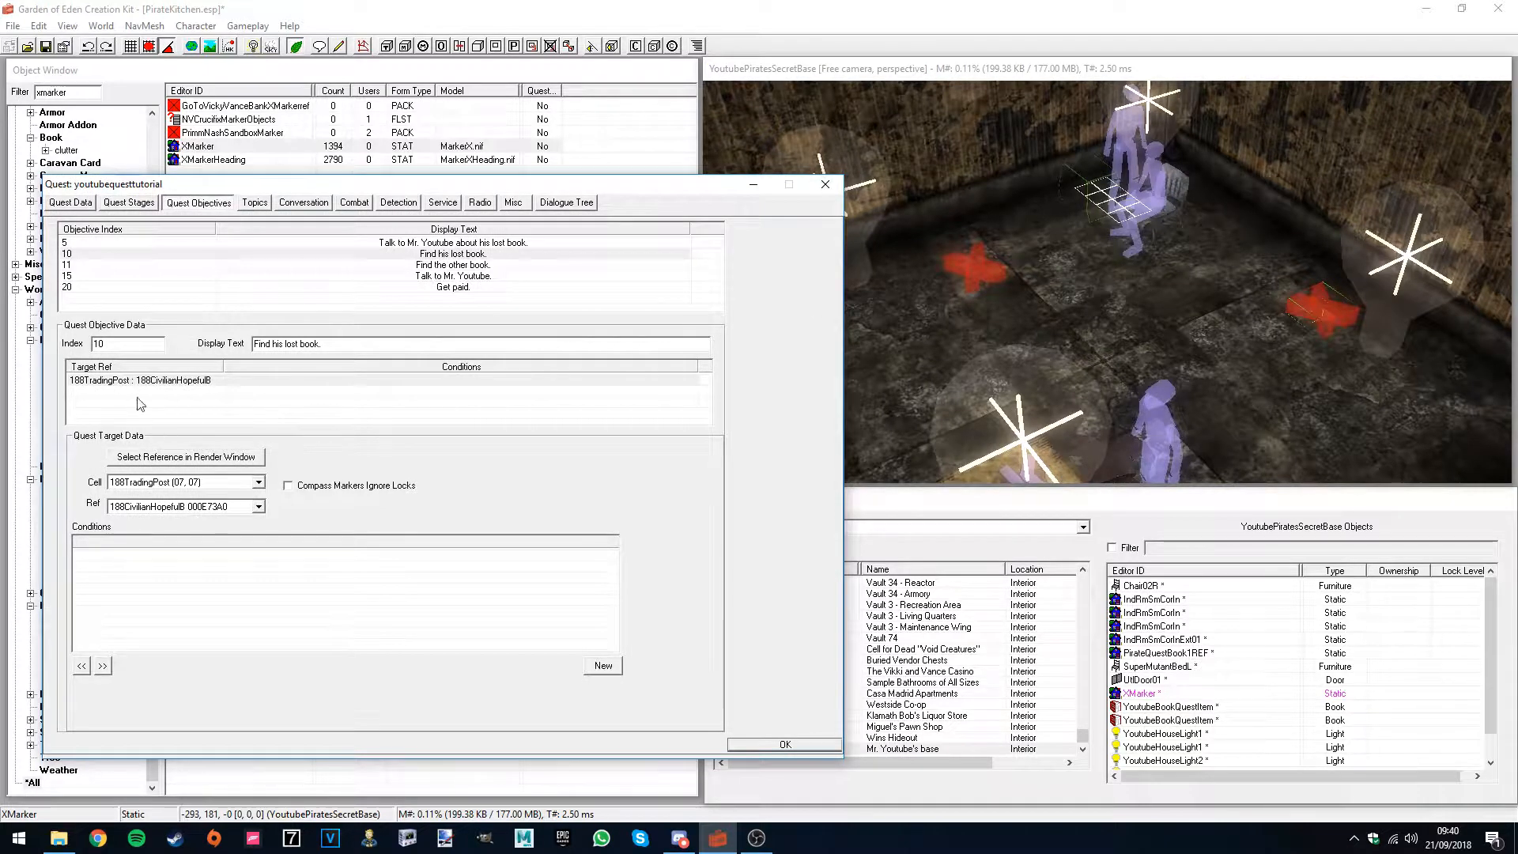
left_click(182, 458)
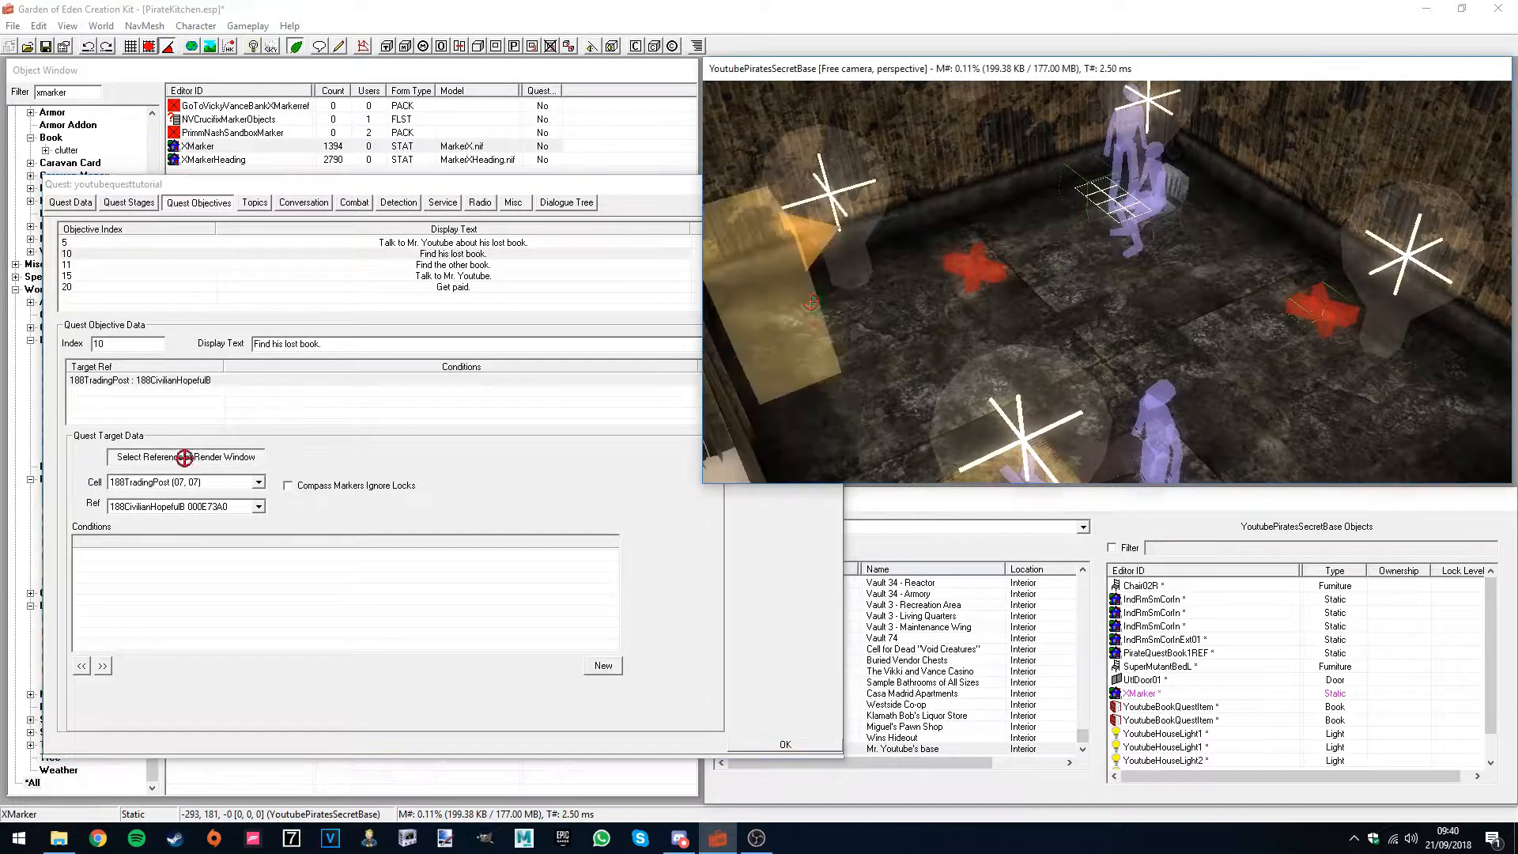
double_click(965, 266)
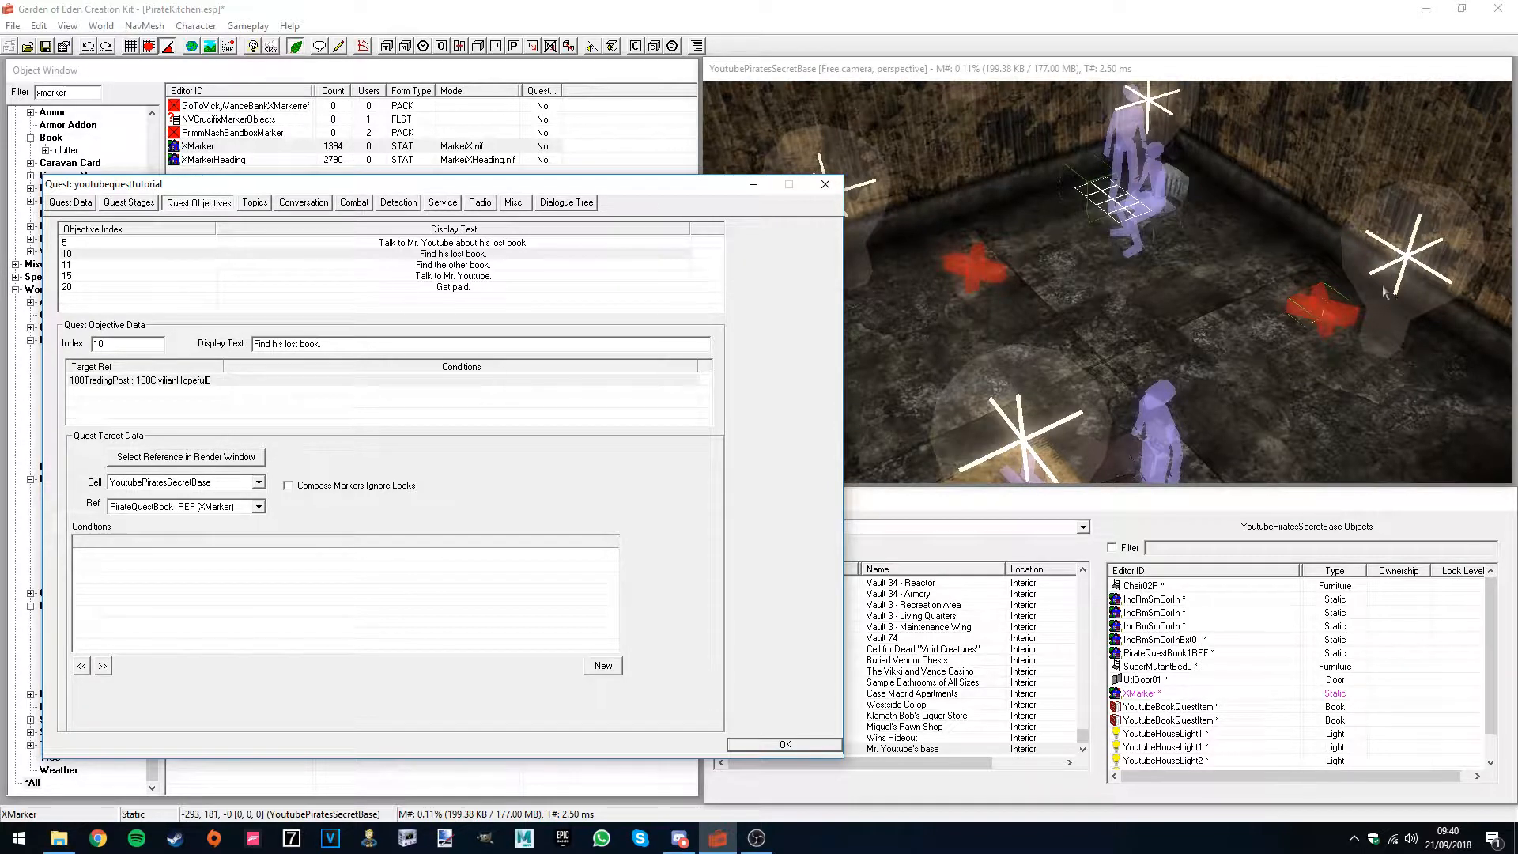
- Add a target to objective 11 and pick the PirateQuestBook2REF marker as its reference
left_click(422, 266)
right_click(127, 393)
left_click(141, 403)
left_click(156, 464)
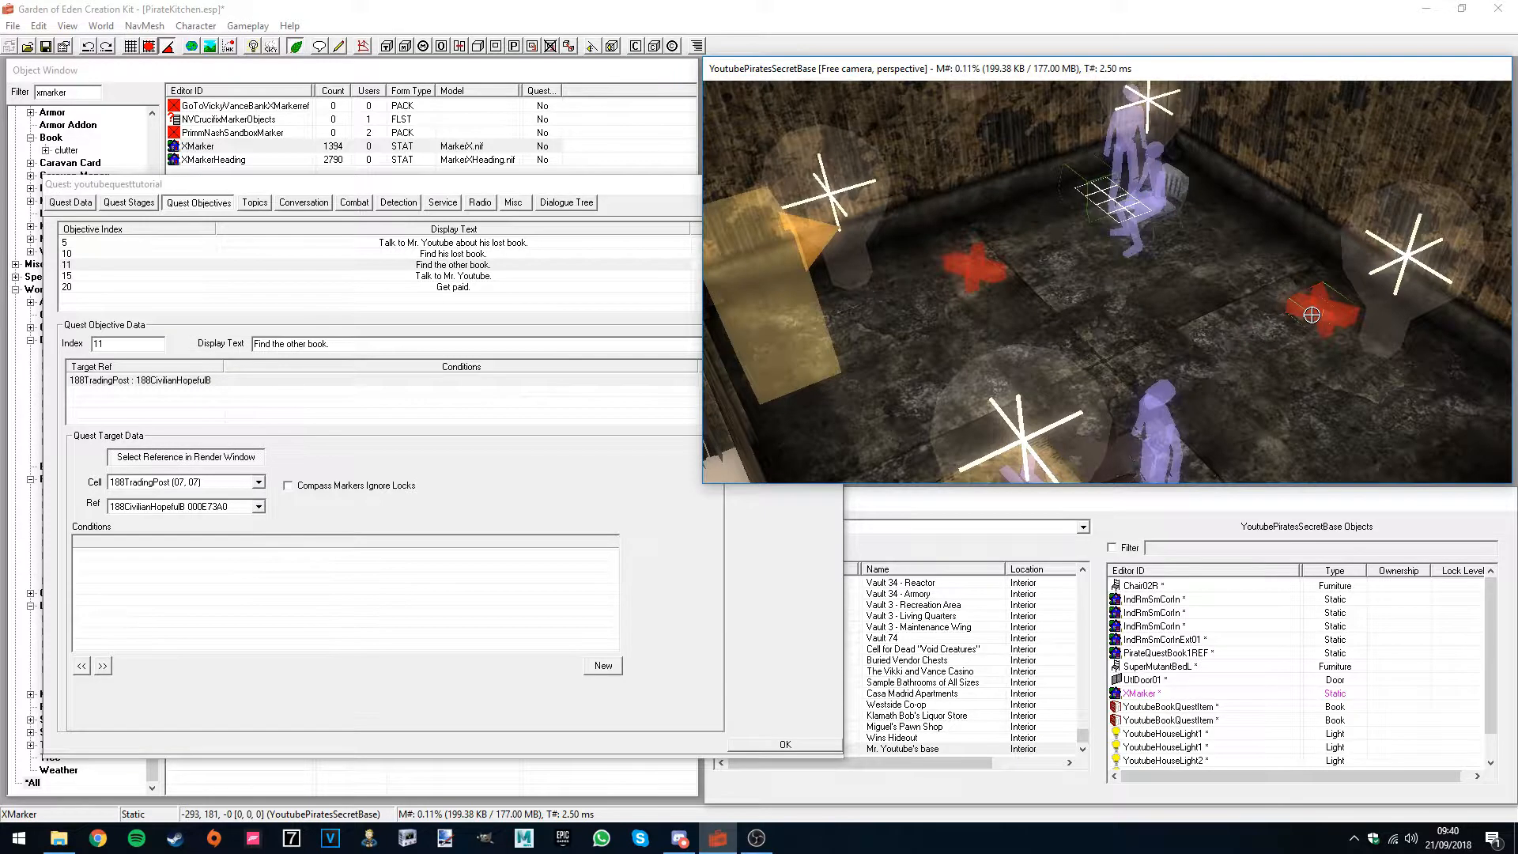
double_click(1312, 315)
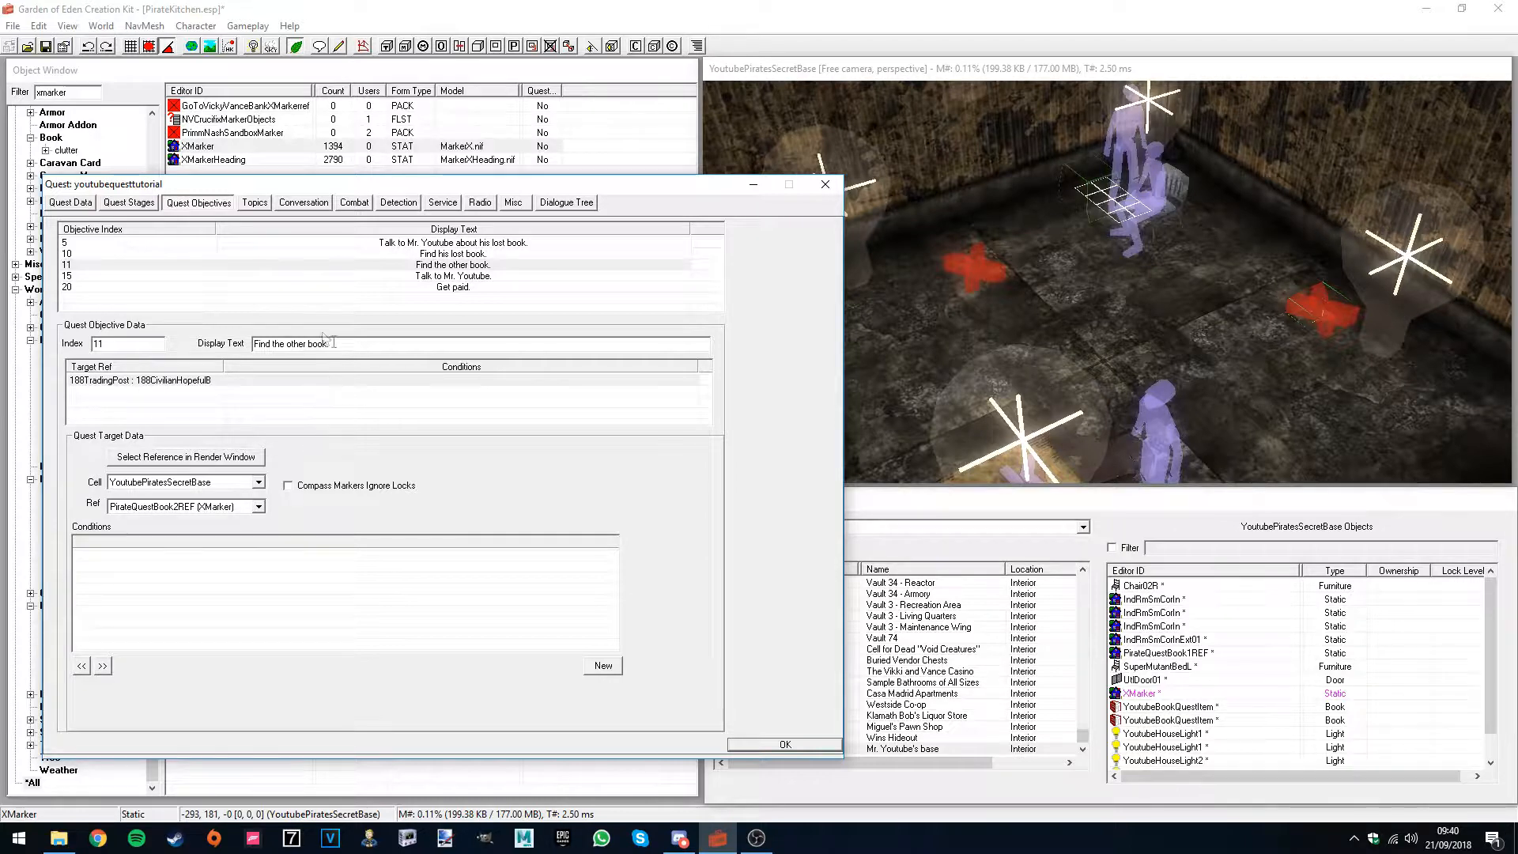
- Review the target references and display texts of objectives 5, 10, 11, 15 and 20
left_click_drag(455, 187, 633, 231)
left_click(427, 289)
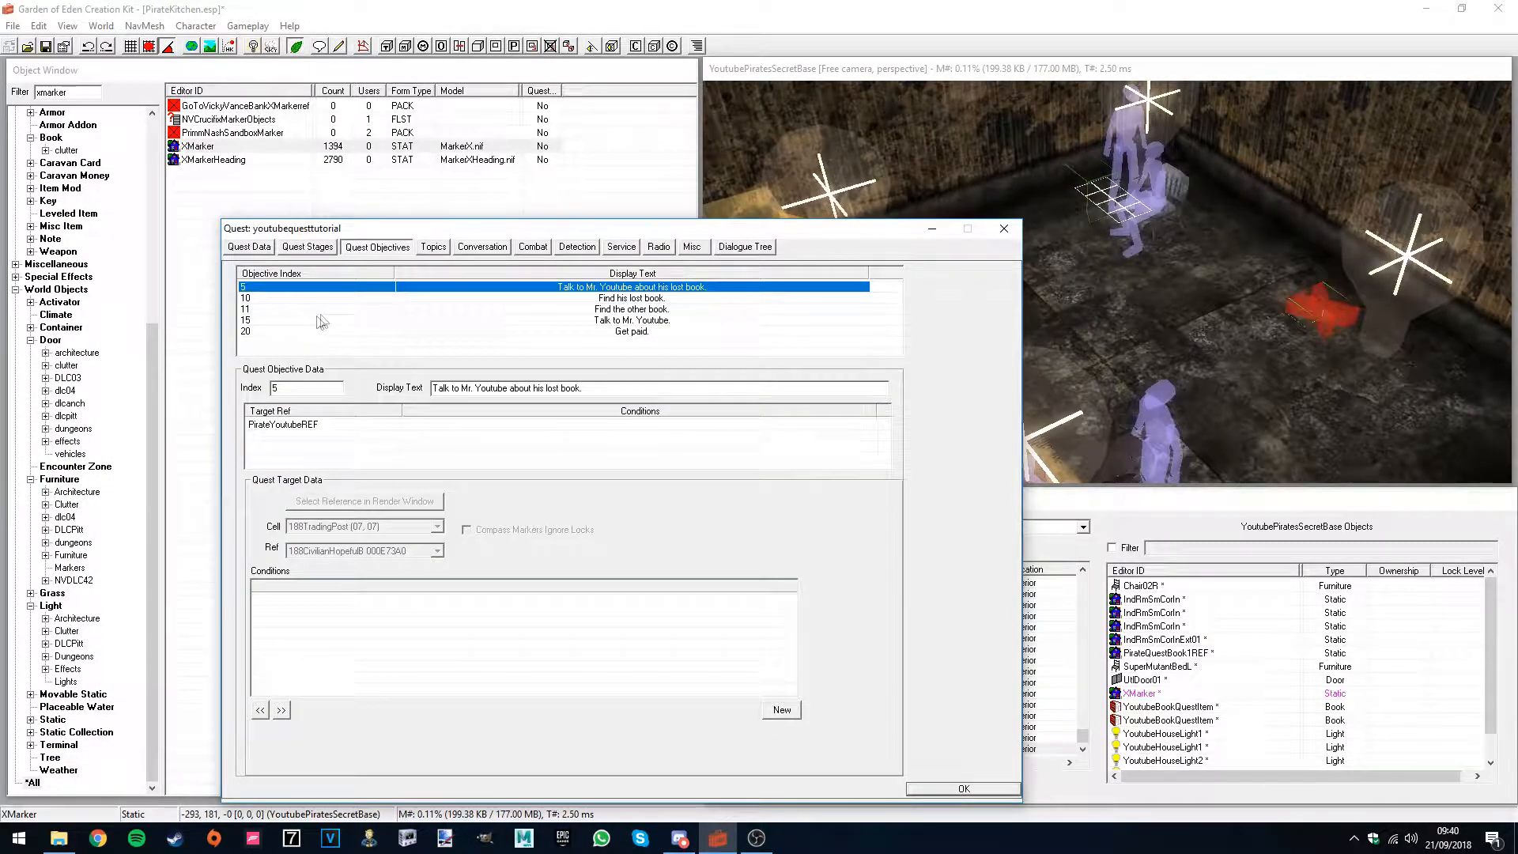
left_click(269, 299)
left_click(269, 310)
left_click(269, 334)
left_click(300, 320)
left_click(652, 332)
left_click(631, 322)
left_click(639, 332)
left_click(246, 309)
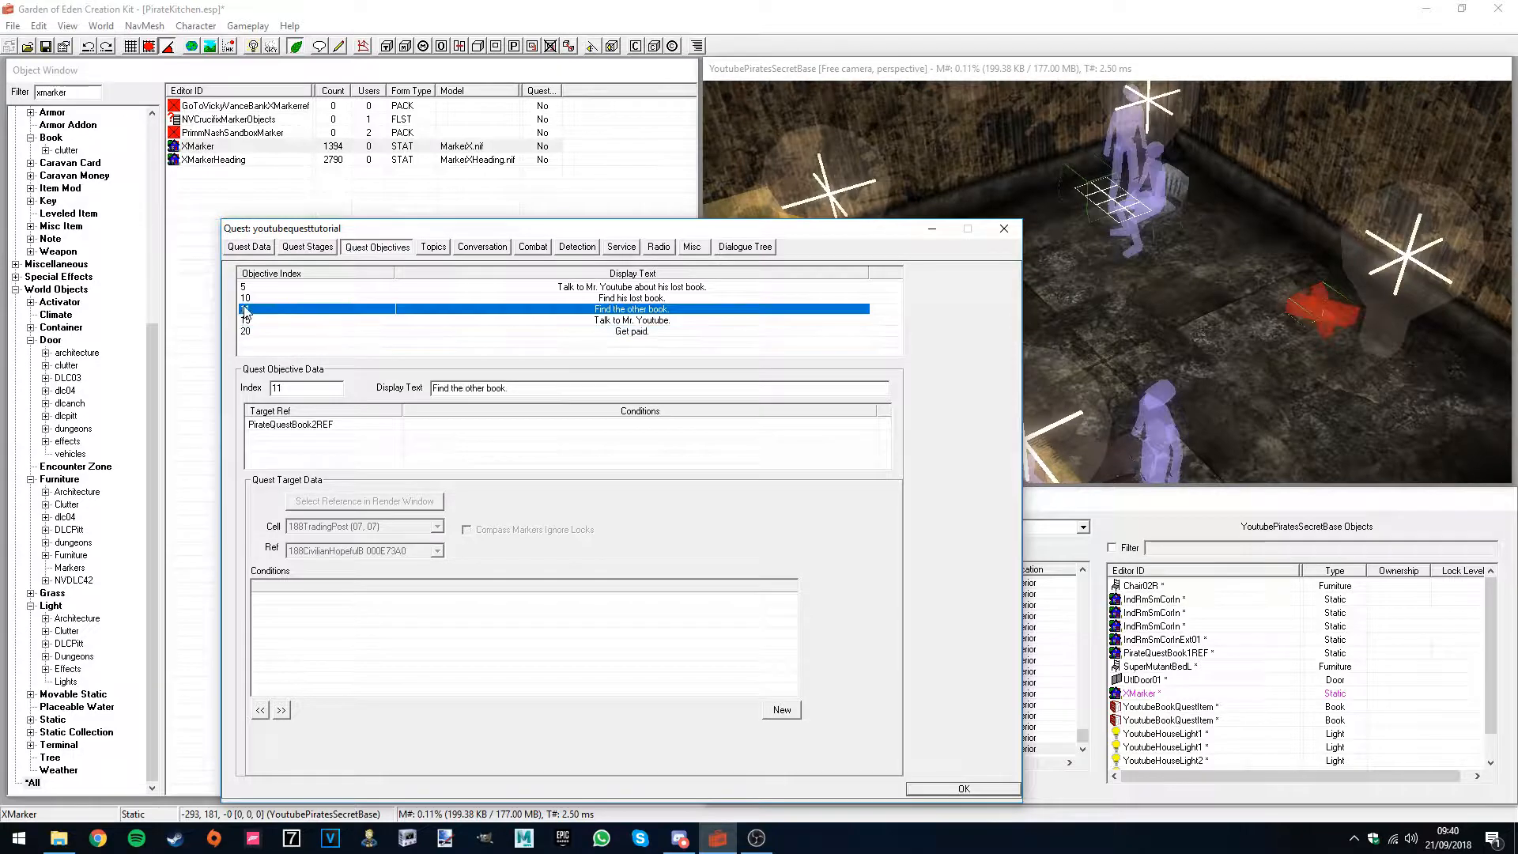
left_click(252, 299)
left_click(254, 309)
left_click(253, 298)
left_click(321, 309)
left_click(480, 298)
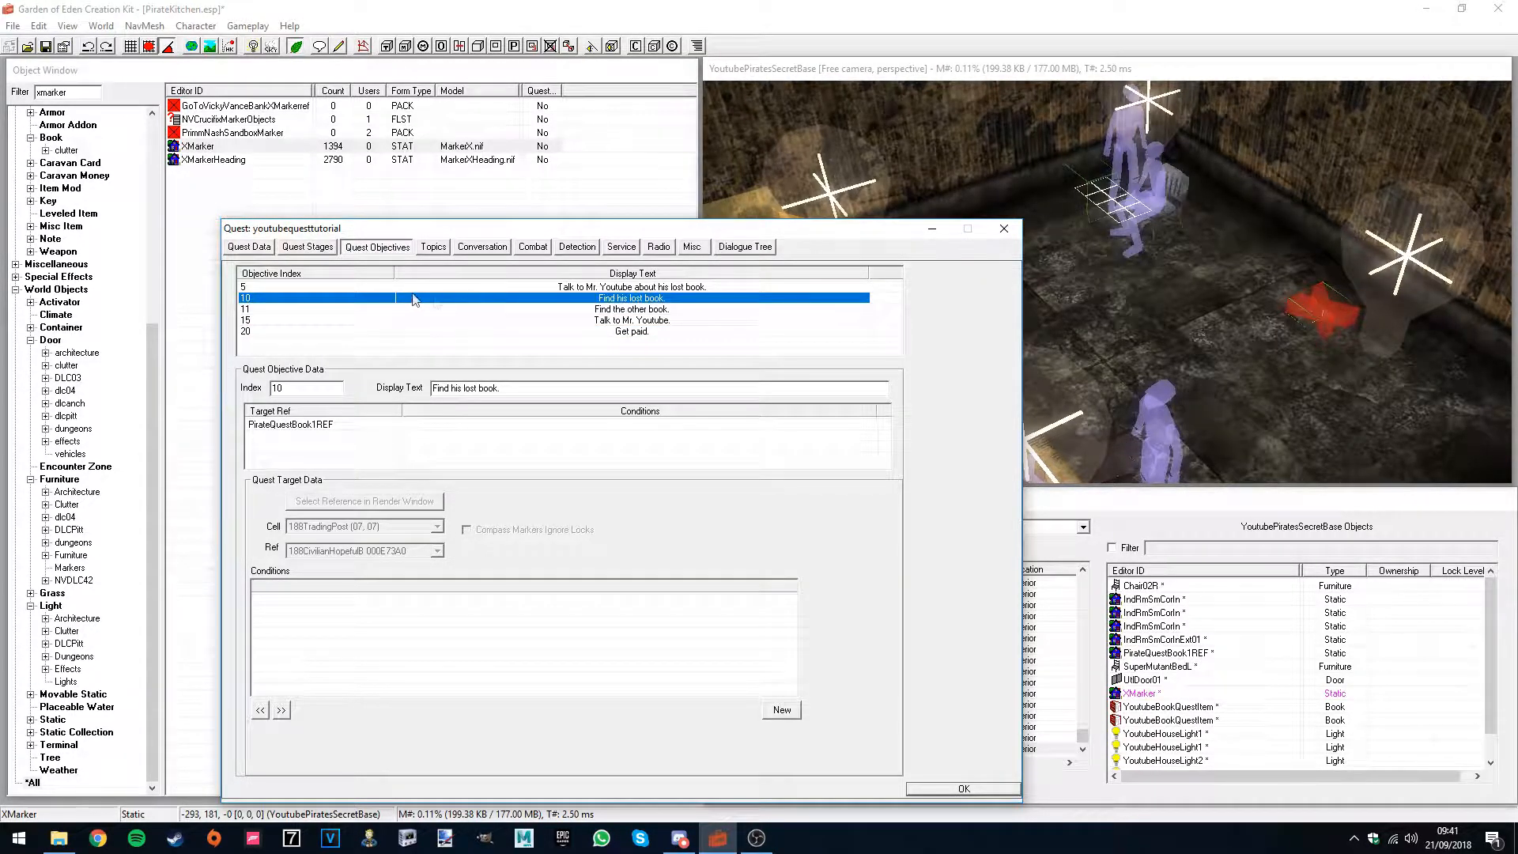
key("Up")
key("Down")
left_click(571, 309)
left_click(240, 287)
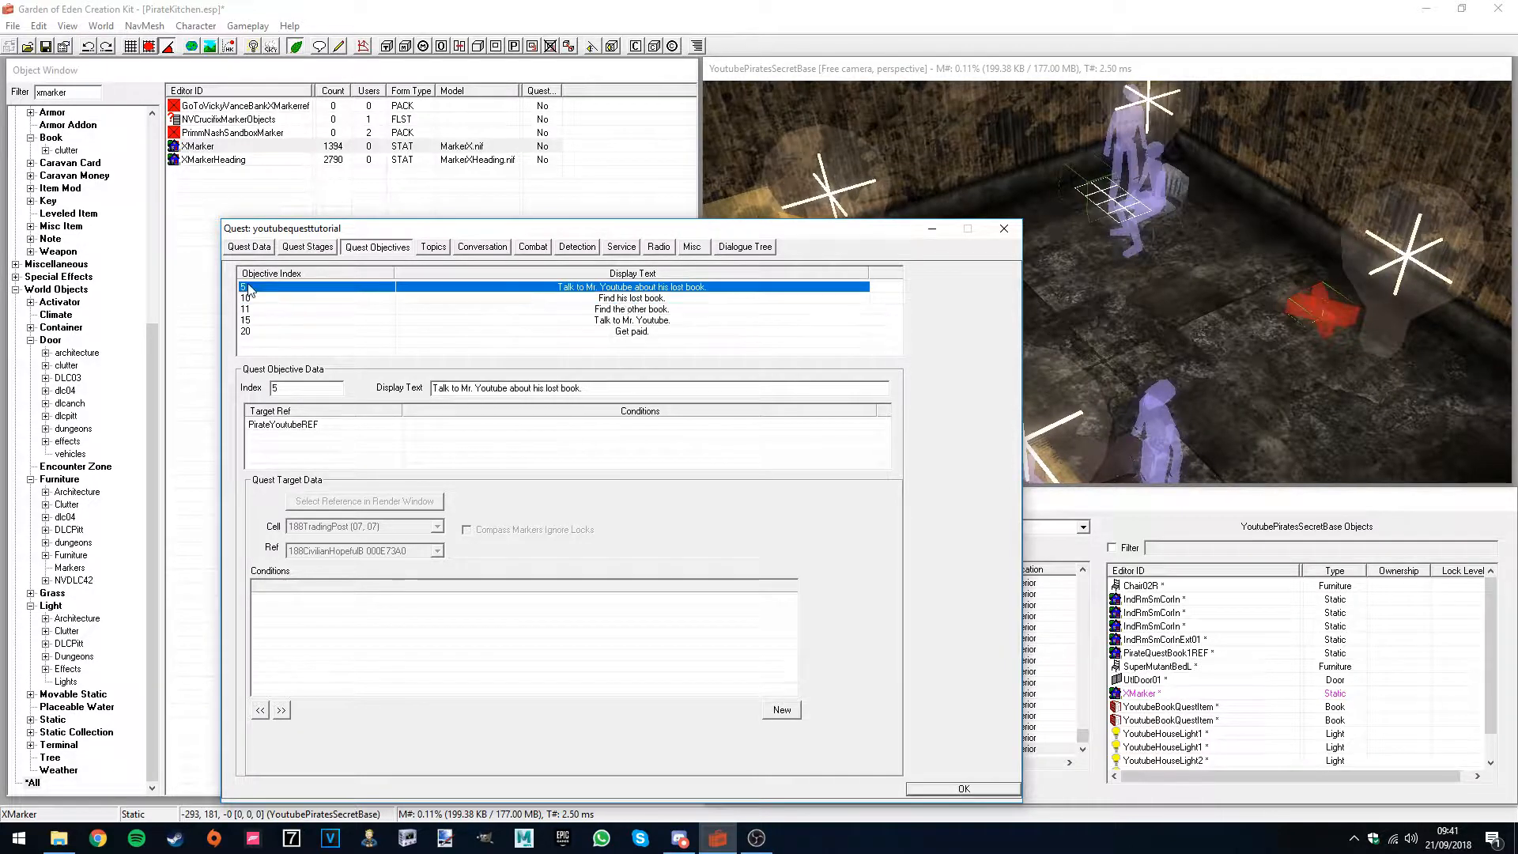
left_click(265, 299)
left_click(270, 309)
- Review the PirateWhereAreMyBooks topic's dialogue and result script, and check the quest stages
left_click_drag(355, 229, 238, 183)
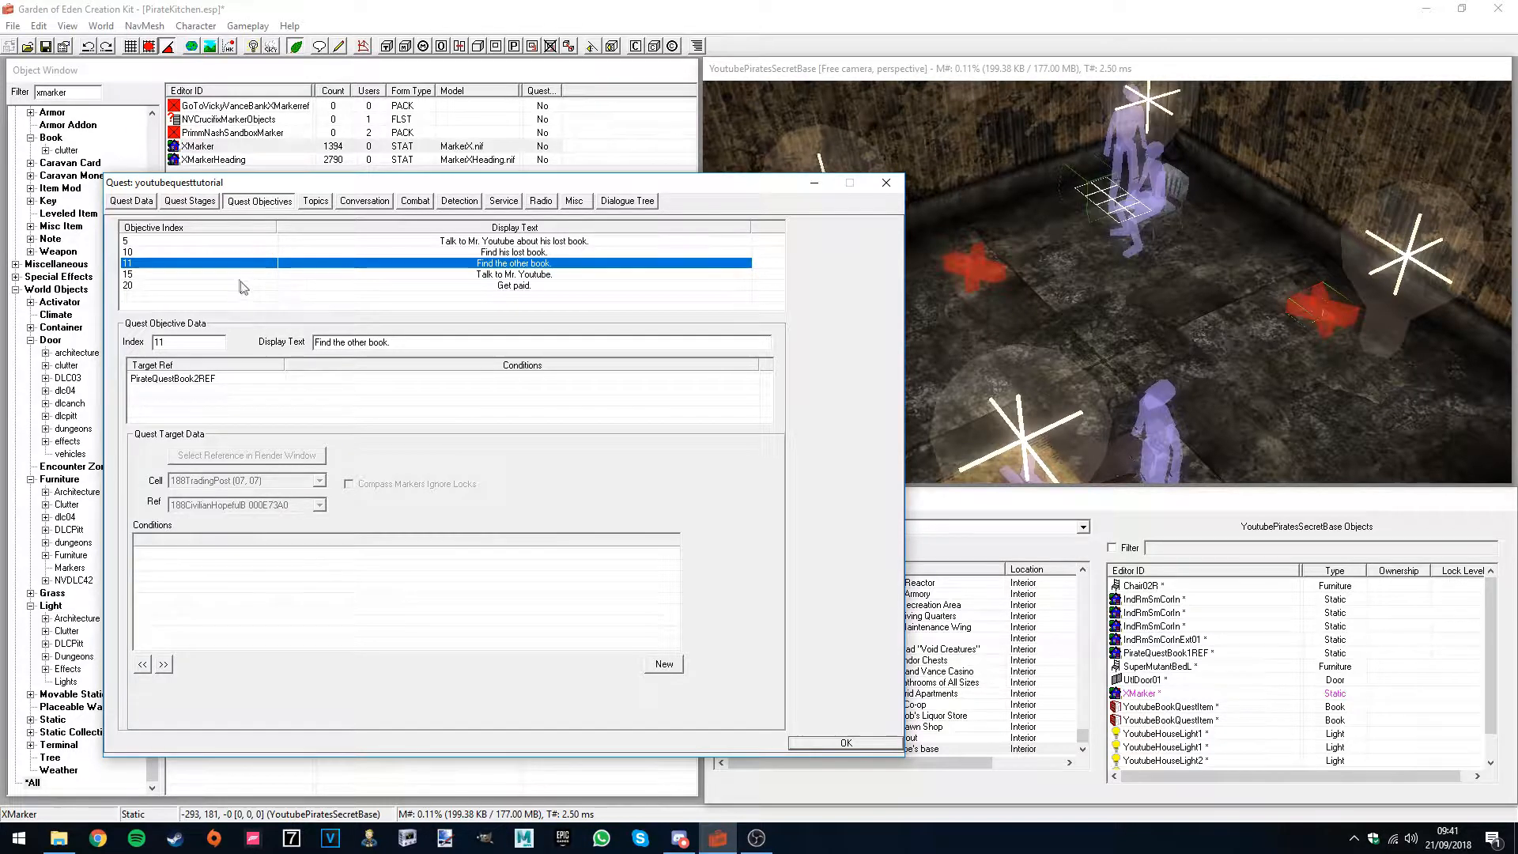
left_click_drag(269, 183, 304, 181)
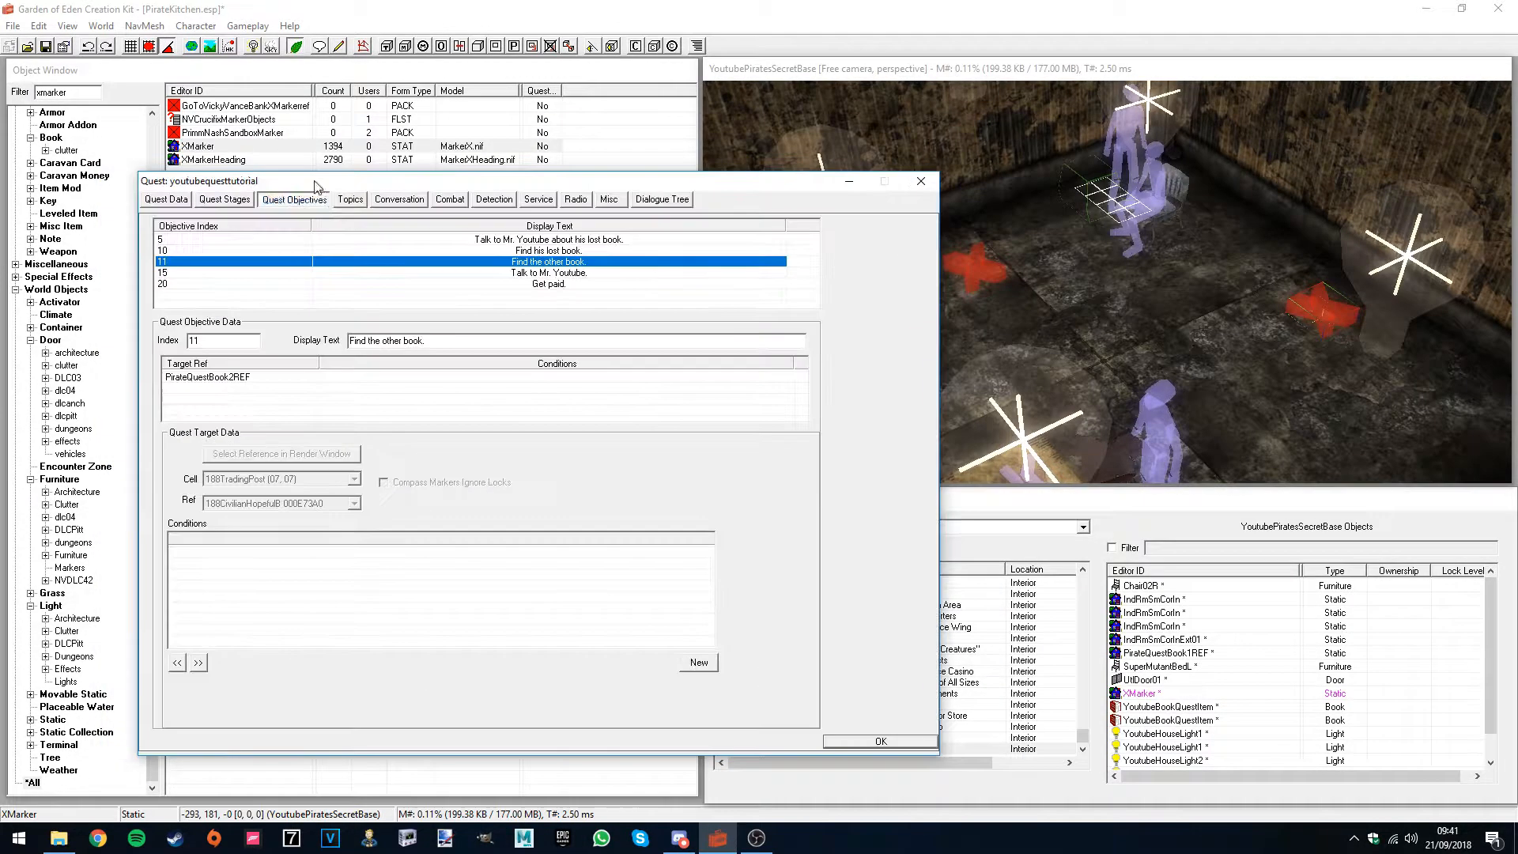
left_click(350, 200)
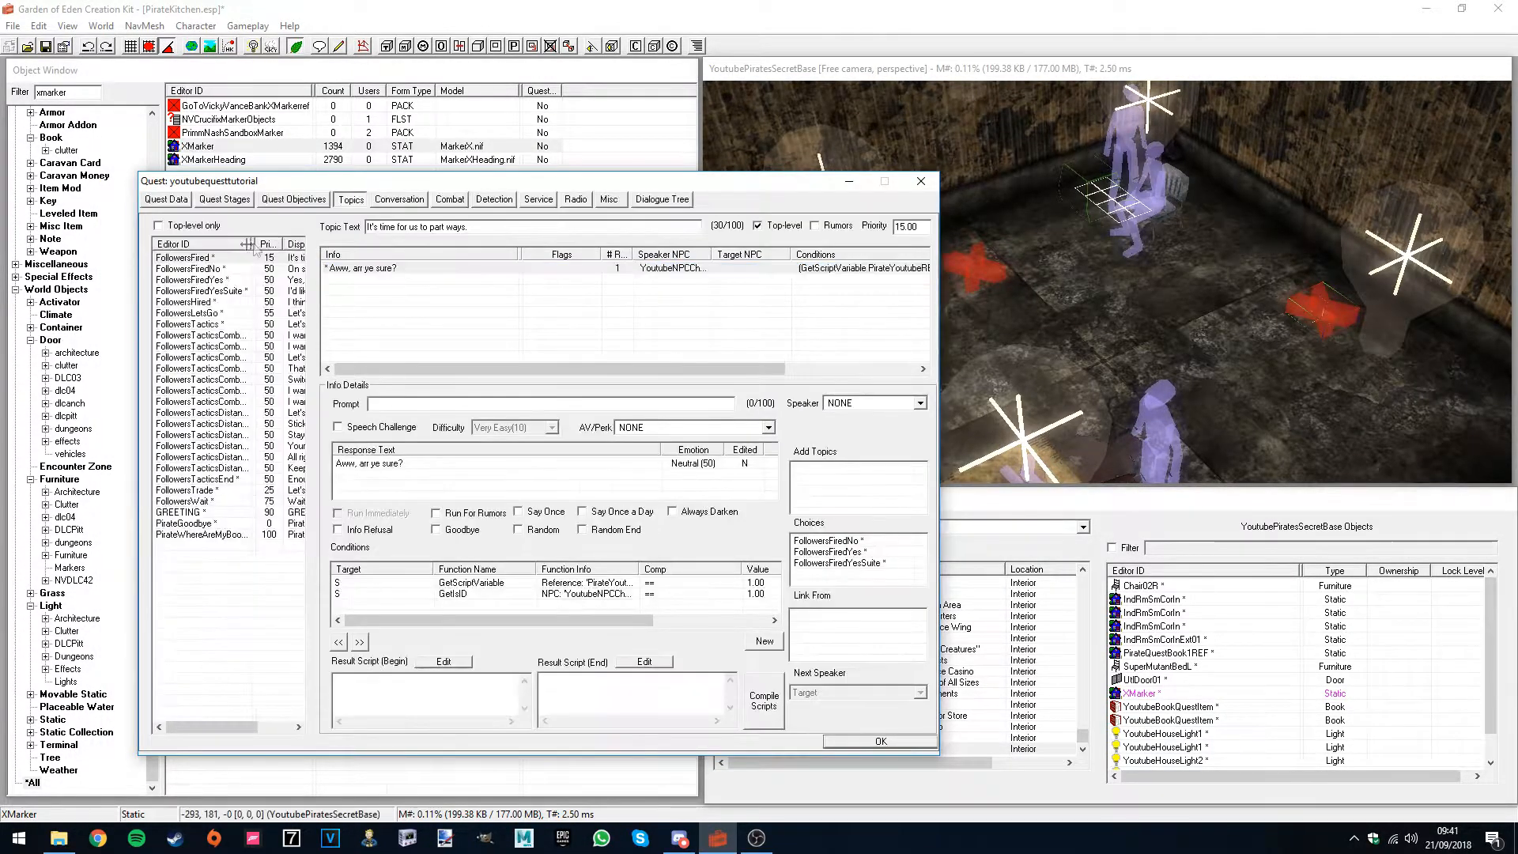
left_click(202, 534)
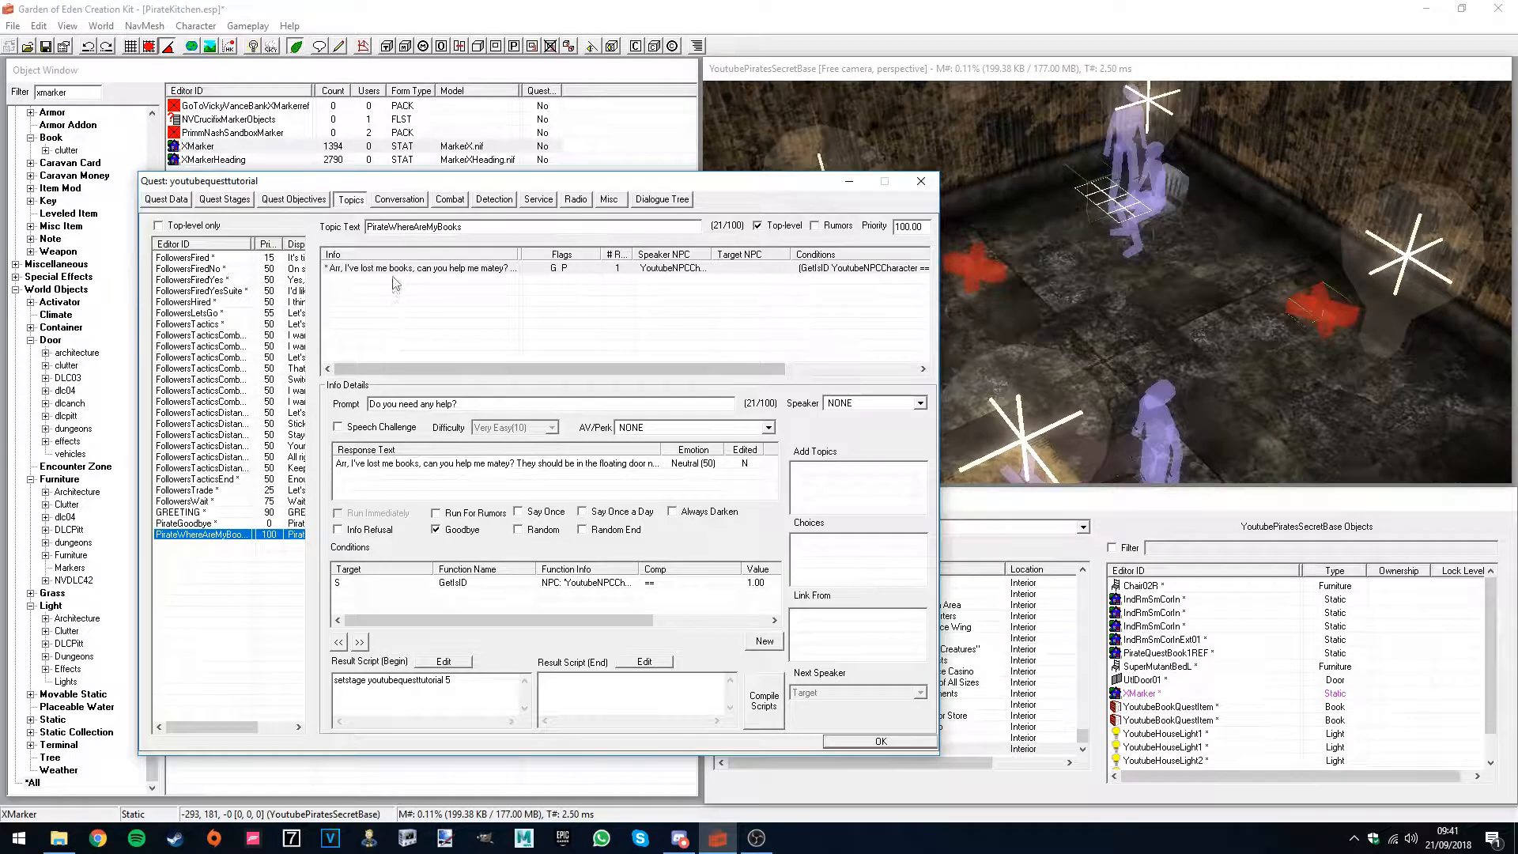
left_click(227, 199)
left_click(343, 201)
- Create a new topic PirateWhereWasTheLastPlaceYouSawYourBook and add it to the quest
right_click(217, 562)
left_click(234, 567)
right_click(746, 419)
left_click(754, 438)
left_click(834, 475)
right_click(740, 399)
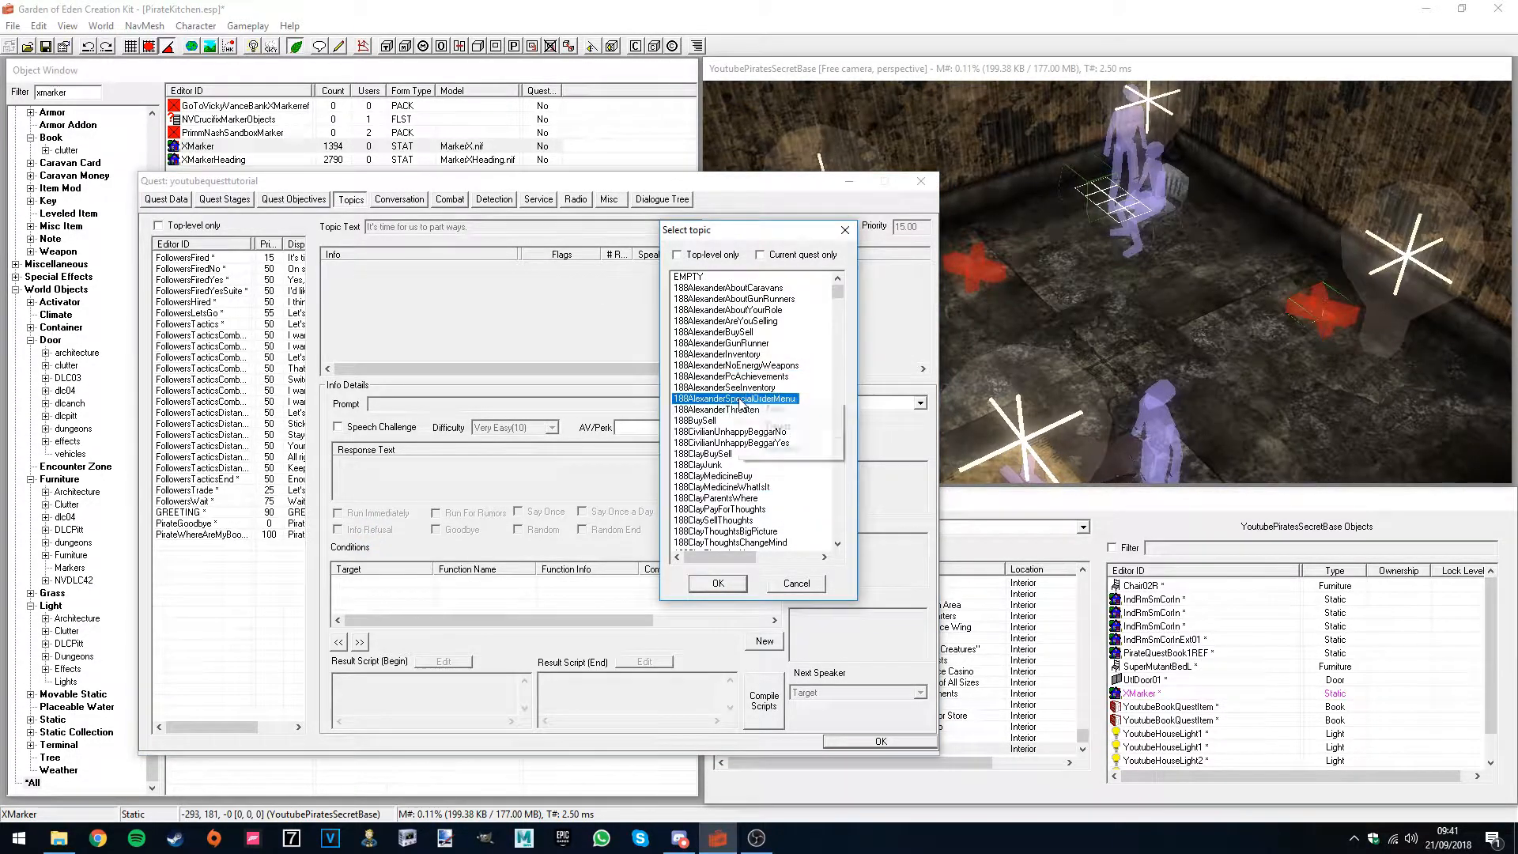
left_click(775, 409)
type("Pirate")
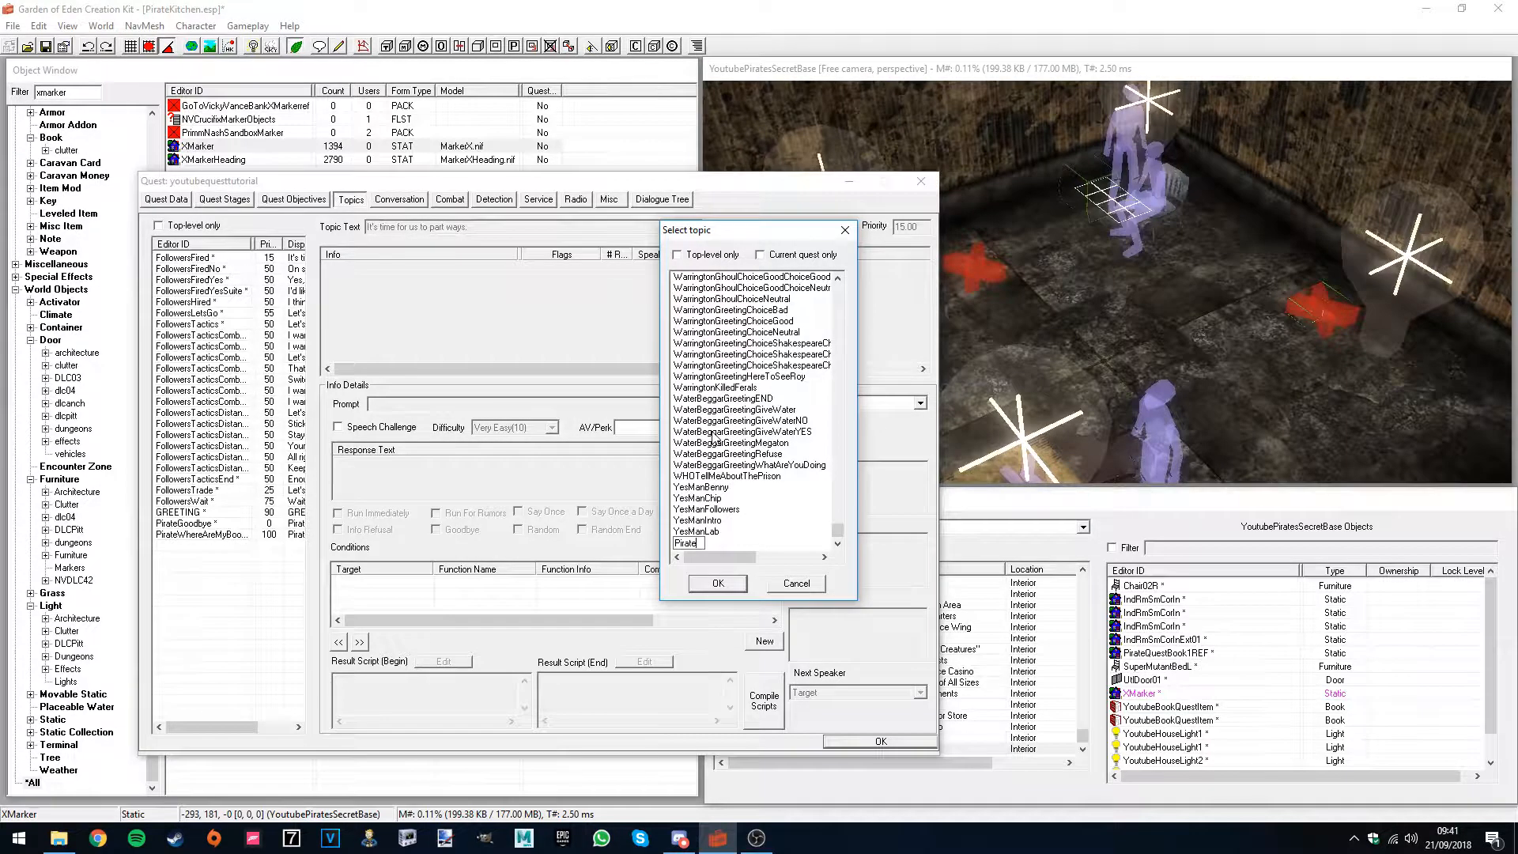
type("WhereWasTheLast")
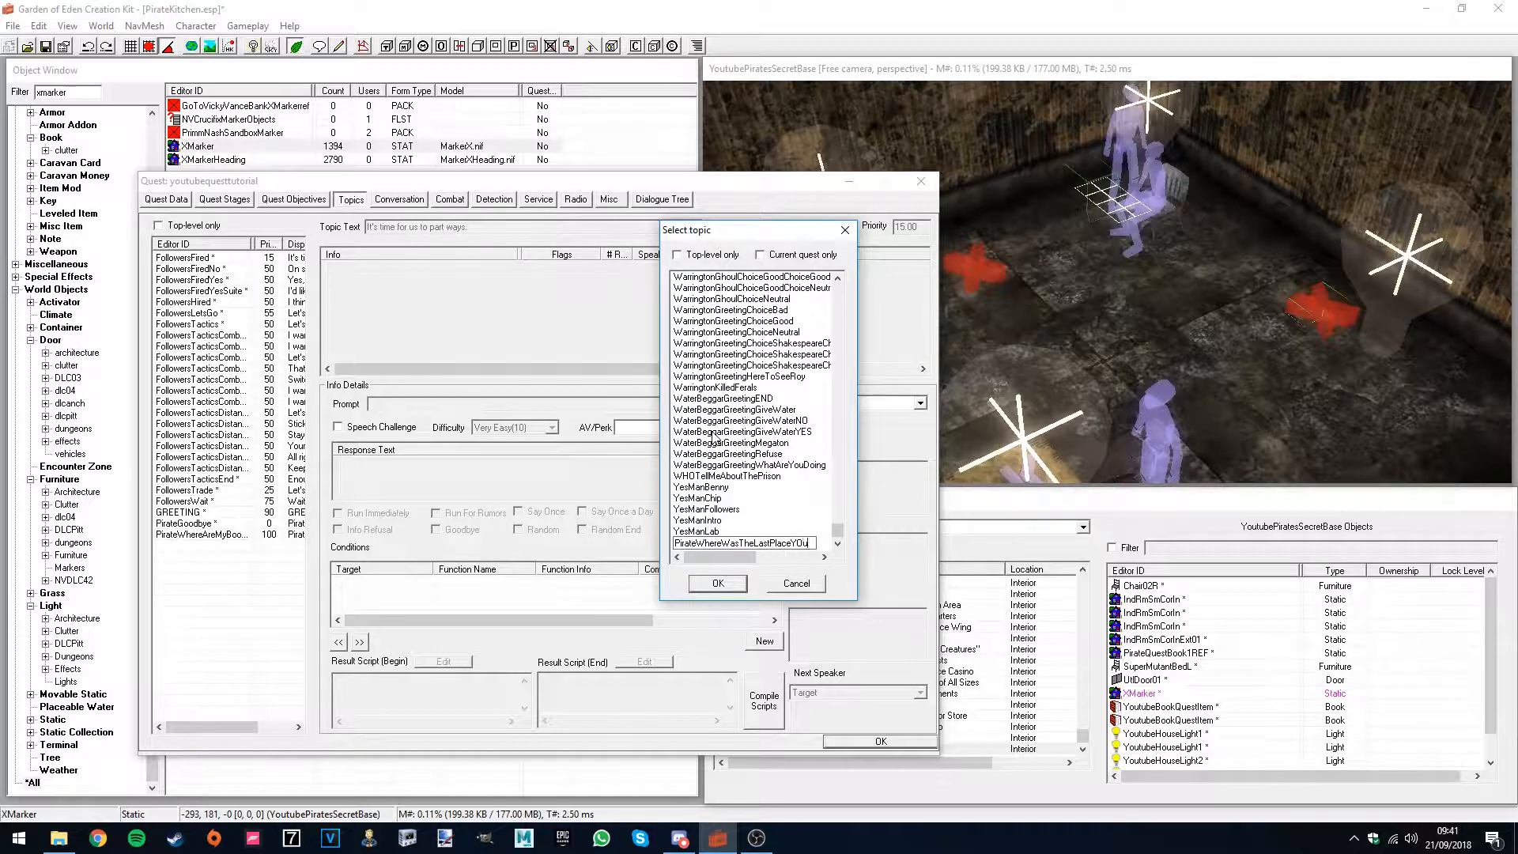
type("PlaceYouSawYourBook")
key("Return")
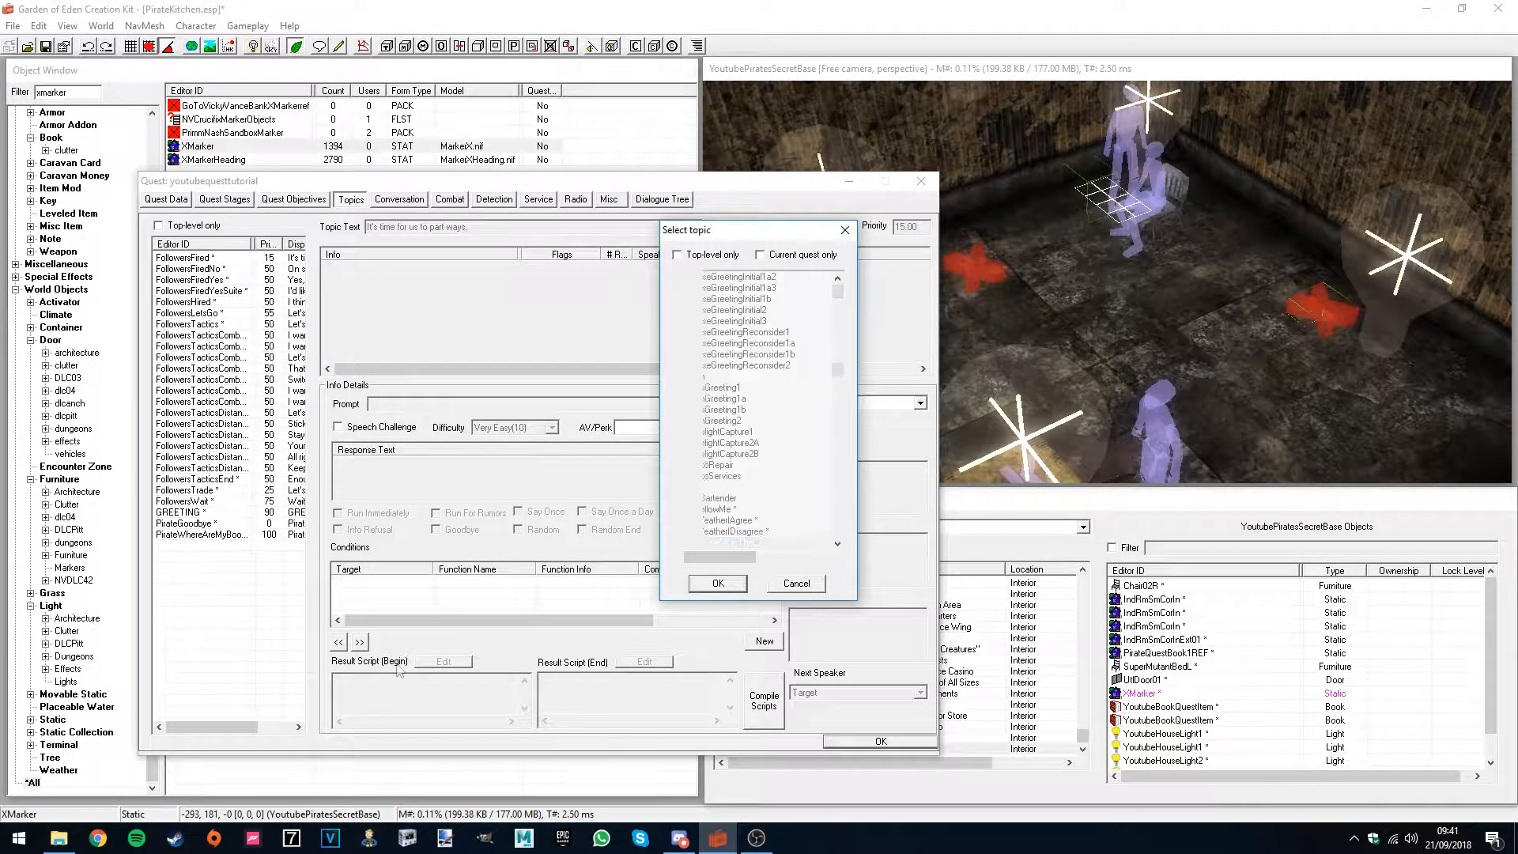
key("Return")
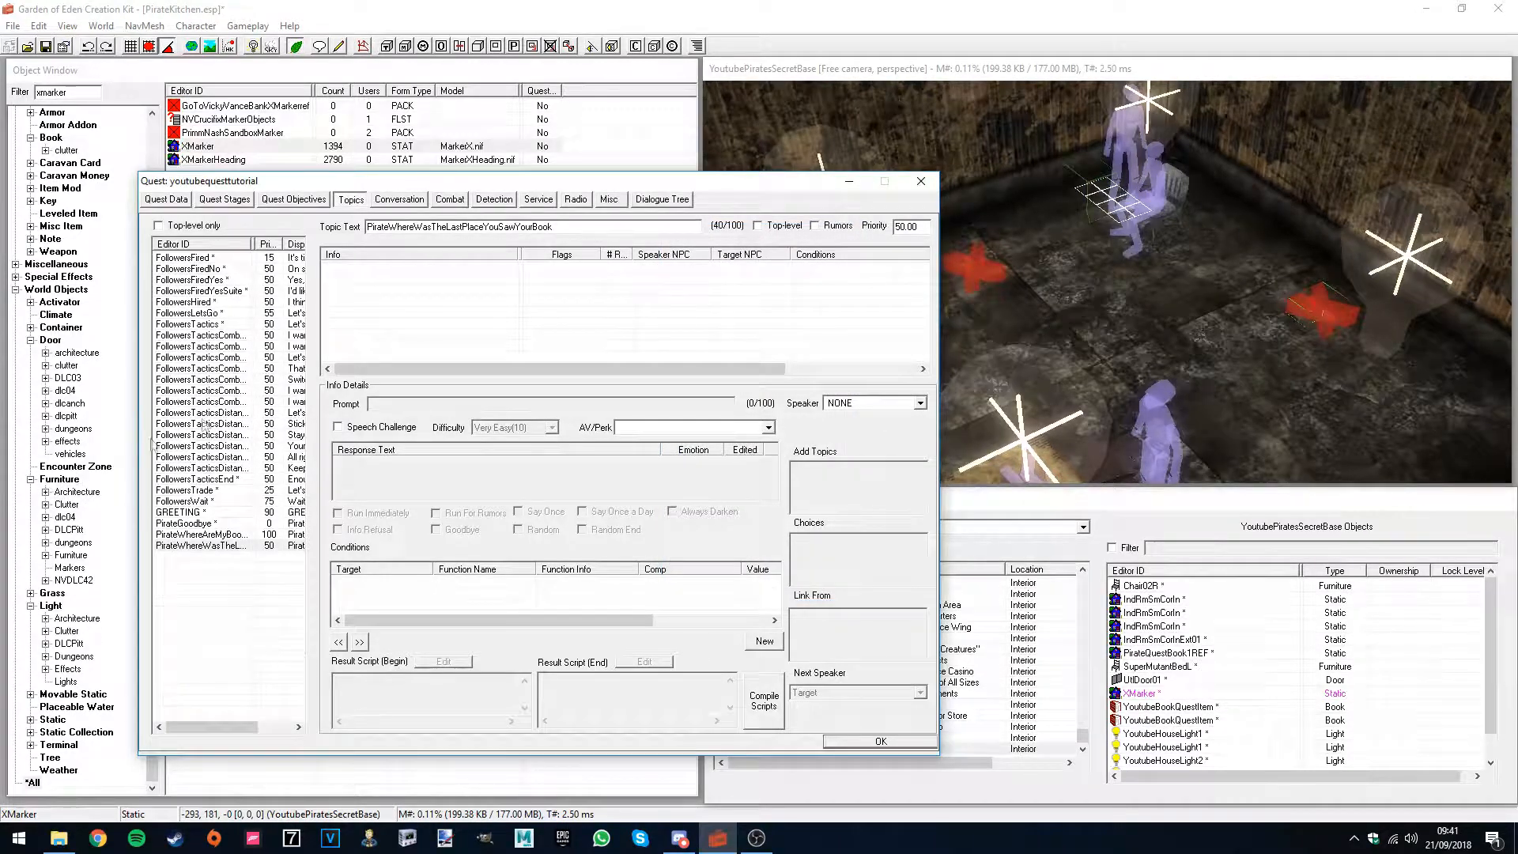
- Add an info to the new topic with the response "I last saw them in my hideout, check there first!"
right_click(441, 284)
left_click(459, 292)
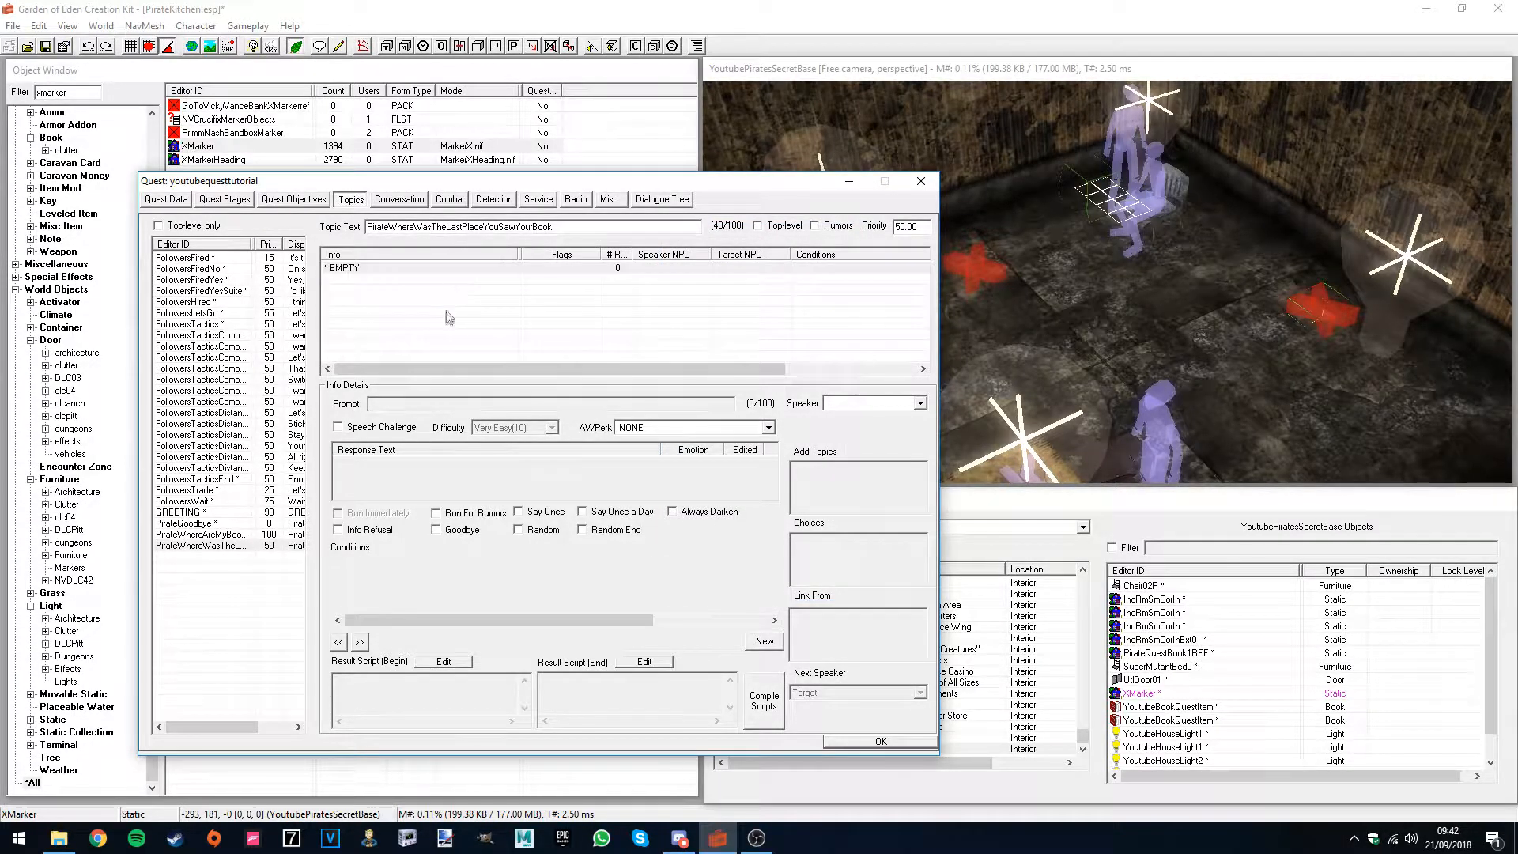
type("I last saw them")
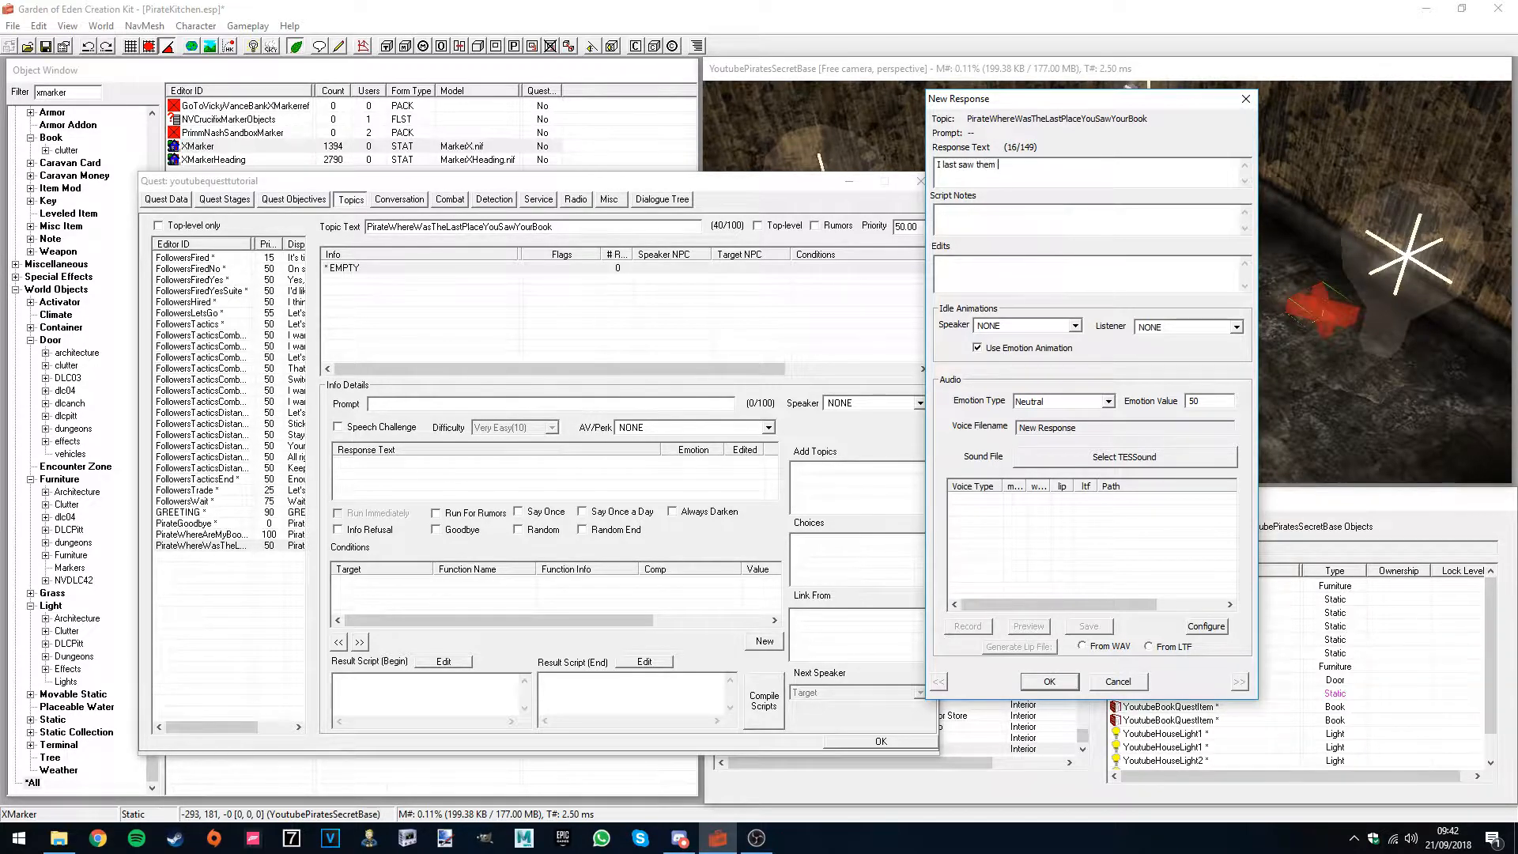
type(" in my hidfe,")
left_click(1050, 682)
left_click(1208, 319)
left_click(1051, 681)
- Paste the copied GetIsID condition into the hideout response's info and flag it as Goodbye
right_click(480, 588)
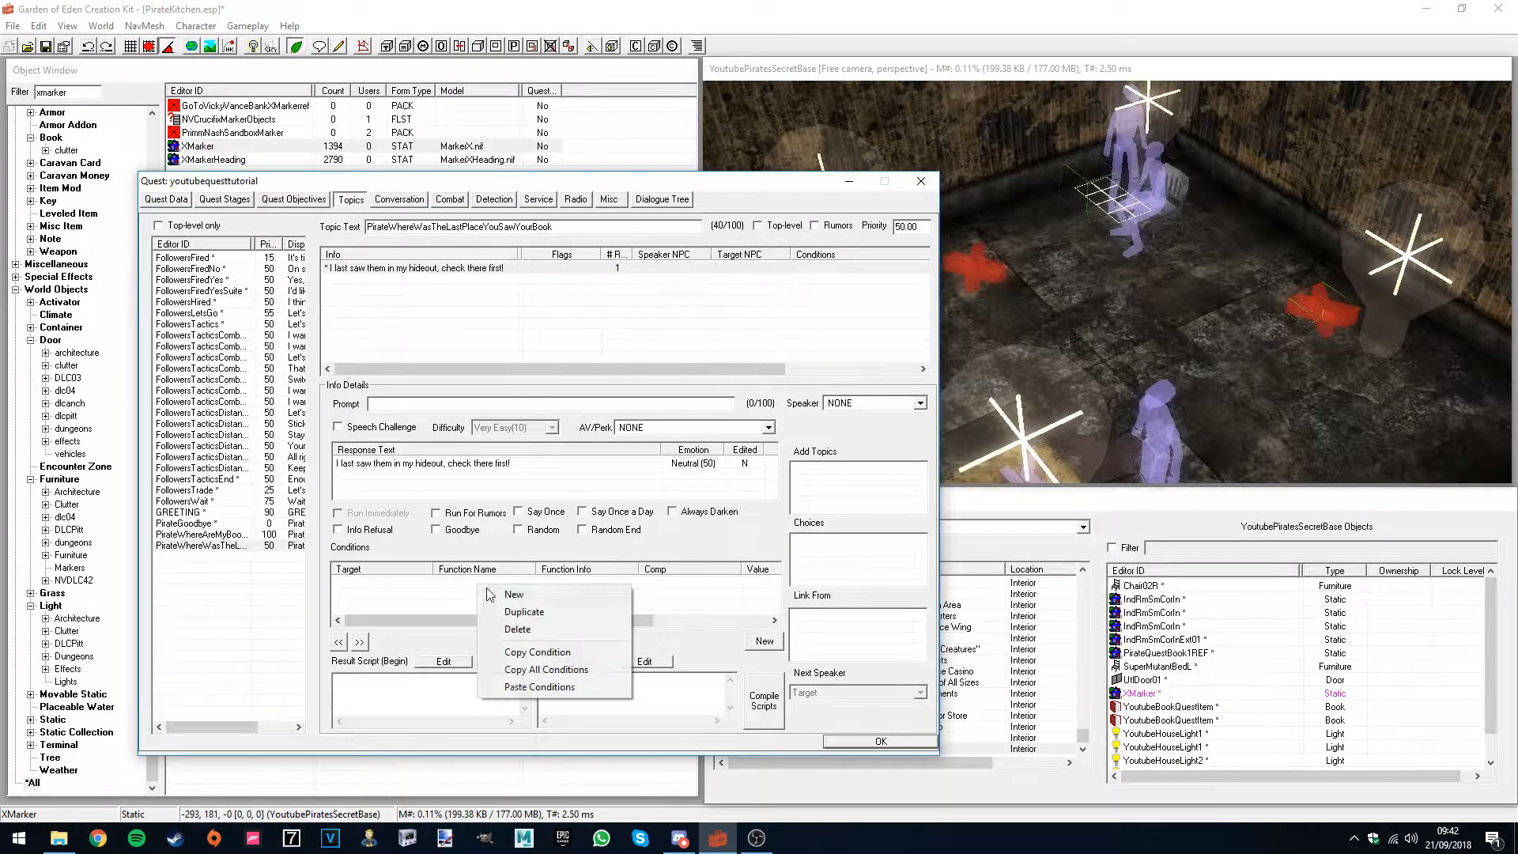
left_click(538, 686)
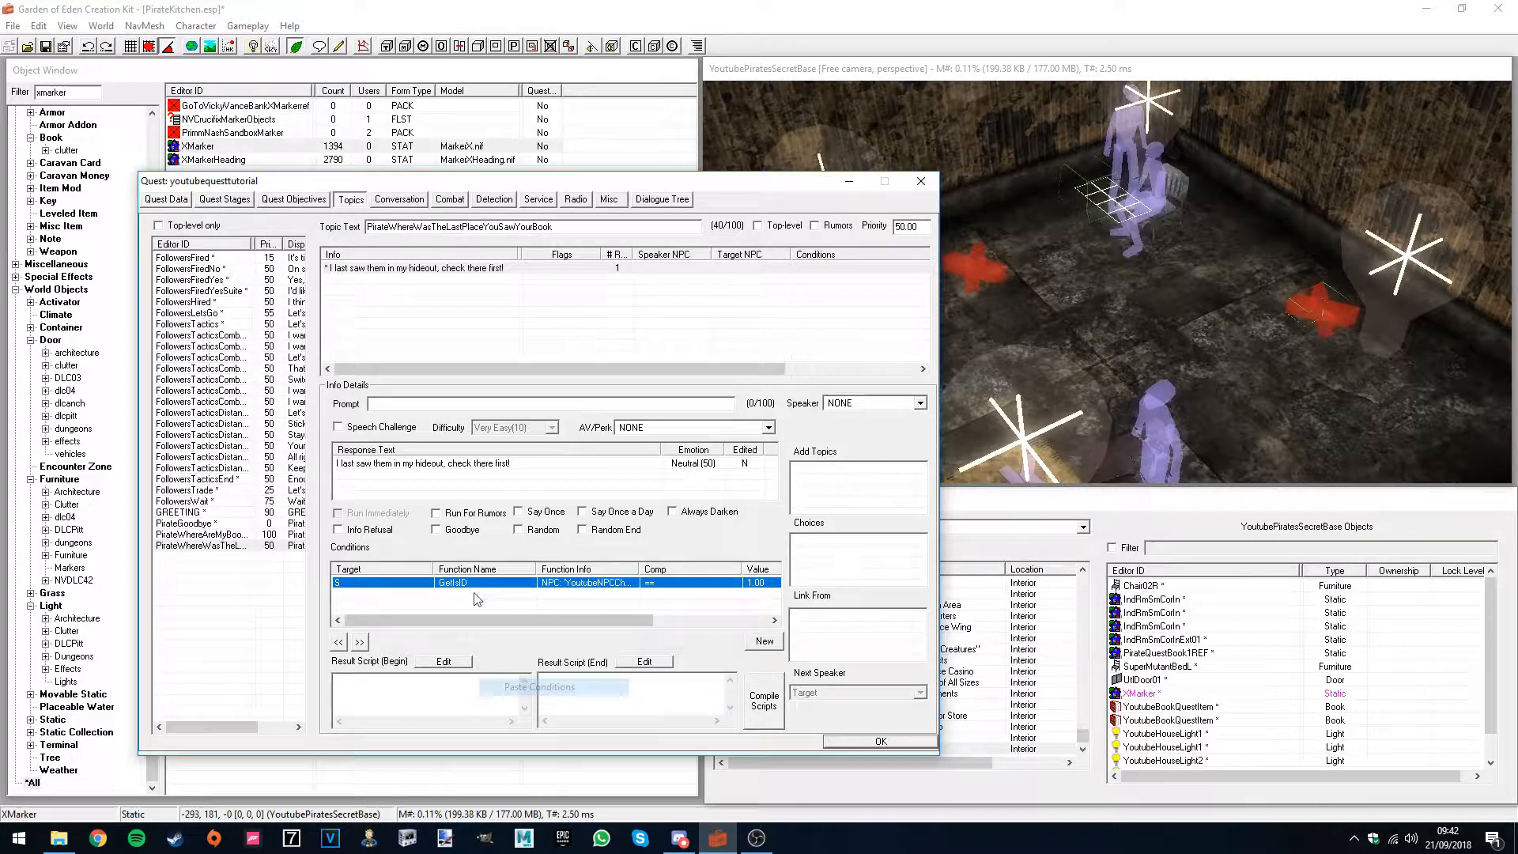
left_click(437, 531)
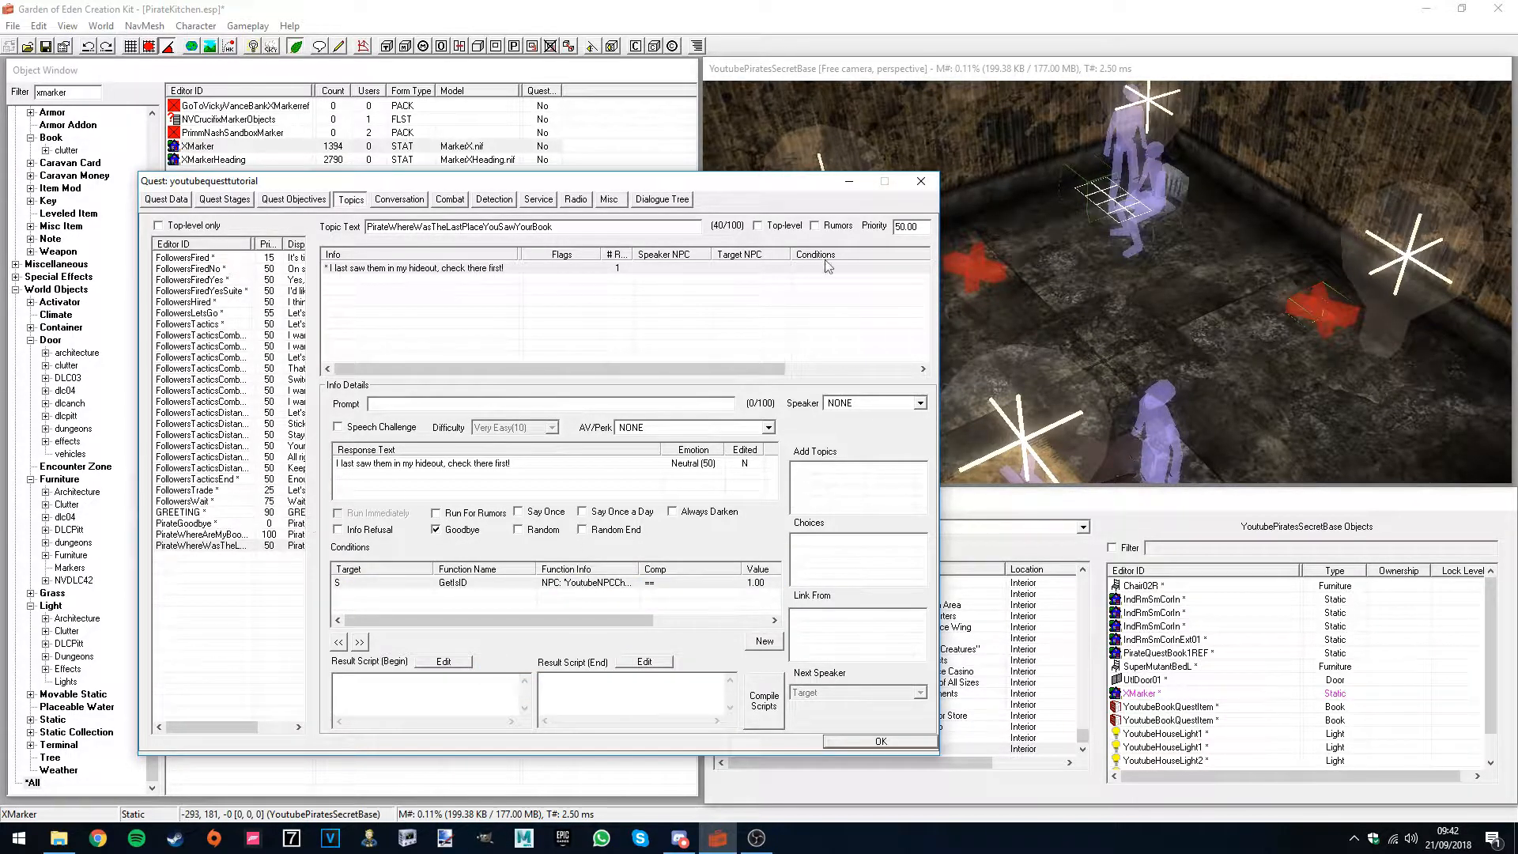
- Make the new topic top-level with priority 100, and check the GetScriptVariable condition on the FollowersFired topic
double_click(898, 227)
type("100")
right_click(440, 600)
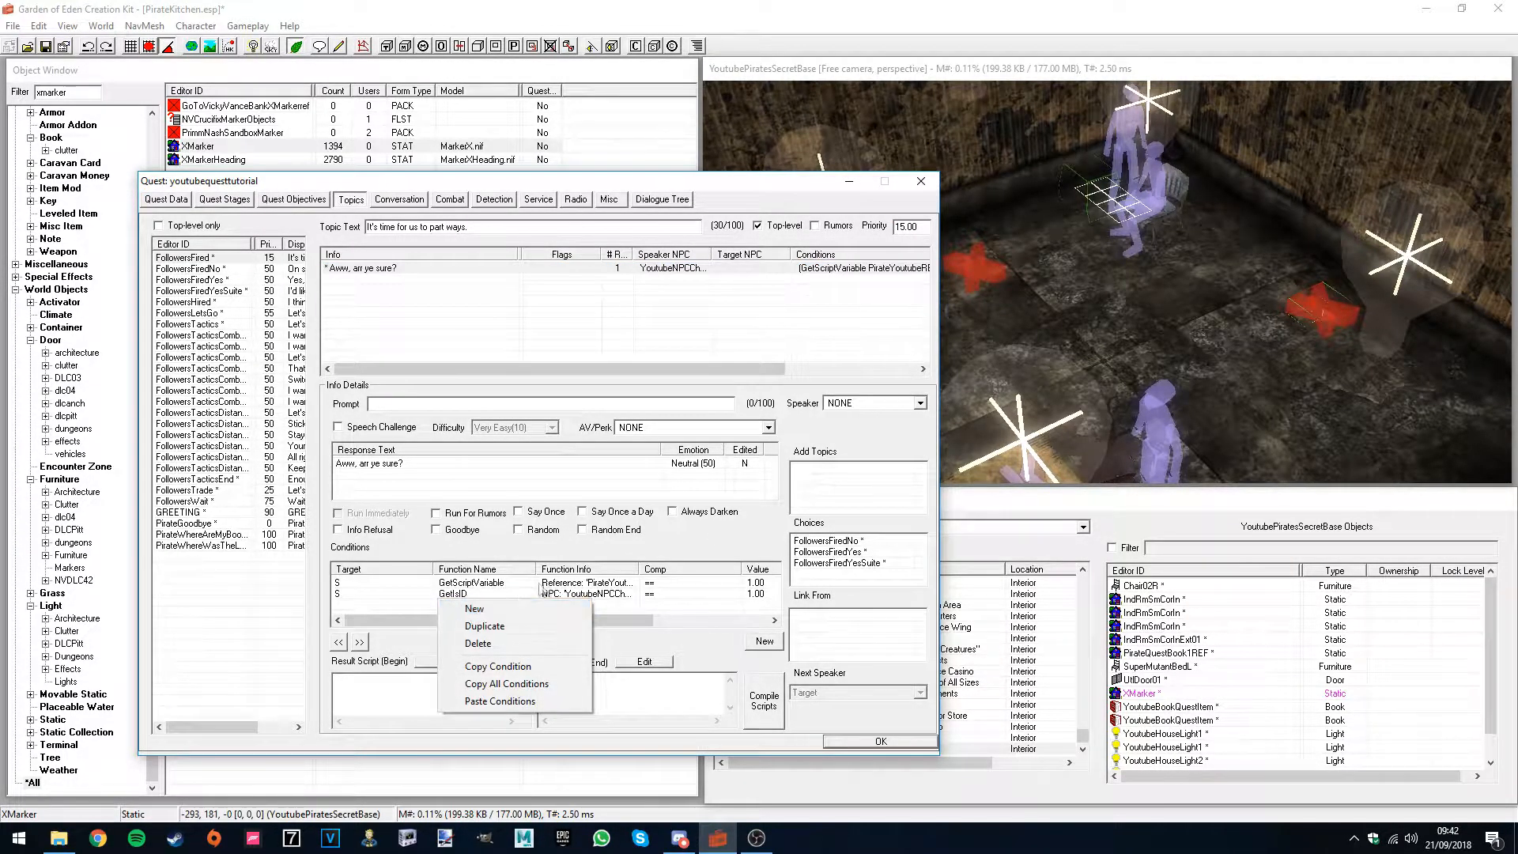
left_click(548, 584)
double_click(534, 587)
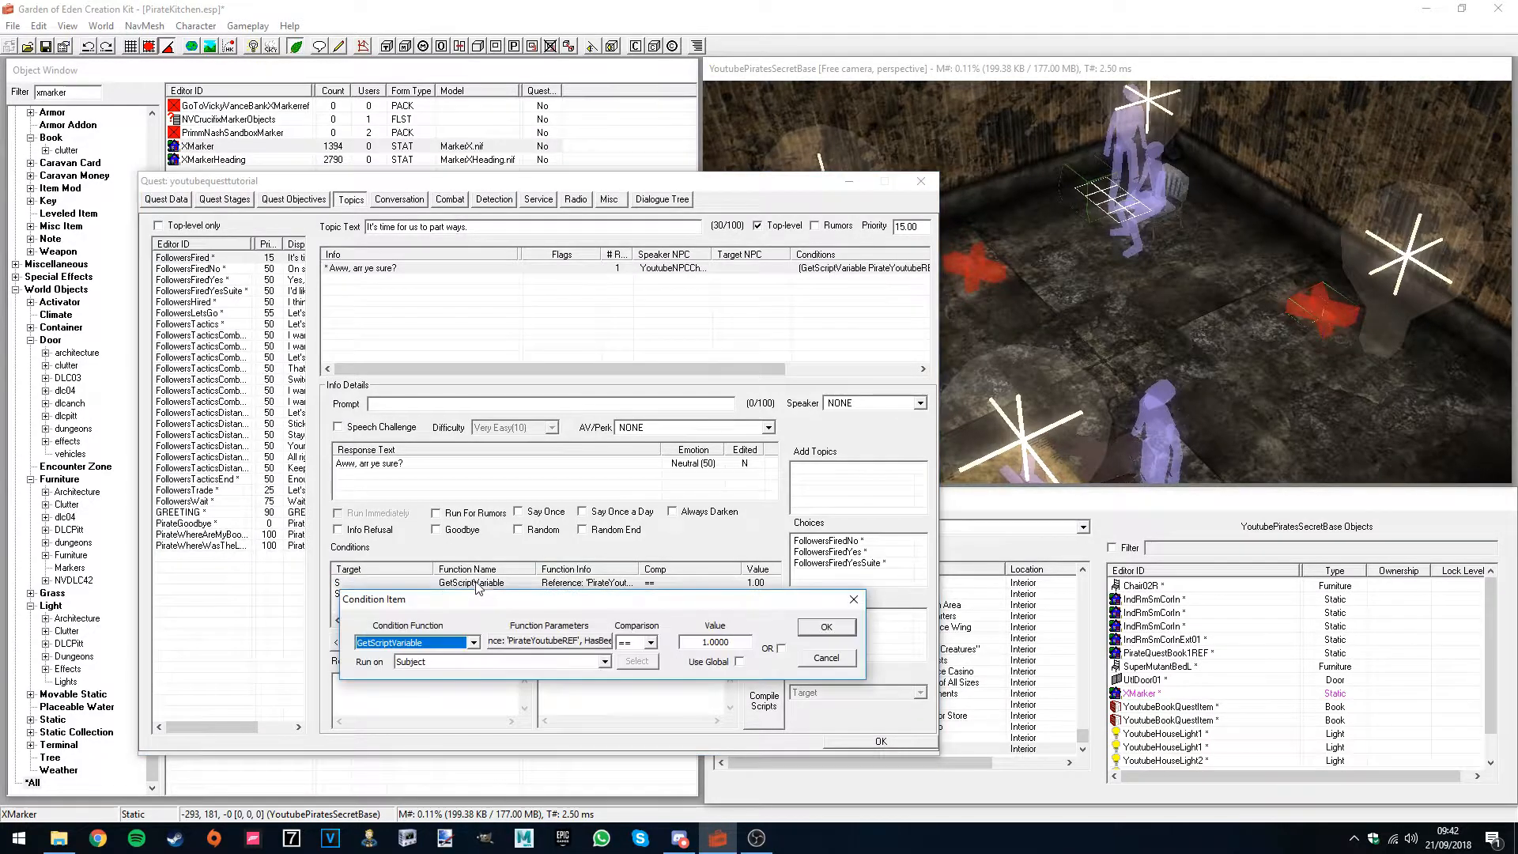
left_click(825, 657)
- Add a GetStage condition with the comparison == 5 to the hideout response of the PirateWhereWasTheLastPlaceYouSawYourBook topic
left_click(211, 547)
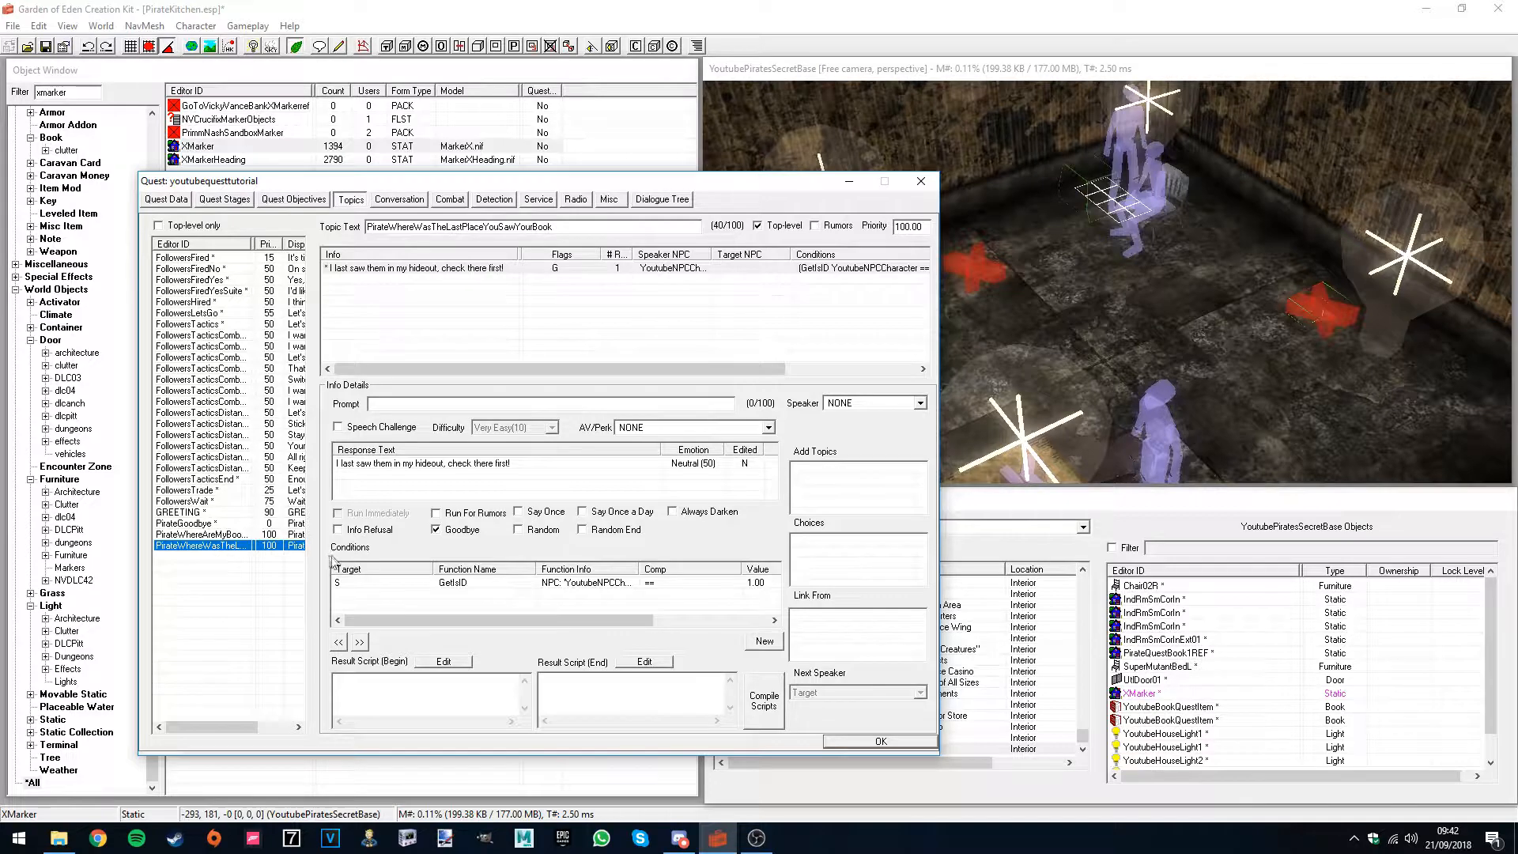
right_click(496, 606)
left_click(518, 617)
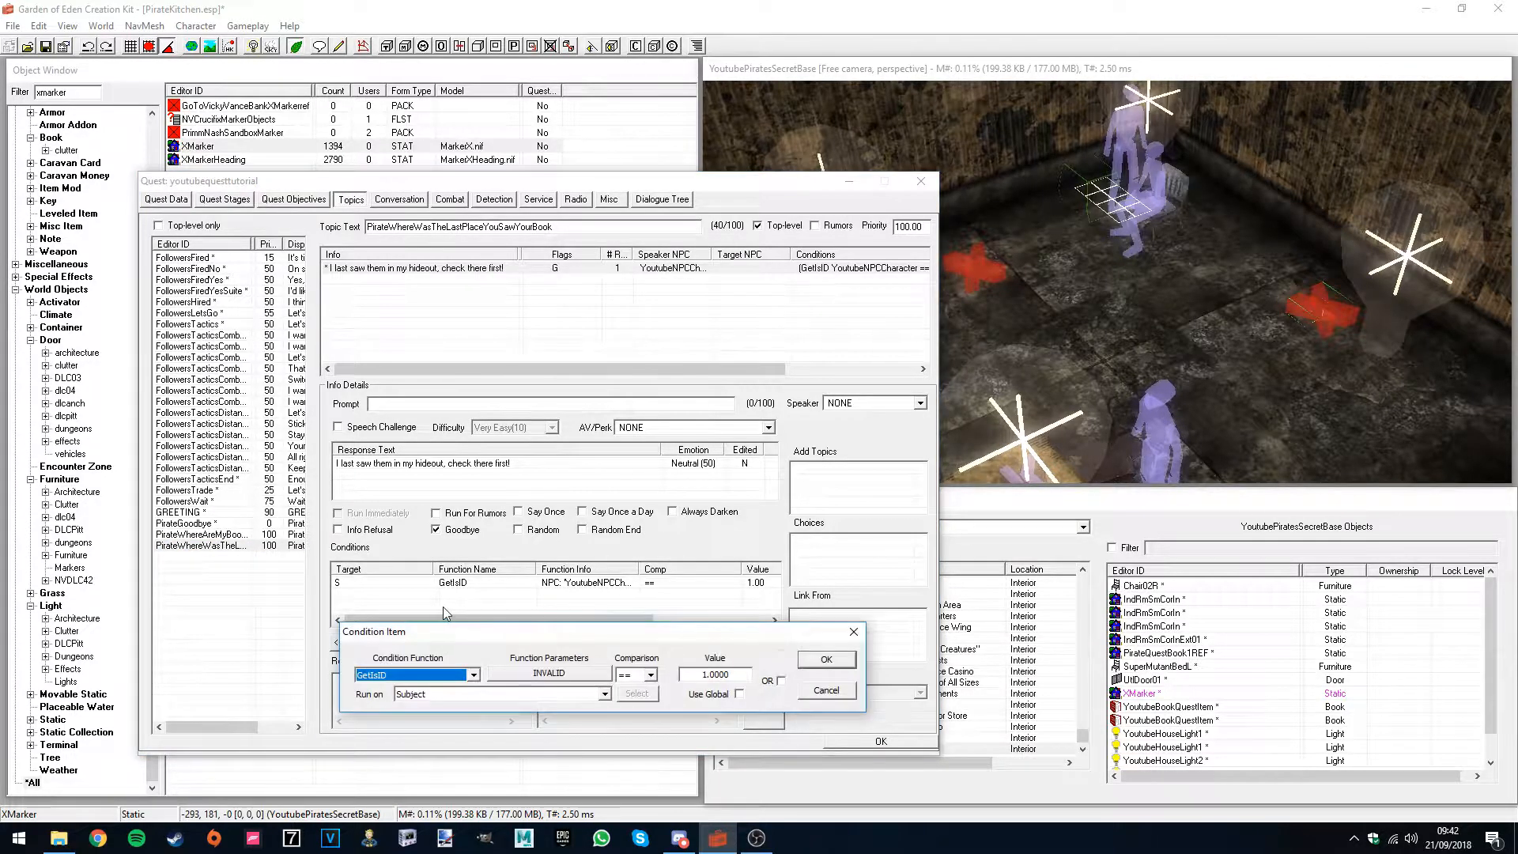
type("getq")
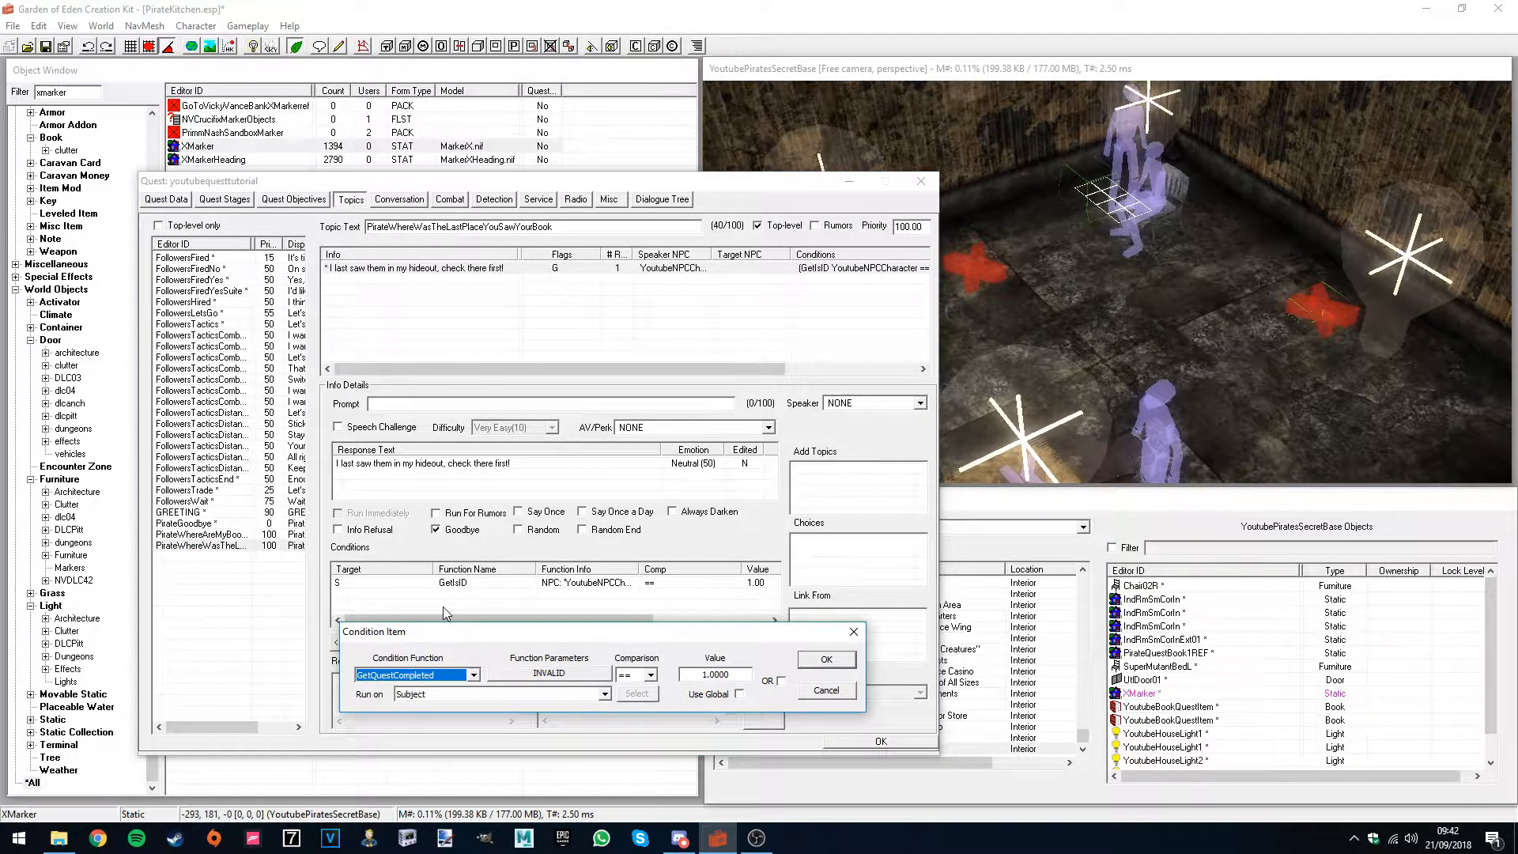
left_click(440, 678)
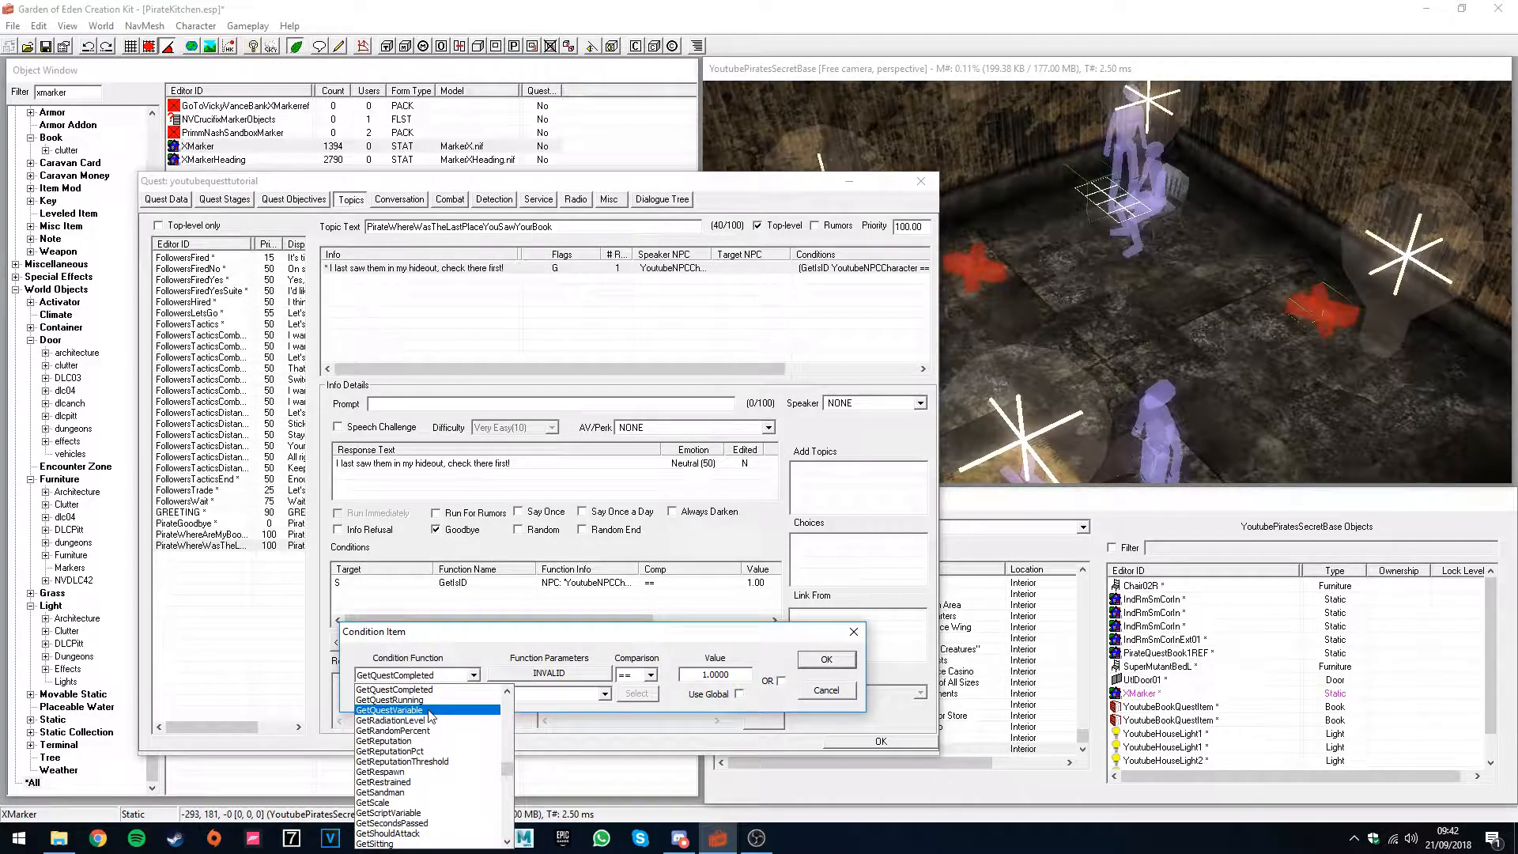
scroll(431, 715, "up", 2)
key("BackSpace")
key("BackSpace")
key("BackSpace")
key("BackSpace")
type("getst")
left_click(401, 691)
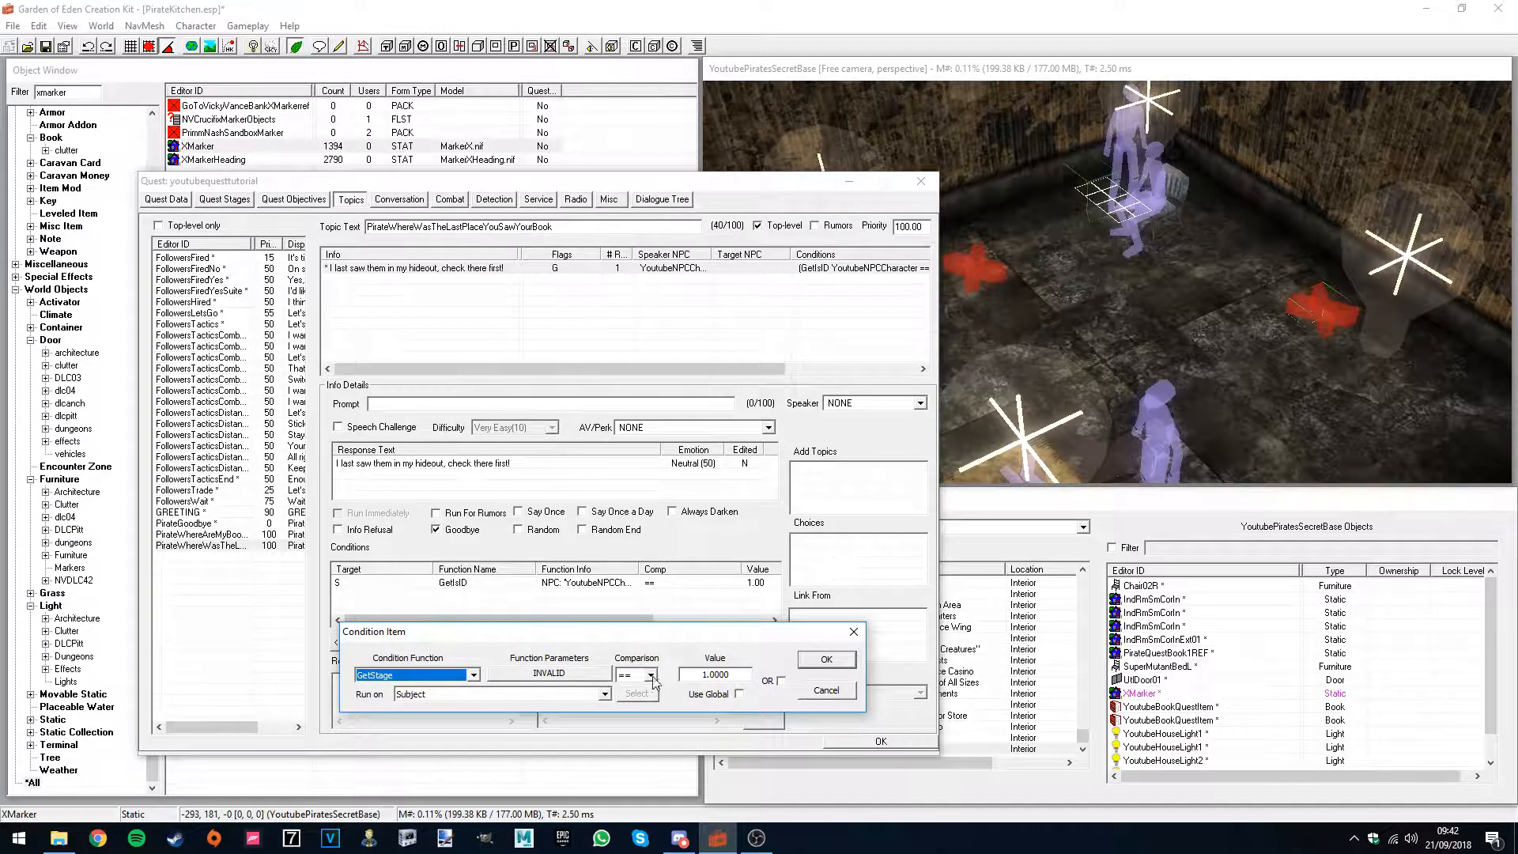
left_click_drag(701, 676, 745, 675)
type("5")
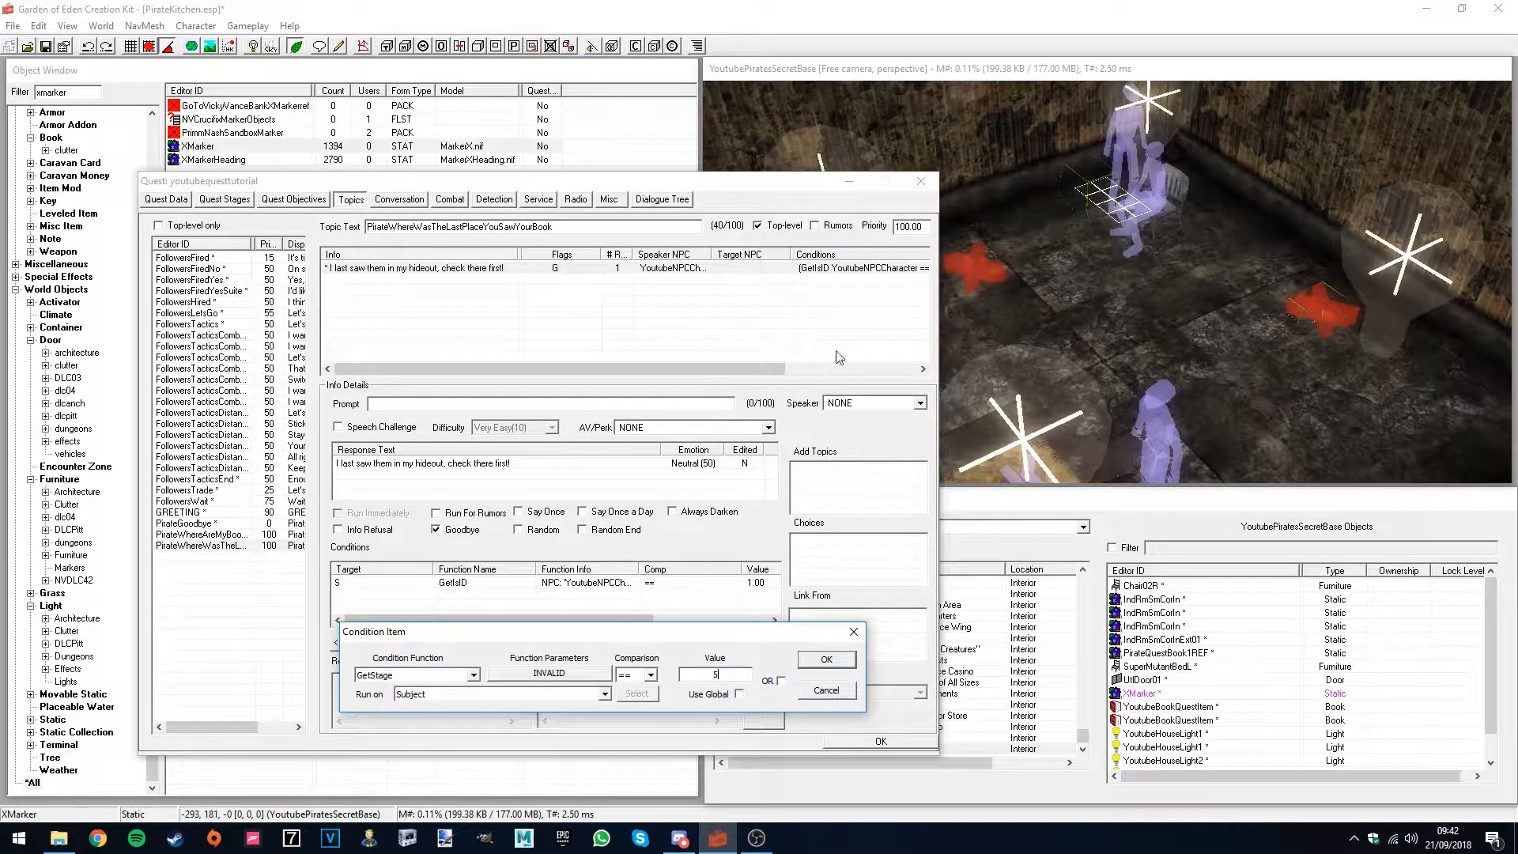
left_click(826, 660)
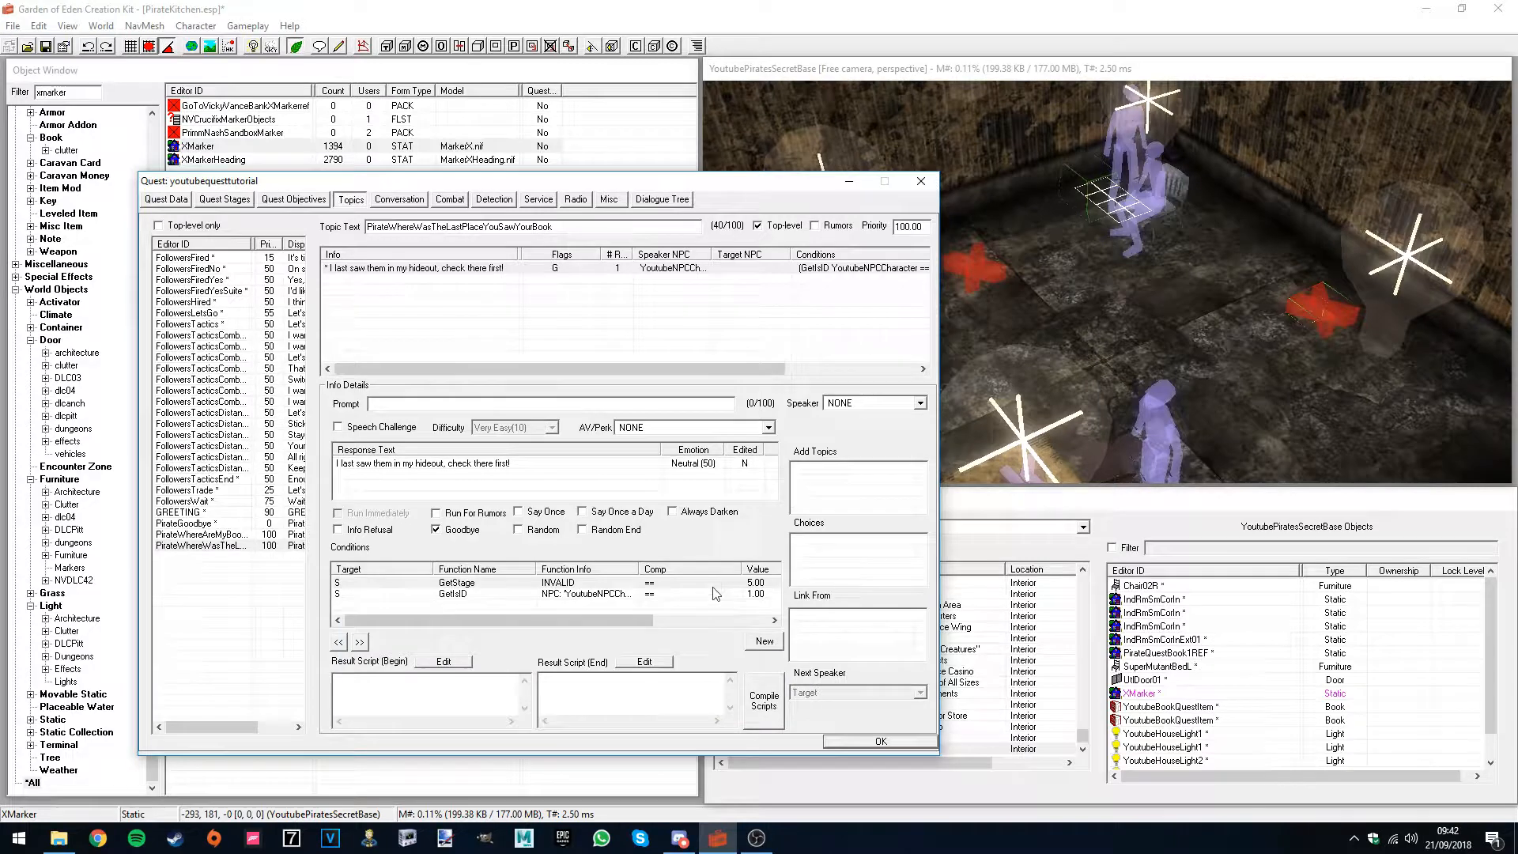
- Set the GetStage condition's quest parameter to youtubequesttutorial
double_click(541, 584)
left_click(567, 645)
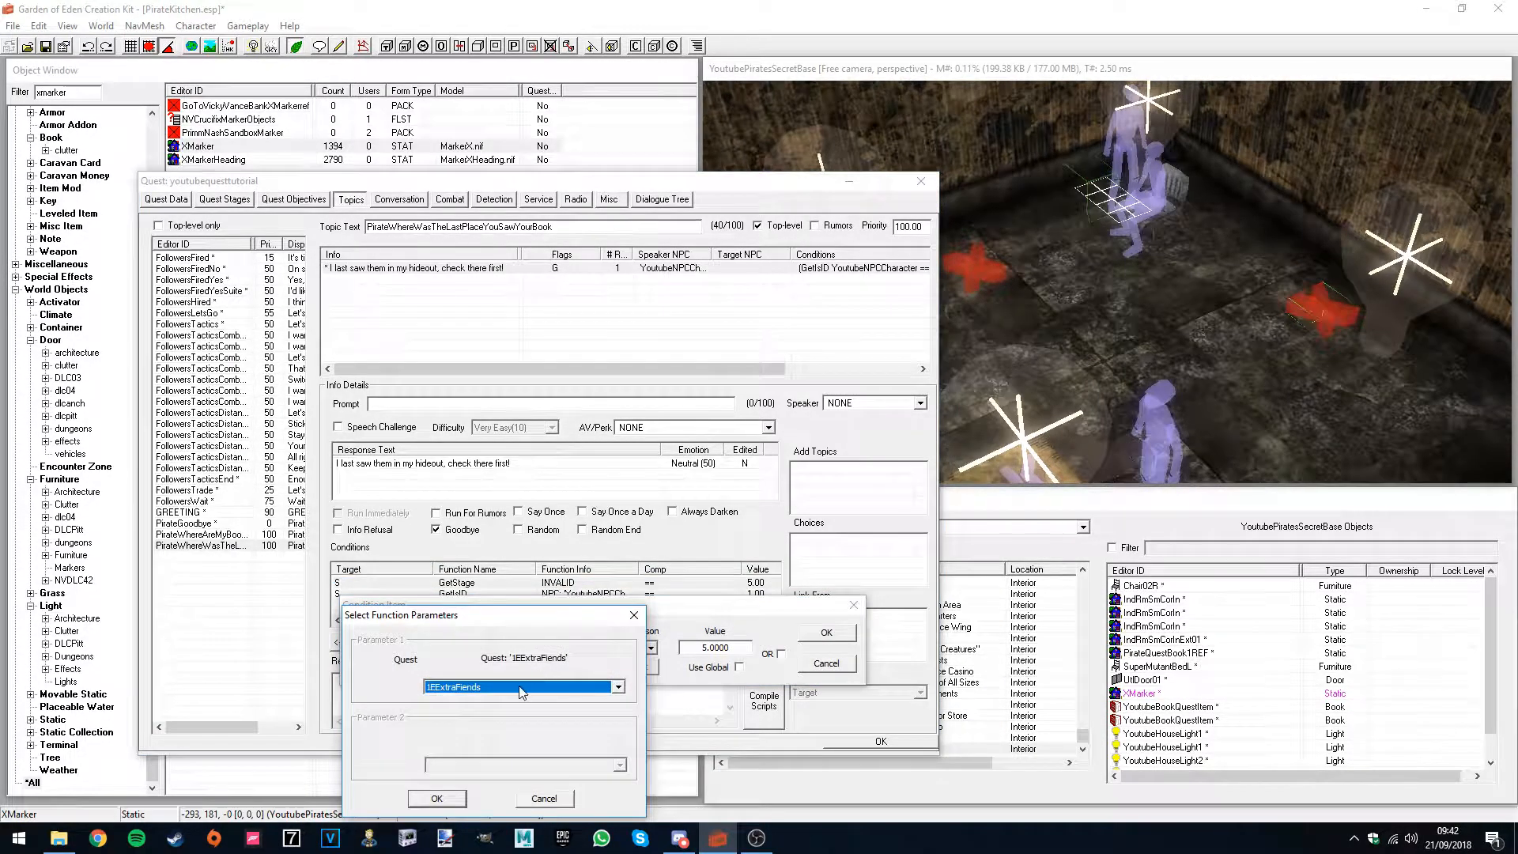
key("y")
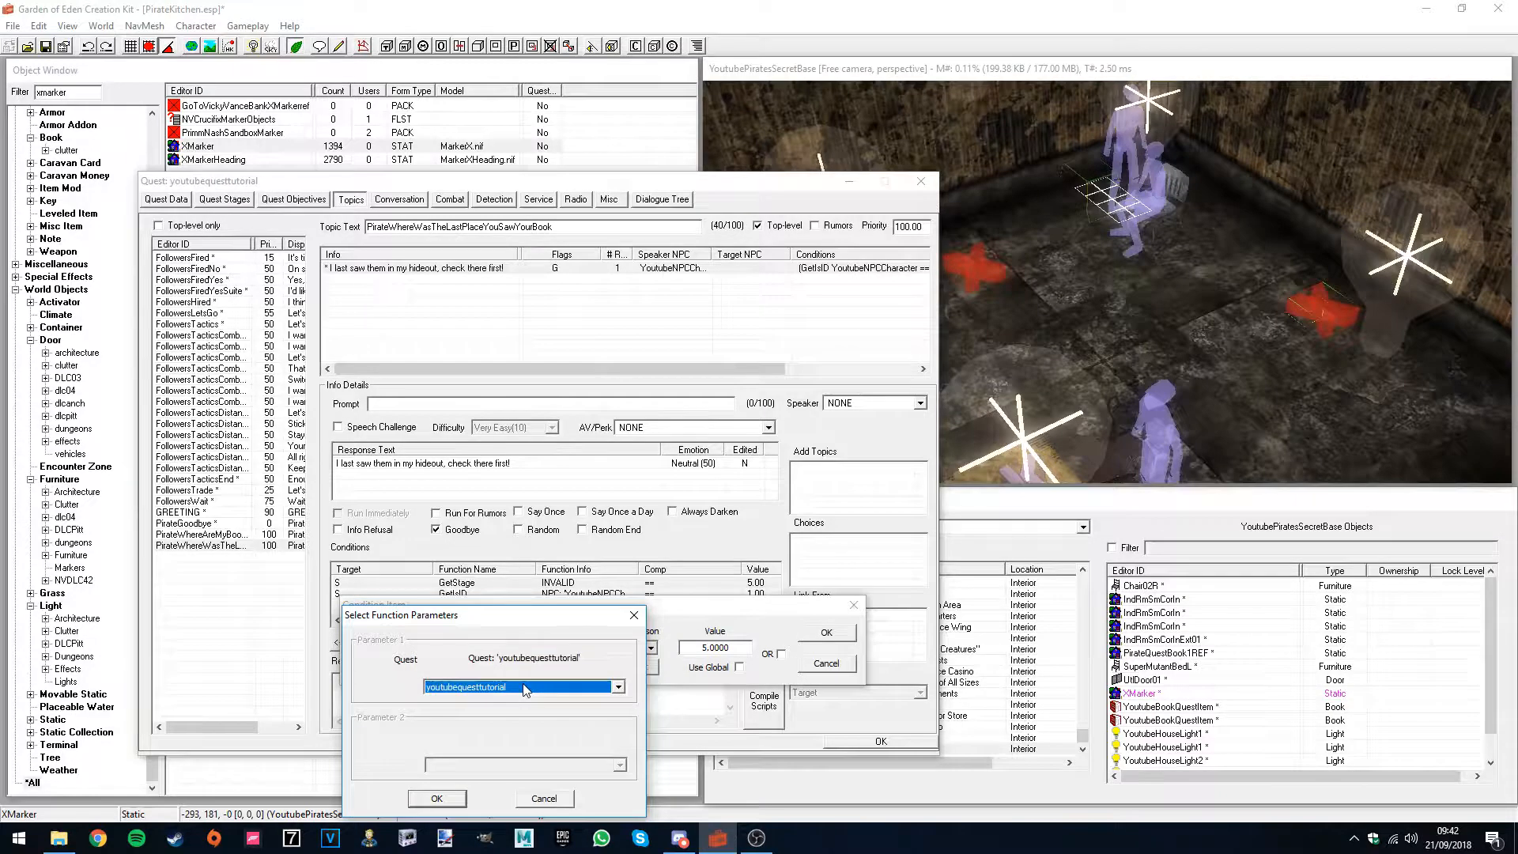
left_click(436, 798)
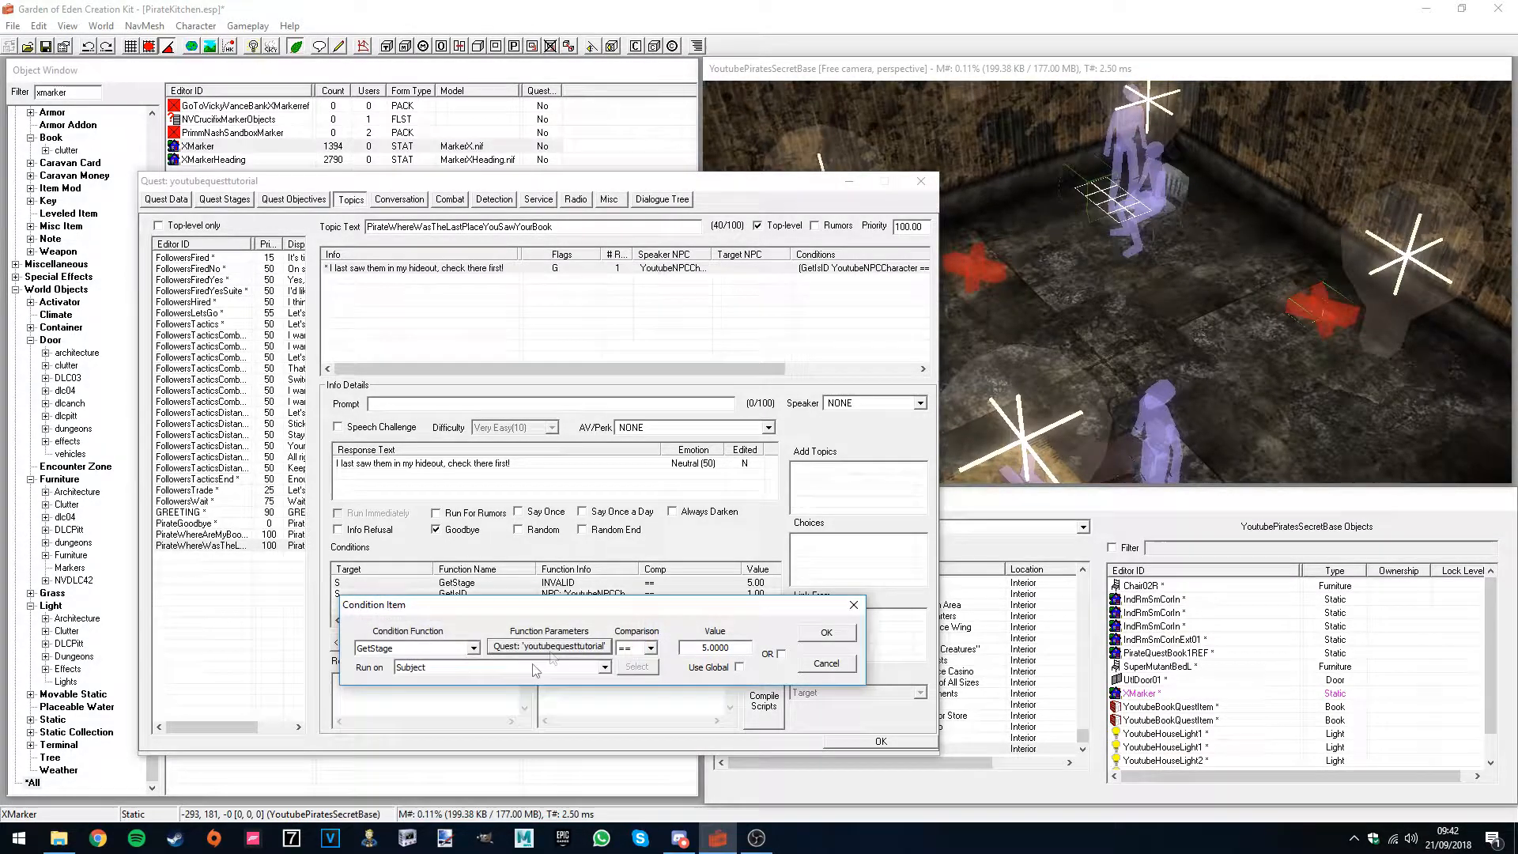
left_click(826, 632)
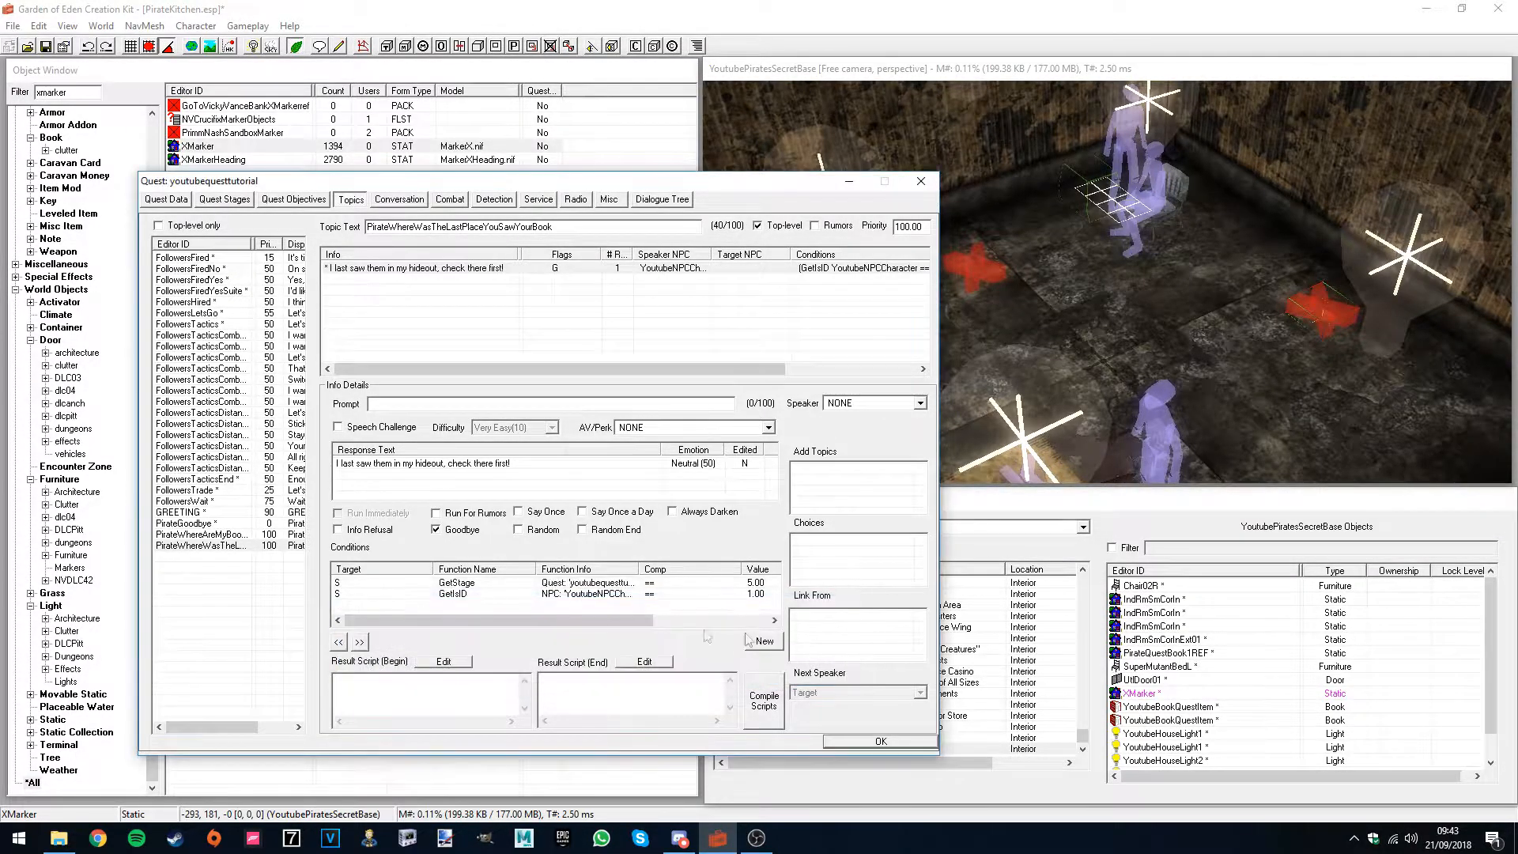
double_click(489, 583)
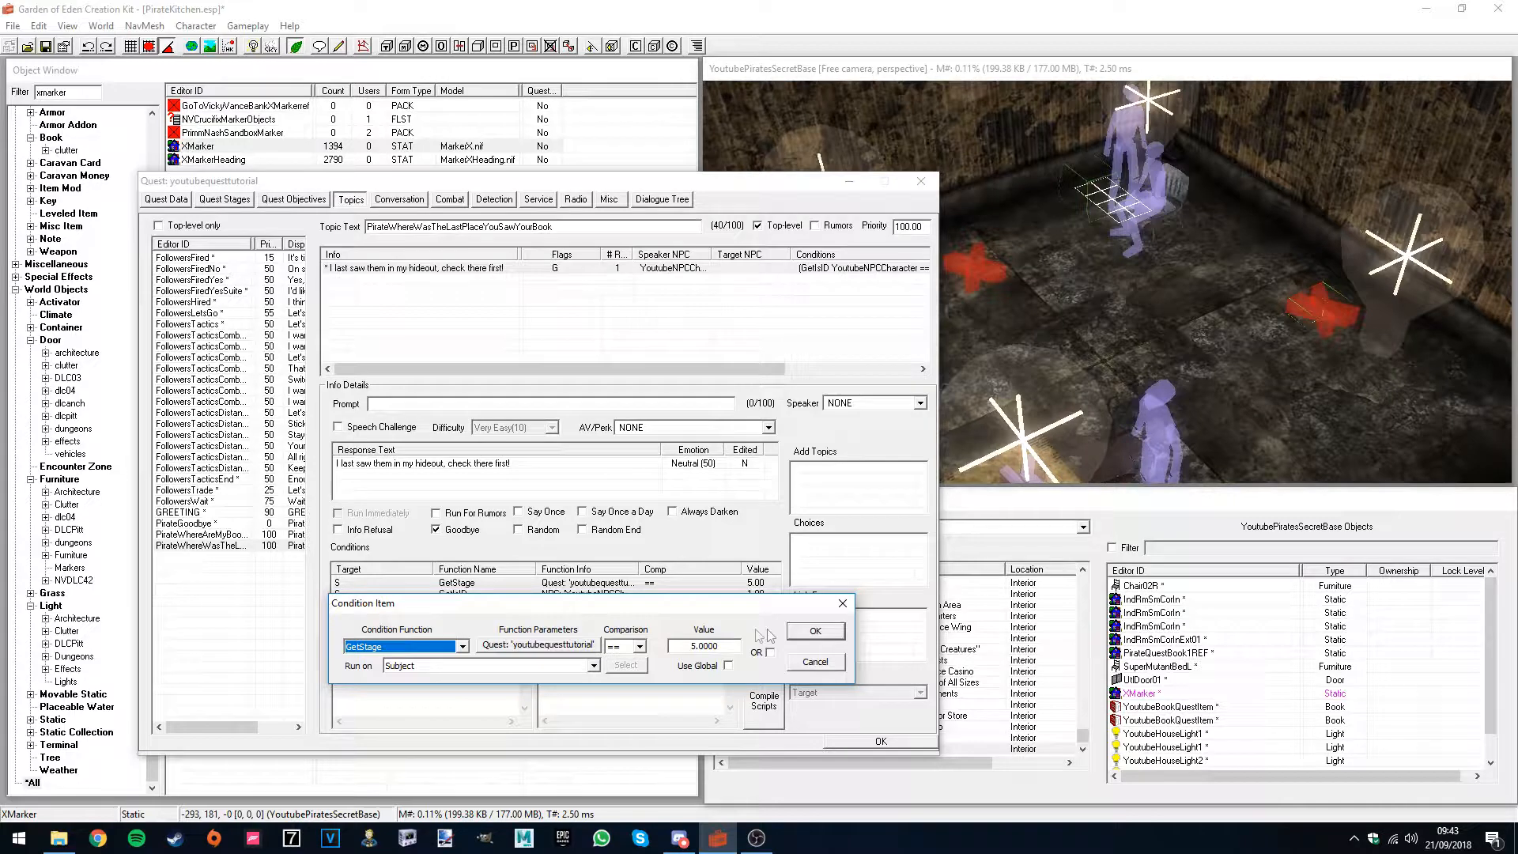
left_click(800, 632)
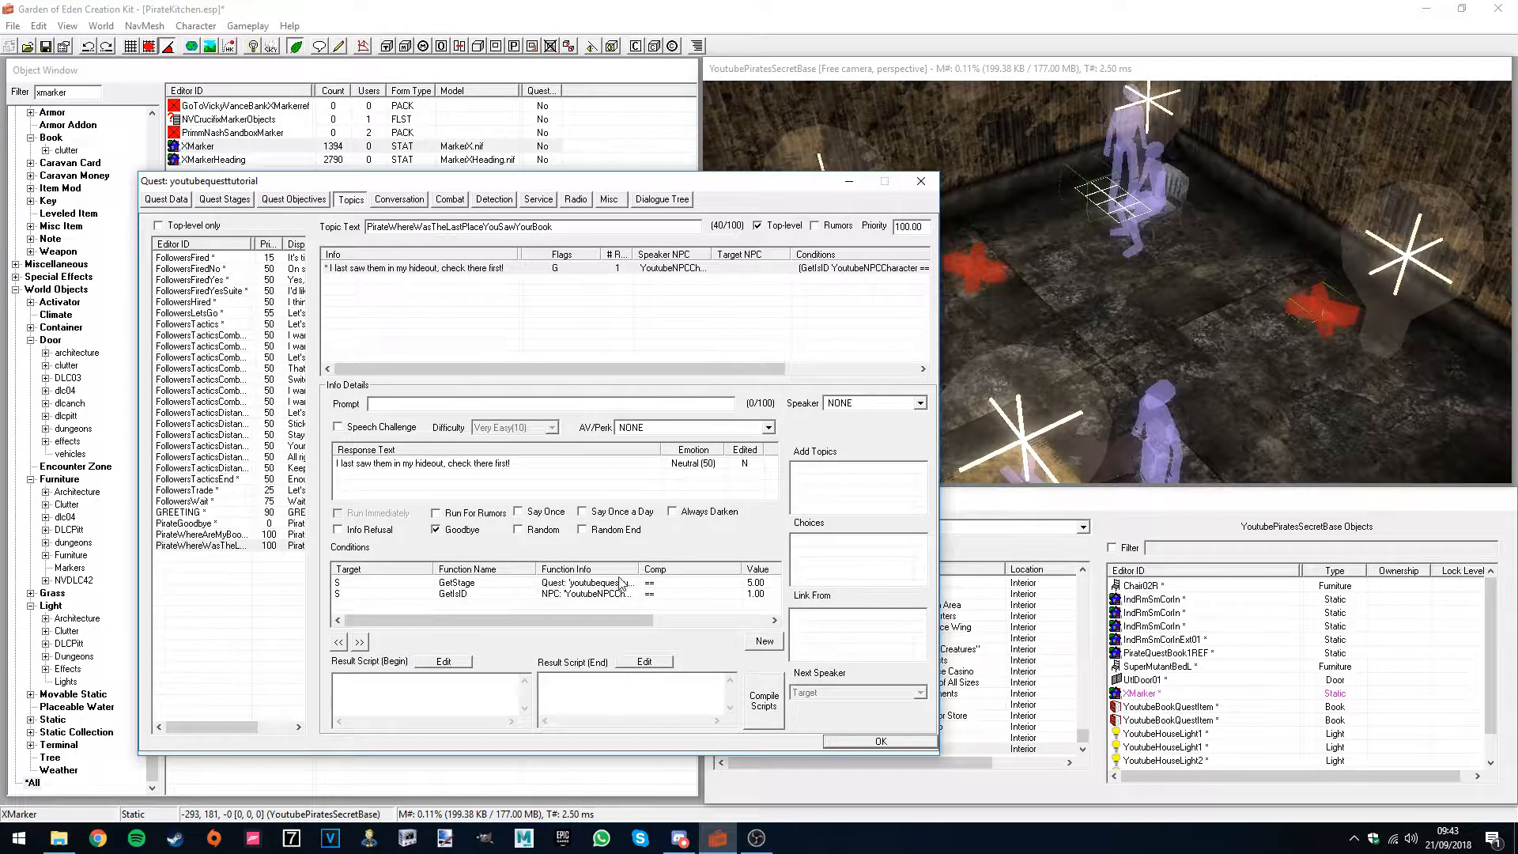
- Enter "setstage youtubequesttutorial 10" as the hideout response's begin result script and compile it
left_click(415, 689)
type("setstage youtubetut")
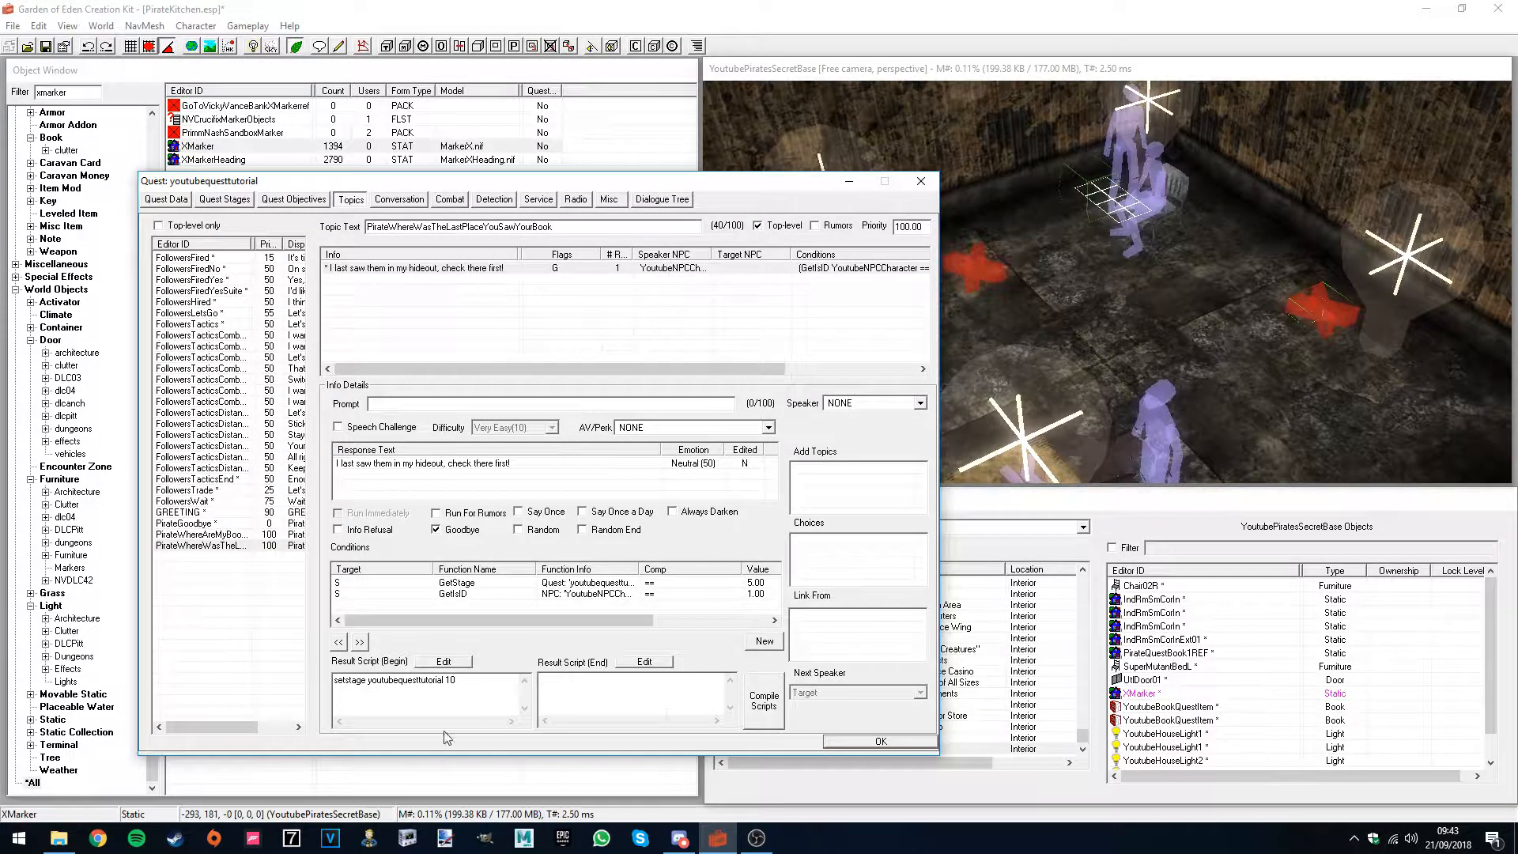
left_click(764, 703)
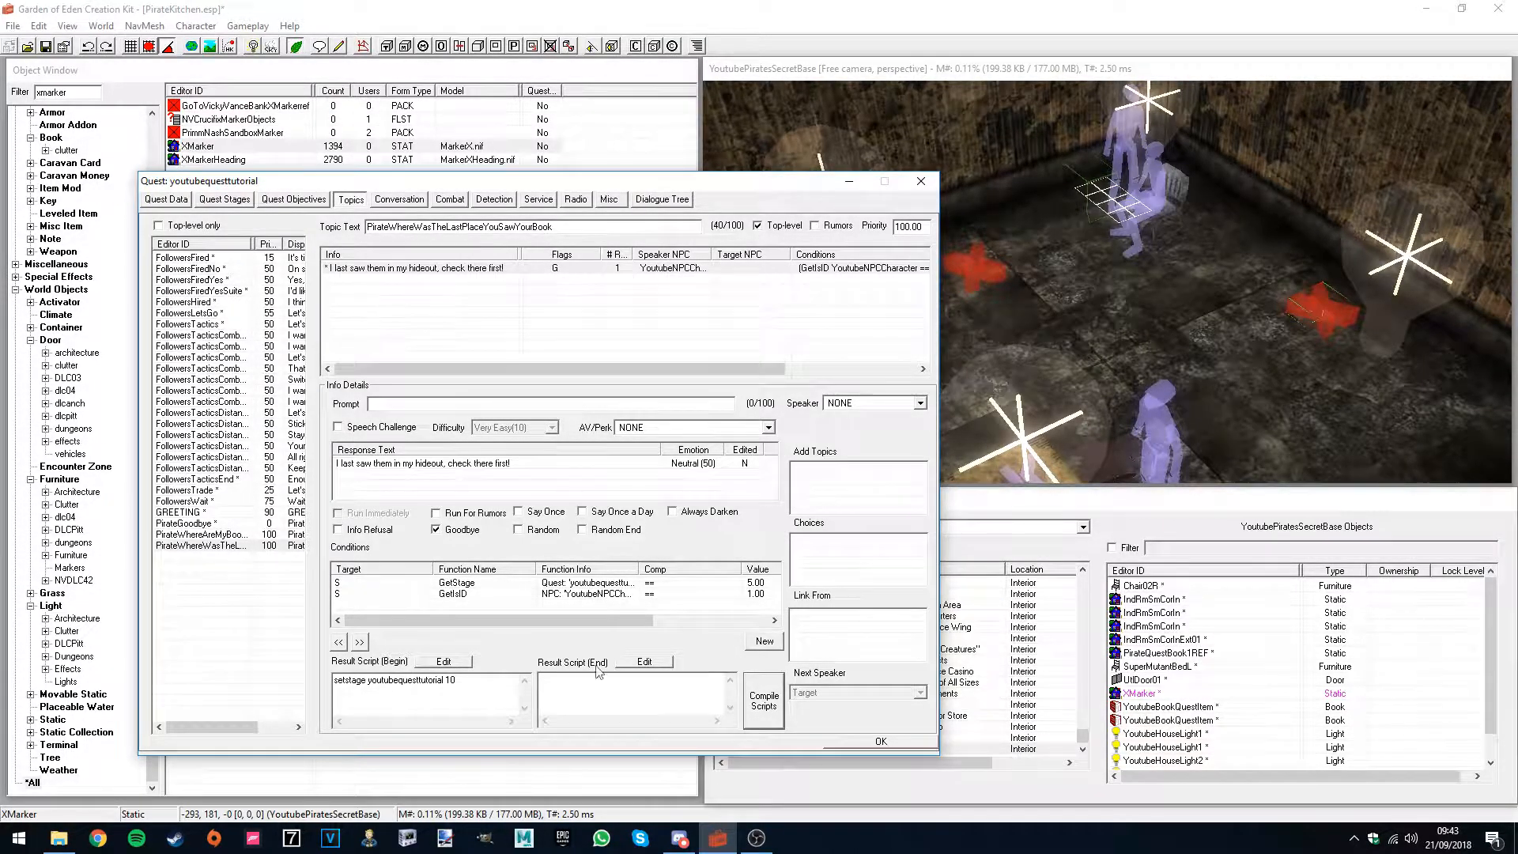
- Review quest objectives 5, 10 and 11 and their target references
left_click(293, 199)
left_click(190, 240)
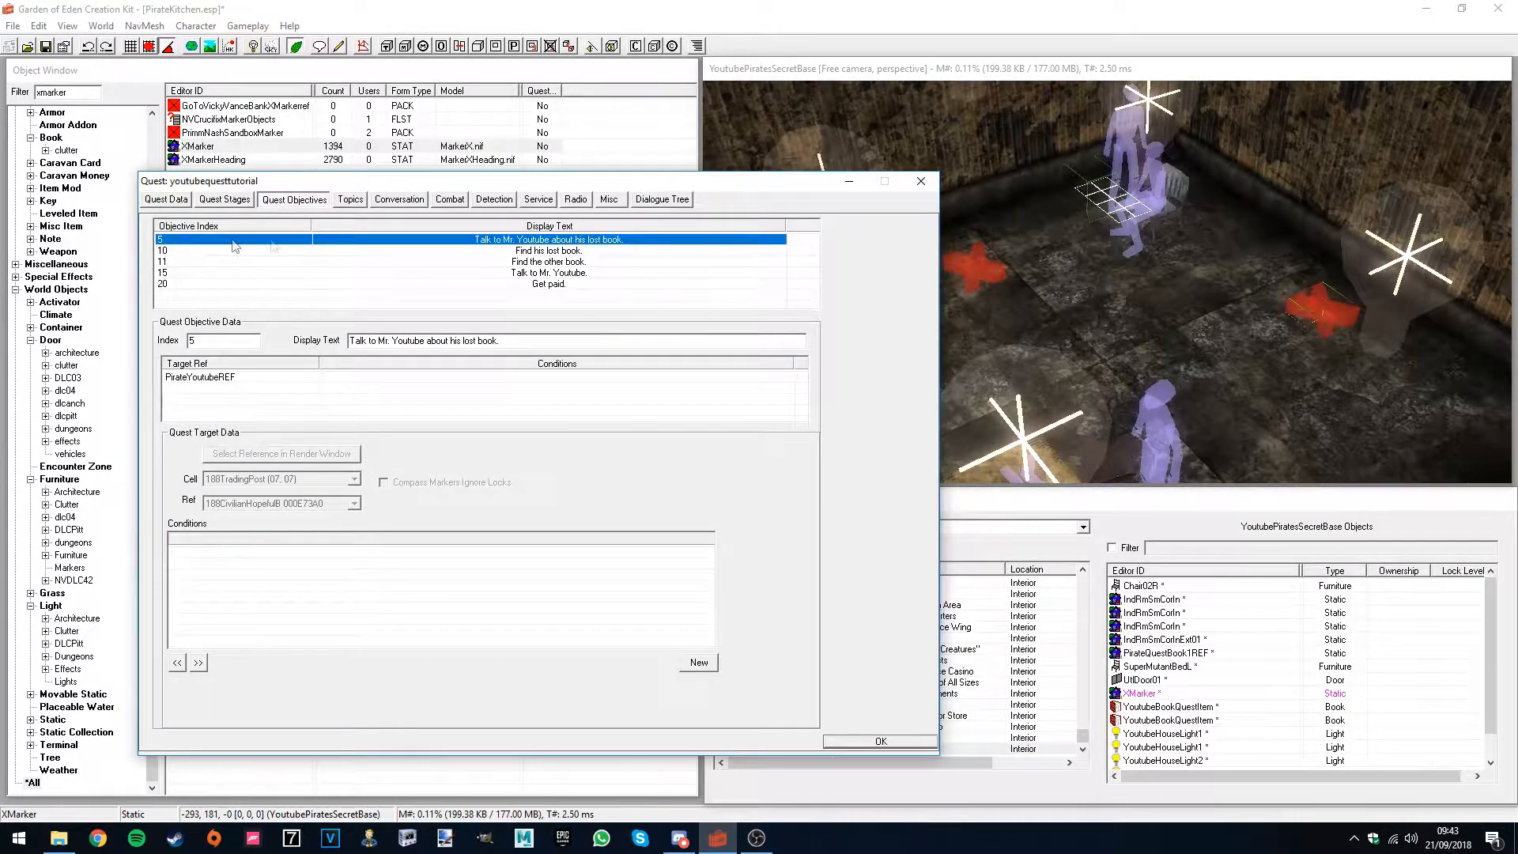
left_click(470, 249)
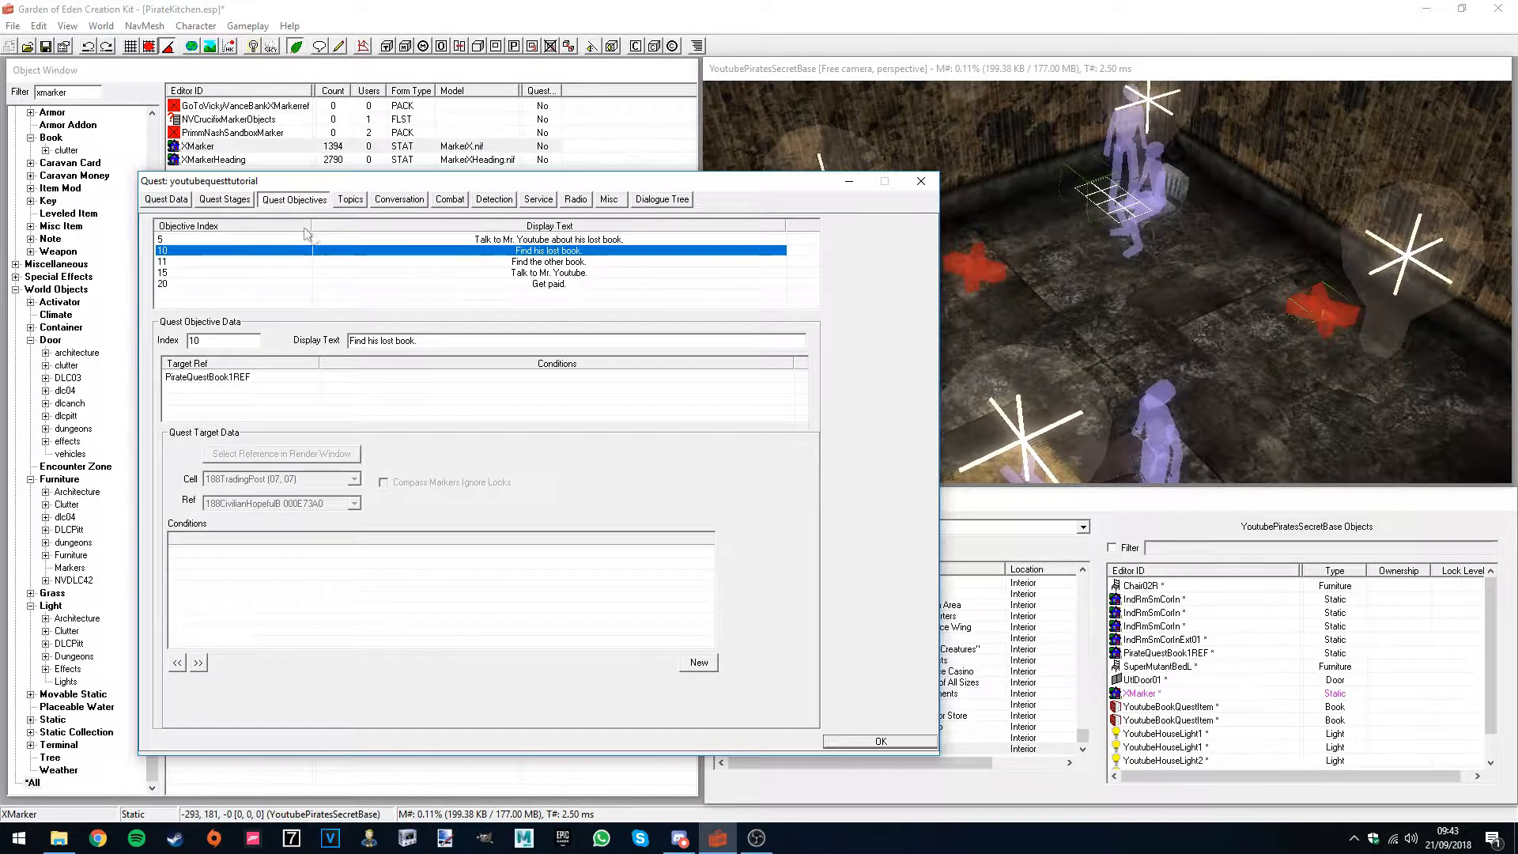
left_click_drag(560, 181, 514, 175)
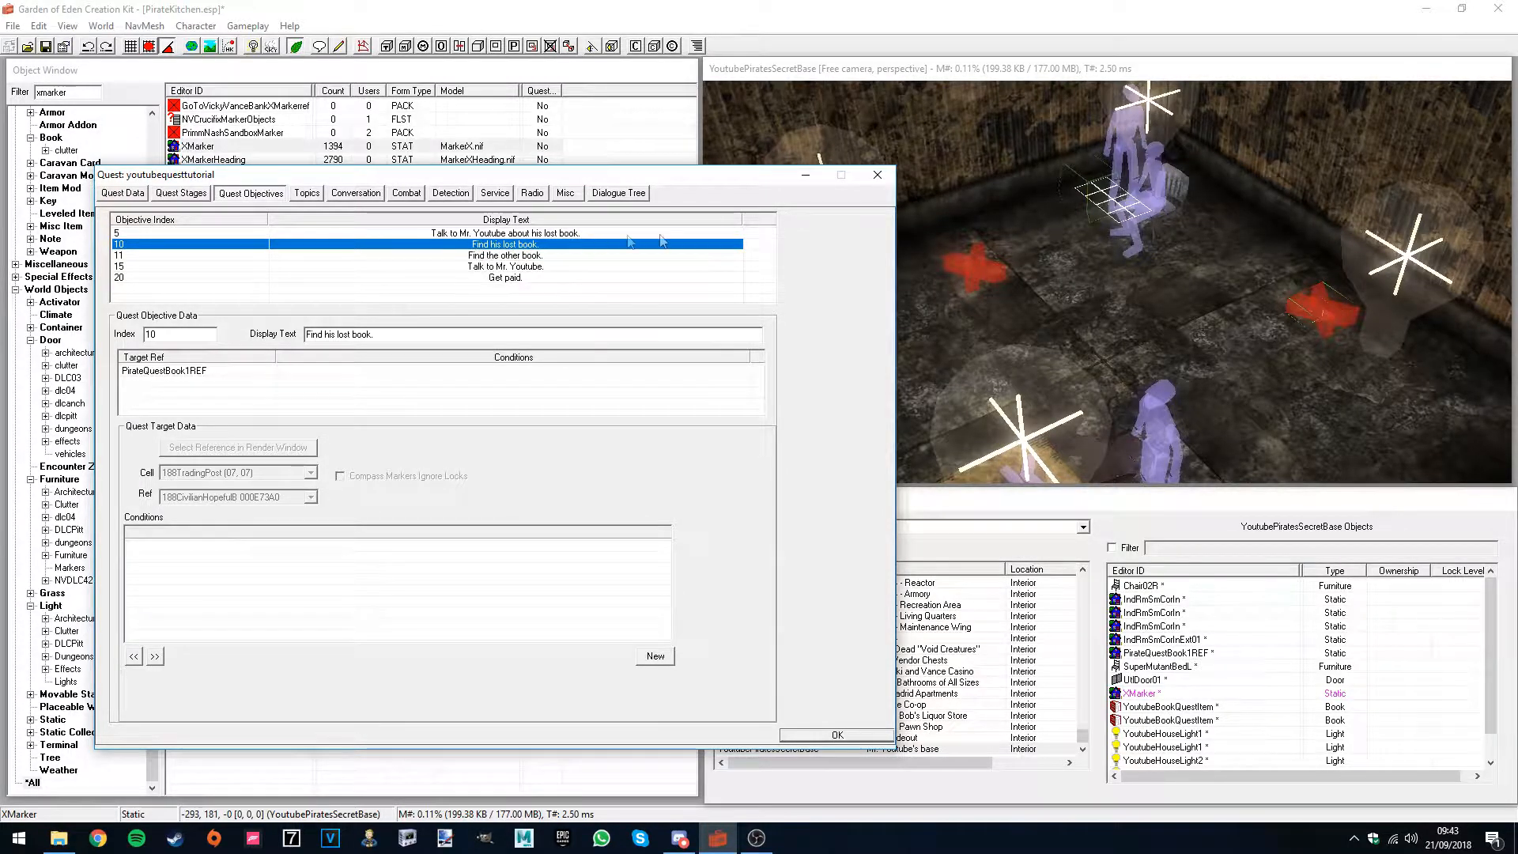
left_click(672, 256)
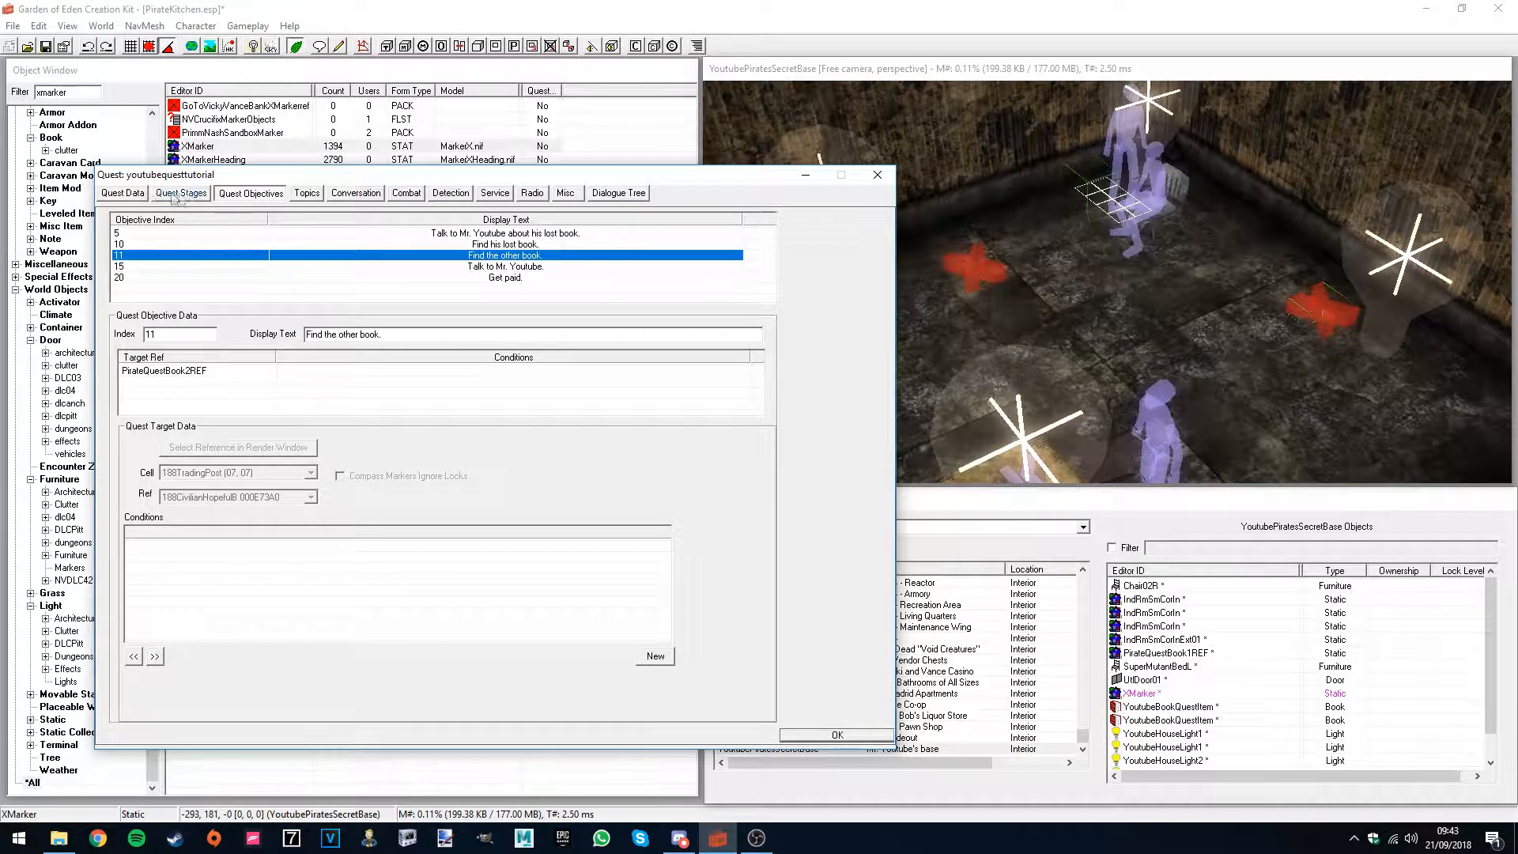
- Create a new script from the quest's data page and name it with "scn YoutubeQuestTutorialScript"
left_click(130, 194)
left_click(422, 267)
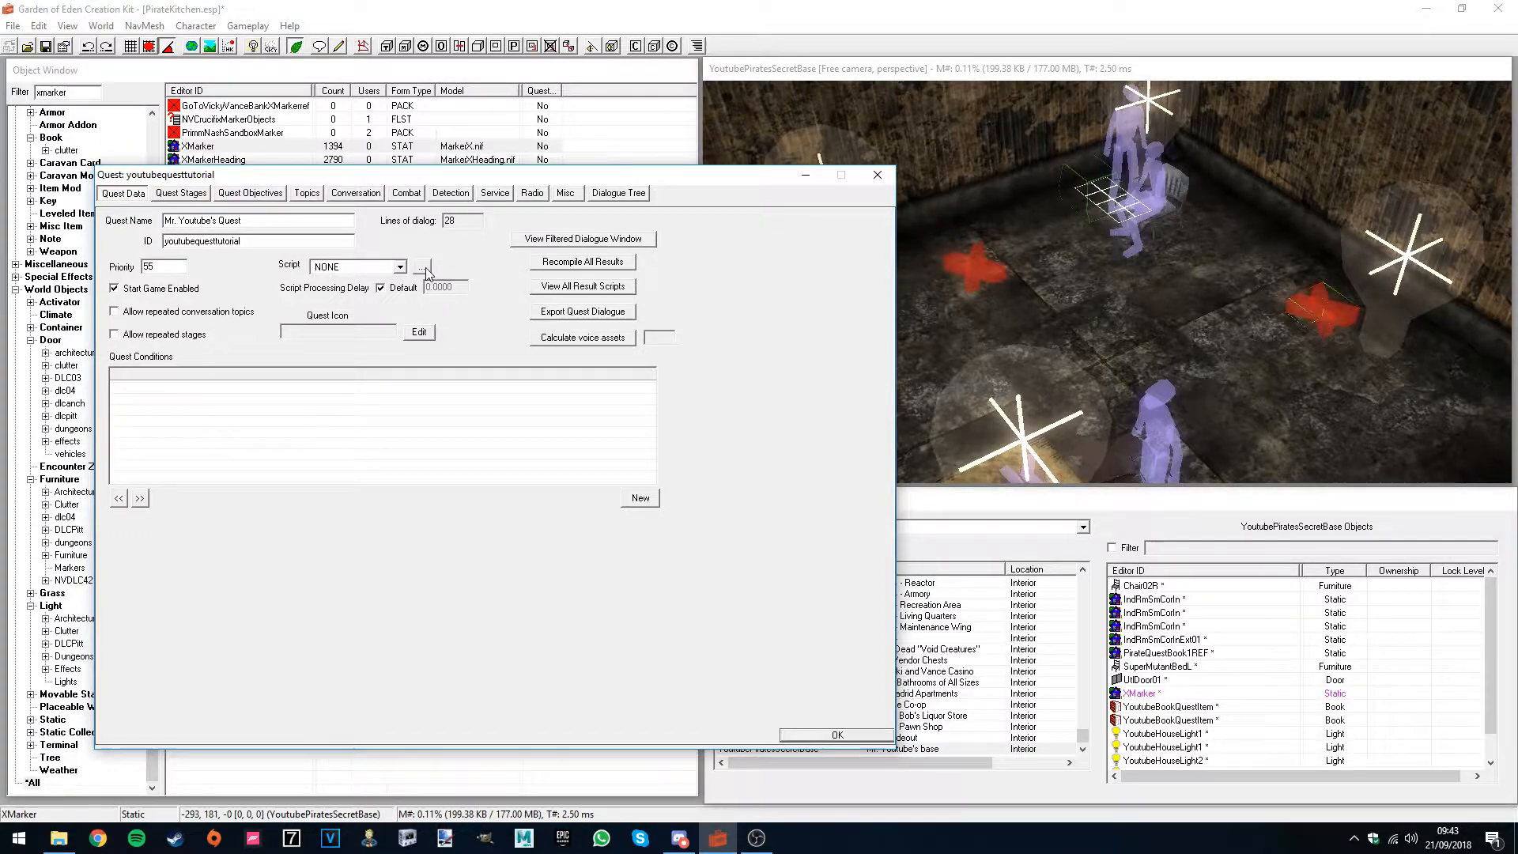
left_click(970, 320)
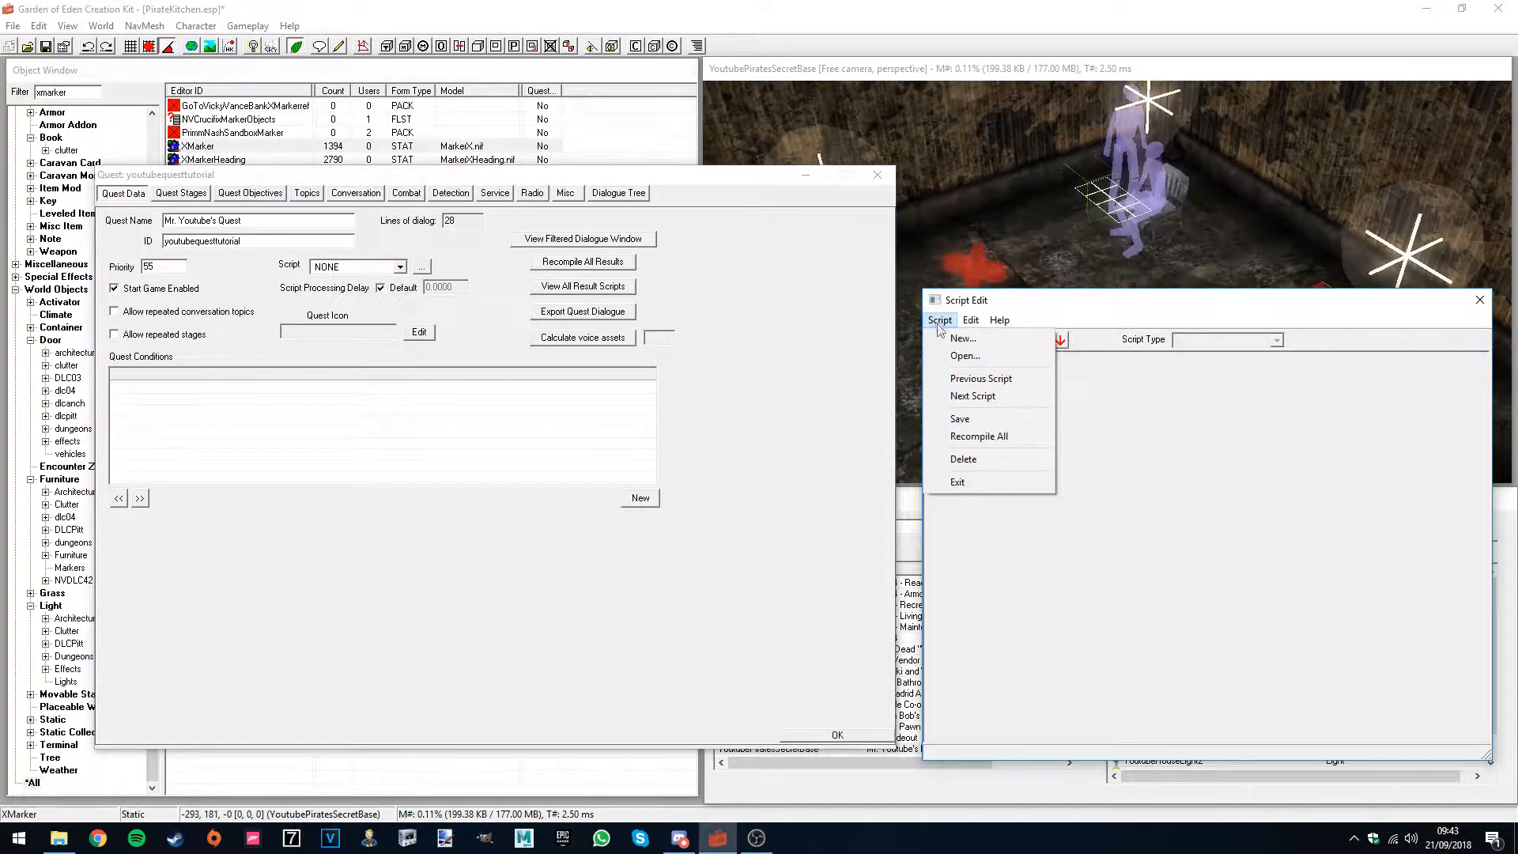
left_click(956, 338)
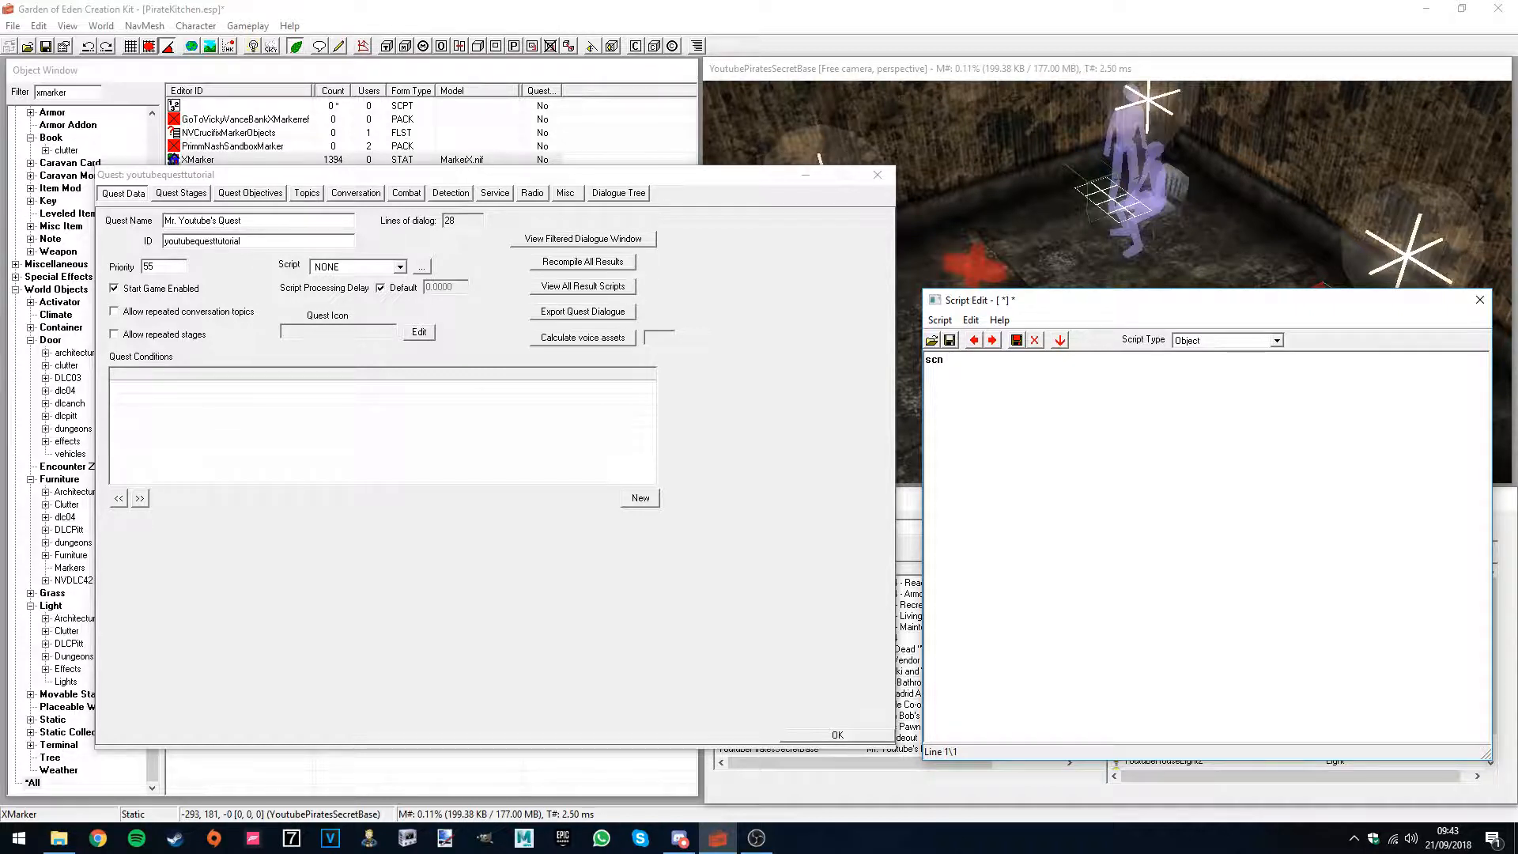
type("scn YoutubeQues")
key("BackSpace")
key("BackSpace")
type("uesttutorialScript")
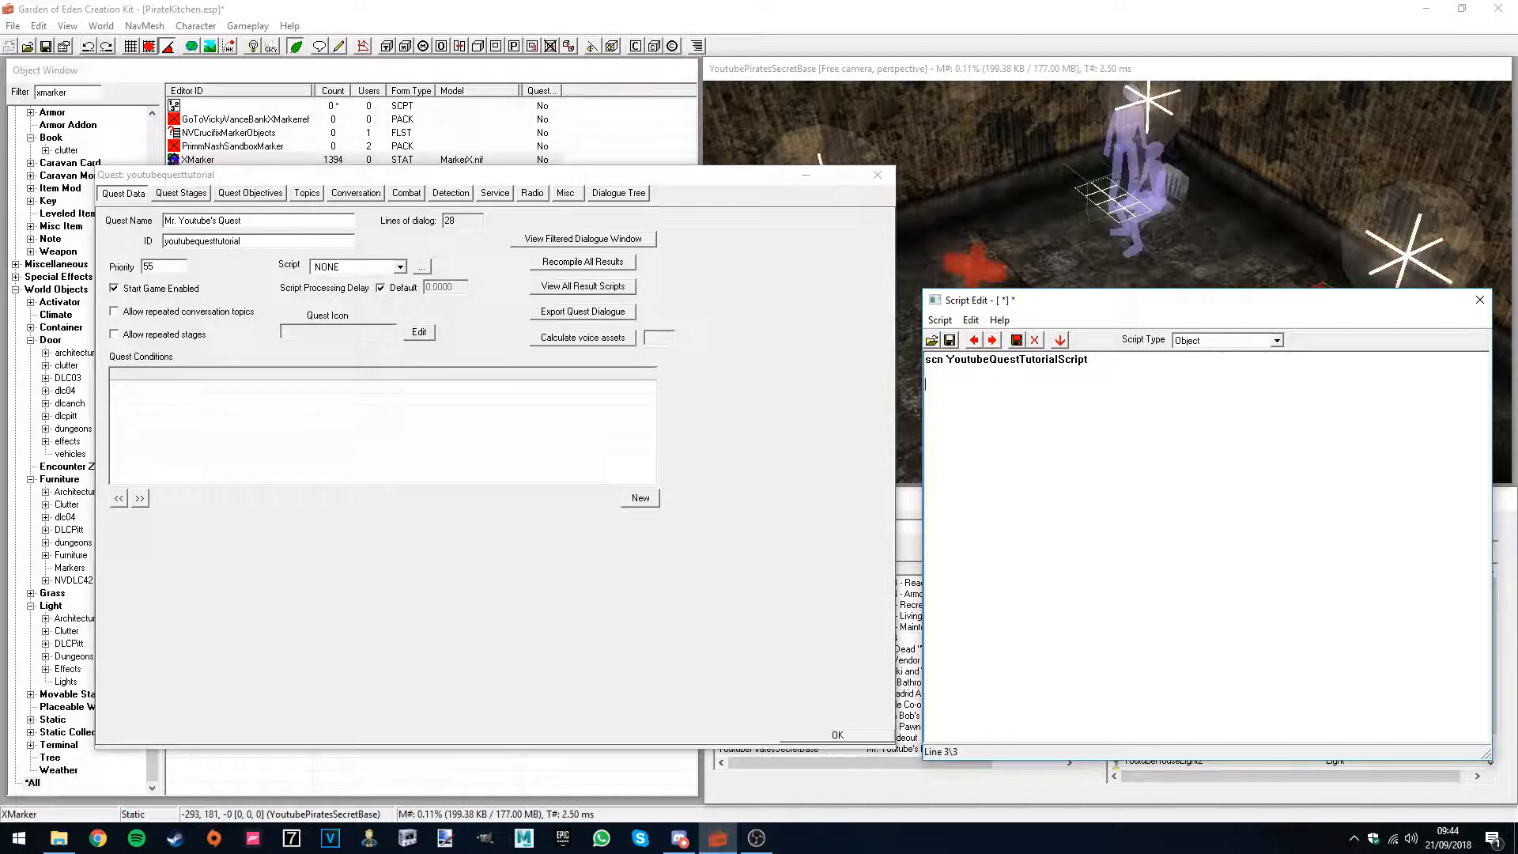
- Declare the integer variables Book1Found and Book2Found in the quest script
type("nt")
type("Book1Found int ")
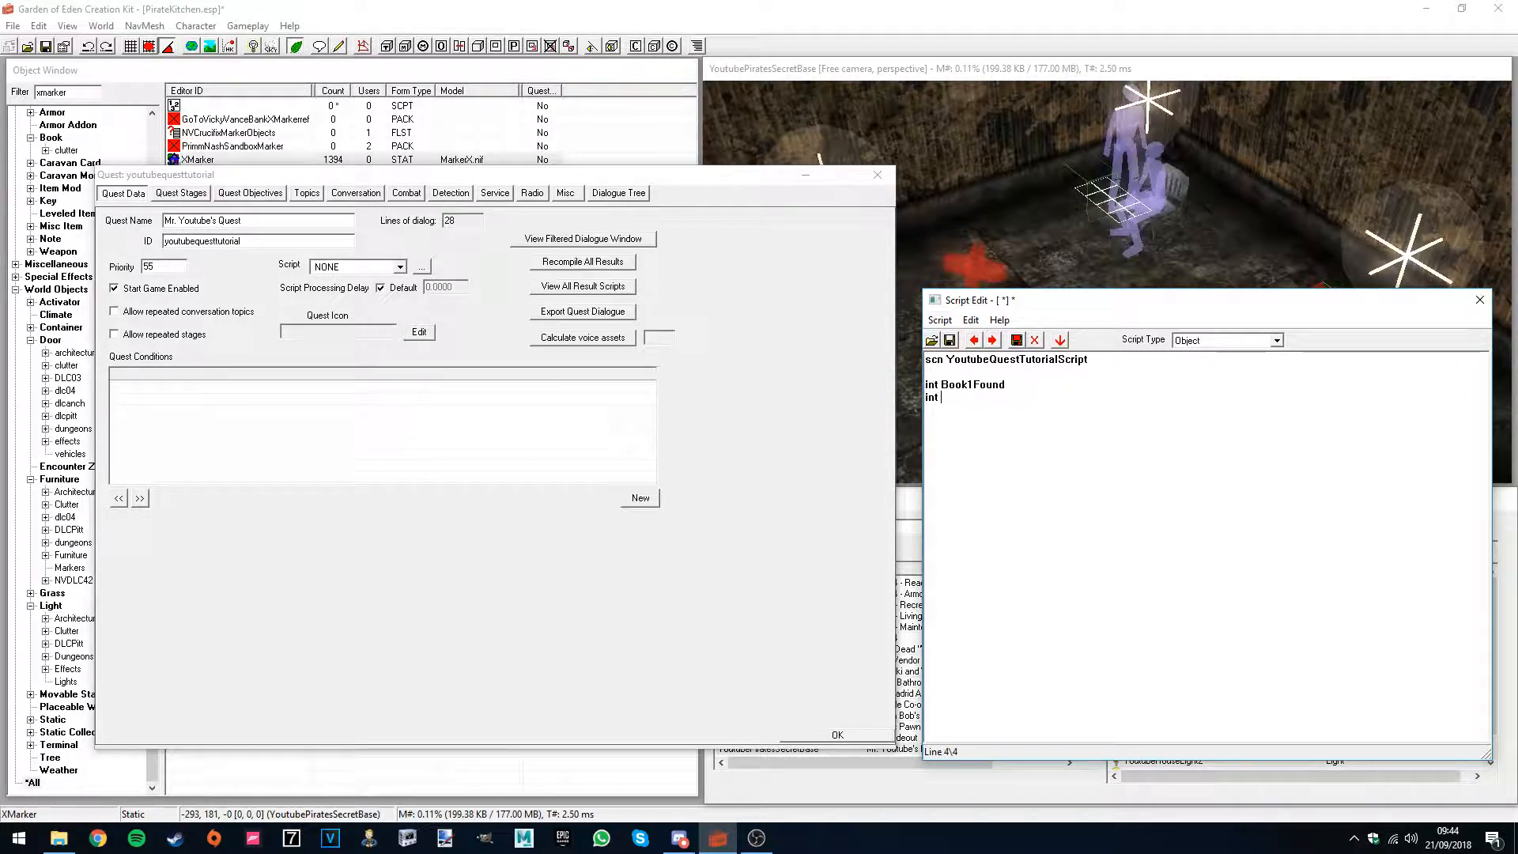
type("Book2Found")
key("Return")
left_click(1016, 397)
left_click_drag(1028, 300, 647, 294)
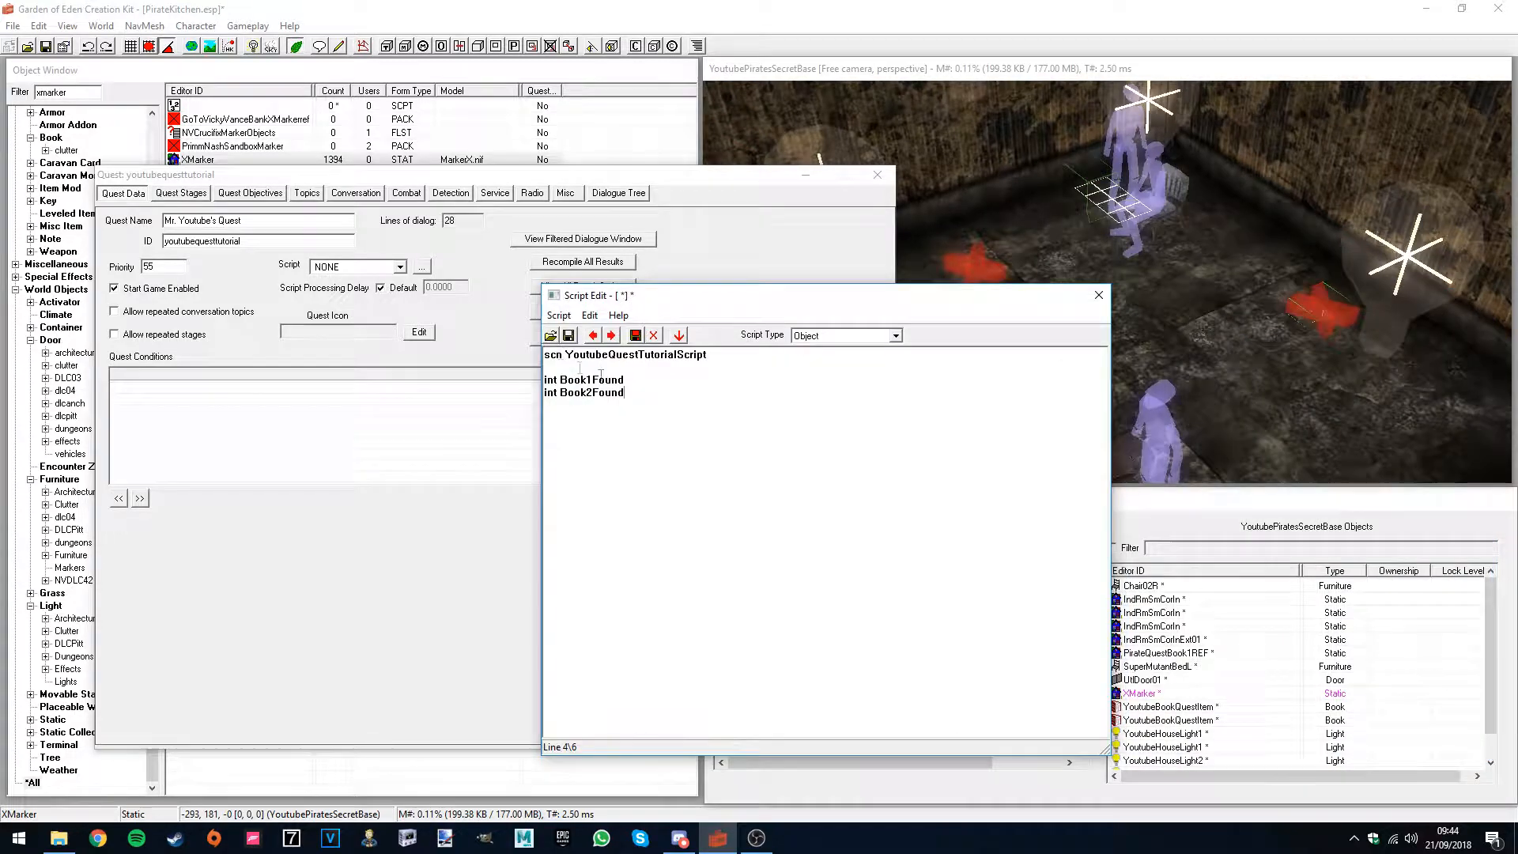
- Add an empty "Begin GameMode" block closed by "End" below the variables, leaving blank lines between them
left_click(738, 492)
type("Begin GameMode")
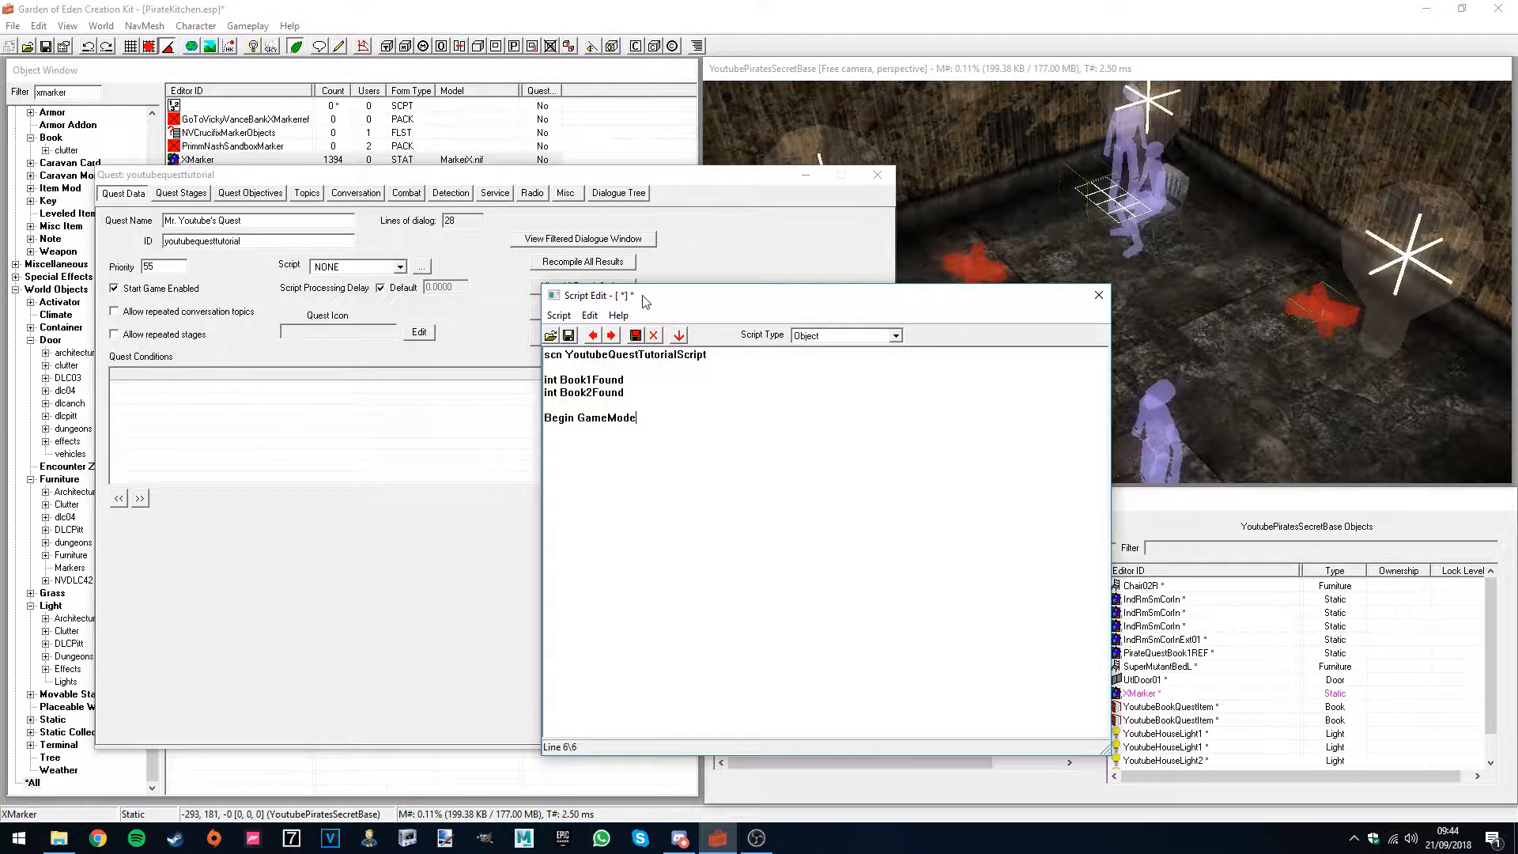
left_click_drag(642, 296, 634, 290)
key("Return")
key("Return")
type("End")
left_click(589, 422)
key("Return")
key("Return")
key("Up")
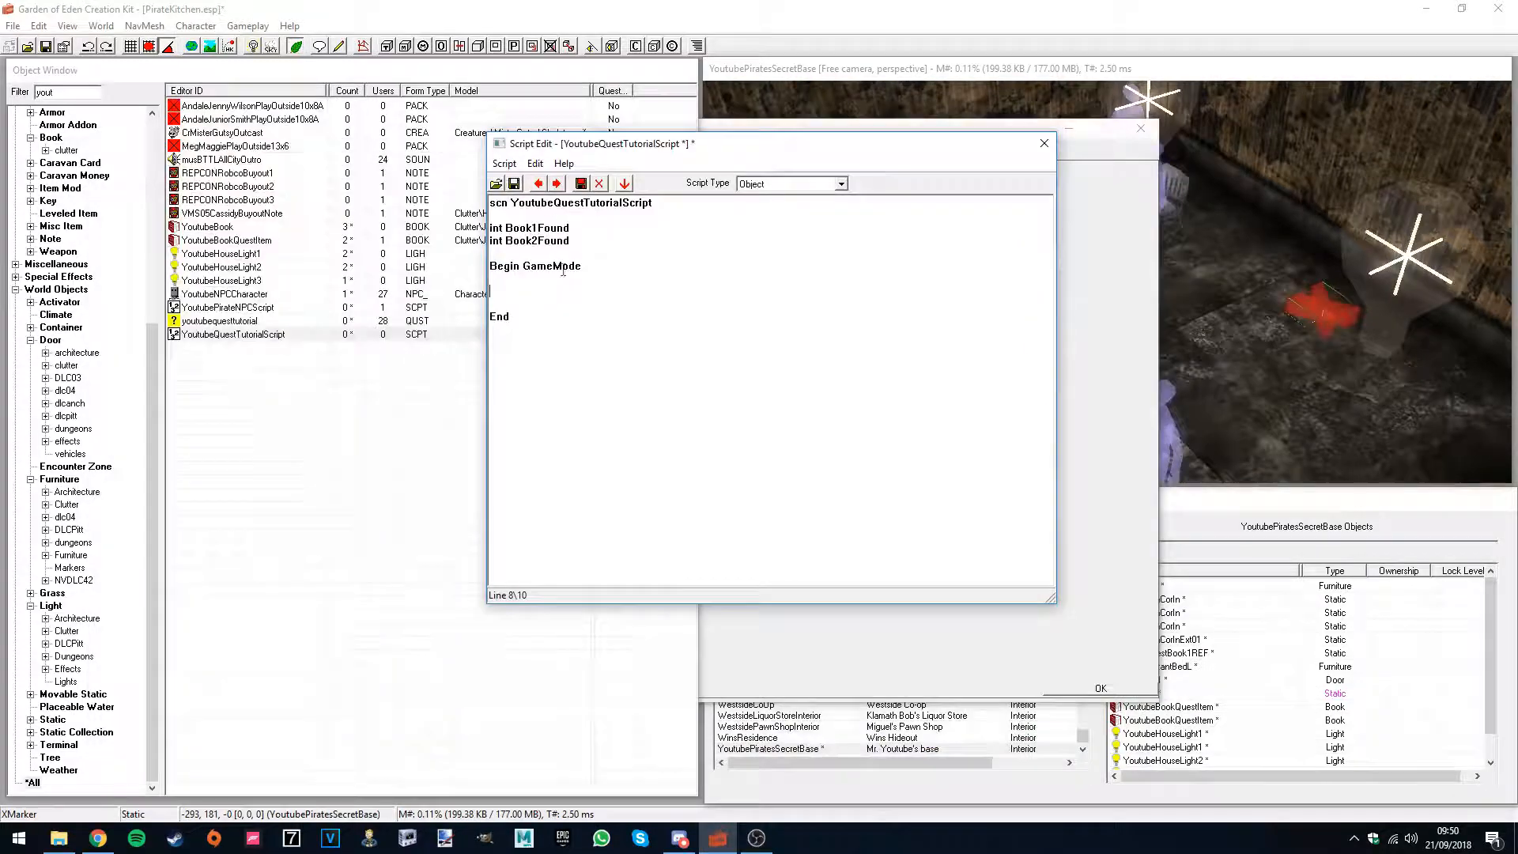
- Set YoutubeQuestTutorialScript's type to Quest, minimize the quest window and place the cursor inside the GameMode block
left_click(751, 189)
left_click(754, 209)
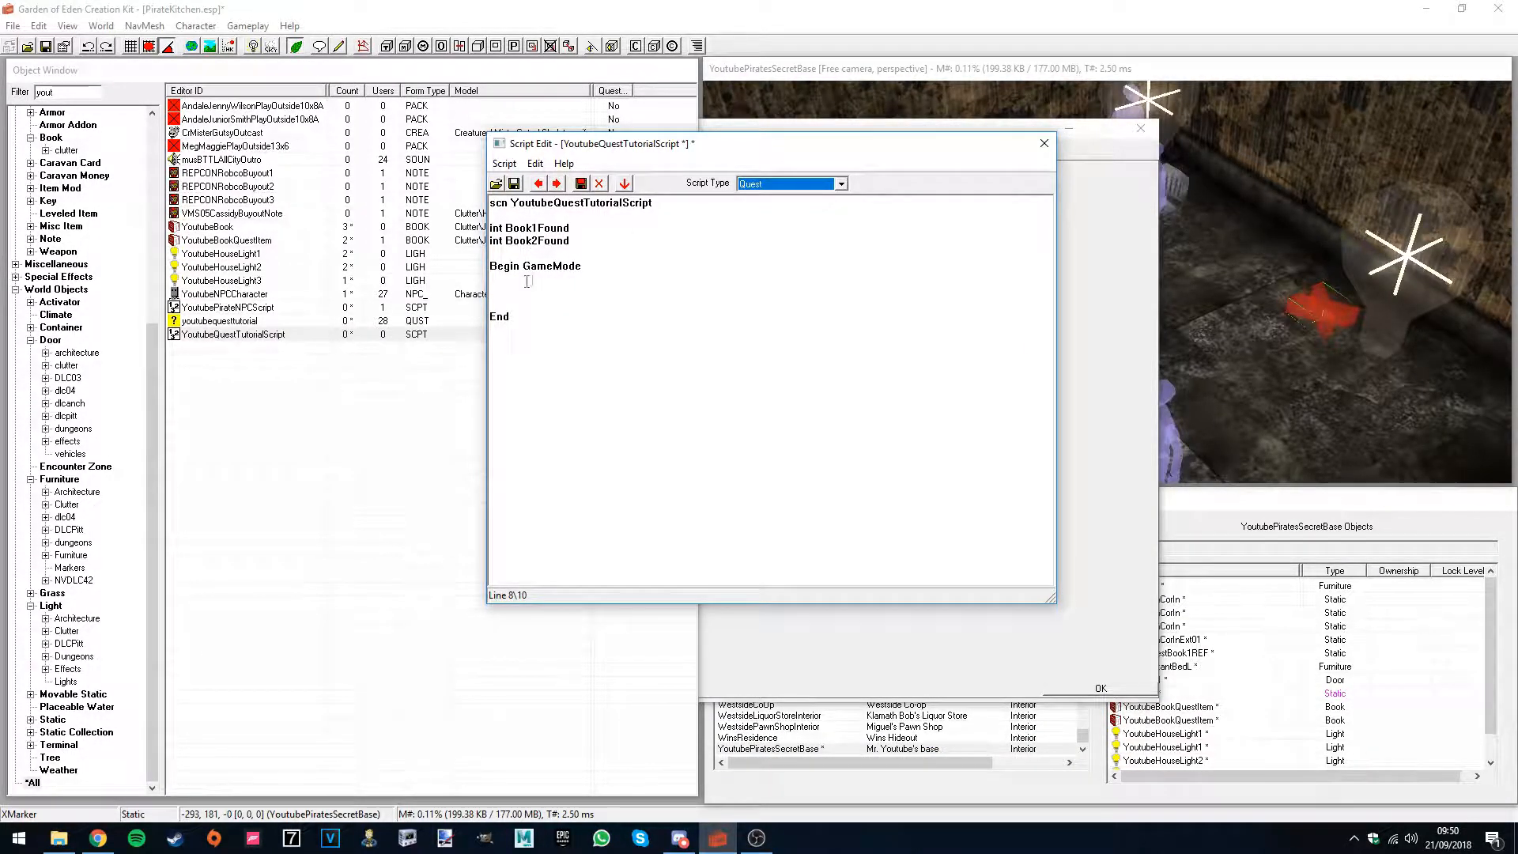
left_click_drag(690, 144, 720, 232)
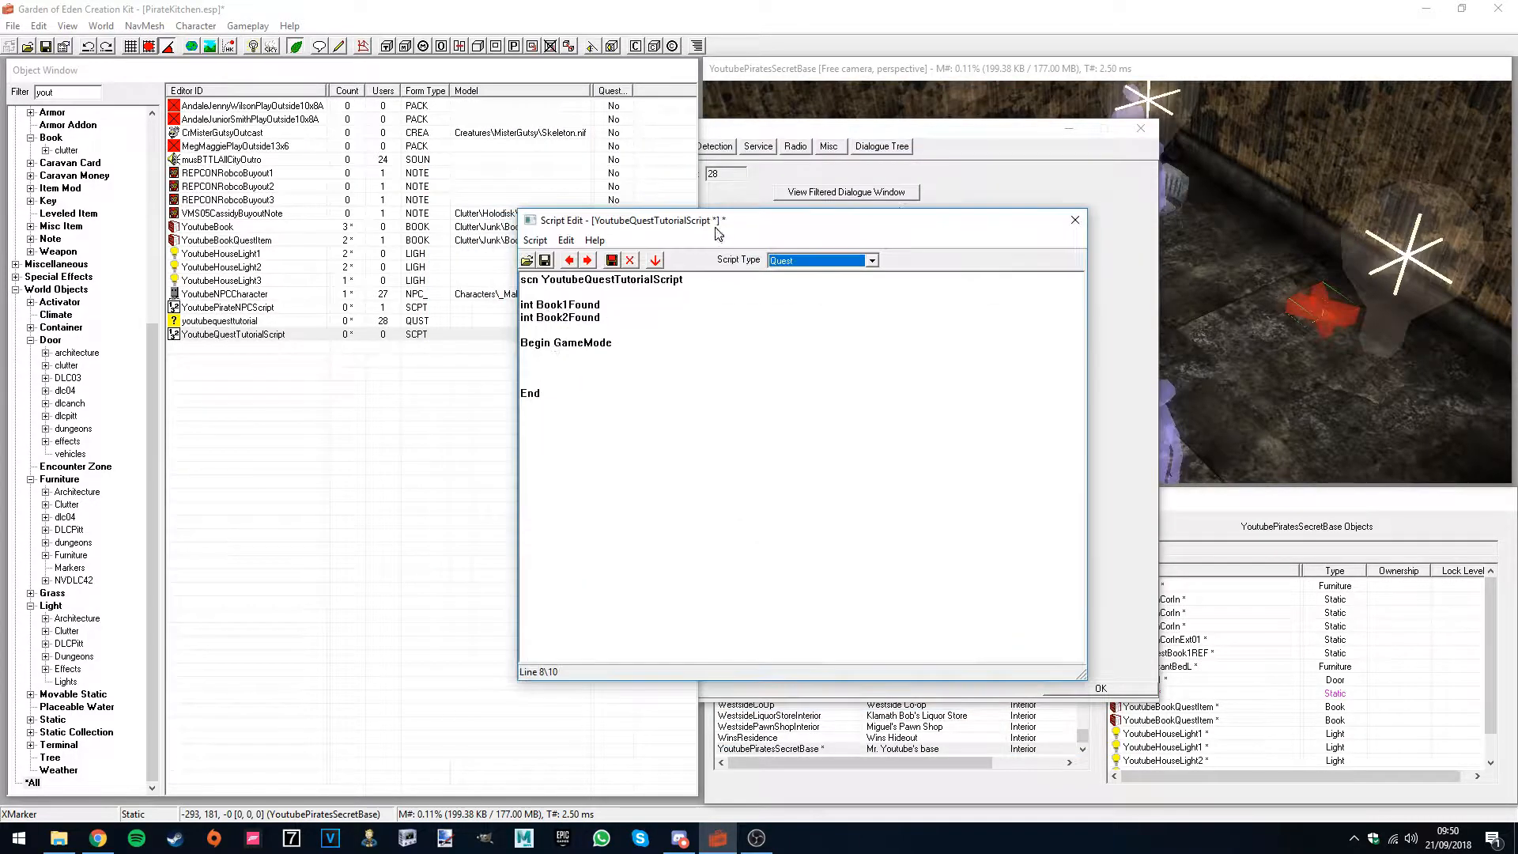
left_click(789, 262)
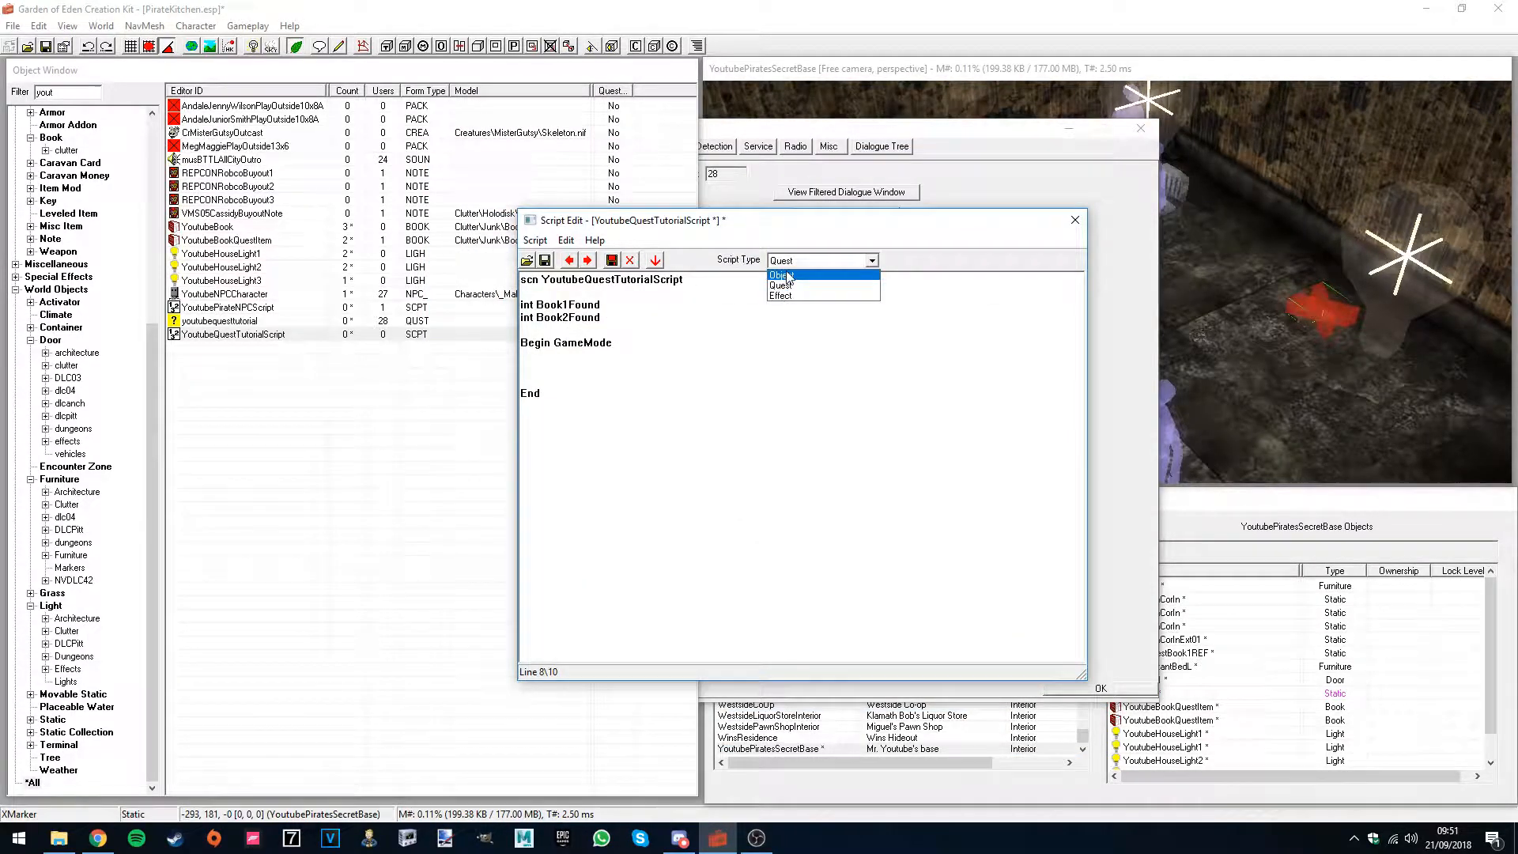
left_click(783, 285)
left_click(951, 155)
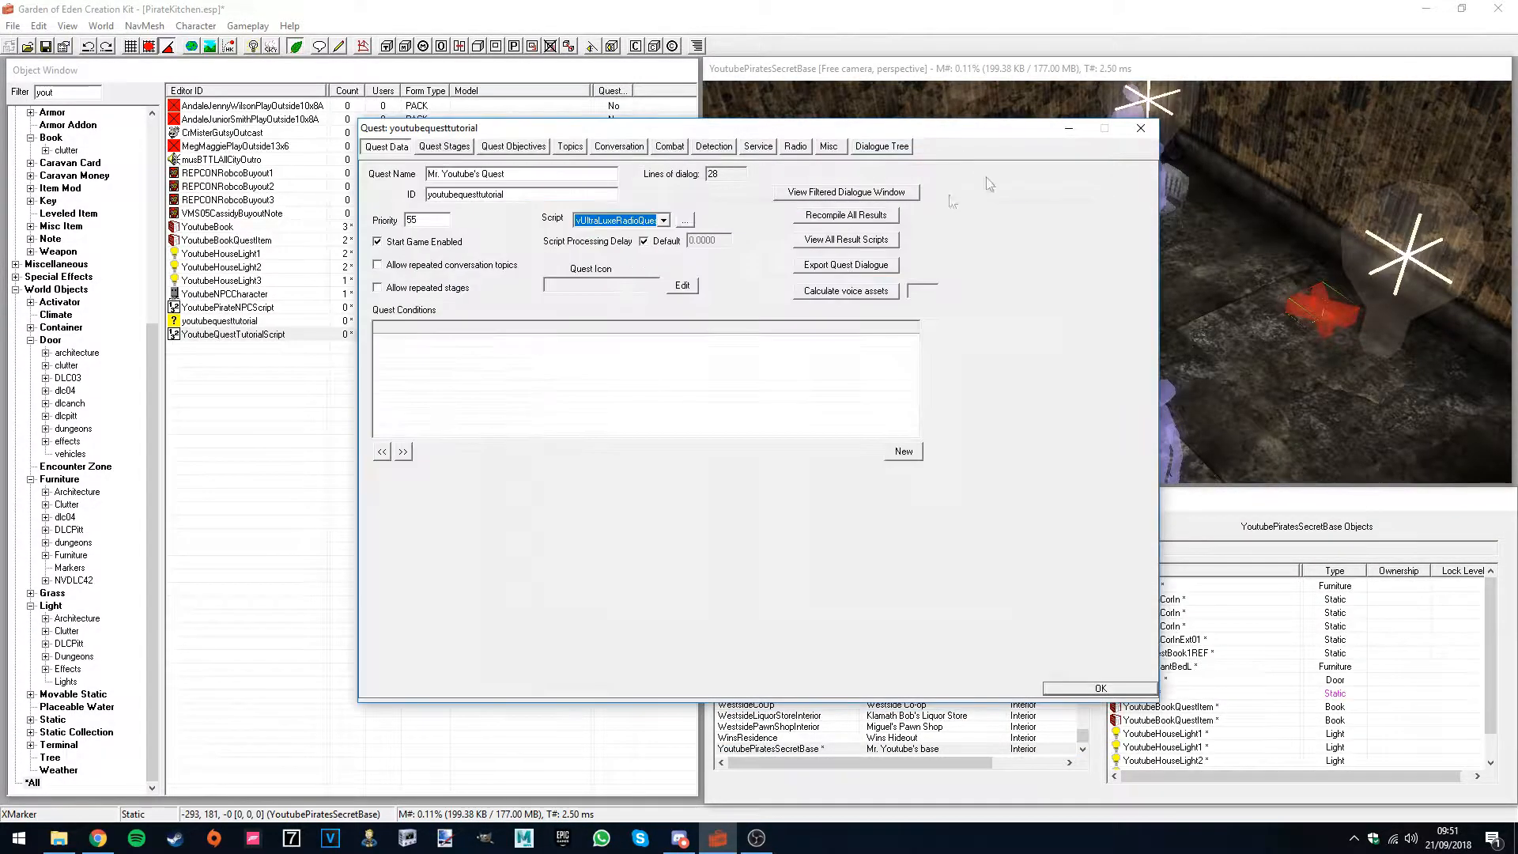
left_click(1066, 129)
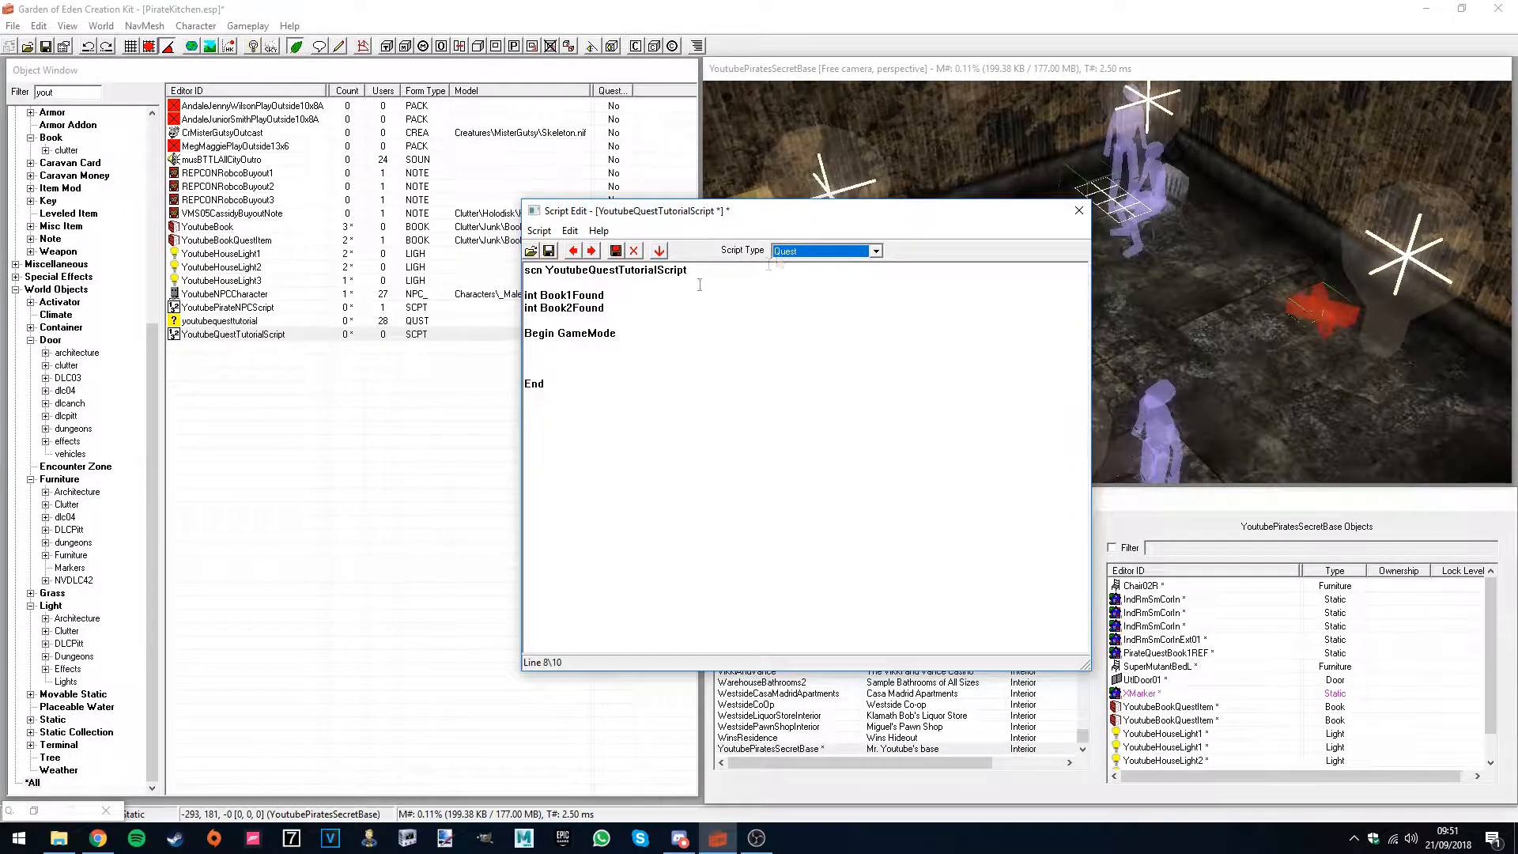
left_click(571, 348)
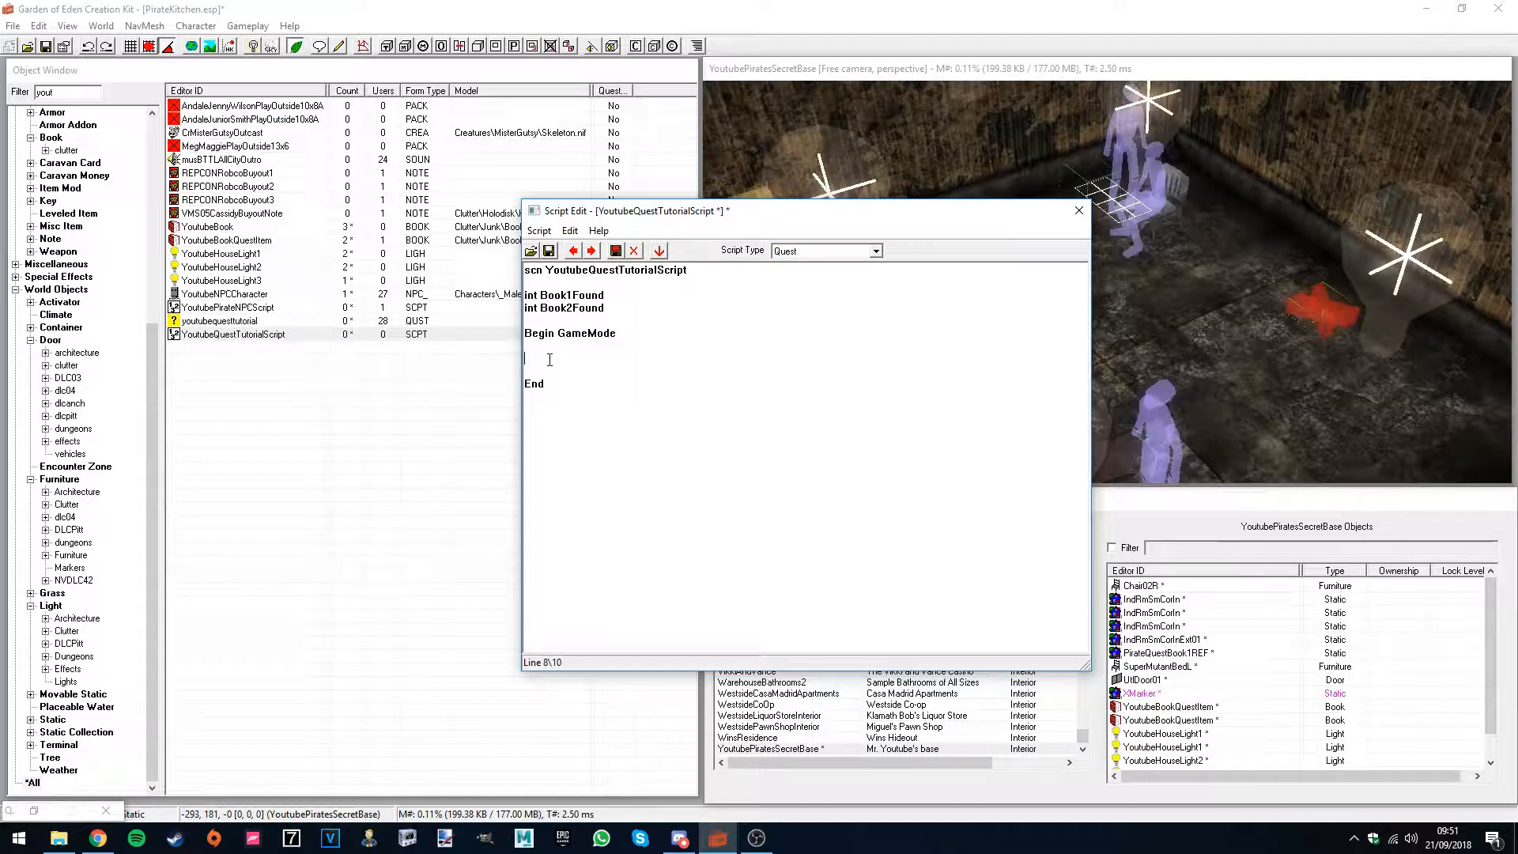
- Remove the Book1Found and Book2Found variable declarations and the spare blank lines from the quest script
left_click_drag(605, 309, 524, 295)
key("Delete")
key("BackSpace")
key("BackSpace")
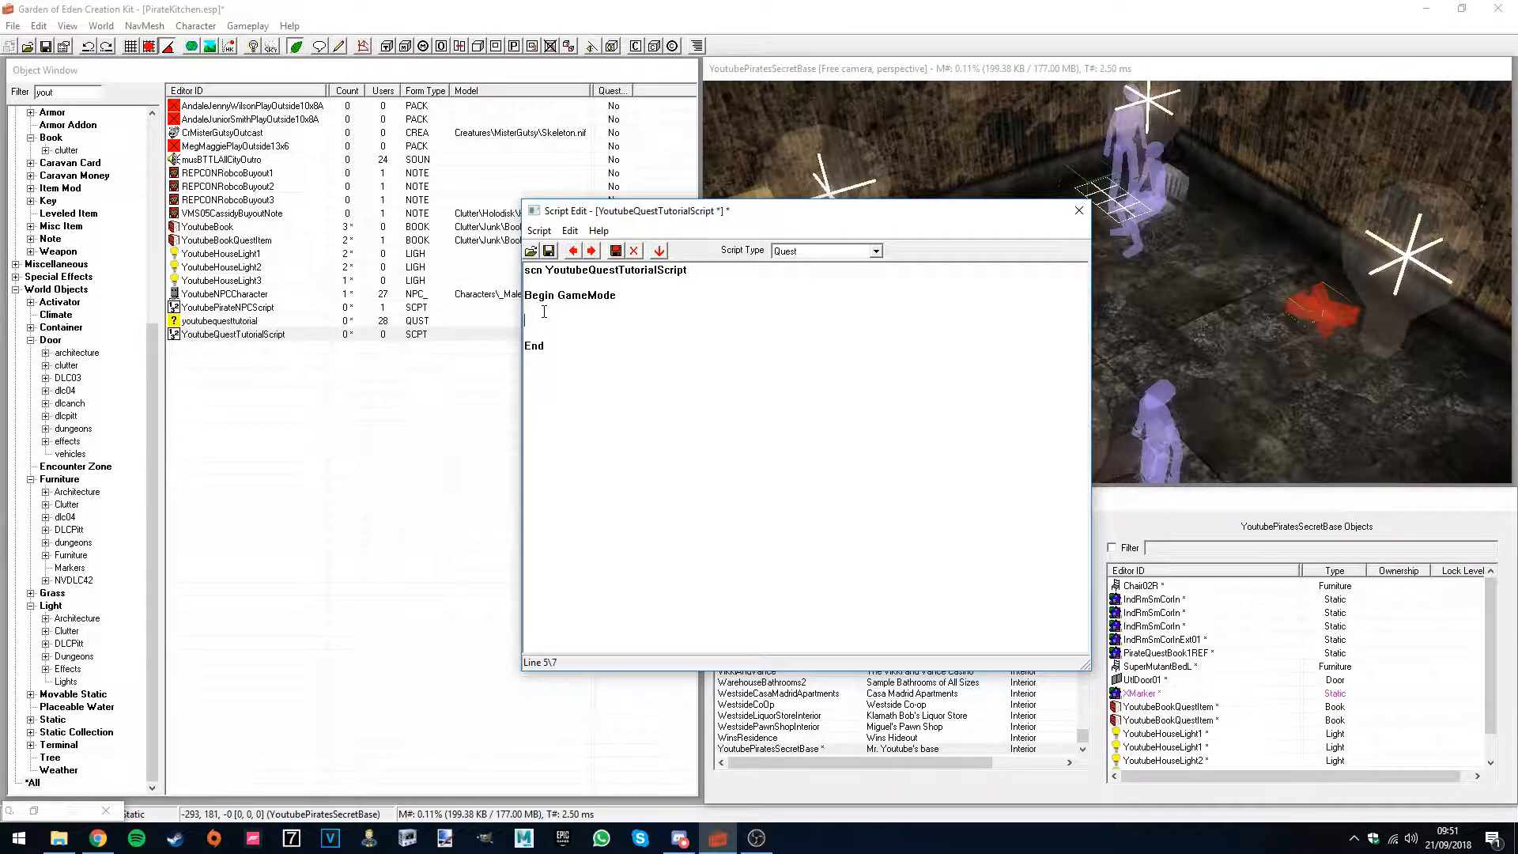
- Inside the GameMode block, add the condition "If(GetStage YoutubeQuestTutorial == 10)", reusing the quest name from the script header
type("GetStage")
left_click_drag(546, 269, 660, 270)
key("ctrl+c")
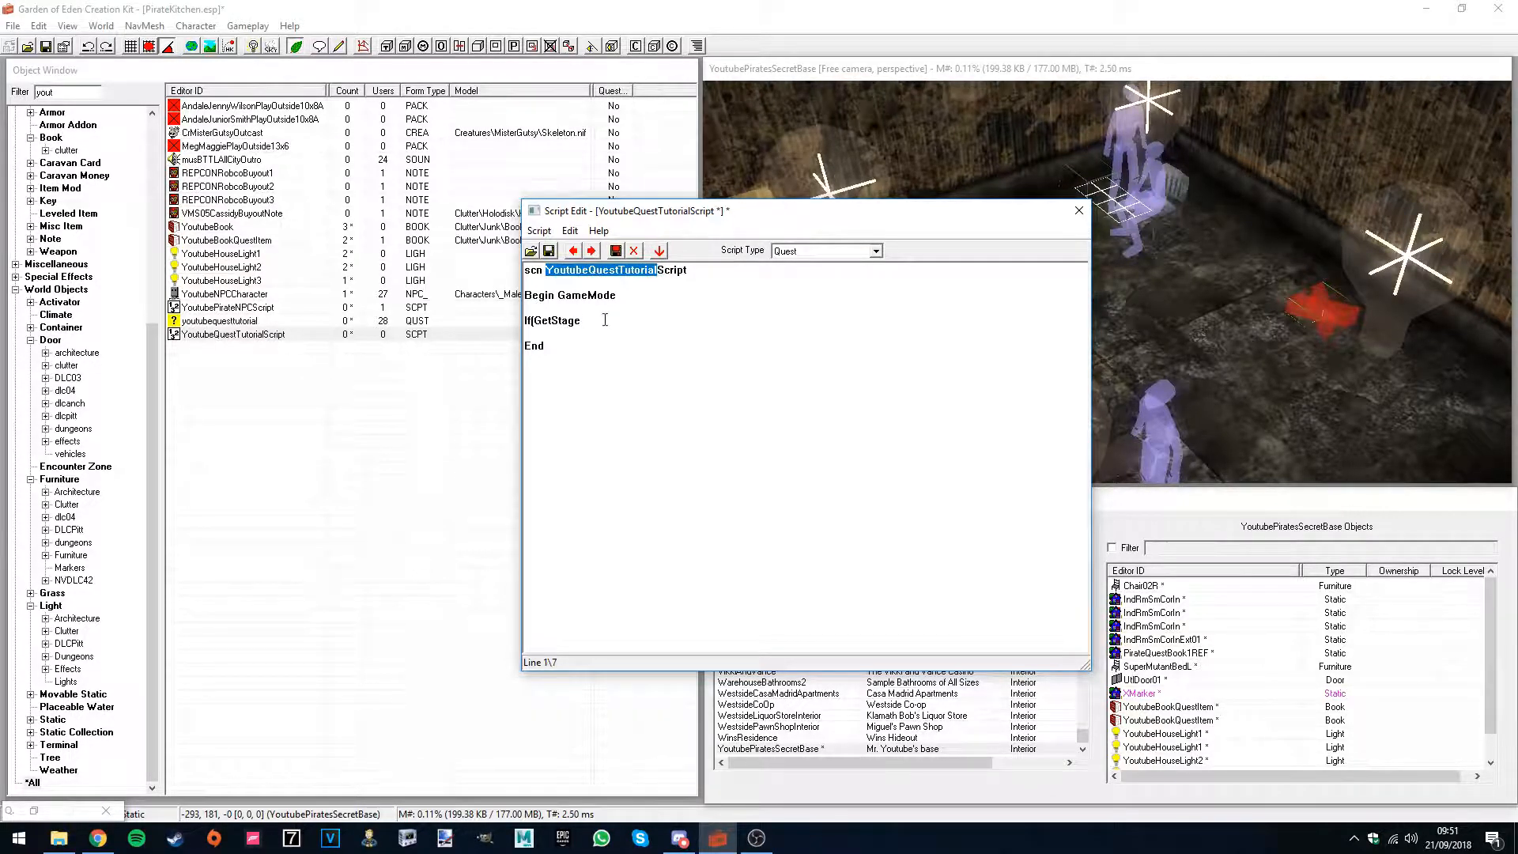
left_click(604, 320)
key("ctrl+v")
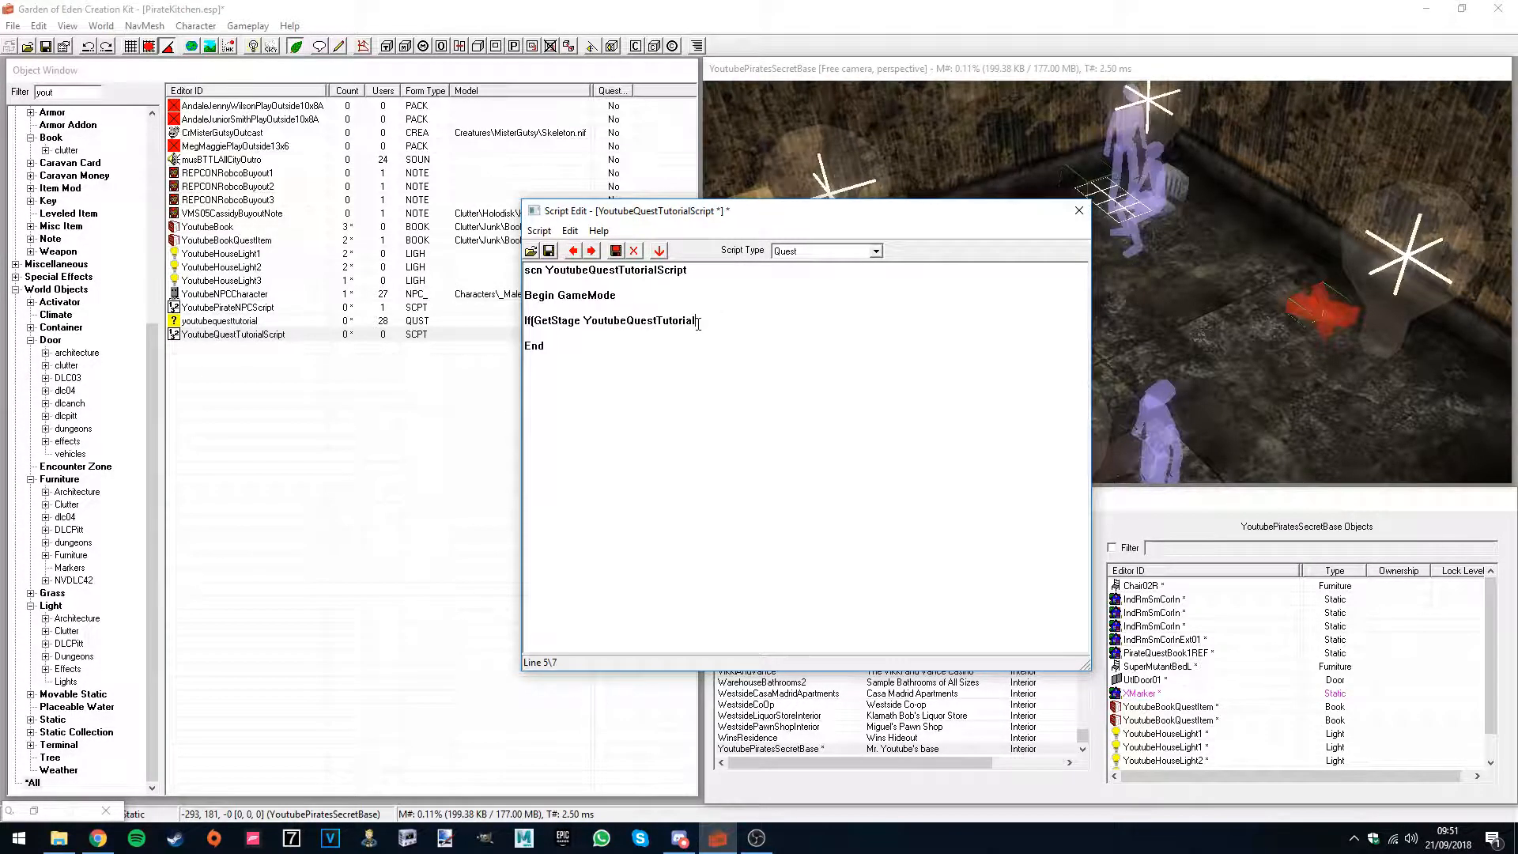
type("== 10)")
key("Return")
- Add the nested condition "If(Player.GetItemCount YoutubeBookQuestItem >= 1)" below the stage check
type("If(GetItem")
key("BackSpace")
key("BackSpace")
key("BackSpace")
key("BackSpace")
key("BackSpace")
key("BackSpace")
type("Player.GetItemCount")
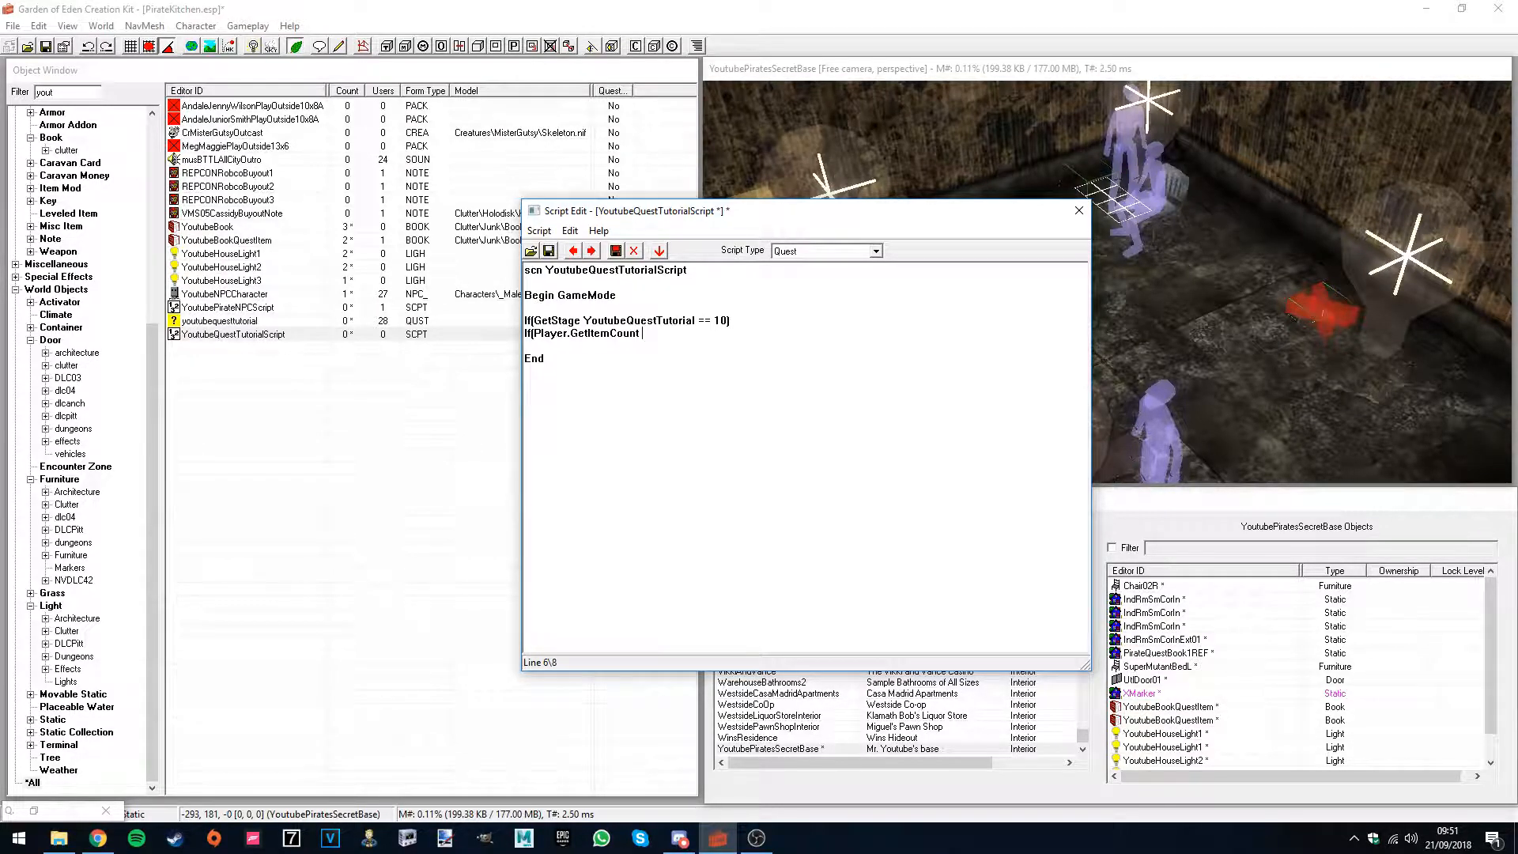
type("YoutubeBookQuestItem >= 1")
- Add "setstage YoutubeQuestTutorial 11" under the nested condition and close both conditions with two EndIf lines
key("Return")
type("setstage")
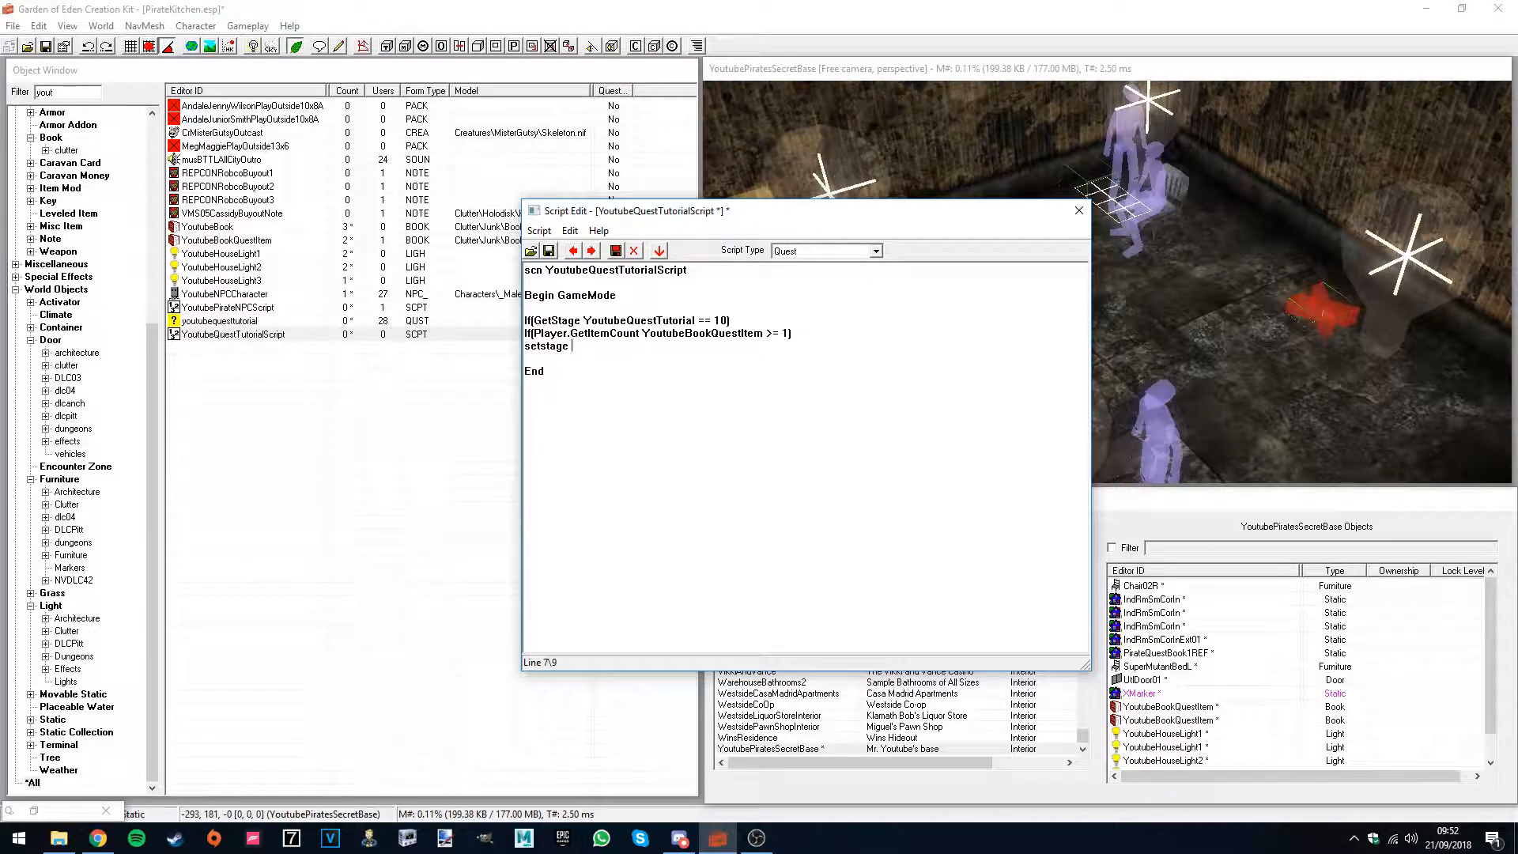
key("ctrl+v")
type("11")
key("Return")
key("Return")
key("BackSpace")
type("EndIf")
key("Return")
type("Endi")
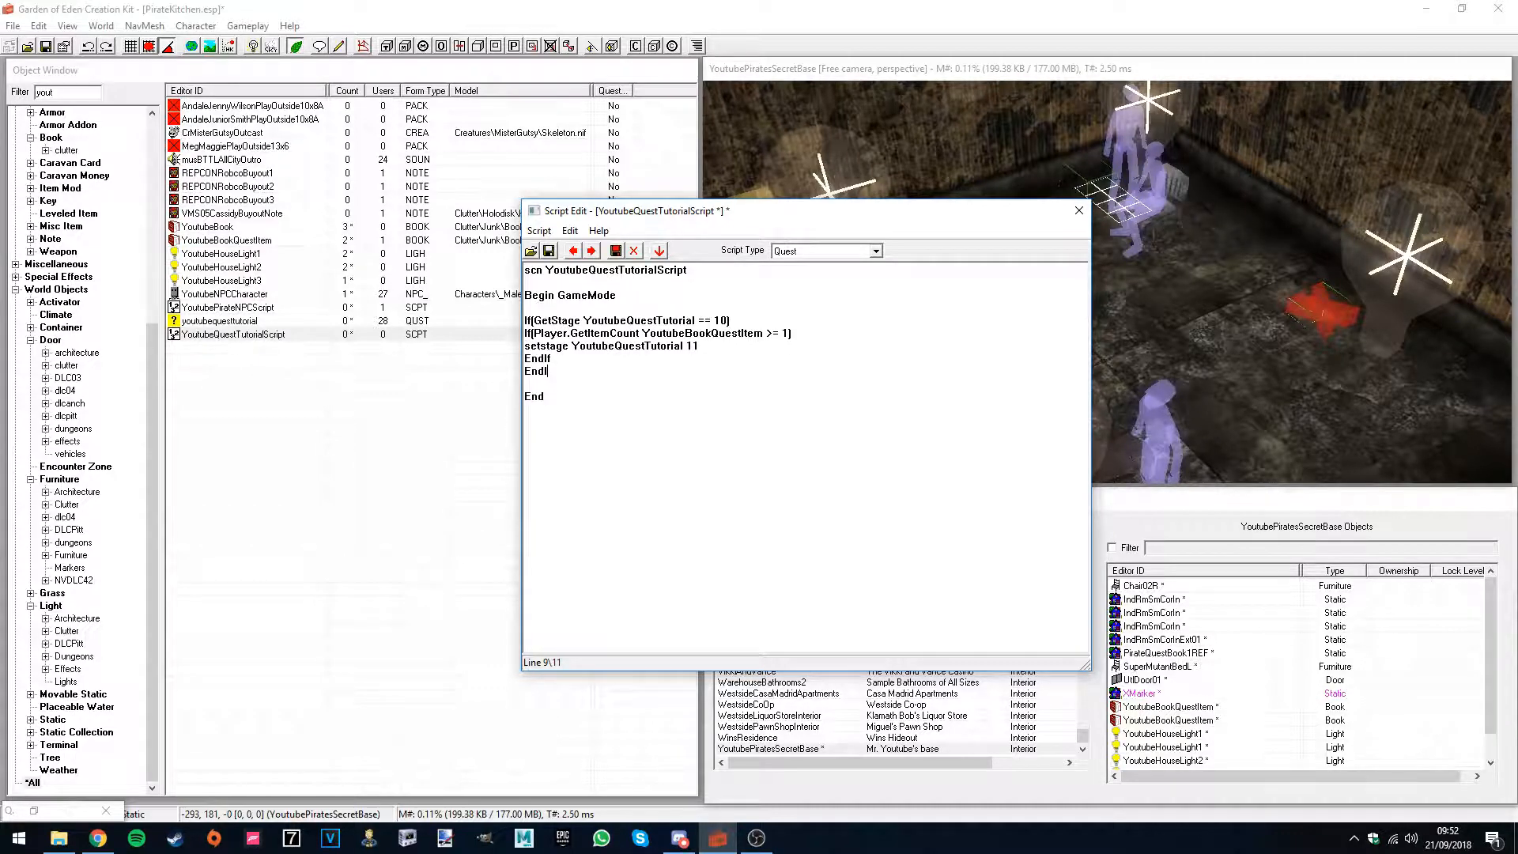
- Duplicate the condition block below itself, changing it to stage == 11, item count >= 2 and setstage YoutubeQuestTutorial 15
left_click_drag(551, 371, 525, 320)
key("ctrl+c")
left_click(552, 371)
key("Return")
key("Return")
key("ctrl+v")
left_click(726, 396)
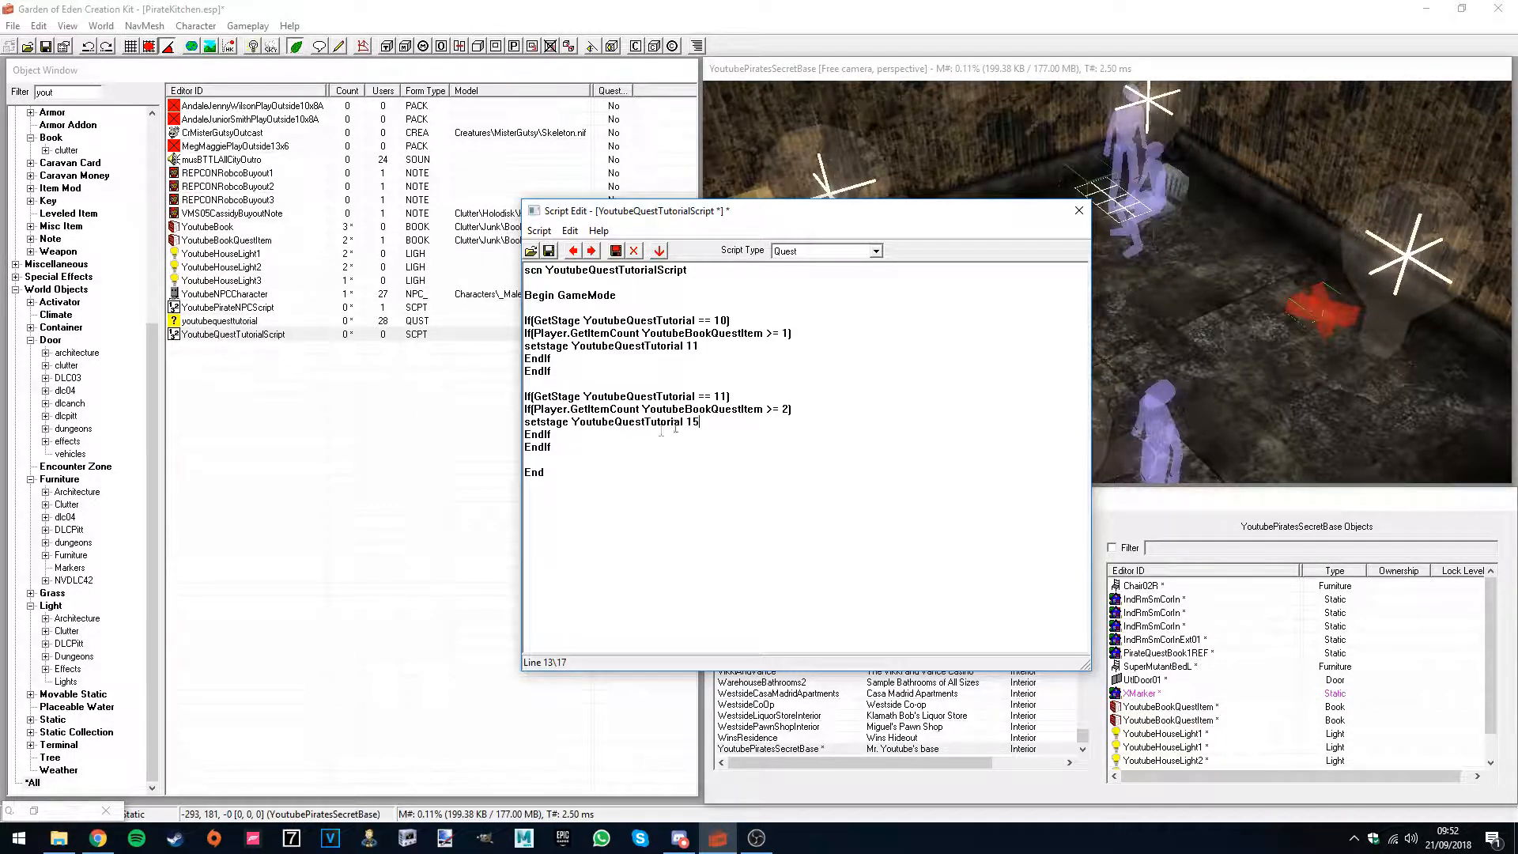
- Close the script editor and the minimized quest window, and save the plugin
left_click_drag(897, 213, 822, 217)
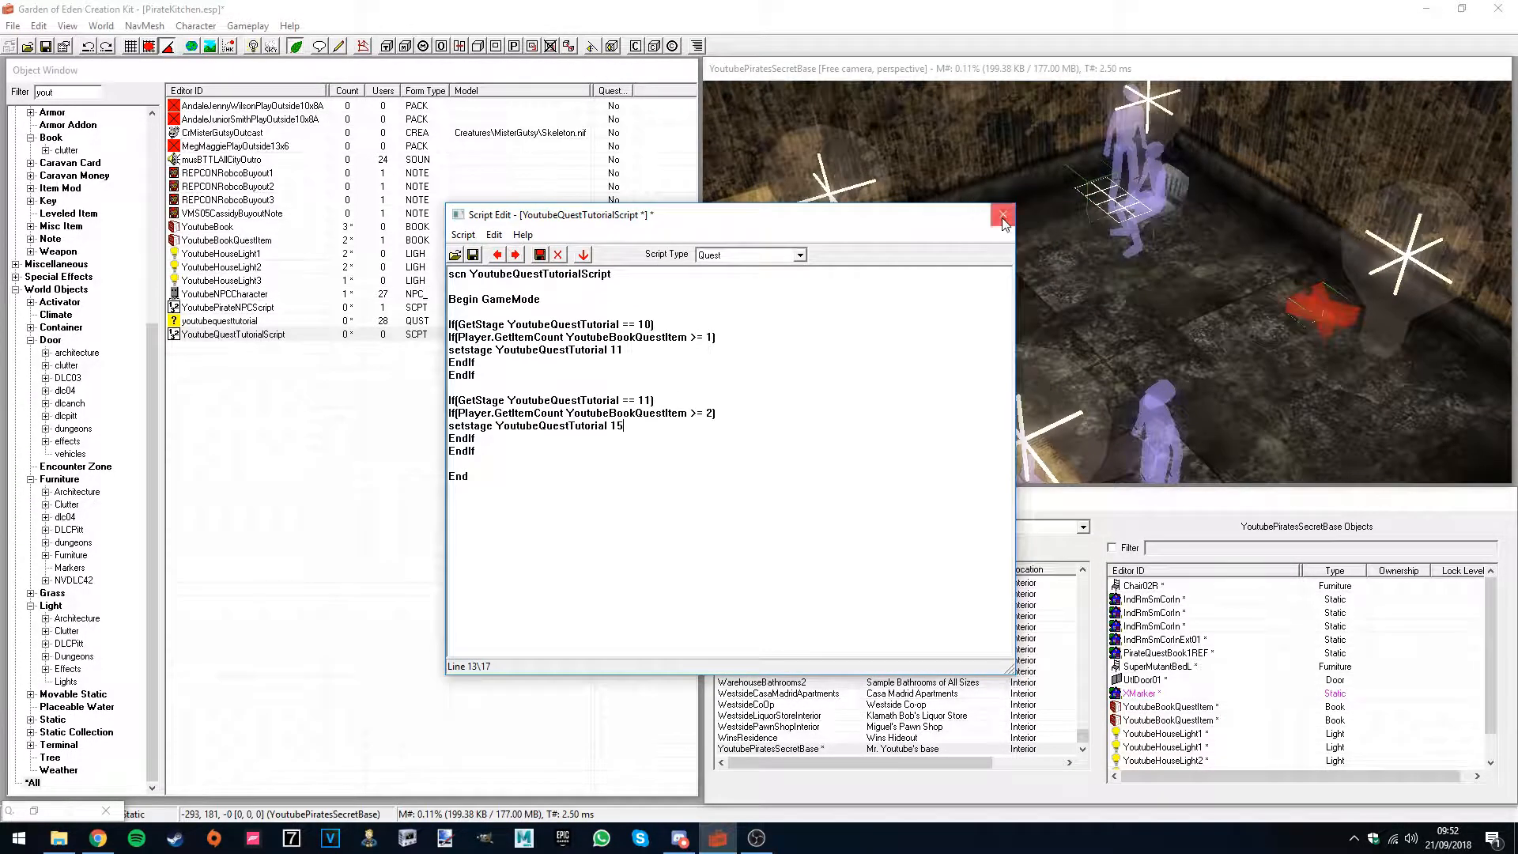
left_click(1002, 215)
left_click(45, 46)
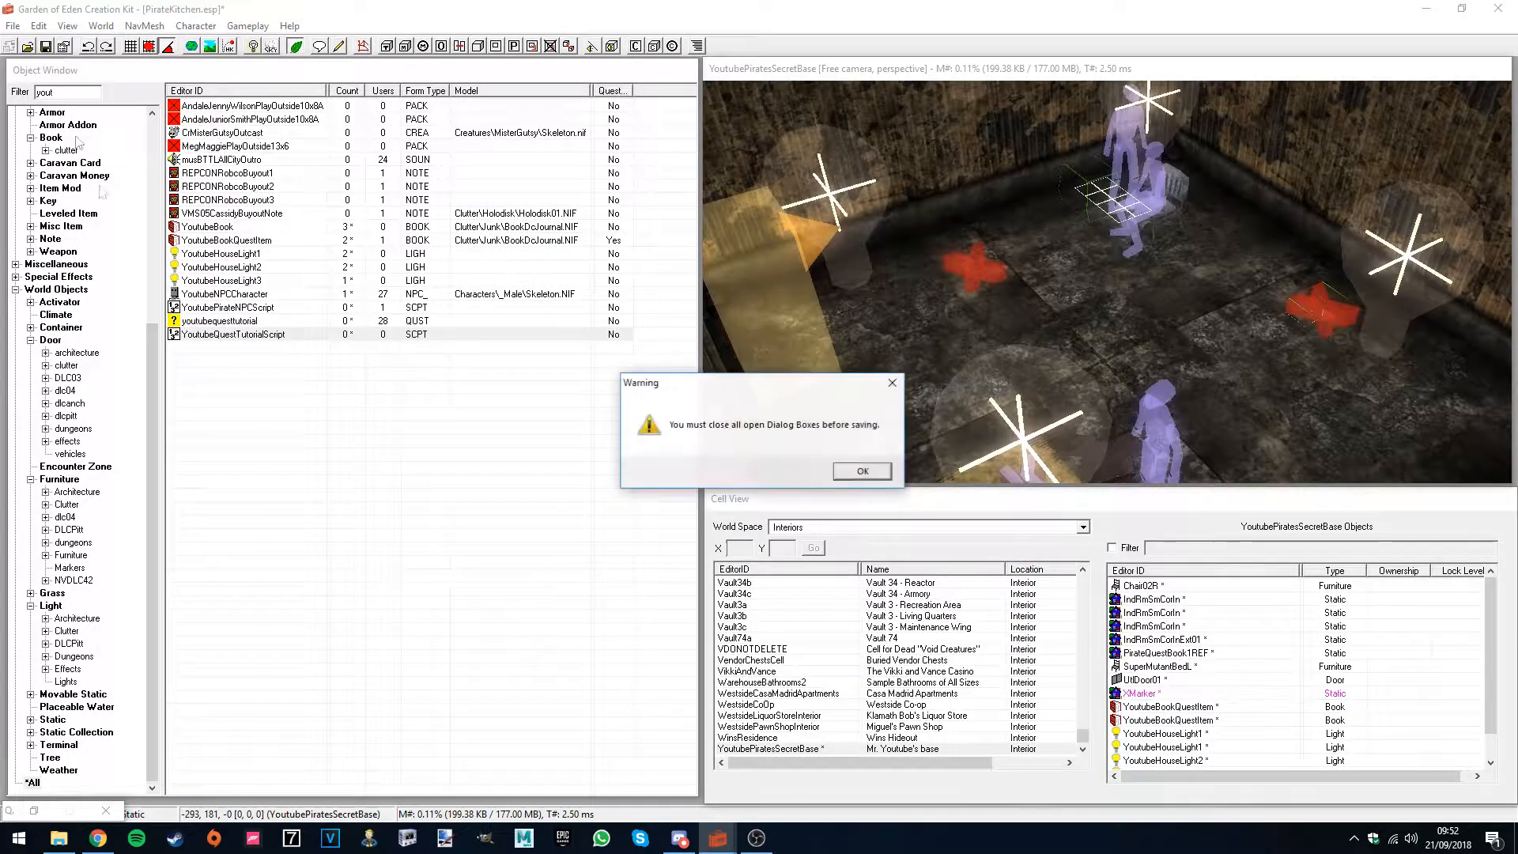
left_click(840, 476)
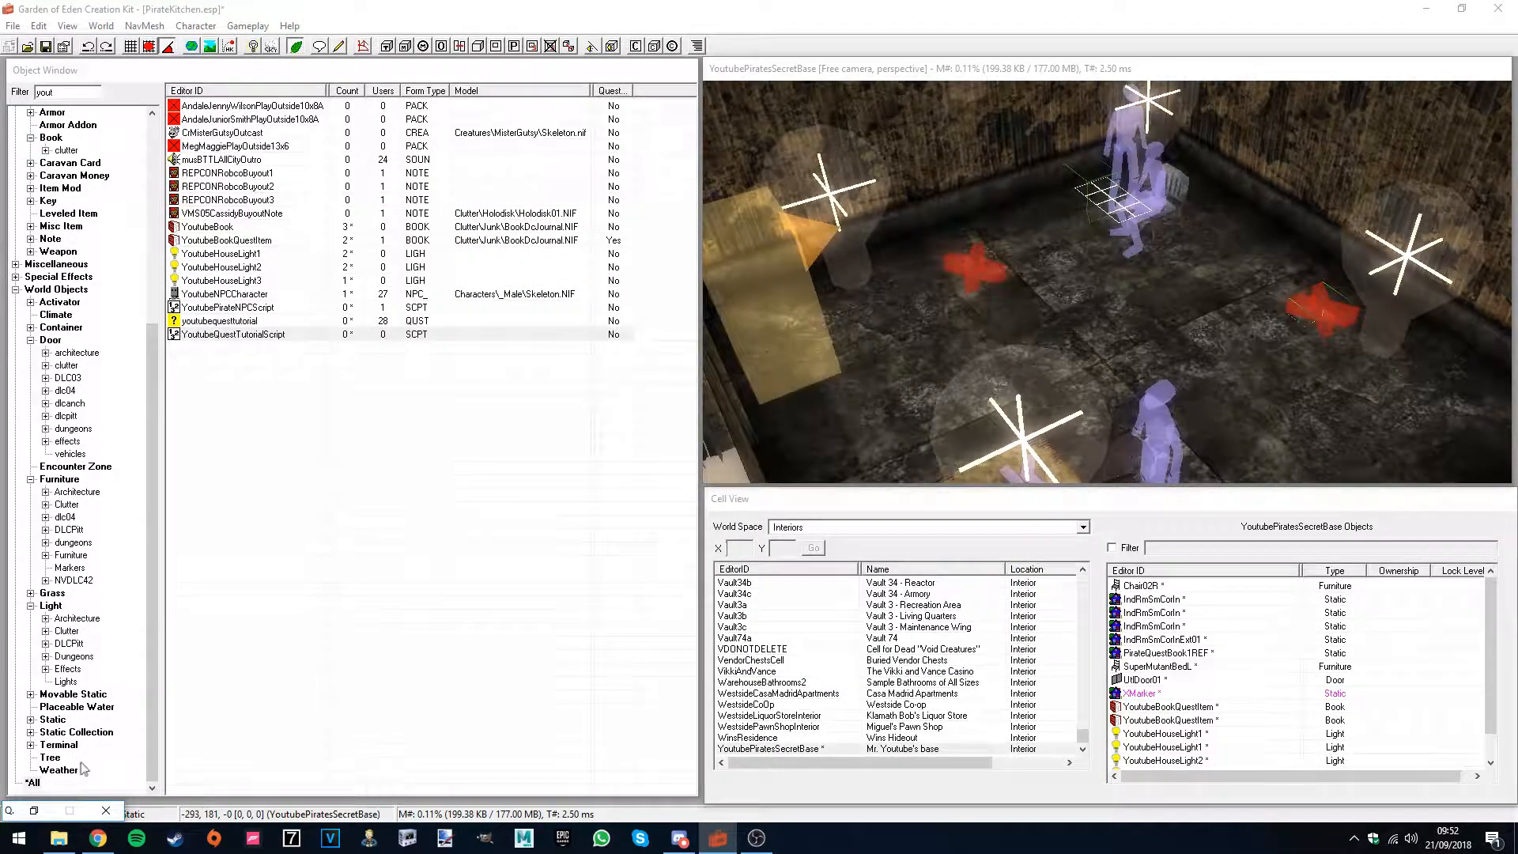
left_click(33, 811)
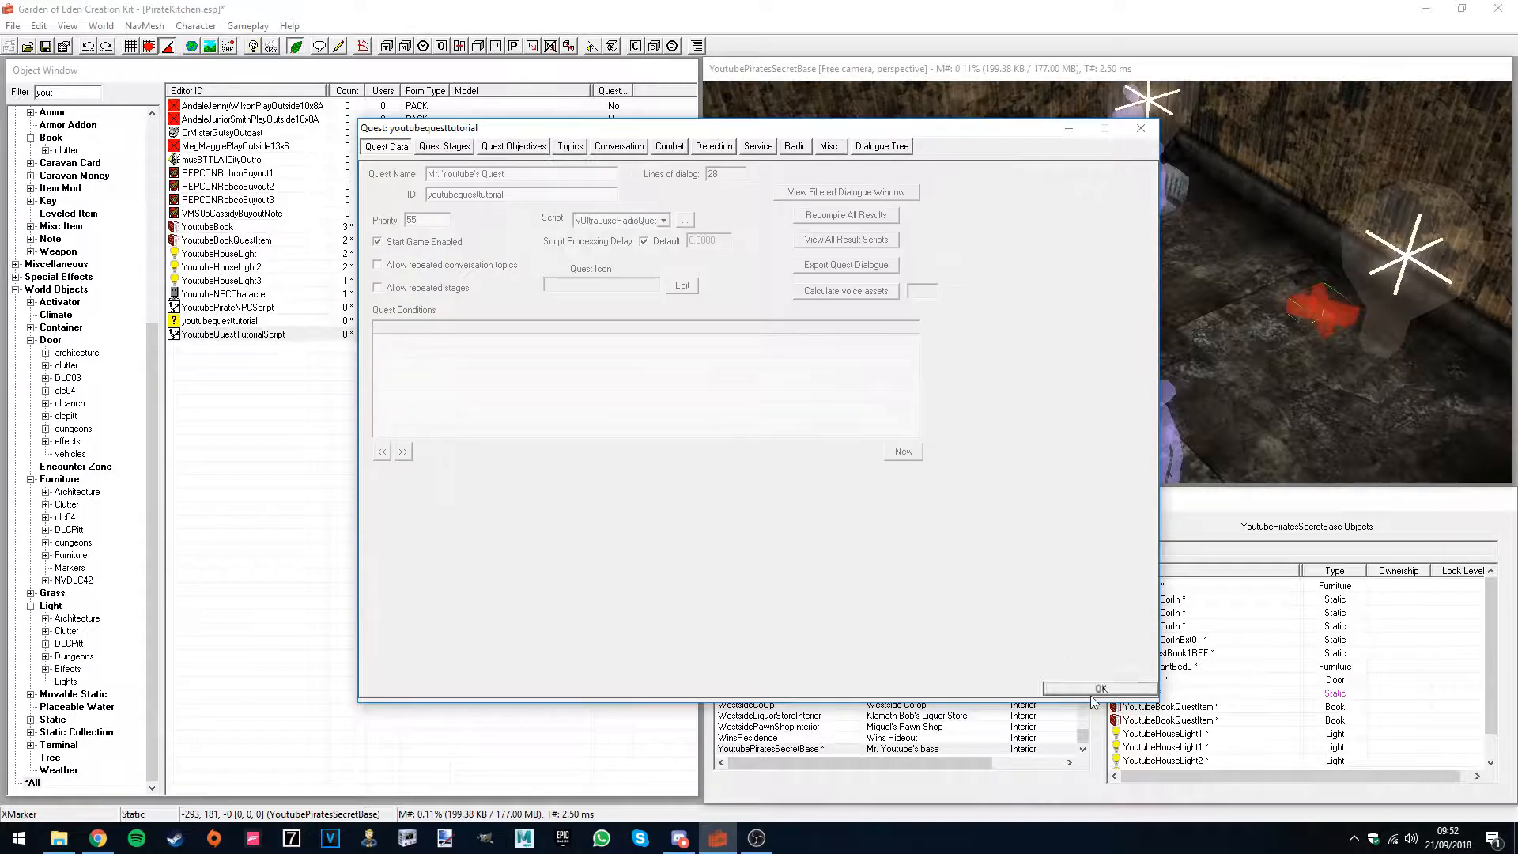
left_click(1092, 694)
left_click(45, 46)
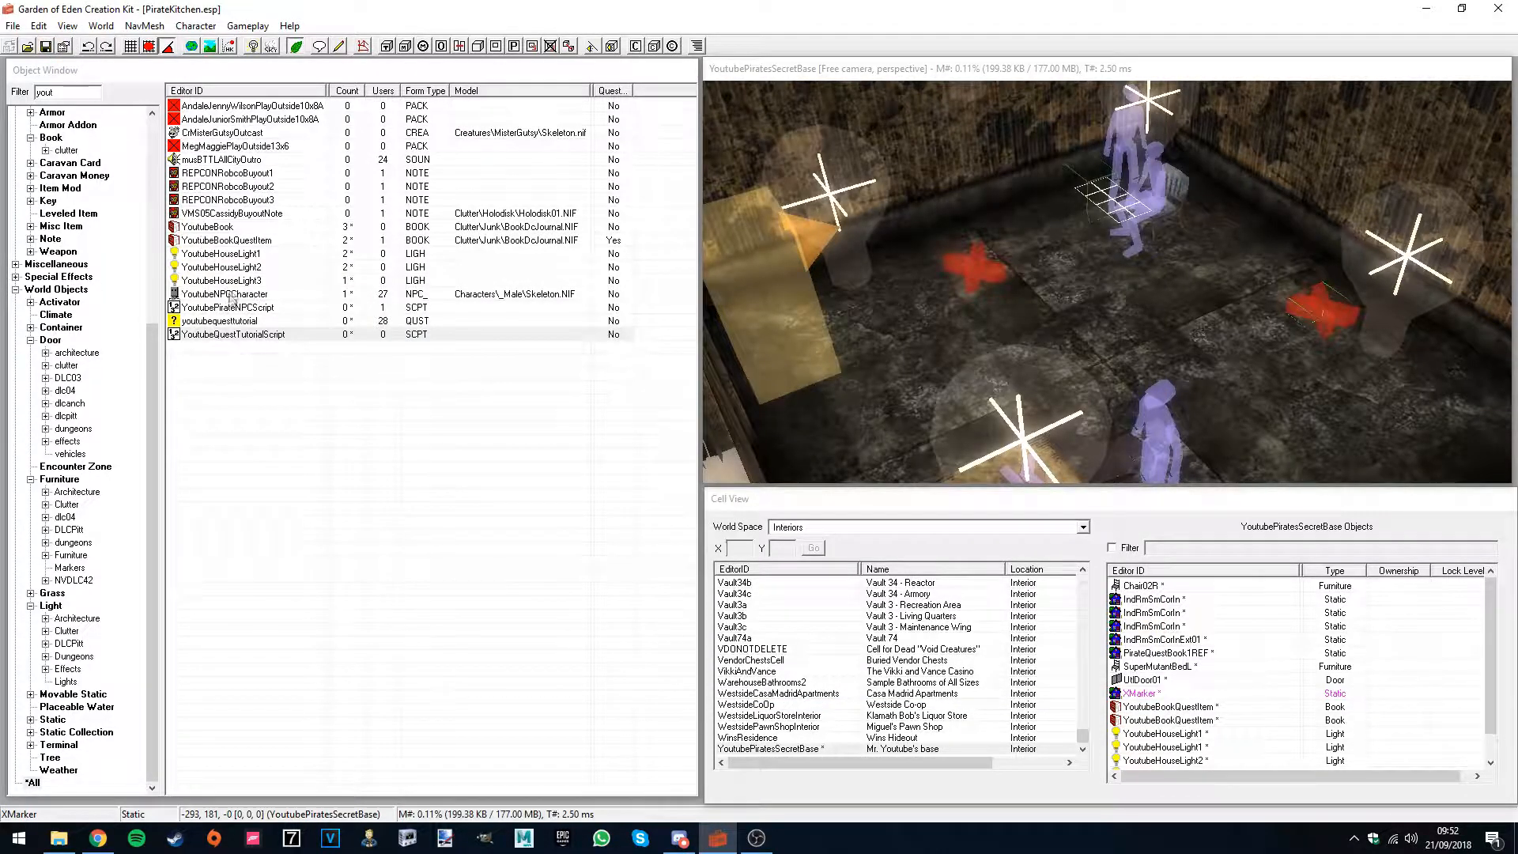
- Reopen the youtubequesttutorial quest and assign YoutubeQuestTutorialScript as its script
double_click(231, 321)
left_click(651, 222)
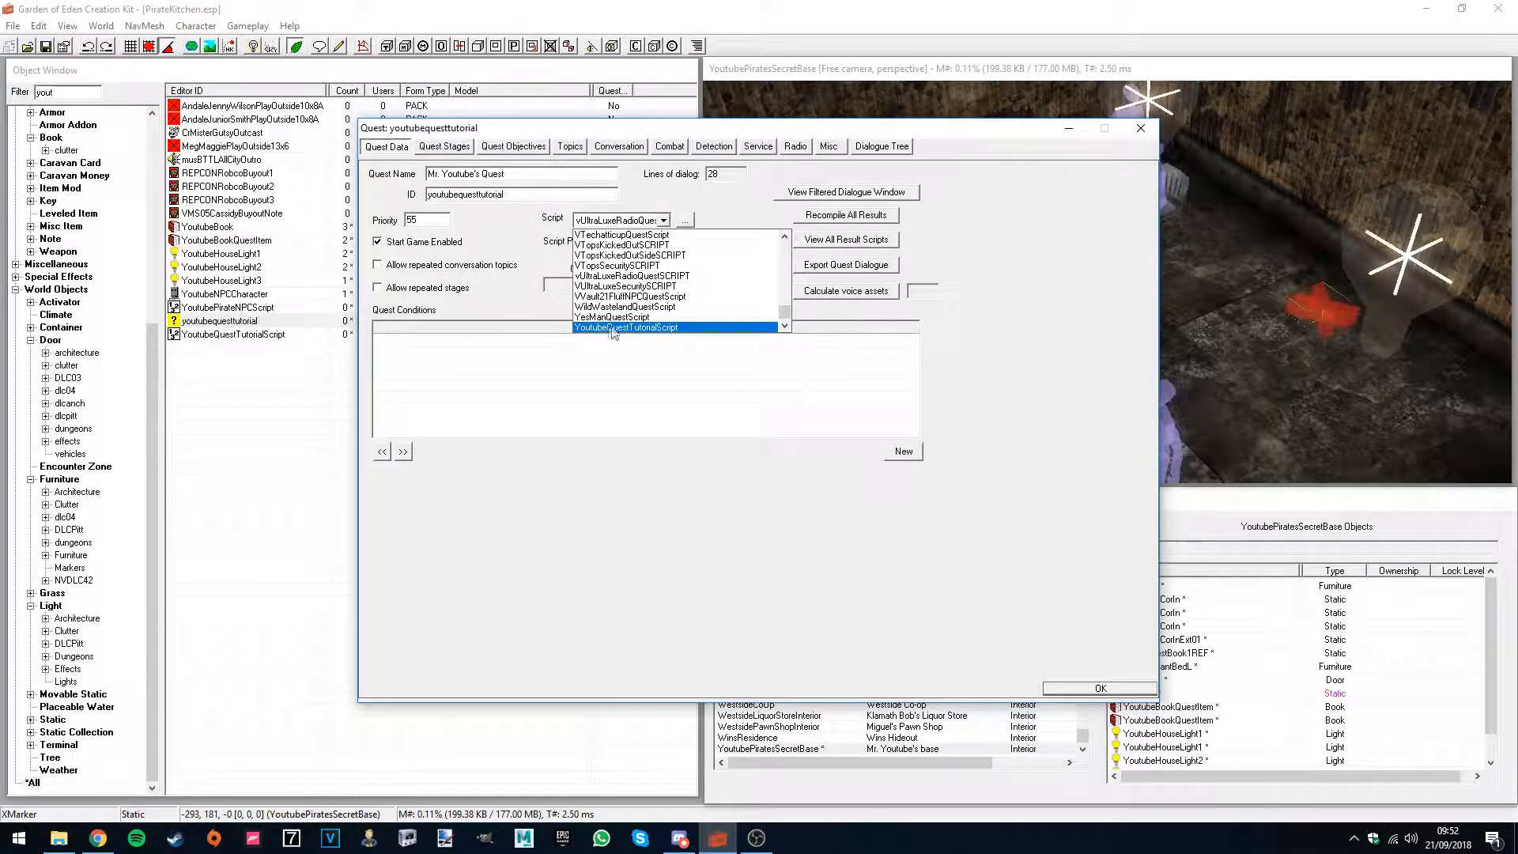
left_click(664, 327)
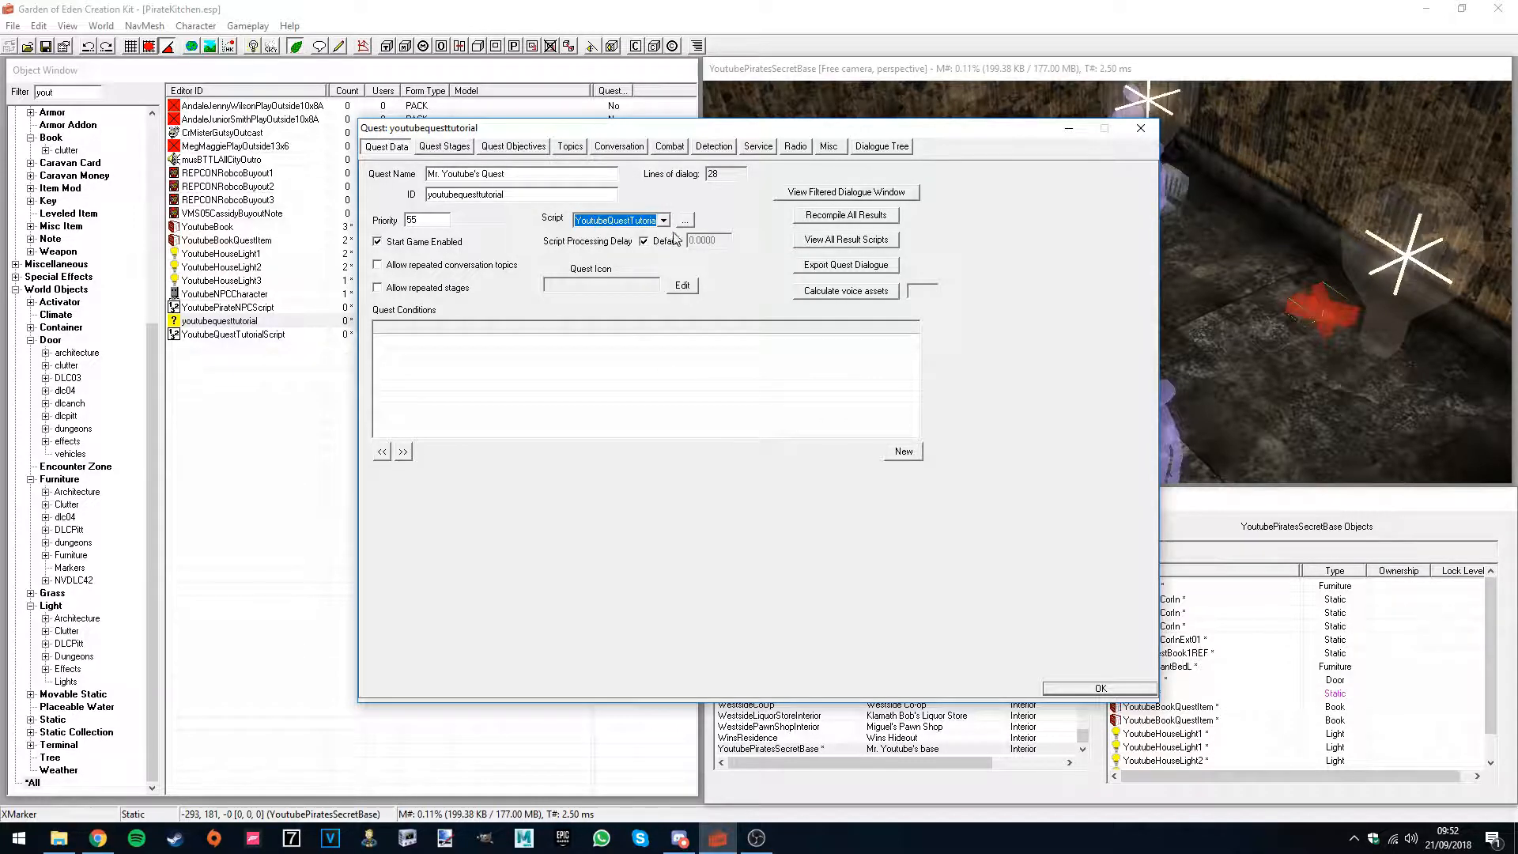
- Check objective 15, add the dialogue topic PirateHereAreYourBooks to the quest, and open a new response for it
left_click(514, 147)
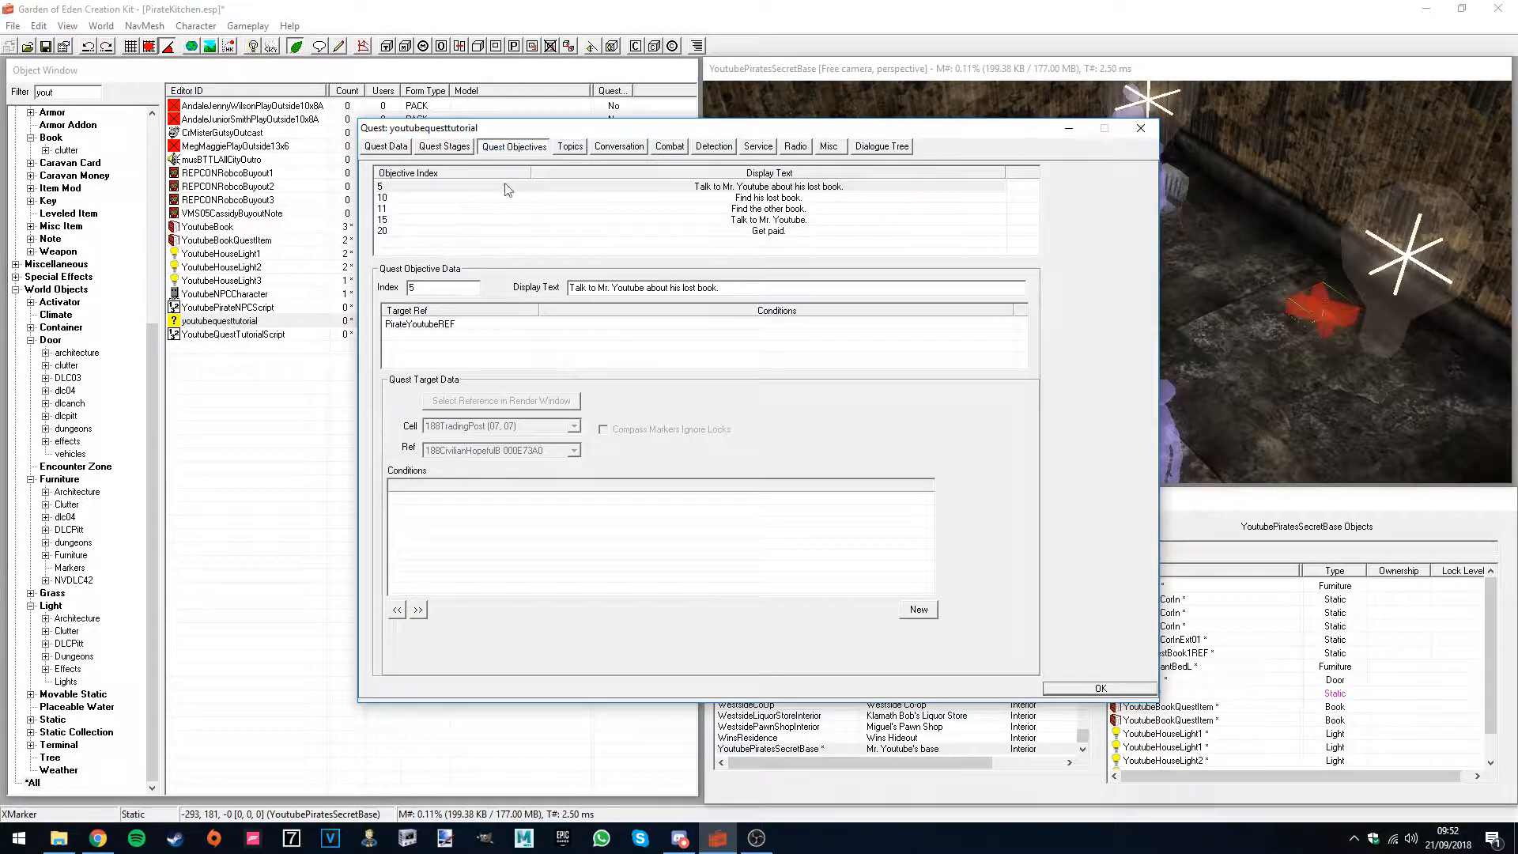
left_click(439, 221)
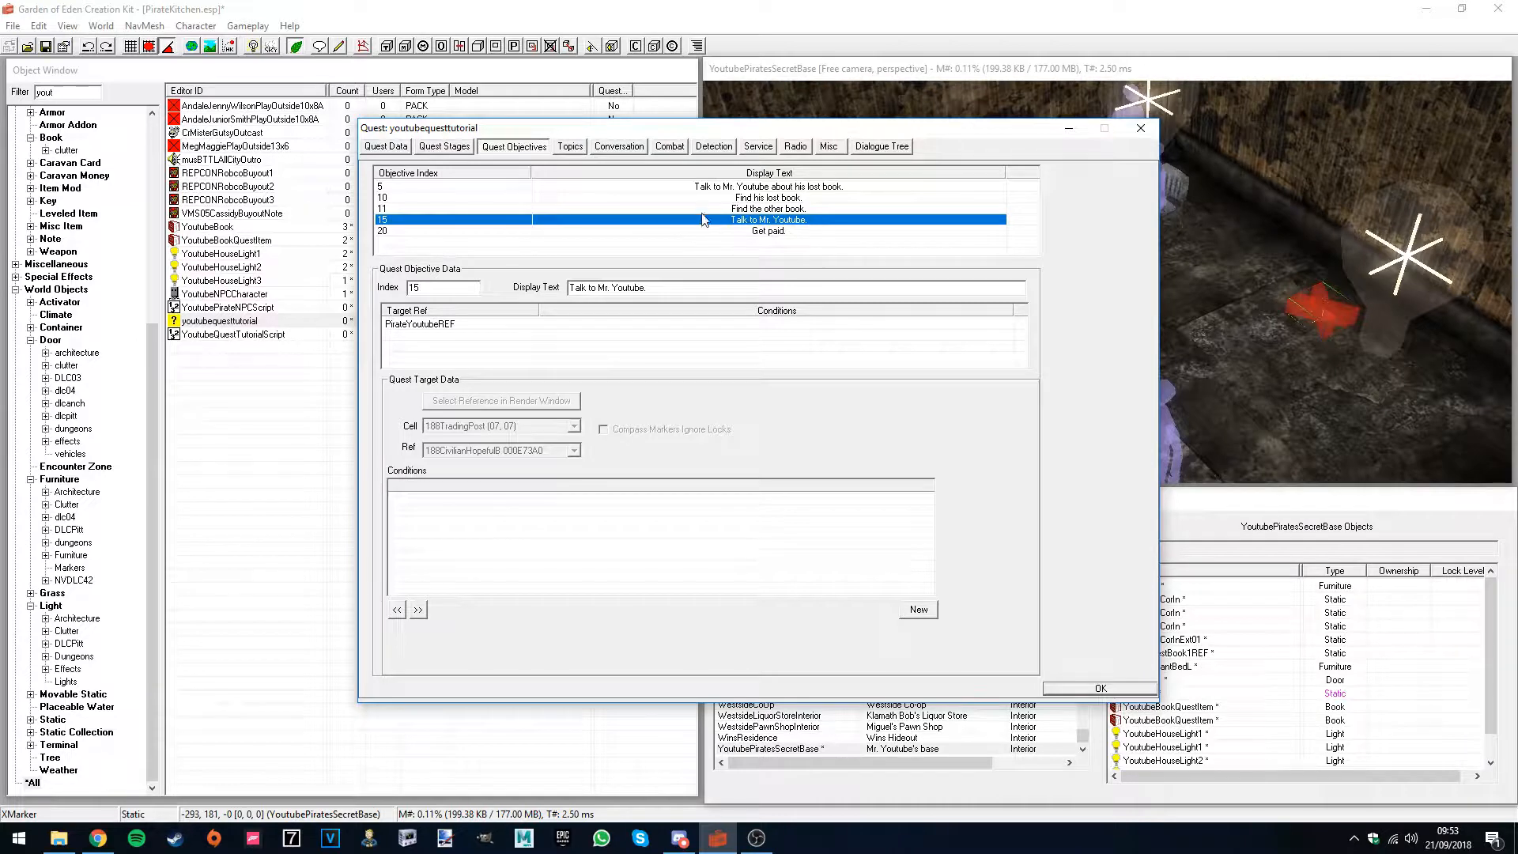
left_click(570, 147)
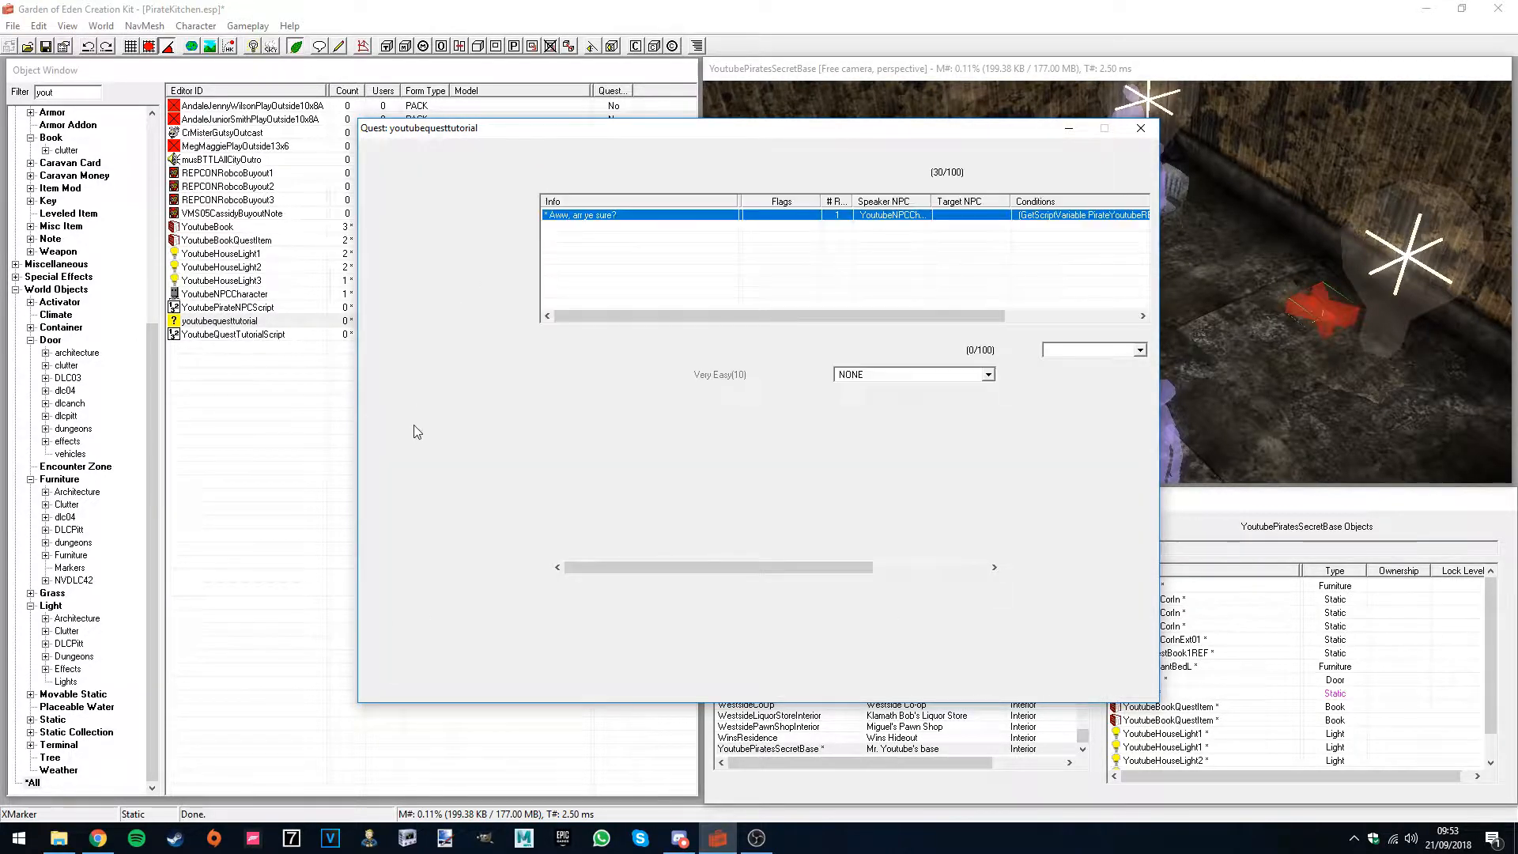
right_click(412, 517)
left_click(431, 527)
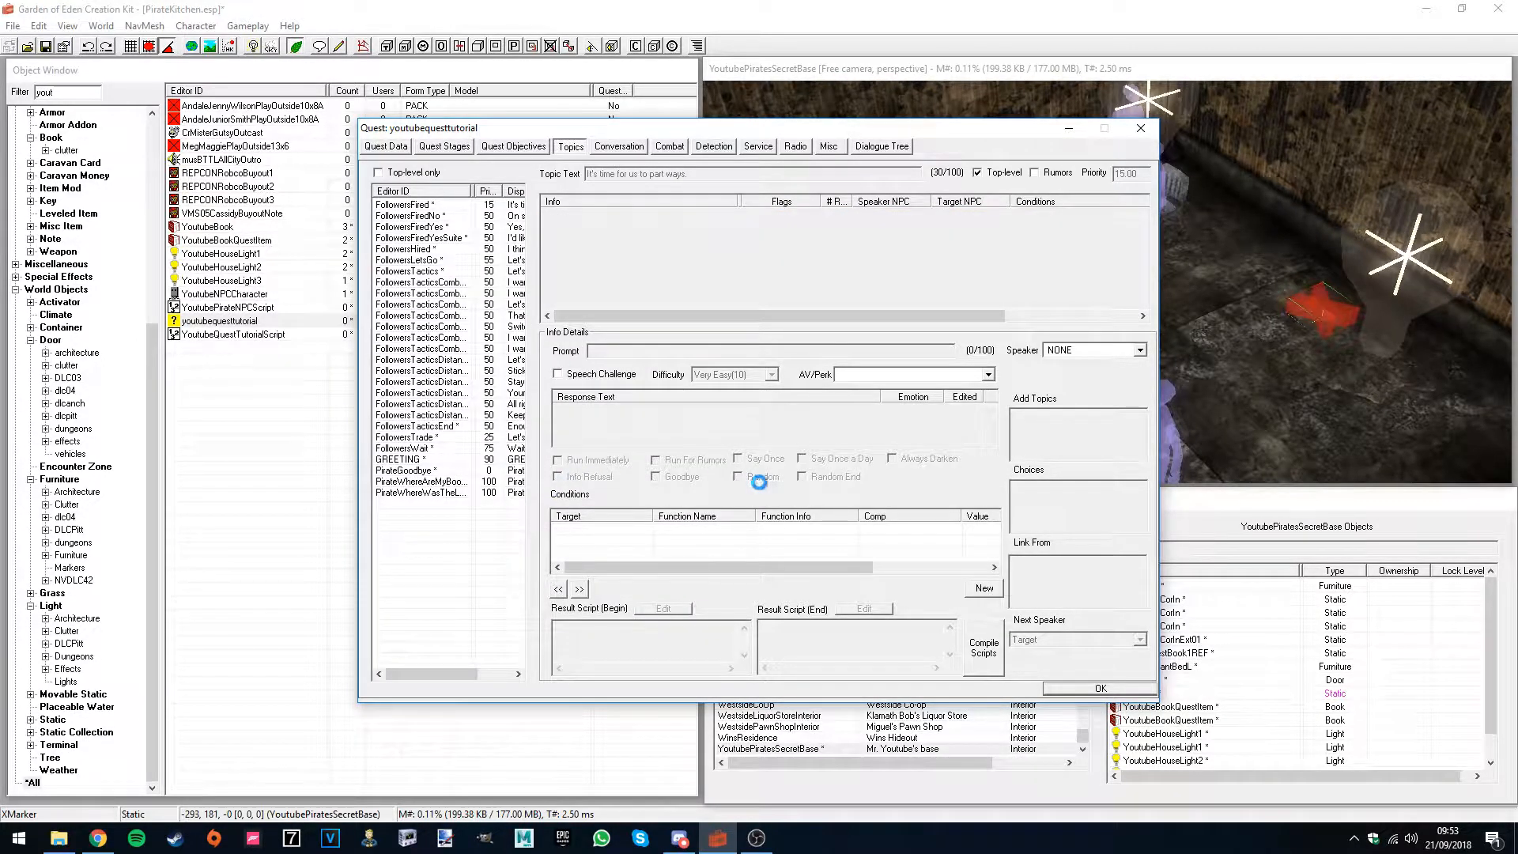
right_click(808, 484)
left_click(822, 491)
type("PirateHereAreYourBooks")
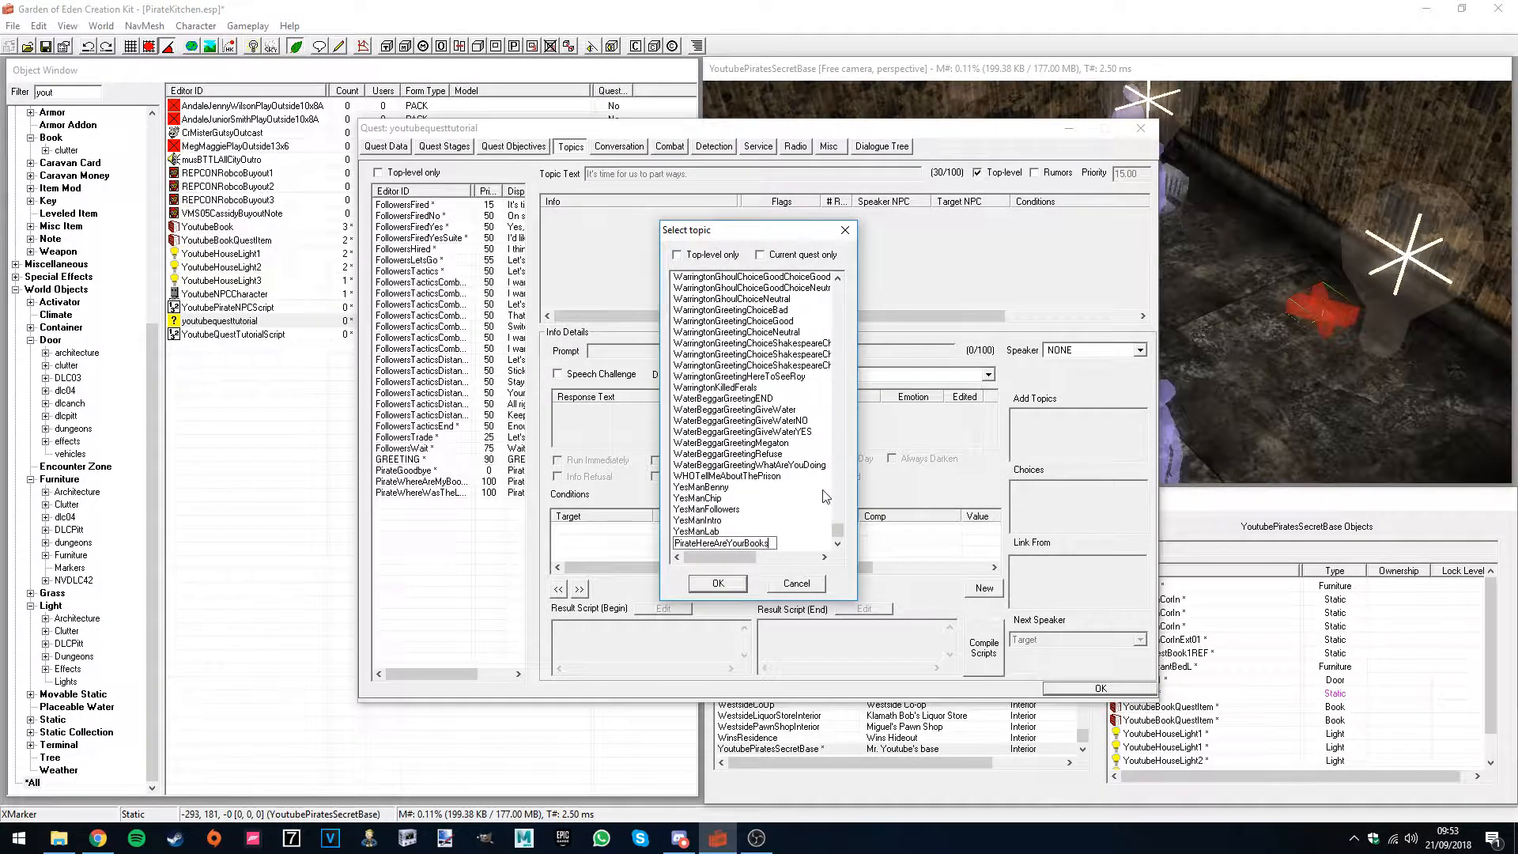
key("Return")
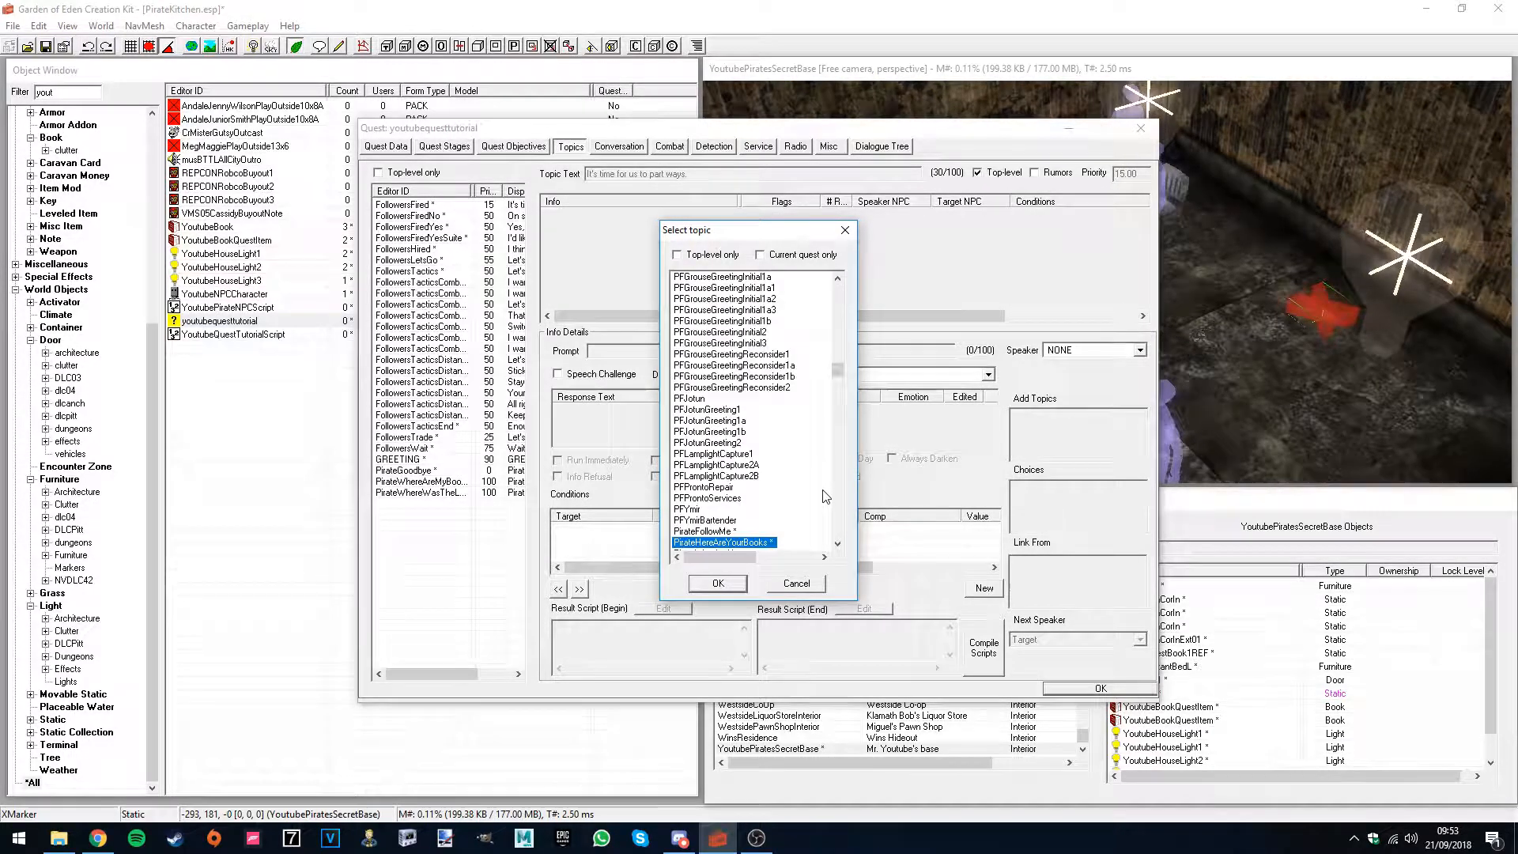
key("Return")
right_click(702, 266)
left_click(723, 275)
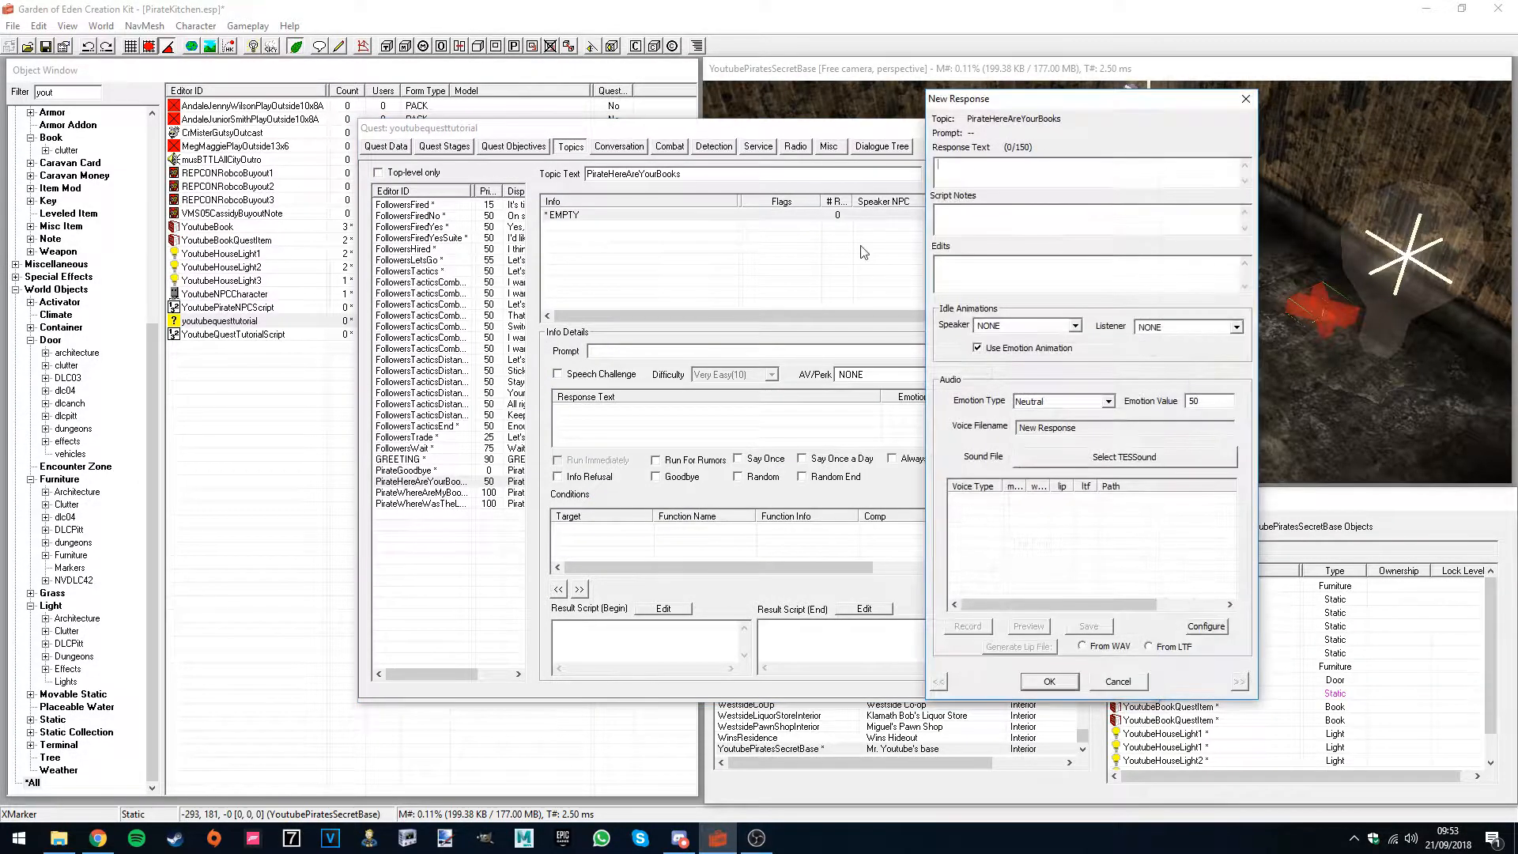
type("You brilliant")
type("C")
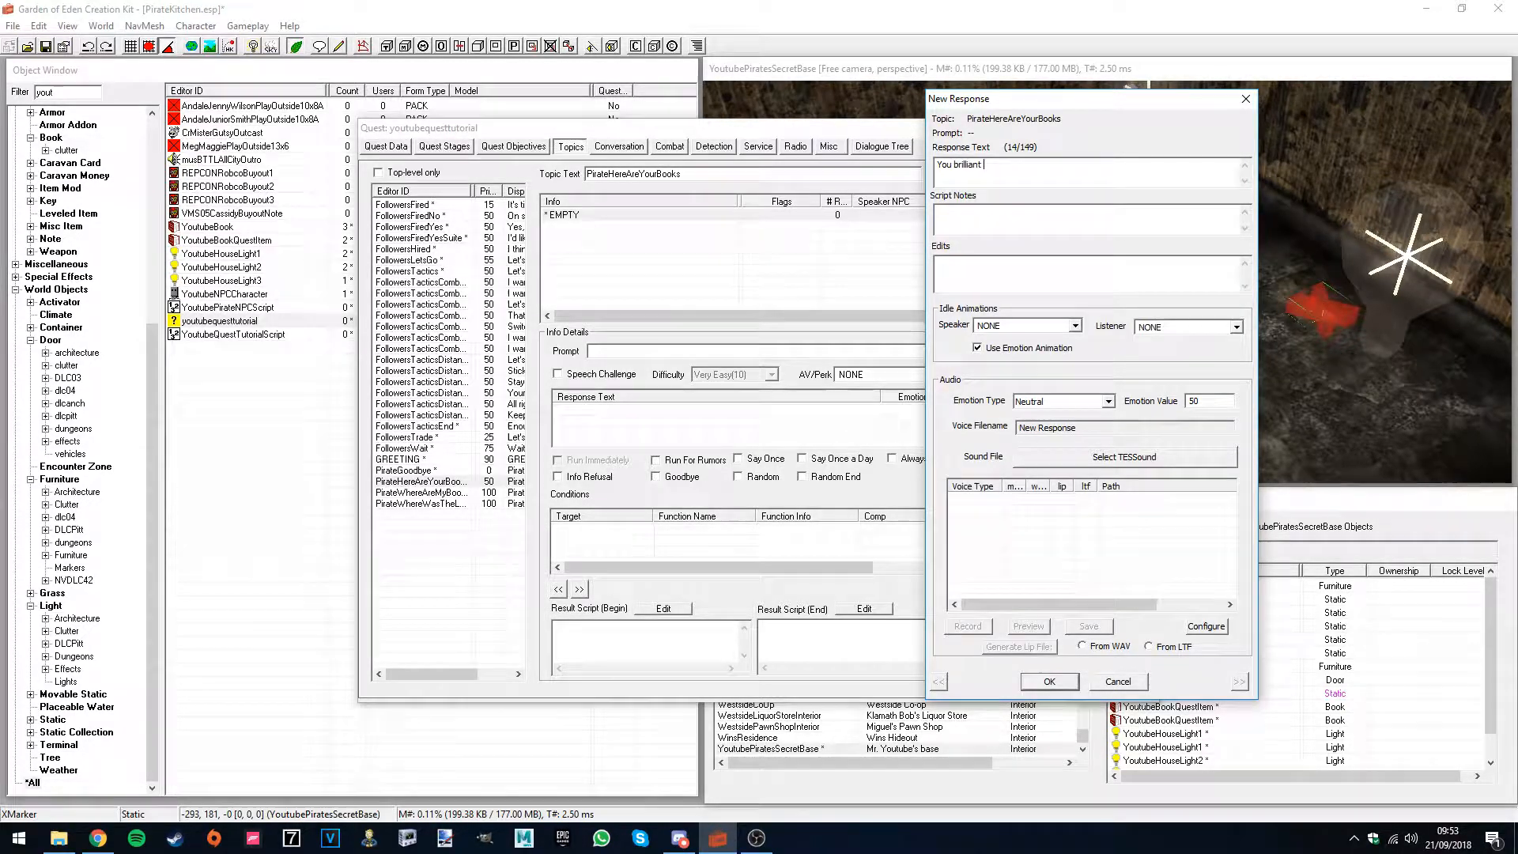
key("BackSpace")
key("BackSpace")
key("BackSpace")
key("BackSpace")
key("BackSpace")
key("BackSpace")
key("BackSpace")
key("BackSpace")
key("BackSpace")
key("BackSpace")
key("BackSpace")
key("BackSpace")
key("BackSpace")
key("BackSpace")
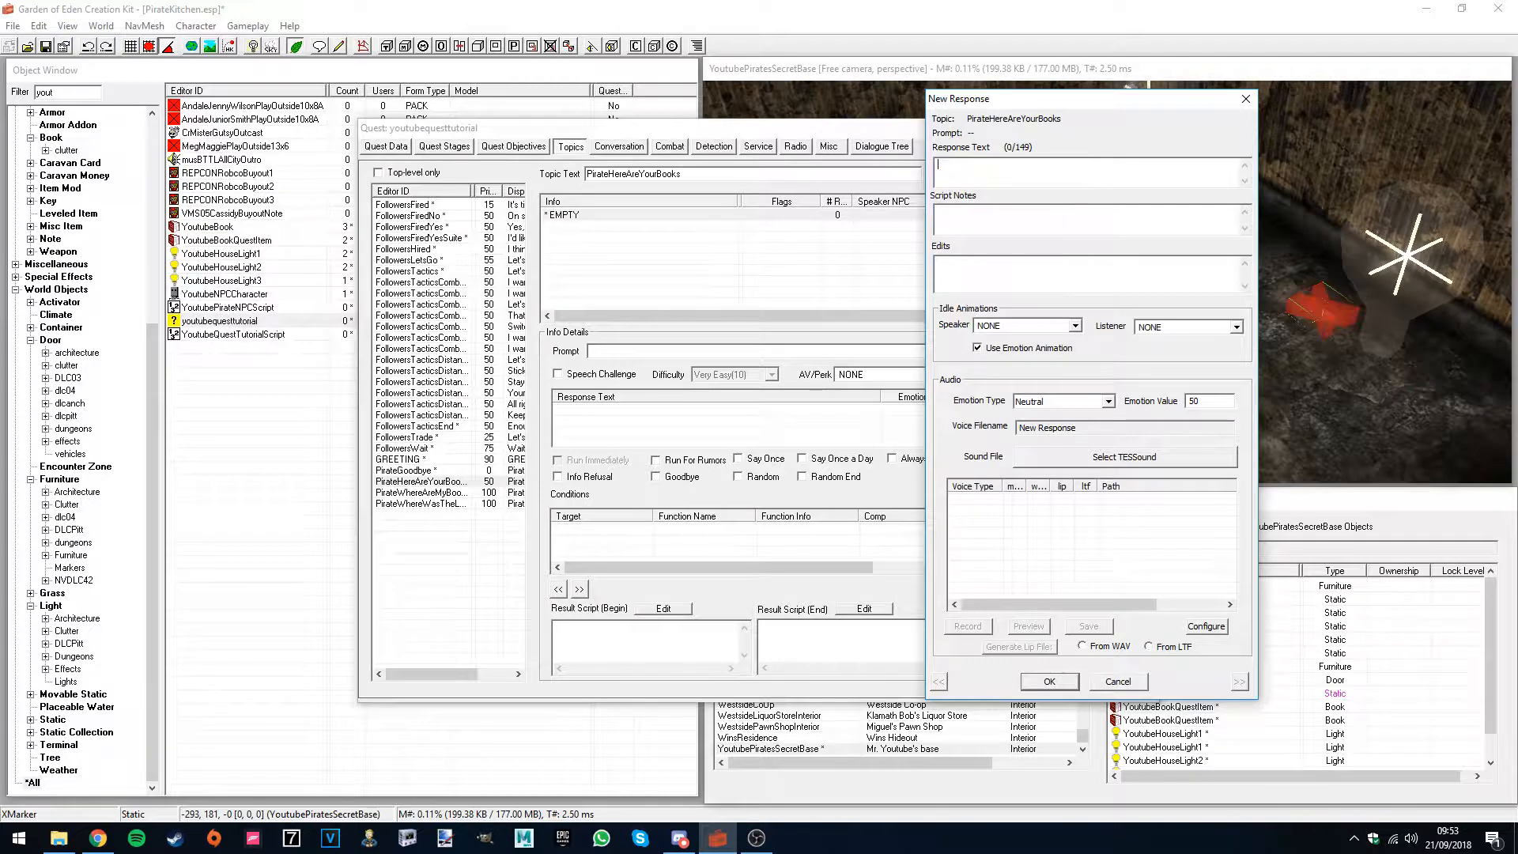
- Enter the response text "Really Matey? Thats unbelievable!" for PirateHereAreYourBooks and accept the response
type("Really Matey? Thats unbelieiv")
type("e!")
left_click(1048, 682)
left_click(1212, 320)
left_click(1049, 682)
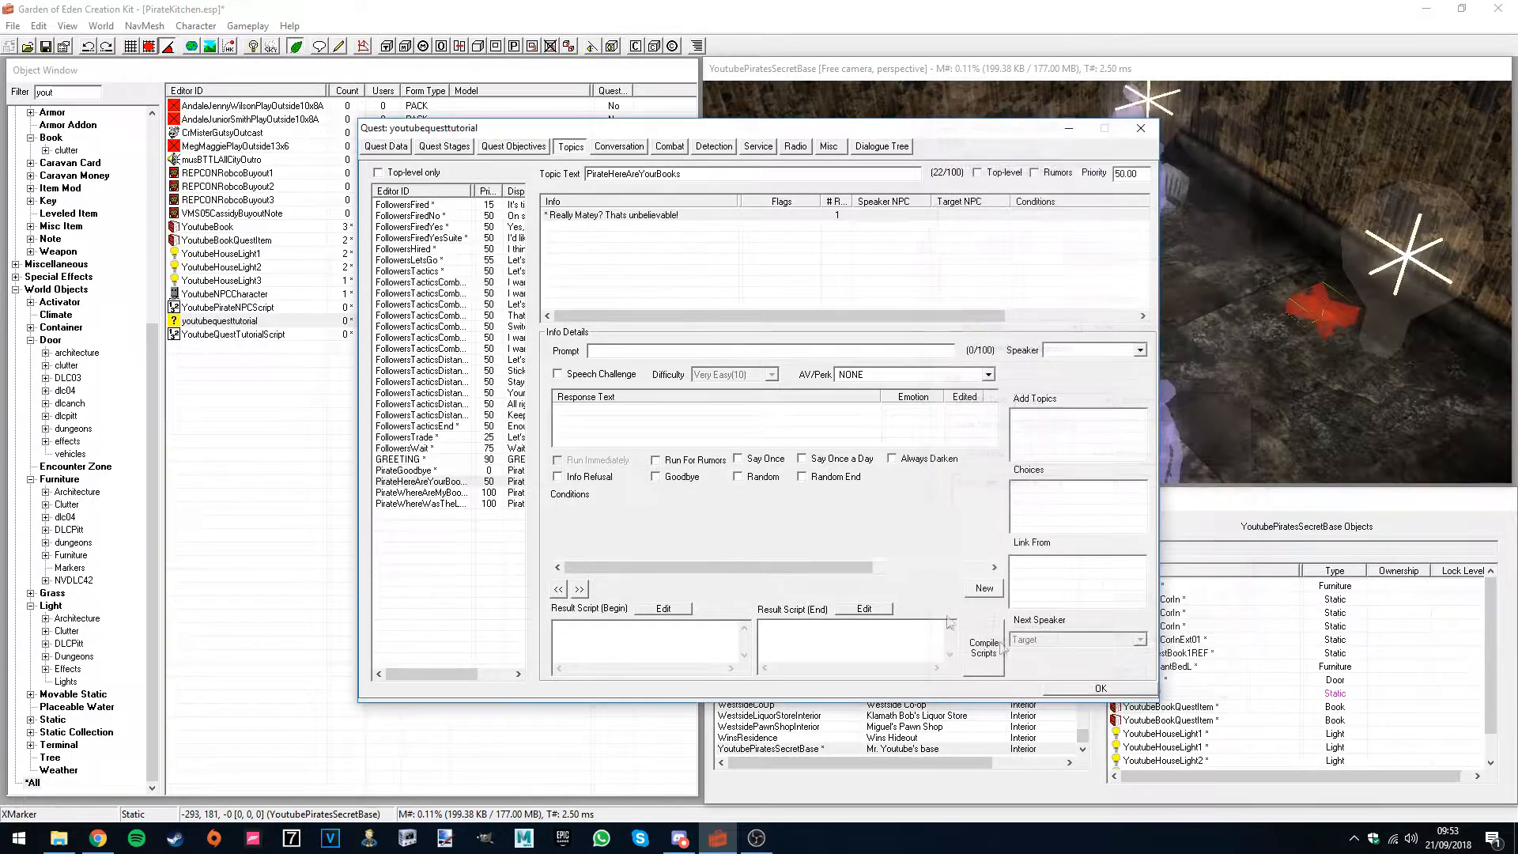
- Set the response's begin result script to "setstage YoutubeQuestTutorial 15", removing the surplus pasted EndIf lines
left_click(602, 644)
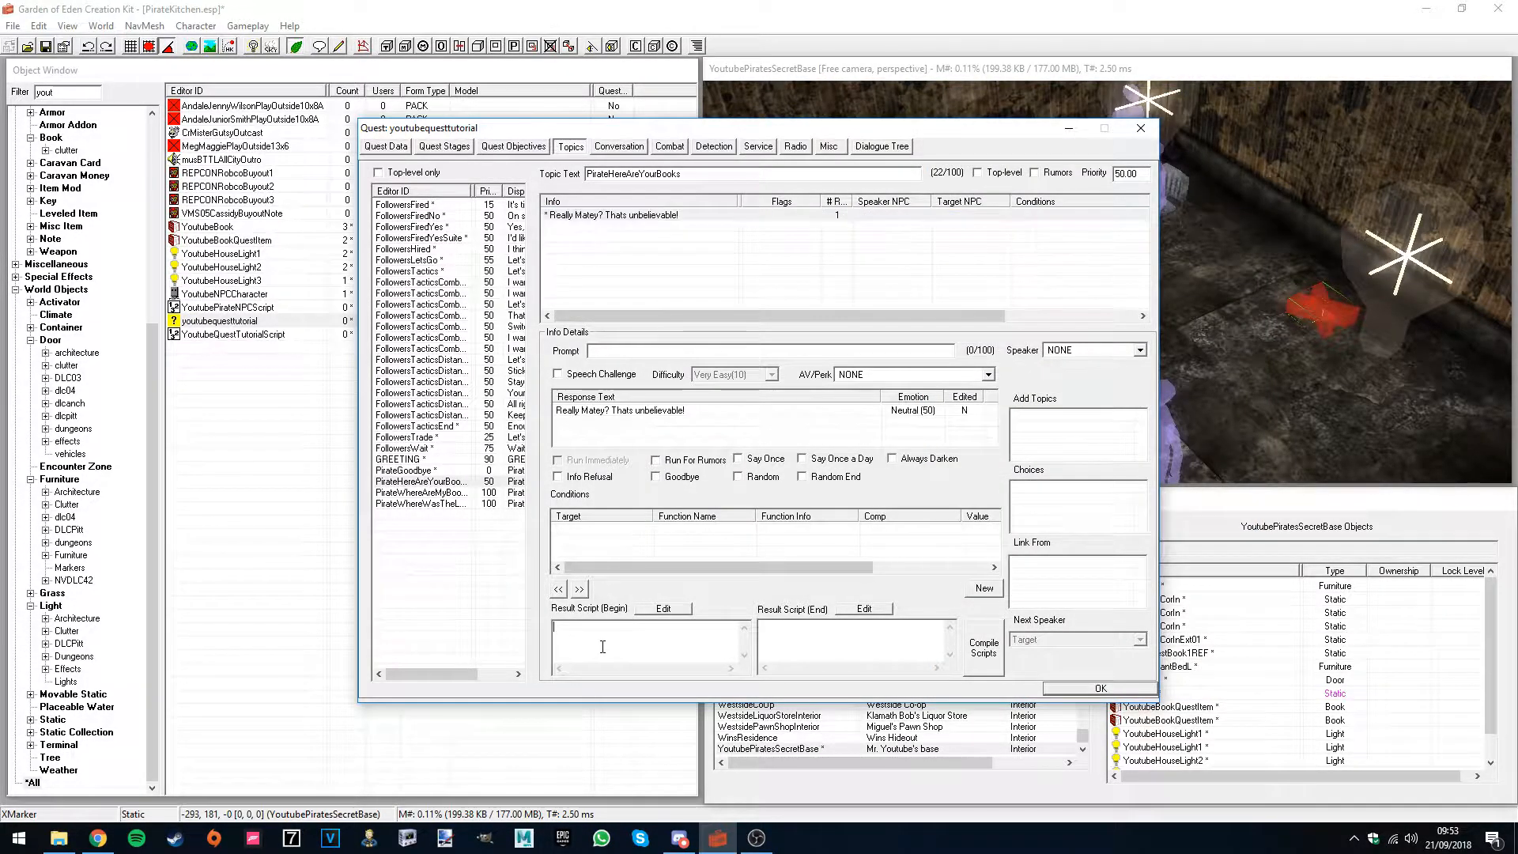
type("setstage")
type("YoutubeQuestTutorial 11 EndIf EndIf")
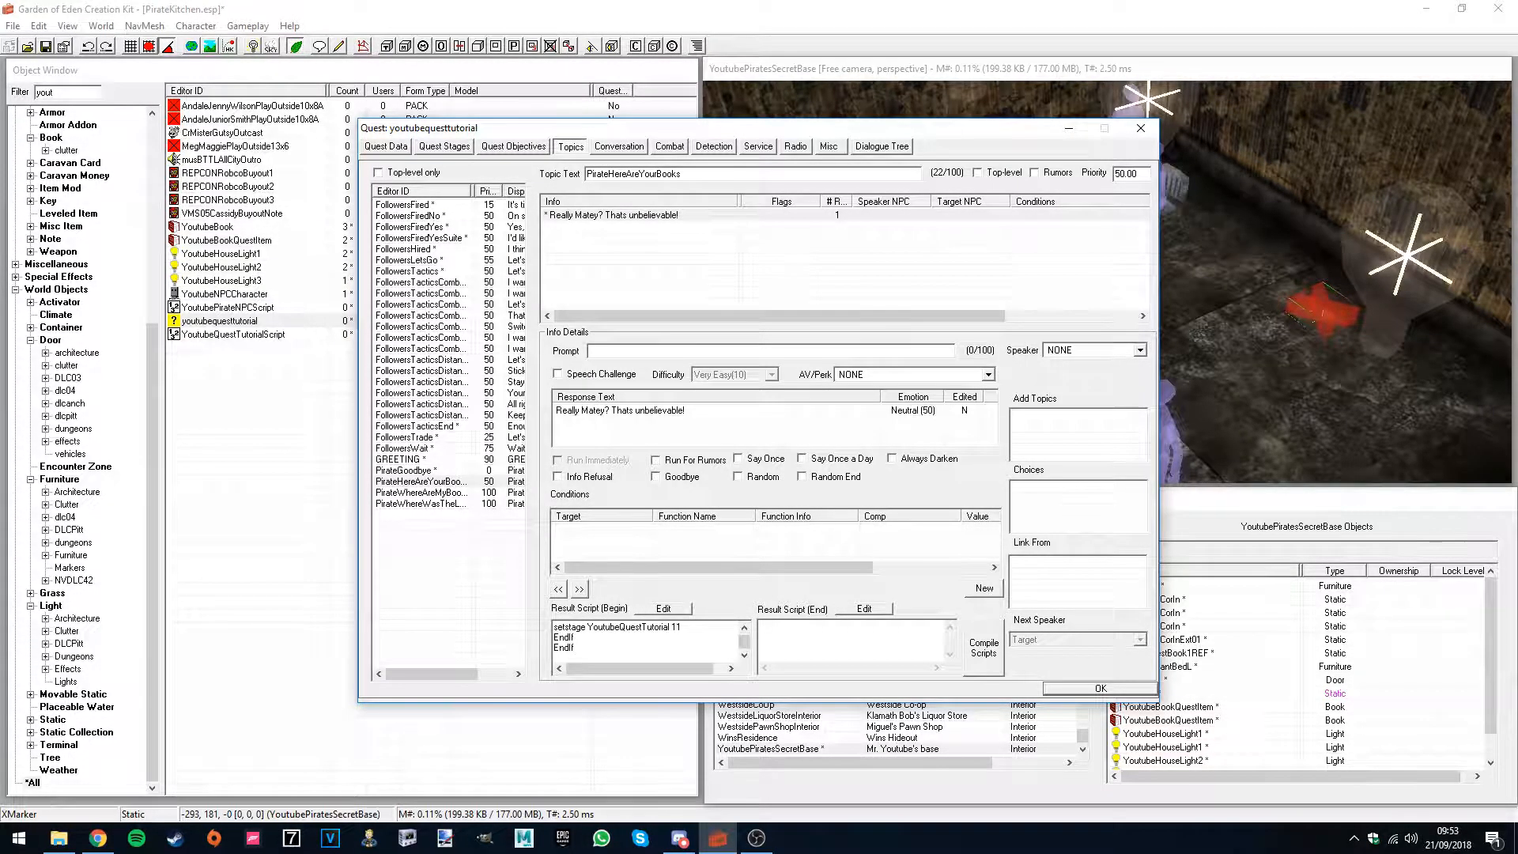
left_click_drag(623, 655, 589, 628)
key("Delete")
key("Delete")
key("BackSpace")
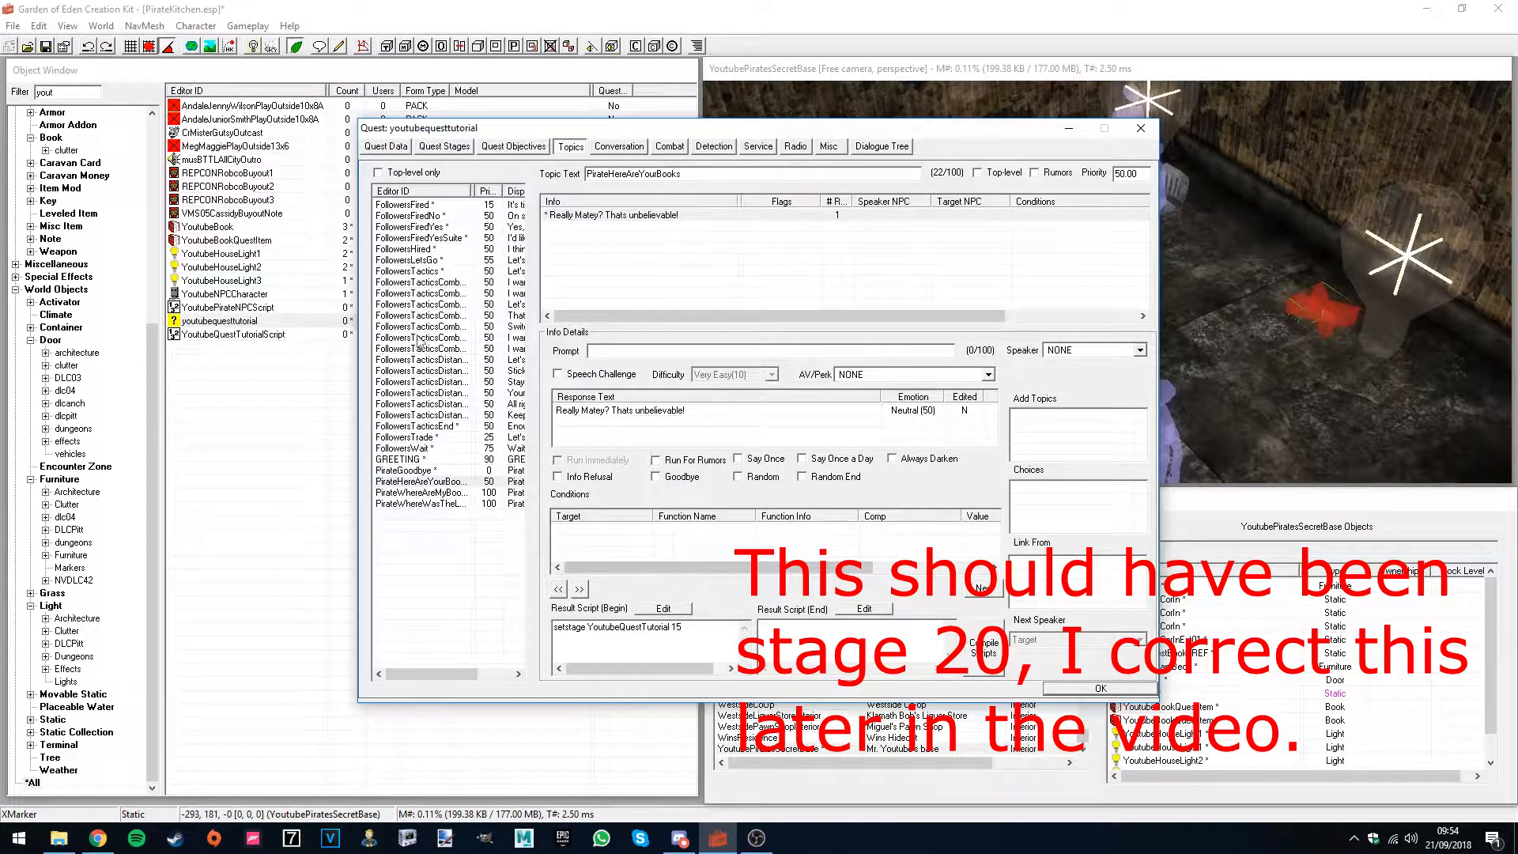
- Copy all conditions from the PirateWhereWasTheLastPlaceYouSawYourBook topic's response
left_click(424, 492)
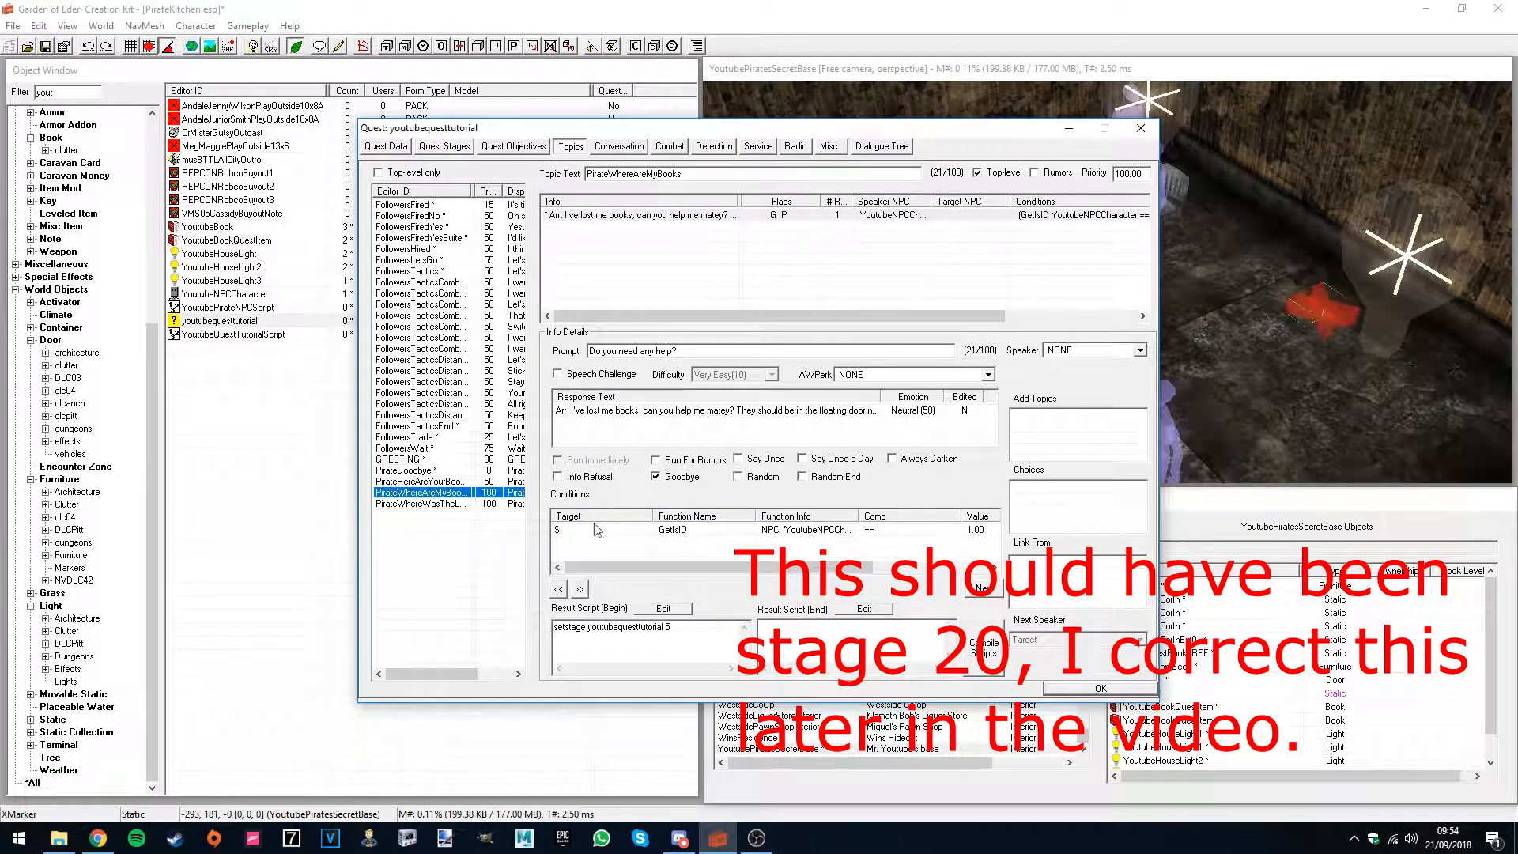
right_click(622, 529)
left_click(660, 575)
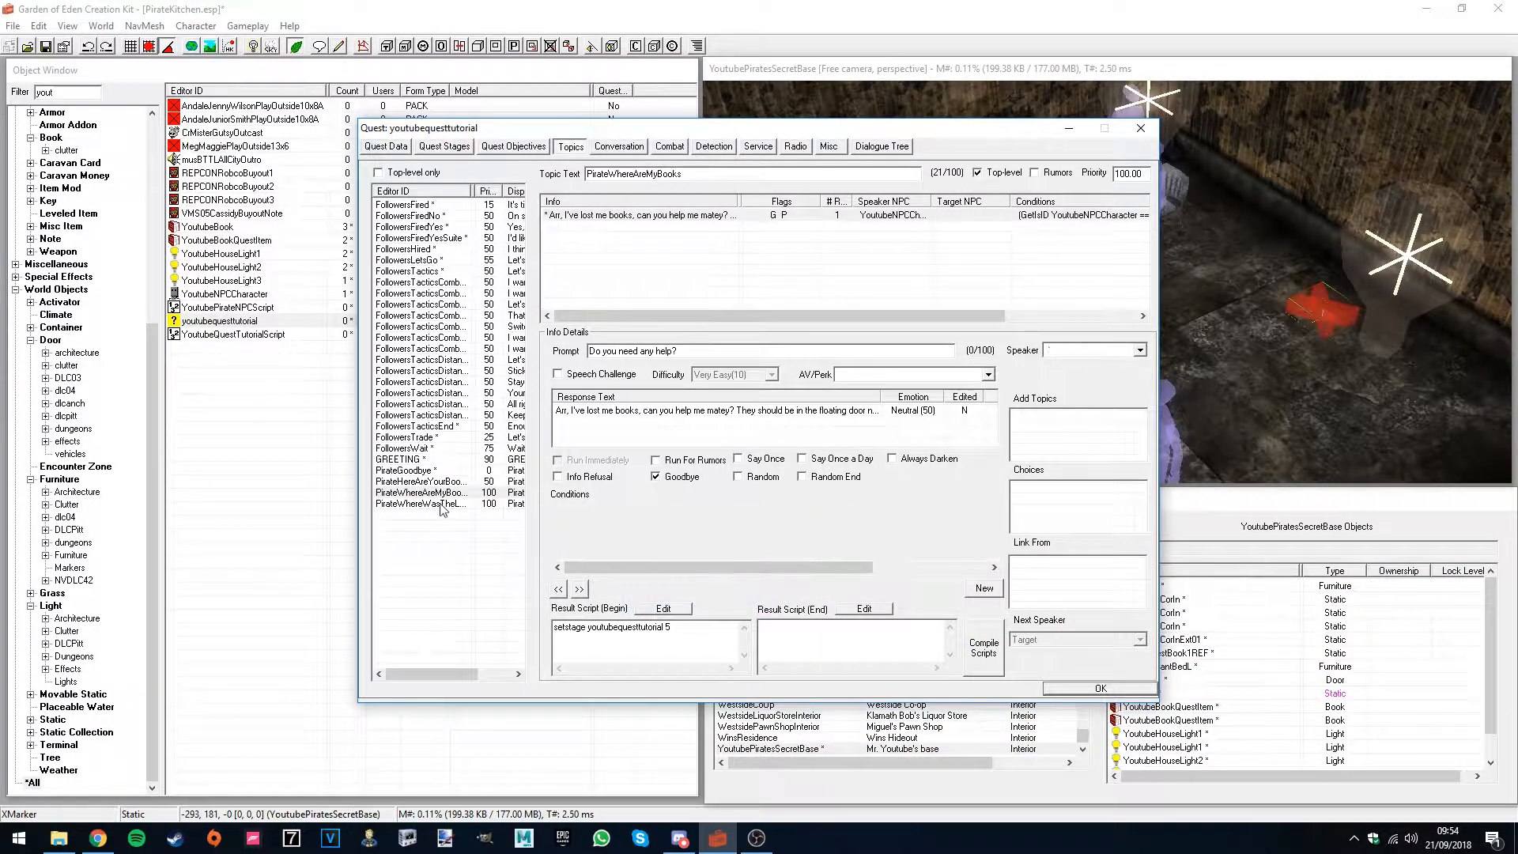
key("Down")
right_click(663, 541)
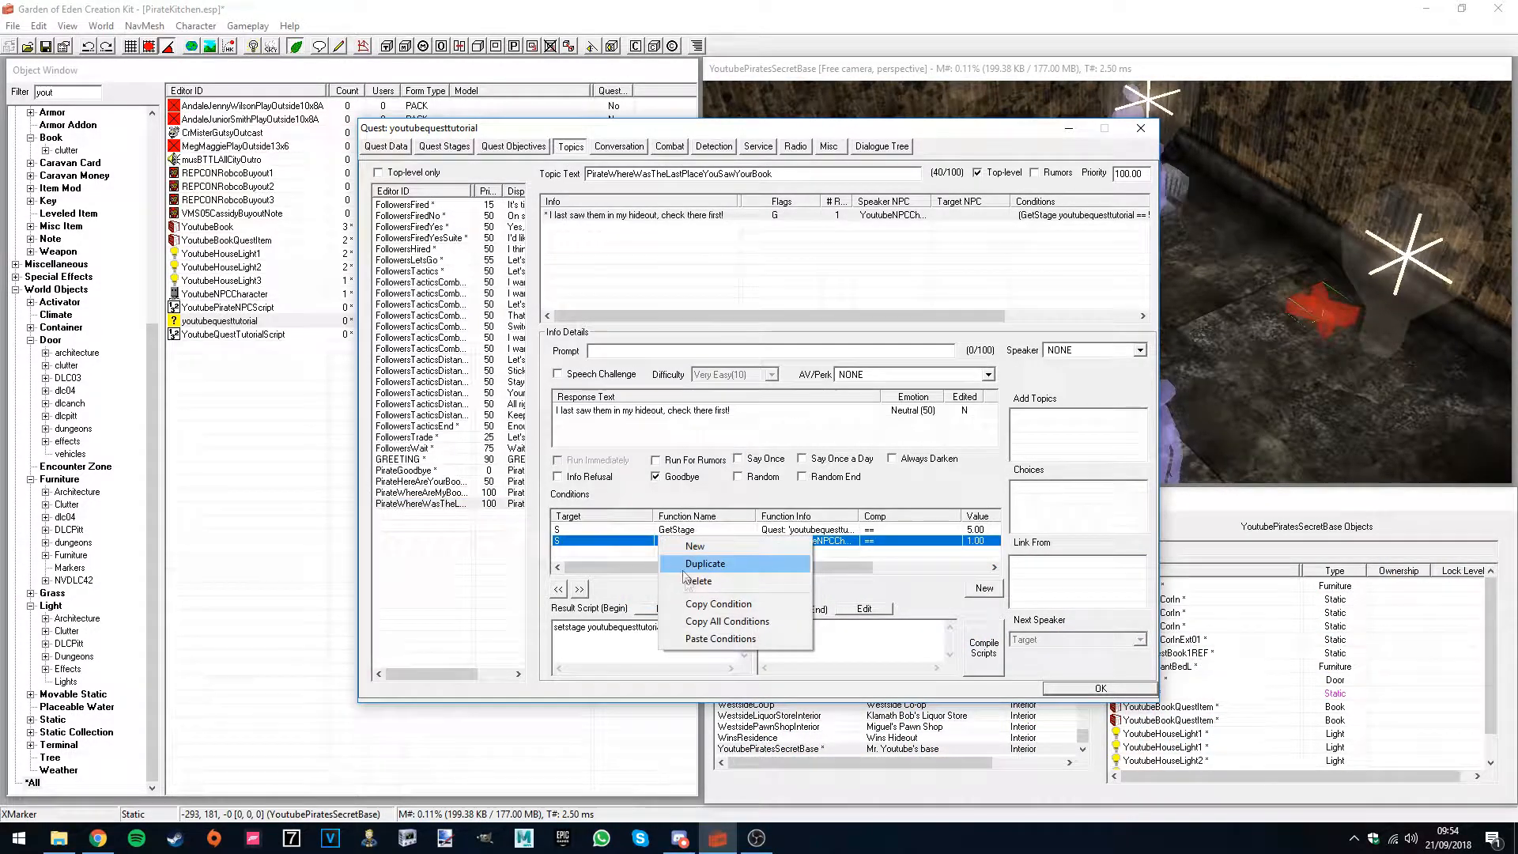
left_click(715, 621)
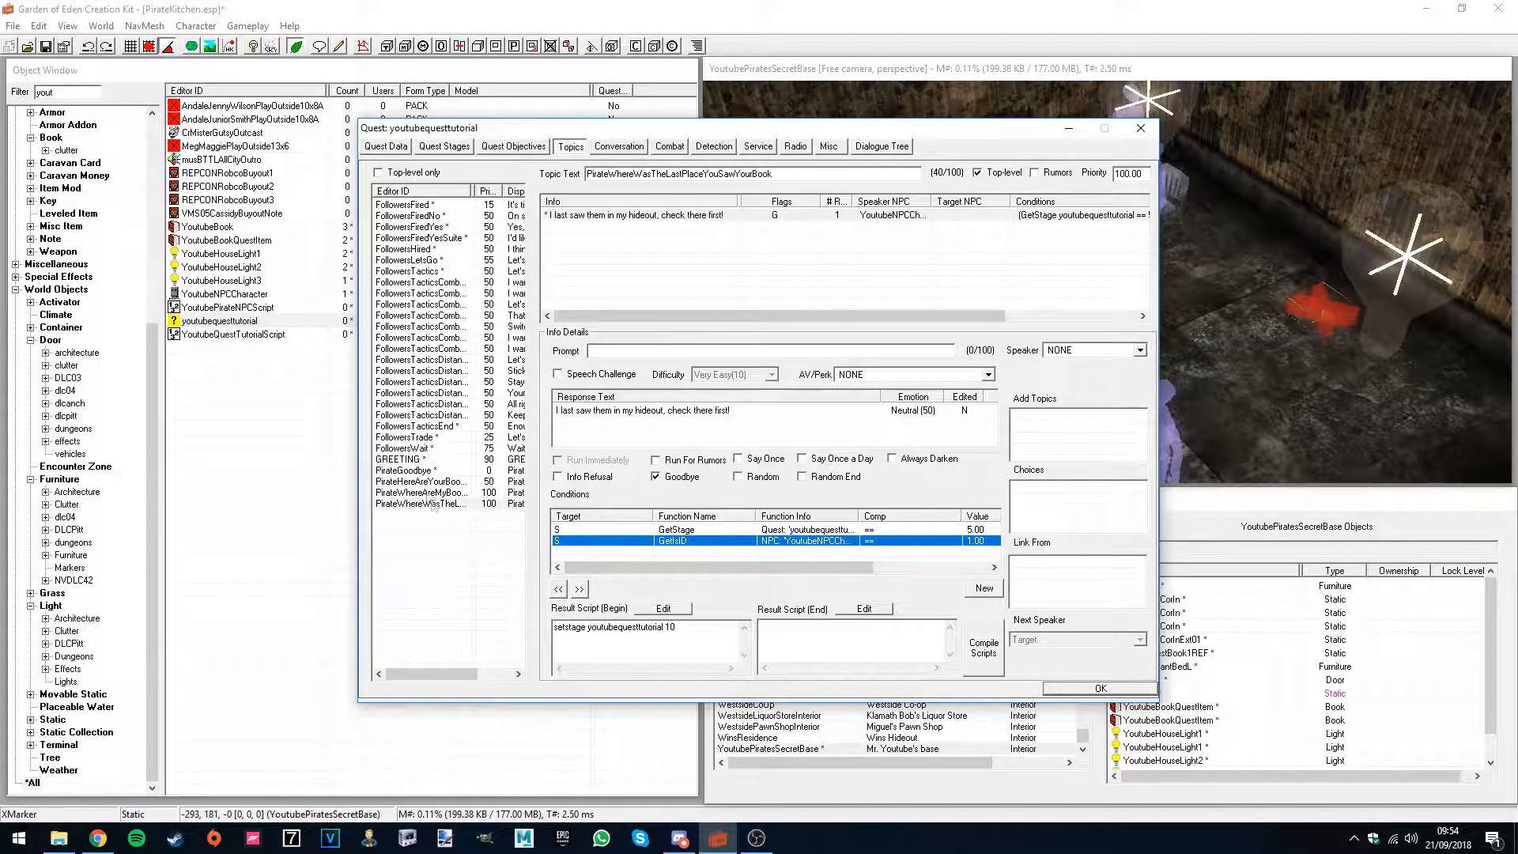
- Set this response's prompt to "Where are your books?", skip the spelling check and return to the PirateHereAreYourBooks topic
left_click(640, 351)
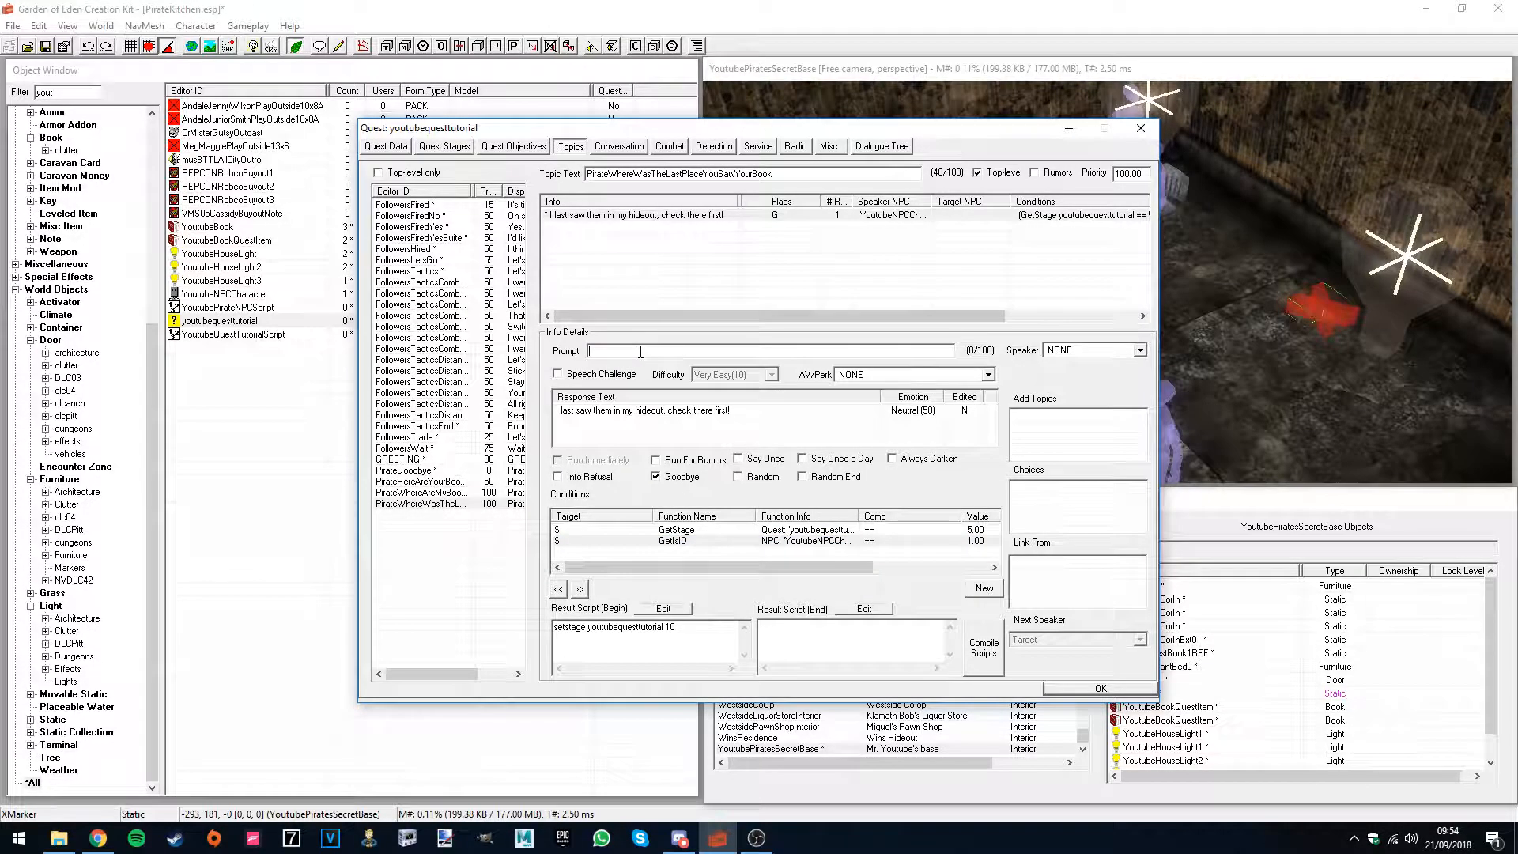
type("Where are your books?")
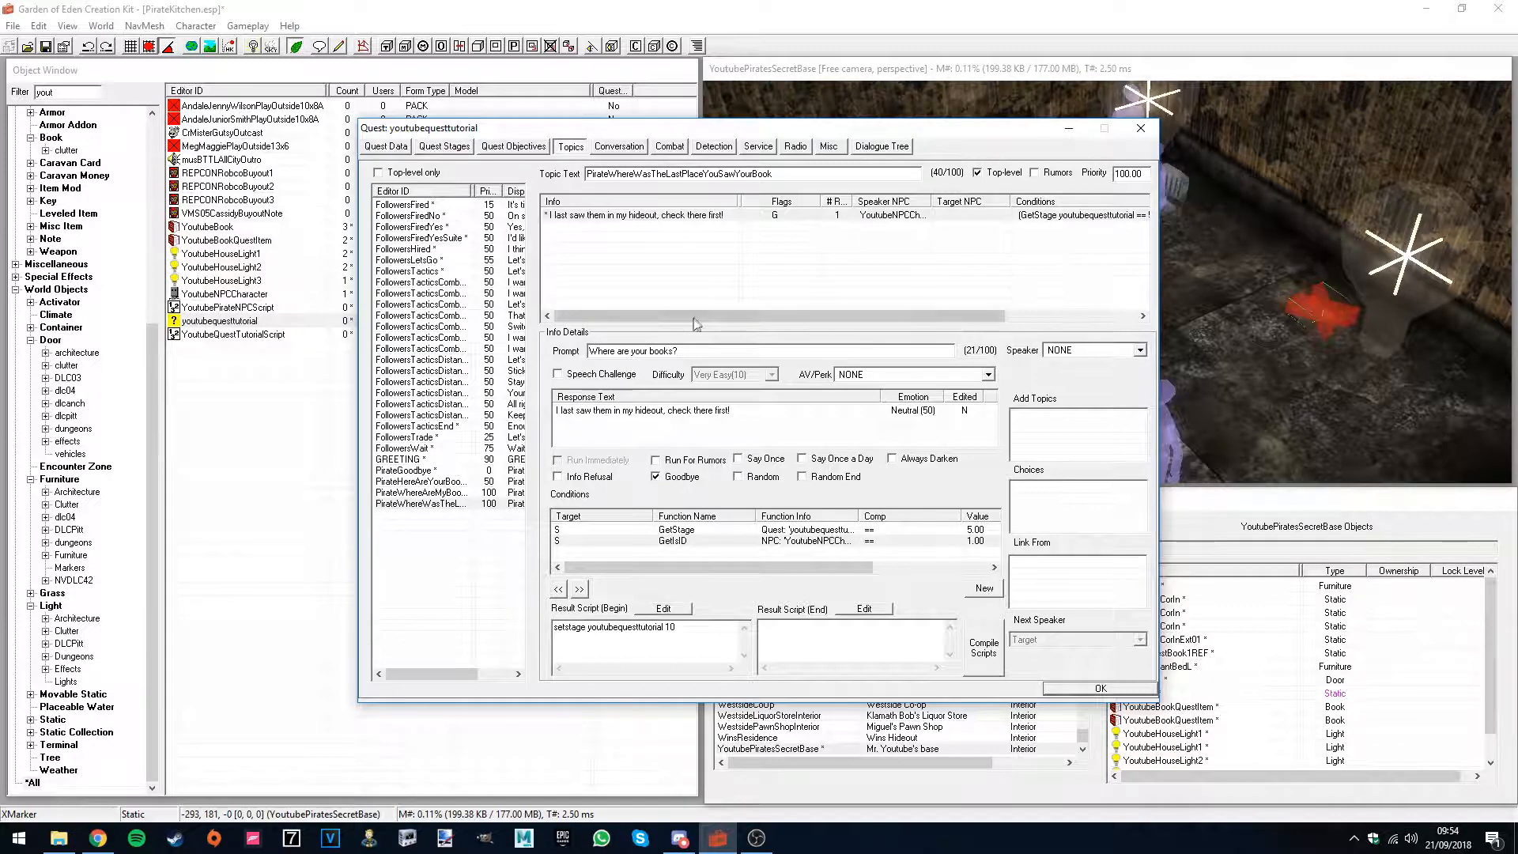
left_click(437, 480)
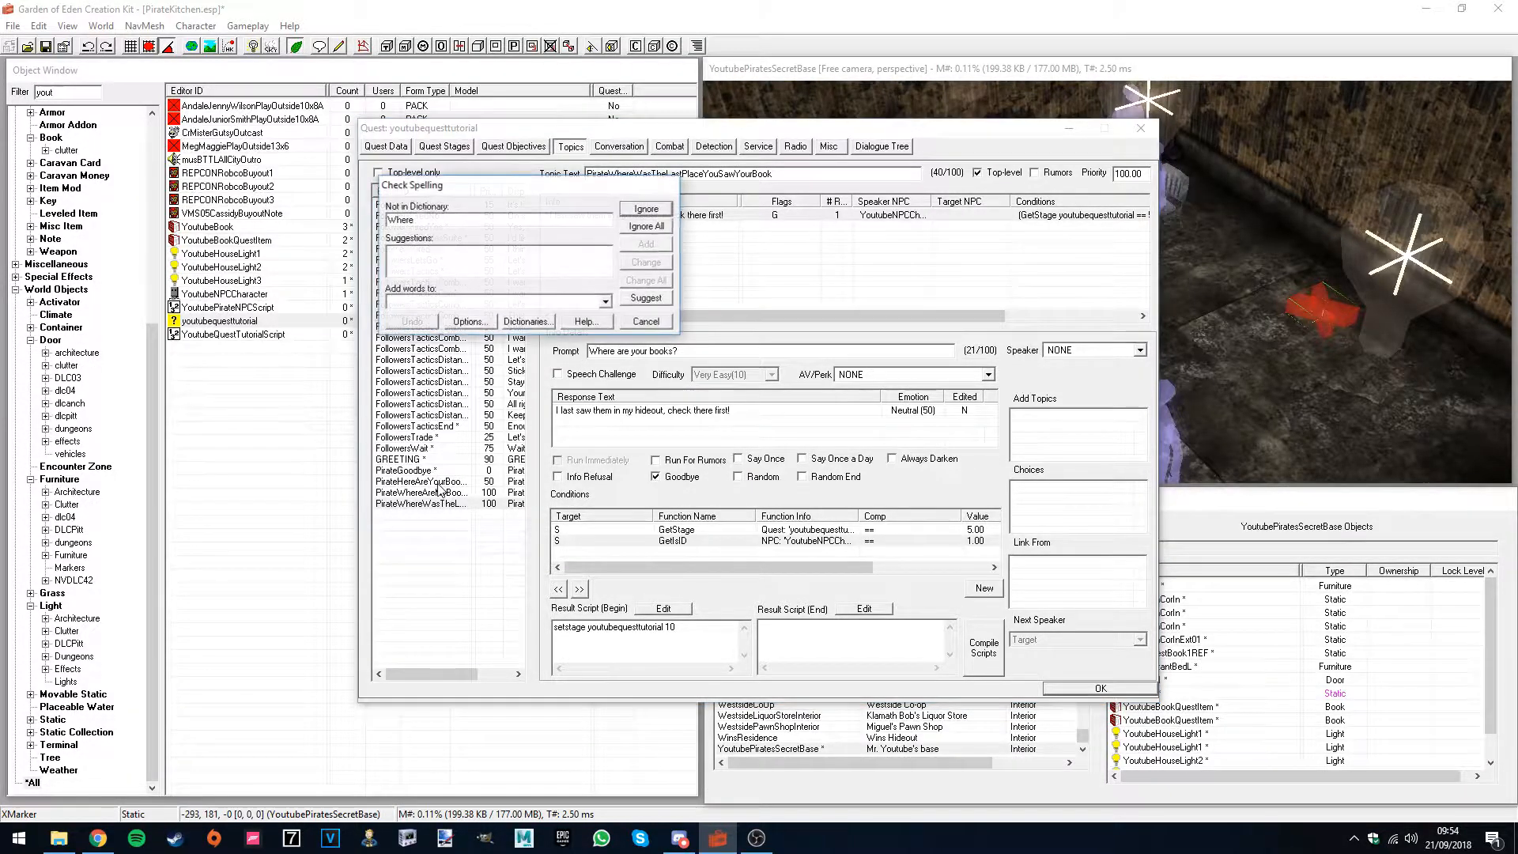
left_click(643, 321)
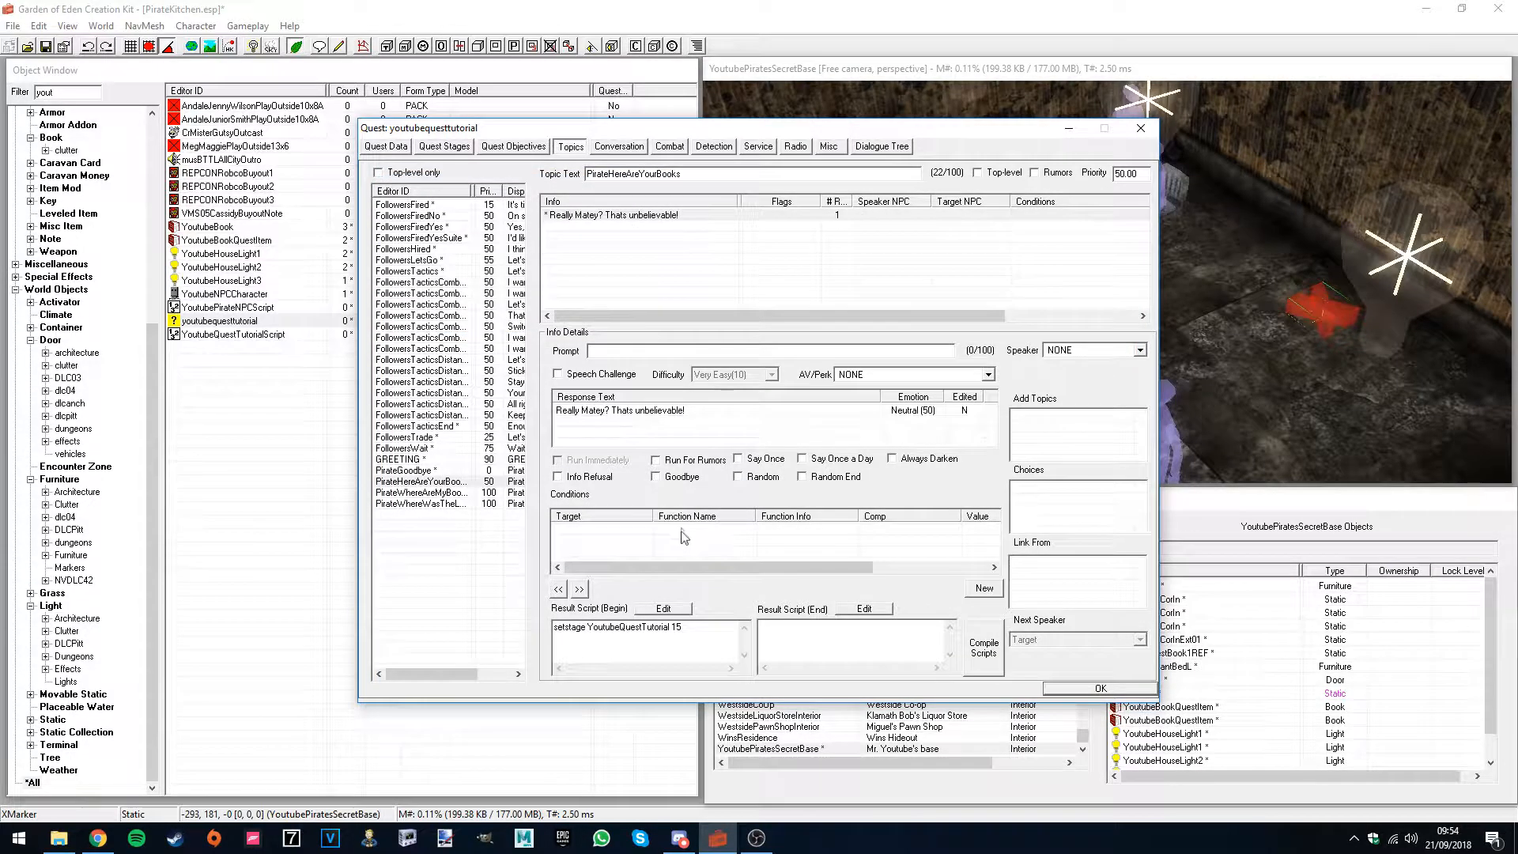
- Paste the copied conditions into the PirateHereAreYourBooks response and set the GetStage value to 15
right_click(680, 539)
left_click(742, 638)
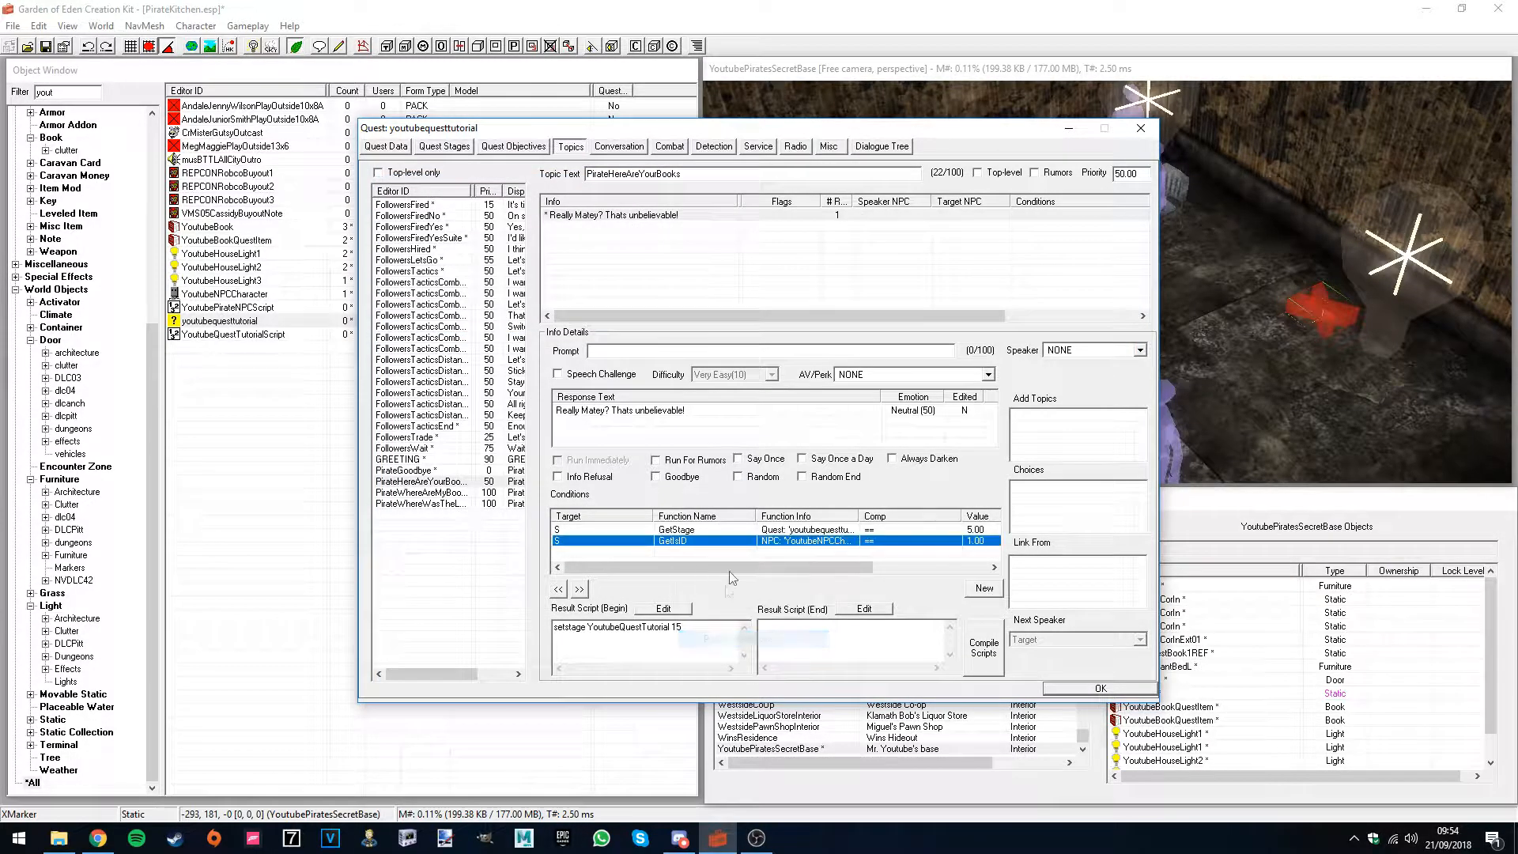
double_click(897, 529)
left_click(921, 590)
type("1")
left_click(1046, 576)
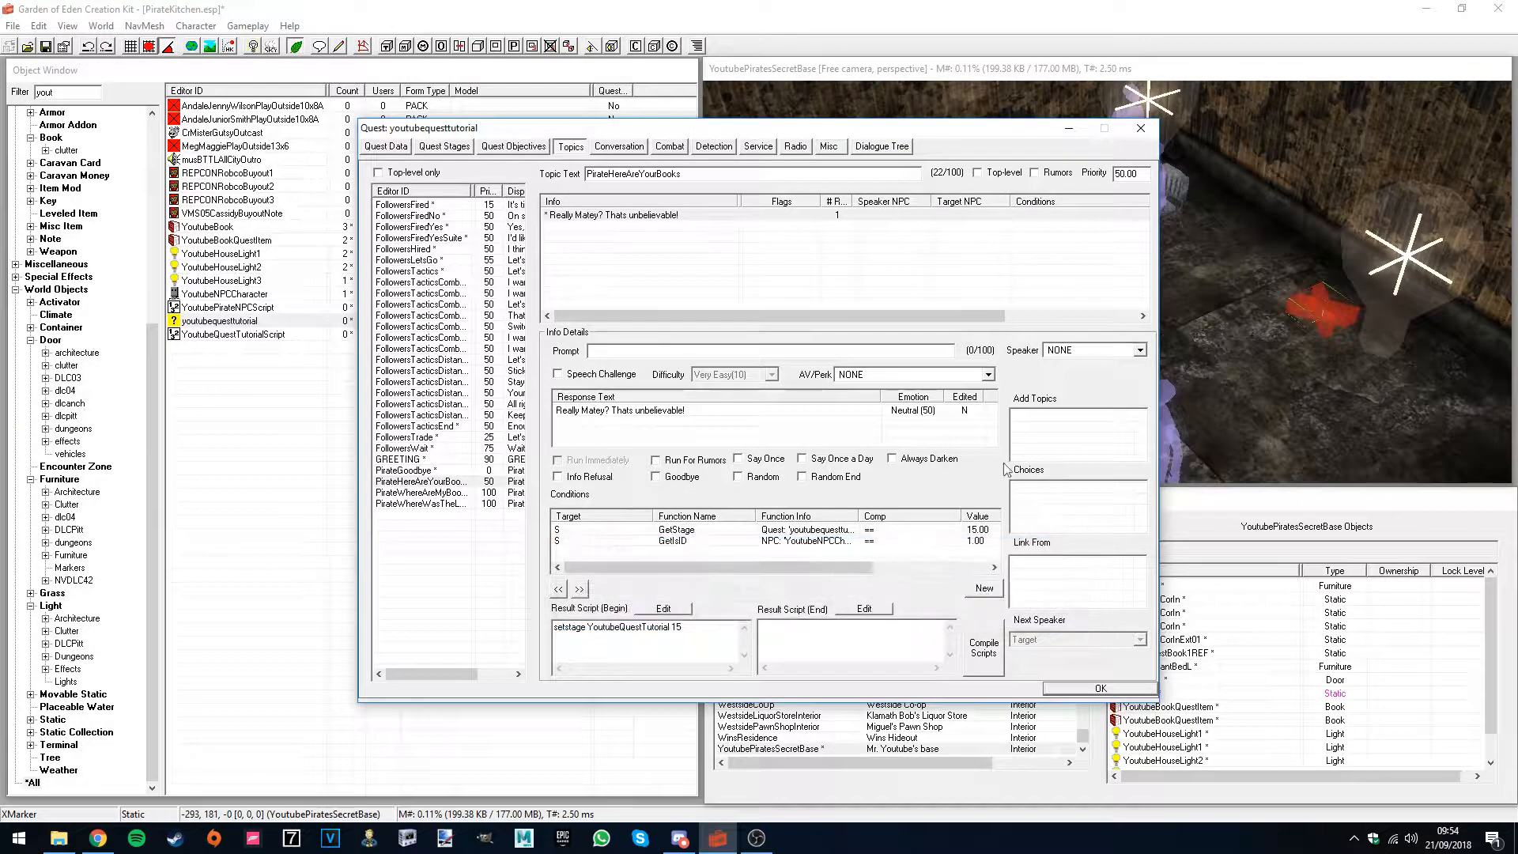
- Make PirateHereAreYourBooks top-level with priority 100 and set its response prompt to "I found your books.", skipping the spelling check
double_click(1135, 175)
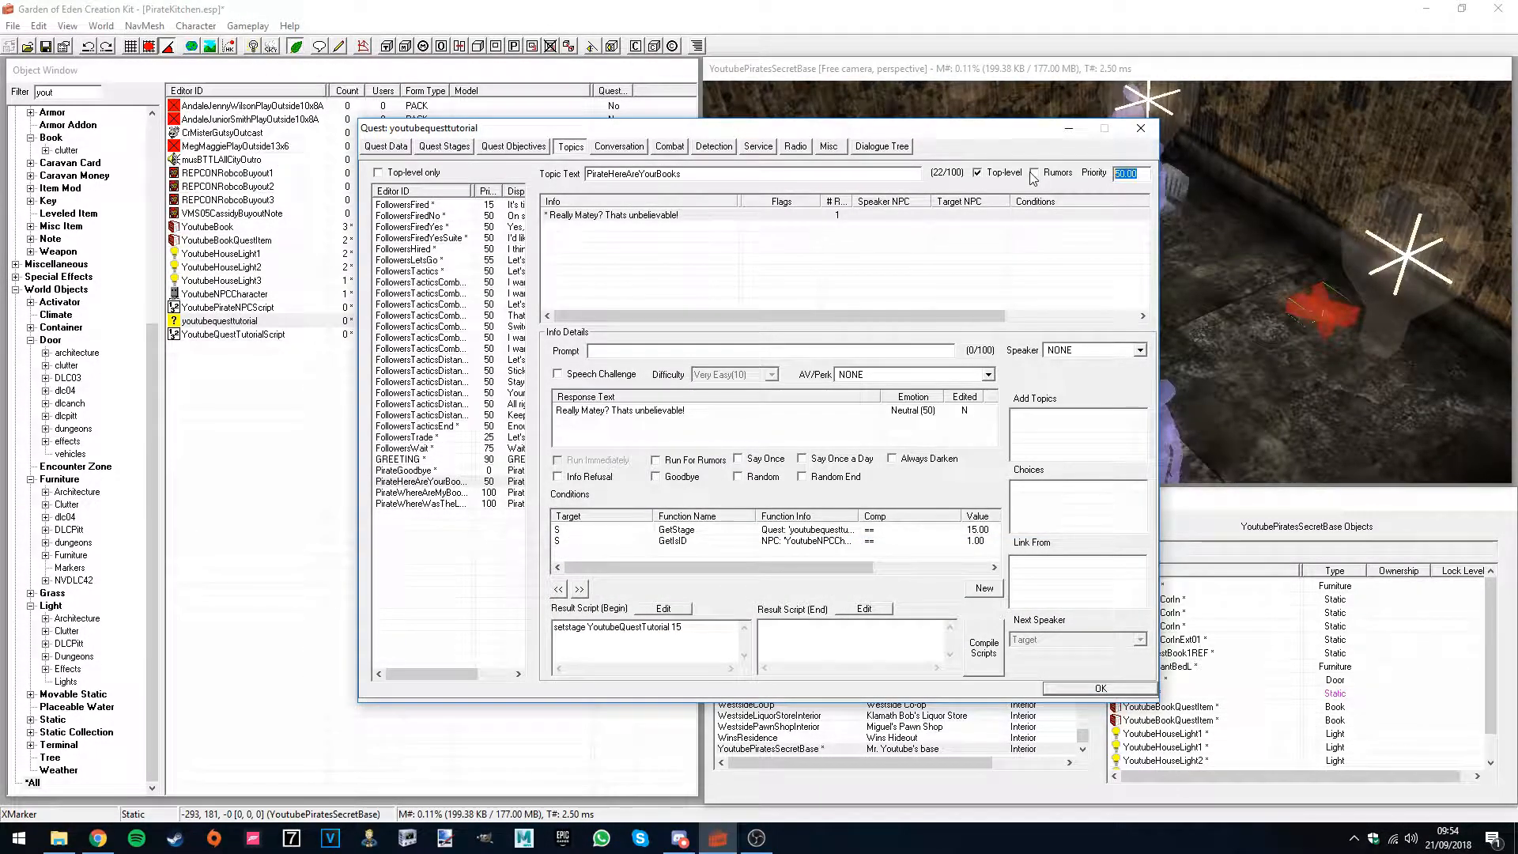
type("100")
left_click(703, 439)
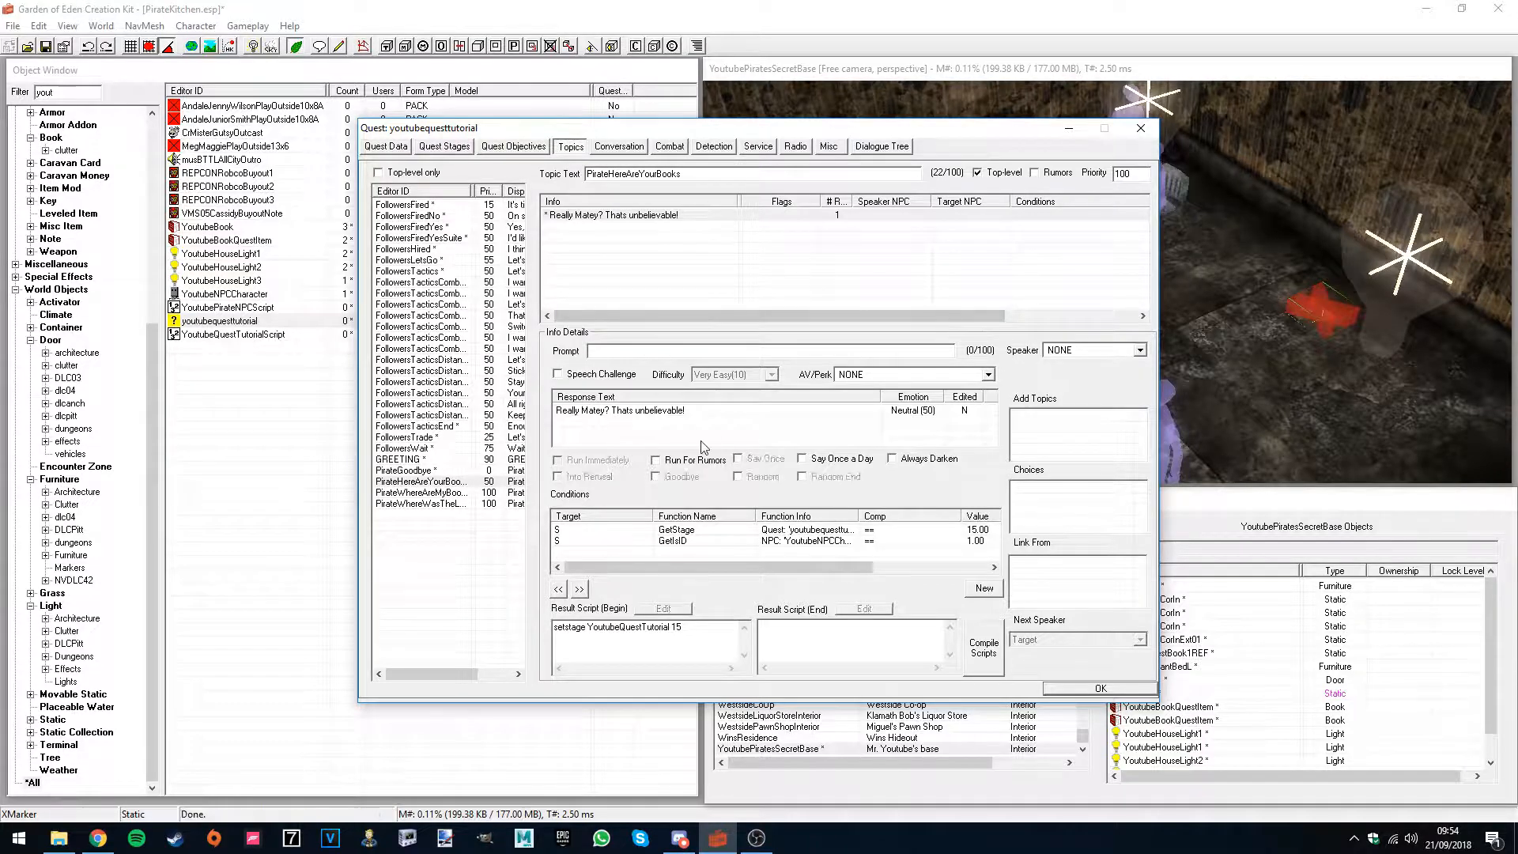
left_click(420, 481)
left_click(634, 348)
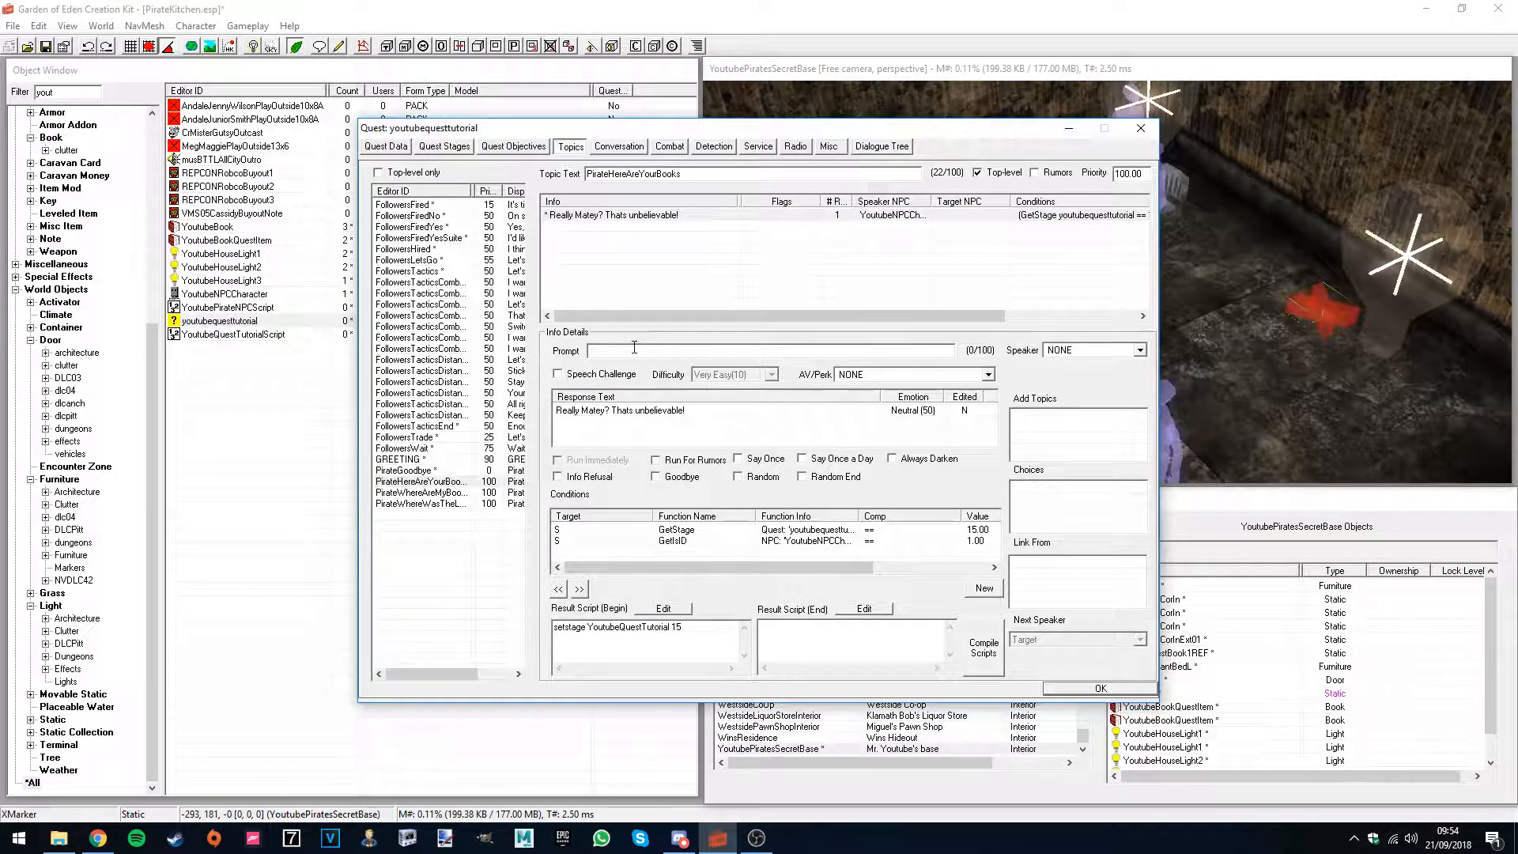
type("I found your books")
left_click(408, 565)
left_click(653, 322)
- Create a new topic named PirateCanIbepaid and add it to the quest's topics
right_click(461, 541)
left_click(478, 550)
right_click(768, 444)
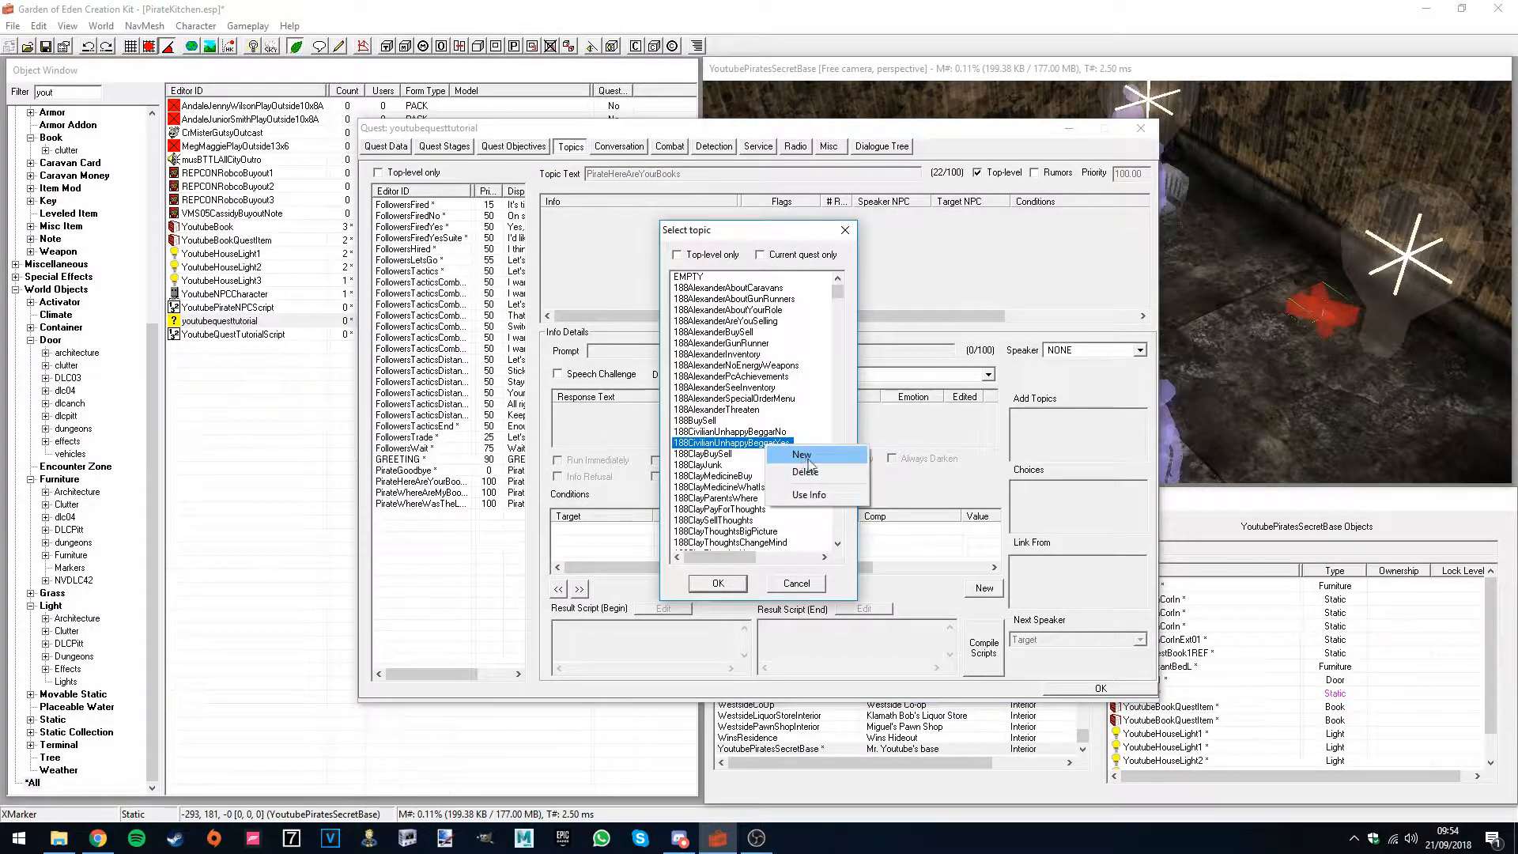
left_click(803, 456)
type("PirateCanIbePaid")
key("Return")
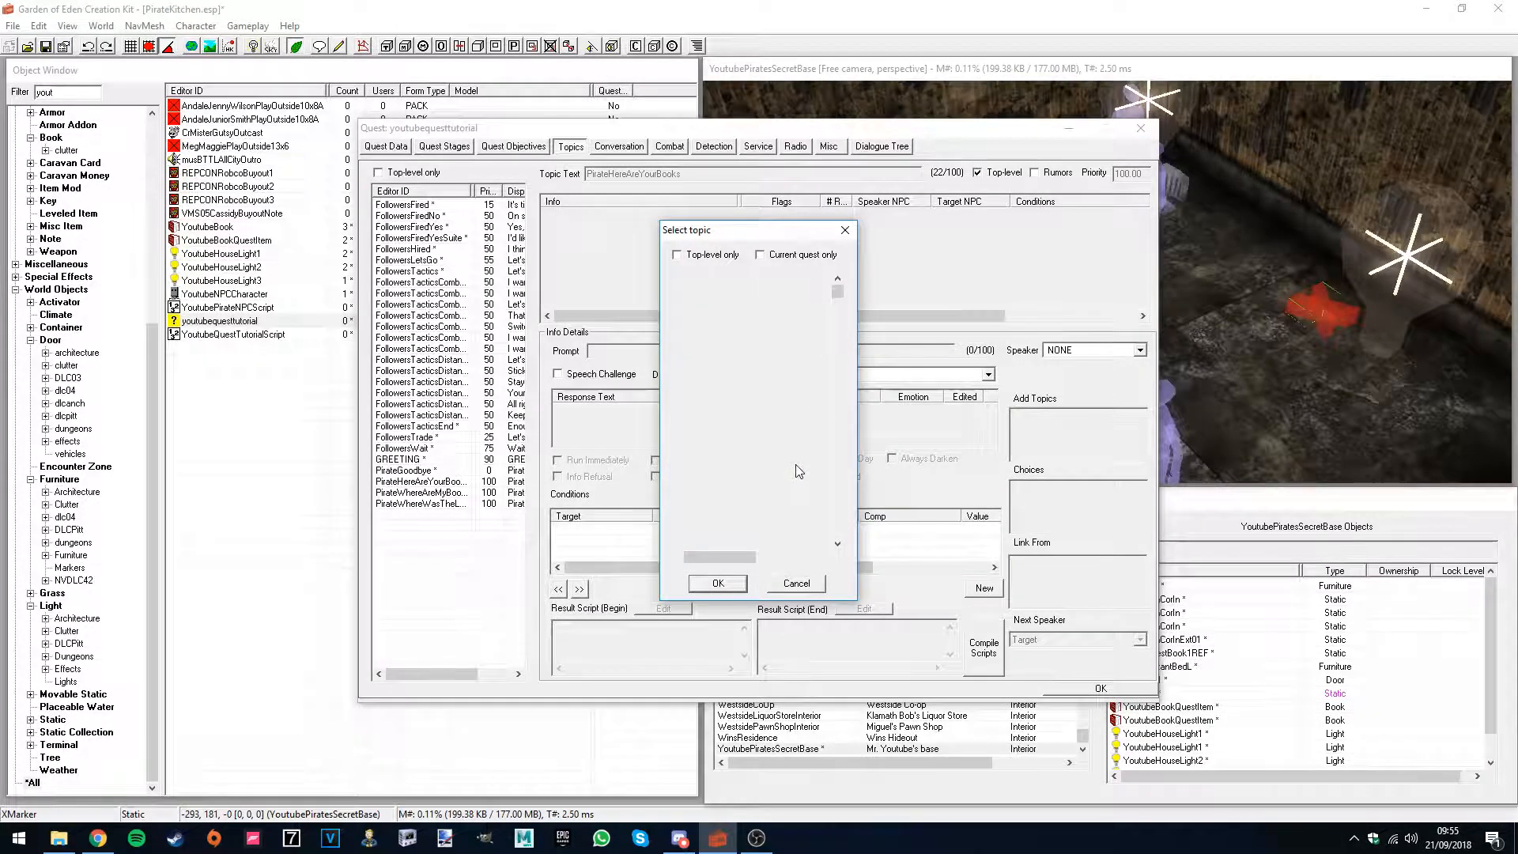
left_click(724, 584)
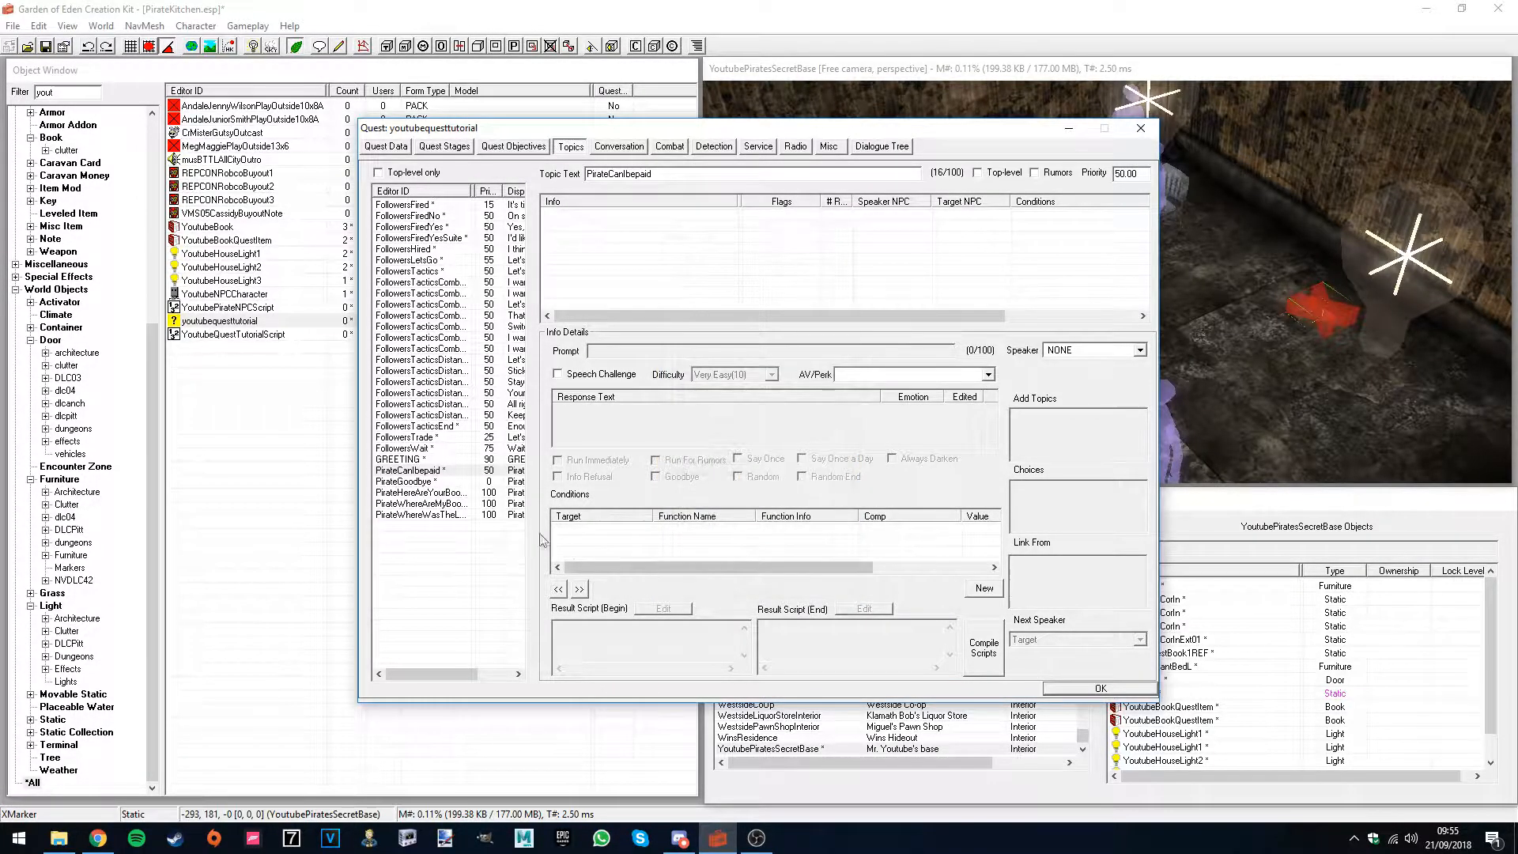
- Add a response to PirateCanIbepaid with the text "Here you go matey!" and accept it
right_click(638, 254)
left_click(662, 259)
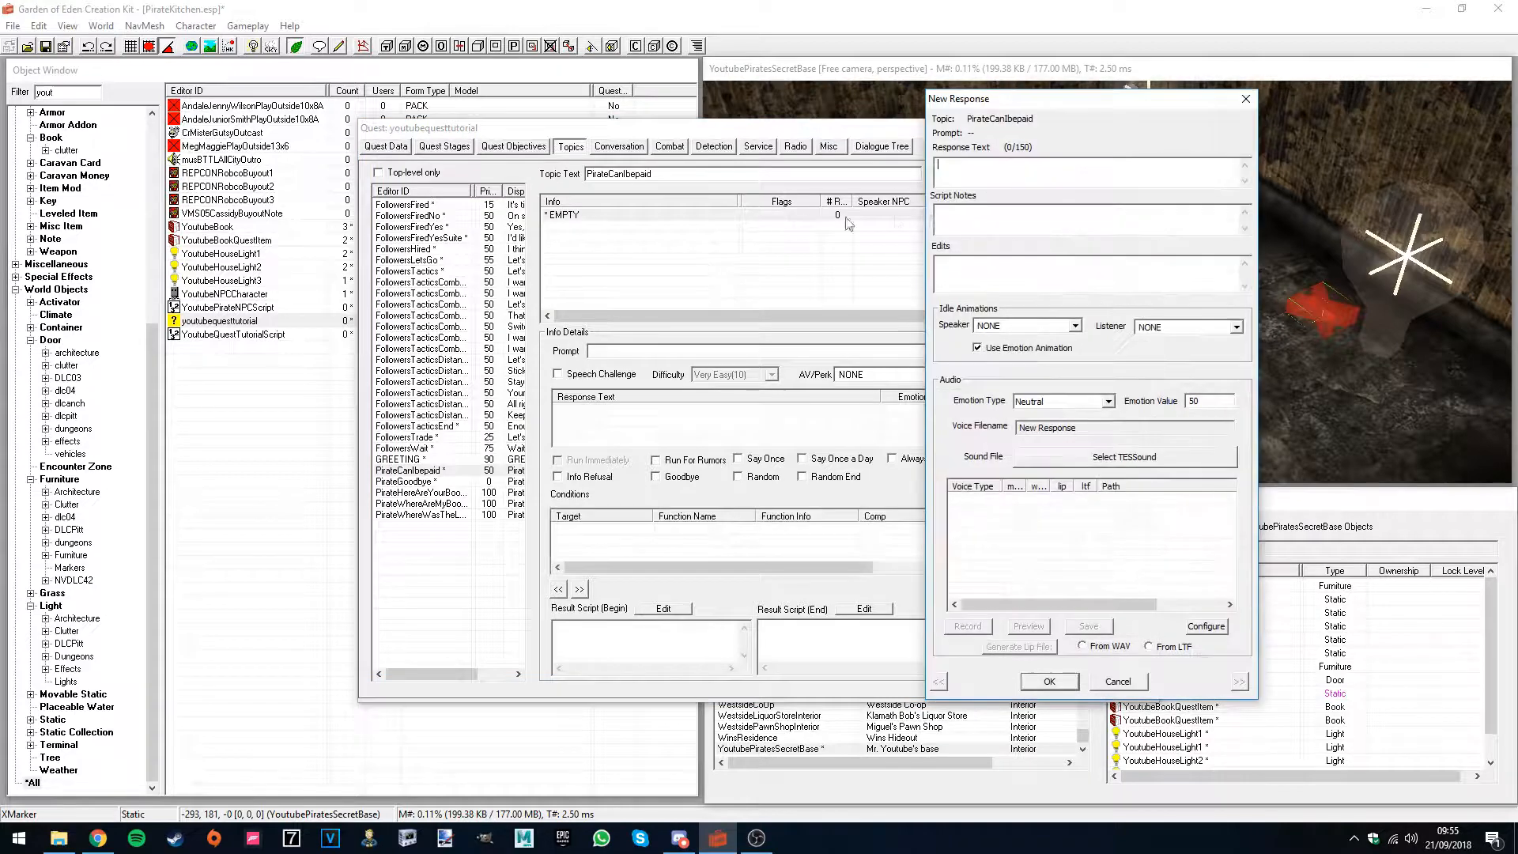
type("Here you go matey!")
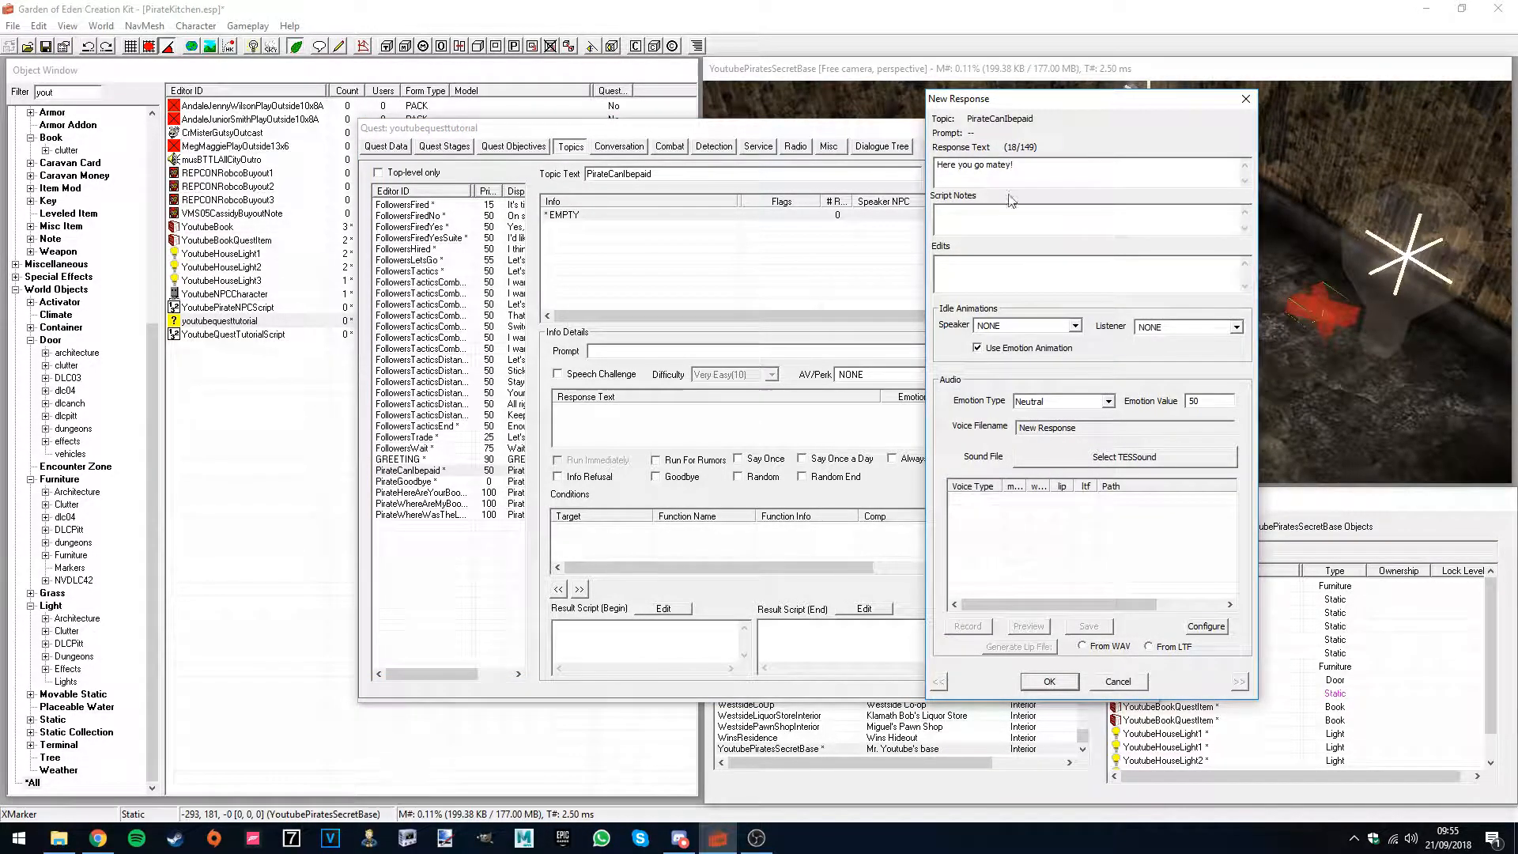
left_click(1054, 681)
left_click(1208, 319)
left_click(1068, 684)
- Paste the copied conditions into the PirateCanIbepaid response and set its GetStage value to 15
right_click(686, 537)
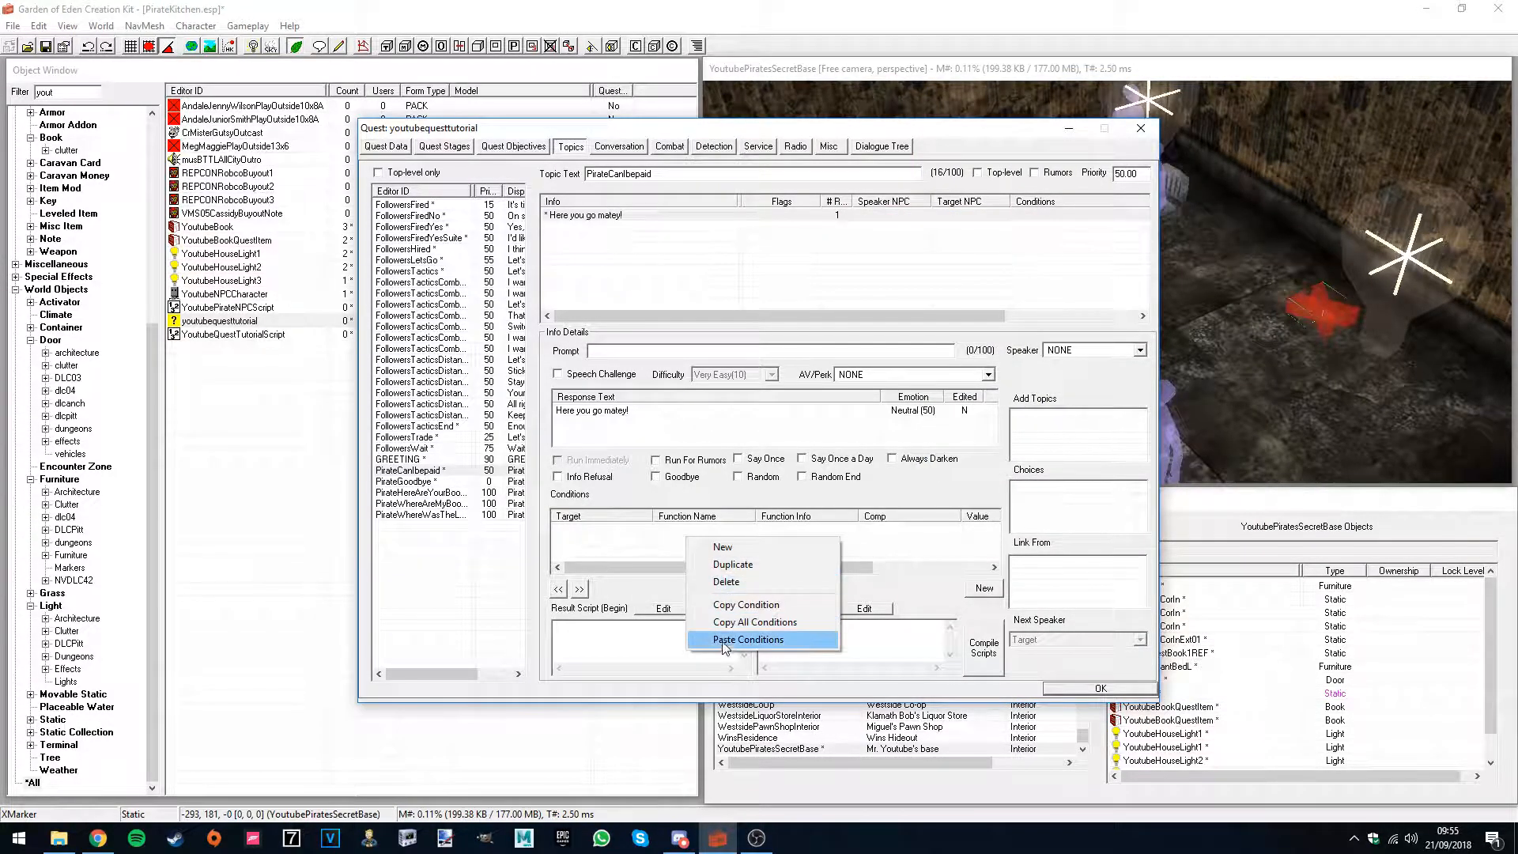
left_click(733, 639)
double_click(680, 529)
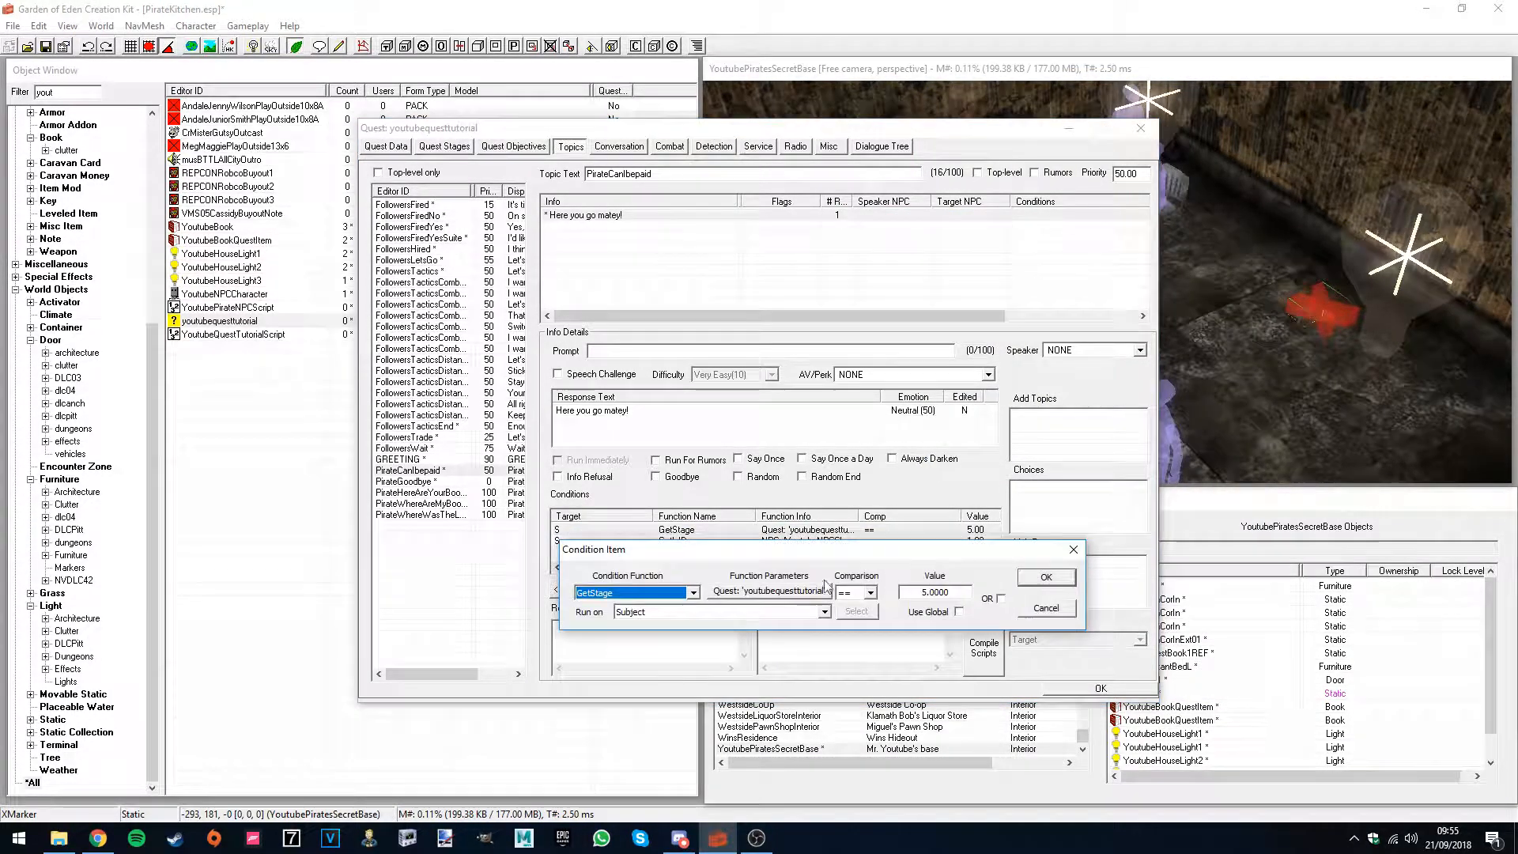
double_click(935, 592)
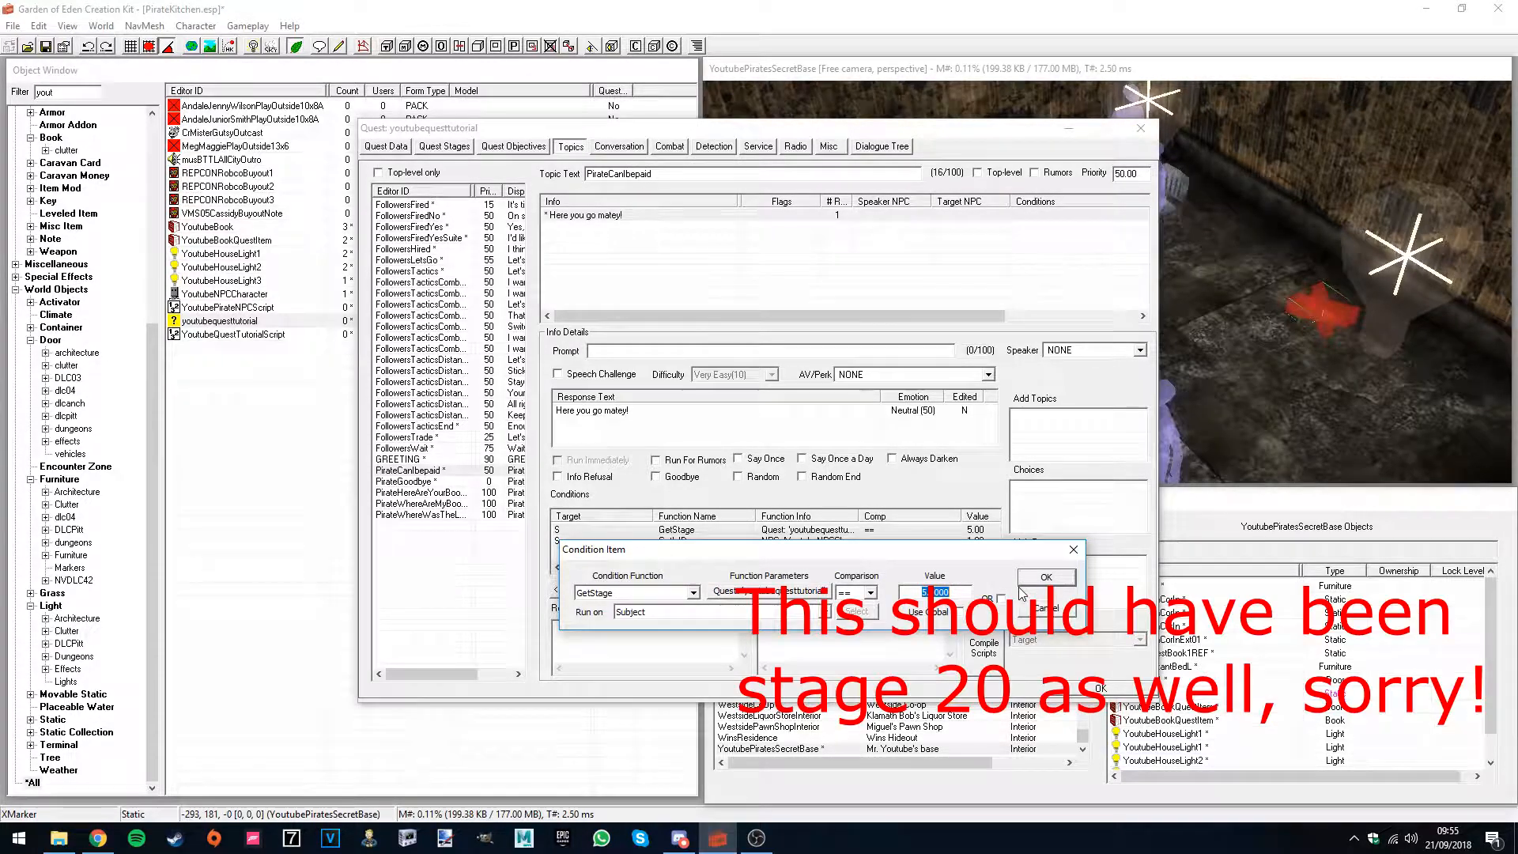
left_click(1051, 578)
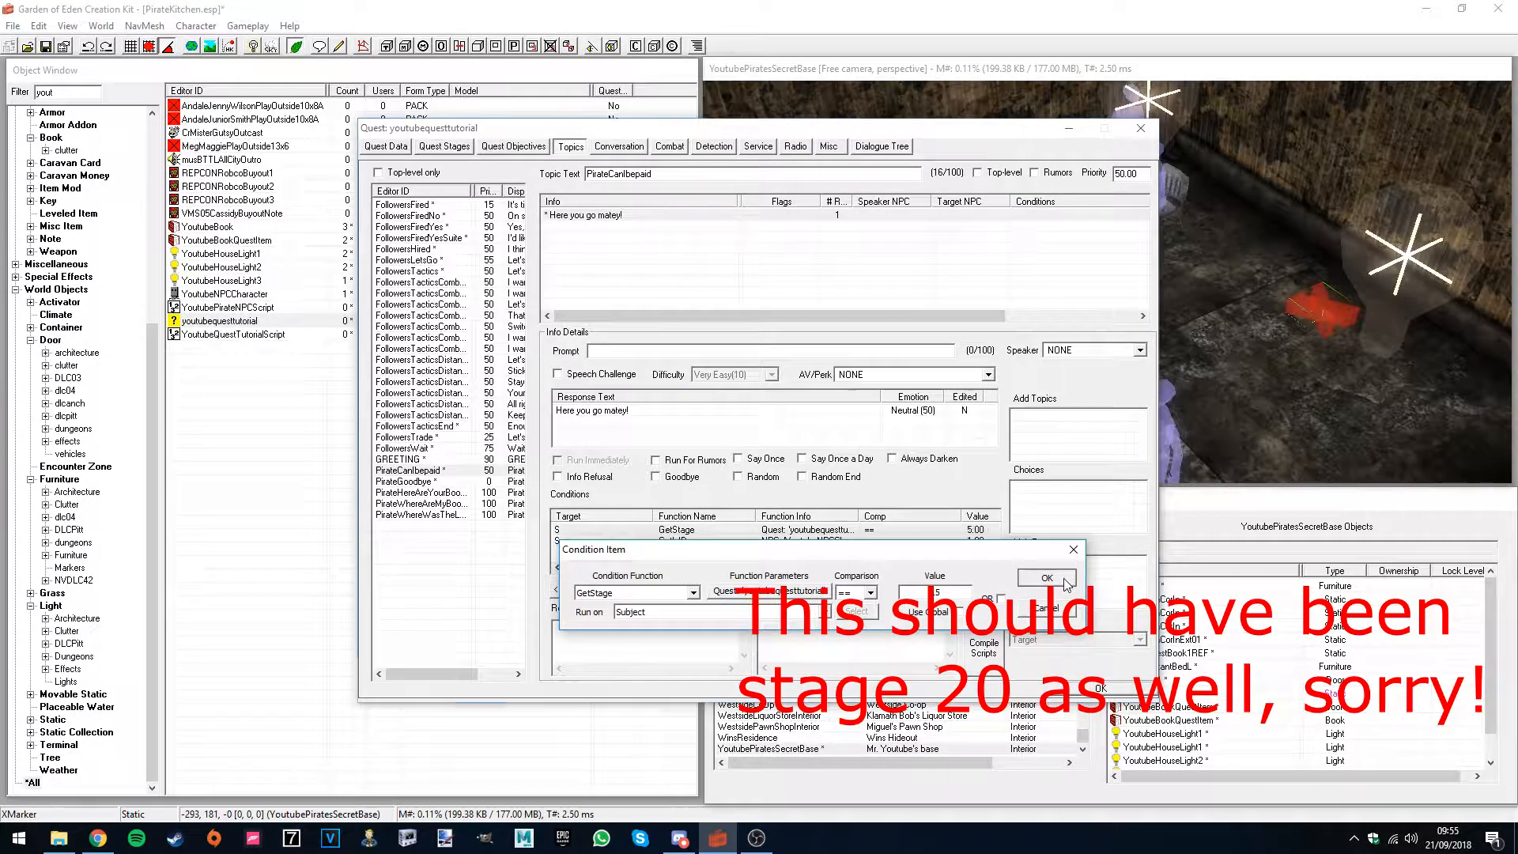
- Copy the begin result script from PirateHereAreYourBooks into PirateCanIbepaid and change it to "setstage YoutubeQuestTutorial 20"
left_click(448, 493)
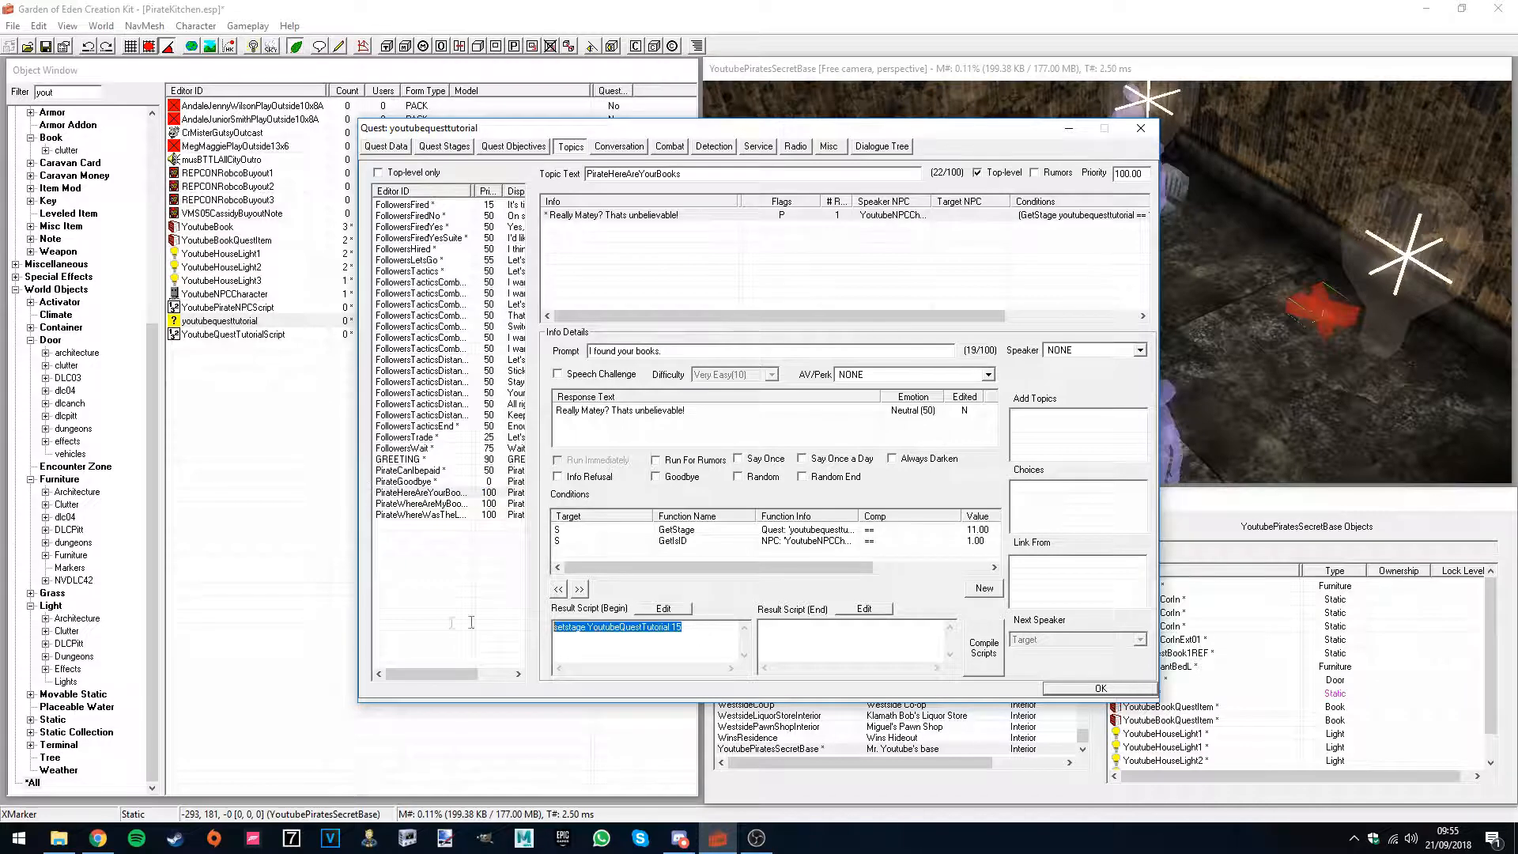
left_click(419, 471)
left_click(619, 630)
type("setstage YoutubeQuestTutorial 15")
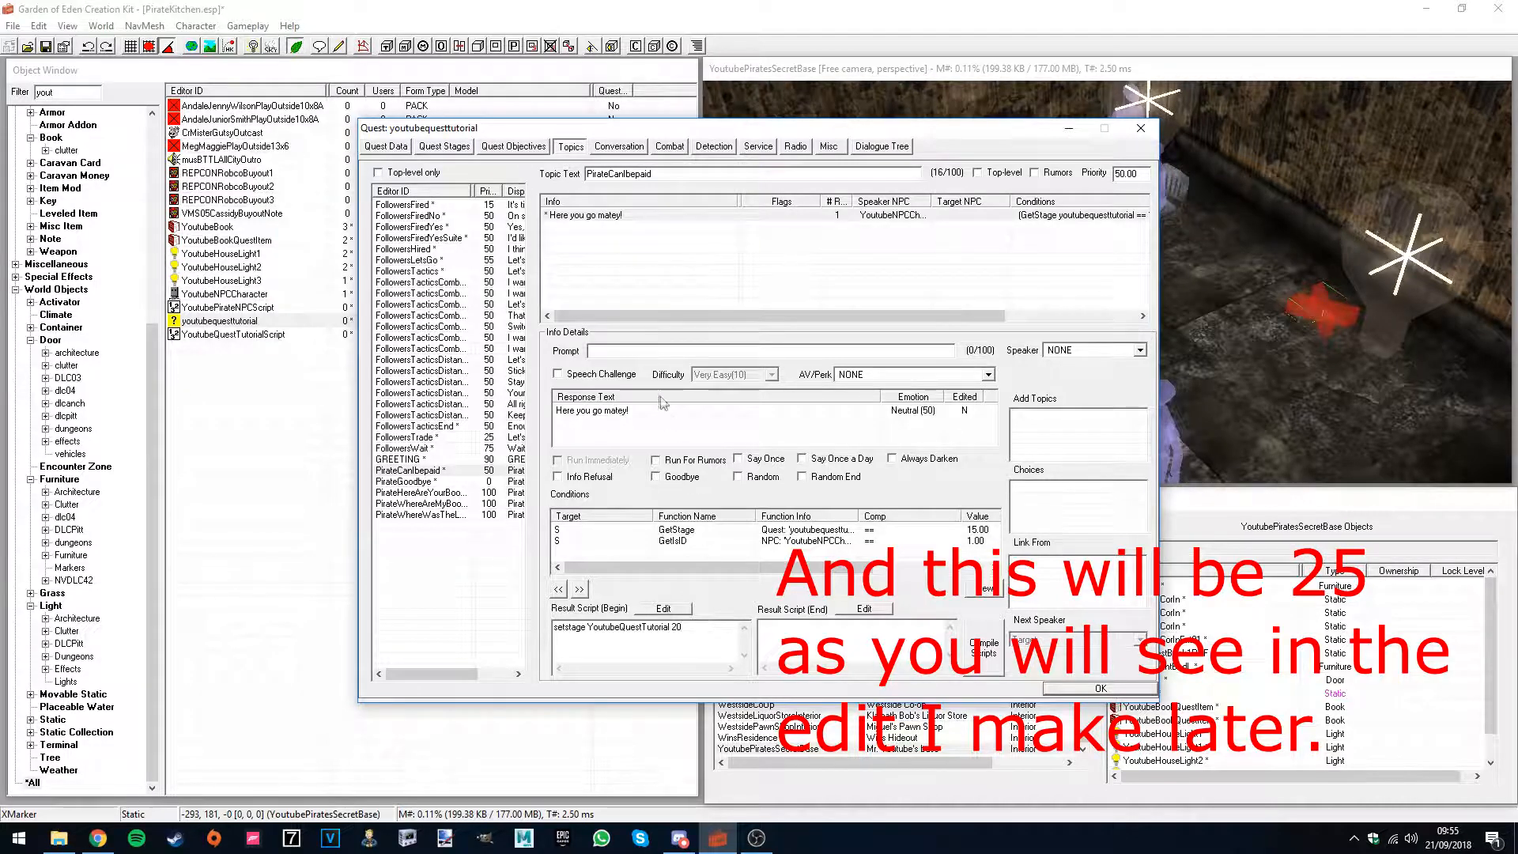
- Set the PirateCanIbepaid response's prompt to "Can I be paid?" and skip the spelling check
left_click(623, 351)
type("Can I be paid?")
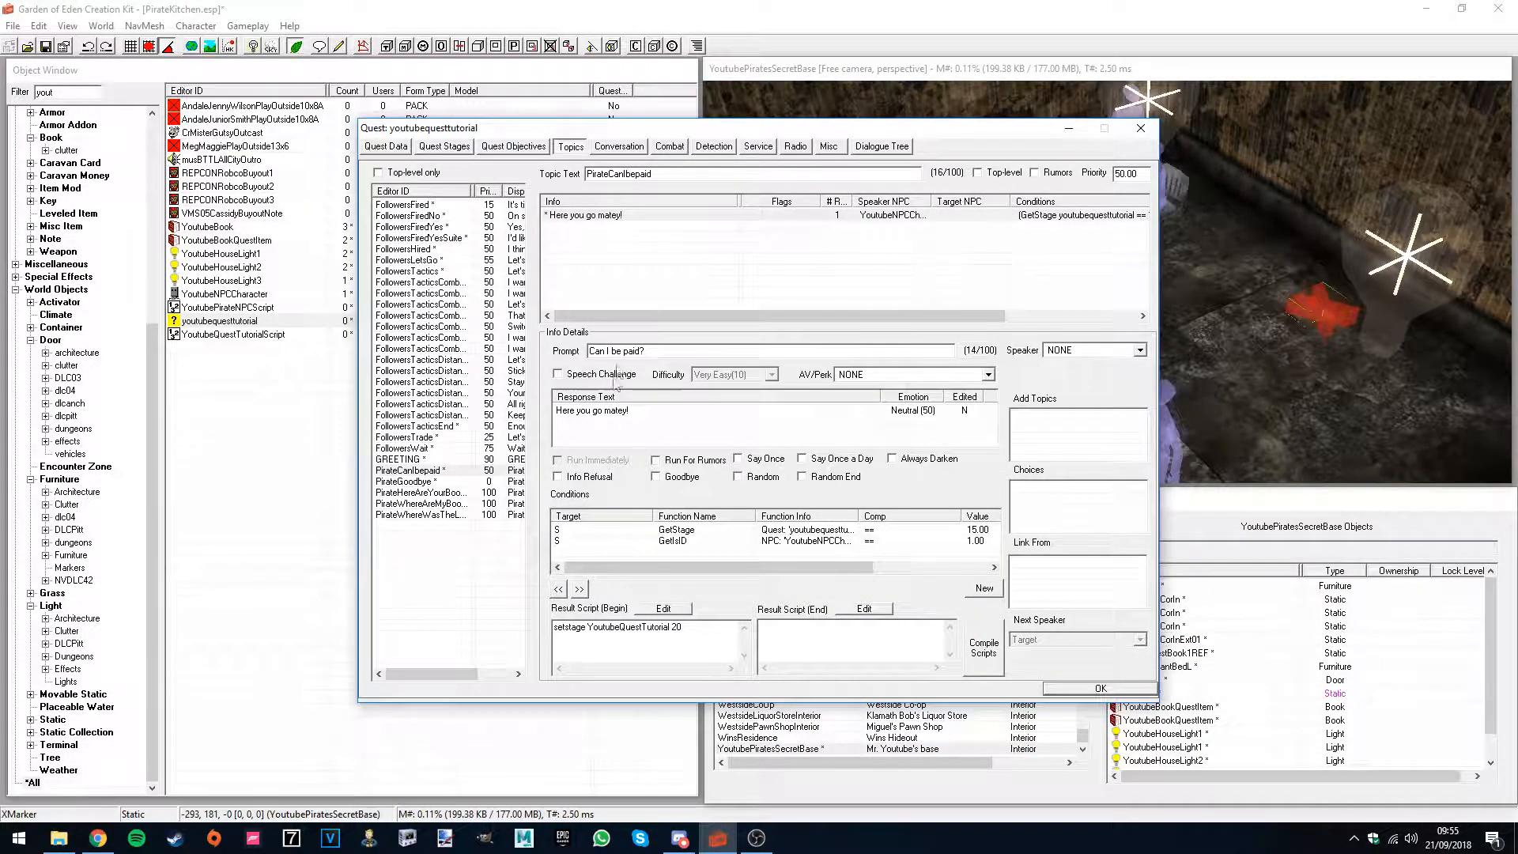
left_click(616, 435)
left_click(653, 323)
- Add "player.additem caps001 100" above the setstage line, compile the scripts, and flag the response as Goodbye
left_click(559, 629)
key("Return")
type("player.additem caps")
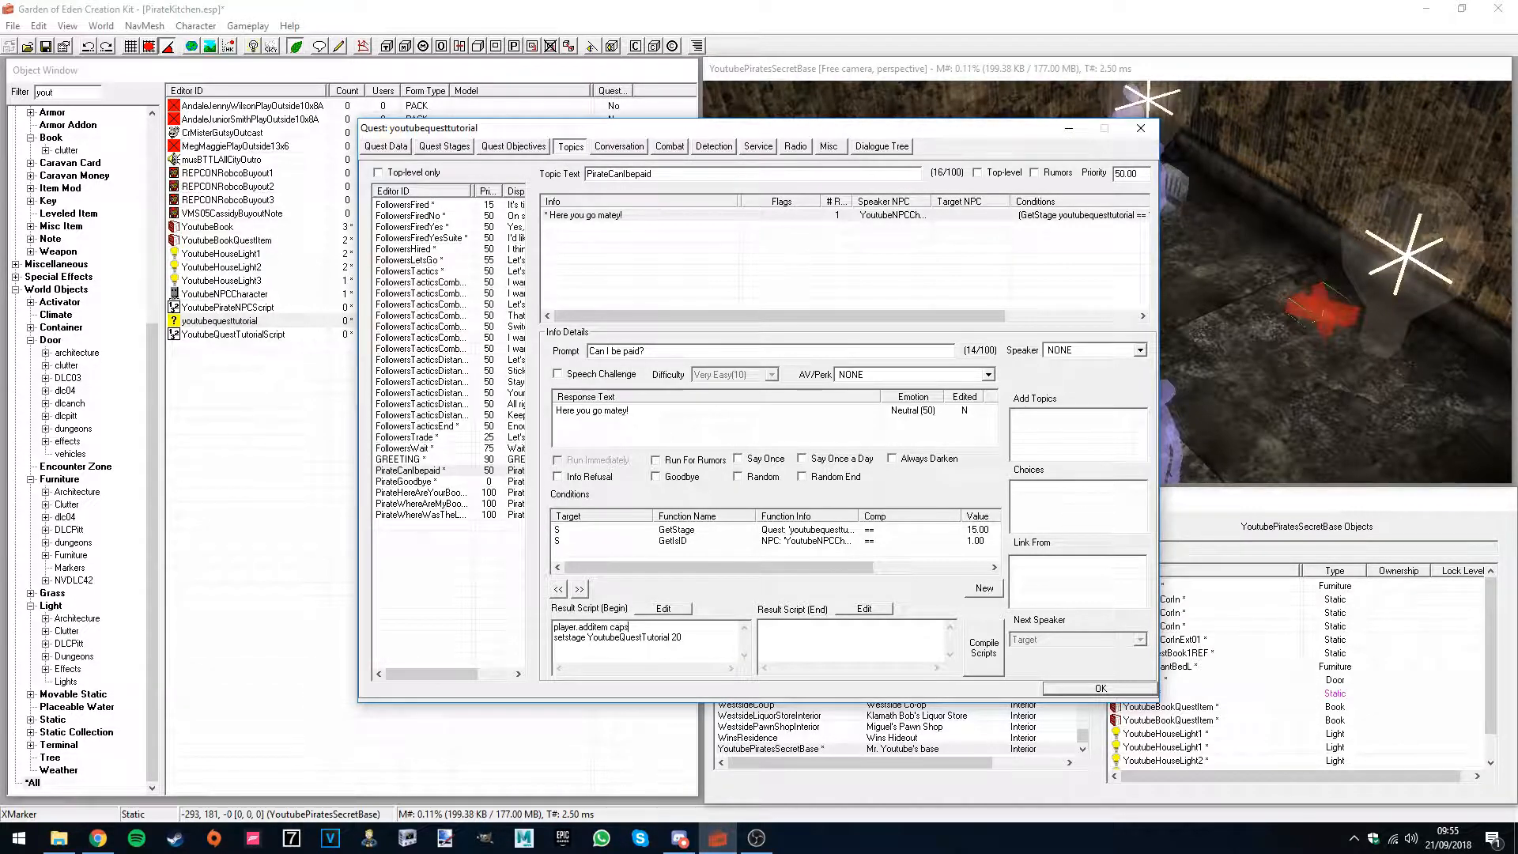
type("001 100")
left_click(983, 642)
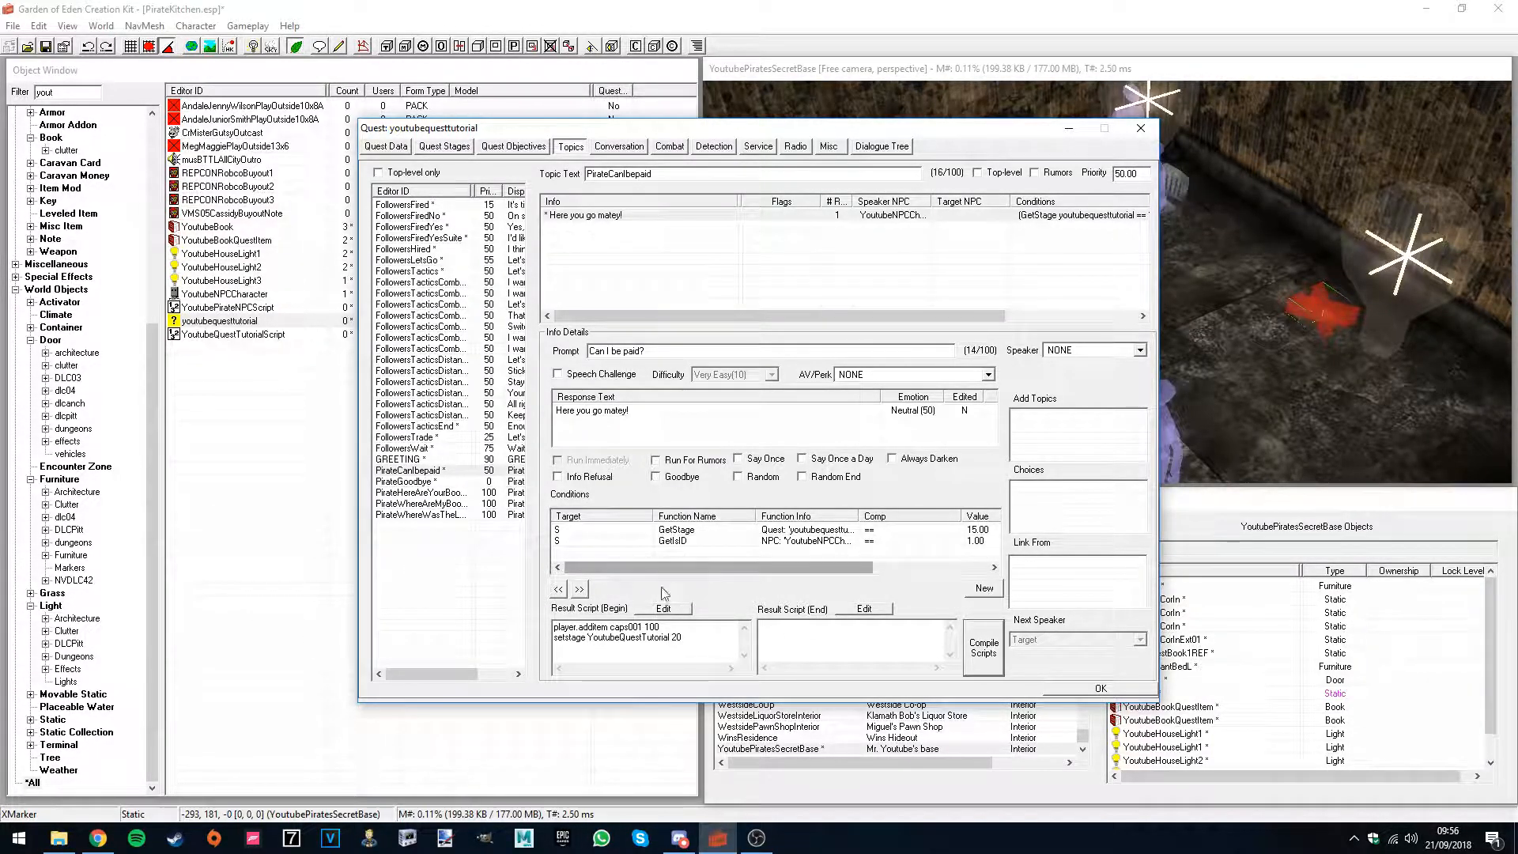
left_click(669, 481)
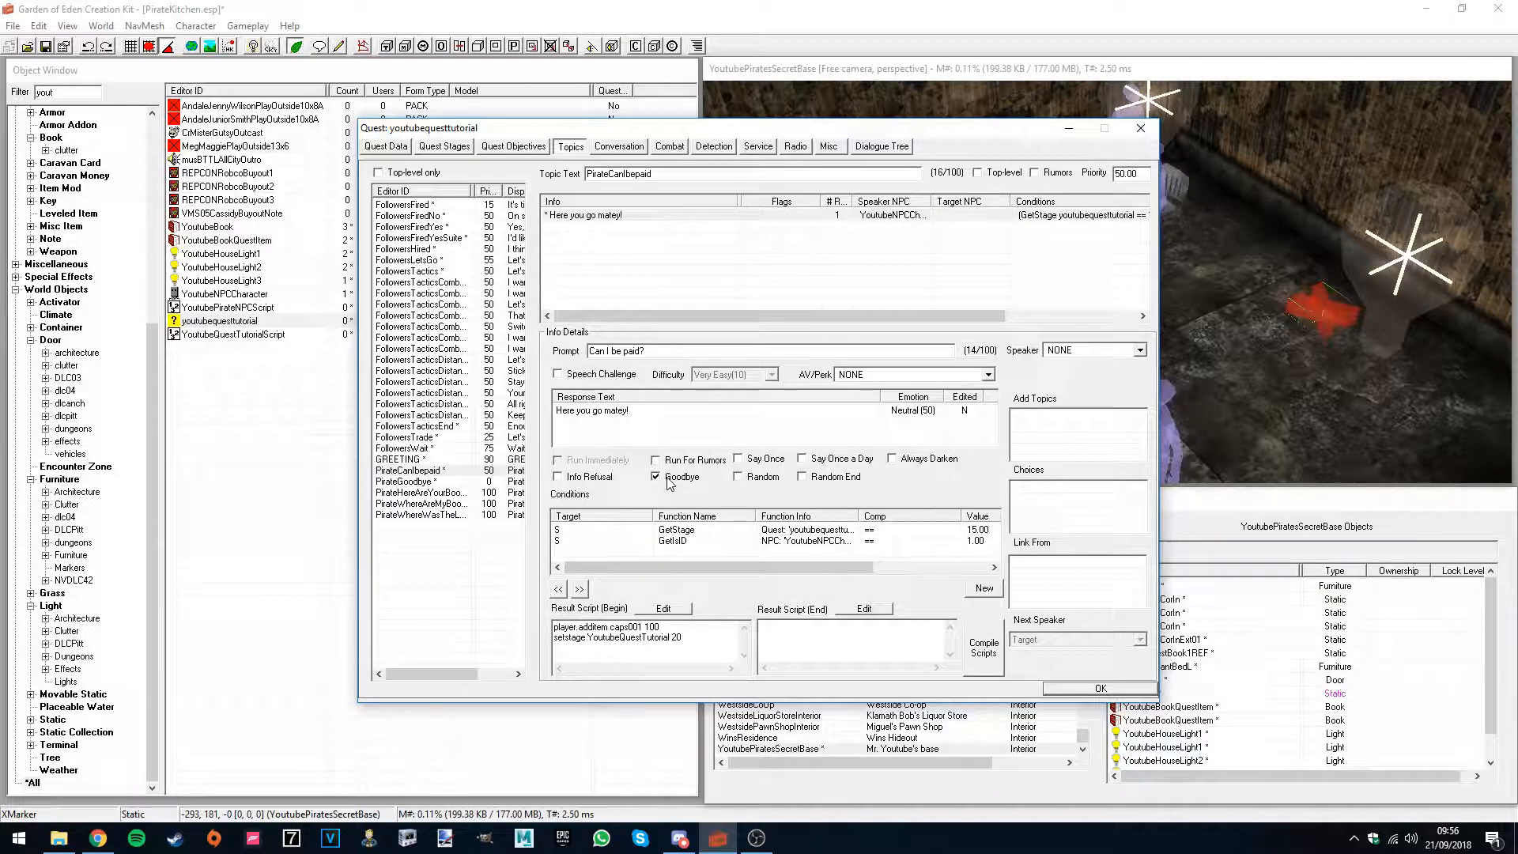
- Add PirateCanIbepaid as a choice of the PirateHereAreYourBooks response and recheck both topics
left_click(423, 493)
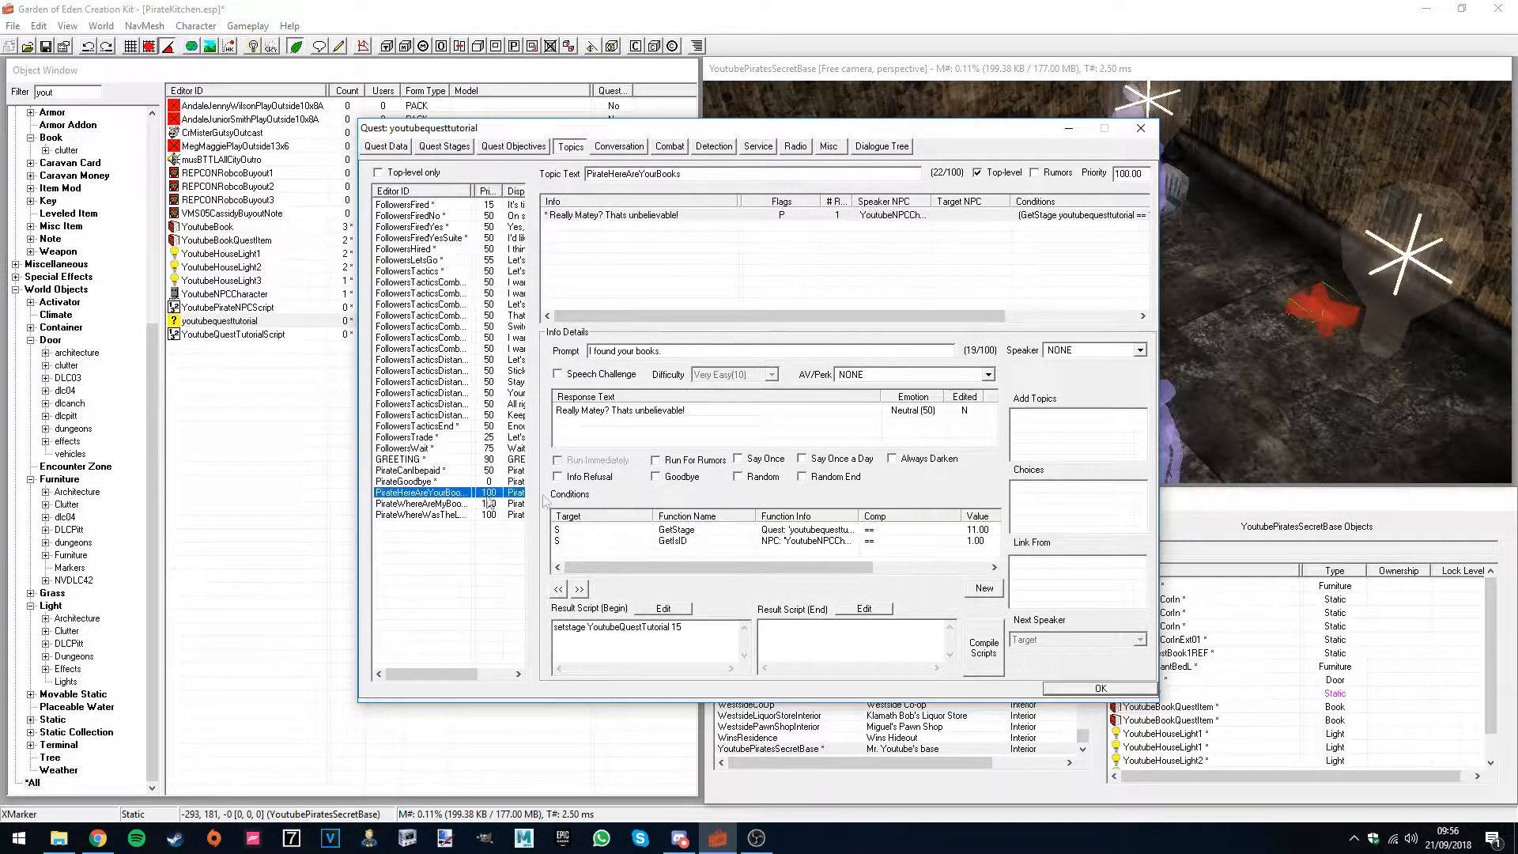
left_click(395, 480)
left_click(403, 470)
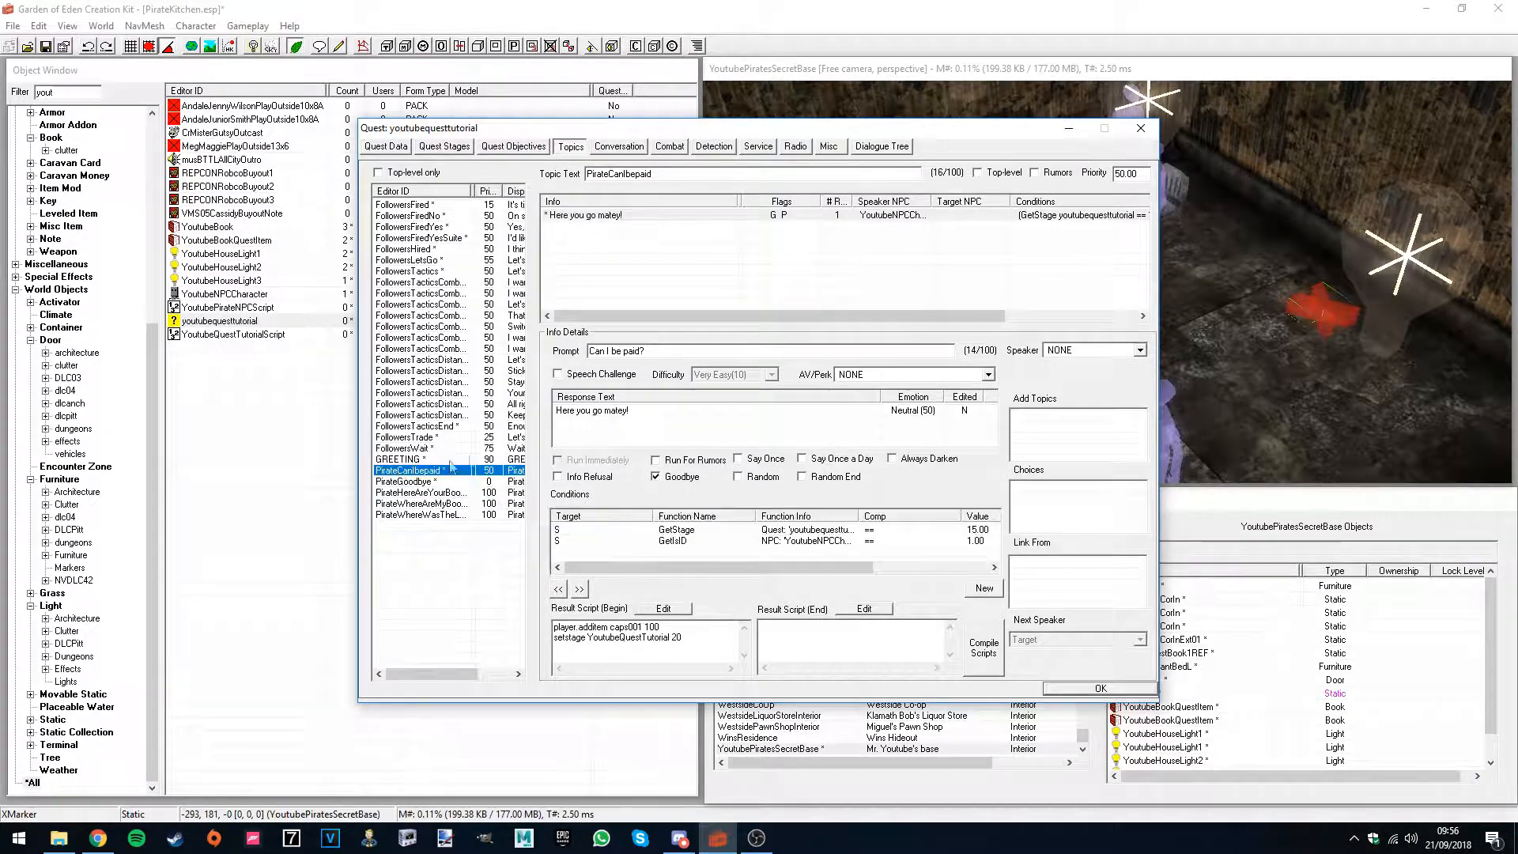
left_click(407, 493)
right_click(1047, 483)
left_click(1063, 494)
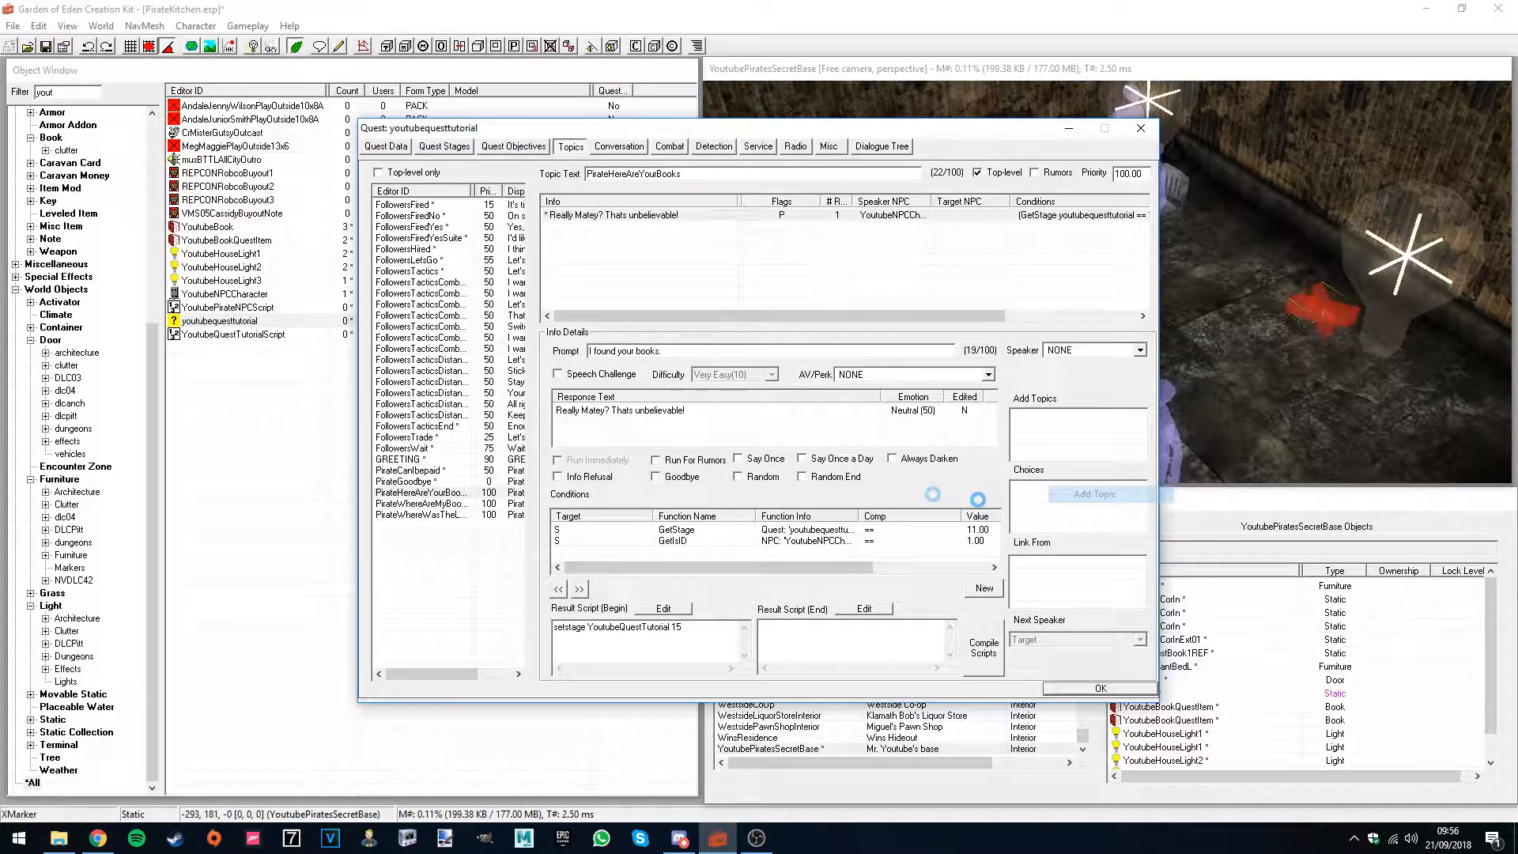
left_click(717, 410)
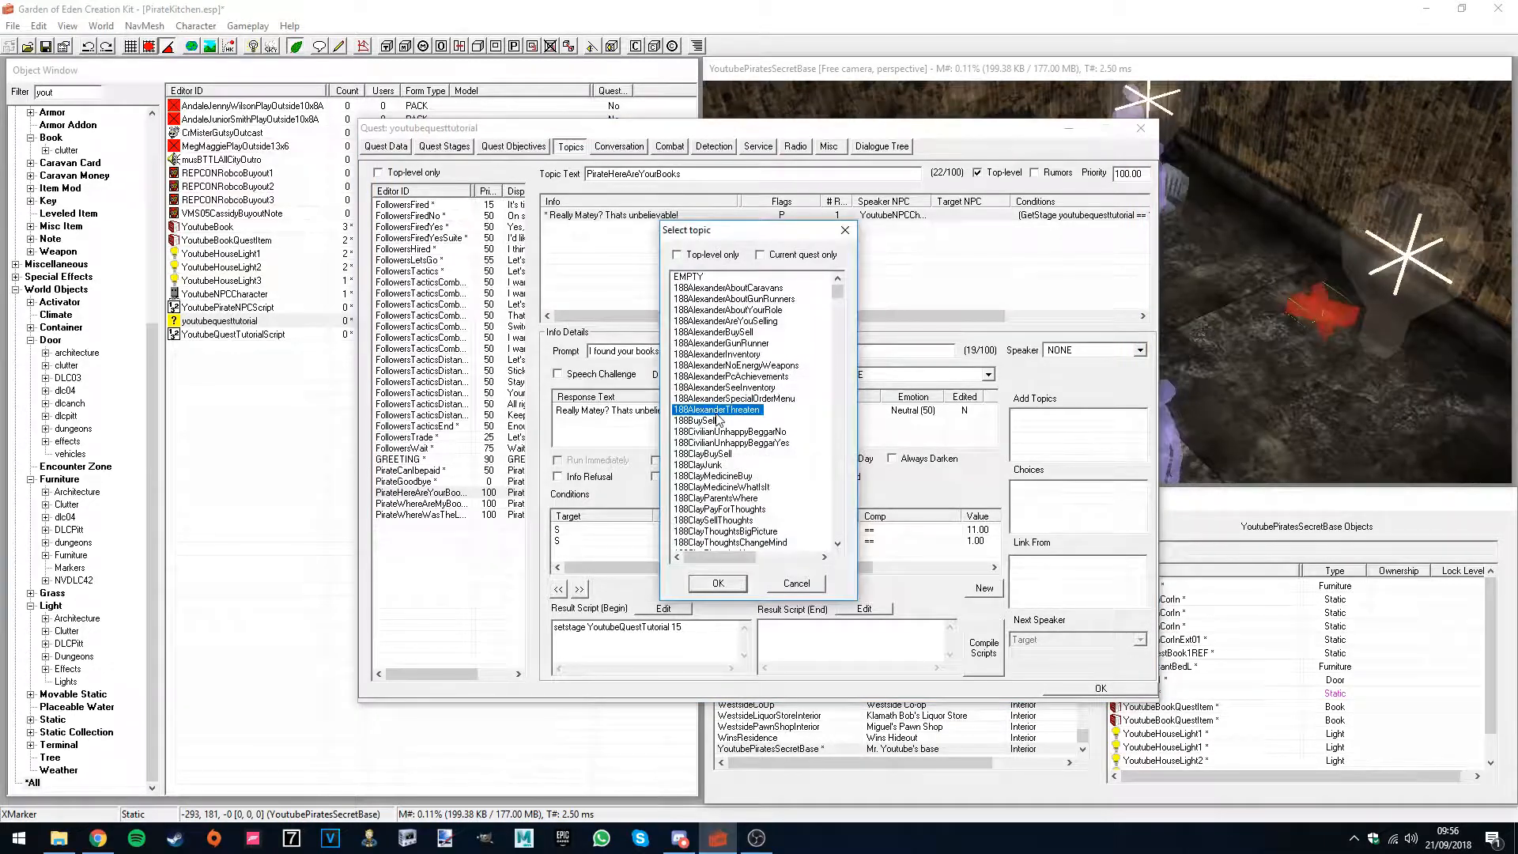
type("pi")
key("Return")
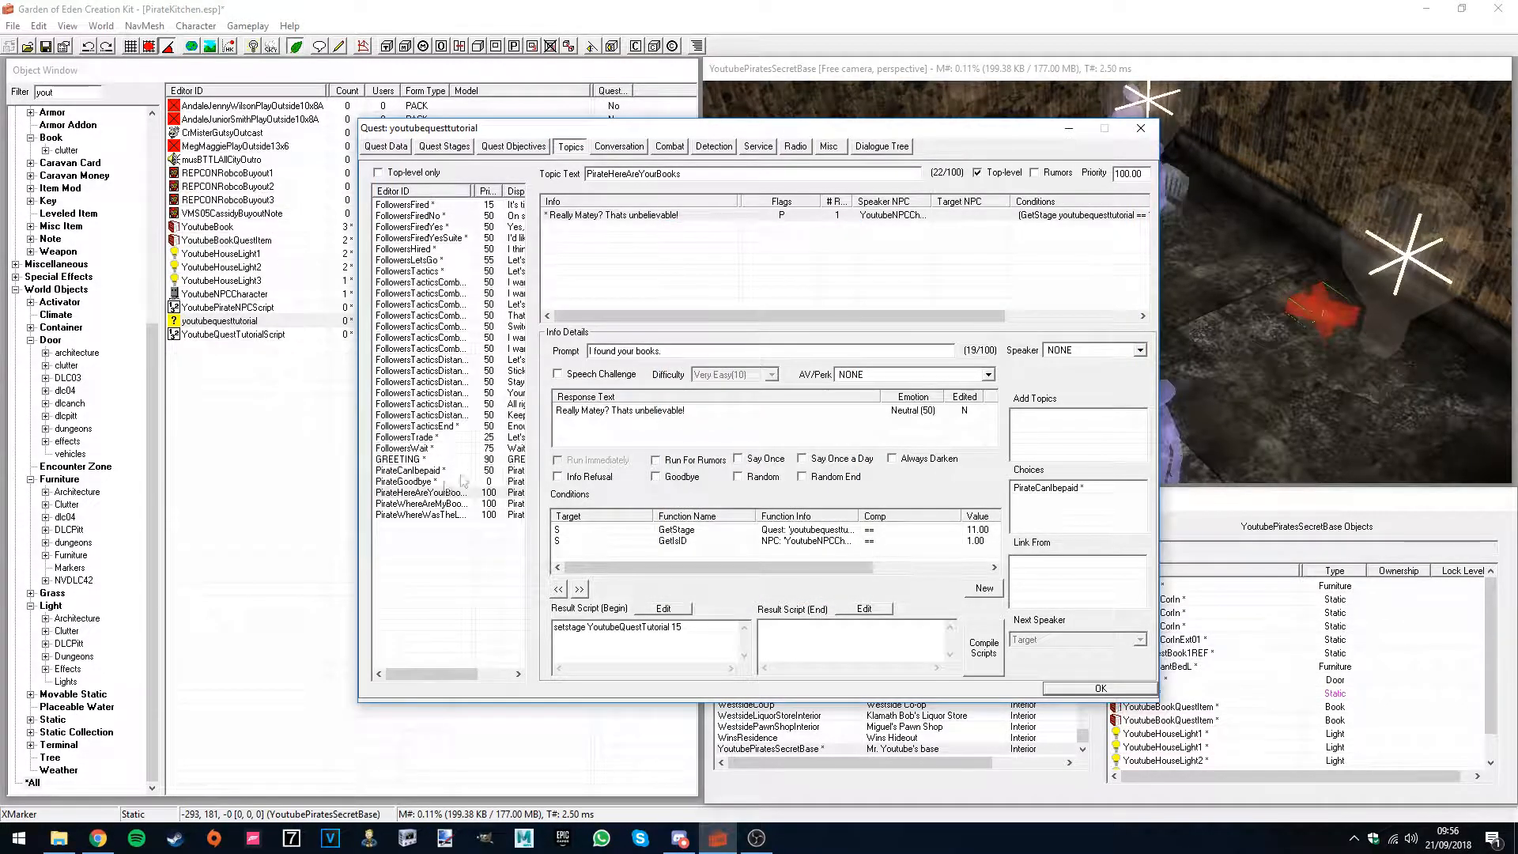
left_click(412, 470)
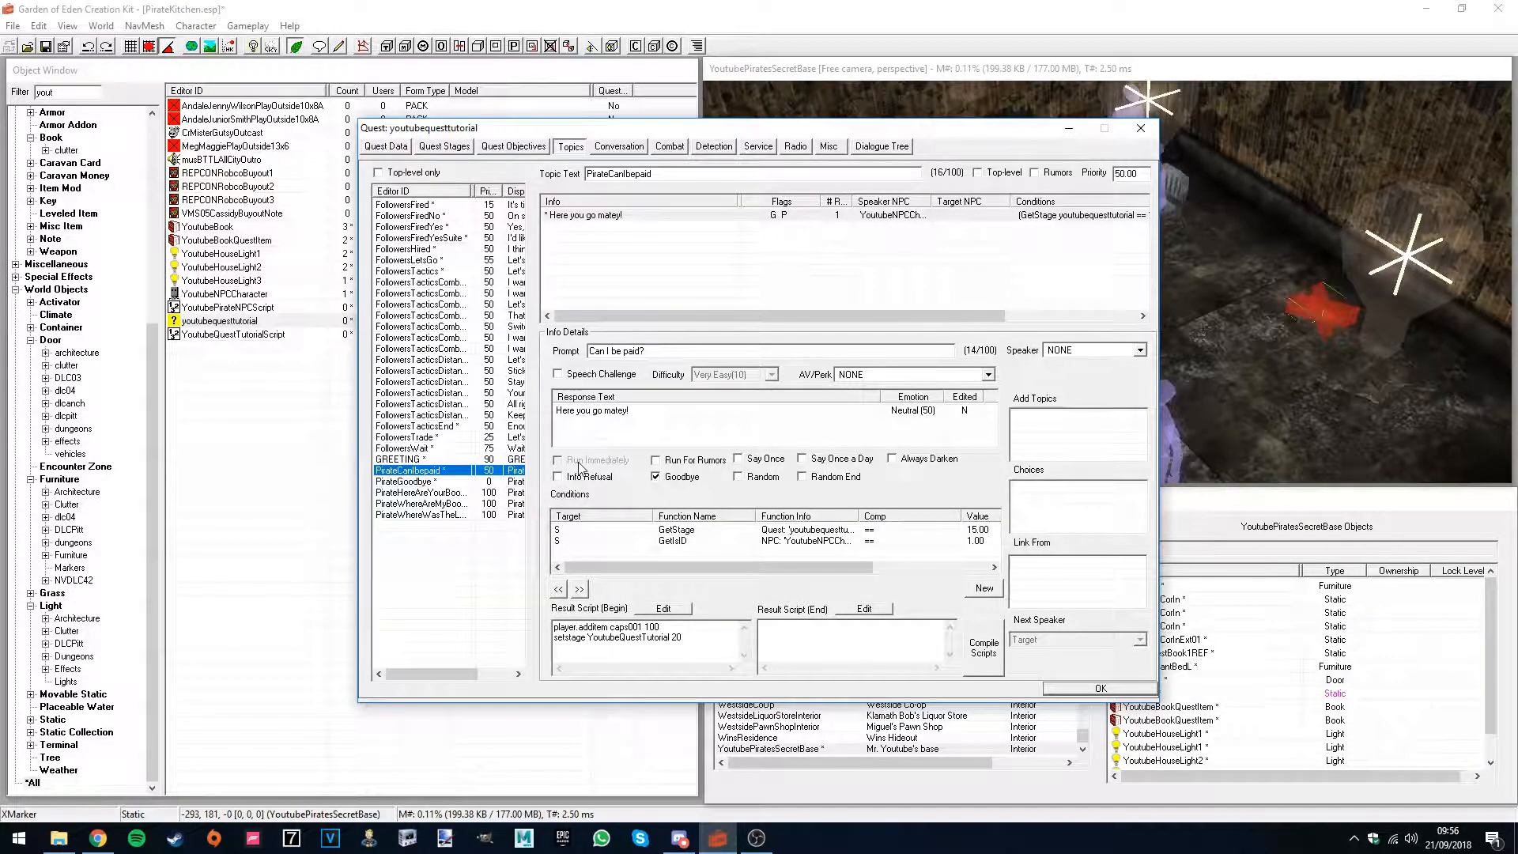
left_click(436, 492)
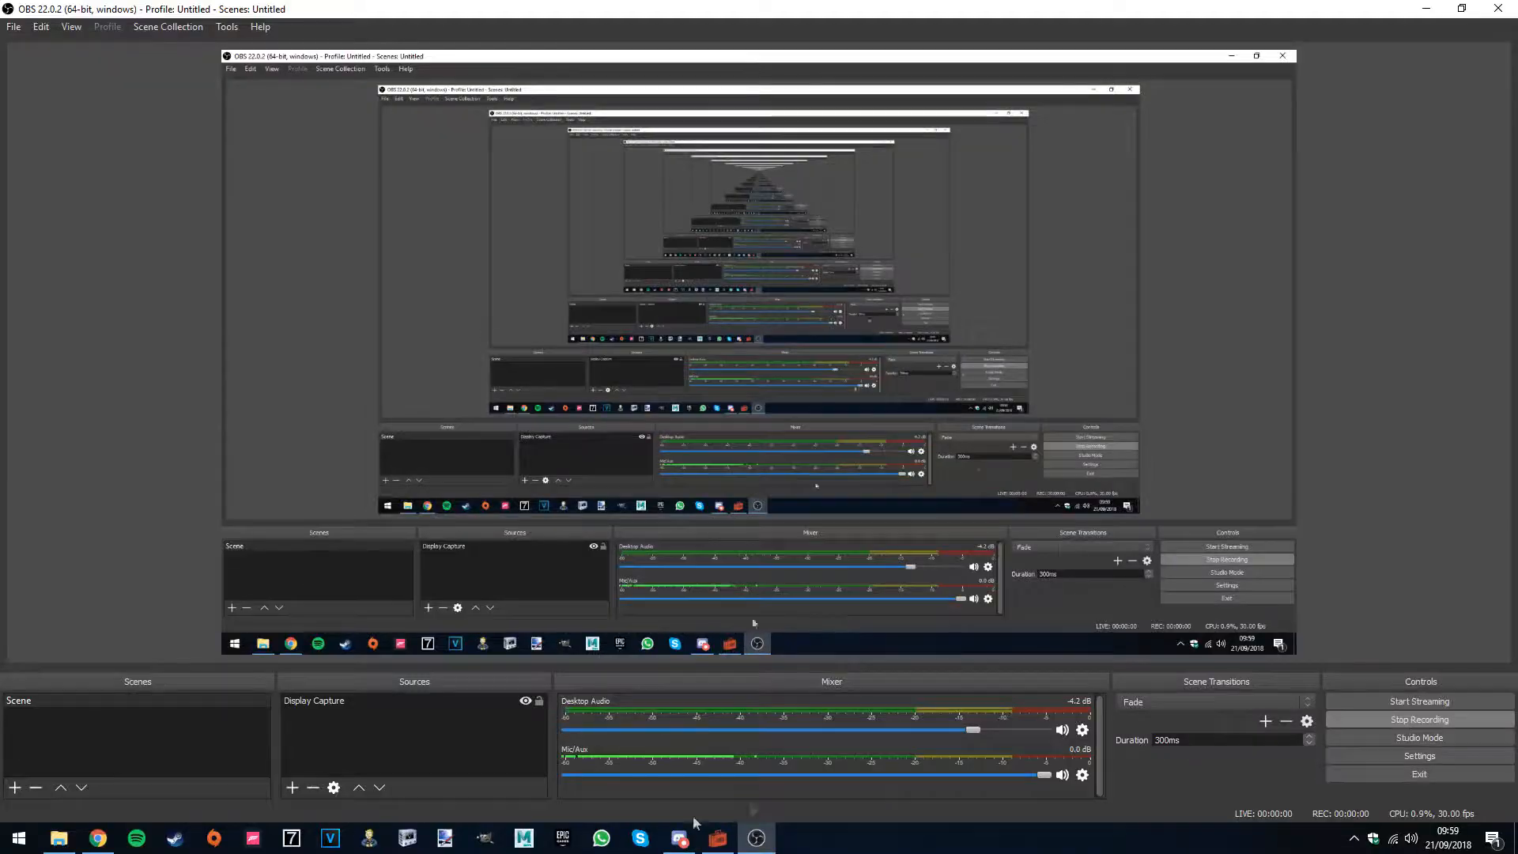
- Switch back to Garden of Eden Creation Kit and set PirateHereAreYourBooks' GetStage condition to 15 and its result script's setstage number to 20
left_click(718, 838)
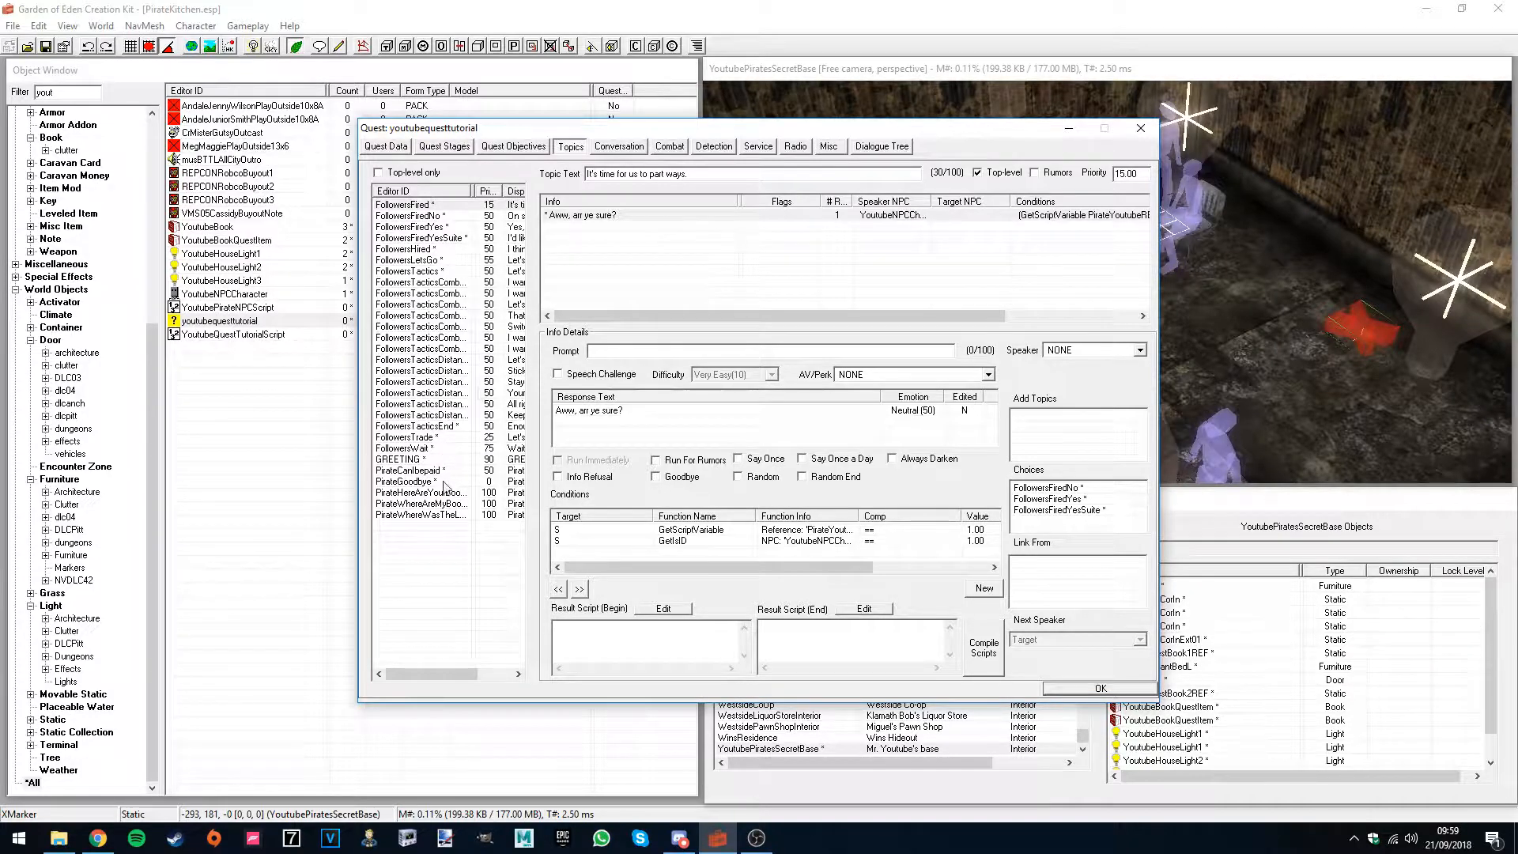
left_click(419, 492)
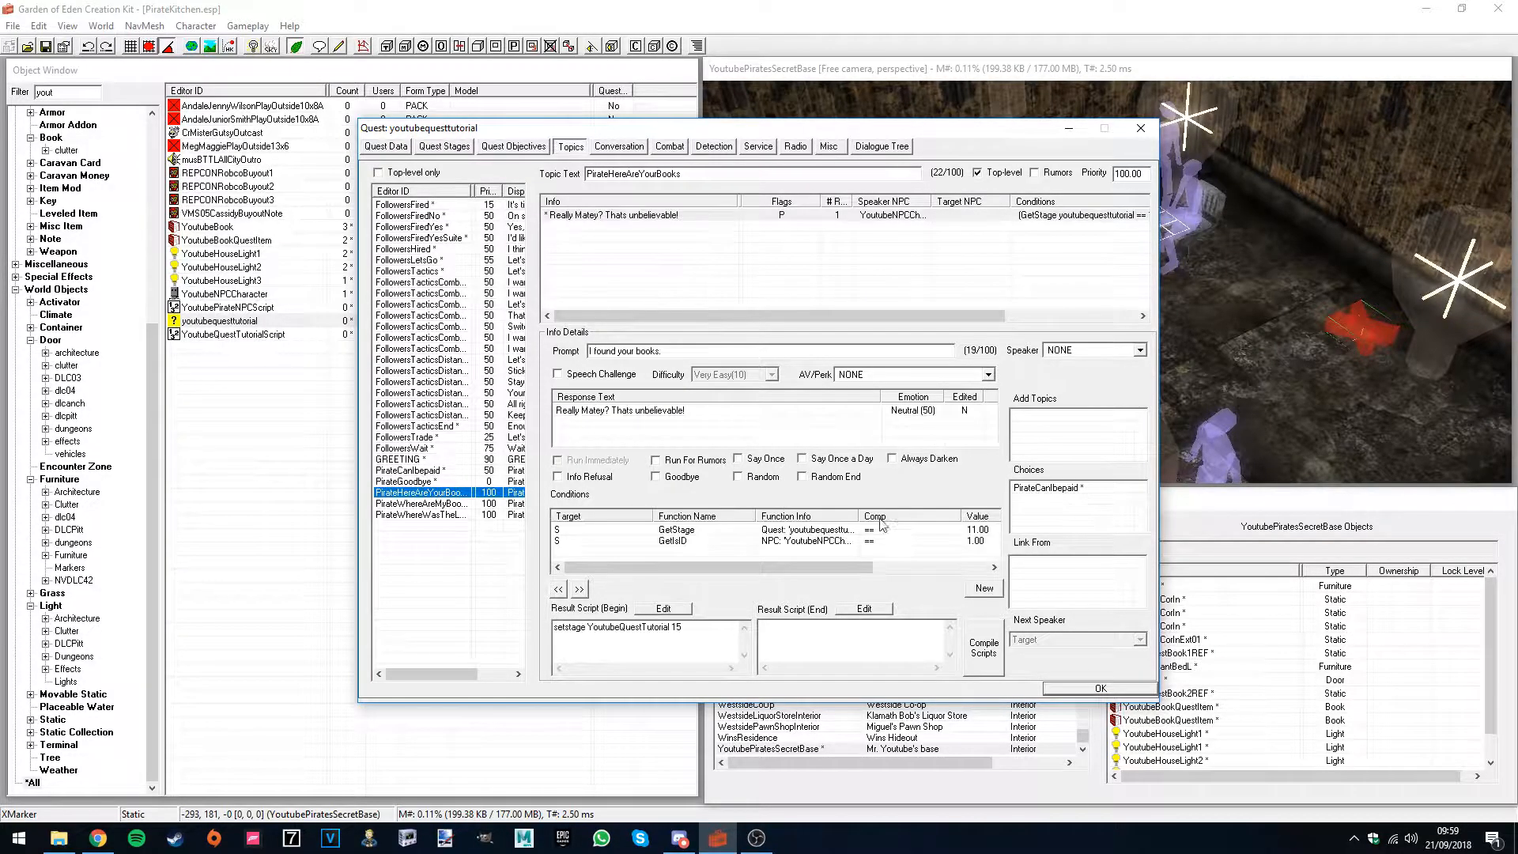
double_click(933, 530)
double_click(923, 596)
type("15")
left_click(1046, 580)
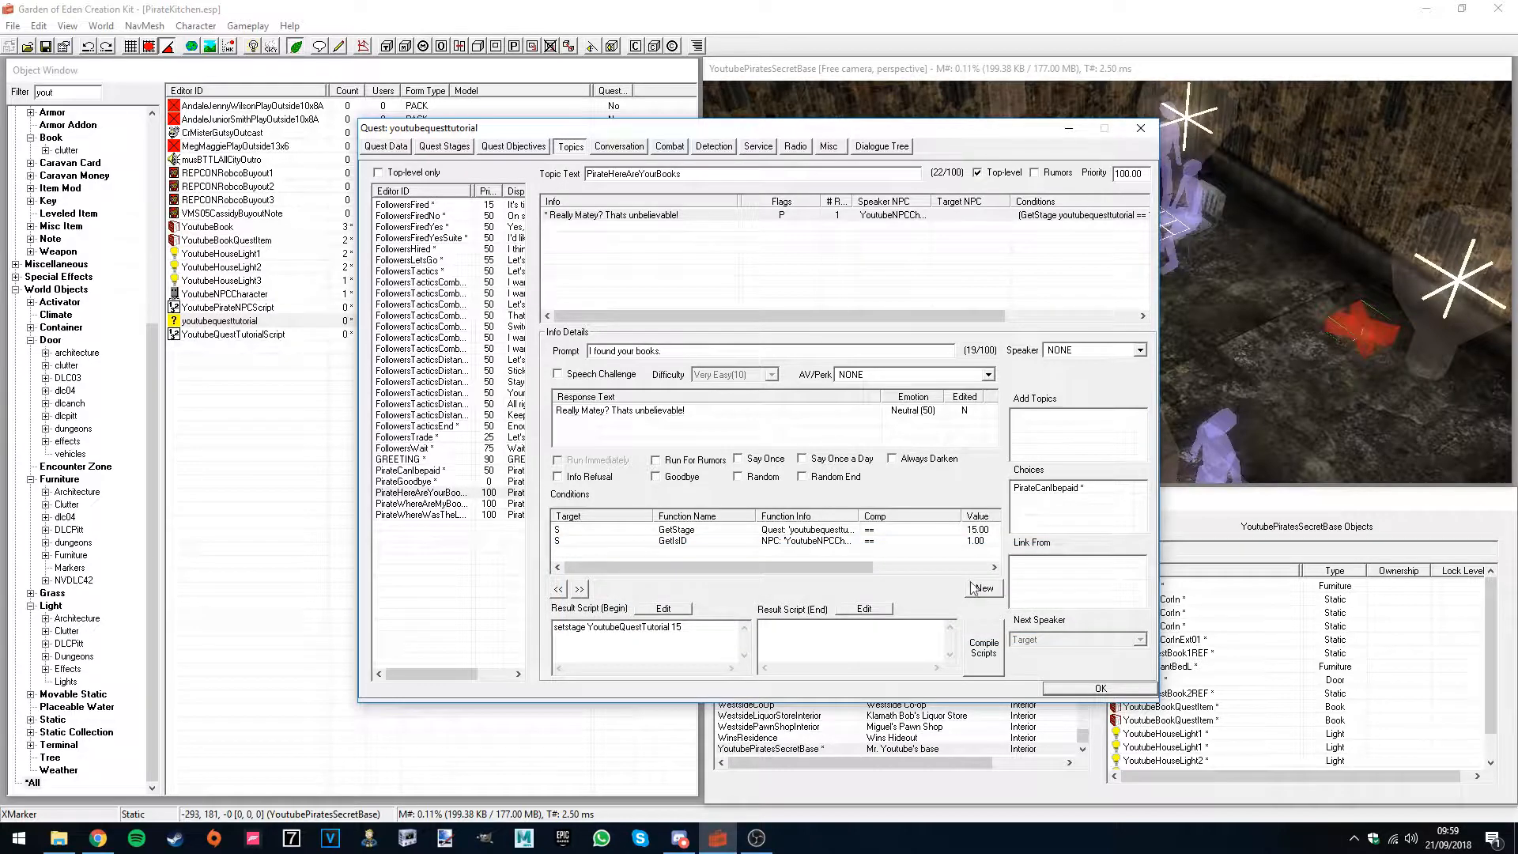
double_click(676, 627)
type("20")
- Add a new quest stage with index 25 after stage 20
left_click(444, 147)
left_click(378, 232)
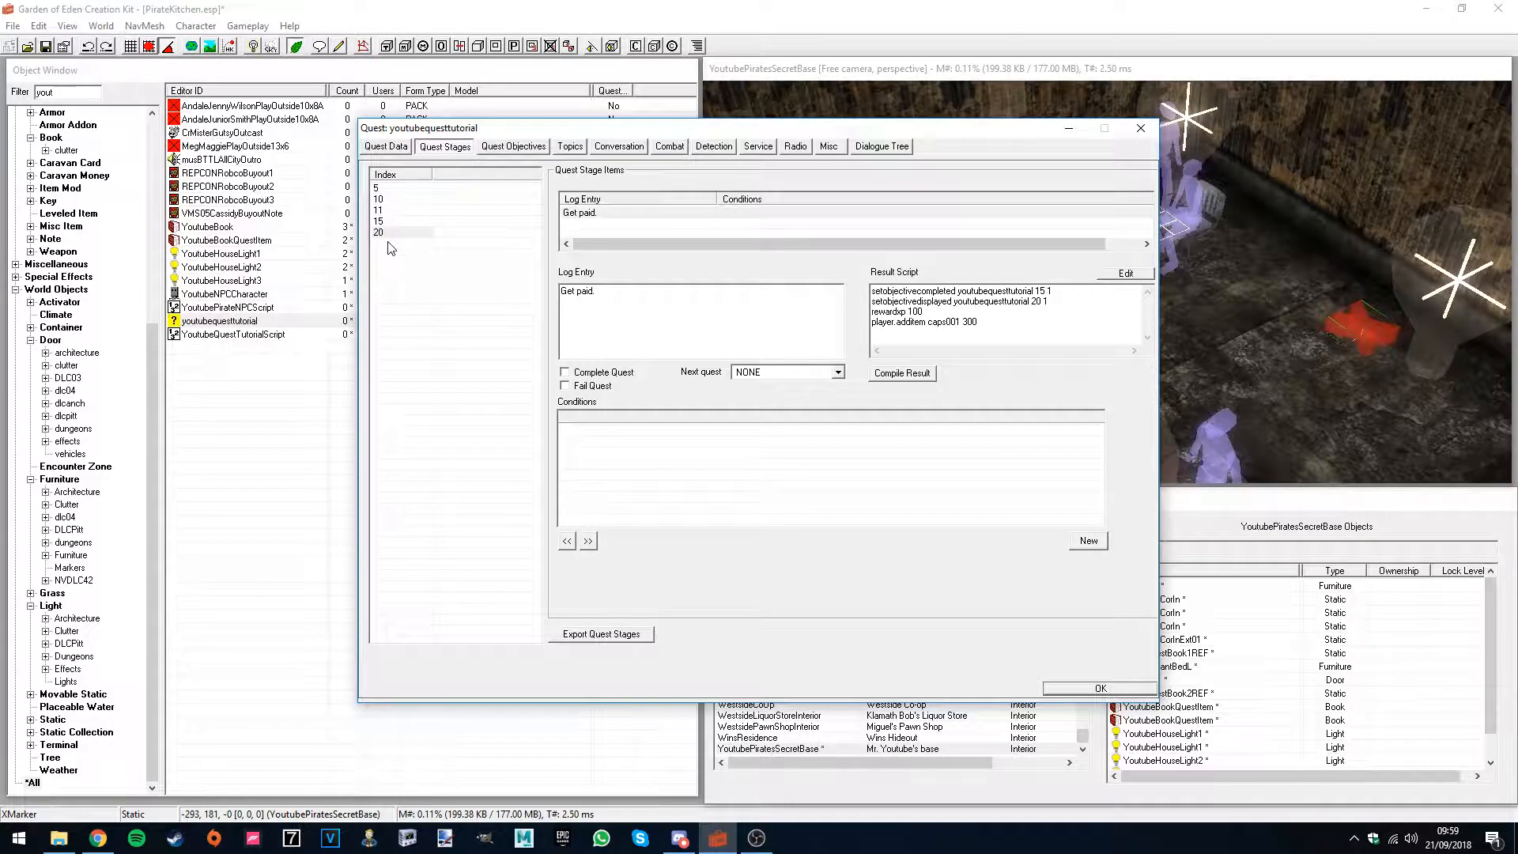
right_click(404, 253)
left_click(423, 252)
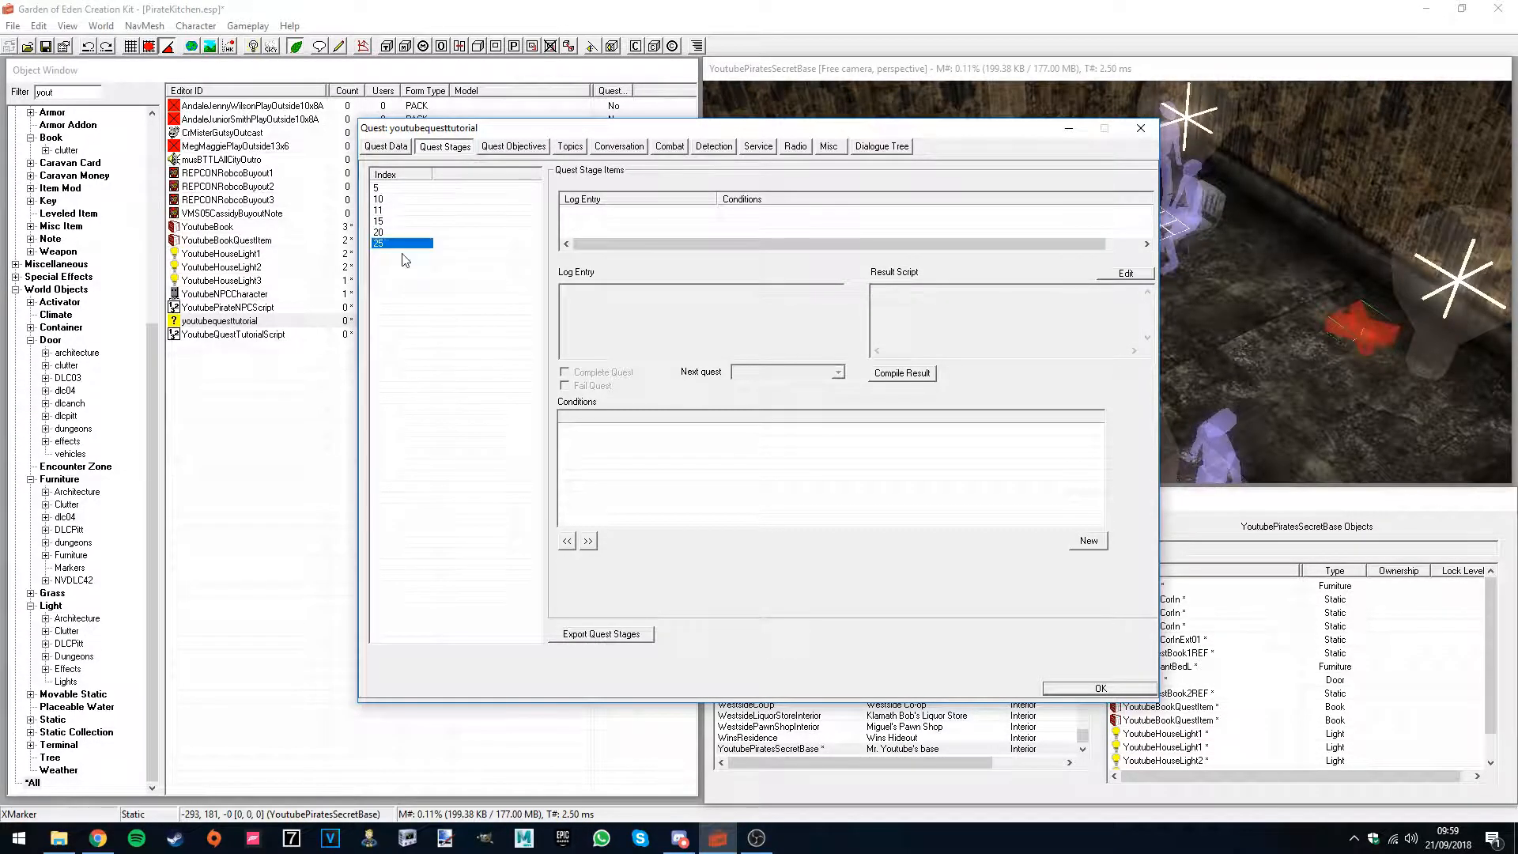
- Give stage 25 an empty log entry marked Complete Quest, and review the result scripts of stages 20 and 15
left_click(391, 232)
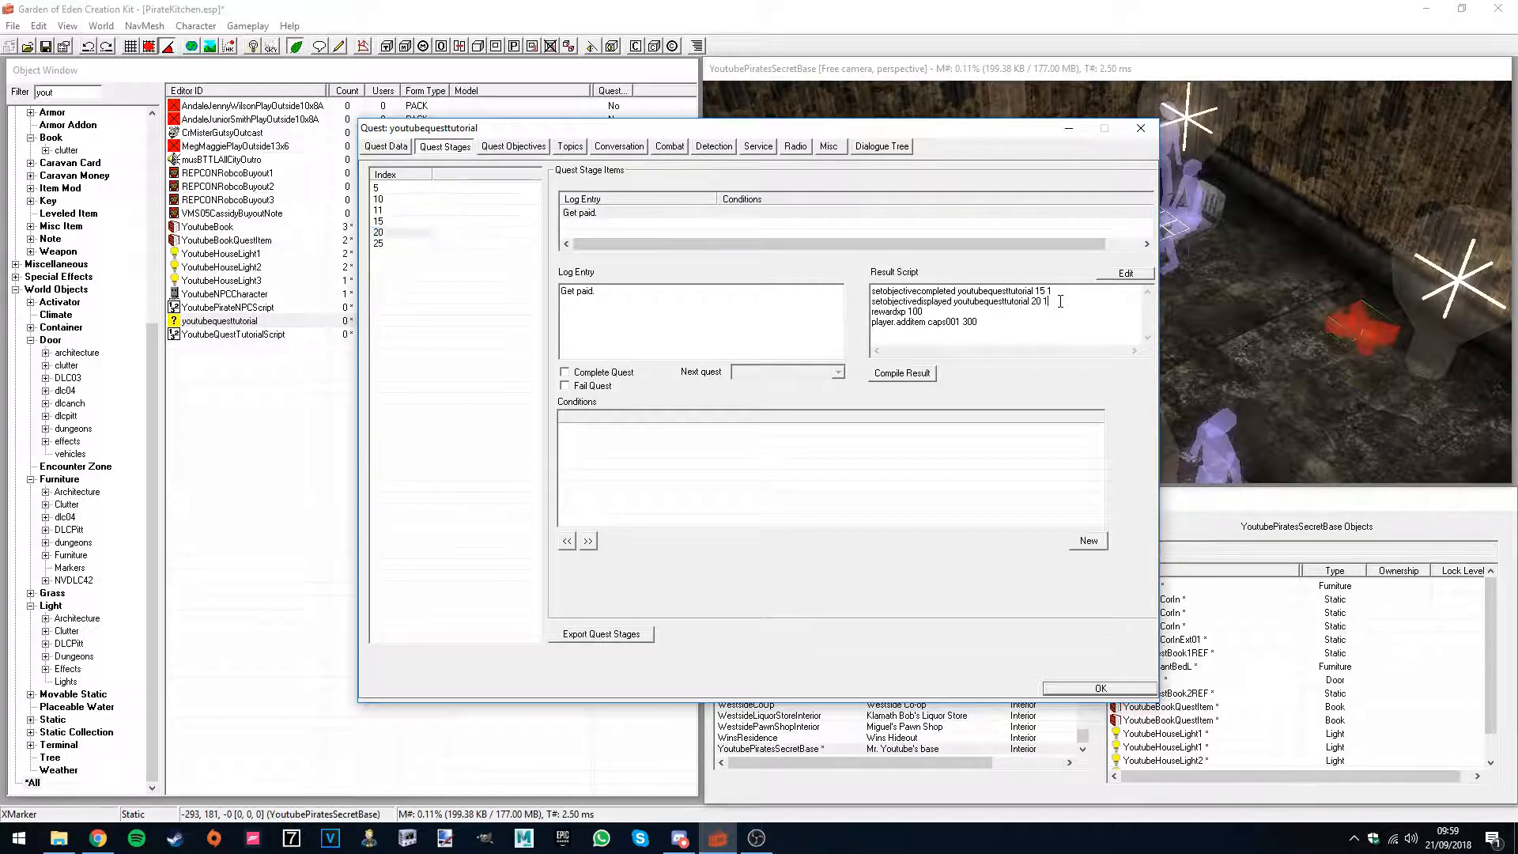
left_click_drag(1061, 301, 1032, 302)
left_click(381, 244)
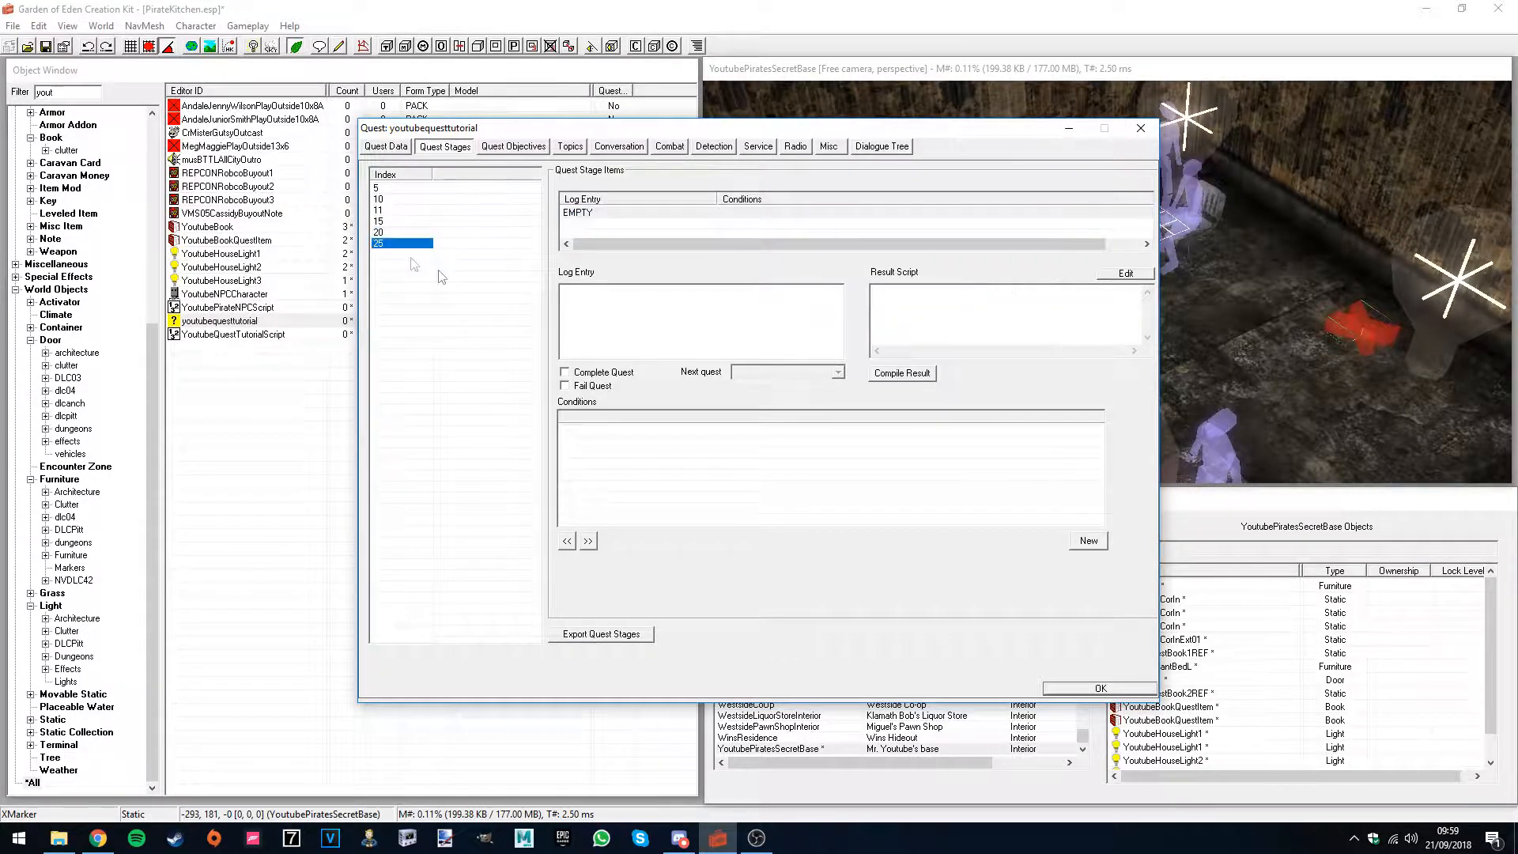
left_click(566, 372)
left_click(386, 224)
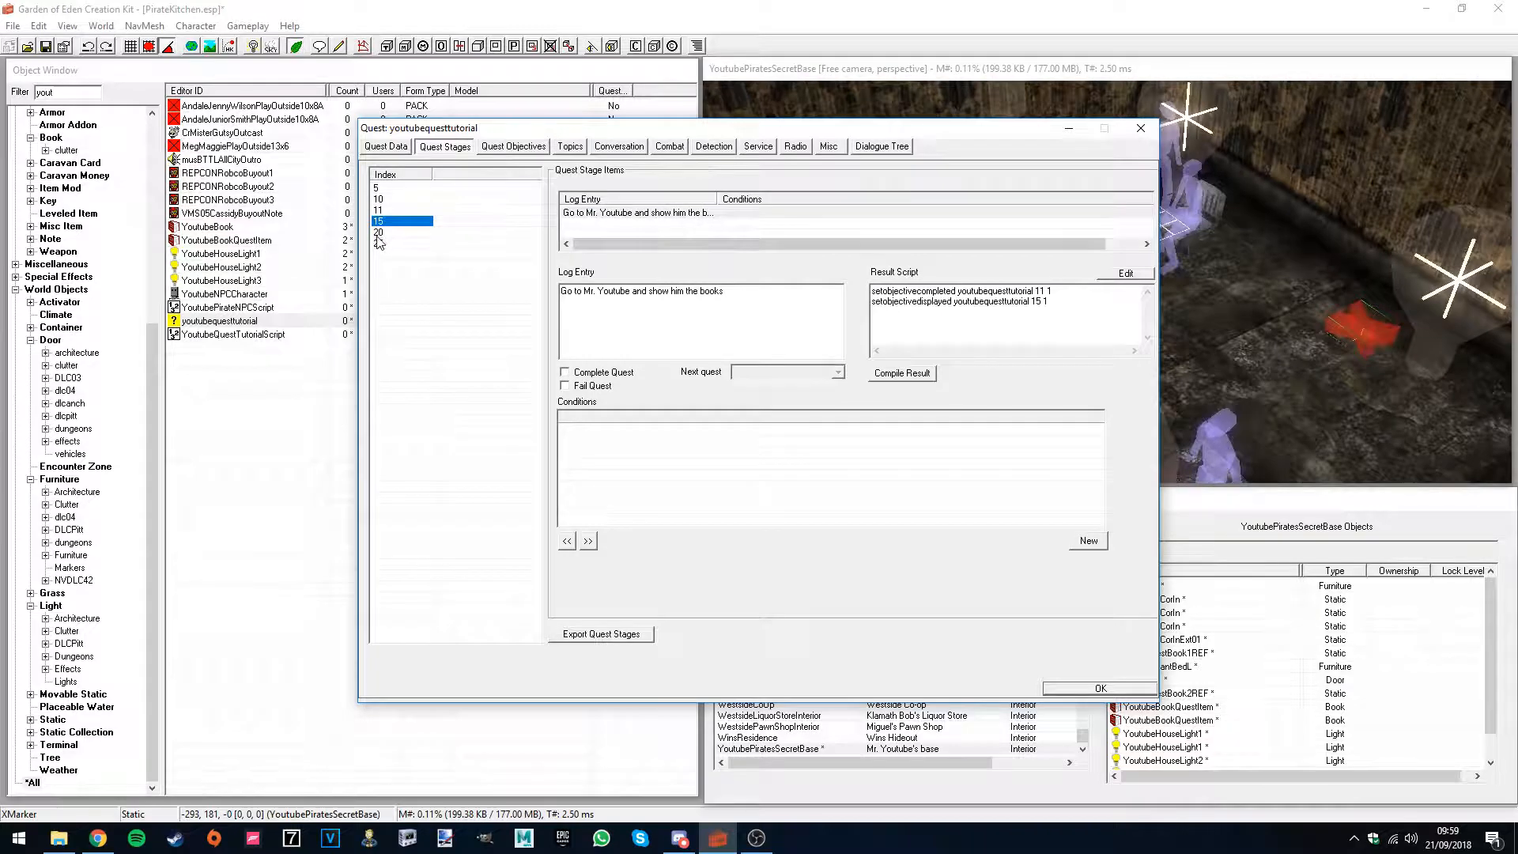
- Recheck stages 20 and 25, and set the setstage number in PirateCanIbepaid's result script to 25 and compile it
left_click(387, 233)
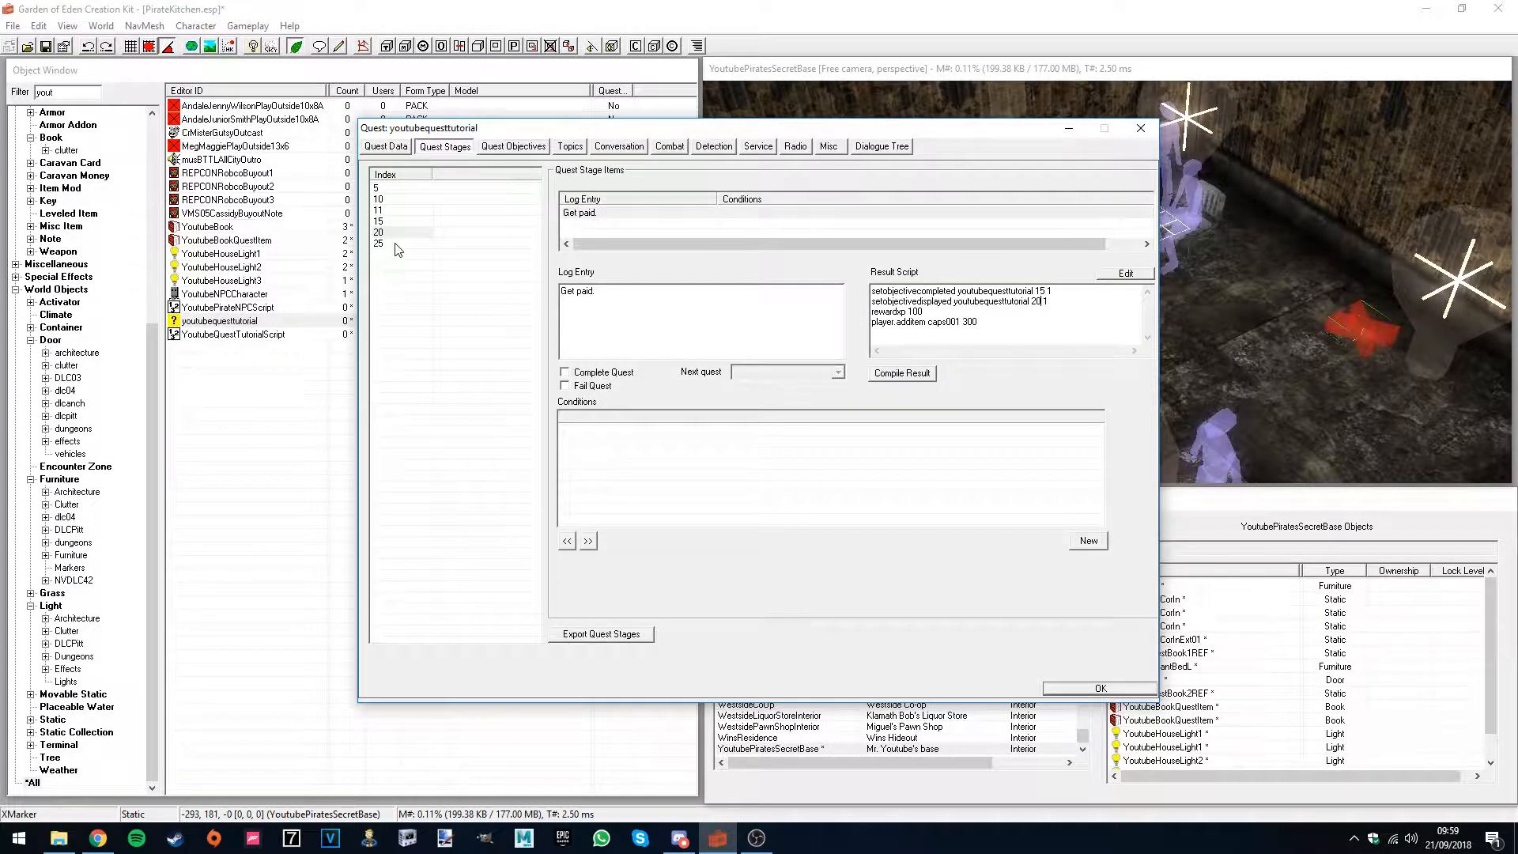
left_click(397, 245)
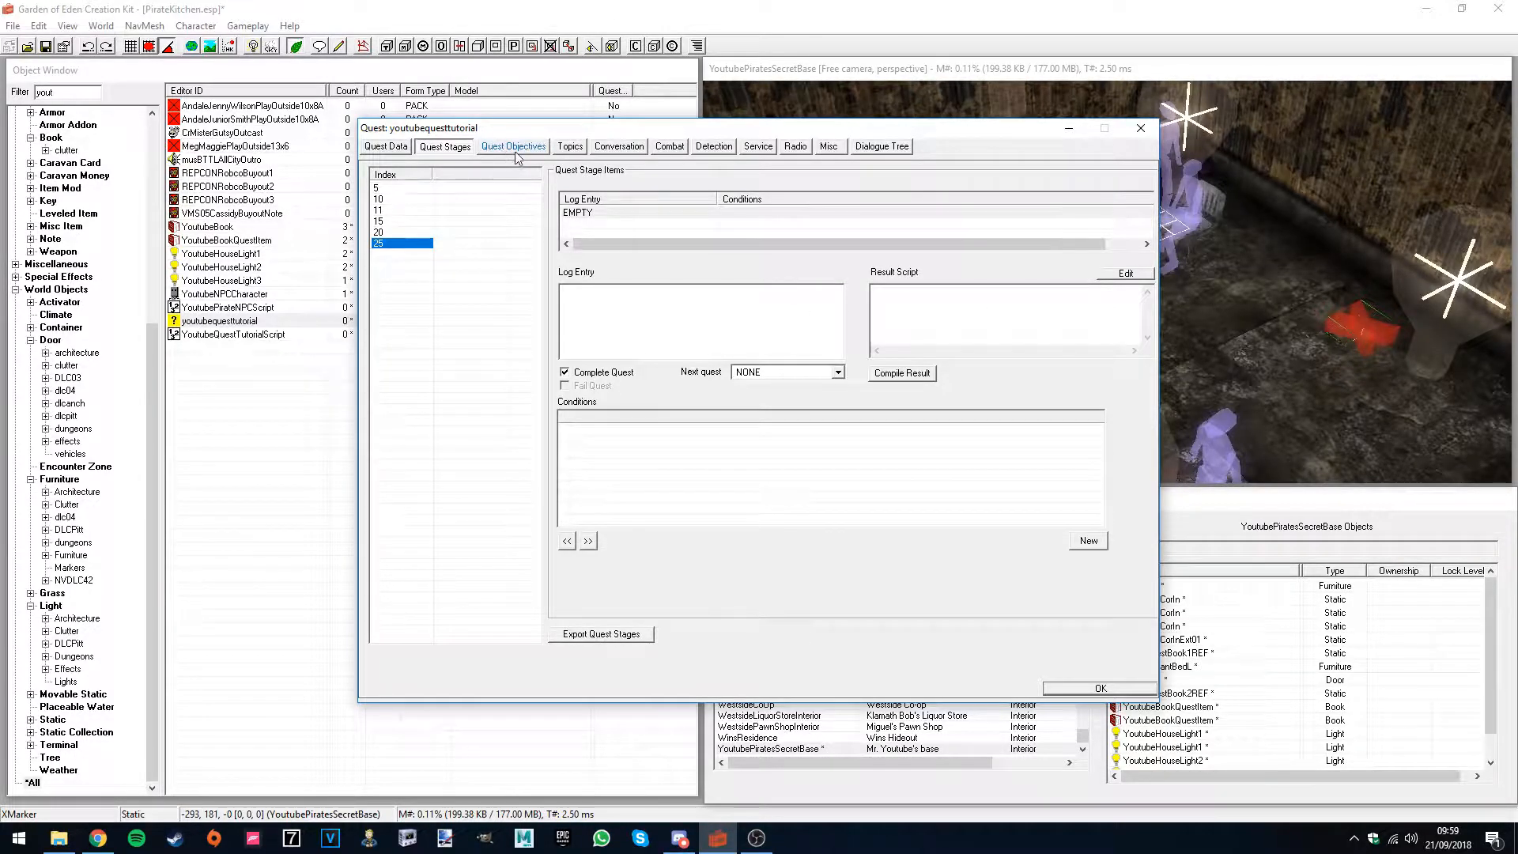
left_click(569, 146)
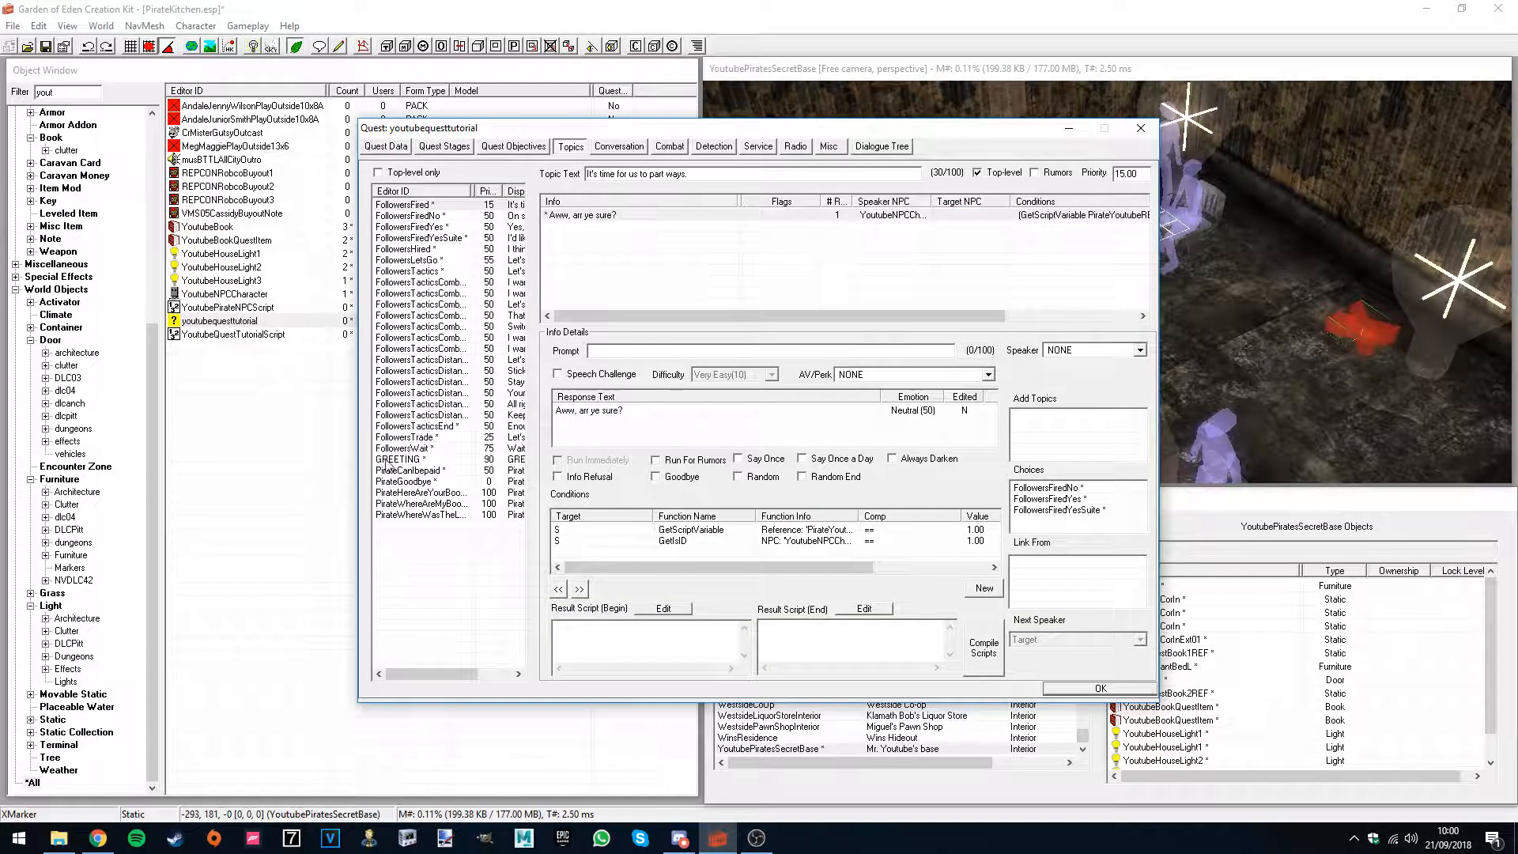
left_click(431, 471)
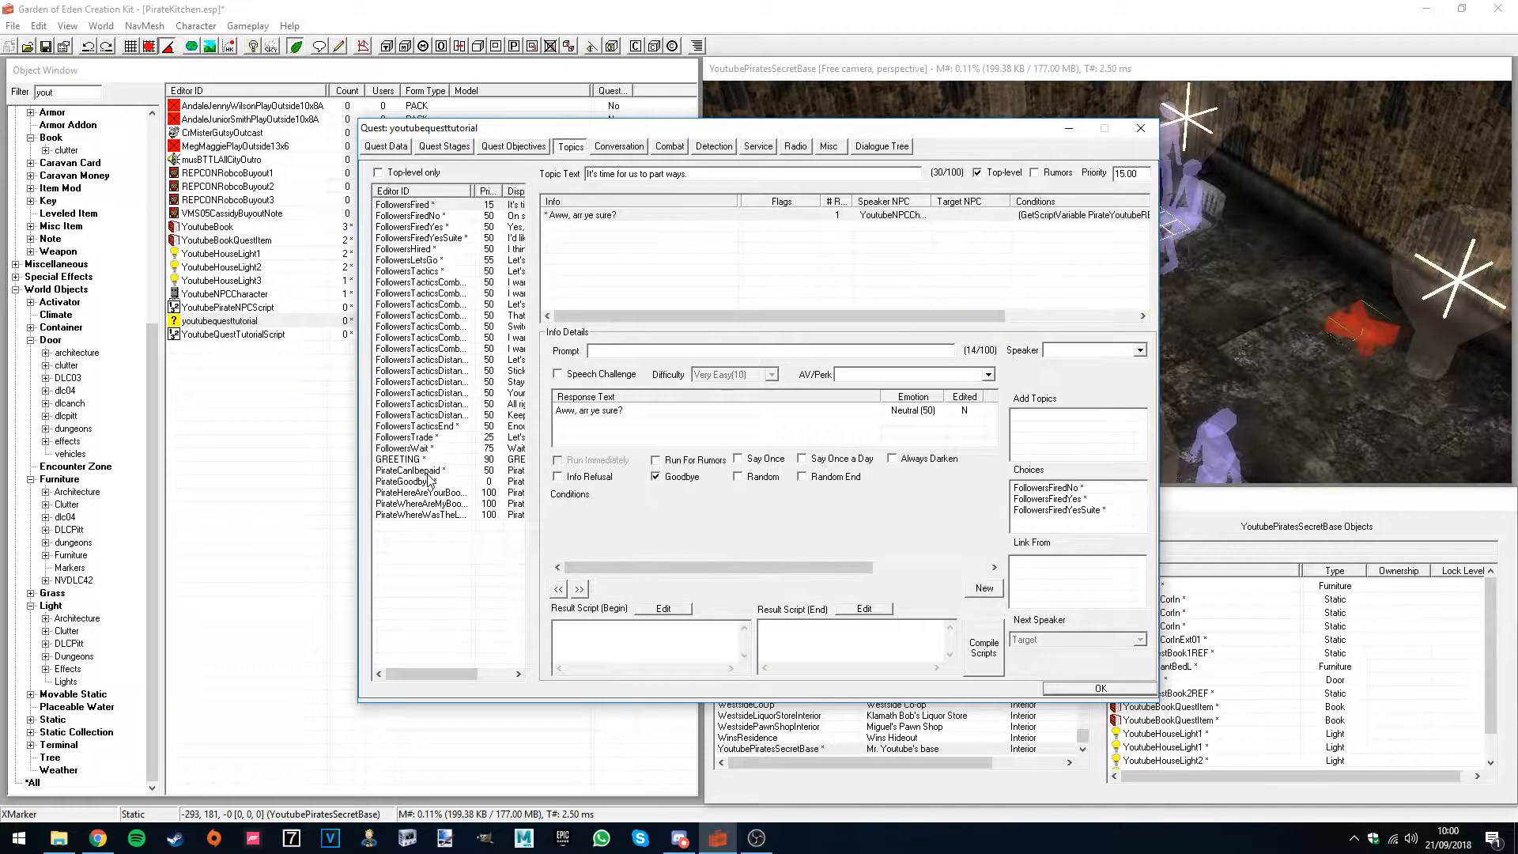
type("25")
left_click(982, 649)
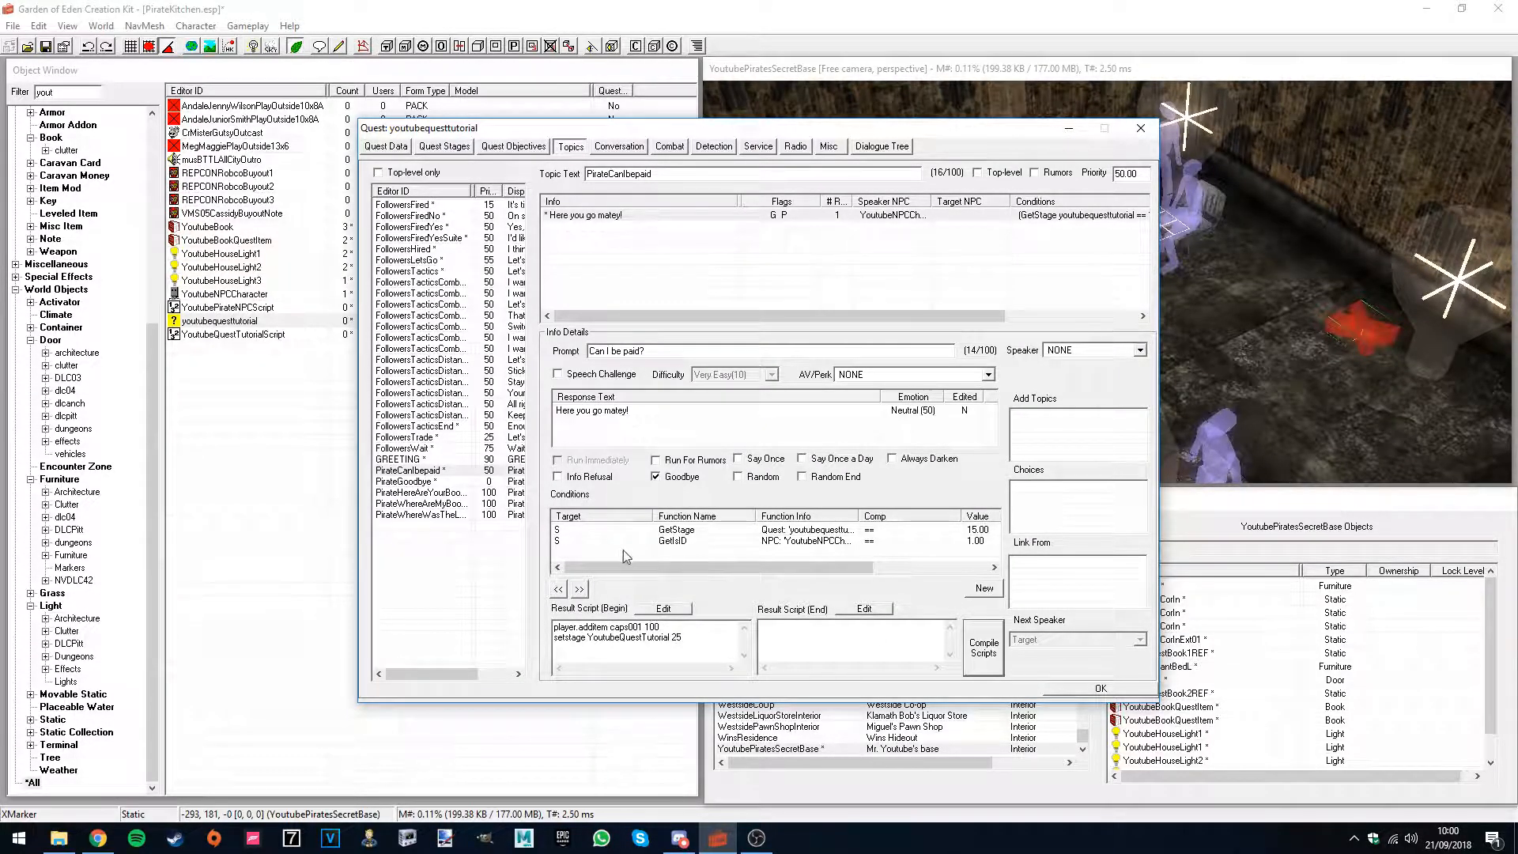
- Set the GetStage condition value of the PirateCanIbepaid response to 20
double_click(870, 530)
left_click_drag(909, 589, 1031, 597)
type("20")
left_click(1045, 573)
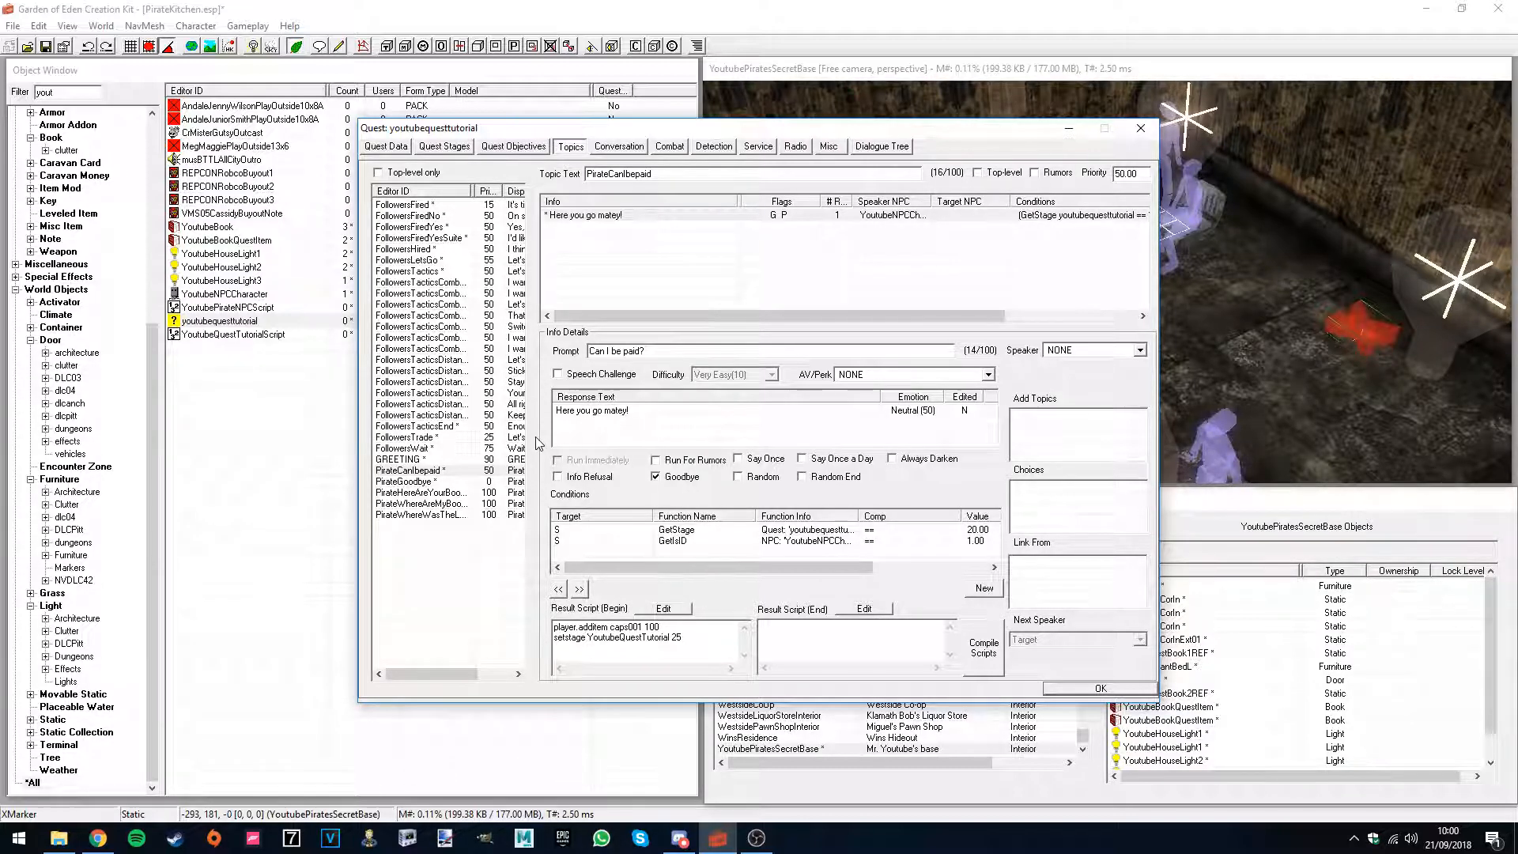
- Copy the GetStage condition from the "Where are your books?" response into the PirateWhereAreMyBooks response's conditions
left_click(427, 492)
left_click(443, 504)
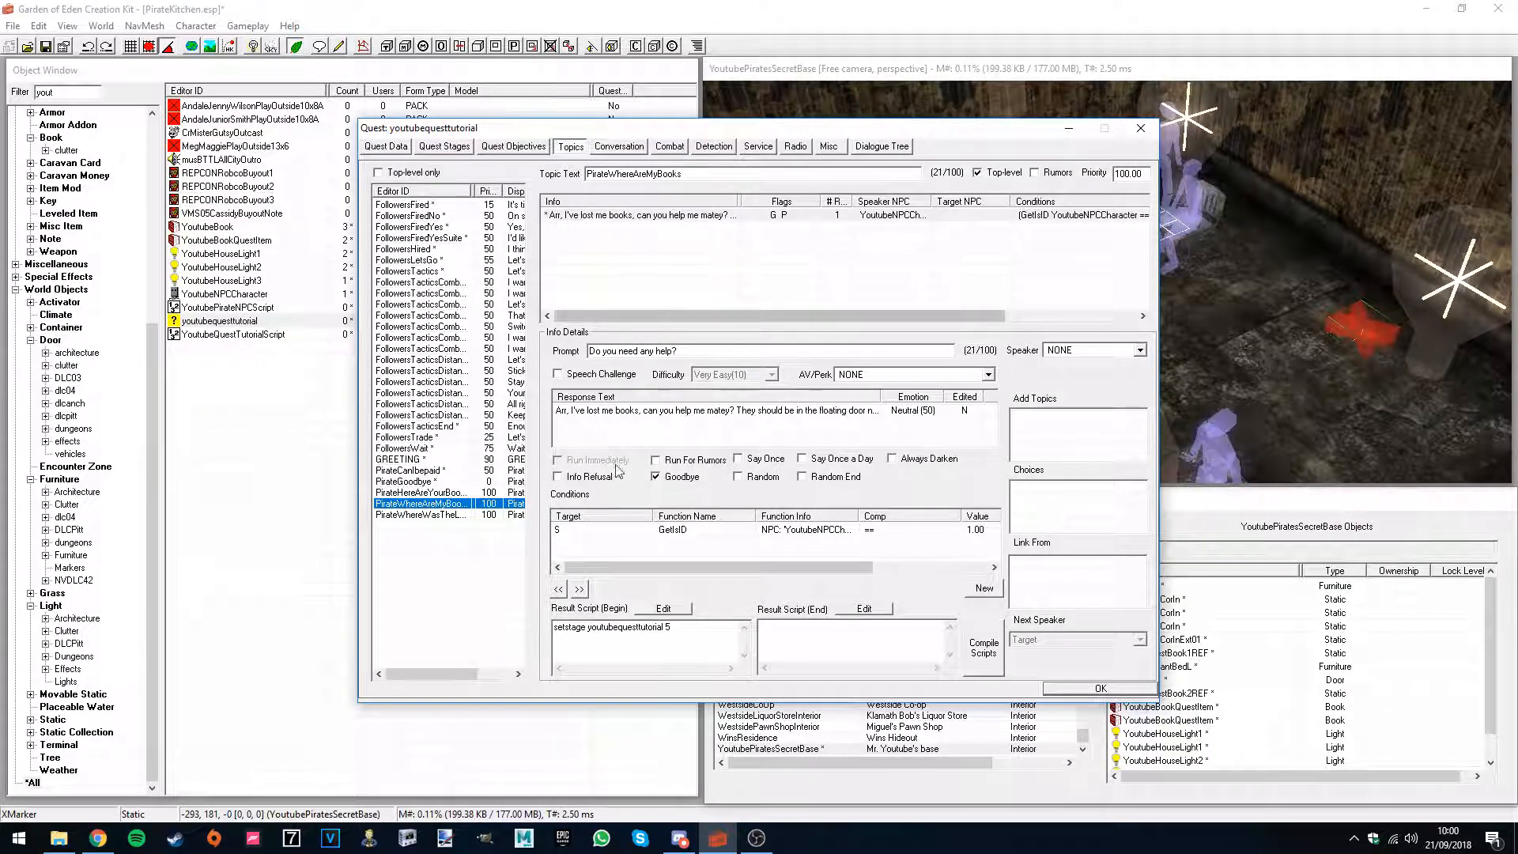
left_click(443, 515)
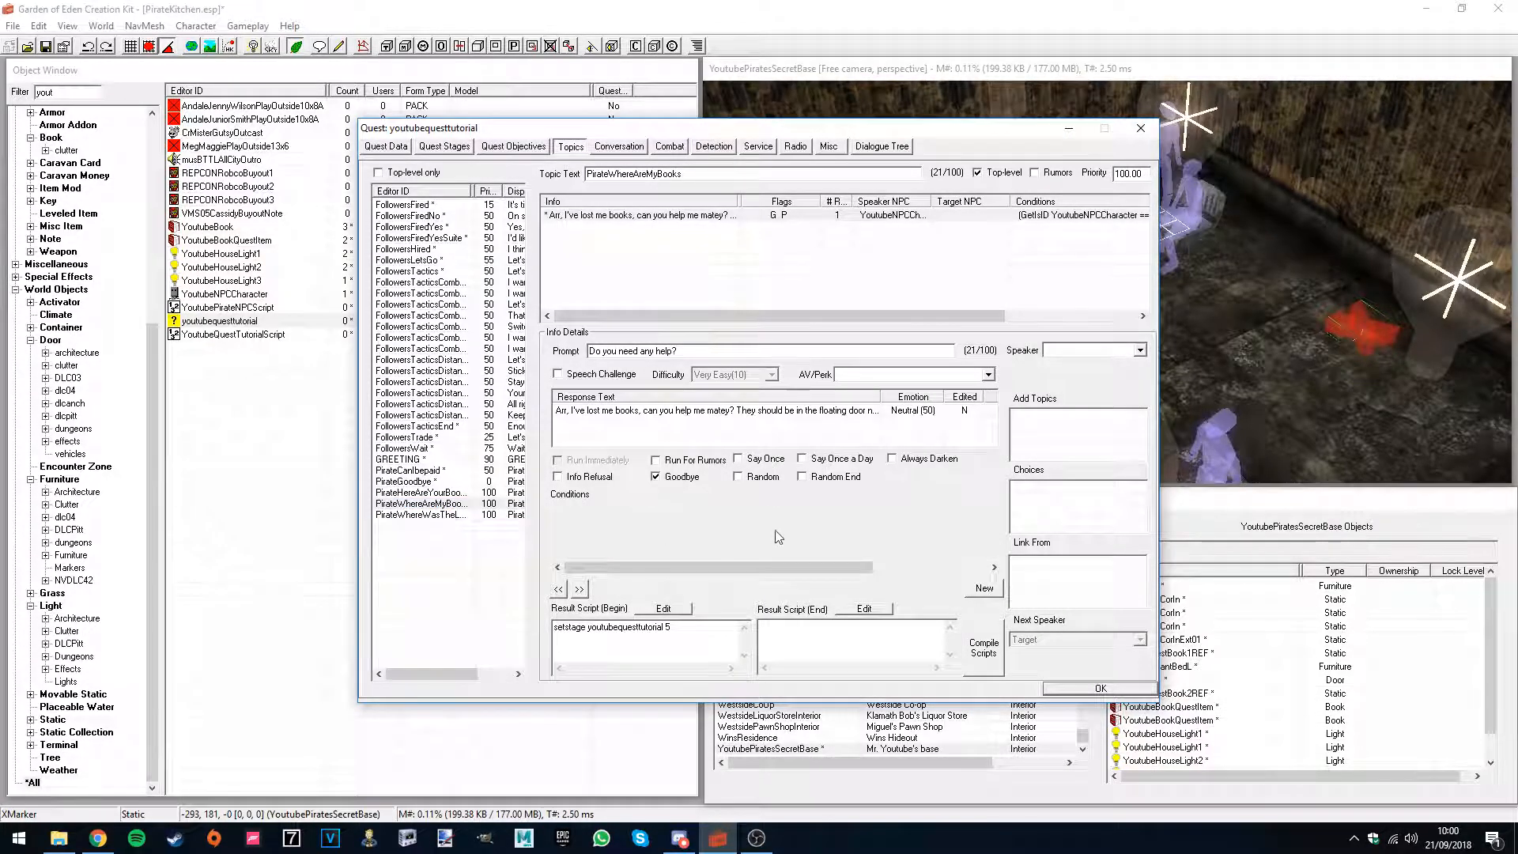
right_click(906, 529)
left_click(941, 596)
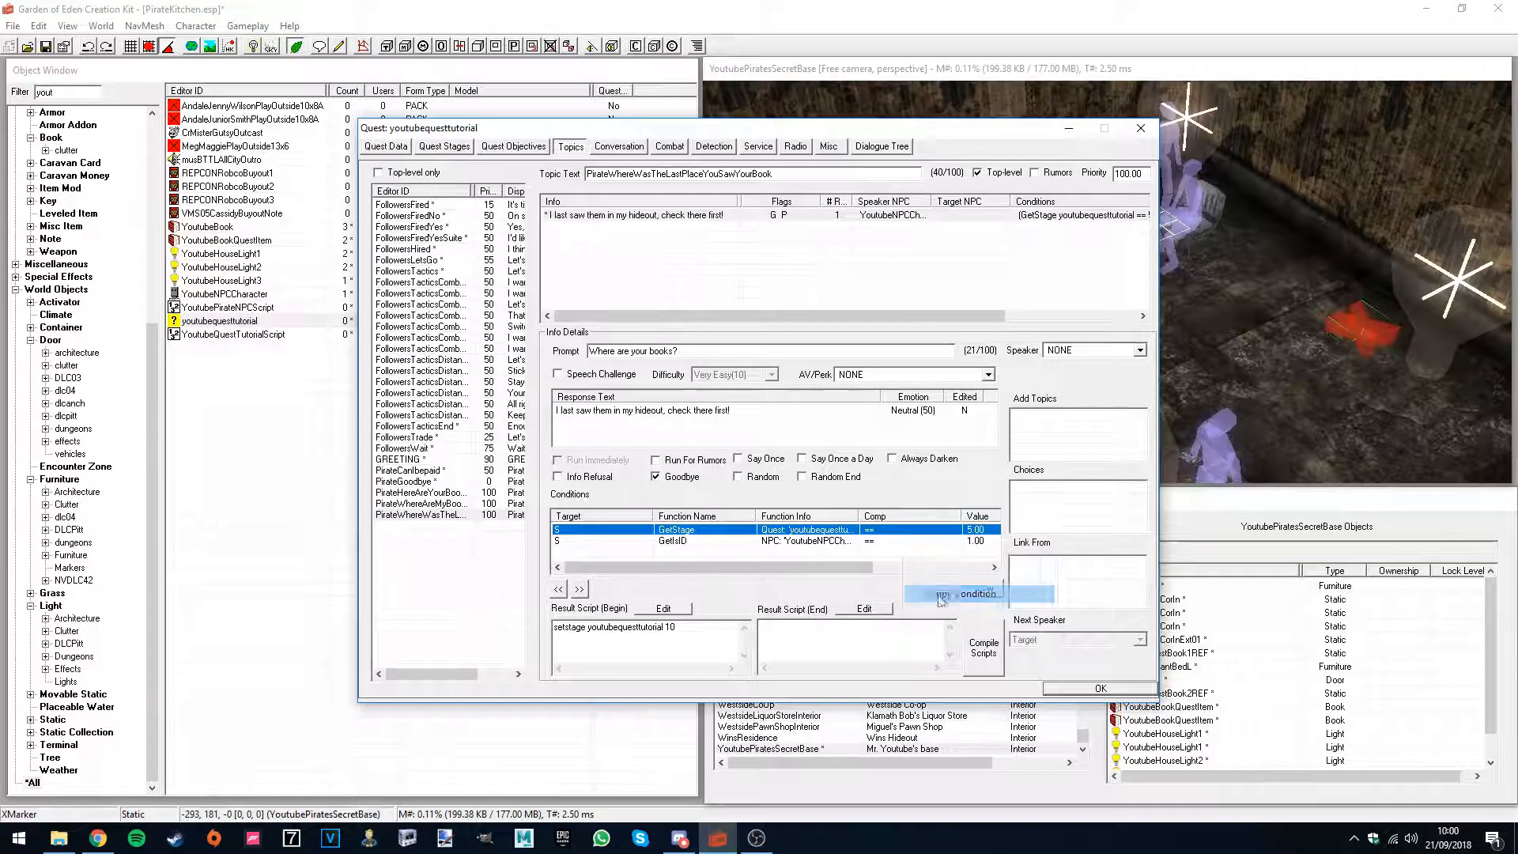
left_click(451, 504)
right_click(757, 545)
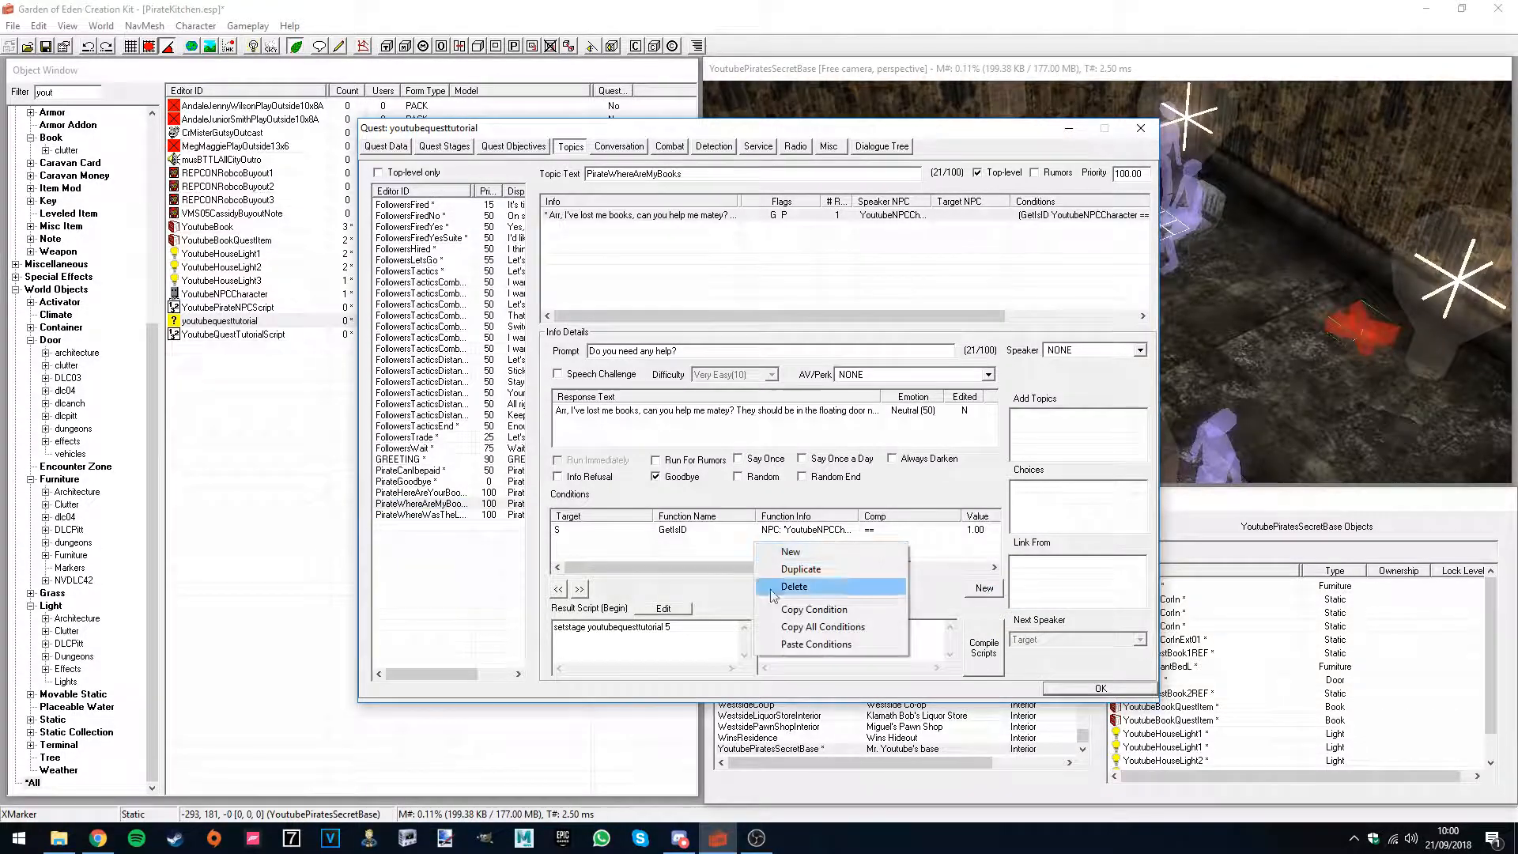
left_click(870, 645)
- Change the copied GetStage condition's comparison to less than (<) 5 and accept the quest's changes
double_click(914, 530)
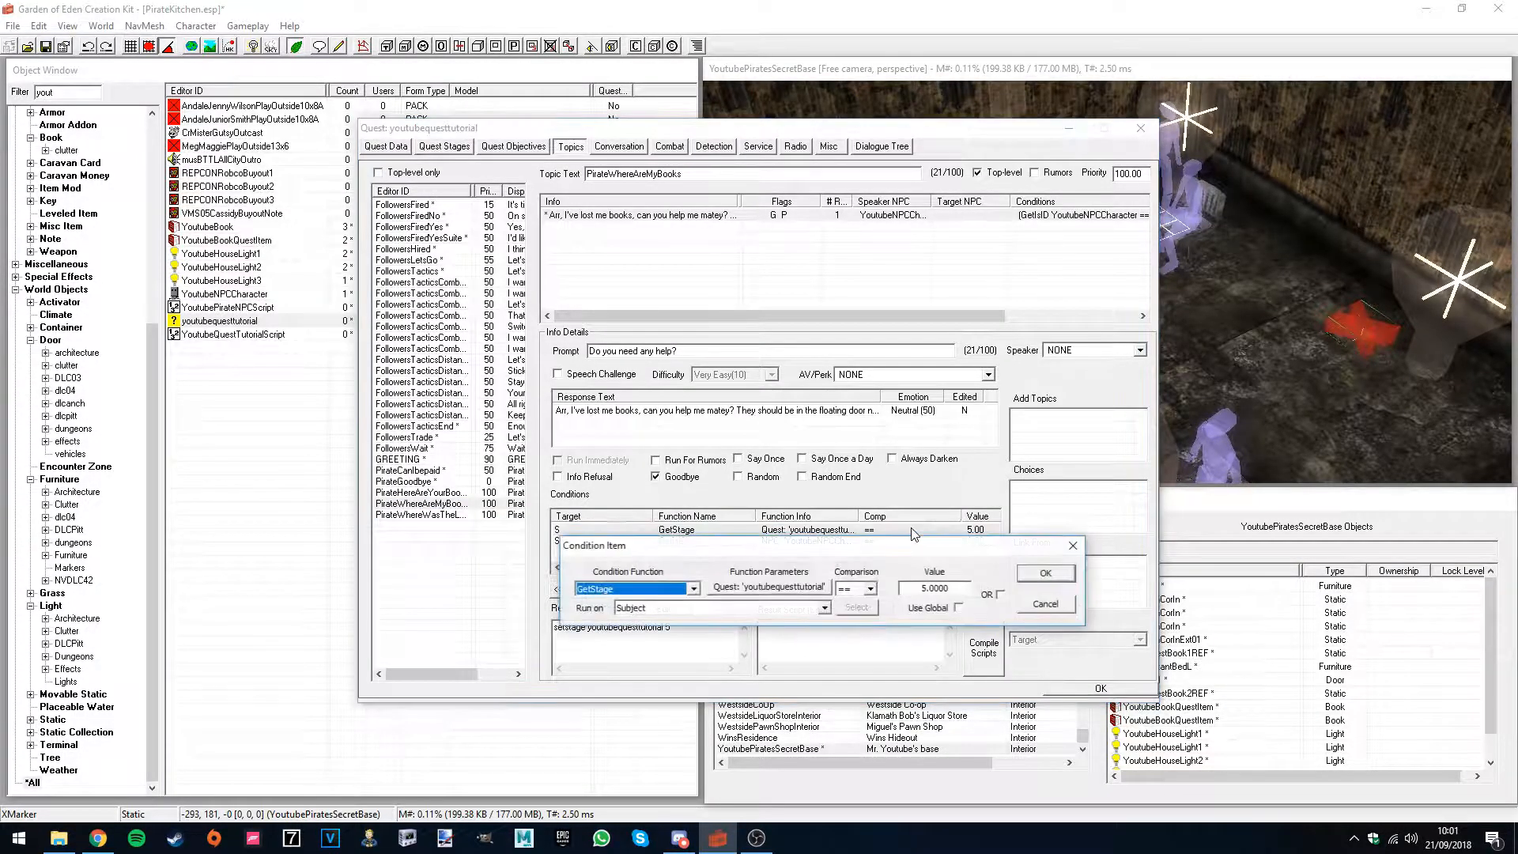
left_click(869, 588)
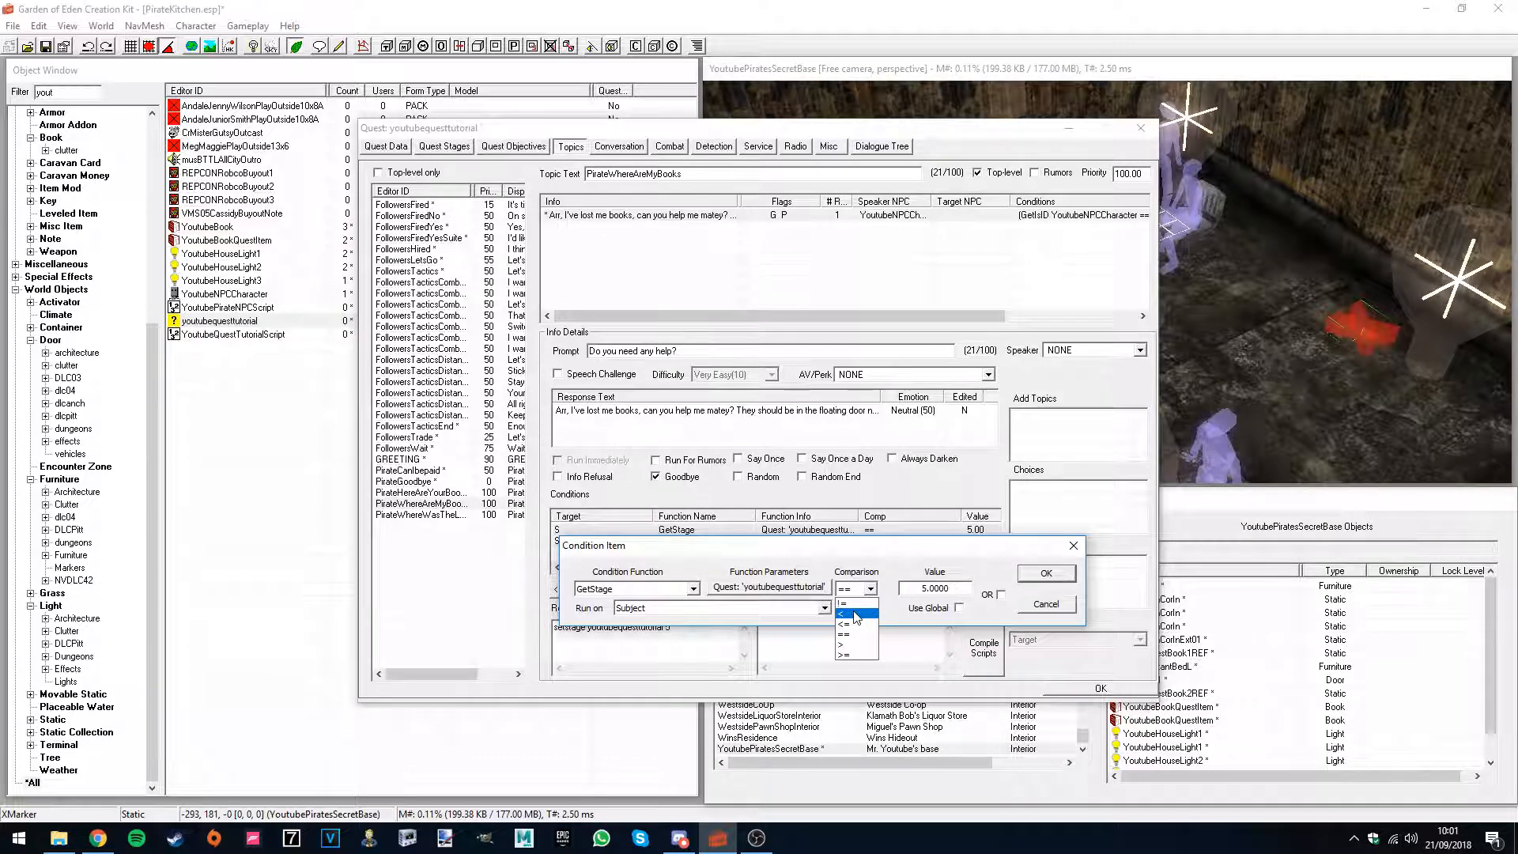
left_click(856, 614)
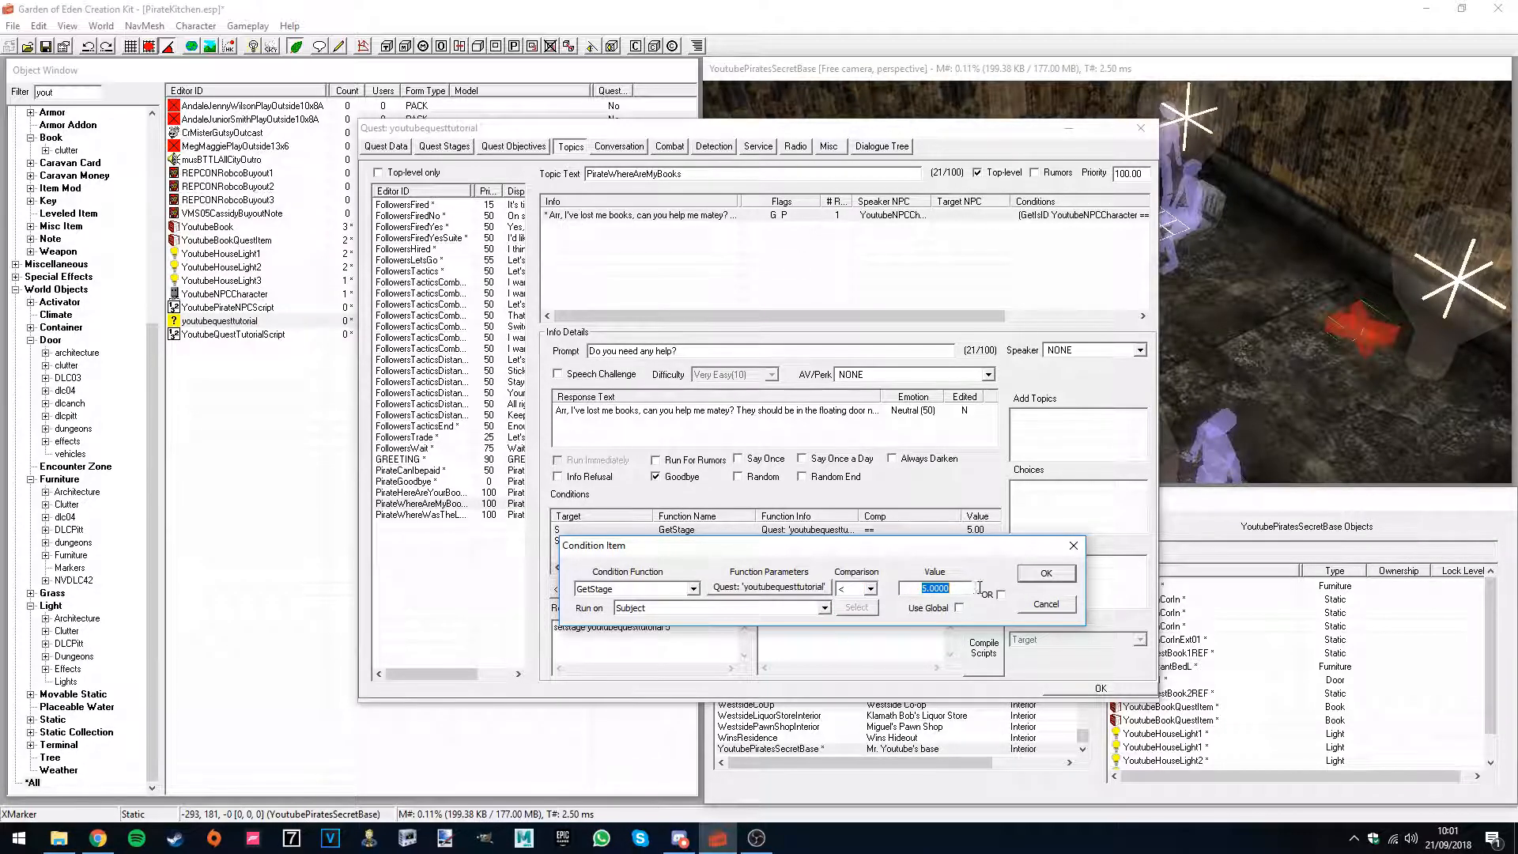
left_click(1046, 573)
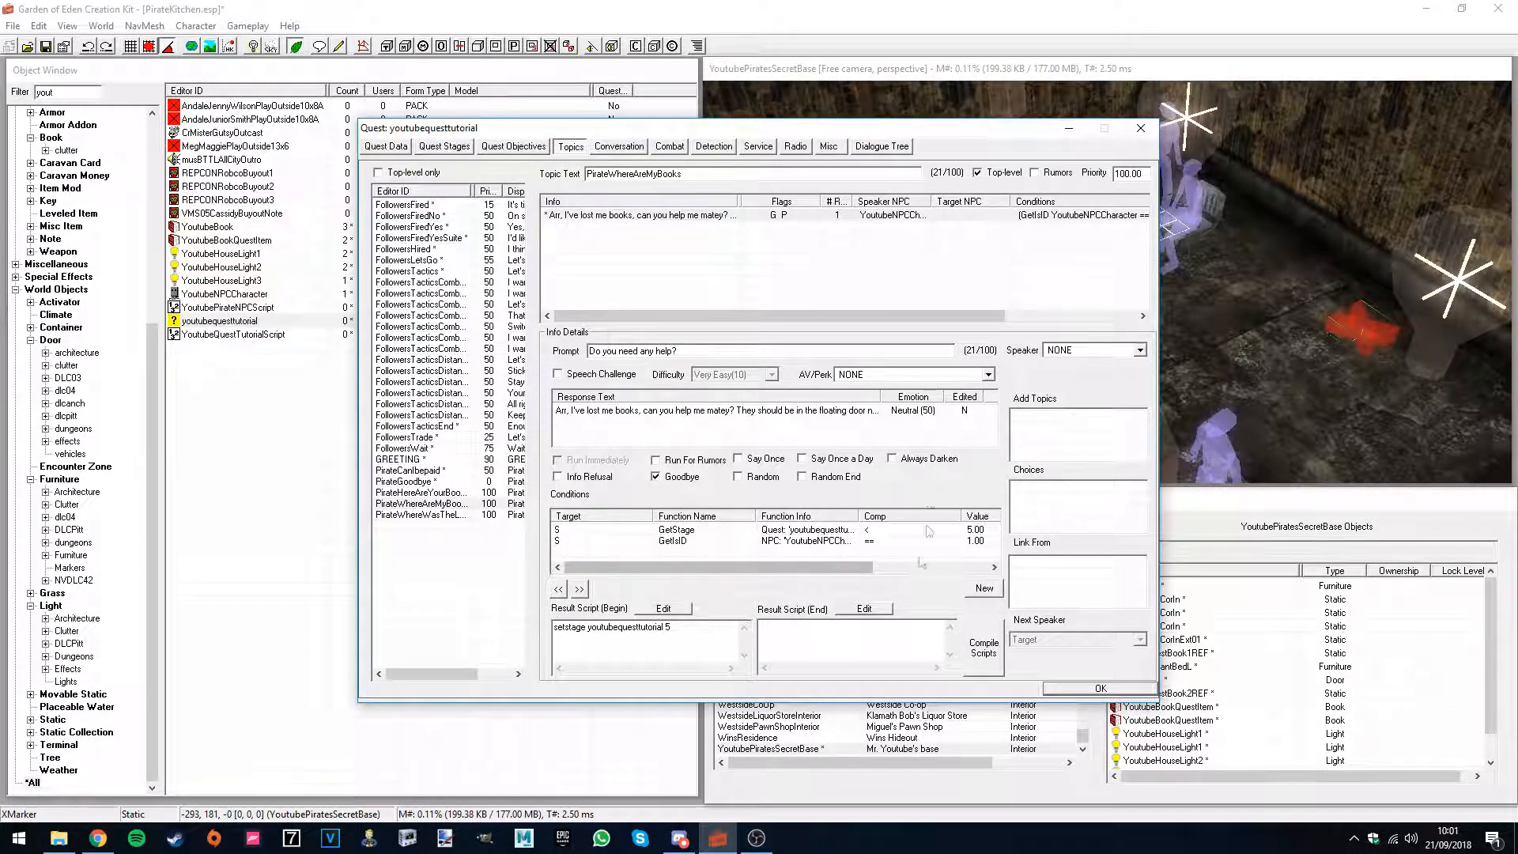
left_click(1097, 686)
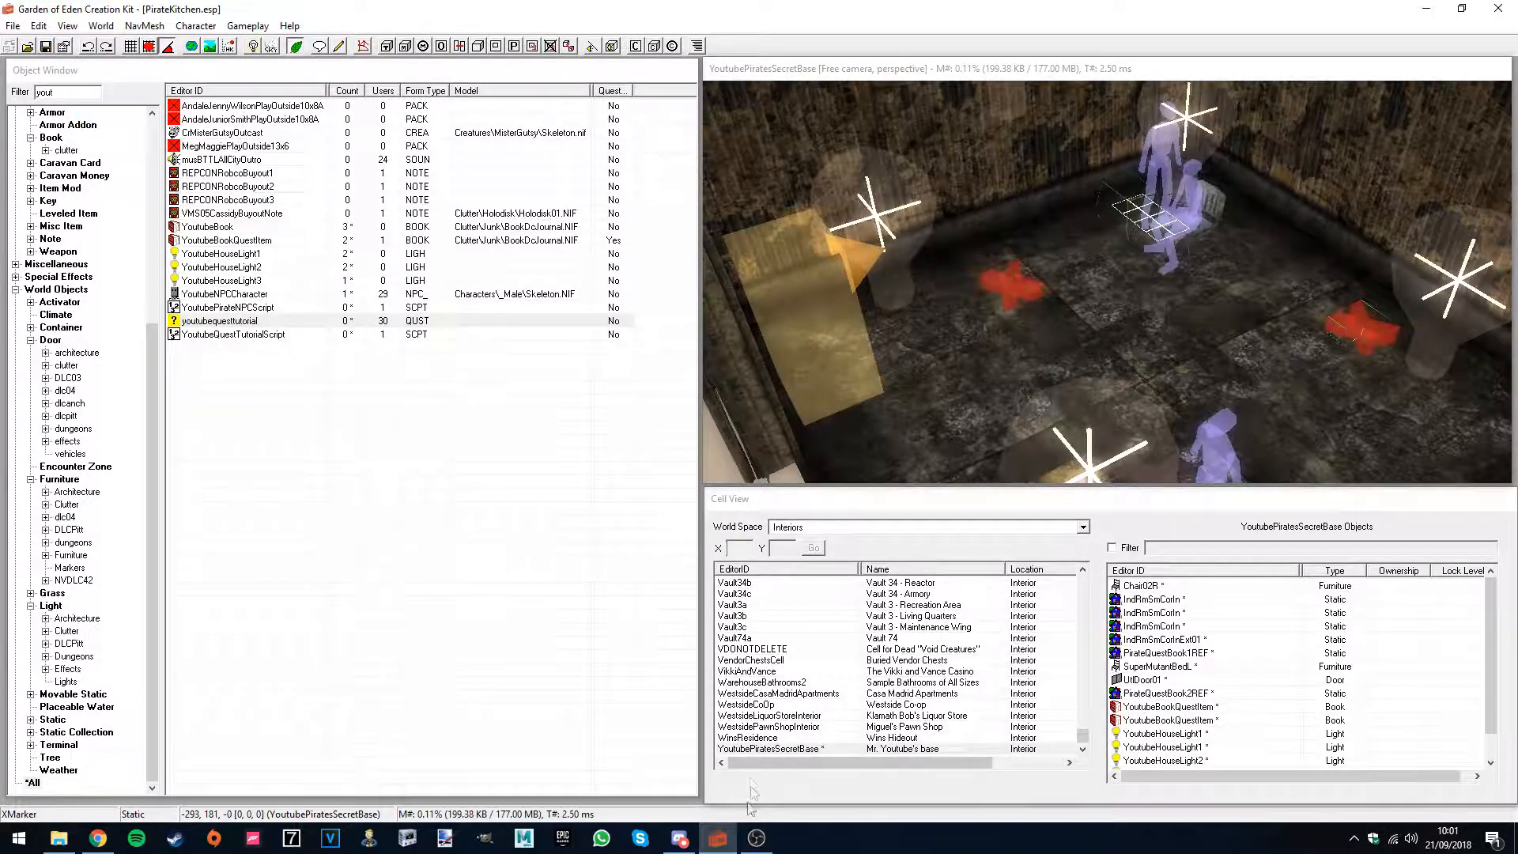
- Switch to Fallout: New Vegas, ask Mr. Youtube whether he needs help, and check Mr. Youtube's Quest in the Pip-Boy
left_click(764, 847)
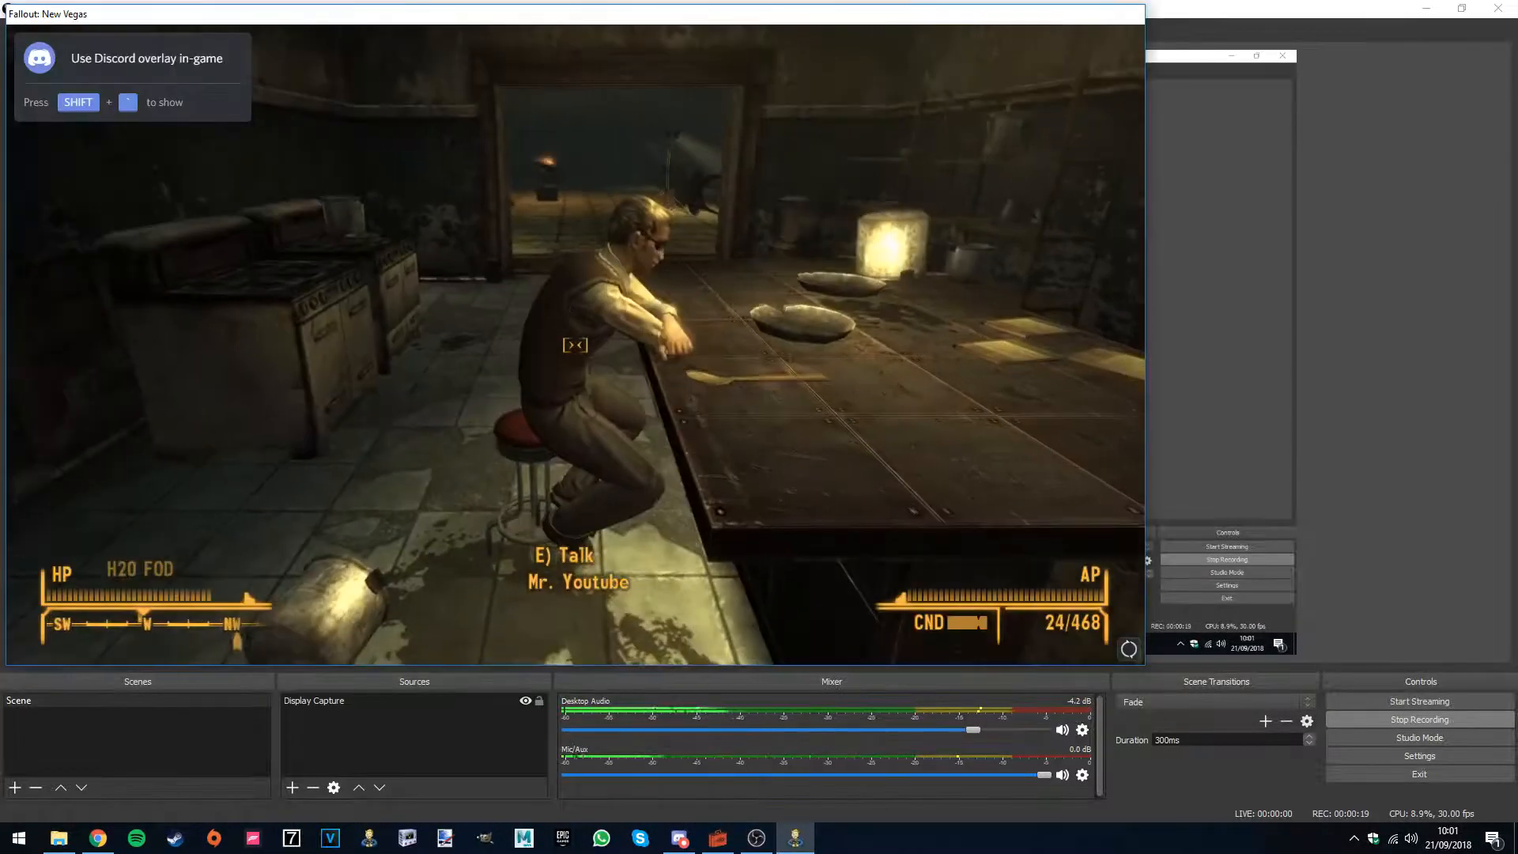
key("e")
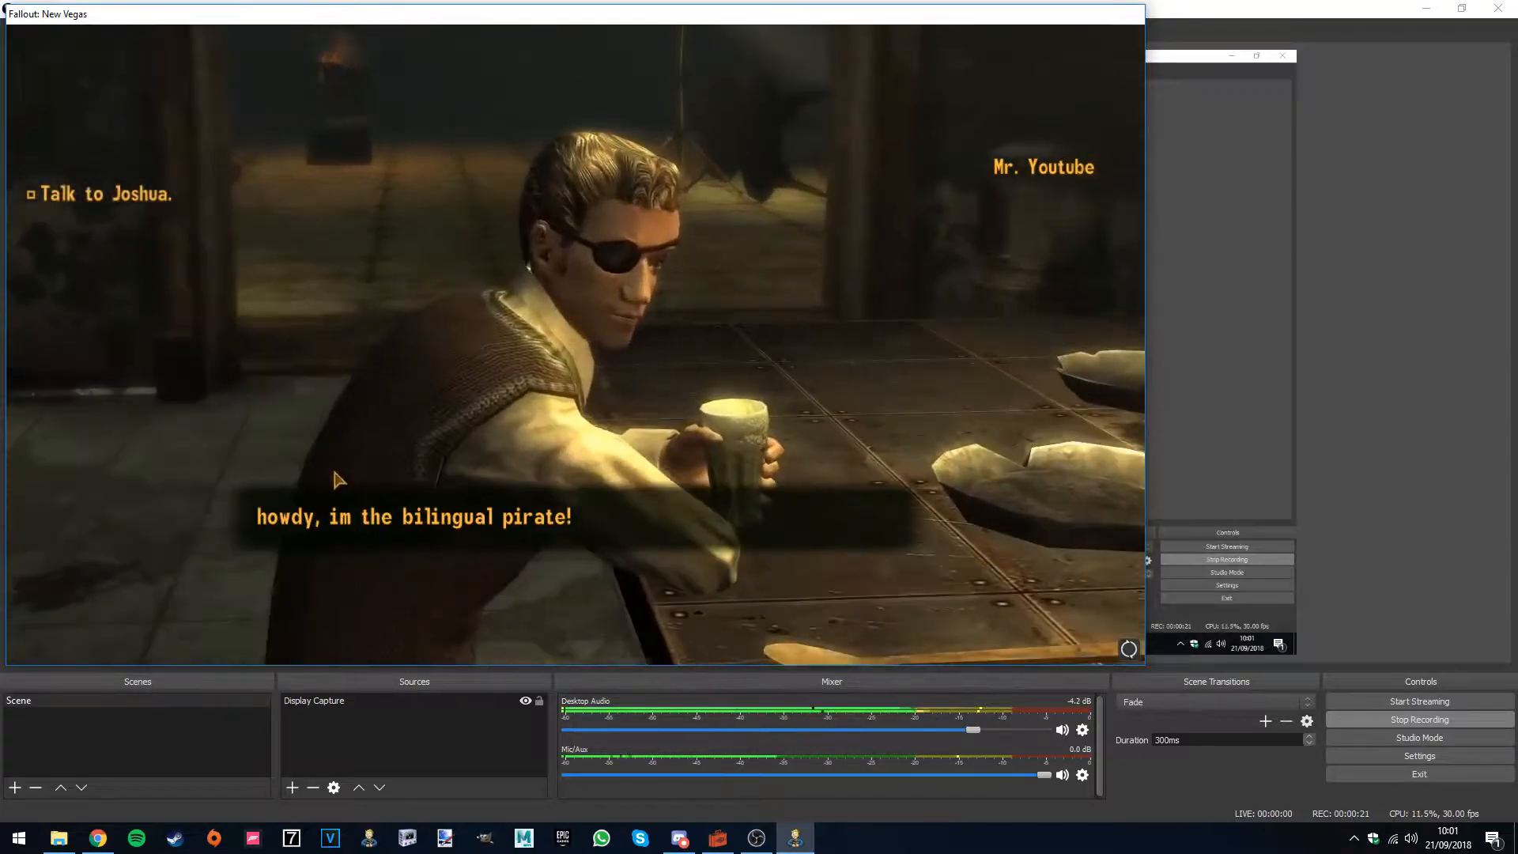
left_click(340, 480)
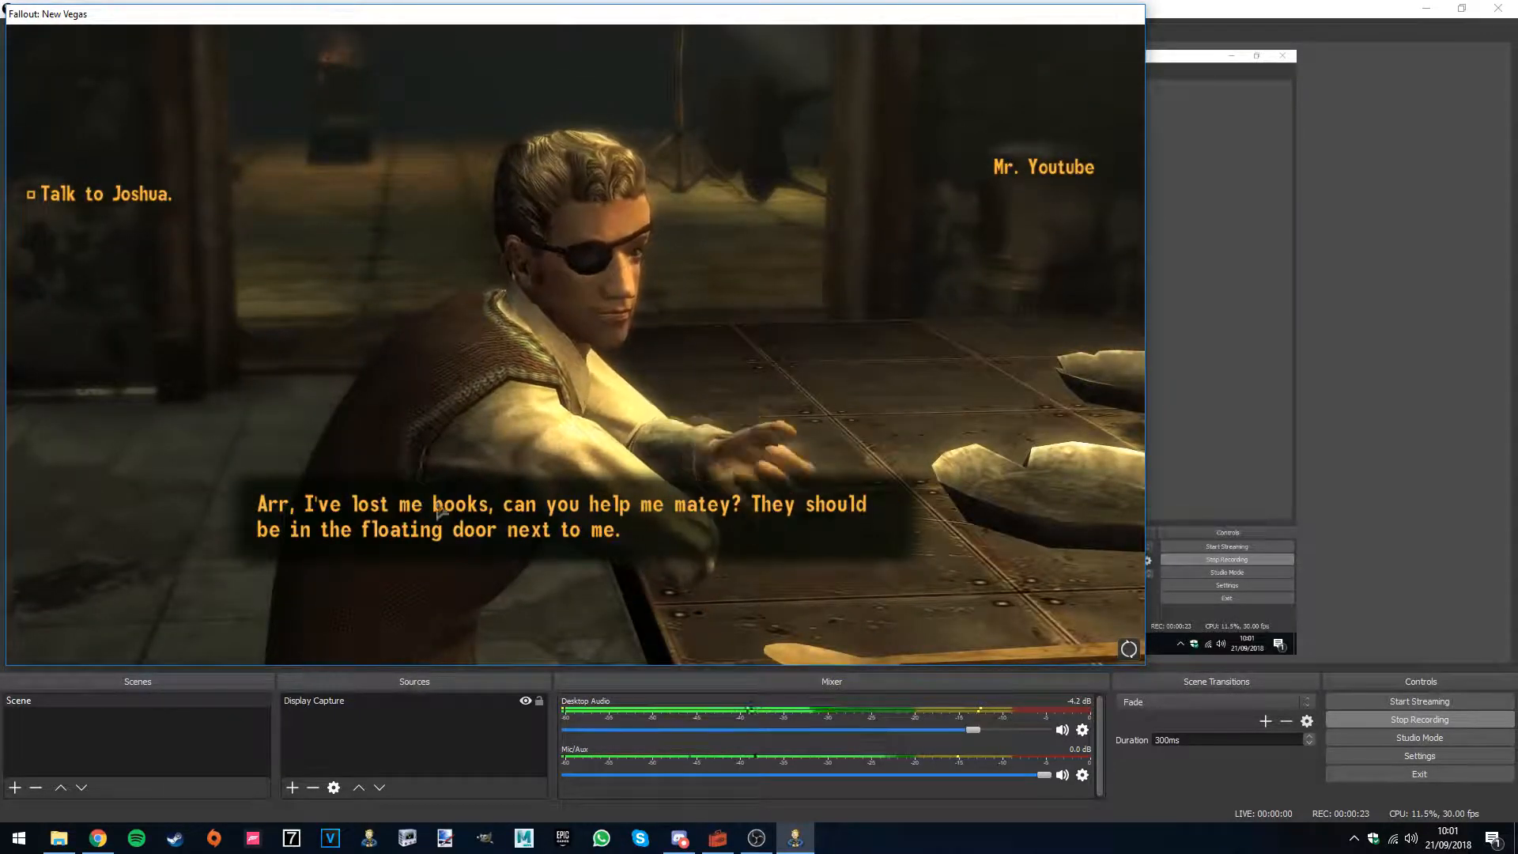
key("Tab")
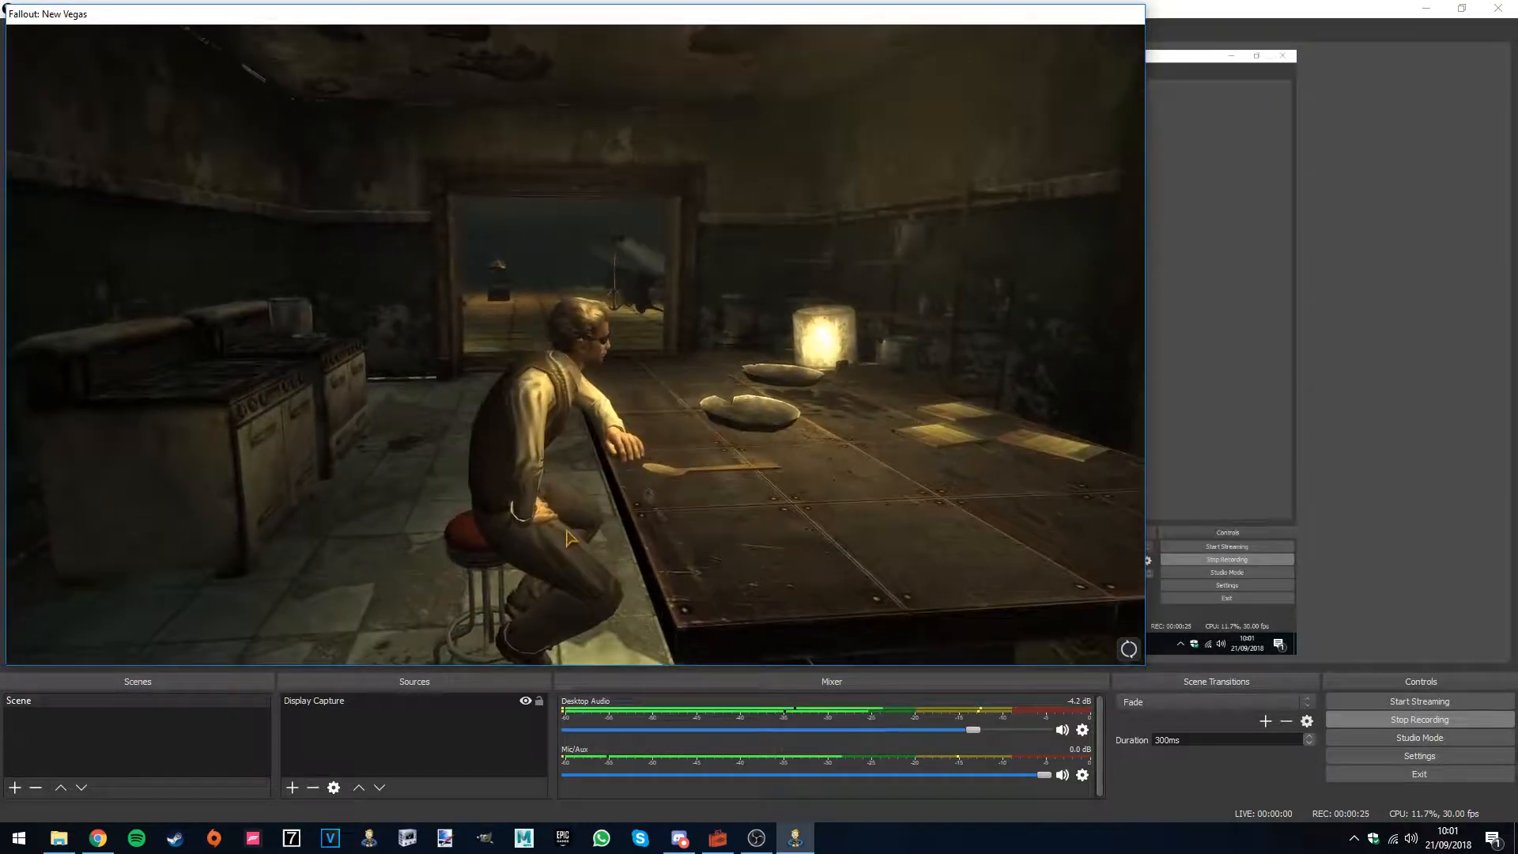
left_click(667, 454)
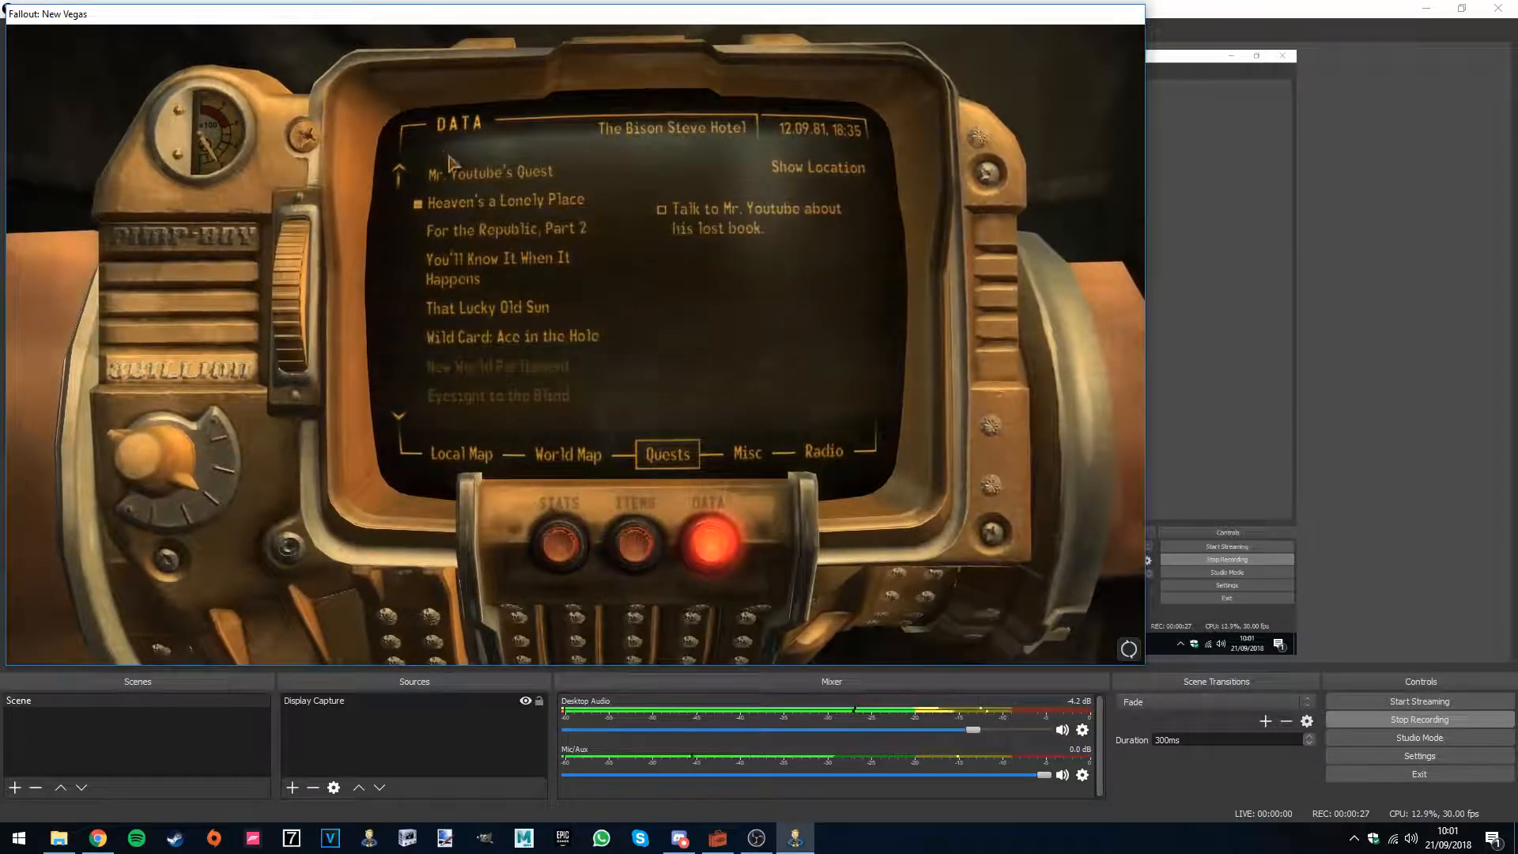
key("Tab")
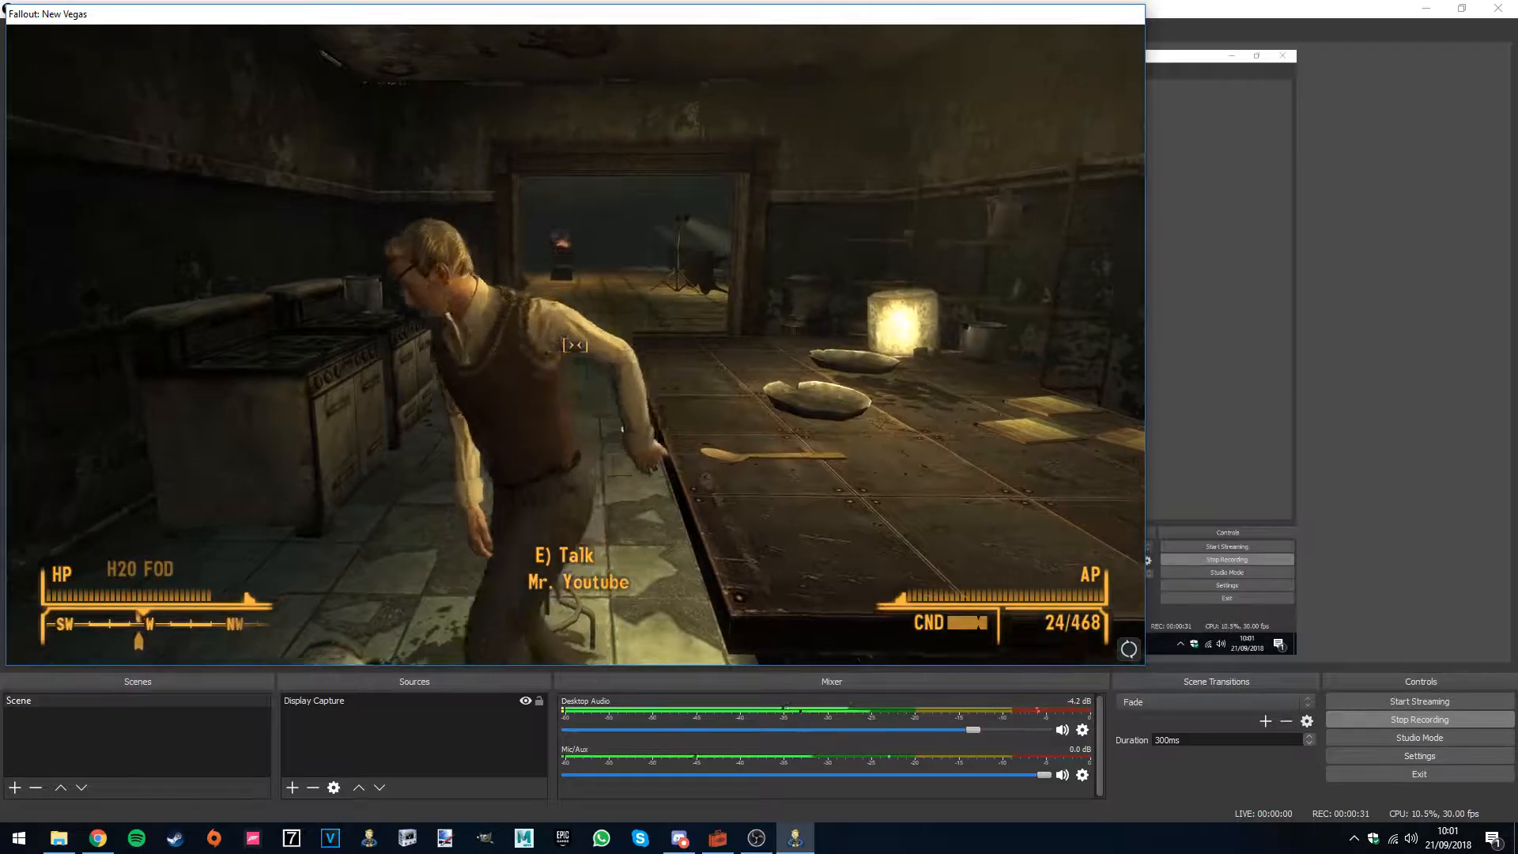
- Talk to Mr. Youtube again, and collect the Signed copy of Youtube for Dummies from his hideout
key("e")
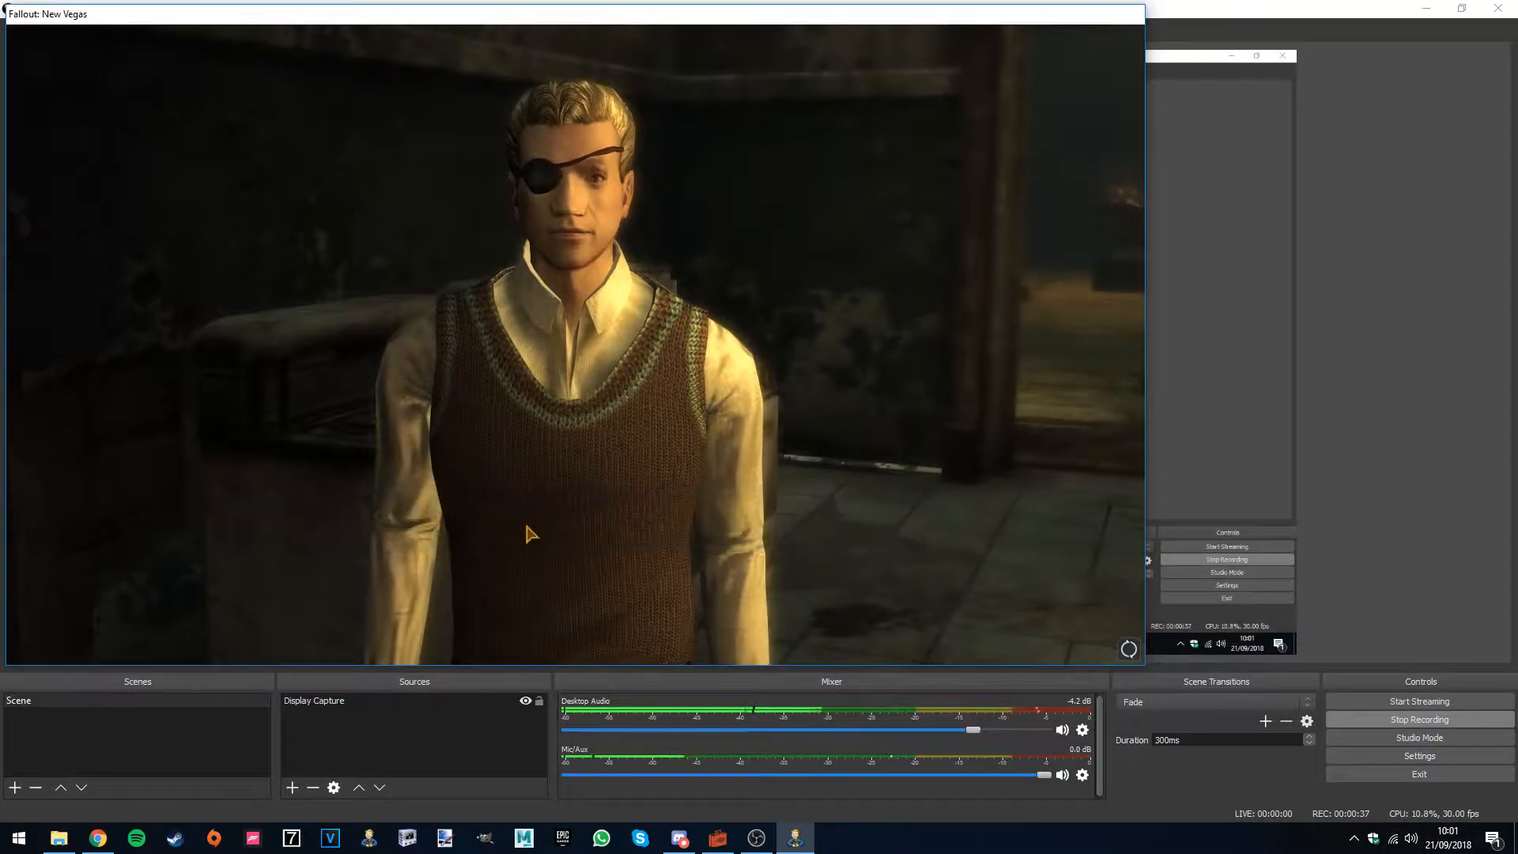
key("Tab")
key("e")
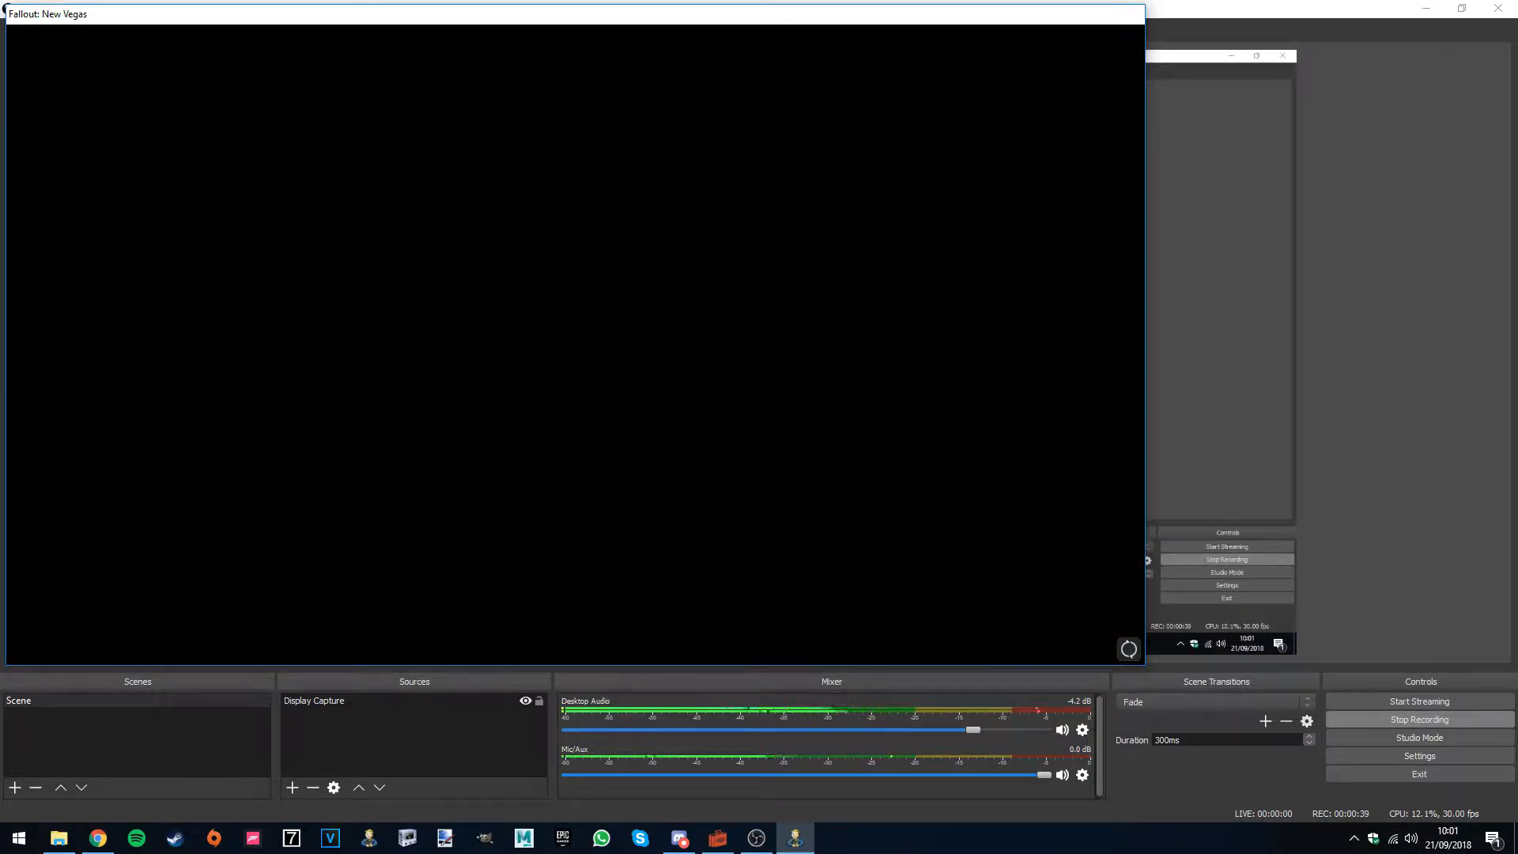
key("w")
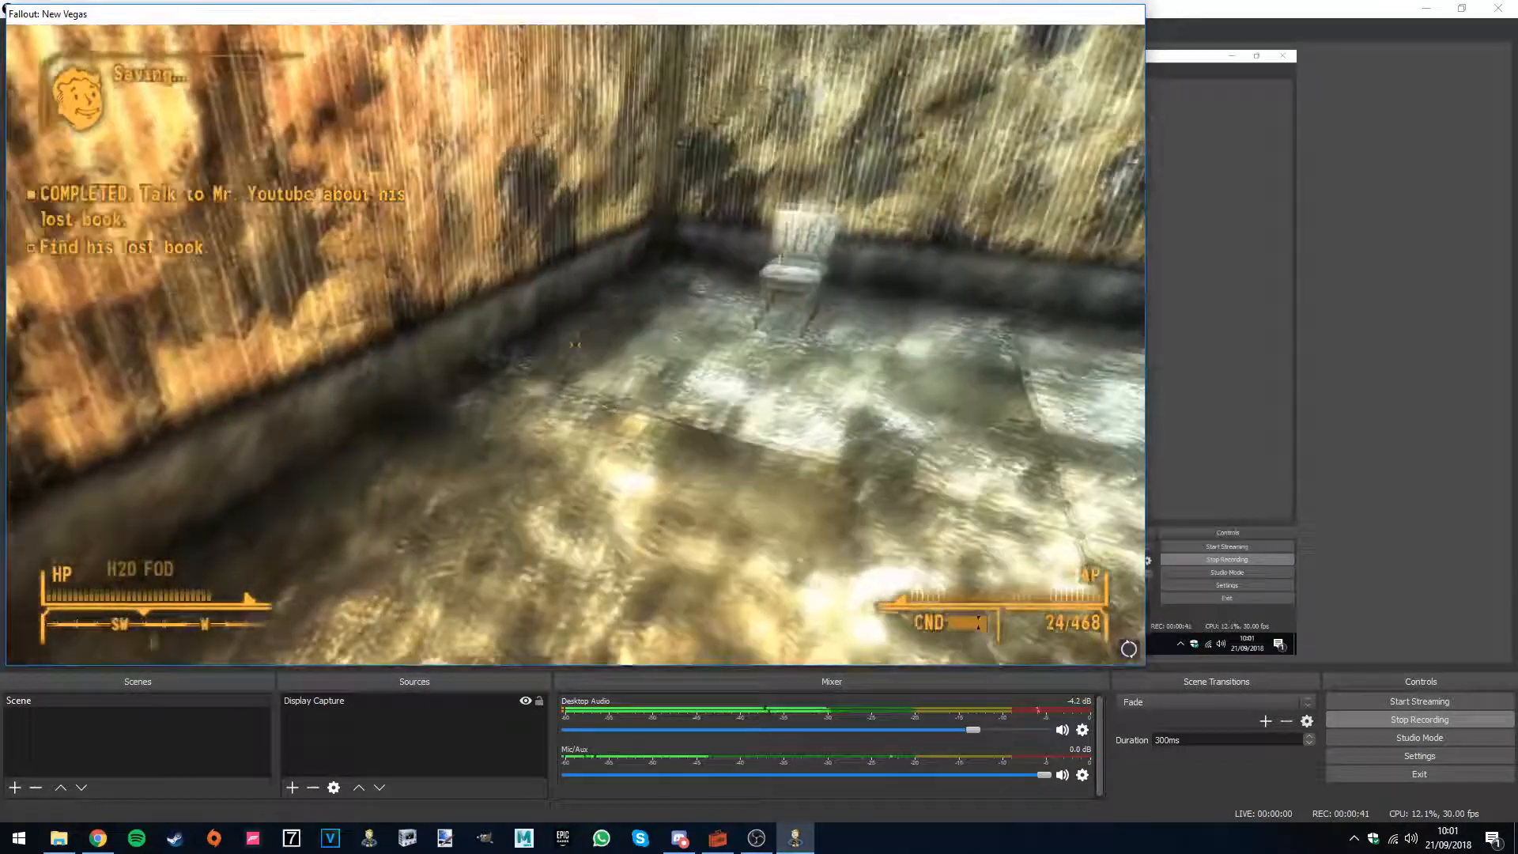
key("a")
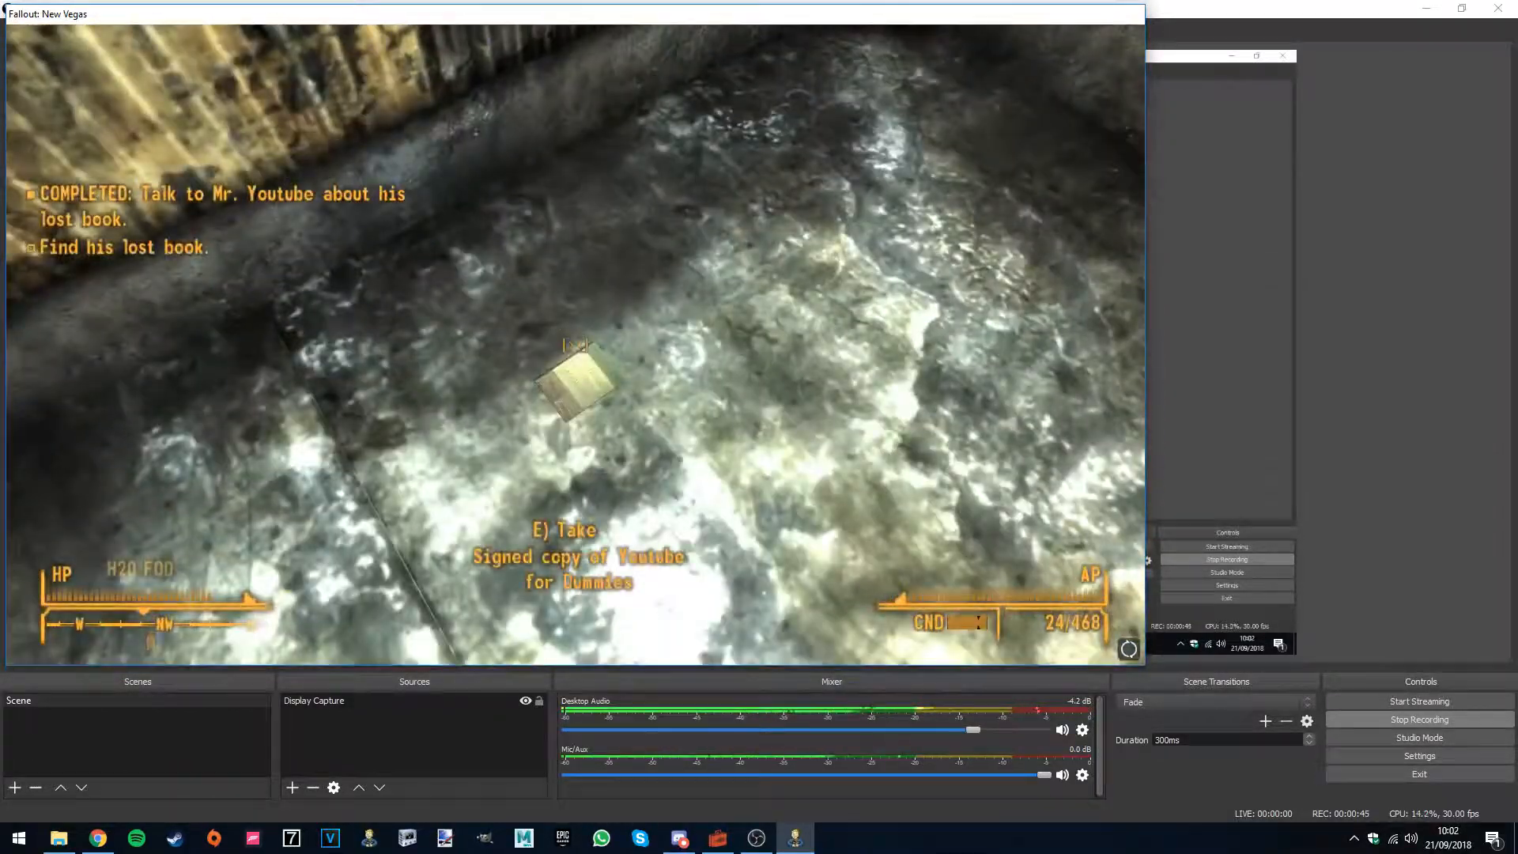
key("e")
key("w")
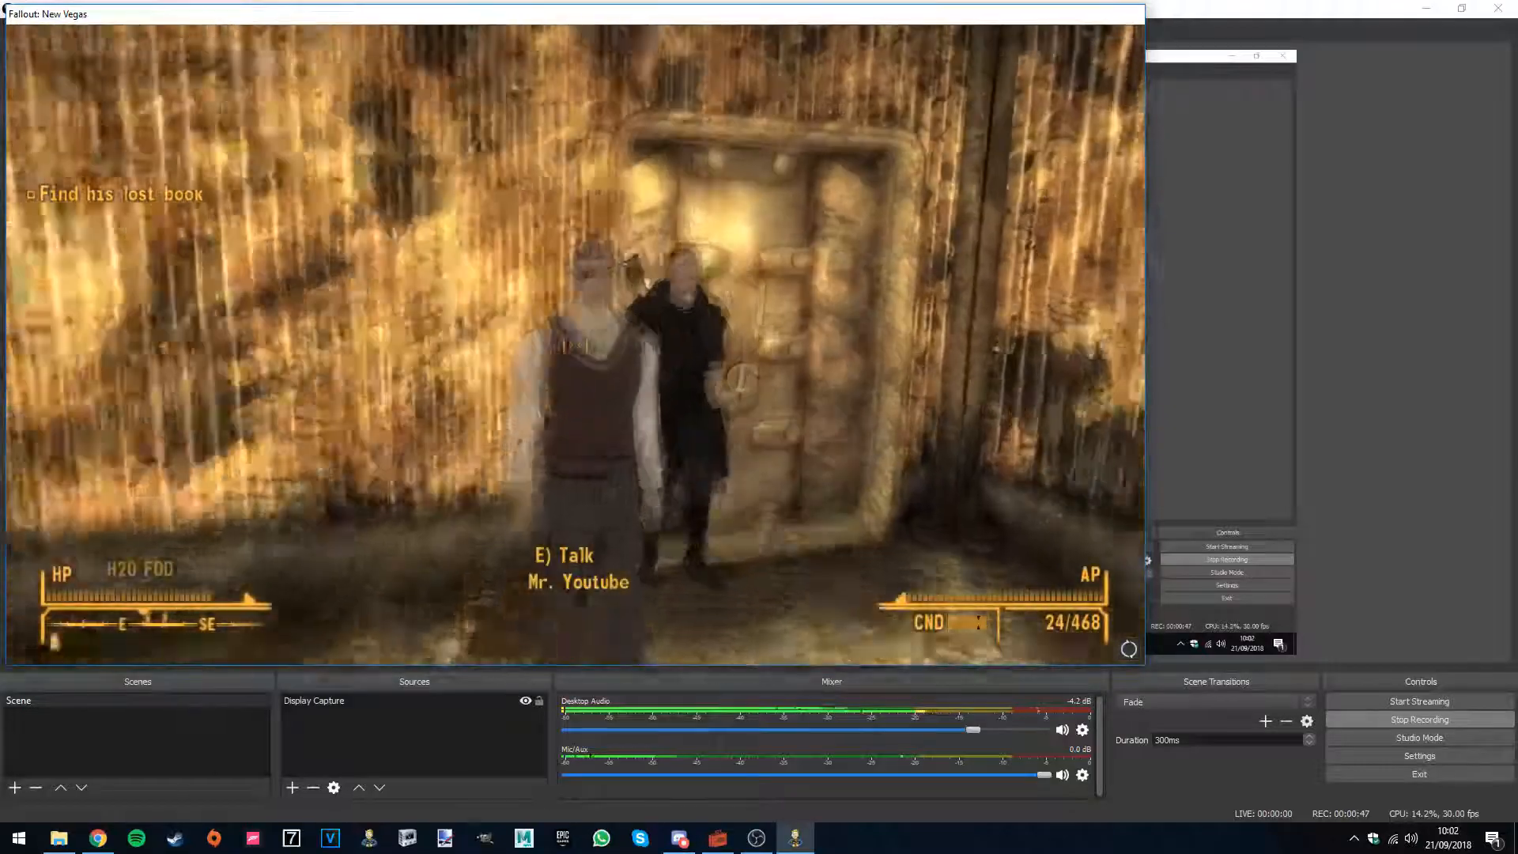
- Test the quest ending by telling Mr. Youtube "I found your books." and asking "Can I be paid?"
key("e")
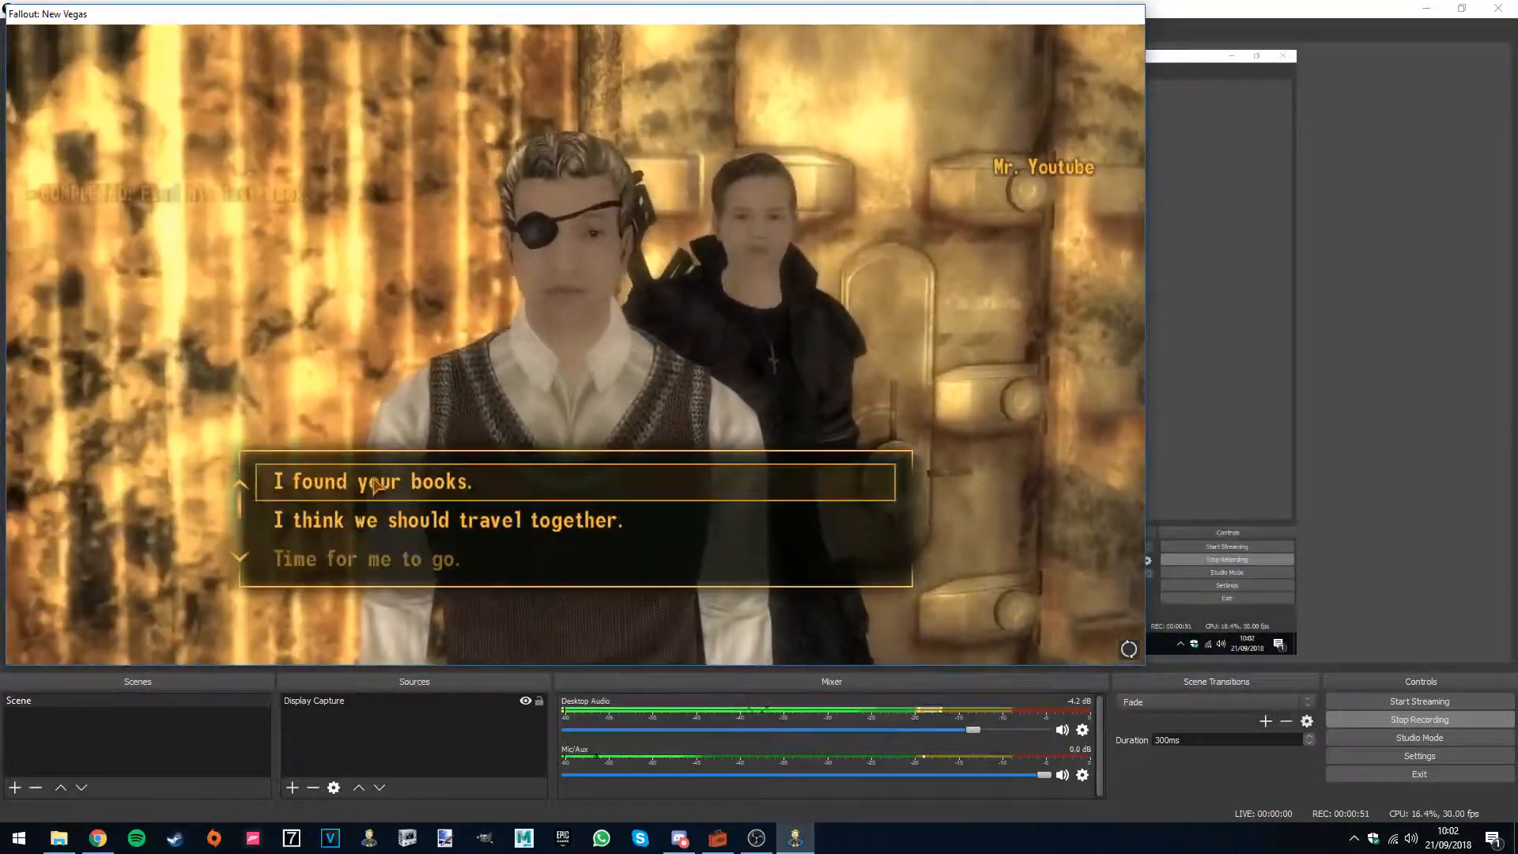
left_click(412, 482)
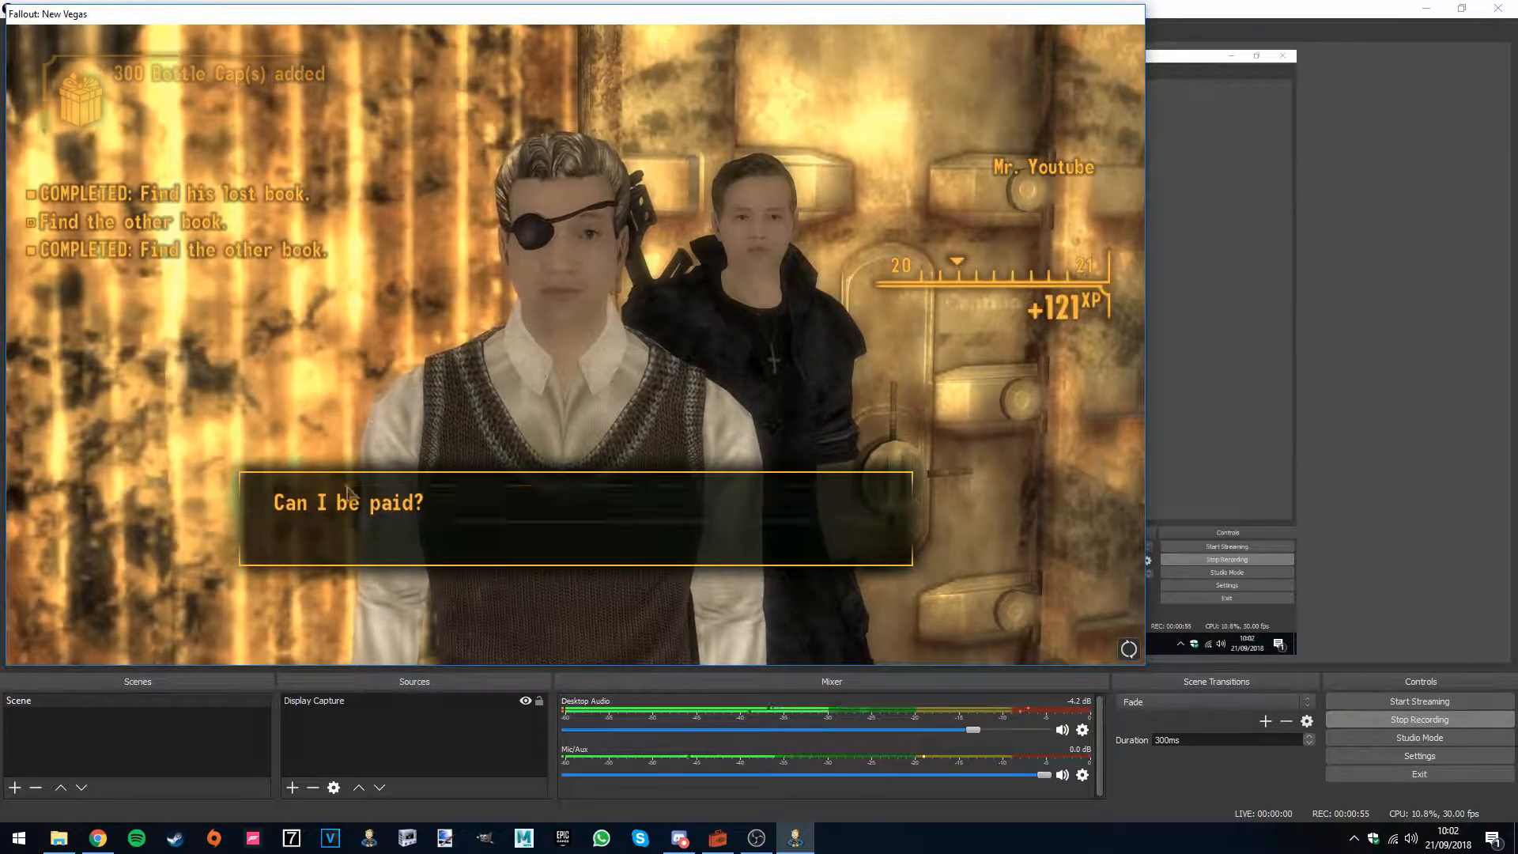
left_click(423, 500)
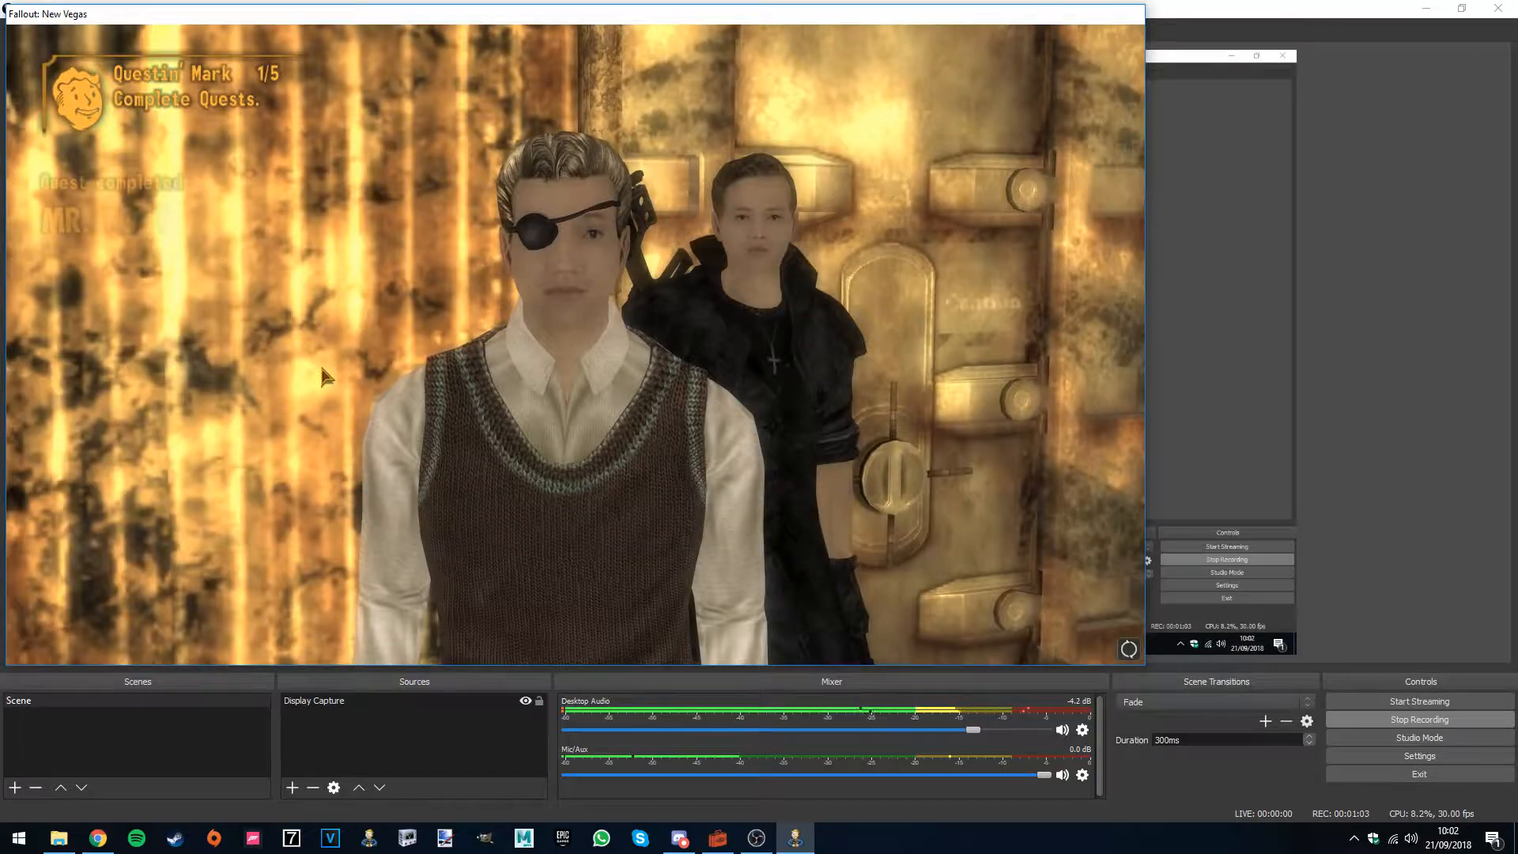
key("s")
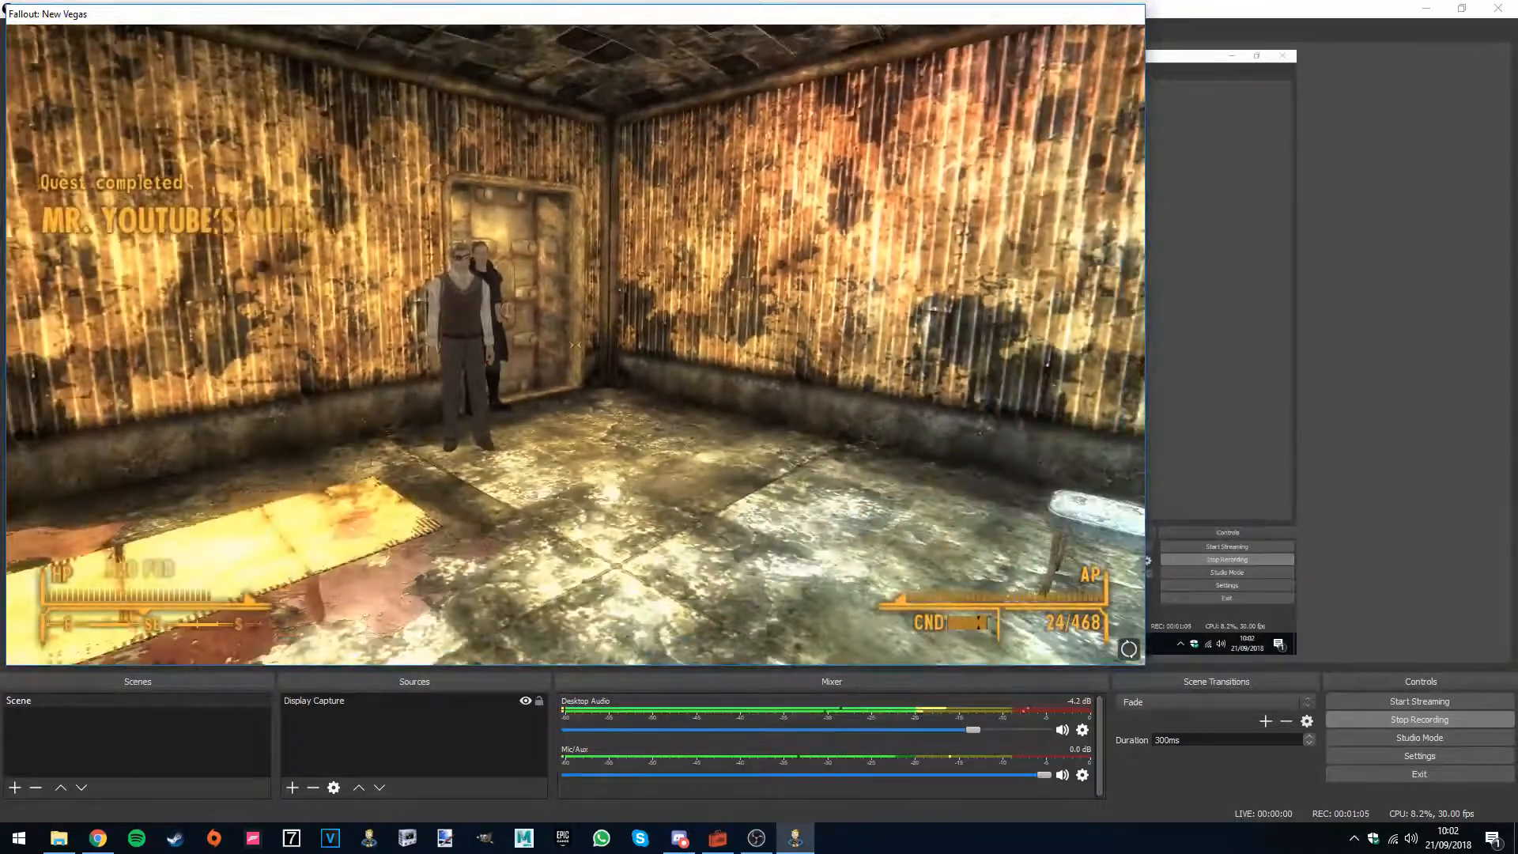
key("w")
key("space")
key("space")
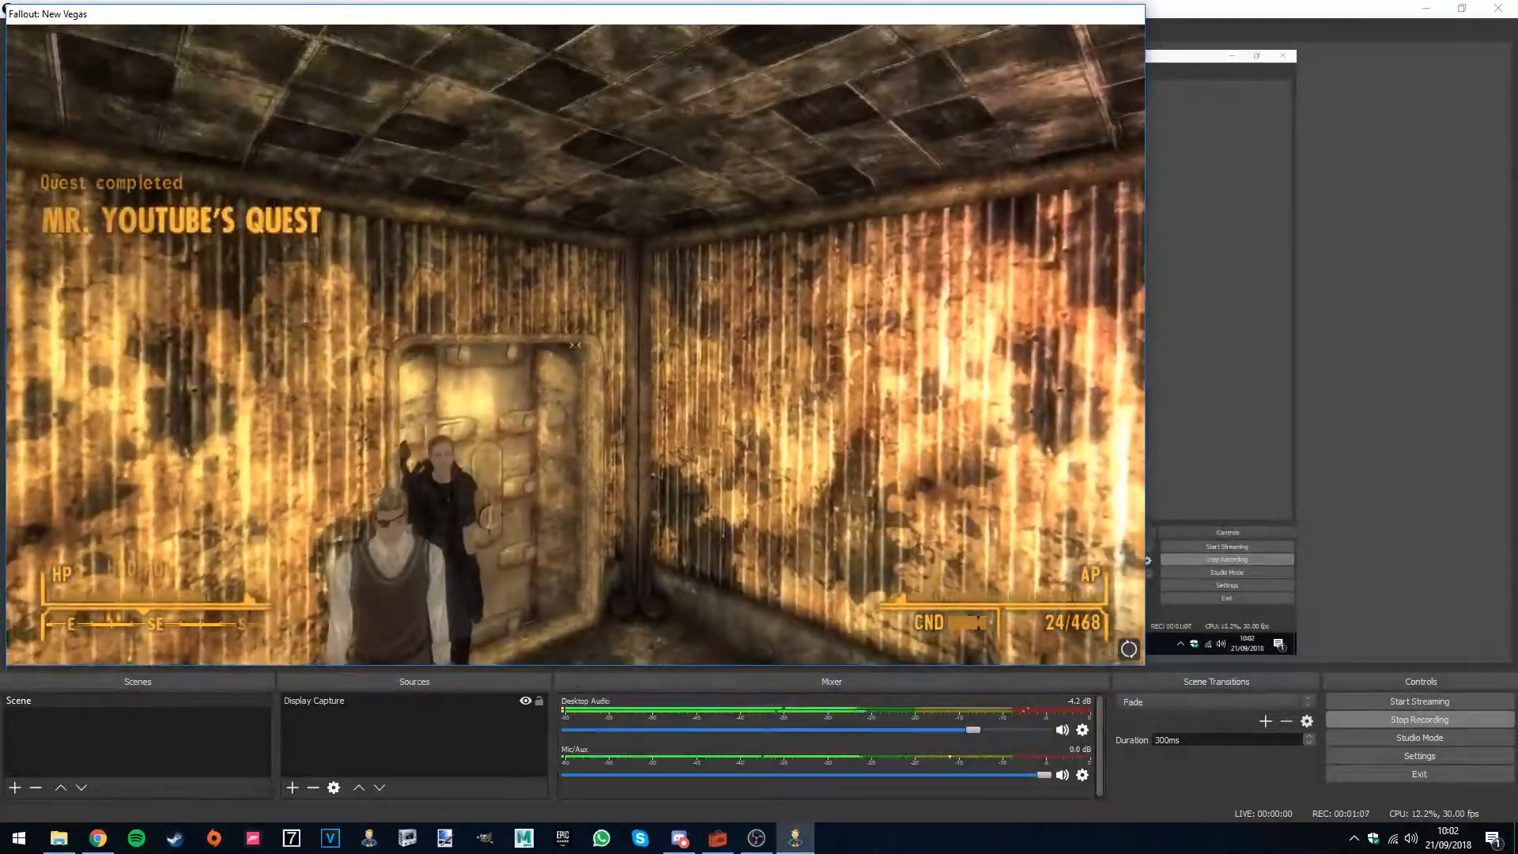
key("s")
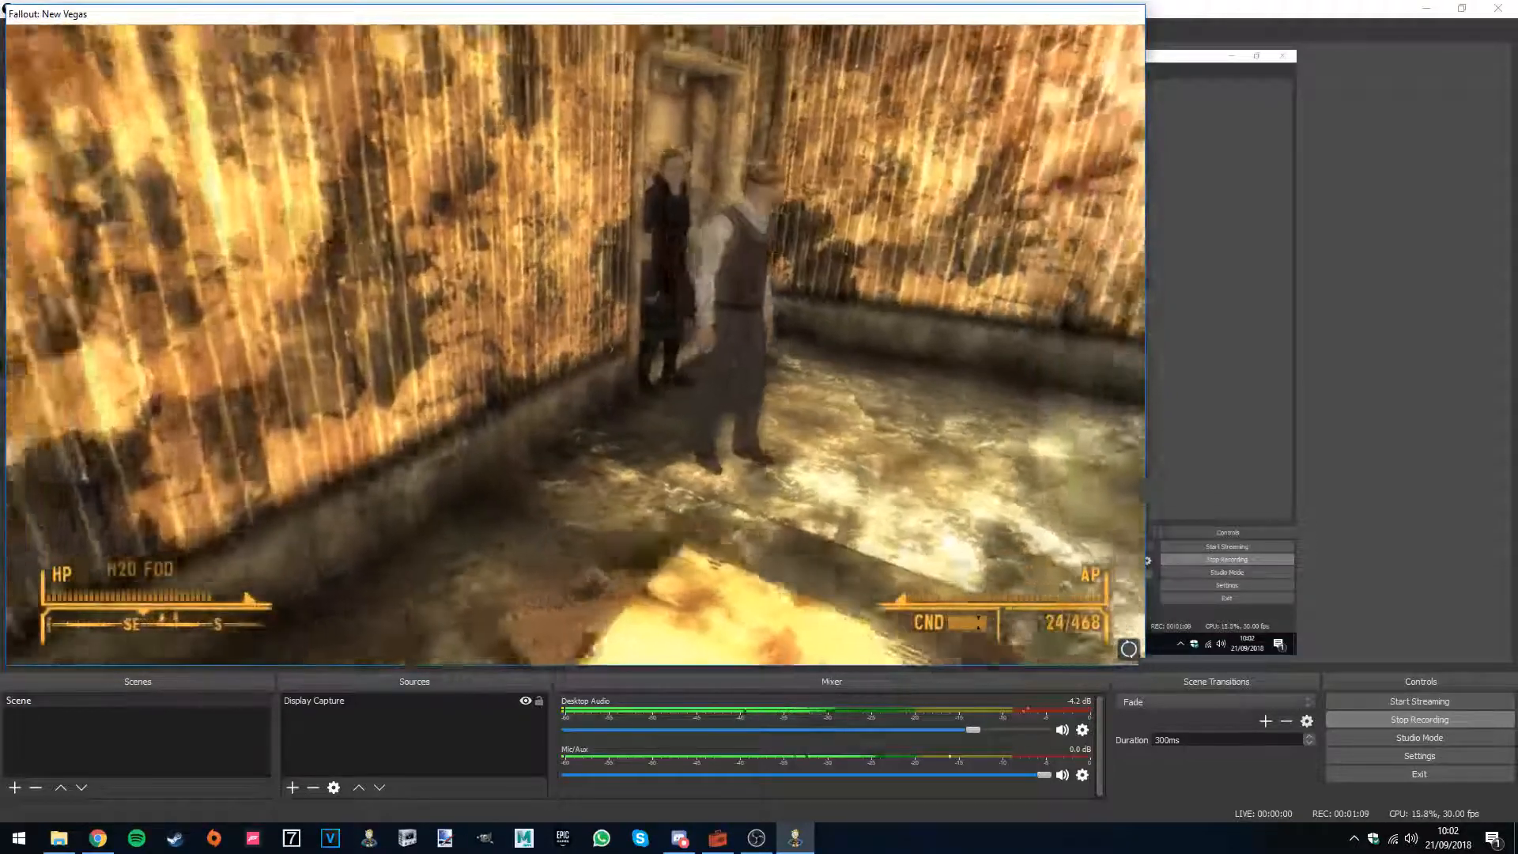
- Quit Fallout: New Vegas from its pause menu to end the playtest
key("Escape")
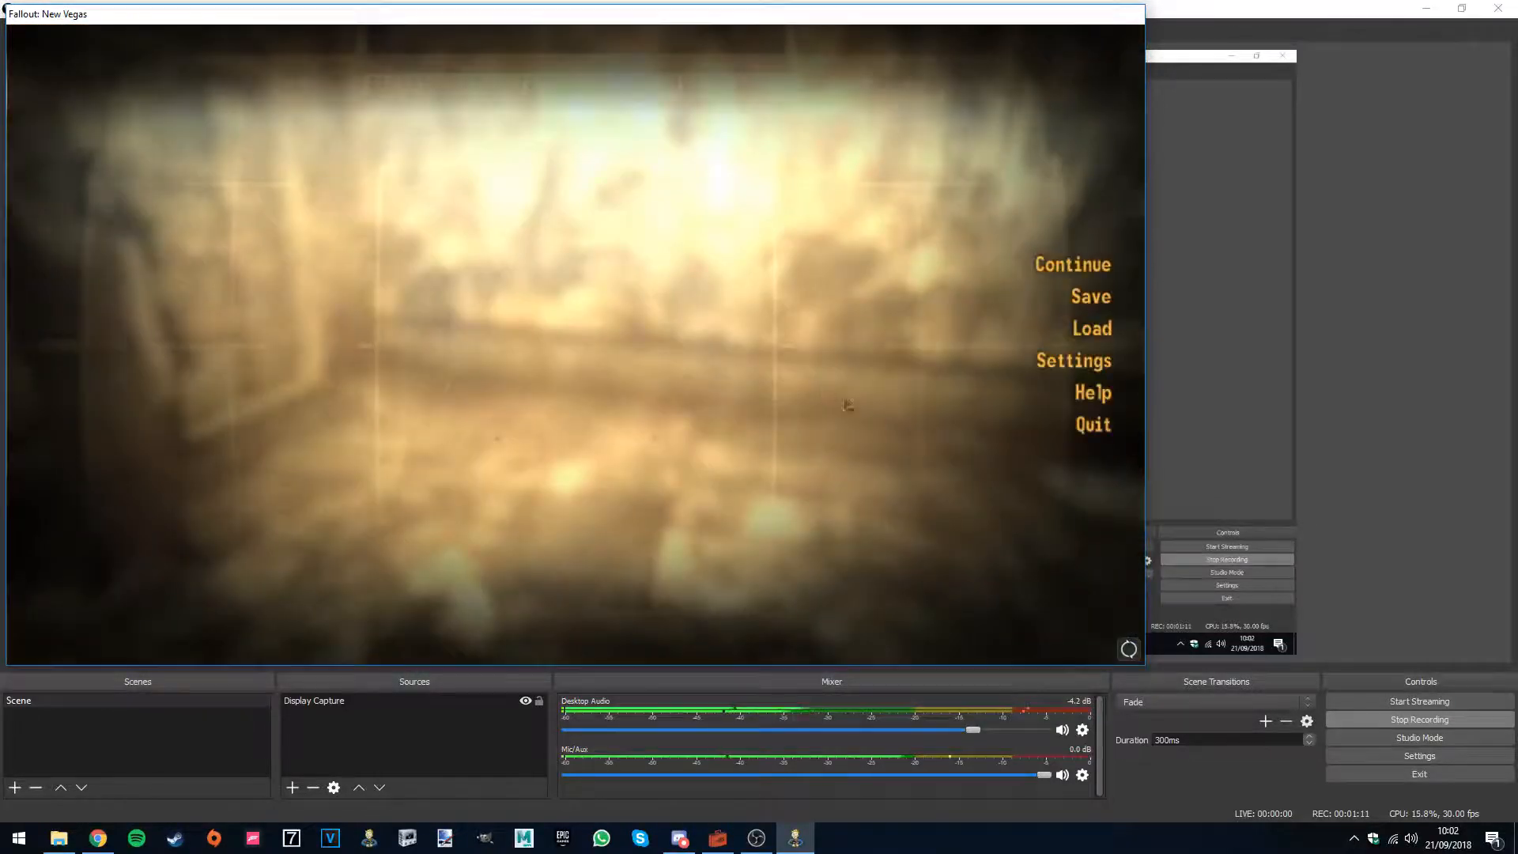
left_click(989, 425)
left_click(823, 422)
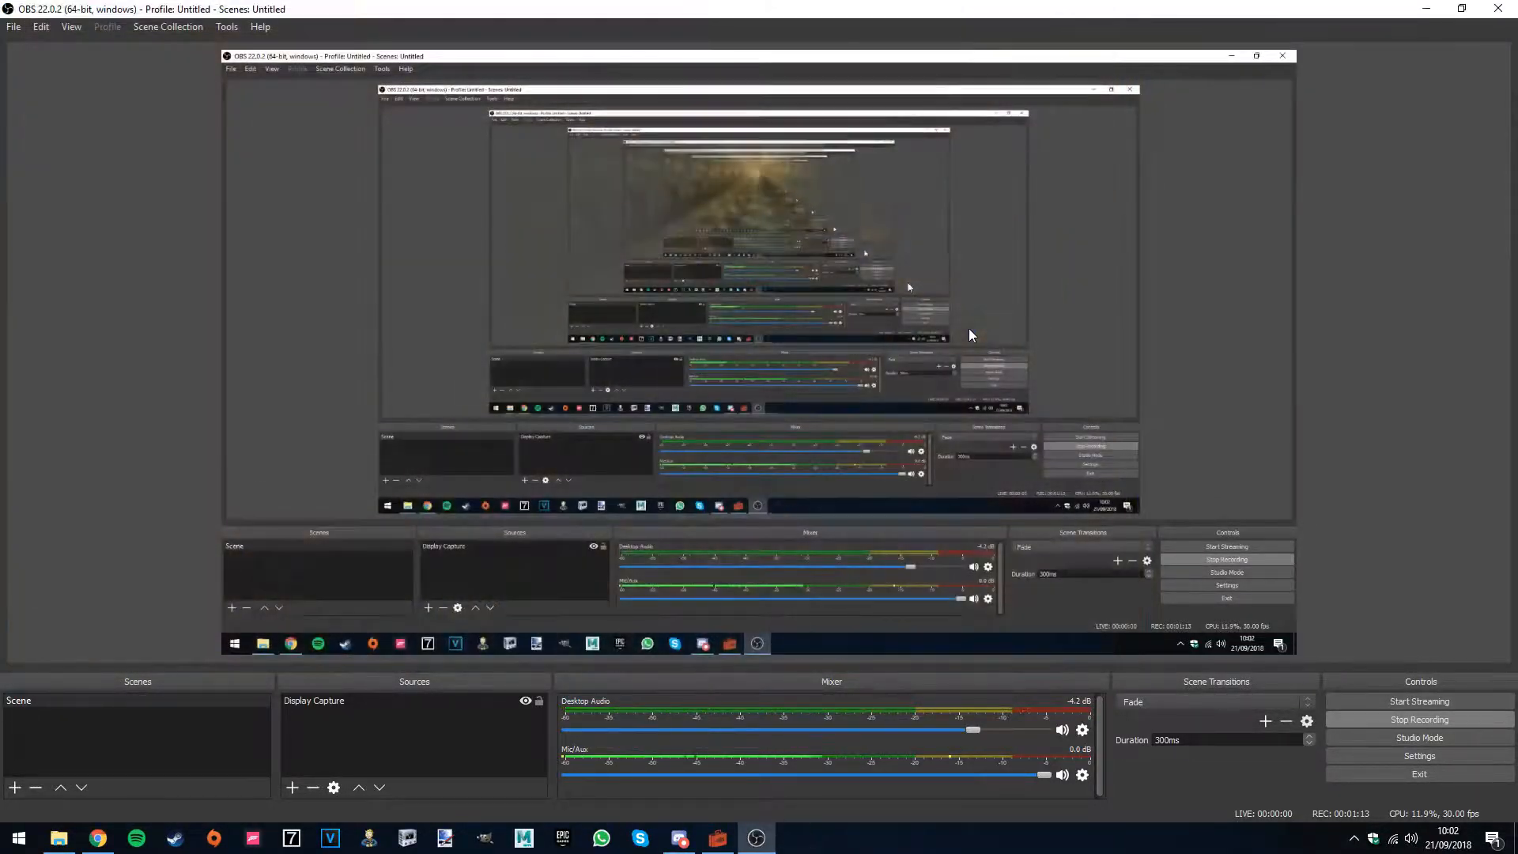